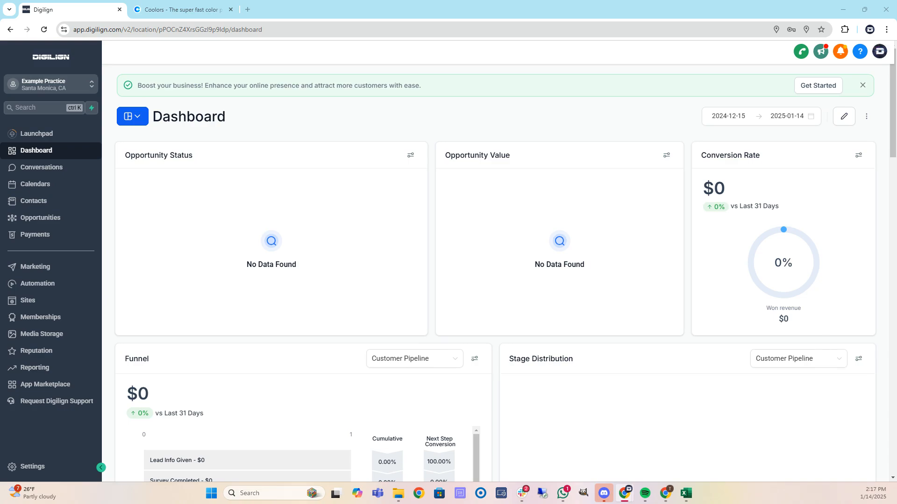
# From the 'canva logo creator' search results, start a new blank custom logo in Canva's Logo Maker.
pyautogui.hotkey('alt', 'Tab')
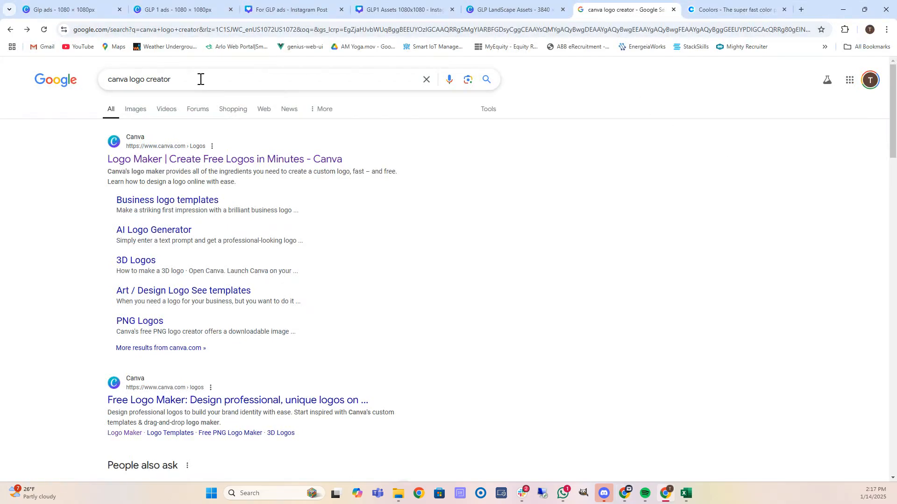
pyautogui.click(217, 159)
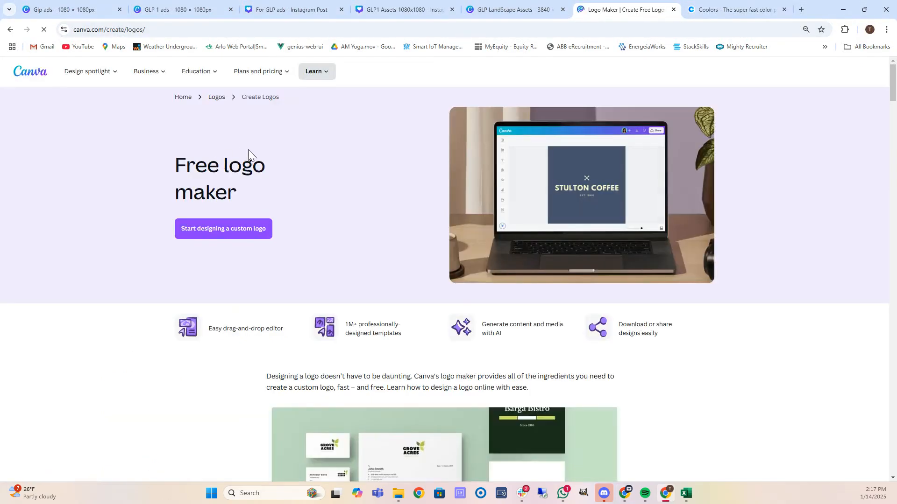
pyautogui.click(234, 228)
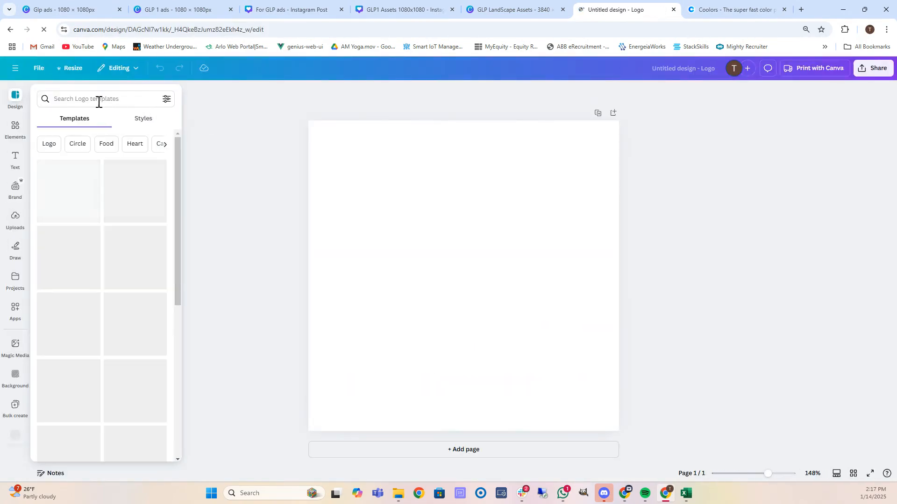
# Search logo templates for 'healthcare' and apply the light Meditera Minimal Healthcare Medical Logo.
pyautogui.click(108, 99)
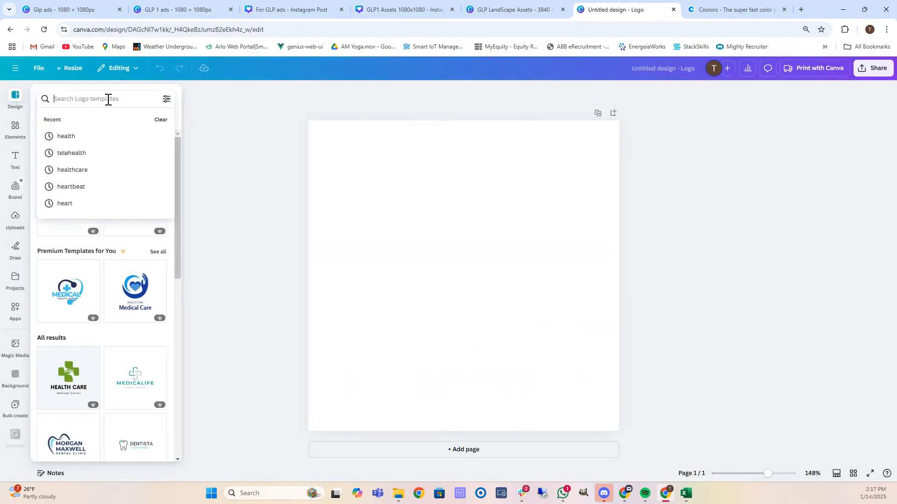
pyautogui.click(74, 170)
pyautogui.scroll(-1, 95, 262)
pyautogui.scroll(-6, 96, 262)
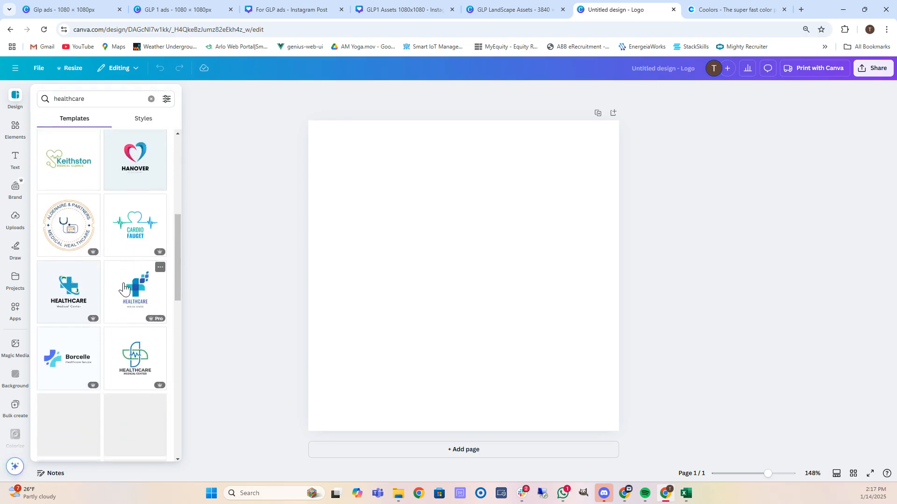
pyautogui.scroll(-1, 83, 289)
pyautogui.scroll(-4, 83, 290)
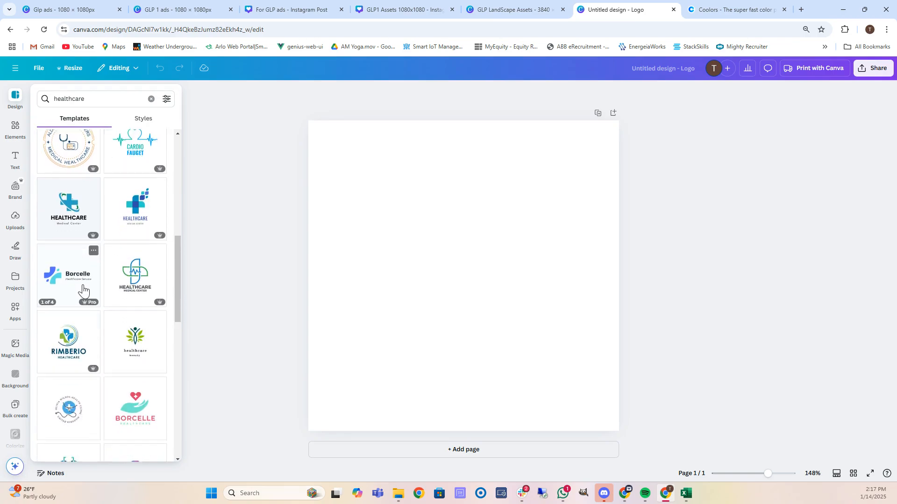
pyautogui.scroll(-4, 117, 306)
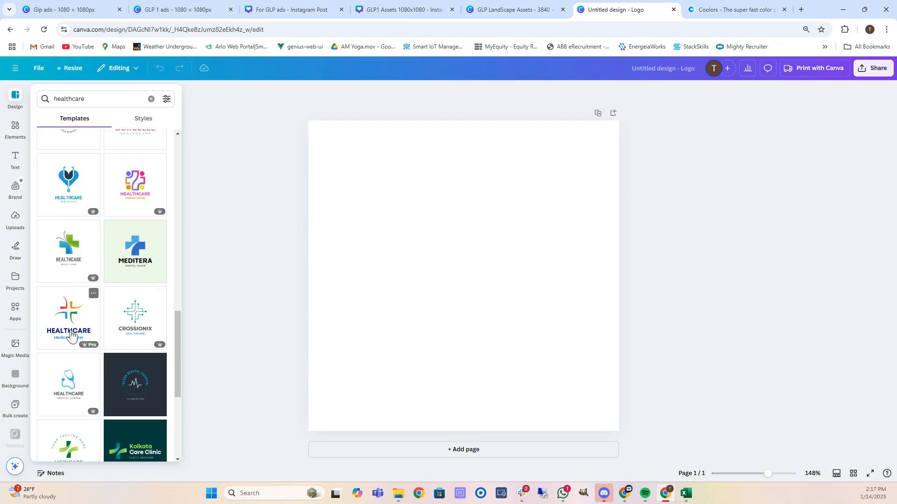
pyautogui.scroll(-1, 119, 253)
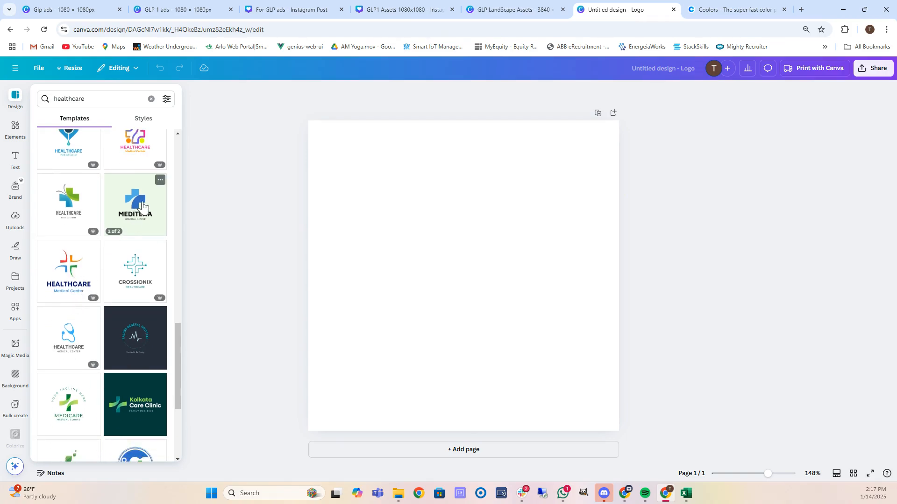
pyautogui.click(138, 208)
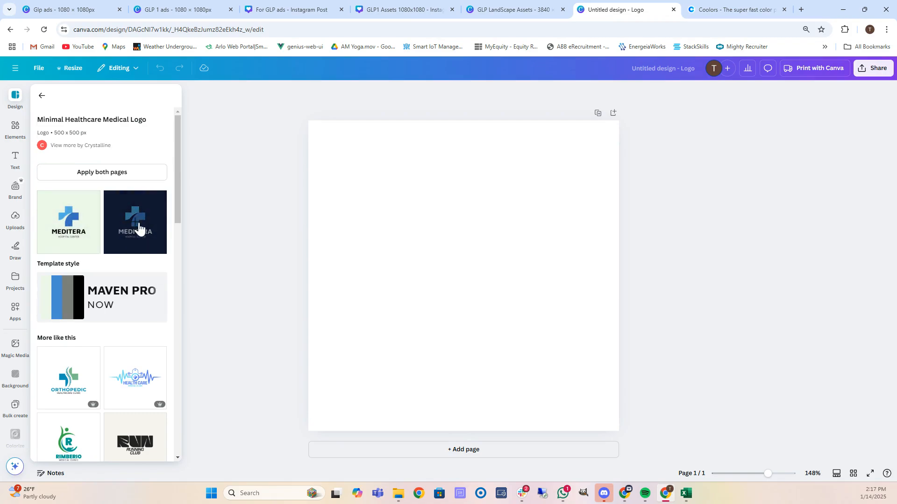
pyautogui.click(139, 229)
pyautogui.click(69, 222)
pyautogui.click(131, 232)
pyautogui.scroll(-2, 131, 232)
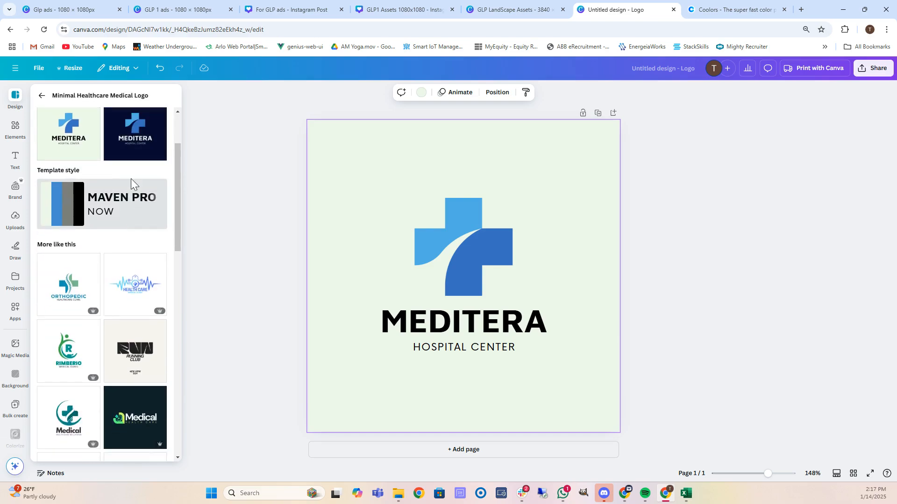
# Change the page background from pale green to white.
pyautogui.click(338, 181)
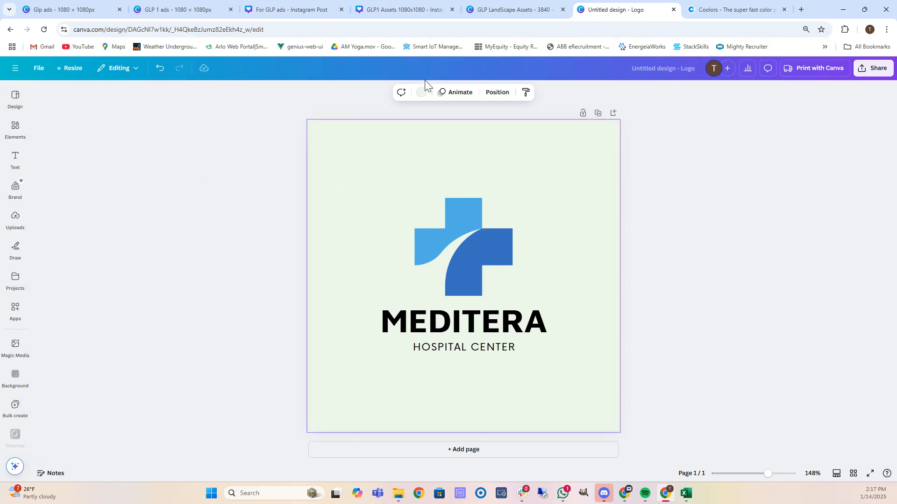
pyautogui.click(422, 92)
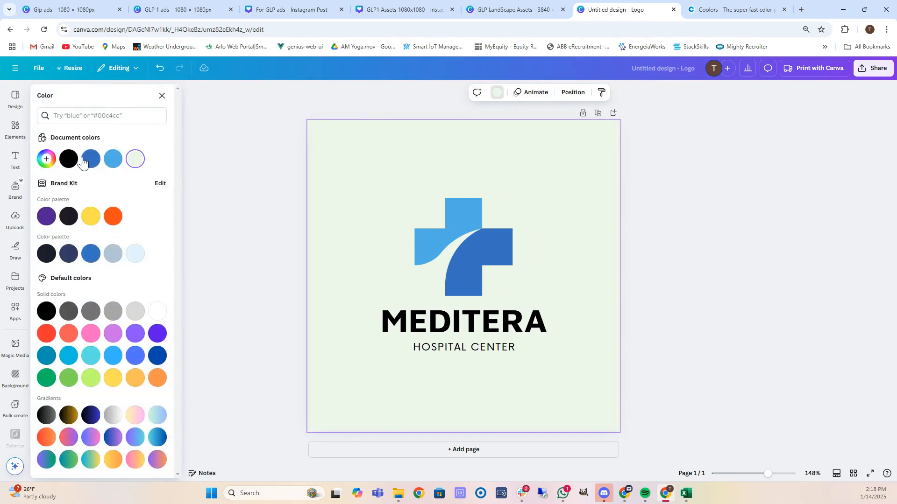
pyautogui.click(158, 313)
pyautogui.click(275, 199)
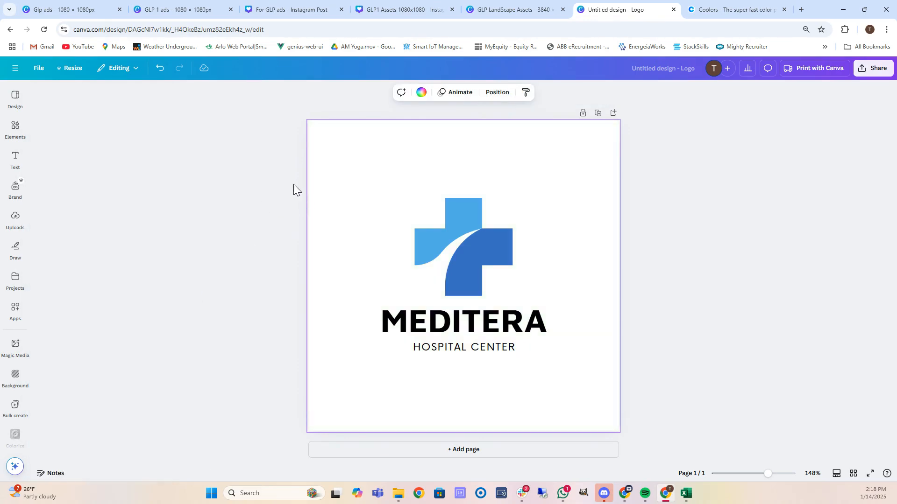
# Replace the MEDITERA heading with EXAMPLE.
pyautogui.doubleClick(483, 331)
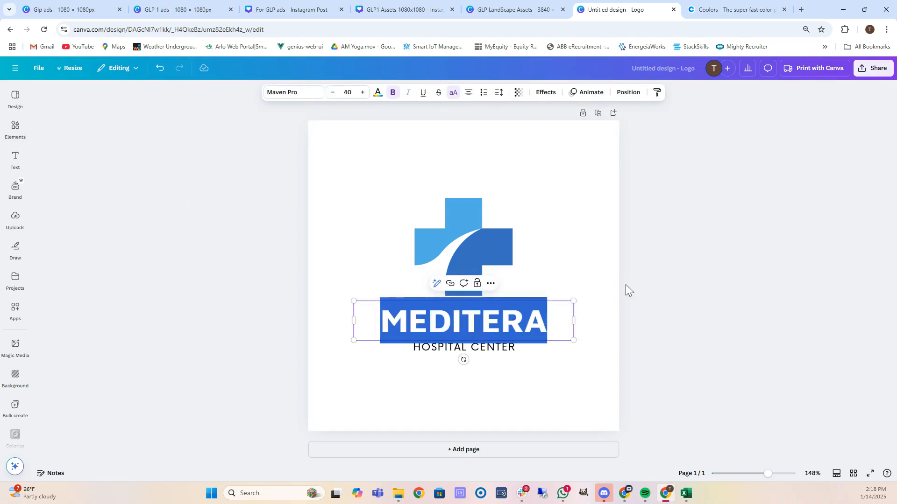
pyautogui.write('W')
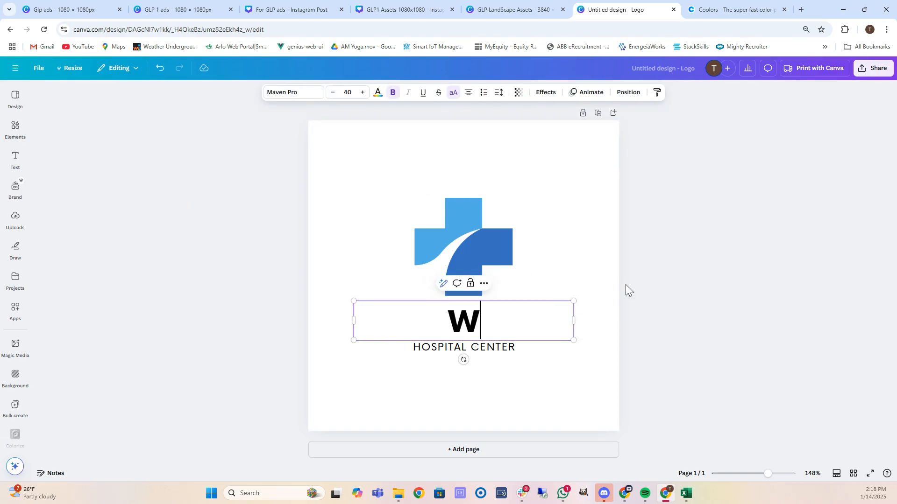
pyautogui.write('EIGHT')
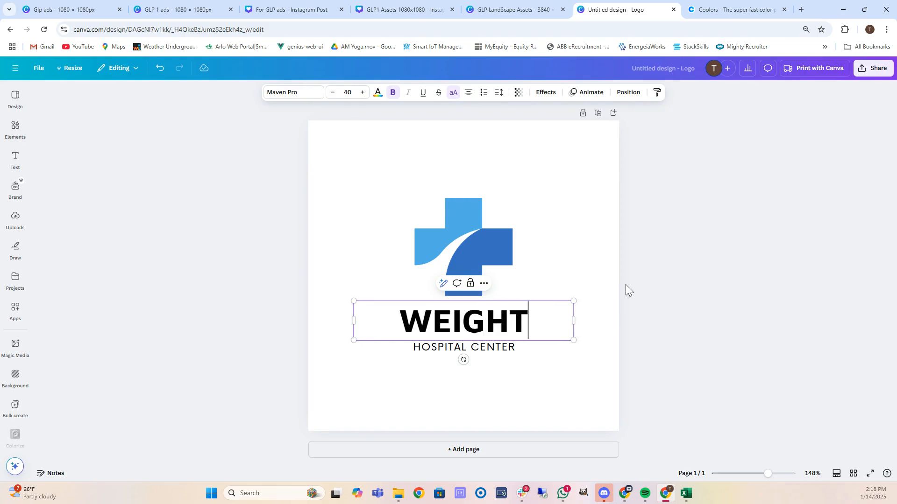
pyautogui.press('BackSpace')
pyautogui.press('BackSpace')
pyautogui.press('BackSpace')
pyautogui.press('BackSpace')
pyautogui.press('BackSpace')
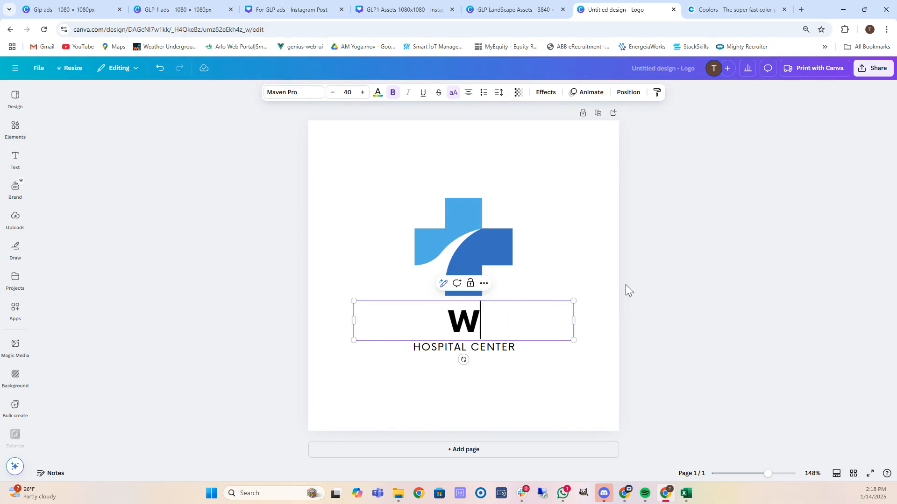
pyautogui.press('BackSpace')
pyautogui.write('BEST')
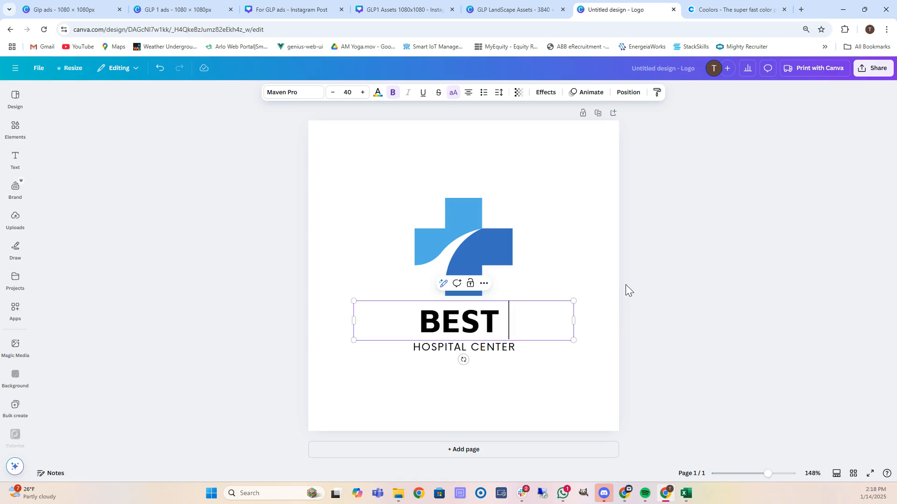
pyautogui.press('BackSpace')
pyautogui.press('BackSpace')
pyautogui.press('BackSpace')
pyautogui.press('BackSpace')
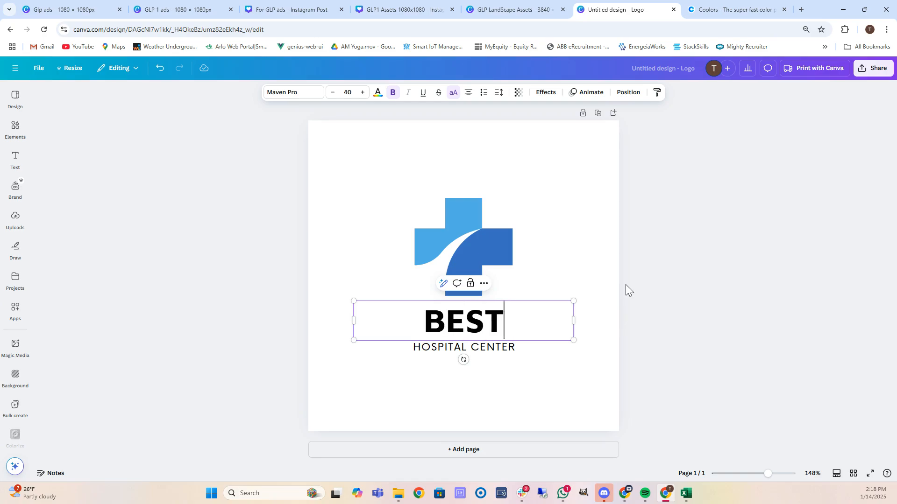
pyautogui.write('EXAMPLE')
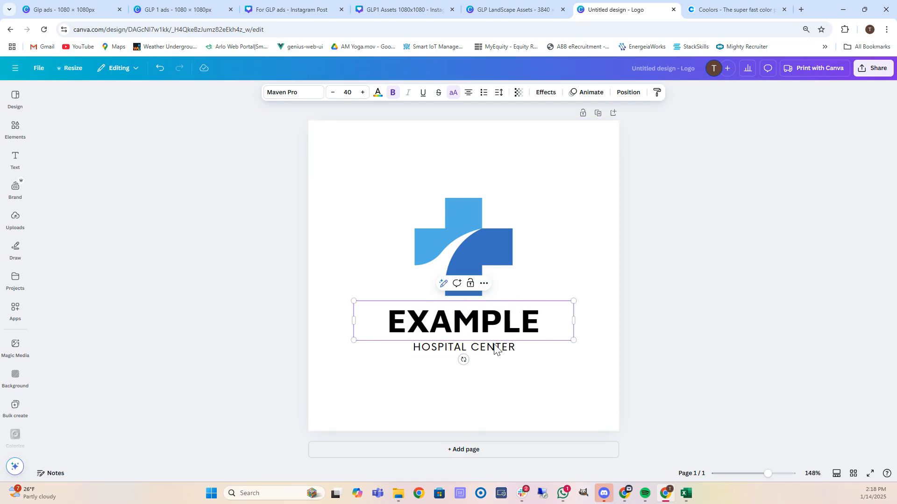
# Replace the HOSPITAL CENTER tagline with WEIGHT LOSS CLINIC.
pyautogui.click(444, 354)
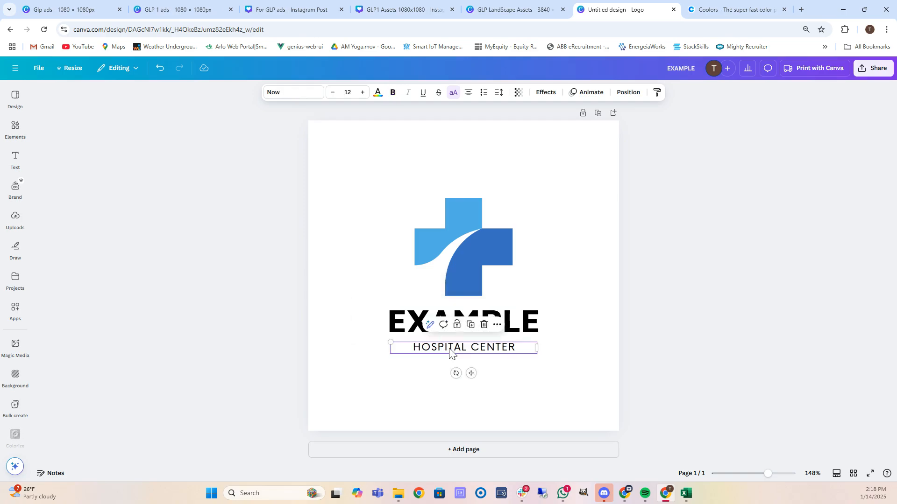
pyautogui.click(453, 348)
pyautogui.write('WEIGHT')
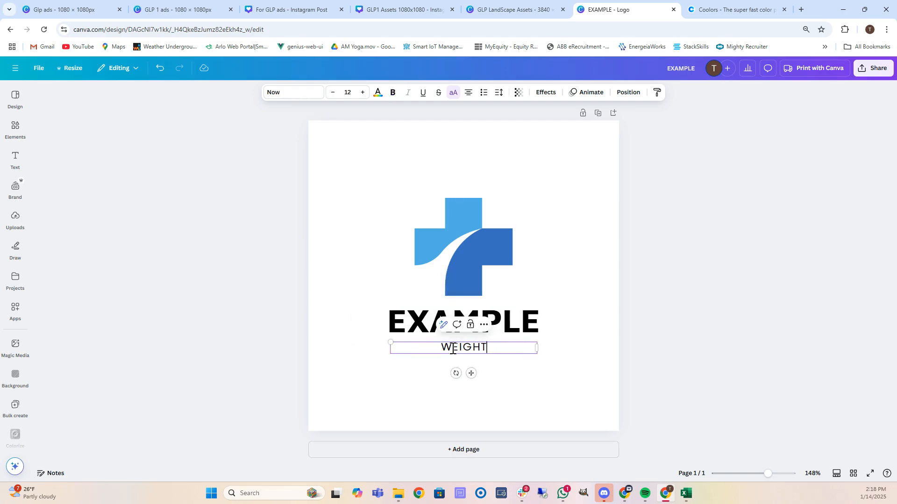
pyautogui.write(' LOSS CLIC')
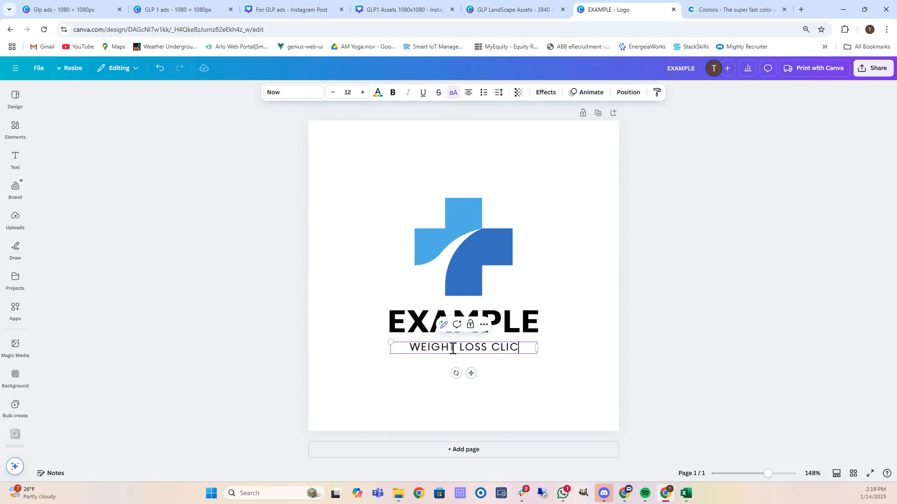
pyautogui.press('BackSpace')
pyautogui.write('NI')
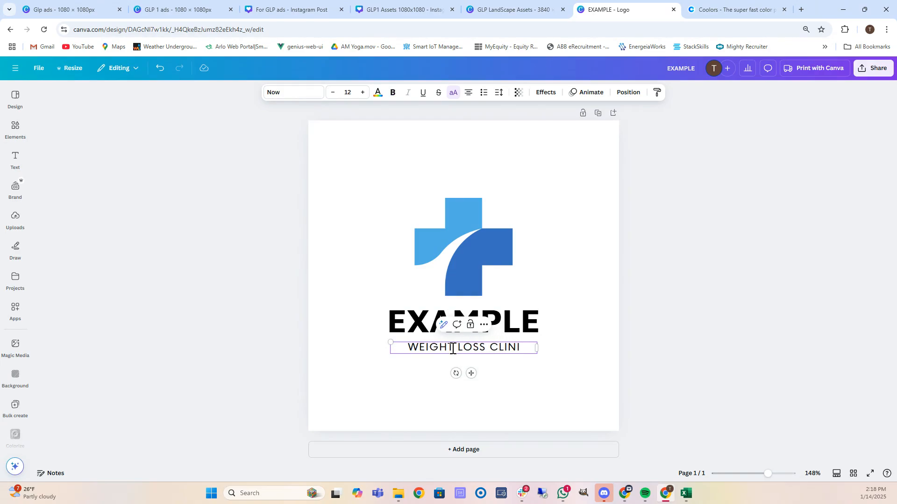
pyautogui.write('C')
pyautogui.click(346, 266)
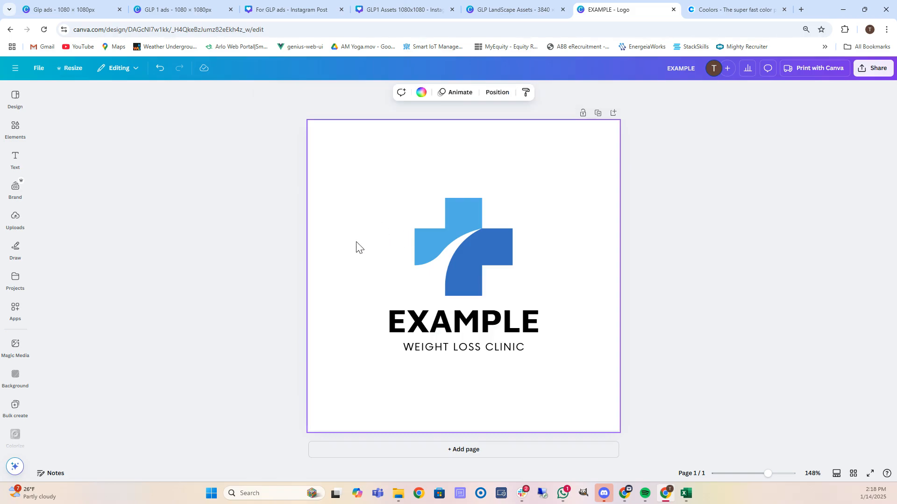
# Open the Coolors palette generator and change the first colour, 212738, to pure black 000000.
pyautogui.click(736, 11)
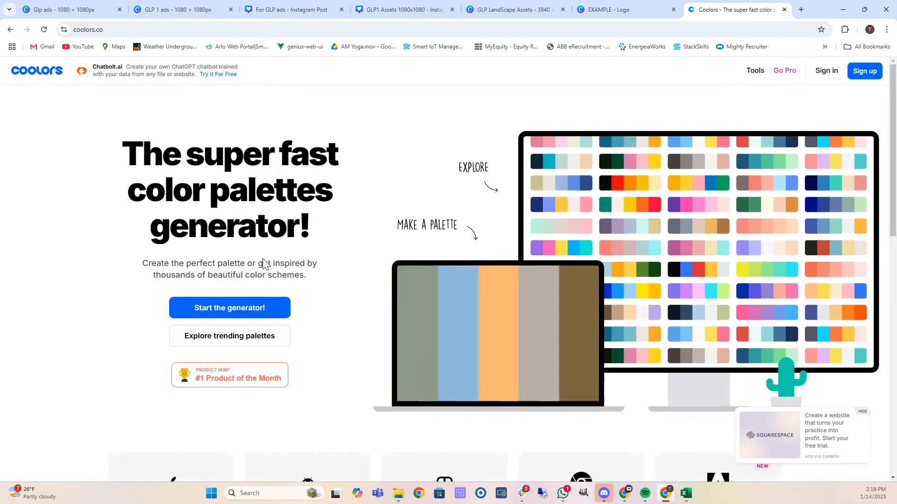
pyautogui.click(245, 311)
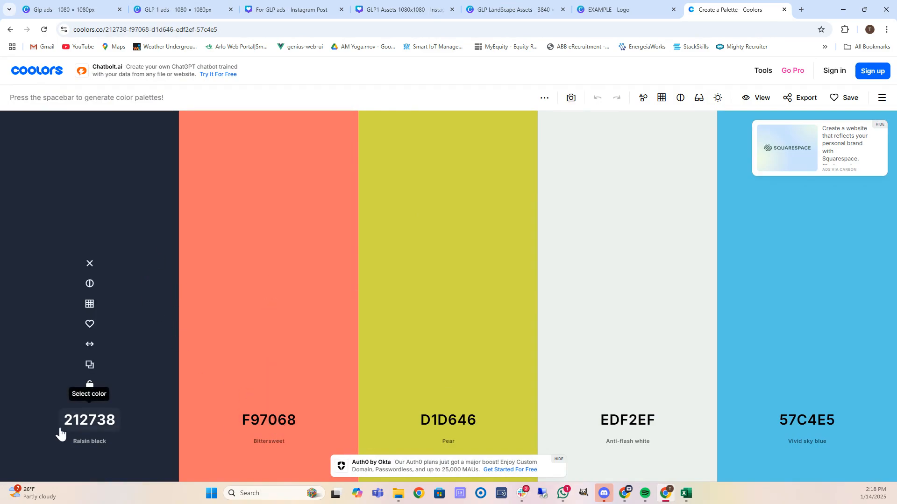
pyautogui.click(104, 423)
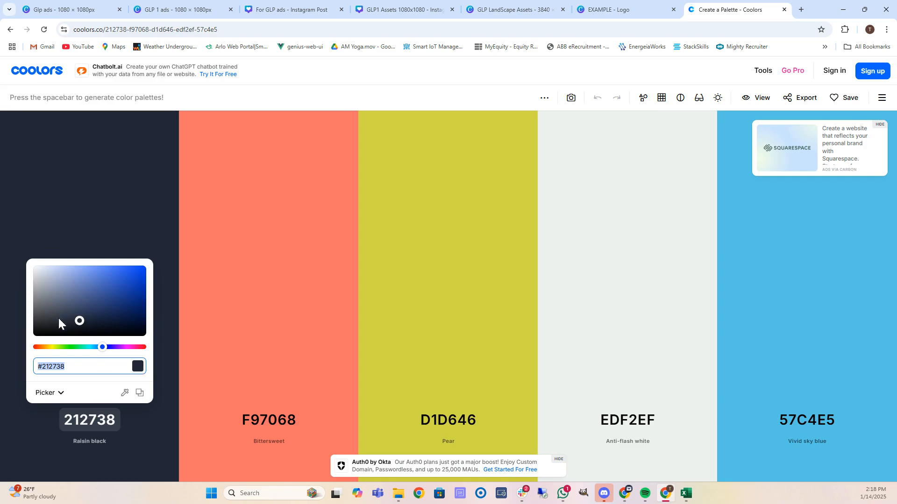
pyautogui.moveTo(42, 335); pyautogui.dragTo(12, 344)
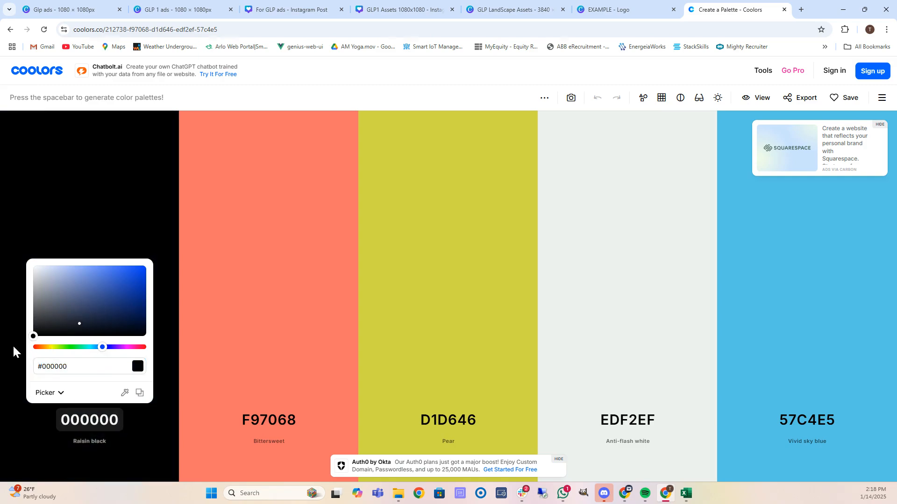
pyautogui.click(268, 379)
# Change the second colour to pure white FFFFFF and lock both black and white.
pyautogui.click(267, 419)
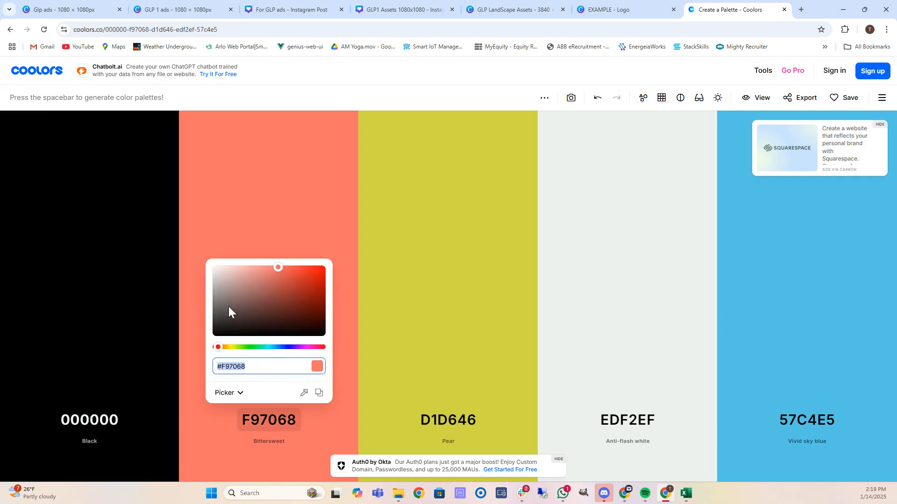
pyautogui.moveTo(229, 306); pyautogui.dragTo(195, 255)
pyautogui.click(97, 419)
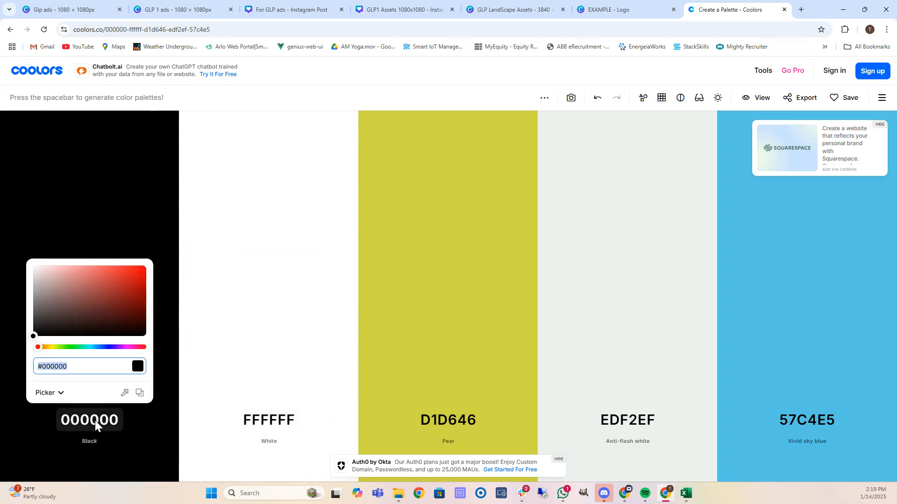
pyautogui.click(101, 423)
pyautogui.click(102, 420)
pyautogui.click(42, 414)
pyautogui.click(90, 390)
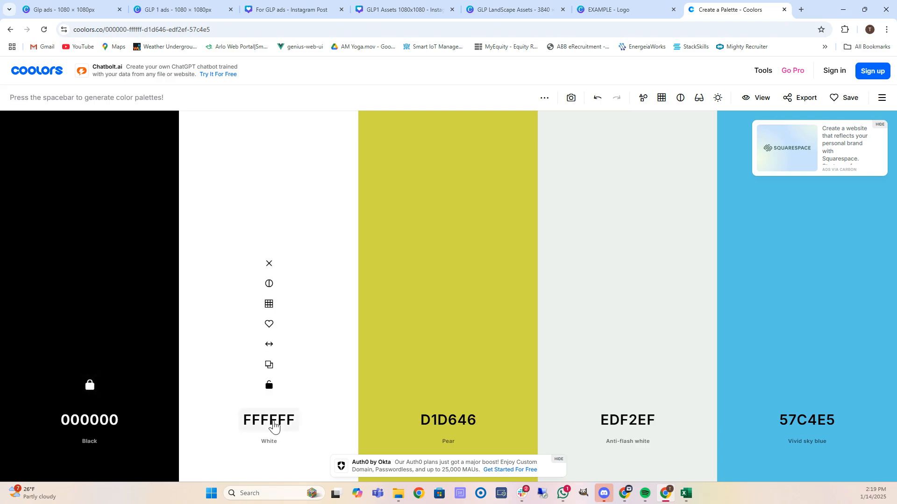
pyautogui.click(271, 389)
# Regenerate the unlocked colours repeatedly, briefly locking then unlocking Palatinate blue.
pyautogui.press('space')
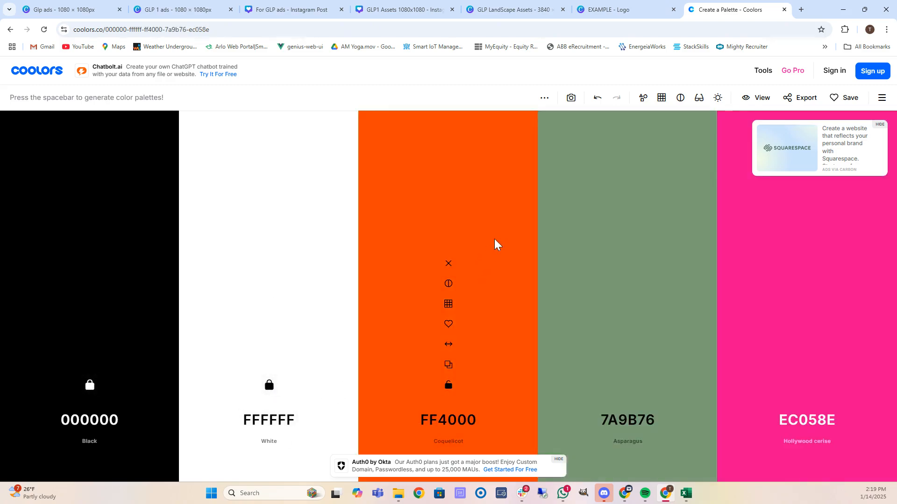
pyautogui.press('space')
pyautogui.press('space')
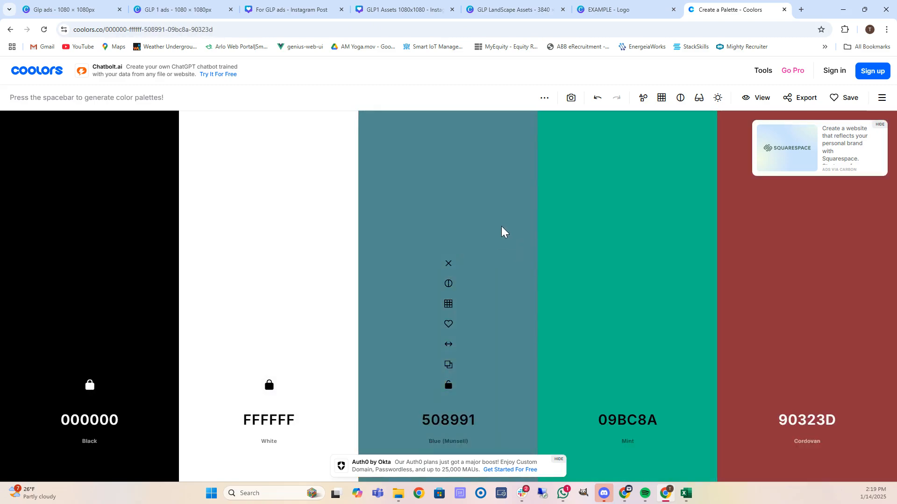
pyautogui.press('space')
pyautogui.press('space')
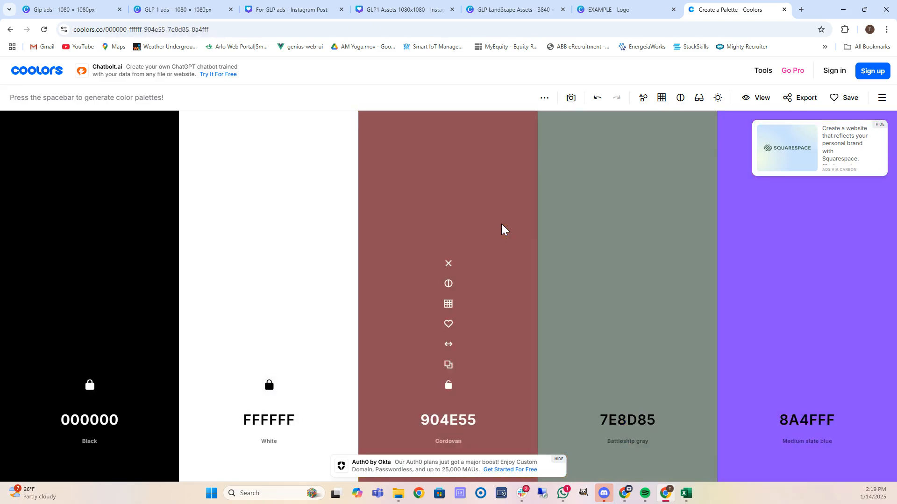
pyautogui.press('space')
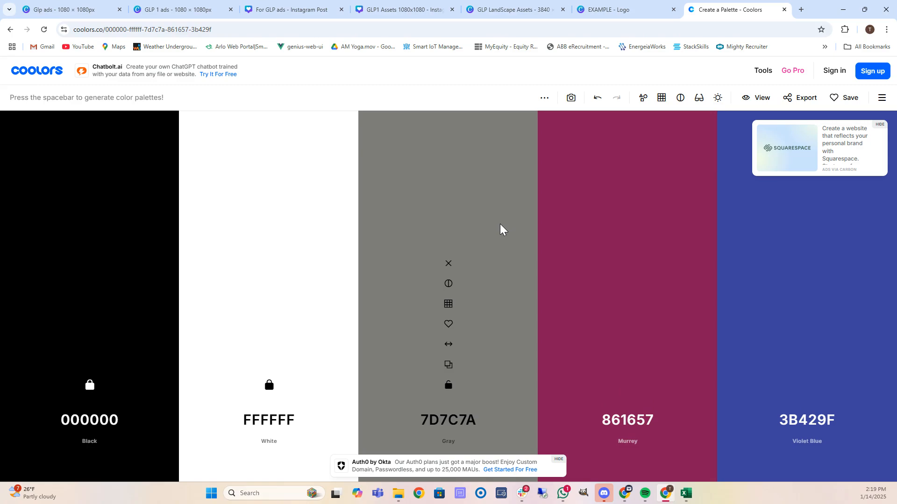
pyautogui.press('space')
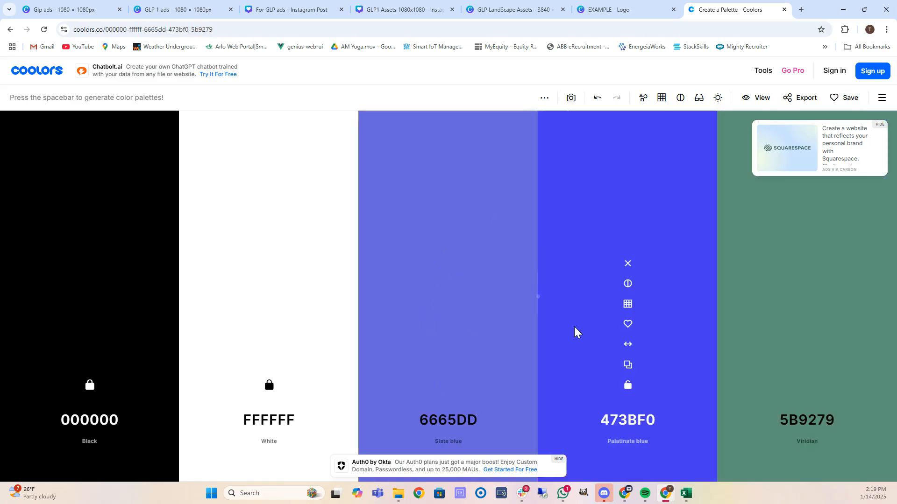
pyautogui.click(628, 386)
pyautogui.press('space')
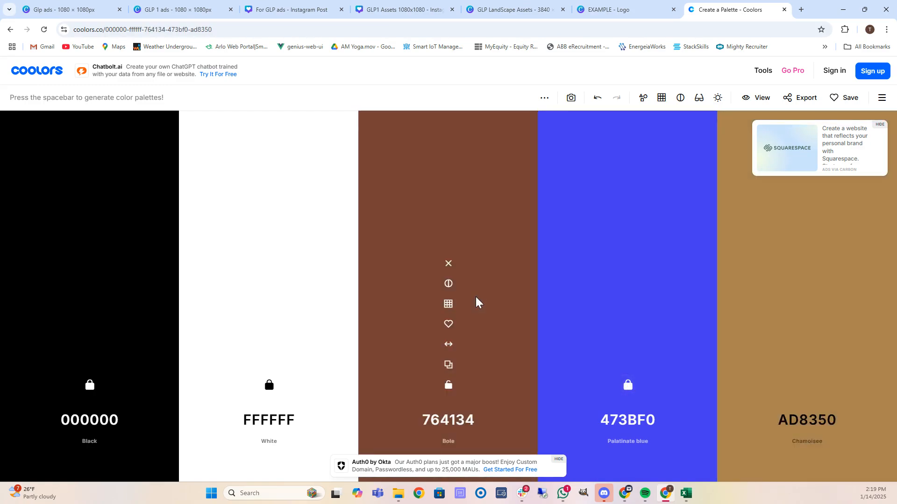
pyautogui.press('space')
pyautogui.press('space')
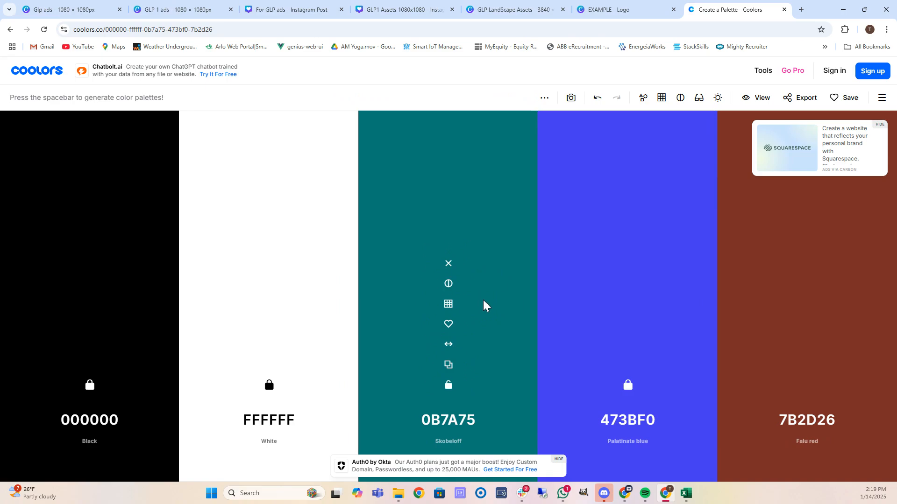
pyautogui.press('space')
pyautogui.press('space')
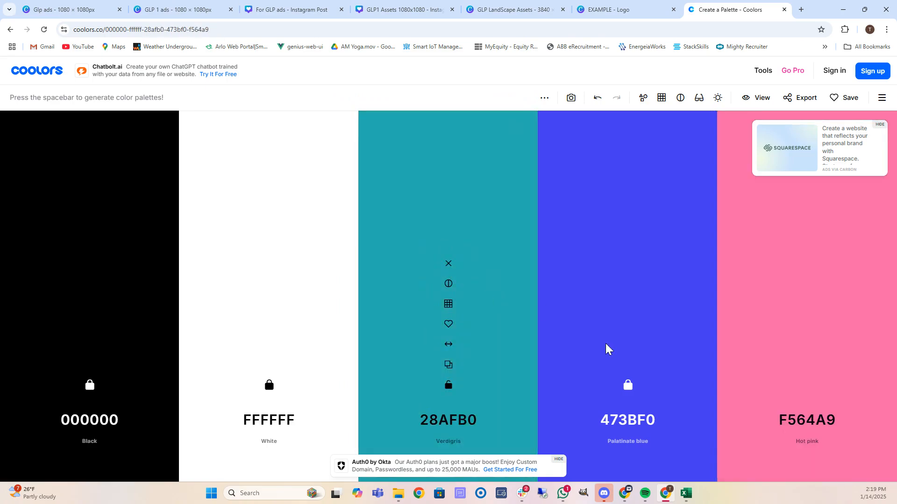
pyautogui.click(629, 389)
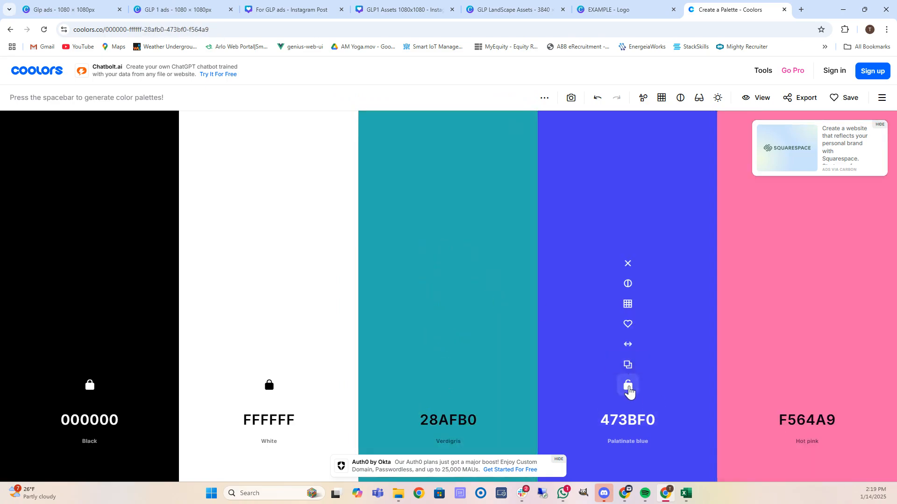
pyautogui.press('space')
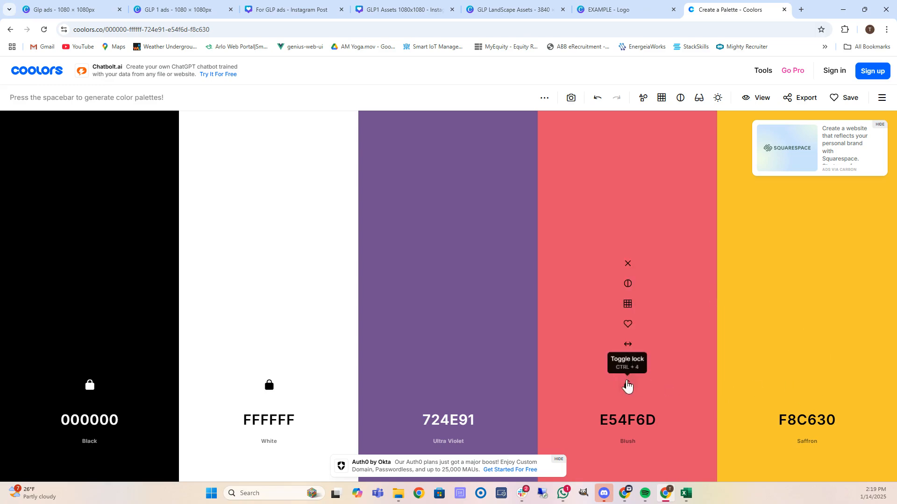
# Lock Saffron F8C630 and Dark cyan 0F8B8D, leaving the fourth column unlocked.
pyautogui.click(627, 385)
pyautogui.click(807, 386)
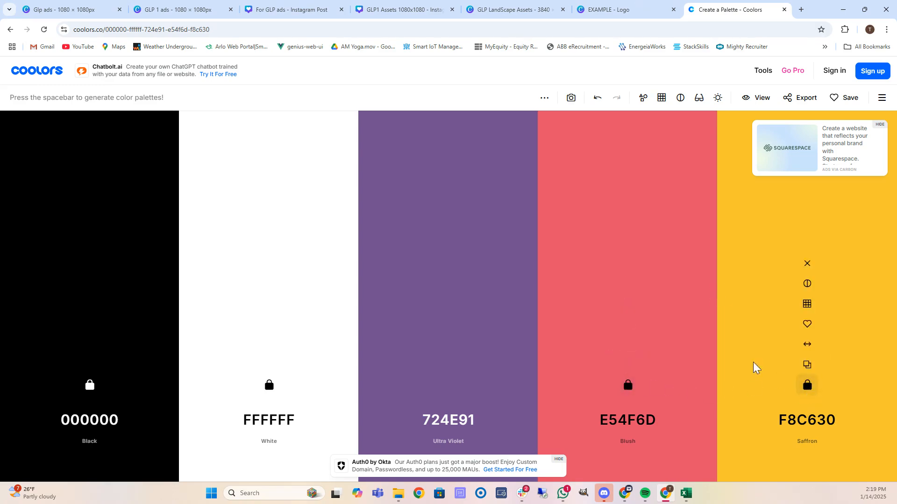
pyautogui.press('space')
pyautogui.press('space')
pyautogui.press('space')
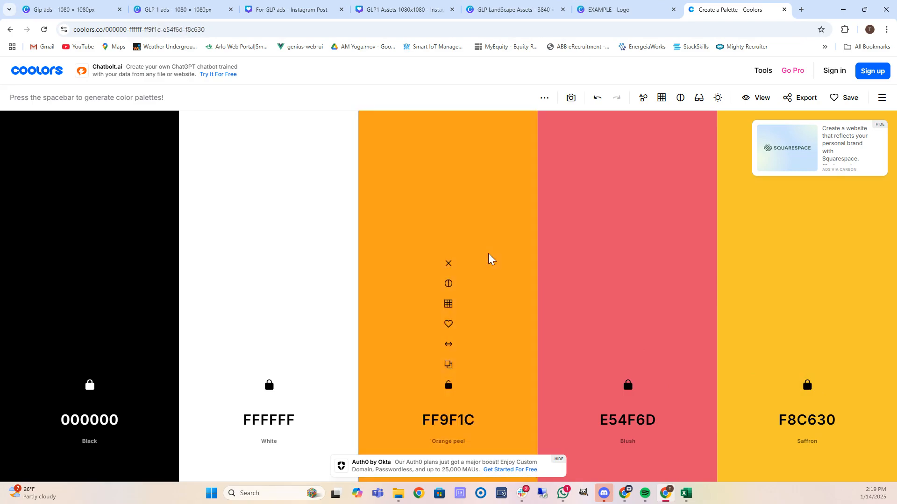
pyautogui.press('space')
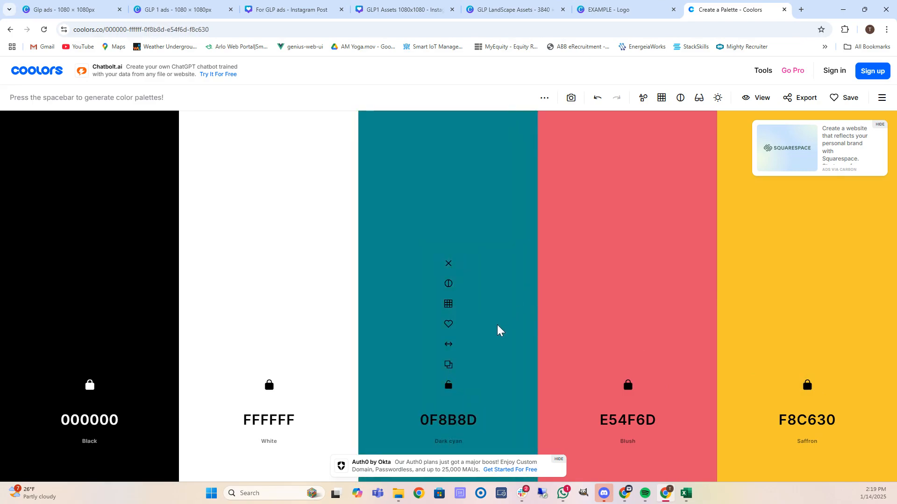
pyautogui.click(450, 385)
pyautogui.click(629, 386)
# Regenerate the fourth column until it becomes Yellow Green A1E44D.
pyautogui.press('space')
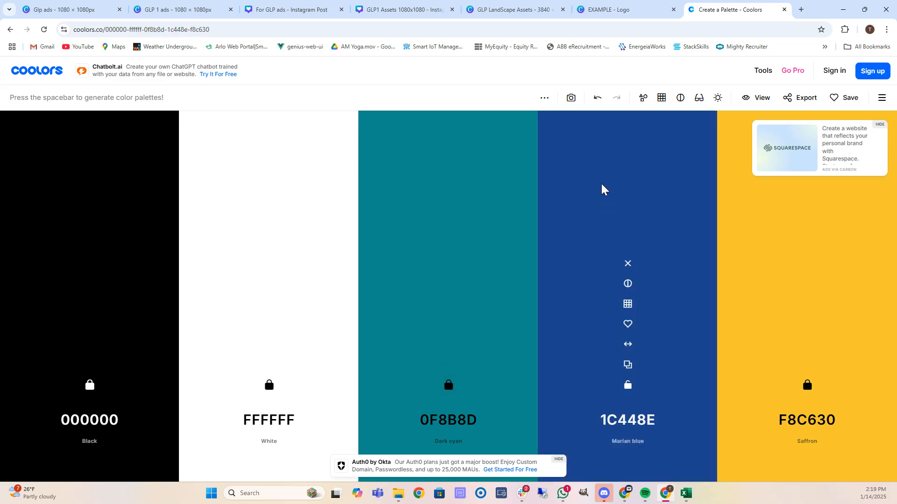
pyautogui.press('space')
pyautogui.press('space')
pyautogui.press('space')
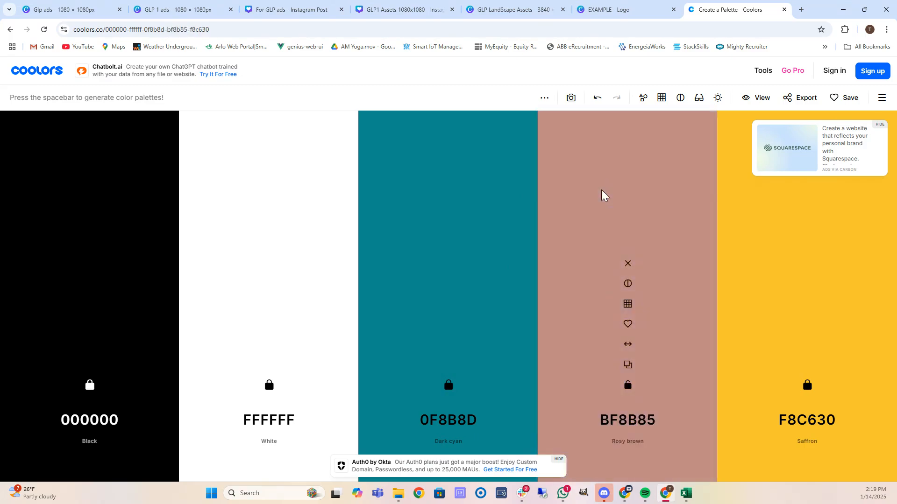
pyautogui.press('space')
pyautogui.press('space')
pyautogui.press('space')
pyautogui.press('space')
pyautogui.press('space')
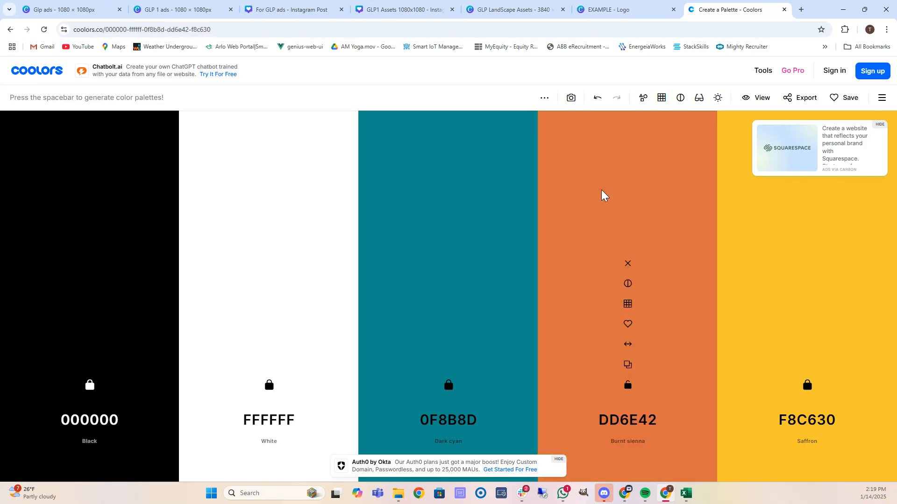
pyautogui.press('space')
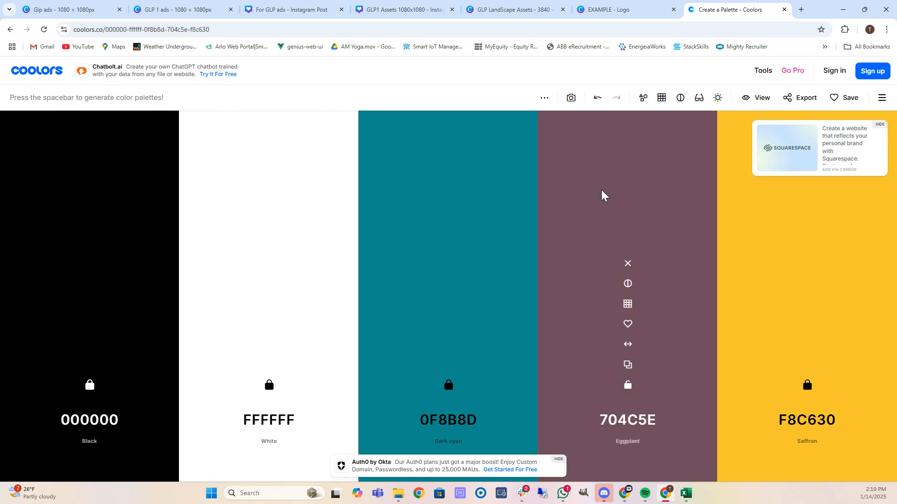
pyautogui.press('space')
pyautogui.press('space')
pyautogui.press('space')
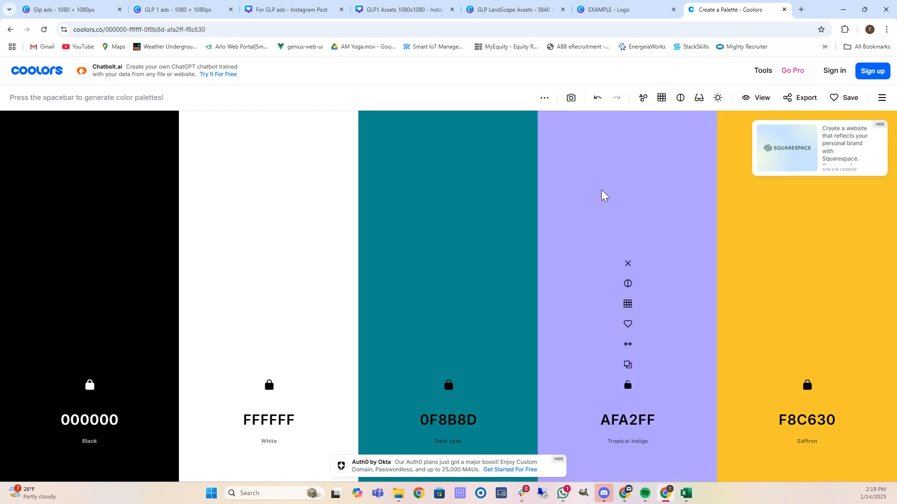
pyautogui.press('space')
pyautogui.press('space')
pyautogui.press('space')
pyautogui.press('space')
pyautogui.press('space')
pyautogui.press('space')
pyautogui.press('space')
pyautogui.press('space')
pyautogui.press('space')
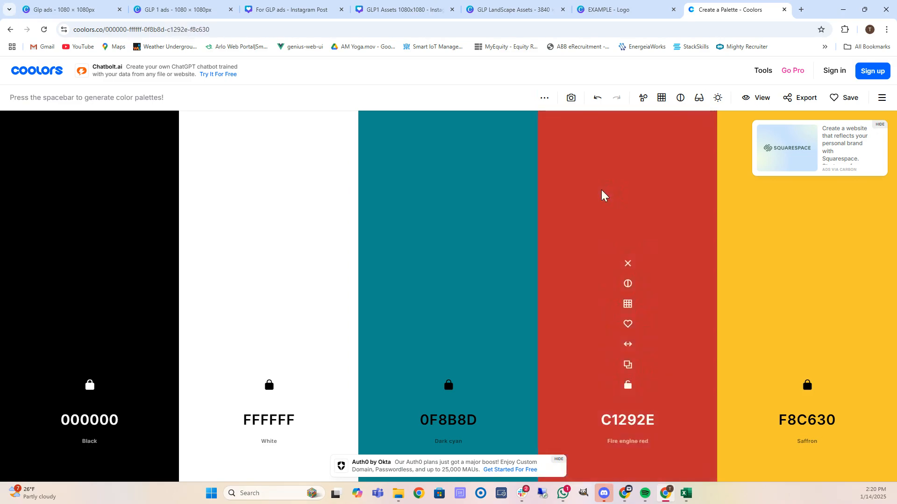
pyautogui.press('space')
pyautogui.press('space')
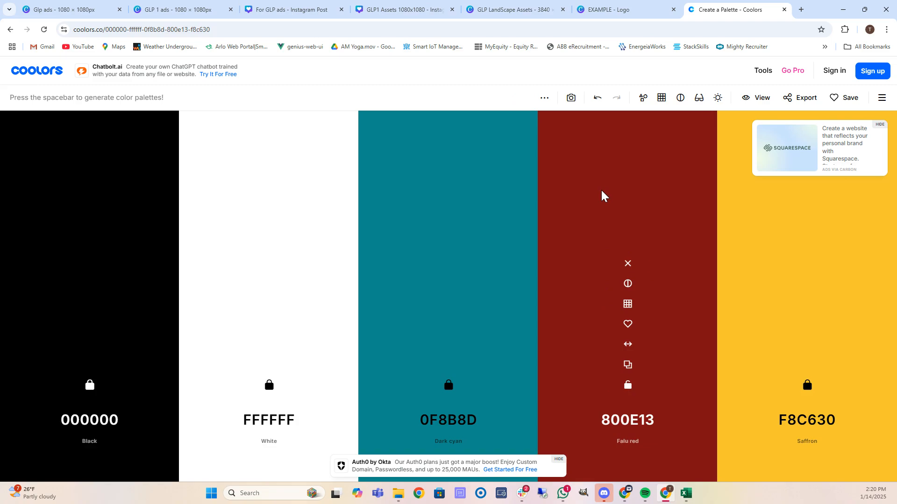
pyautogui.press('space')
pyautogui.press('space')
pyautogui.press('space')
pyautogui.press('space')
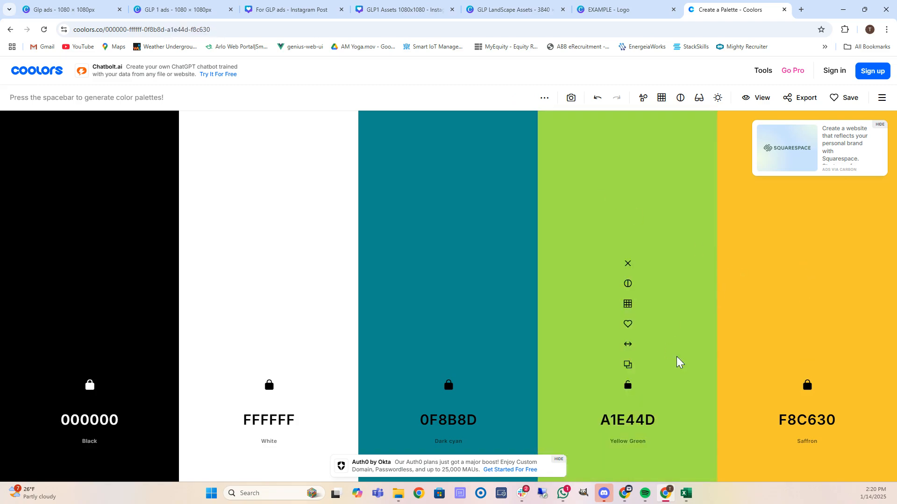
# Copy Yellow Green A1E44D into the fifth column and lock it.
pyautogui.click(643, 426)
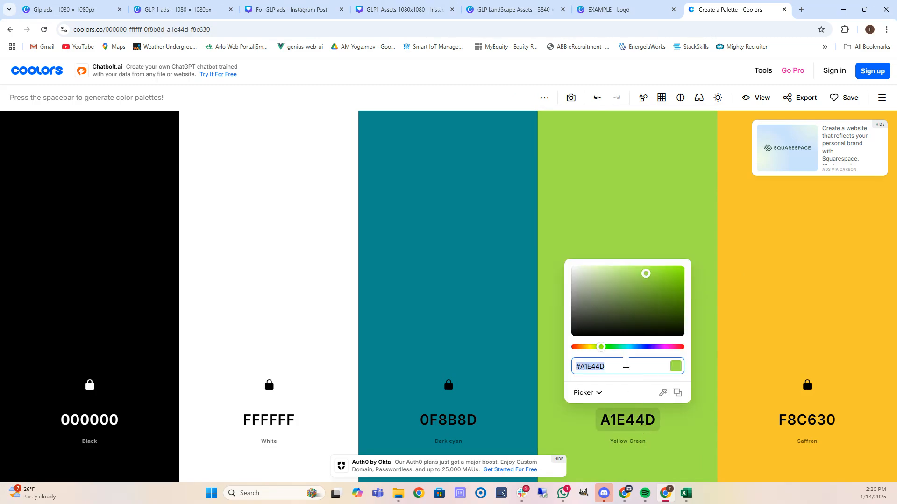
pyautogui.hotkey('ctrl', 'c')
pyautogui.click(805, 420)
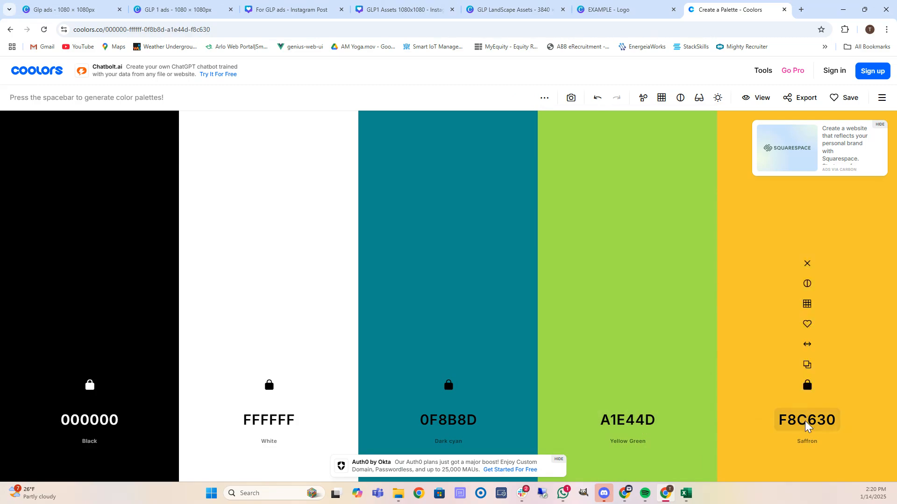
pyautogui.click(805, 420)
pyautogui.hotkey('ctrl', 'v')
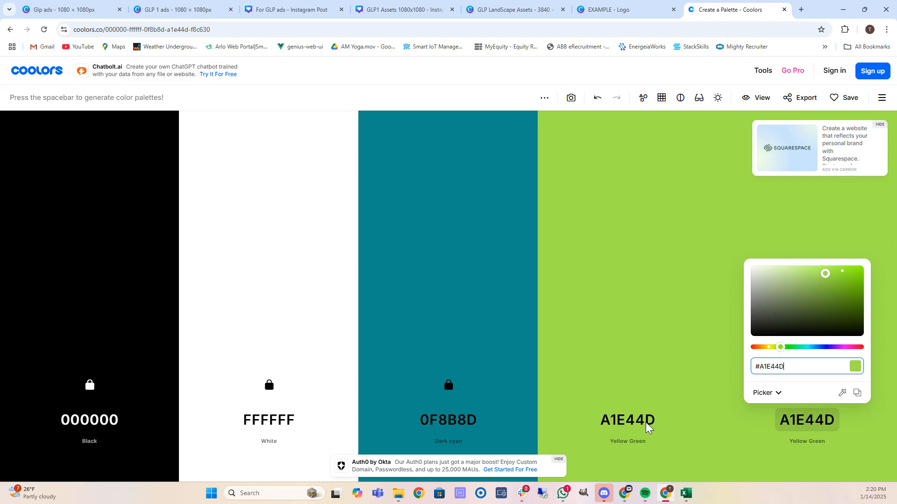
pyautogui.click(733, 410)
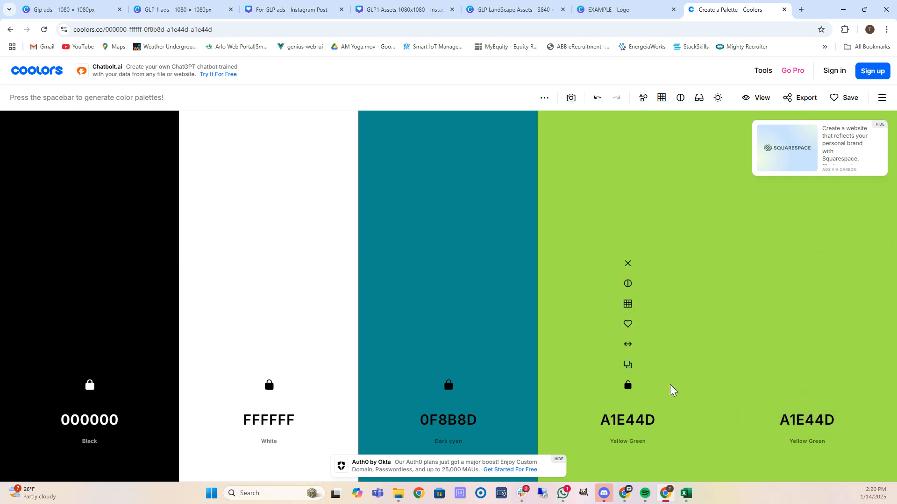
pyautogui.press('space')
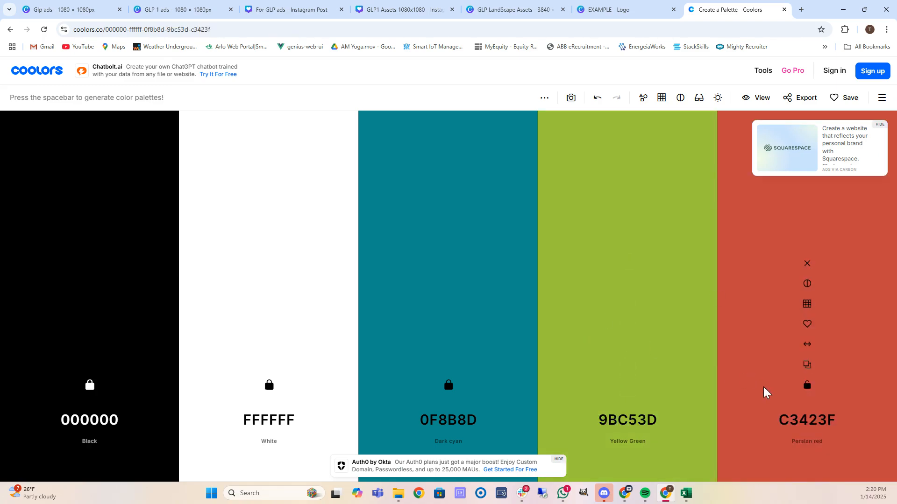
pyautogui.click(818, 422)
pyautogui.hotkey('ctrl', 'v')
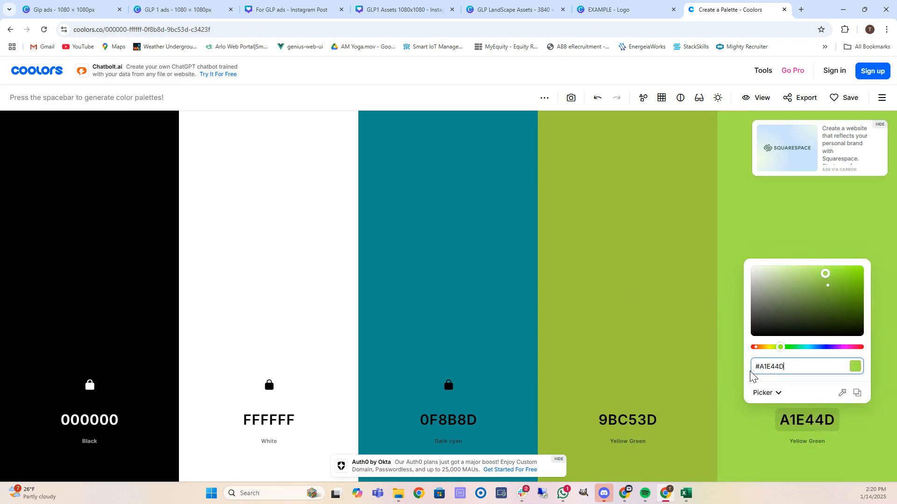
pyautogui.click(753, 445)
pyautogui.click(809, 387)
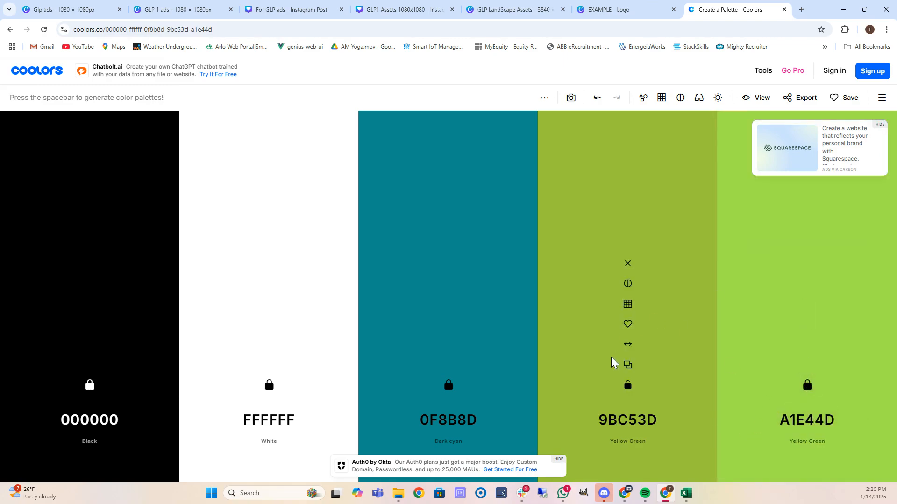
# Regenerate the fourth column until it becomes Bittersweet ED6A5A, then lock it.
pyautogui.press('space')
pyautogui.press('space')
pyautogui.press('space')
pyautogui.press('space')
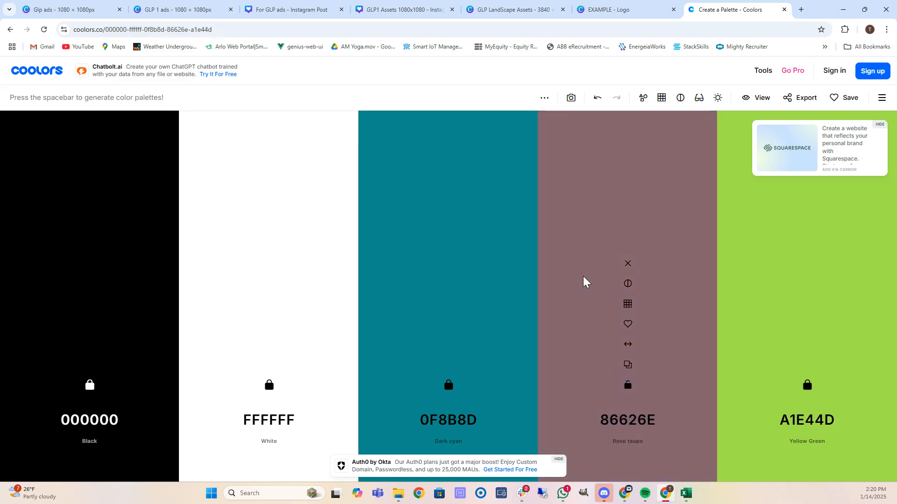
pyautogui.press('space')
pyautogui.press('space')
pyautogui.press('space')
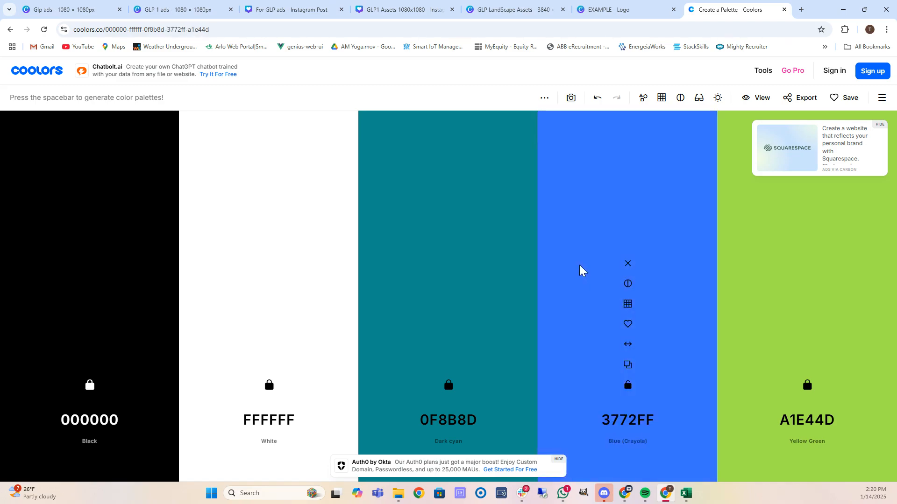
pyautogui.press('space')
pyautogui.press('space')
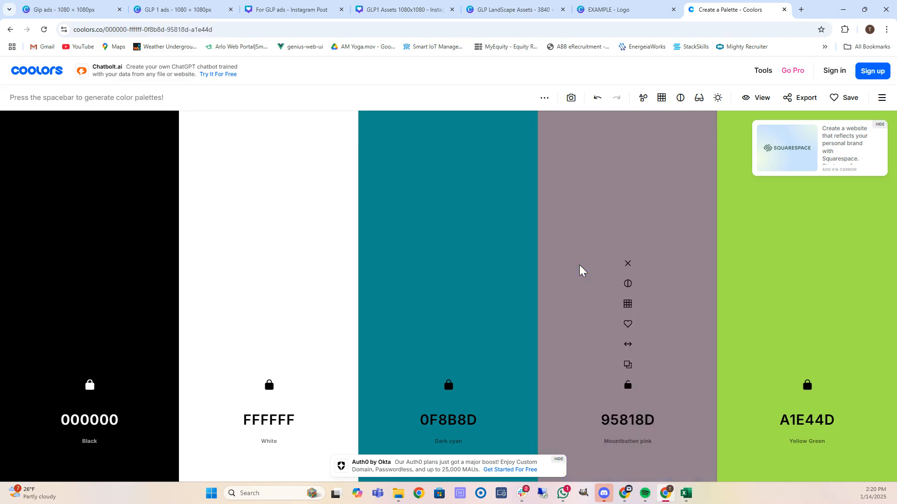
pyautogui.press('space')
pyautogui.press('space')
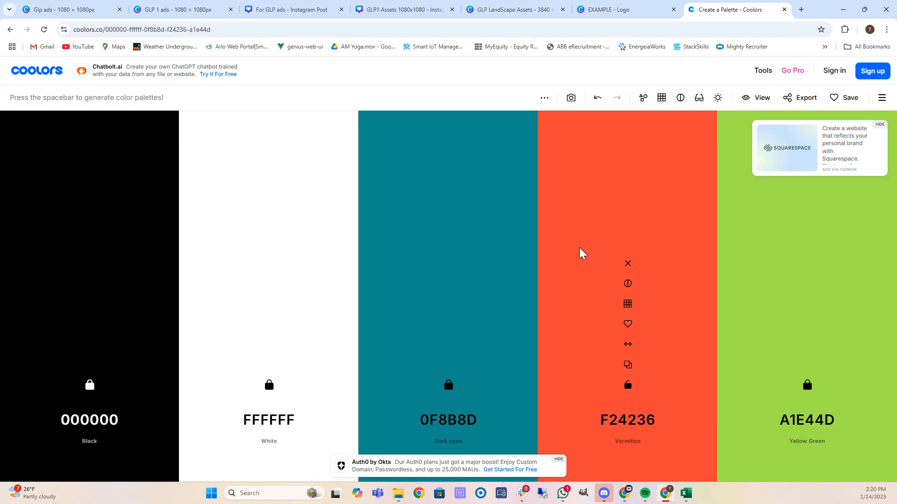
pyautogui.press('space')
pyautogui.press('space')
pyautogui.press('space')
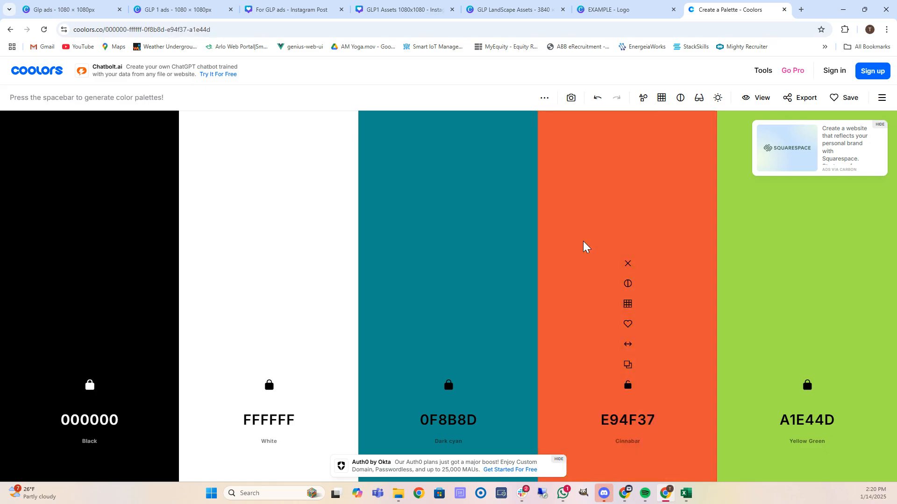
pyautogui.press('space')
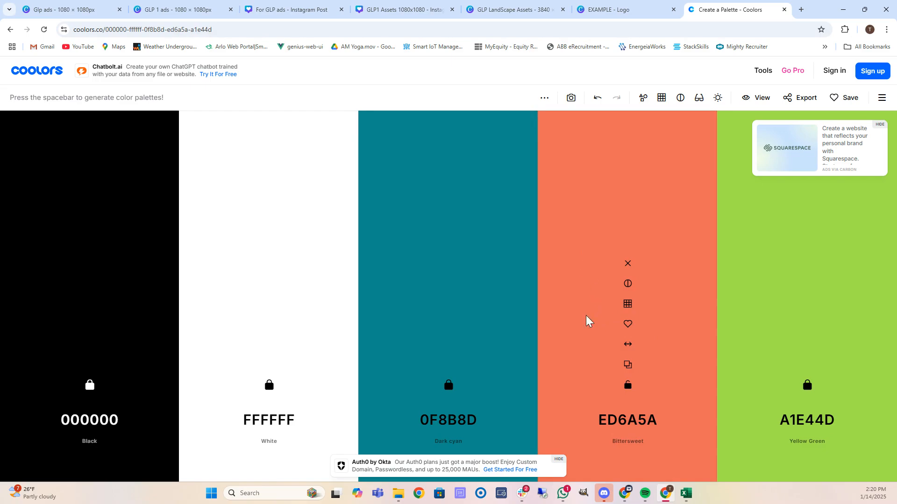
pyautogui.click(628, 385)
# Unlock Dark cyan and regenerate the third column to lavender A491D3, then lock it.
pyautogui.click(630, 386)
pyautogui.click(449, 387)
pyautogui.press('space')
pyautogui.press('space')
pyautogui.press('space')
pyautogui.press('space')
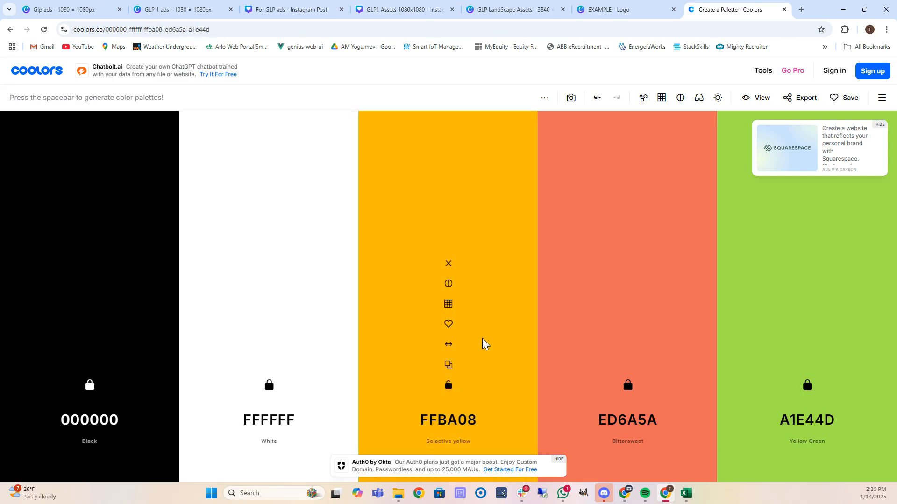
pyautogui.press('space')
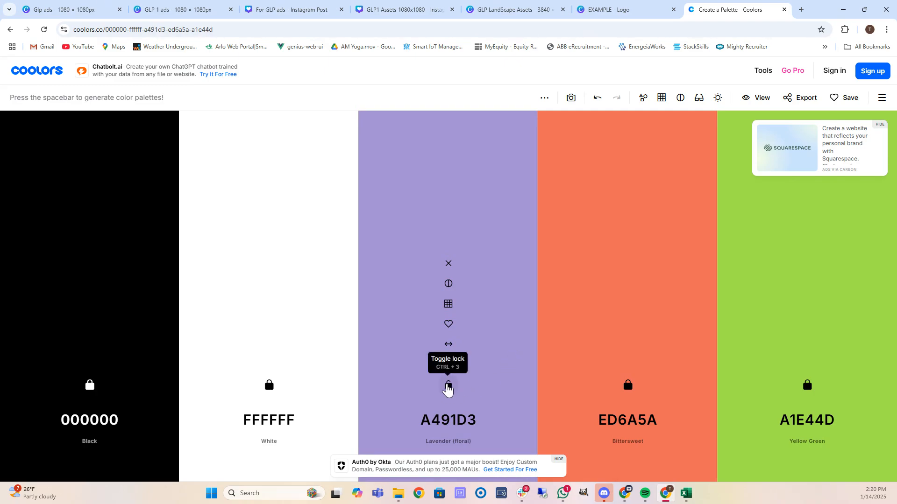
pyautogui.click(450, 386)
pyautogui.click(449, 387)
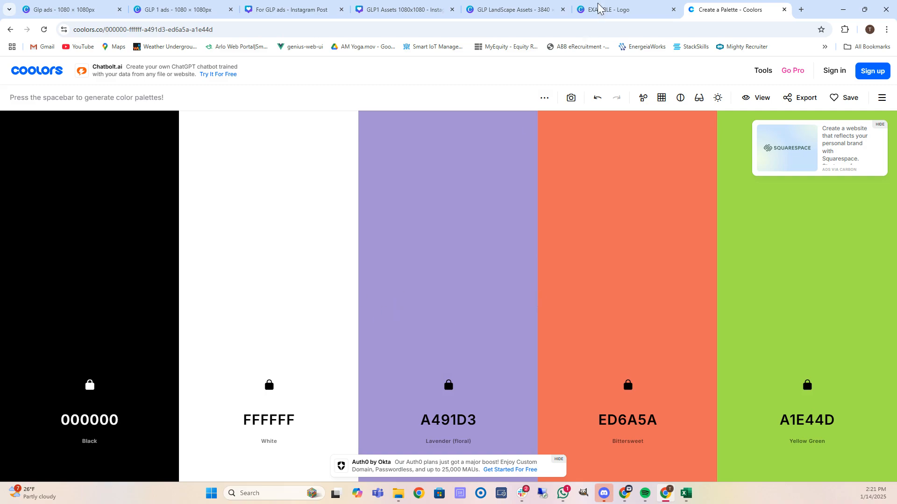
# Recolour the logo cross's dark blue shape to lavender A491D3, copied from Coolors.
pyautogui.click(617, 8)
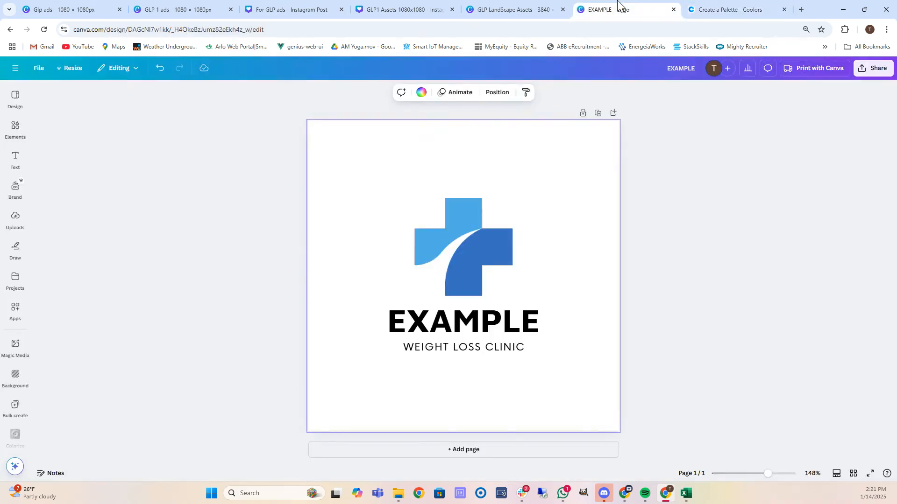
pyautogui.click(459, 238)
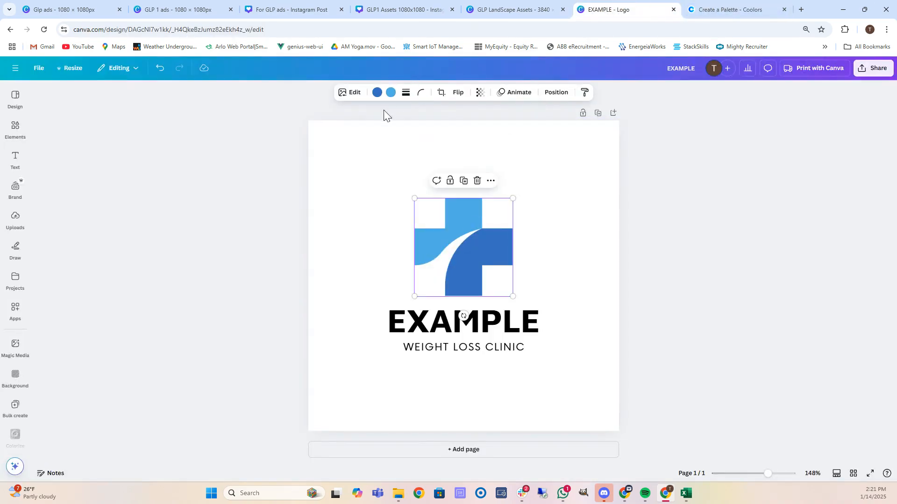
pyautogui.click(377, 92)
pyautogui.click(731, 10)
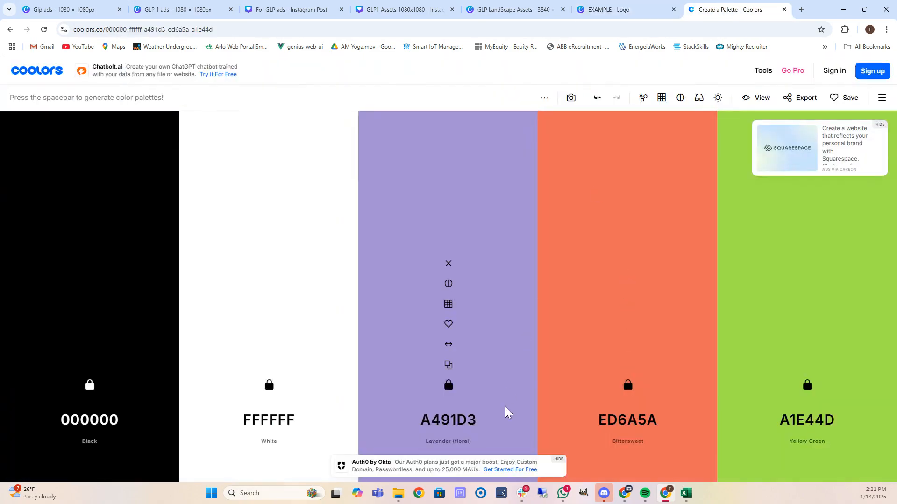
pyautogui.click(463, 423)
pyautogui.hotkey('ctrl', 'c')
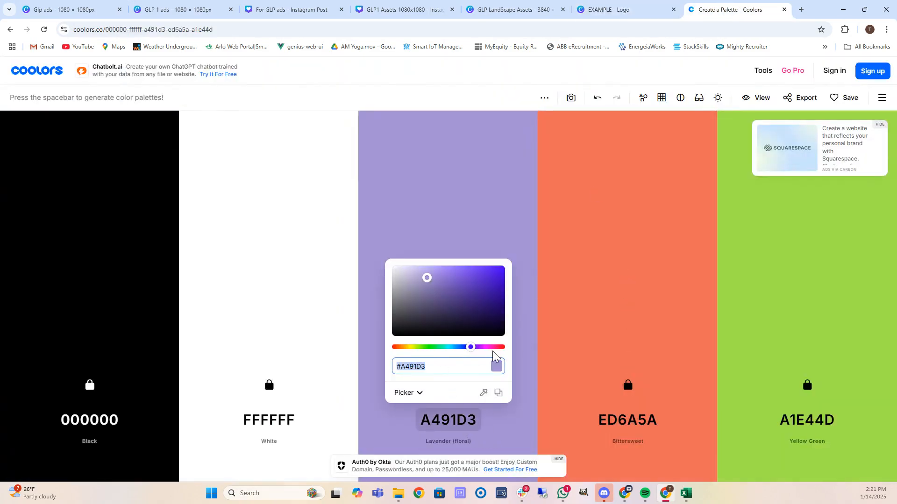
pyautogui.click(633, 7)
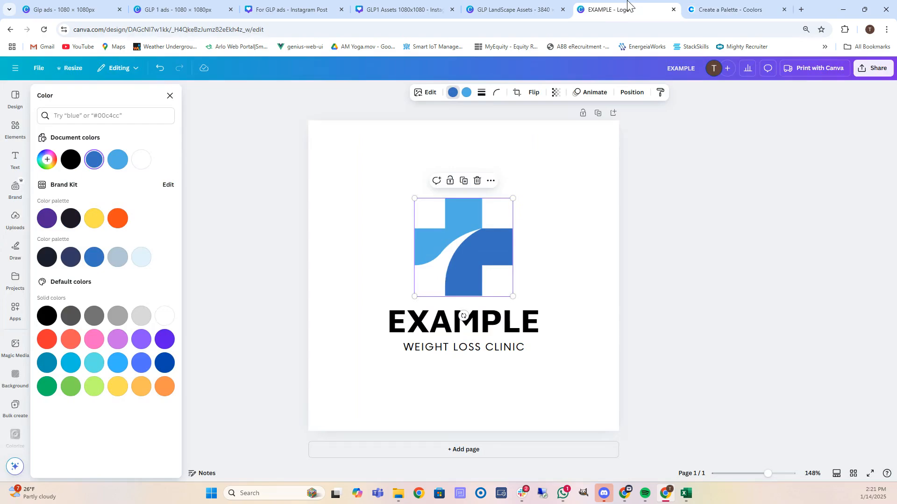
pyautogui.click(452, 96)
pyautogui.click(453, 95)
pyautogui.click(454, 96)
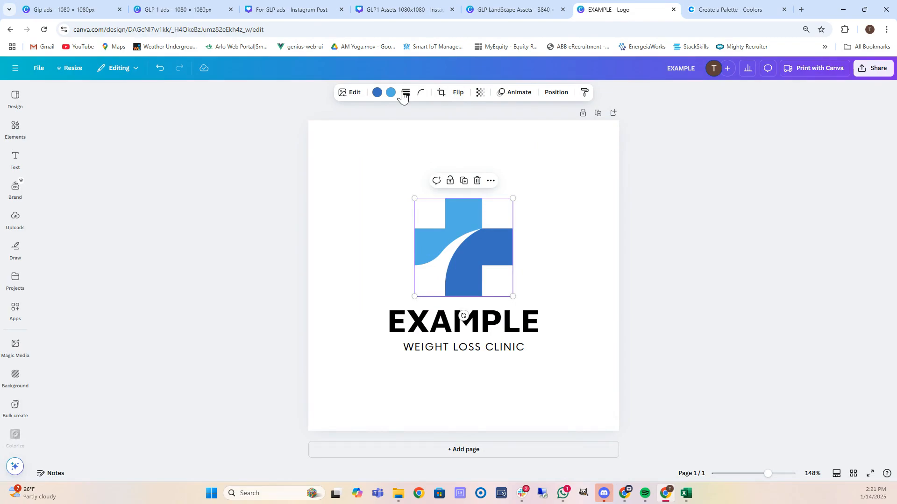
pyautogui.click(377, 92)
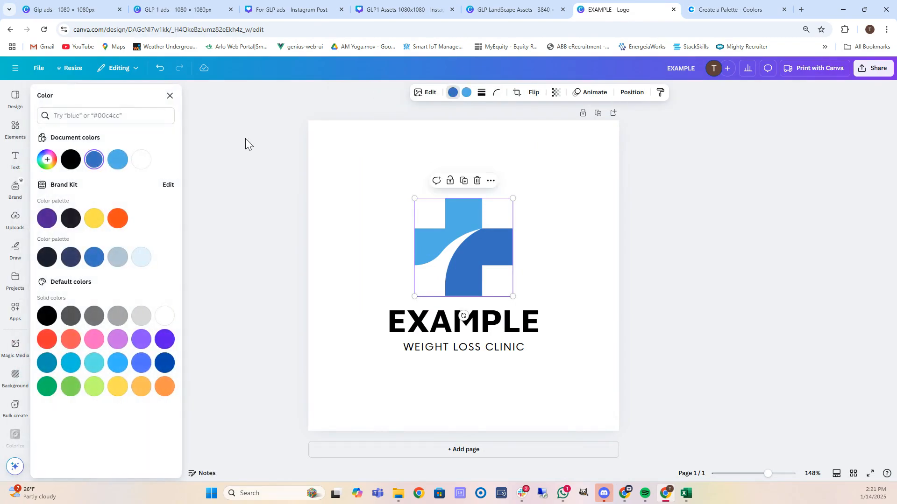
pyautogui.click(94, 159)
pyautogui.hotkey('ctrl', 'v')
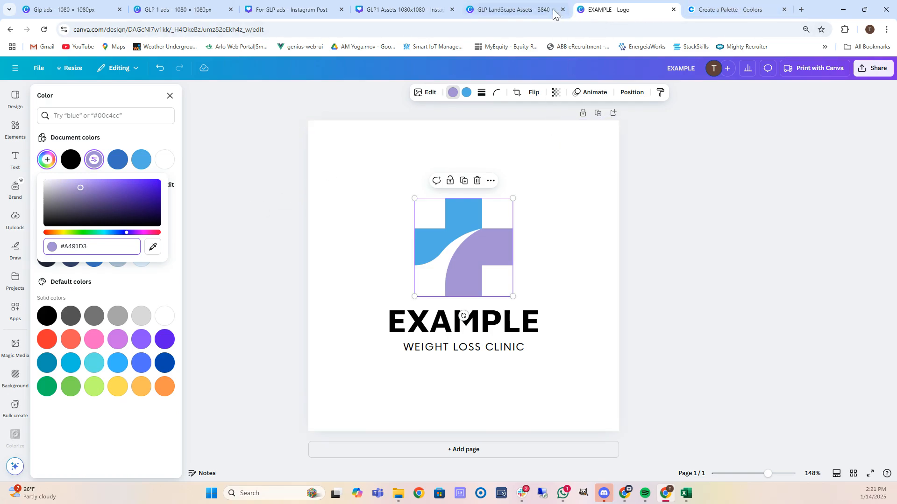
pyautogui.click(466, 92)
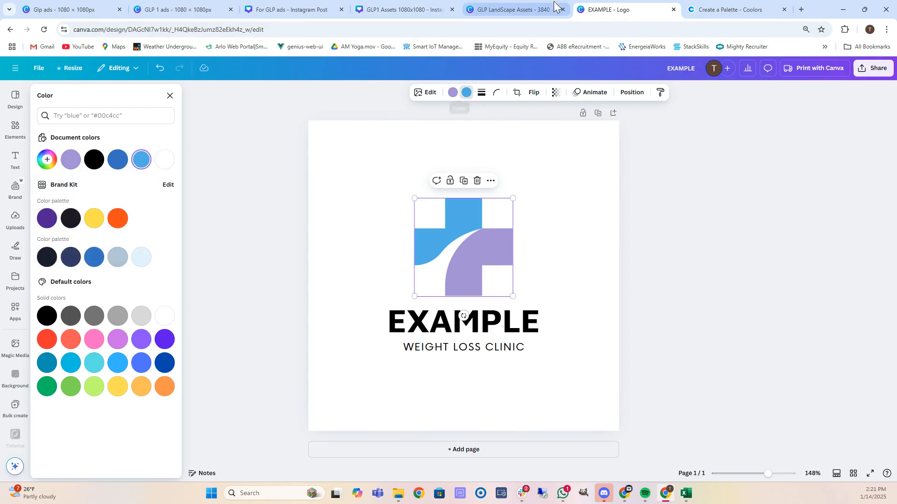
# Recolour the cross's light blue shape to coral ED6A5A, copied from Coolors.
pyautogui.click(513, 9)
pyautogui.click(605, 9)
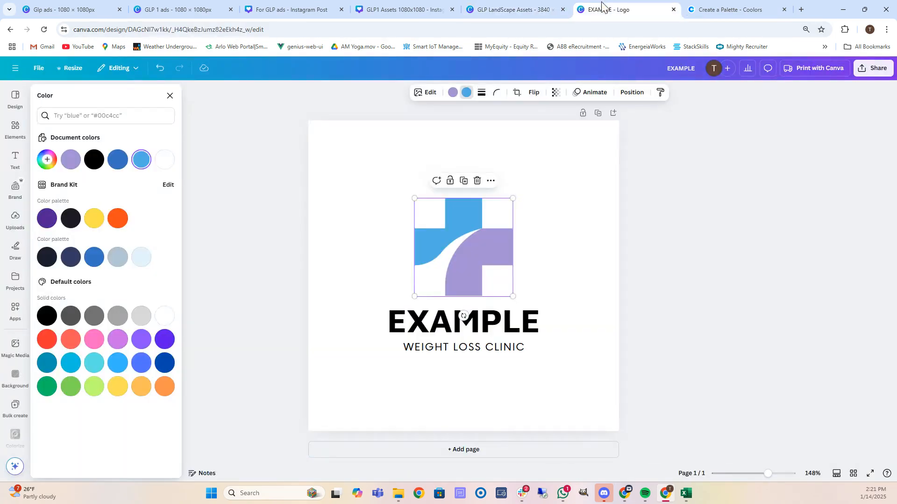
pyautogui.click(729, 9)
pyautogui.click(626, 420)
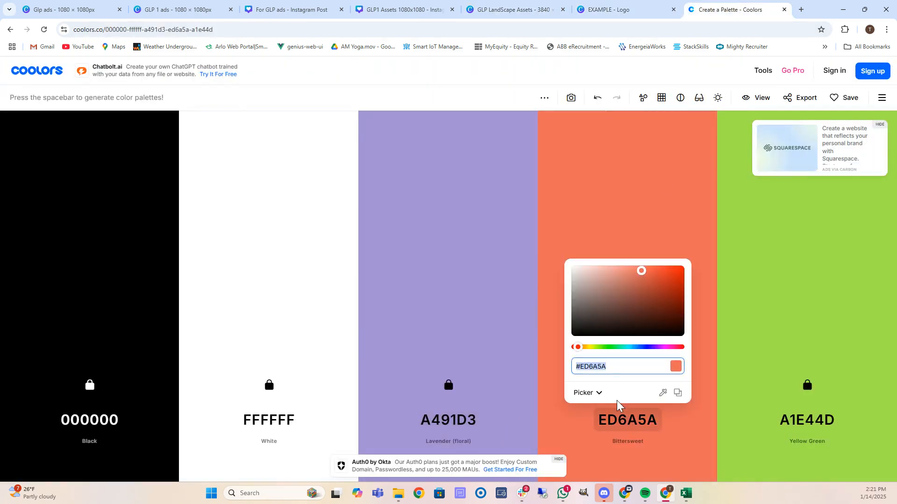
pyautogui.click(624, 9)
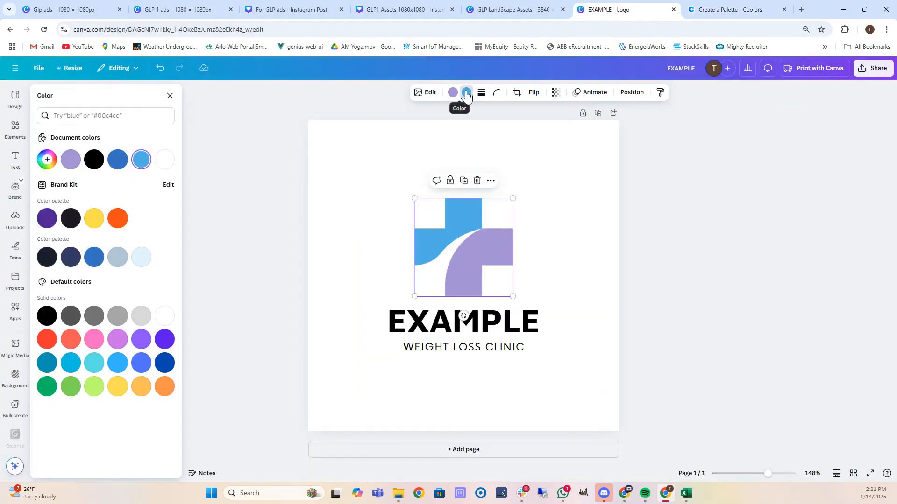
pyautogui.click(141, 161)
pyautogui.hotkey('ctrl', 'v')
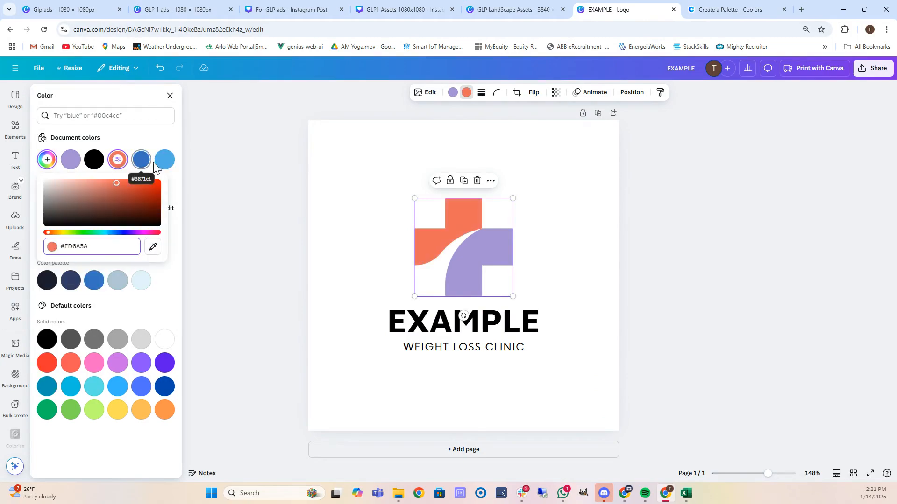
pyautogui.click(321, 187)
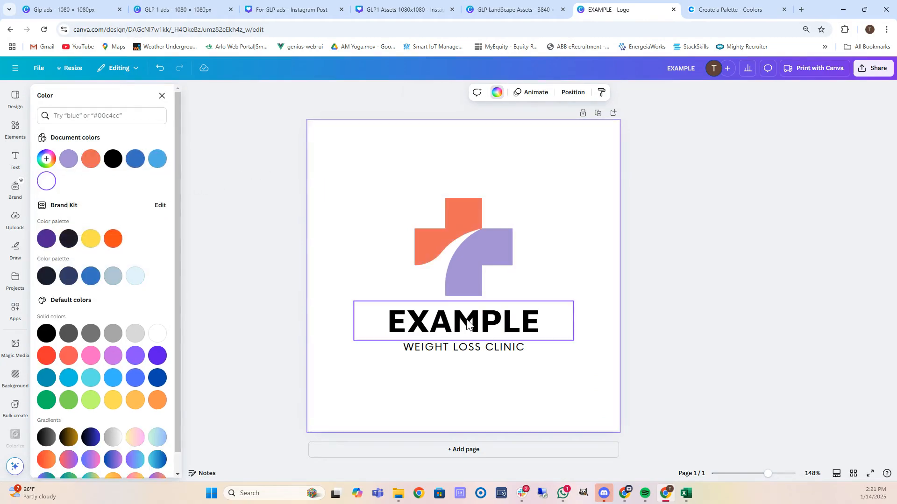
pyautogui.click(481, 331)
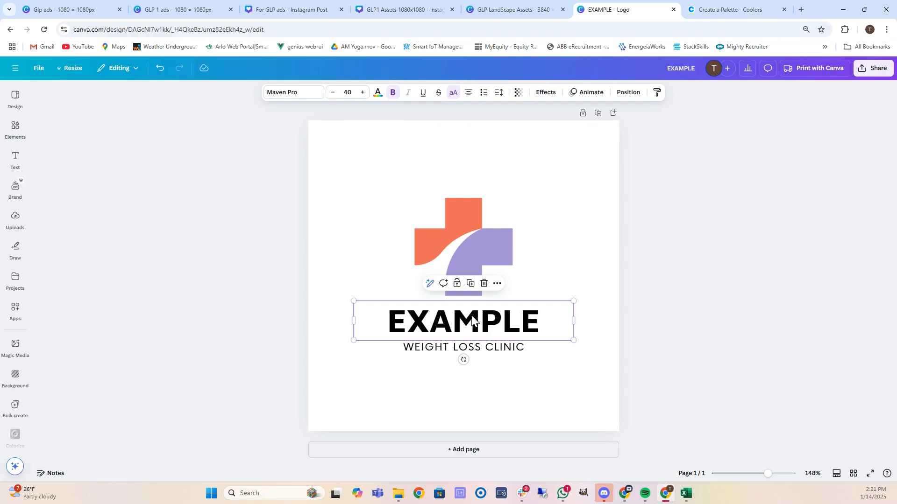
pyautogui.click(380, 189)
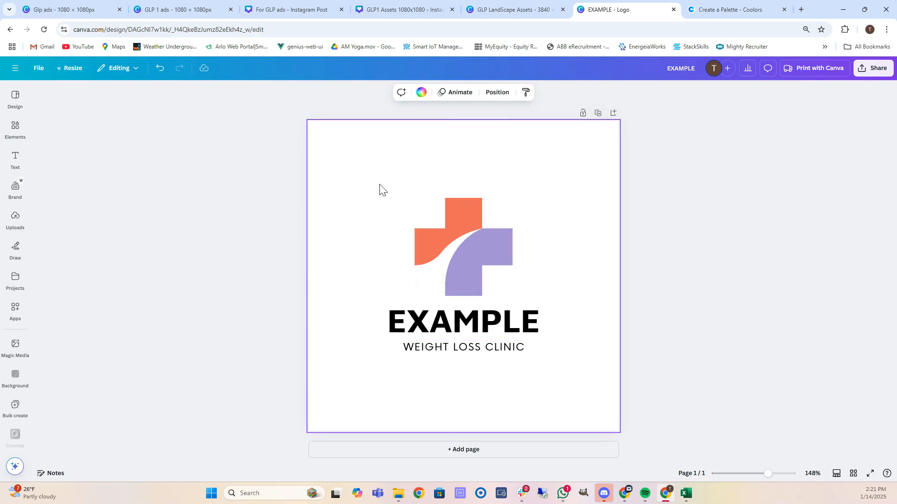
# Make a 350 × 180 px resized copy of the EXAMPLE logo and open it.
pyautogui.click(70, 70)
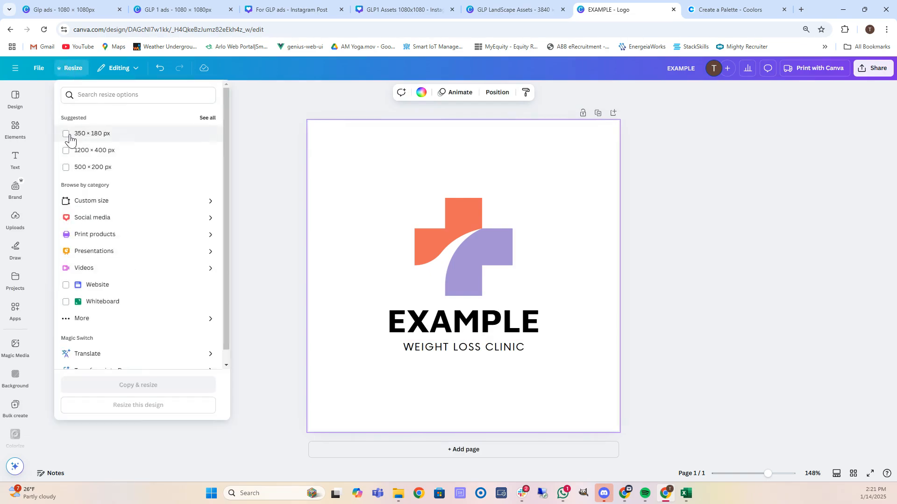
pyautogui.click(65, 135)
pyautogui.click(165, 384)
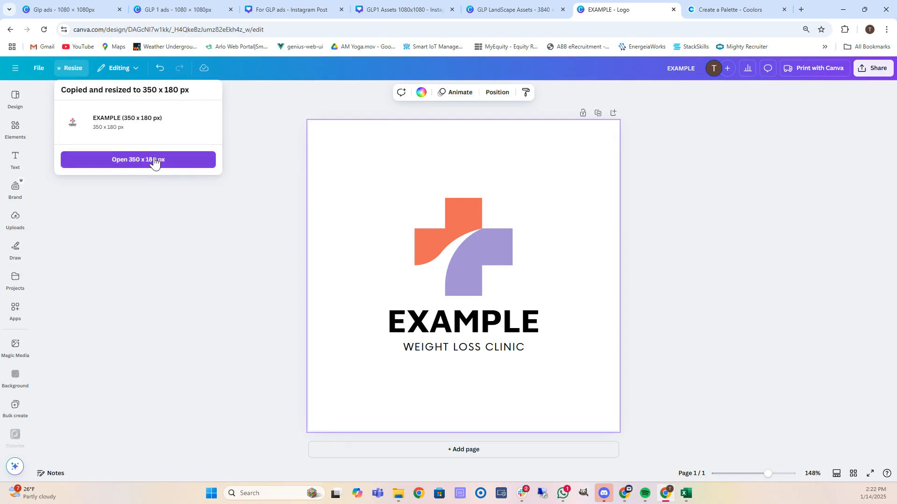
pyautogui.click(138, 160)
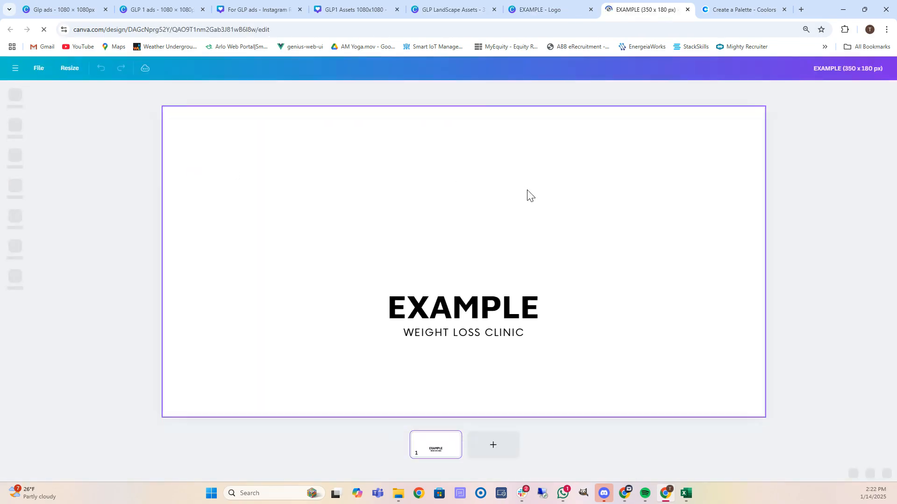
# Group the cross icon with both text lines, then enlarge and centre the group on the page.
pyautogui.moveTo(312, 153); pyautogui.dragTo(675, 378)
pyautogui.rightClick(450, 240)
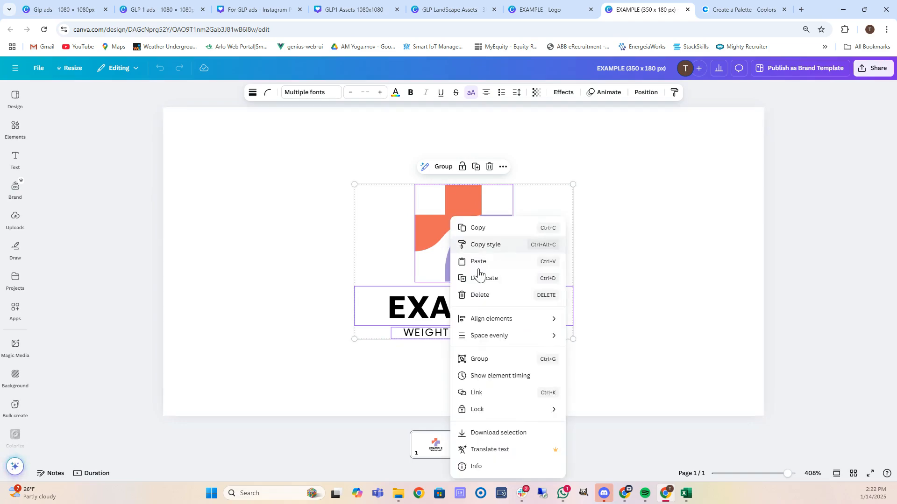
pyautogui.click(496, 360)
pyautogui.moveTo(436, 242); pyautogui.dragTo(357, 221)
pyautogui.moveTo(456, 292); pyautogui.dragTo(652, 377)
pyautogui.moveTo(512, 329); pyautogui.dragTo(531, 319)
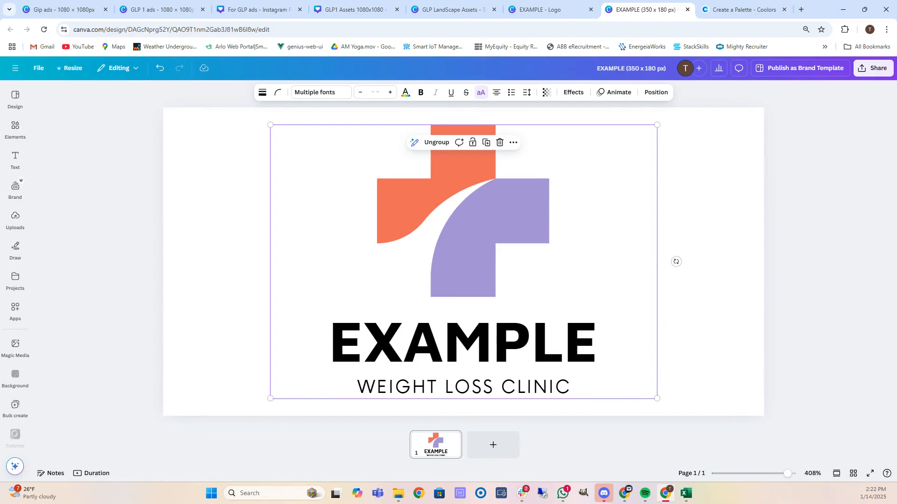
pyautogui.click(866, 68)
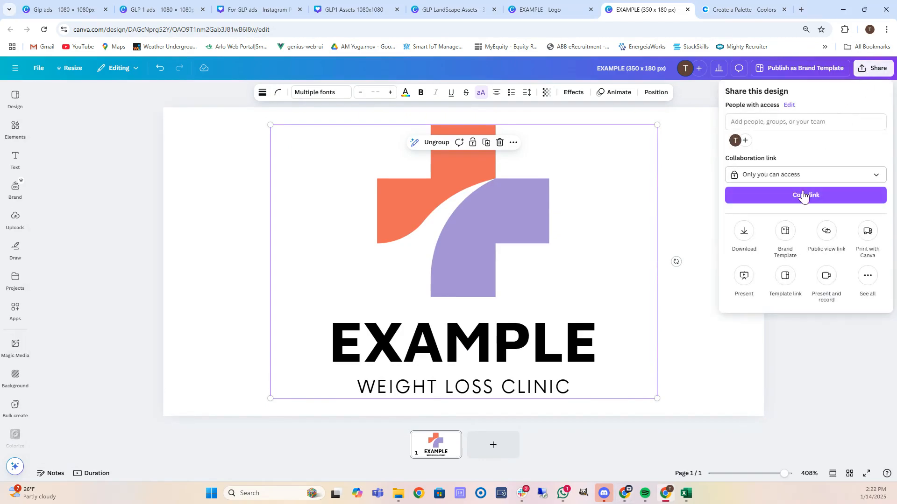
# Open the download settings from the Share menu.
pyautogui.click(744, 232)
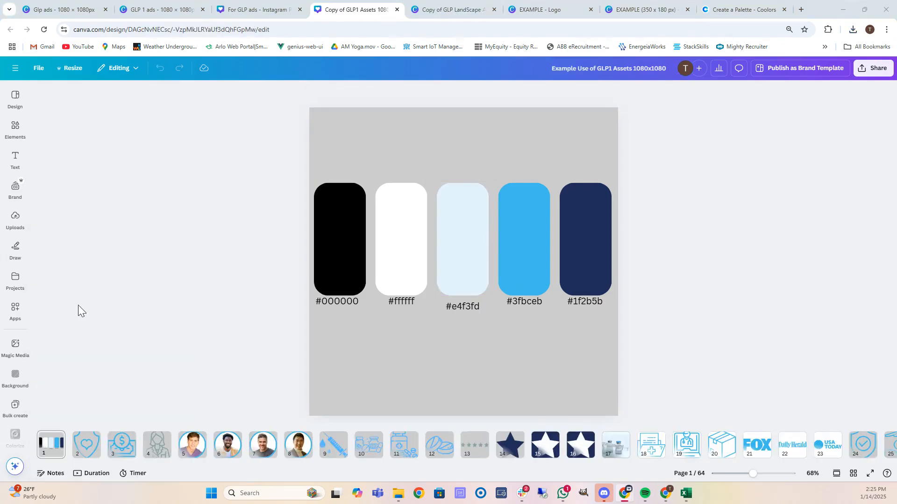
# Fill the light-blue swatch rectangle with lavender #A491D3.
pyautogui.click(753, 8)
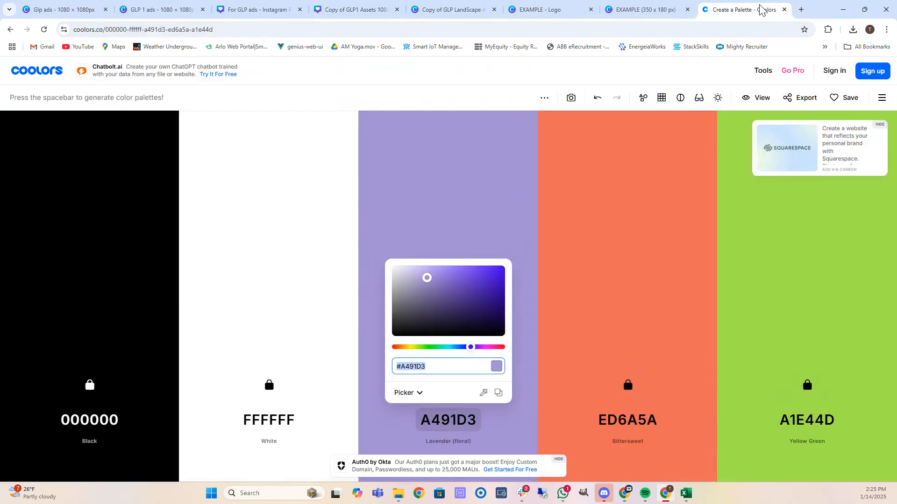
pyautogui.click(438, 369)
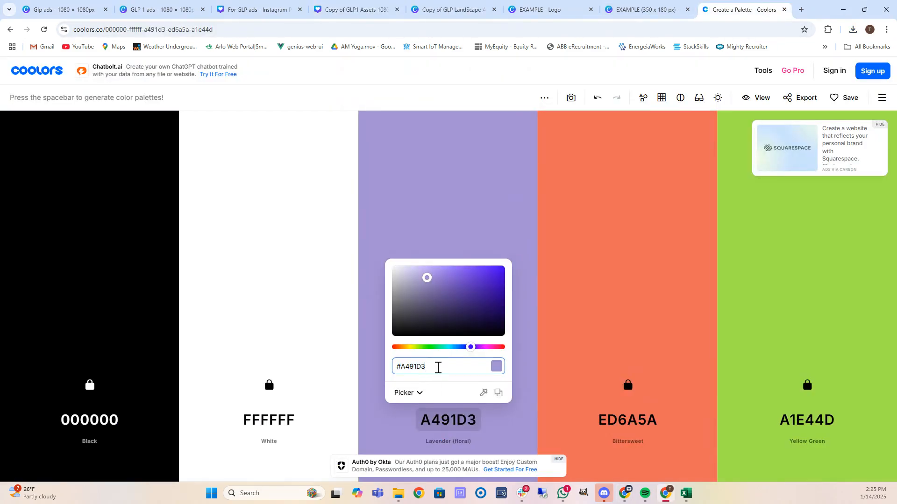
pyautogui.click(455, 10)
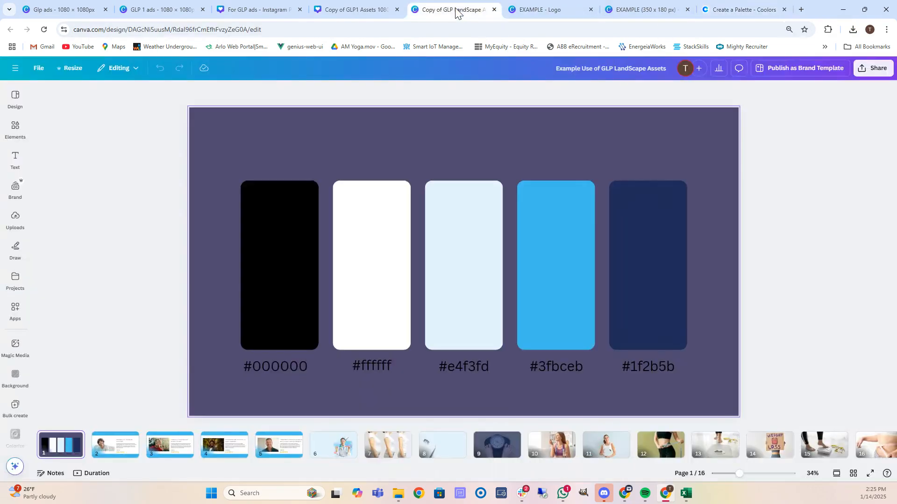
pyautogui.click(372, 6)
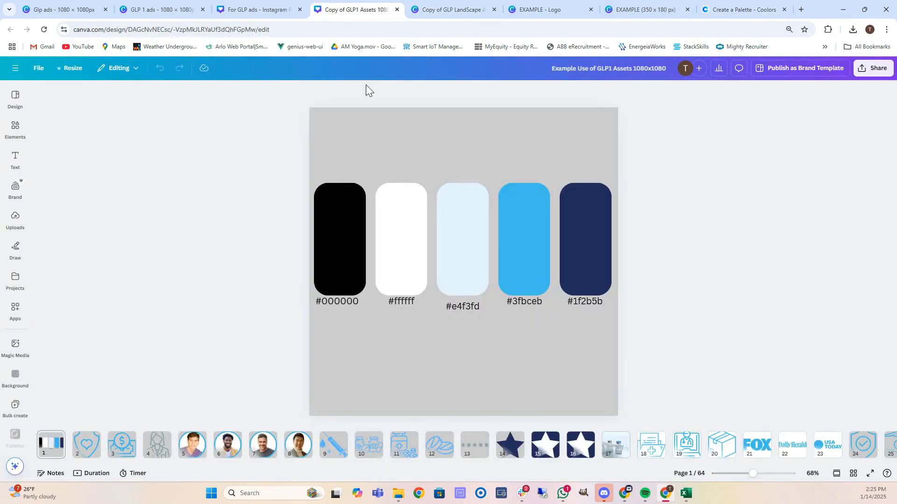
pyautogui.click(467, 309)
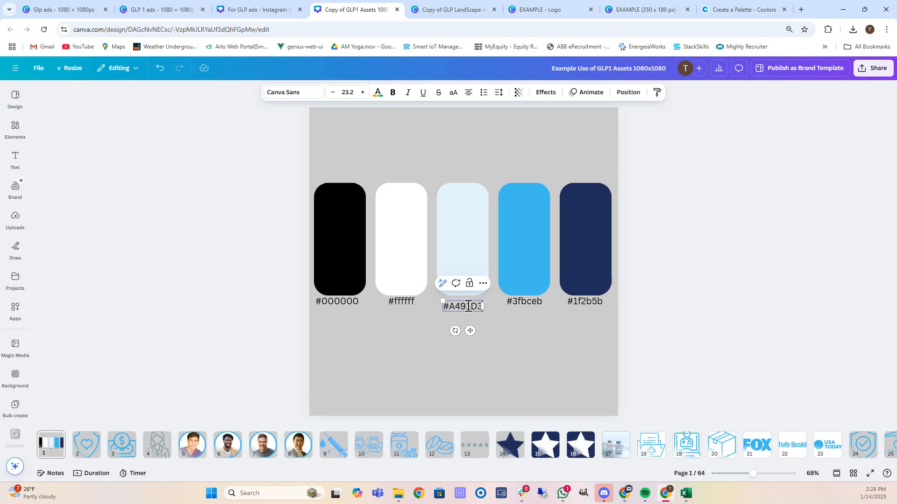
pyautogui.click(472, 245)
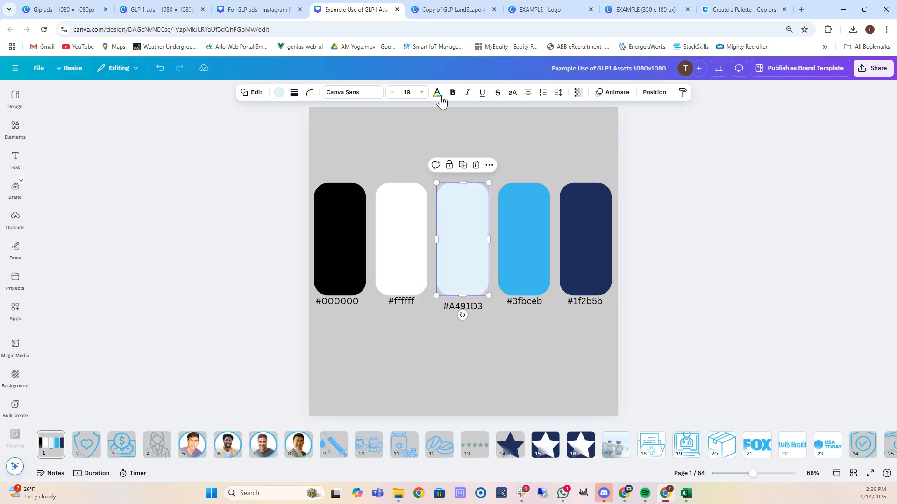
pyautogui.click(279, 93)
pyautogui.click(158, 182)
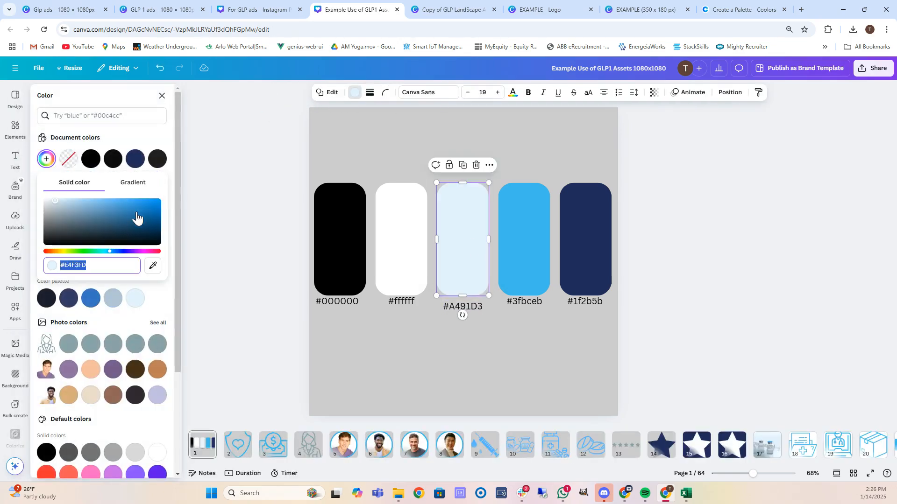
pyautogui.hotkey('ctrl', 'v')
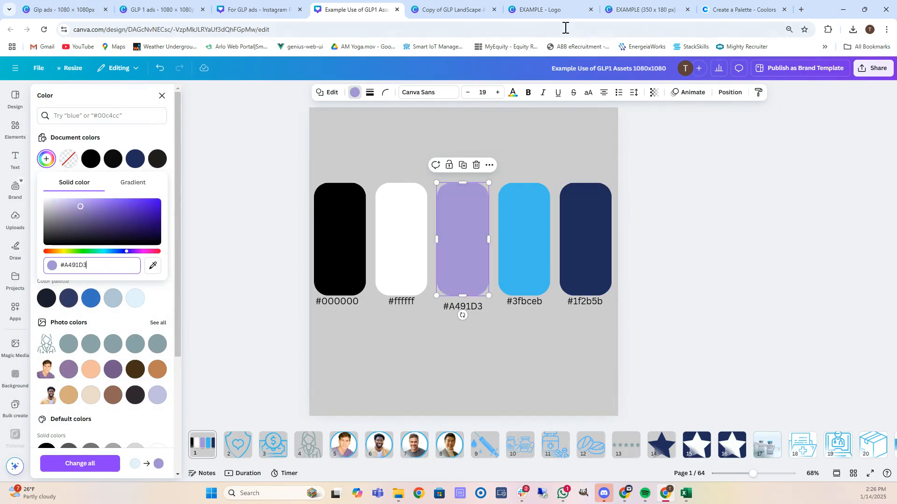
# Change the #3fbceb label and blue swatch to coral #ED6A5A.
pyautogui.click(649, 11)
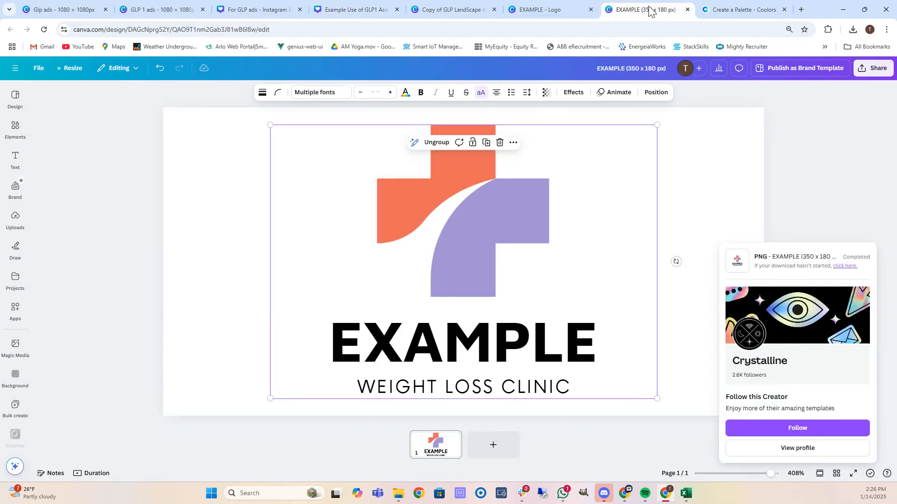
pyautogui.click(741, 10)
pyautogui.click(627, 423)
pyautogui.hotkey('ctrl', 'c')
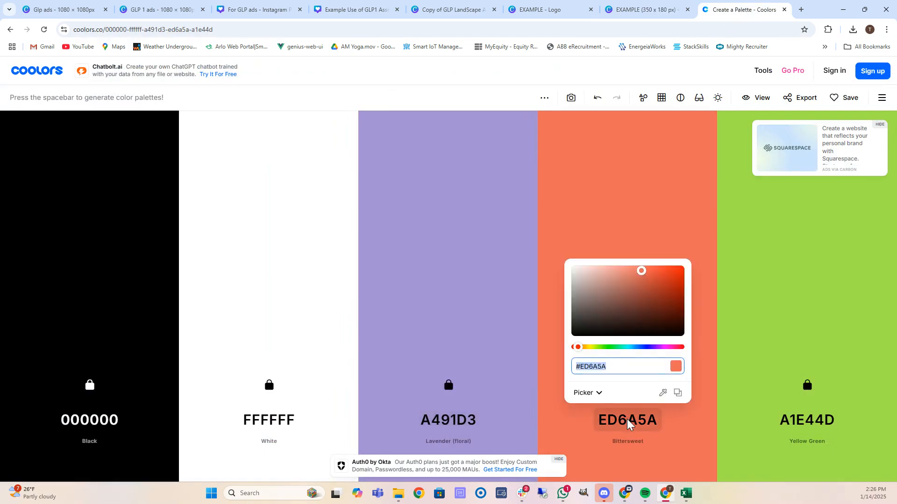
pyautogui.click(371, 10)
pyautogui.click(532, 304)
pyautogui.doubleClick(531, 304)
pyautogui.hotkey('ctrl', 'v')
pyautogui.click(531, 236)
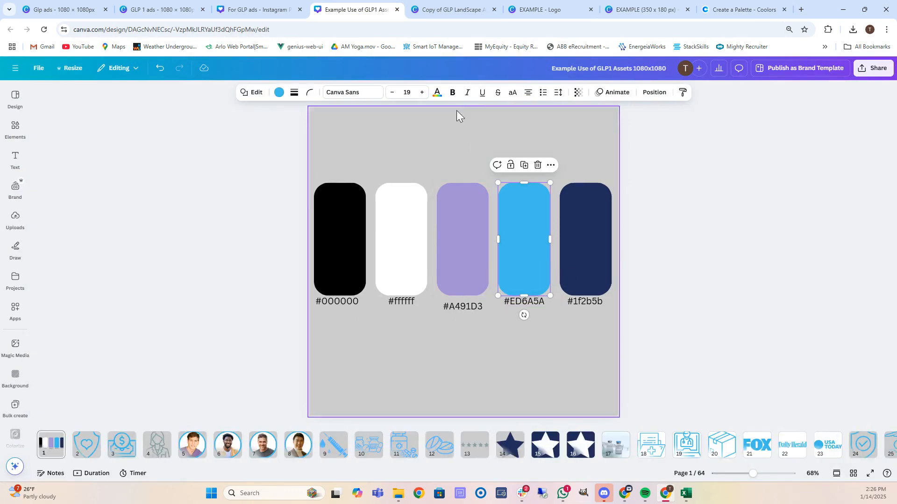
pyautogui.click(279, 95)
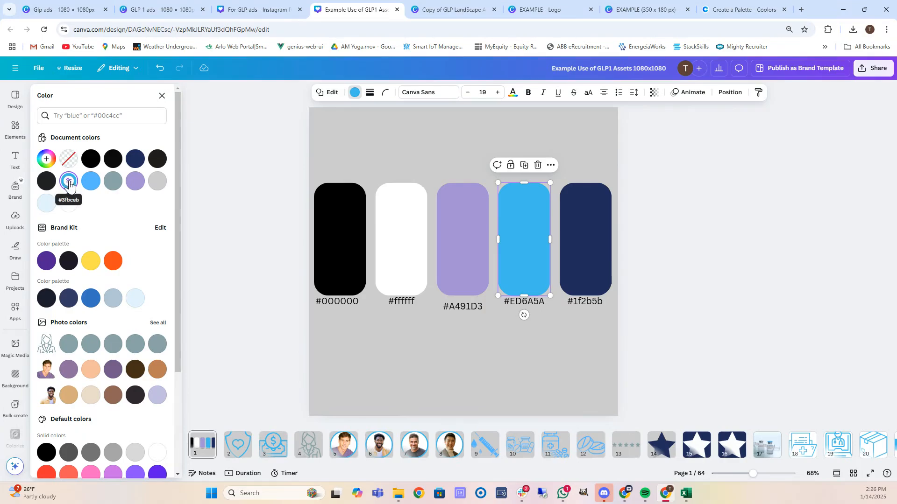
pyautogui.click(69, 182)
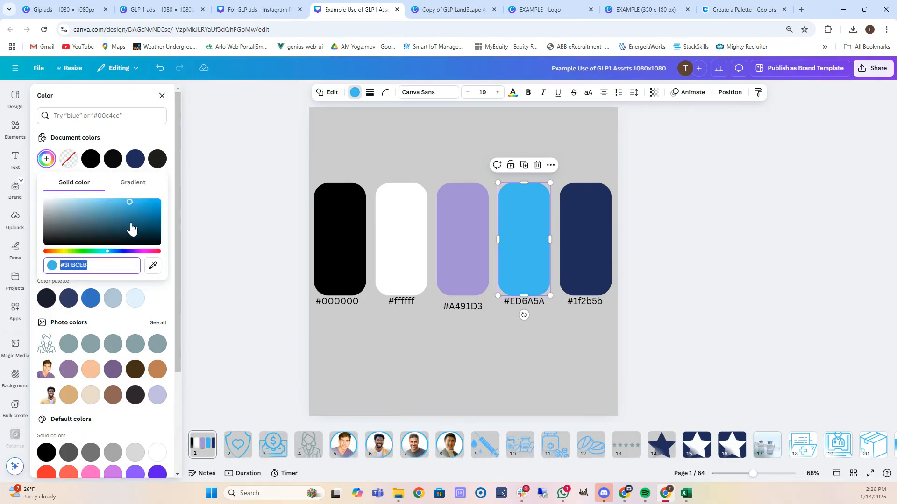
pyautogui.hotkey('ctrl', 'v')
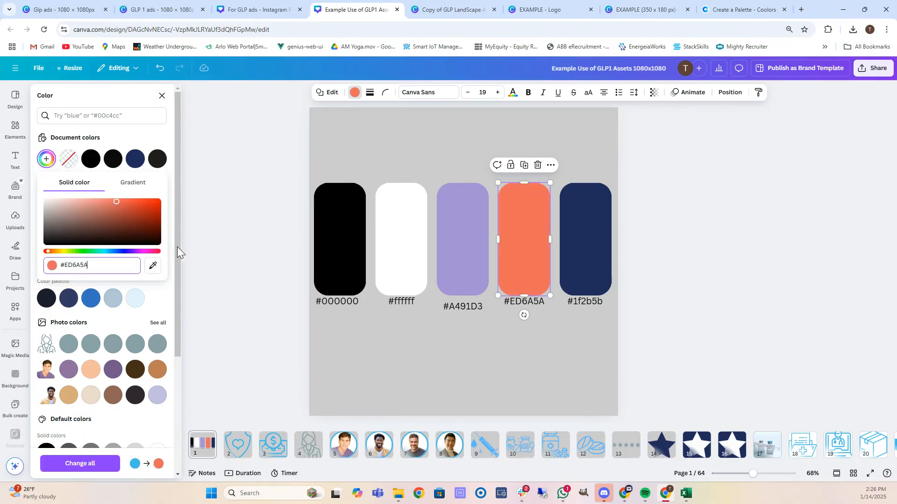
pyautogui.click(279, 185)
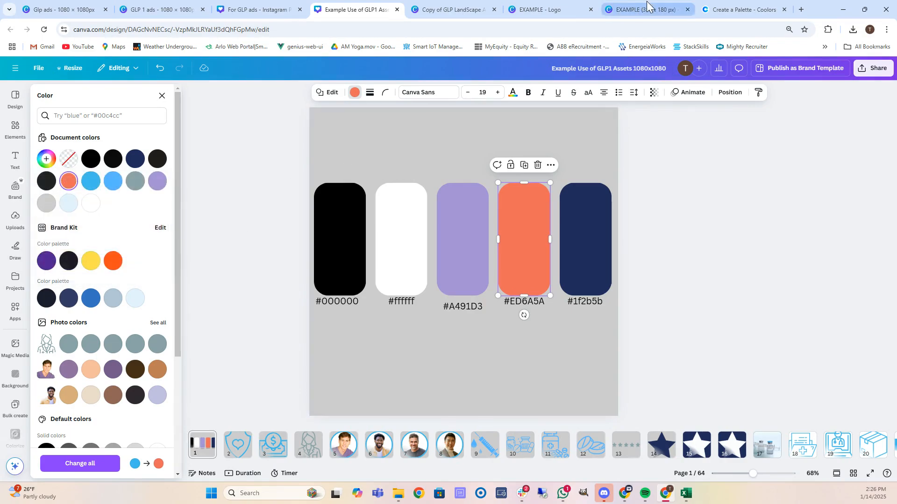
# Copy the yellow-green code from Coolors and replace the #1f2b5b label with #A1E44D.
pyautogui.click(744, 5)
pyautogui.click(817, 426)
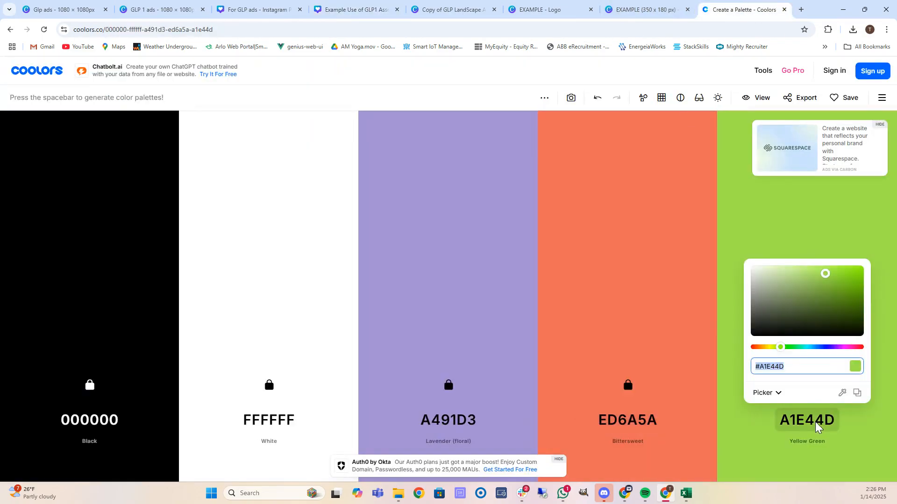
pyautogui.click(793, 367)
pyautogui.hotkey('ctrl', 'a')
pyautogui.hotkey('ctrl', 'c')
pyautogui.click(448, 9)
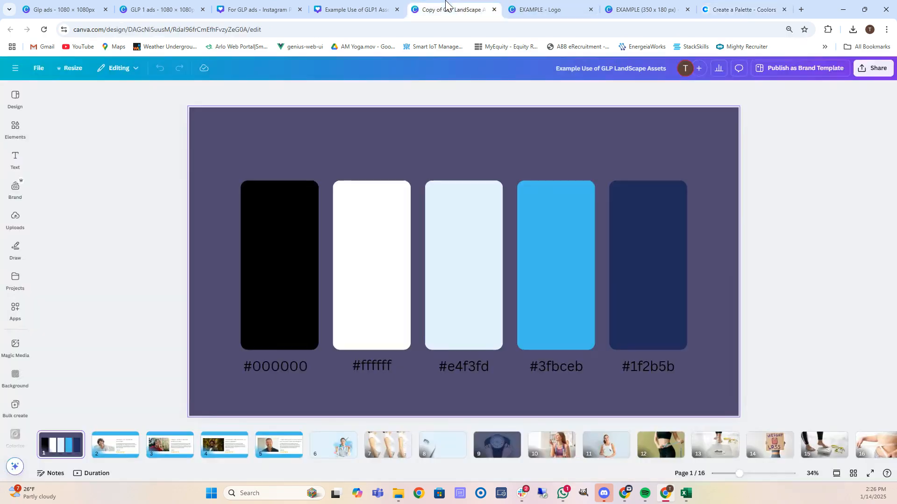
pyautogui.click(372, 5)
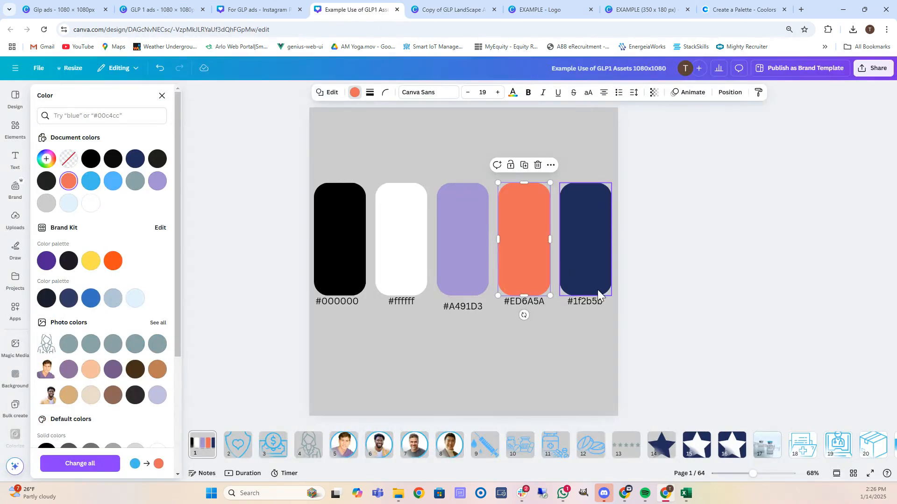
pyautogui.click(589, 300)
pyautogui.doubleClick(589, 301)
pyautogui.hotkey('ctrl', 'v')
# Fill the navy swatch rectangle with yellow-green #A1E44D.
pyautogui.click(578, 239)
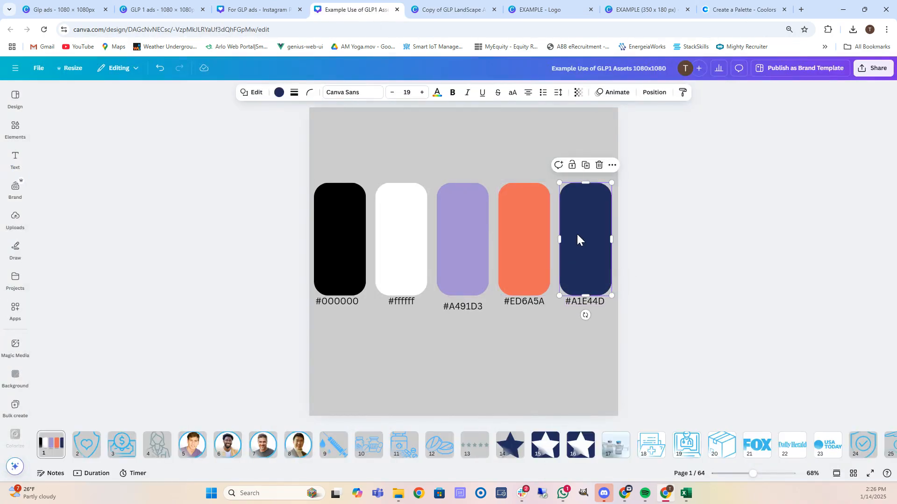
pyautogui.click(279, 92)
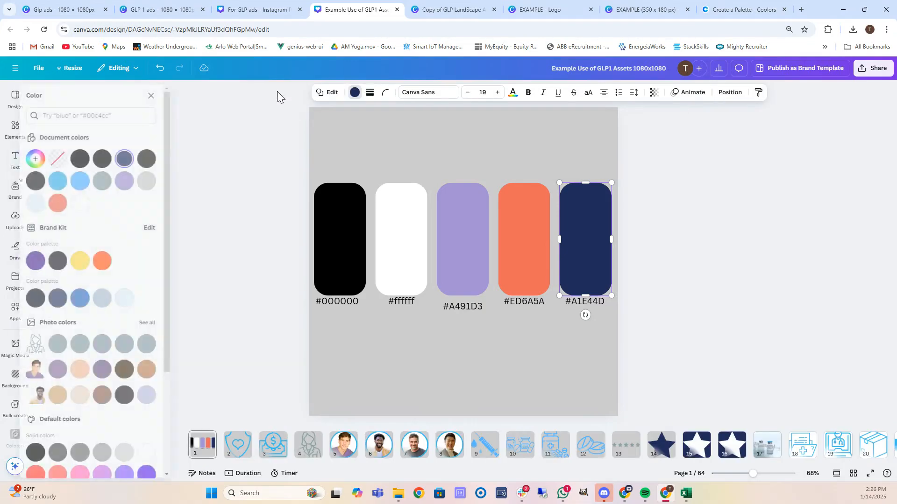
pyautogui.click(135, 160)
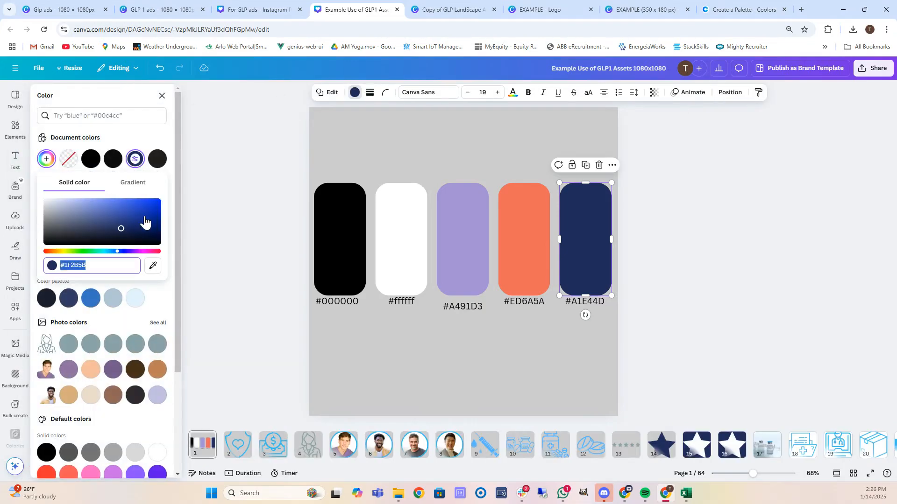
pyautogui.hotkey('ctrl', 'v')
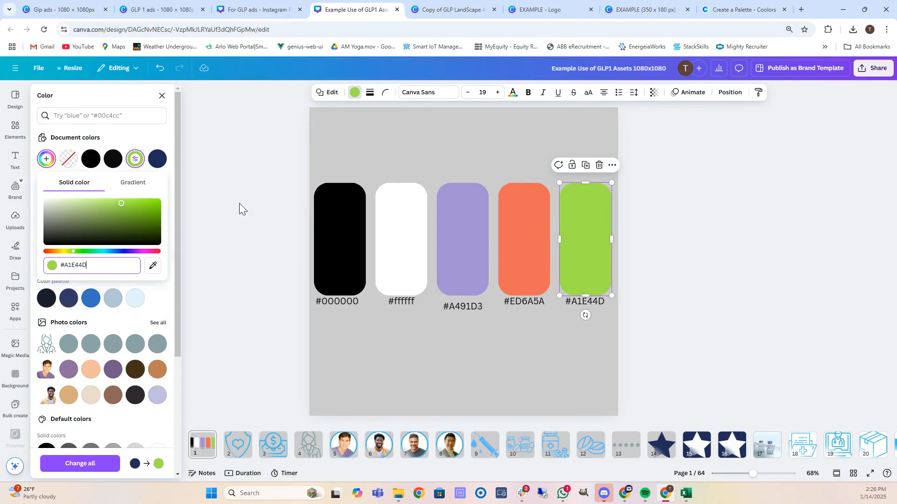
pyautogui.click(240, 203)
pyautogui.click(267, 236)
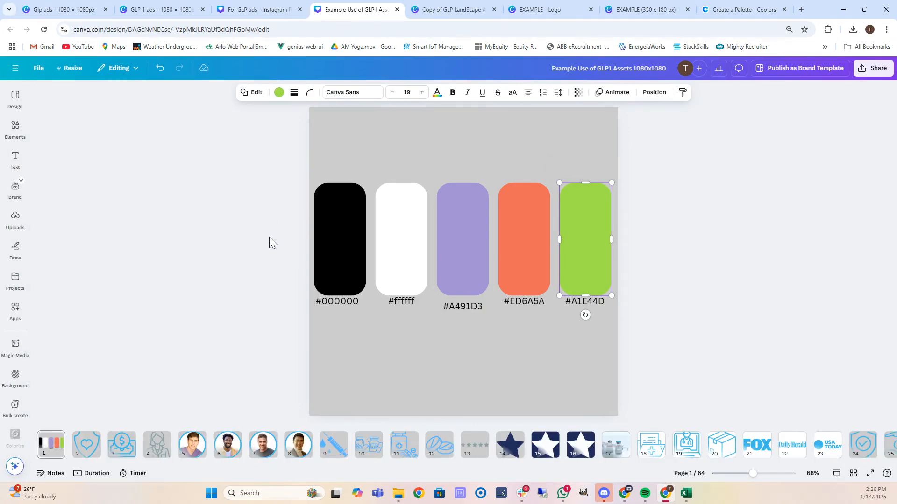
pyautogui.click(83, 449)
# Make the page 2 shield and page 3 dollar-bill graphics lavender #a491d3.
pyautogui.click(355, 213)
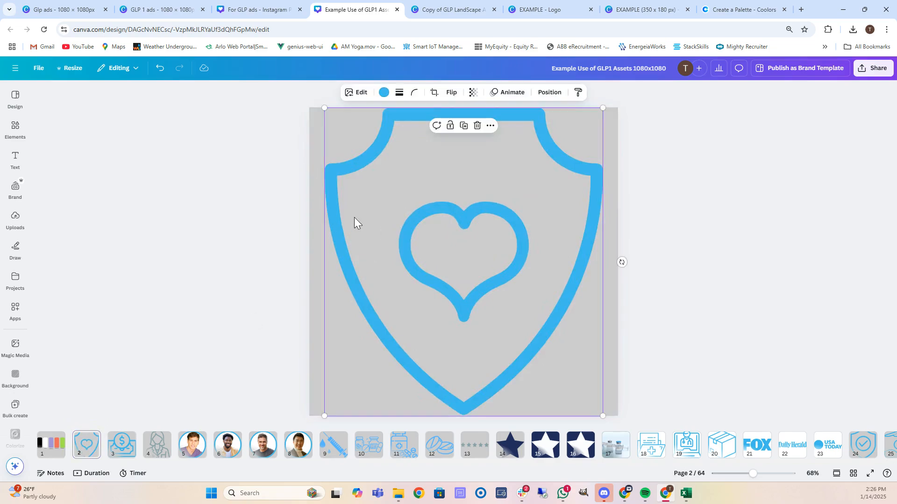
pyautogui.click(383, 93)
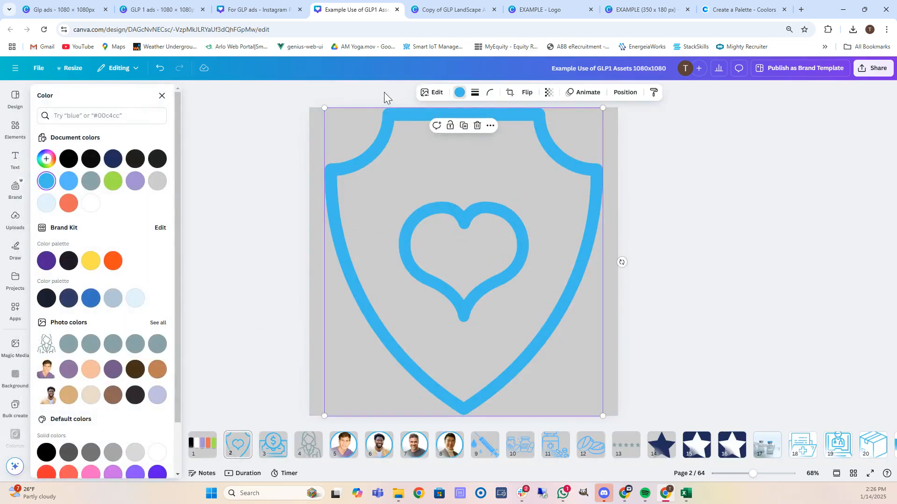
pyautogui.click(137, 186)
pyautogui.click(273, 445)
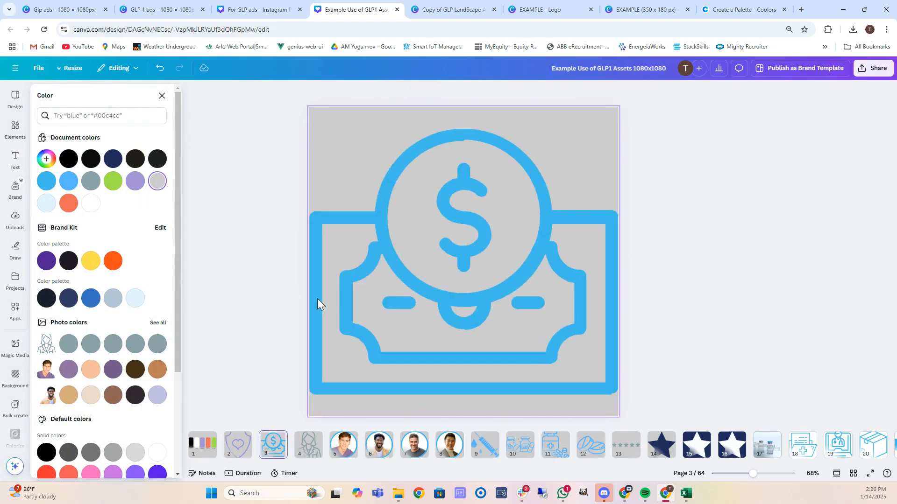
pyautogui.click(340, 285)
pyautogui.click(135, 186)
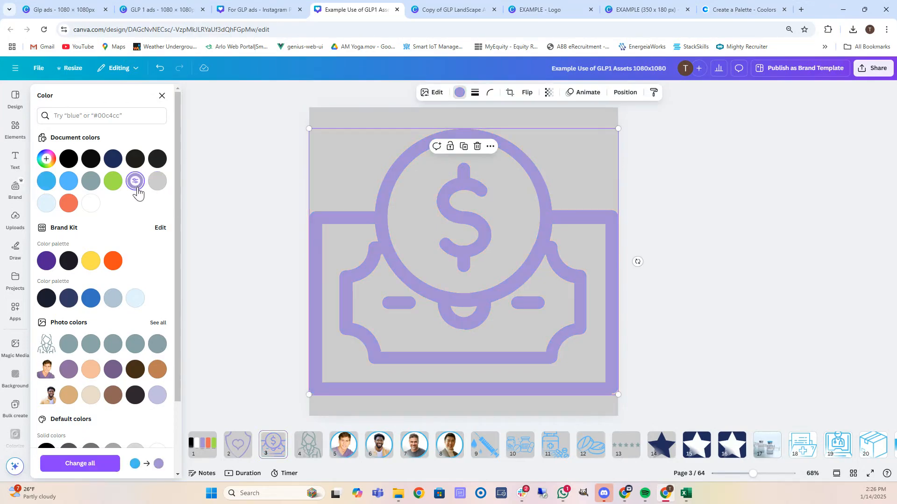
pyautogui.click(308, 445)
pyautogui.click(376, 282)
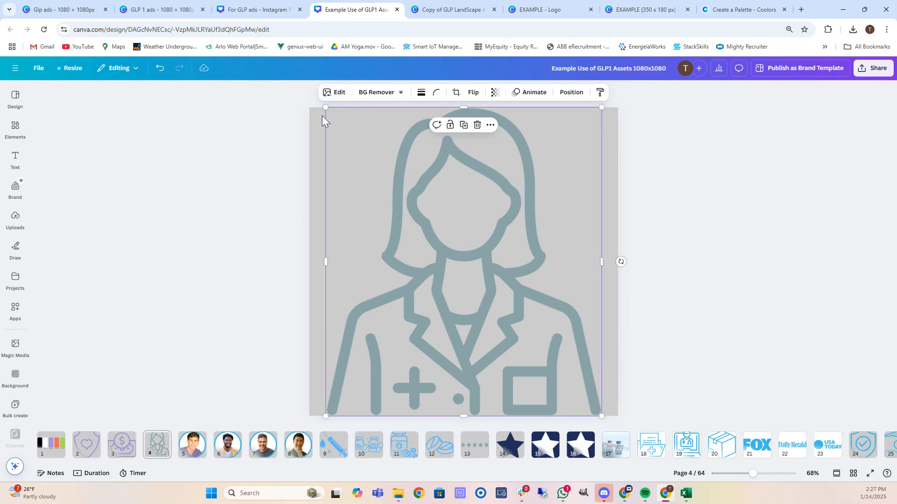
# Apply a Duotone effect to the doctor icon, first with yellow-green #A1E44D highlights.
pyautogui.click(337, 94)
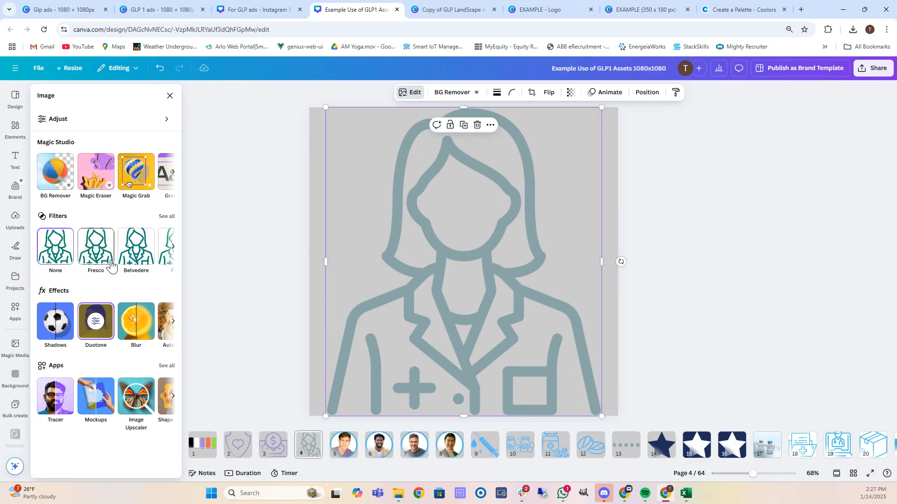
pyautogui.click(92, 325)
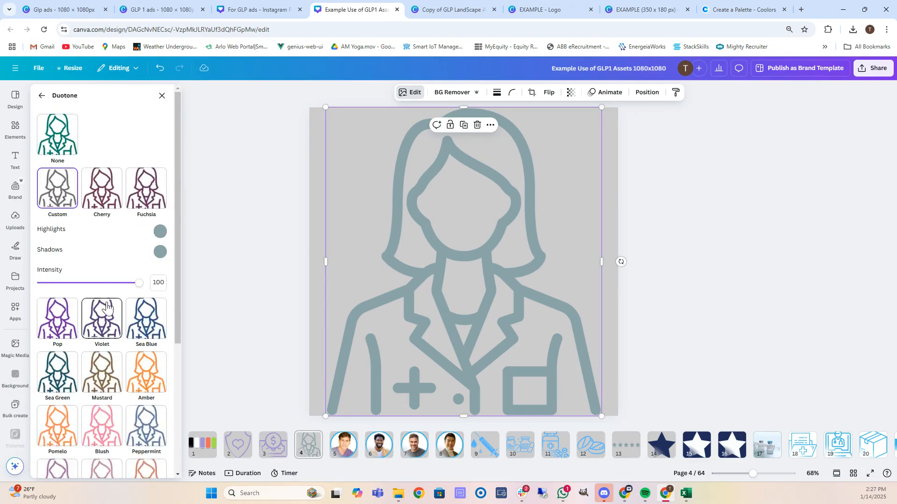
pyautogui.click(160, 232)
pyautogui.hotkey('ctrl', 'v')
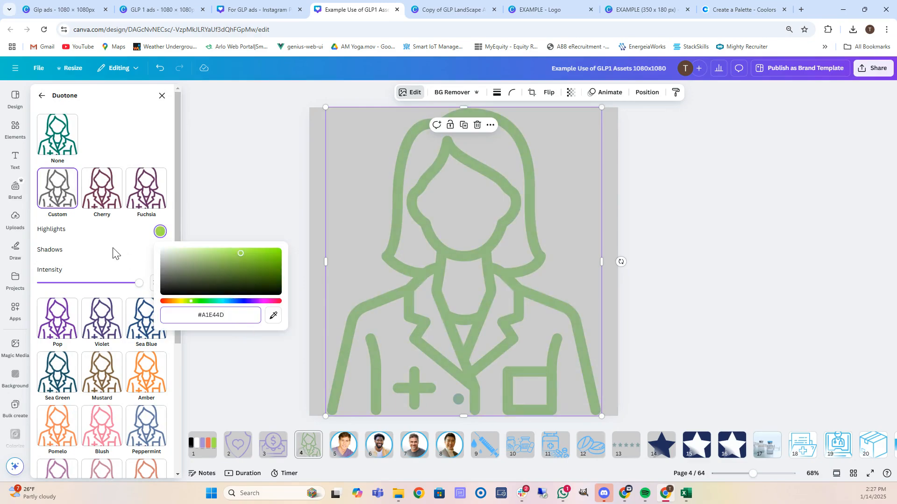
pyautogui.click(111, 253)
pyautogui.click(161, 252)
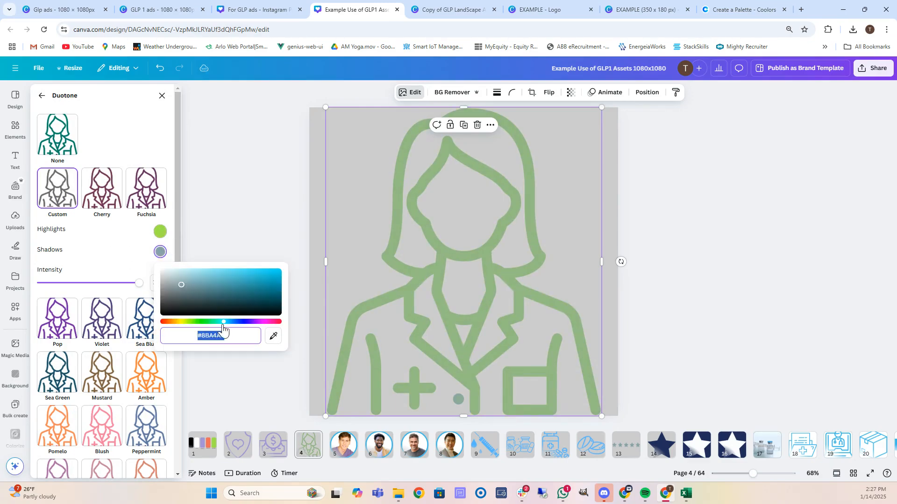
# Copy lavender from Coolors and set the duotone highlights to #A491D3.
pyautogui.click(731, 9)
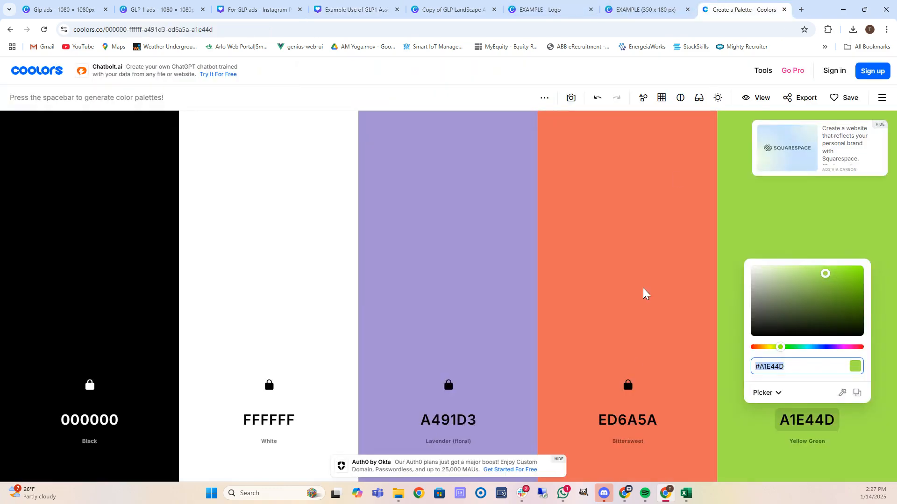
pyautogui.click(452, 420)
pyautogui.hotkey('ctrl', 'c')
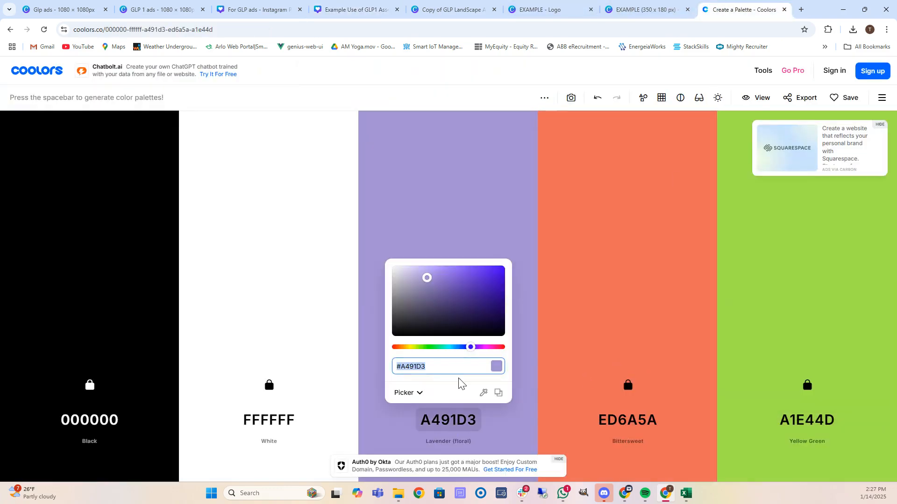
pyautogui.click(463, 9)
pyautogui.click(534, 3)
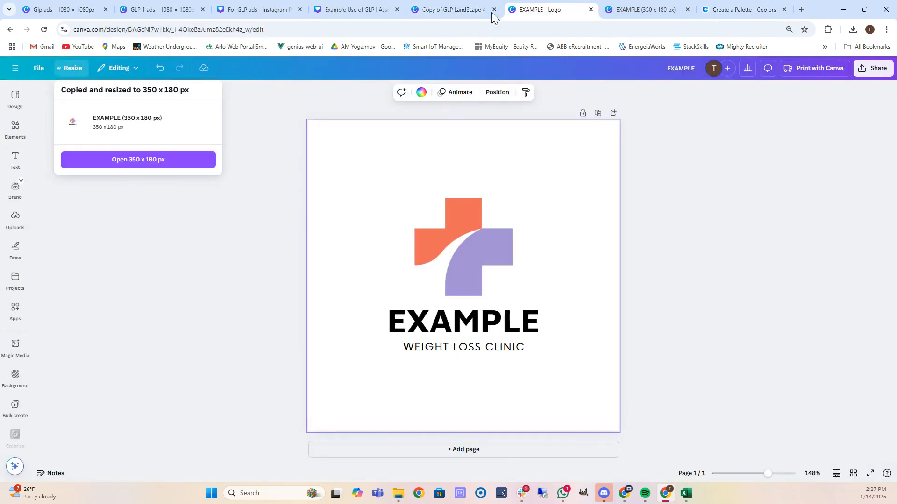
pyautogui.click(645, 9)
pyautogui.click(365, 10)
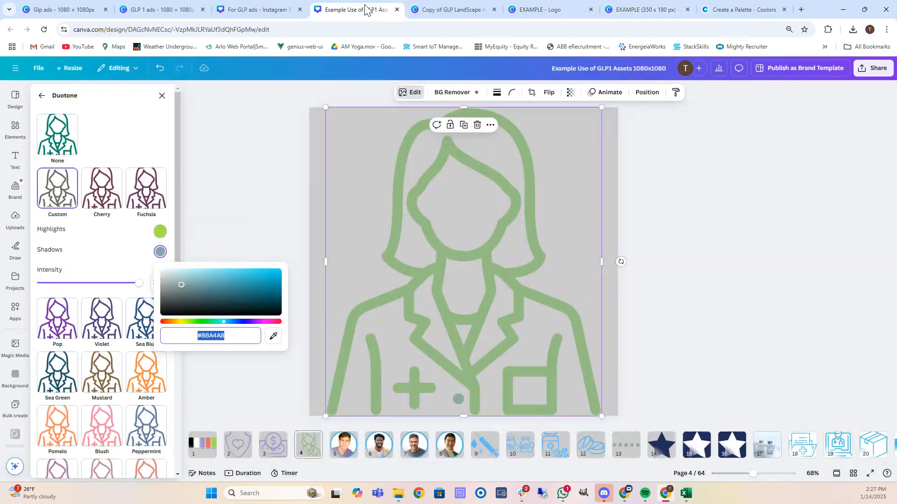
pyautogui.press('Return')
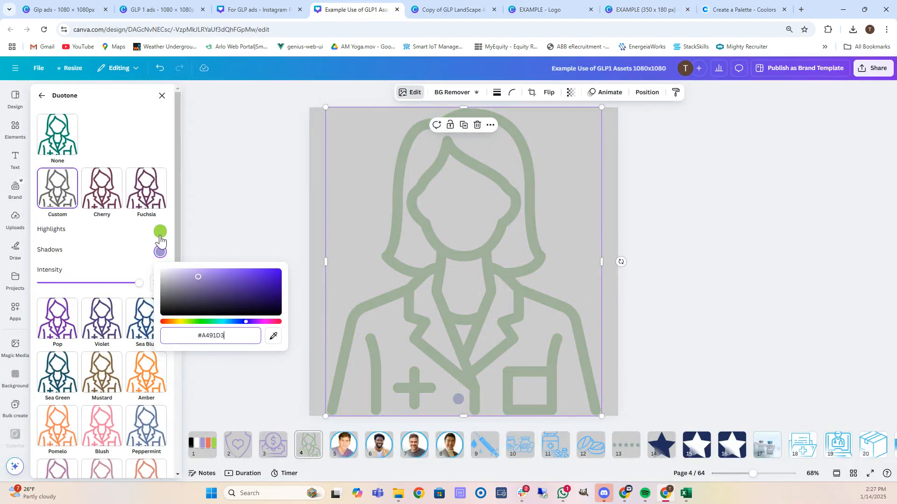
pyautogui.click(160, 232)
pyautogui.click(230, 315)
pyautogui.hotkey('ctrl', 'v')
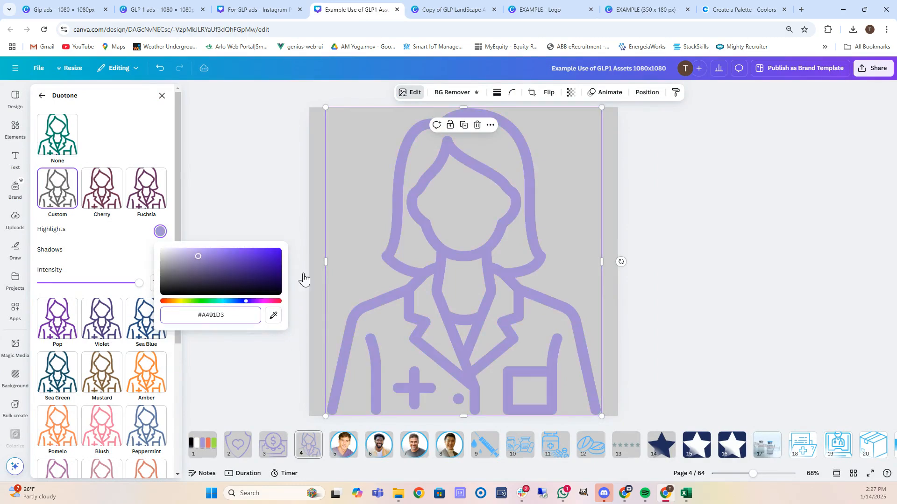
pyautogui.click(343, 445)
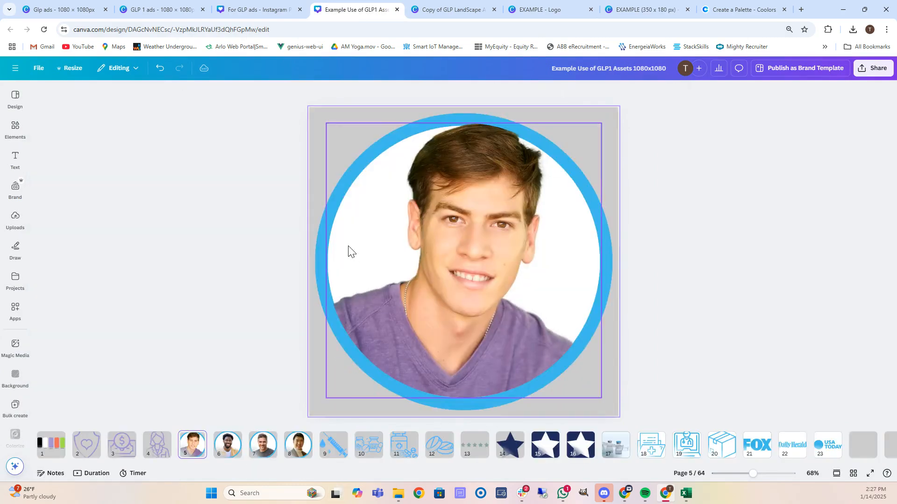
# Recolour the blue portrait circle frames on pages 5, 6, 7 and 8 lavender.
pyautogui.click(324, 273)
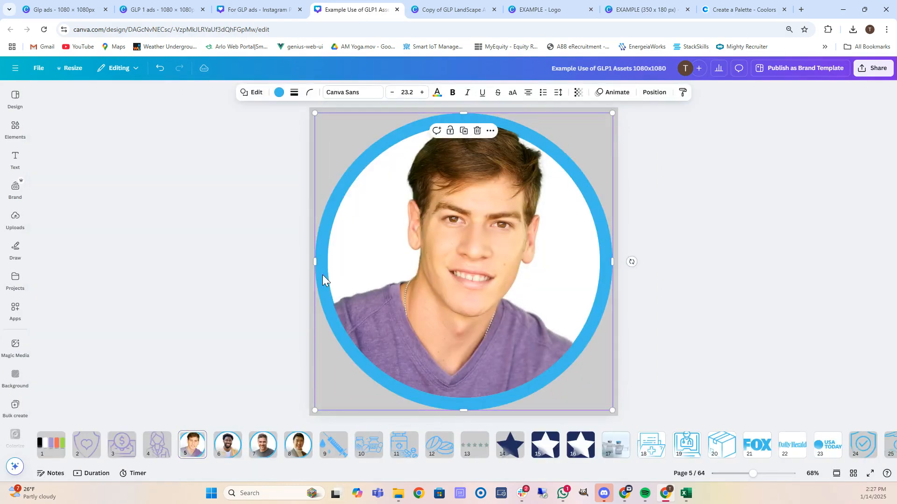
pyautogui.click(279, 93)
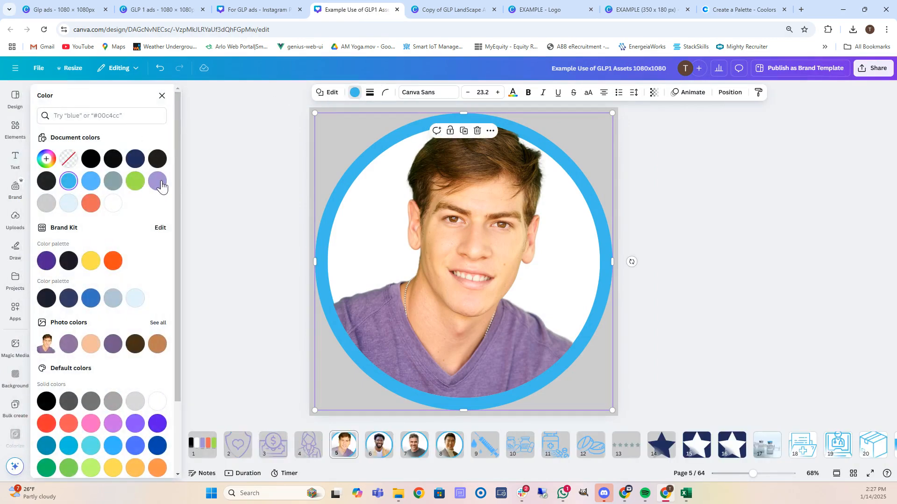
pyautogui.click(158, 181)
pyautogui.click(386, 457)
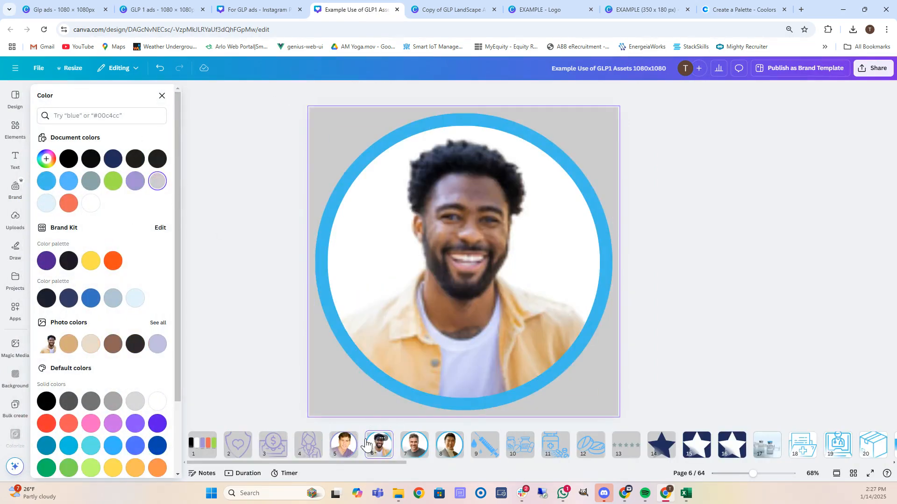
pyautogui.click(324, 312)
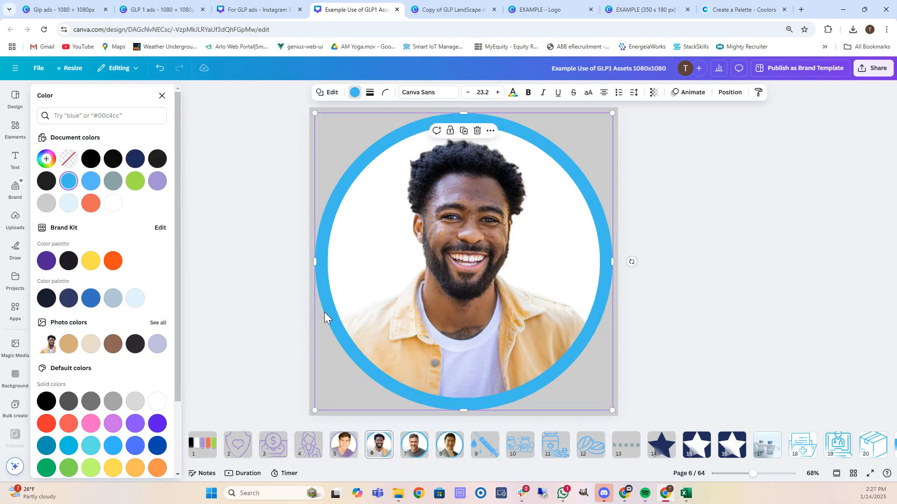
pyautogui.click(158, 182)
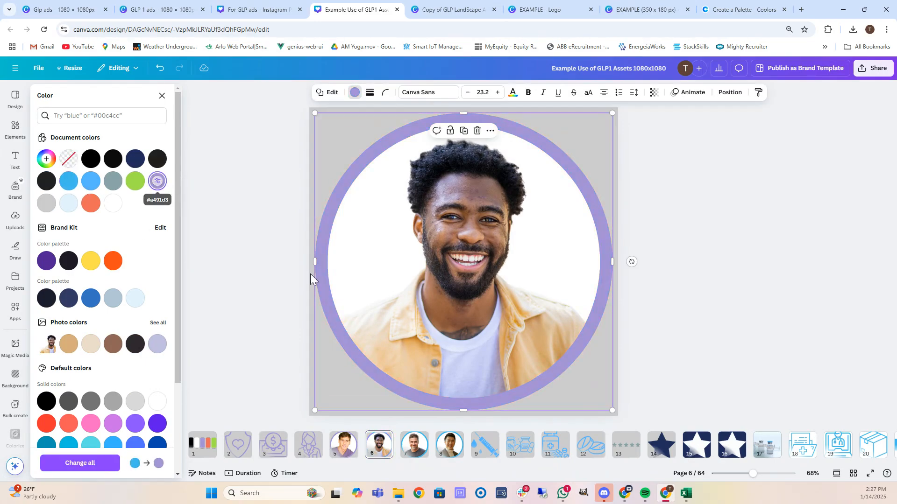
pyautogui.click(420, 449)
pyautogui.click(321, 323)
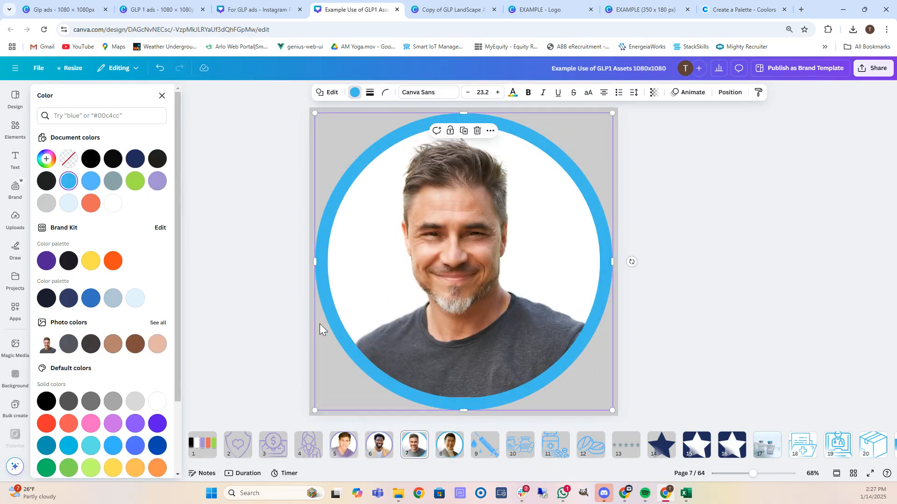
pyautogui.click(157, 181)
pyautogui.click(449, 445)
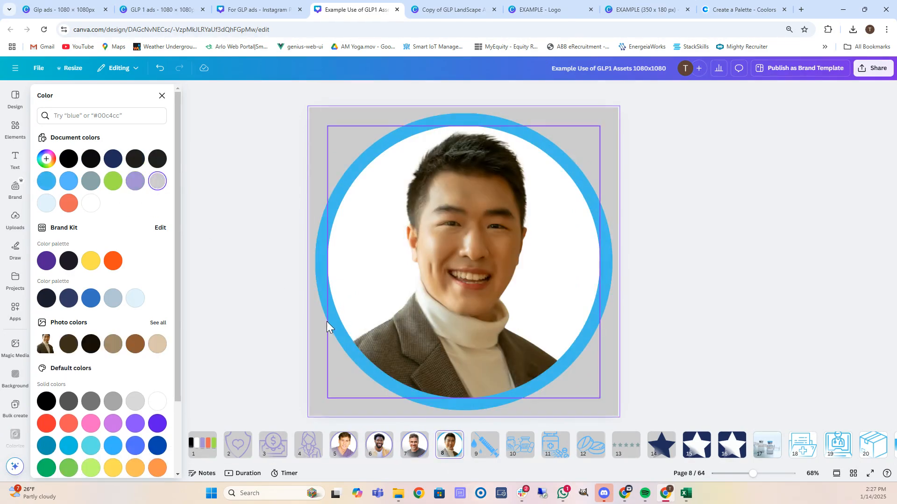
pyautogui.click(318, 336)
pyautogui.click(157, 182)
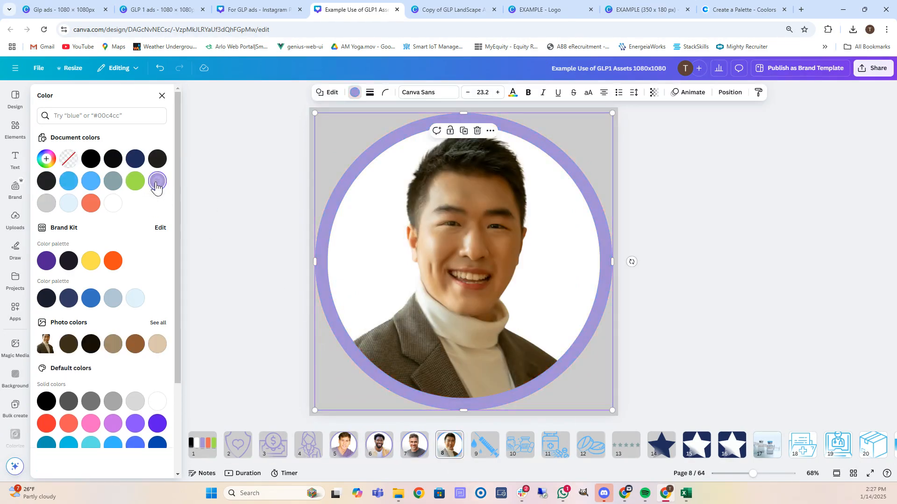
pyautogui.click(484, 446)
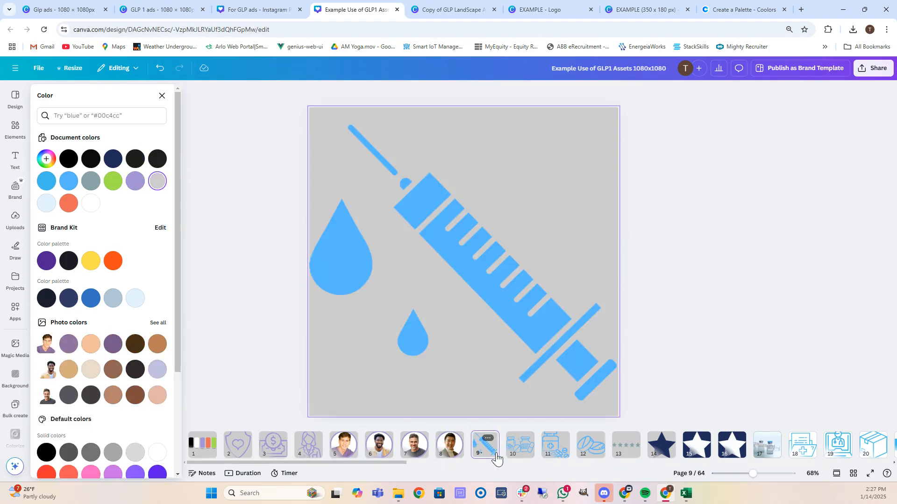
# Make the syringe, both page 10 bottles, page 11's bottle and page 12's pill lavender.
pyautogui.click(386, 237)
pyautogui.click(135, 181)
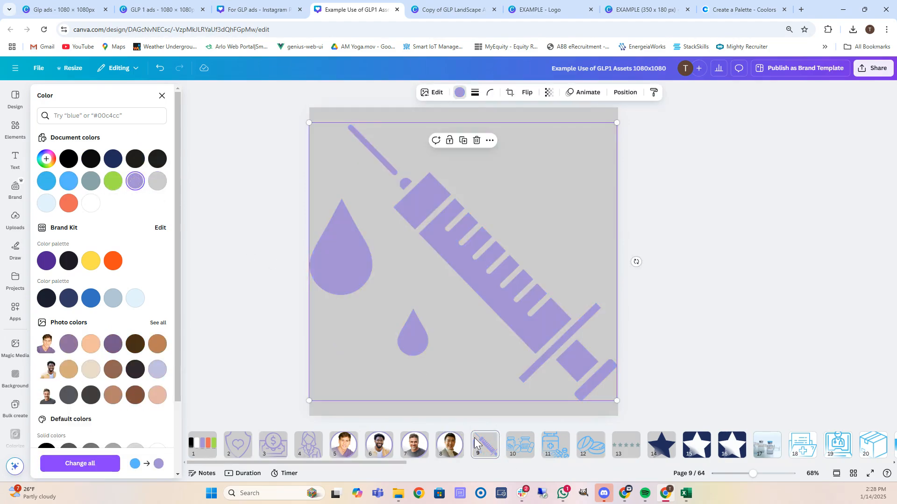
pyautogui.click(520, 446)
pyautogui.click(349, 231)
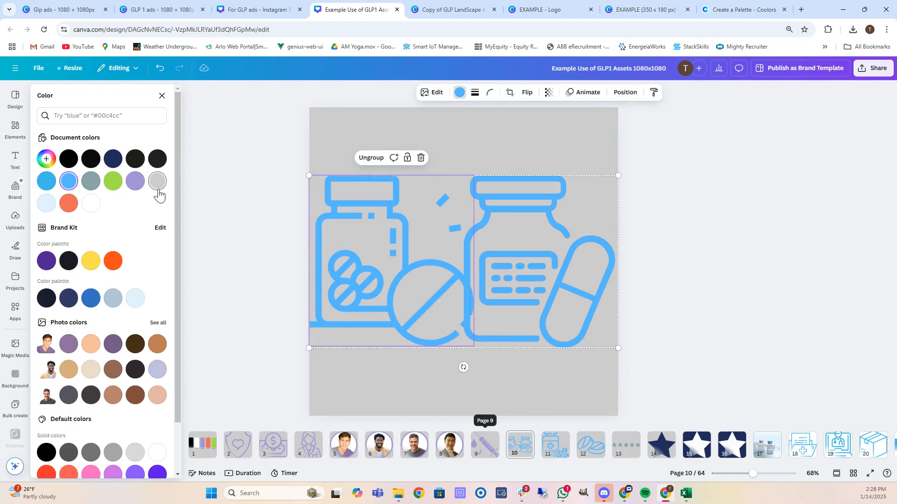
pyautogui.click(135, 181)
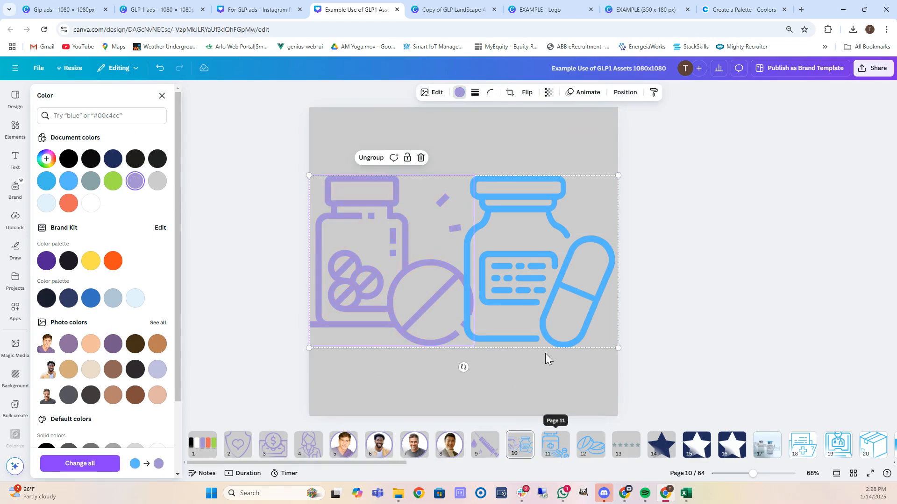
pyautogui.click(564, 277)
pyautogui.click(130, 182)
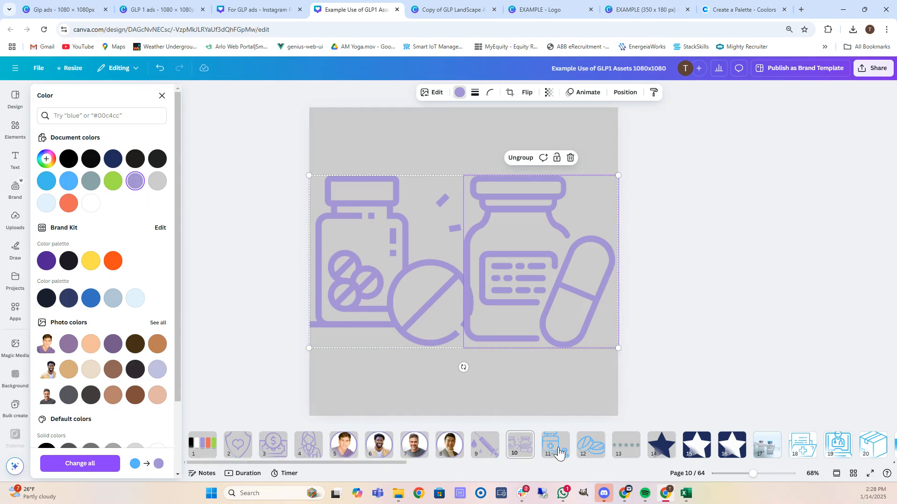
pyautogui.click(556, 446)
pyautogui.click(360, 277)
pyautogui.click(136, 182)
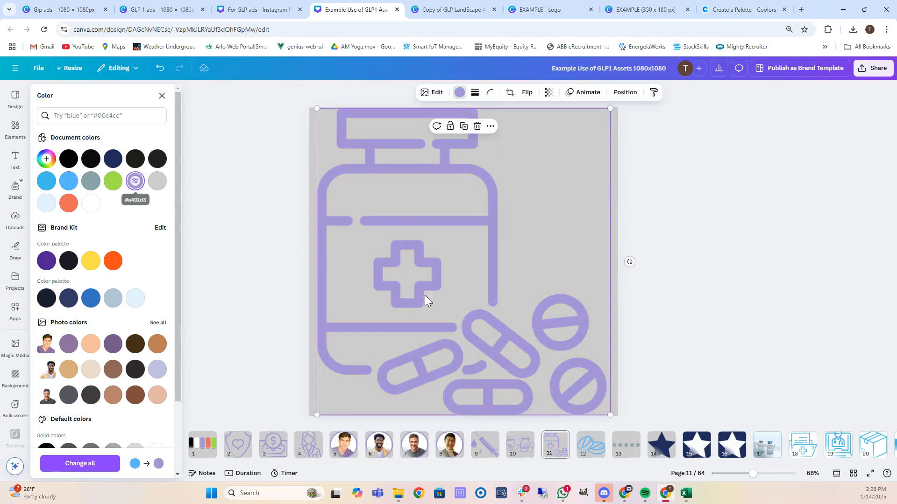
pyautogui.scroll(-1, 517, 374)
pyautogui.click(408, 274)
pyautogui.click(133, 187)
# Recolour the stars on pages 13 and 14 and page 15's background coral.
pyautogui.click(626, 444)
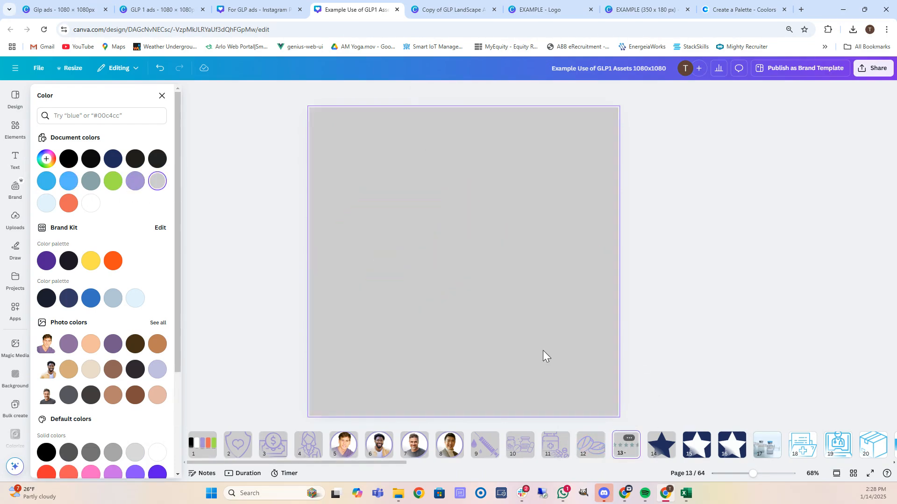
pyautogui.click(410, 265)
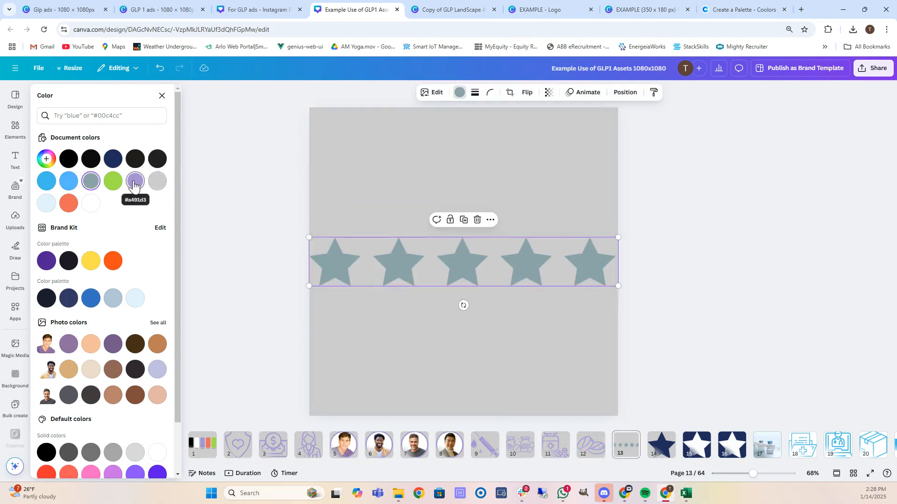
pyautogui.click(68, 203)
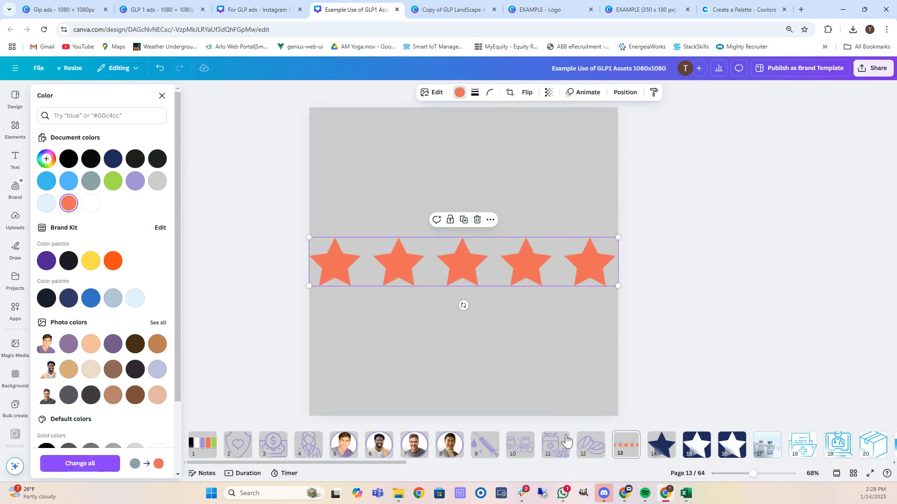
pyautogui.click(661, 444)
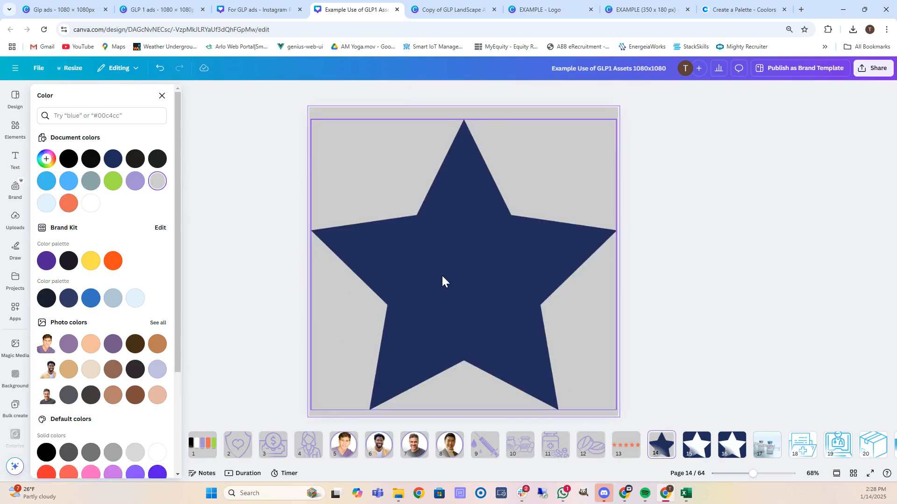
pyautogui.click(444, 282)
pyautogui.click(68, 202)
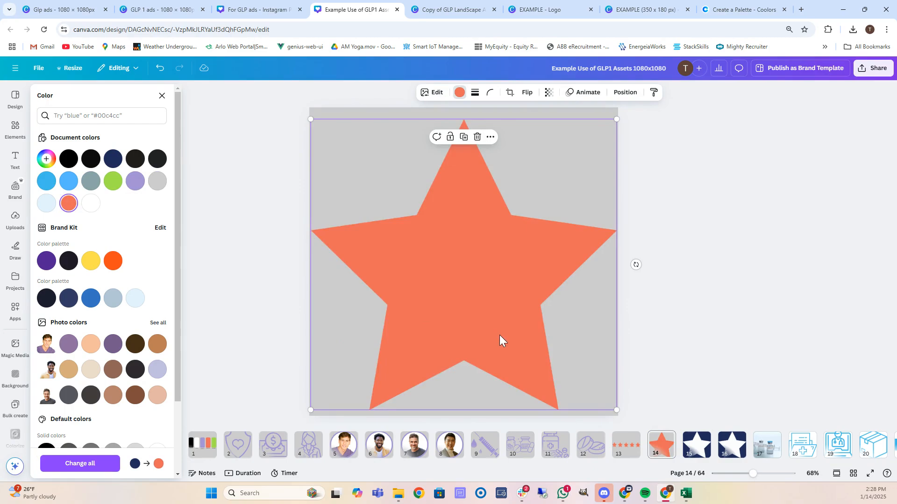
pyautogui.click(696, 446)
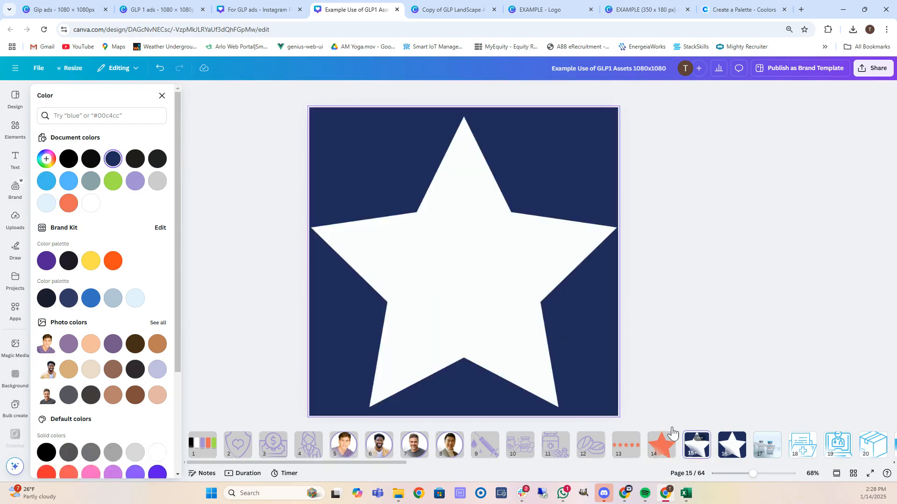
pyautogui.click(323, 113)
pyautogui.click(69, 202)
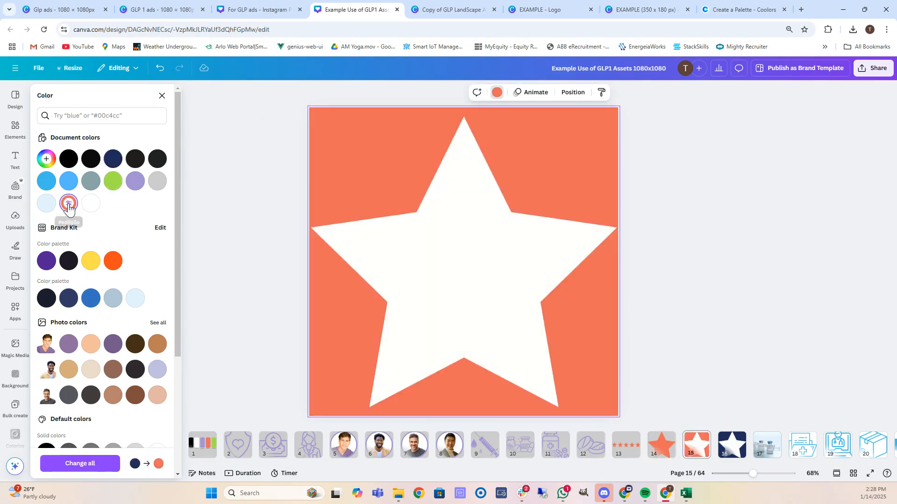
# Make page 16's left background lavender and its right-hand rectangle coral.
pyautogui.click(736, 455)
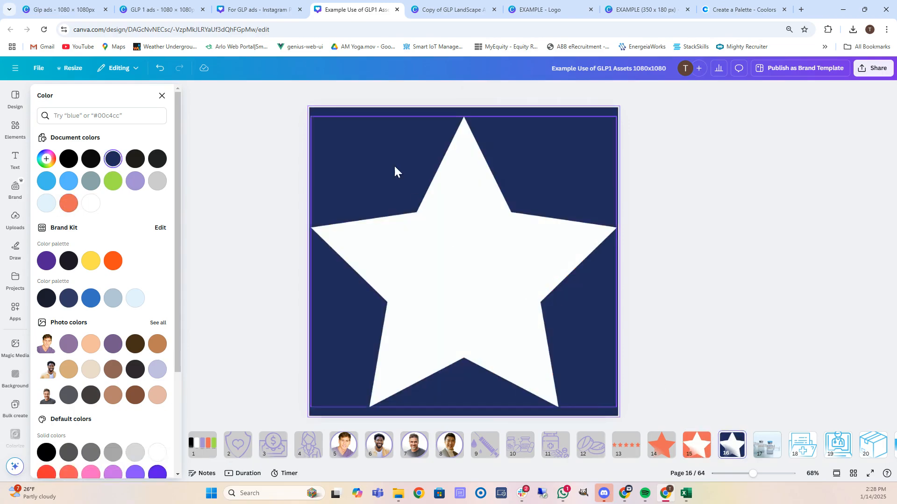
pyautogui.click(315, 113)
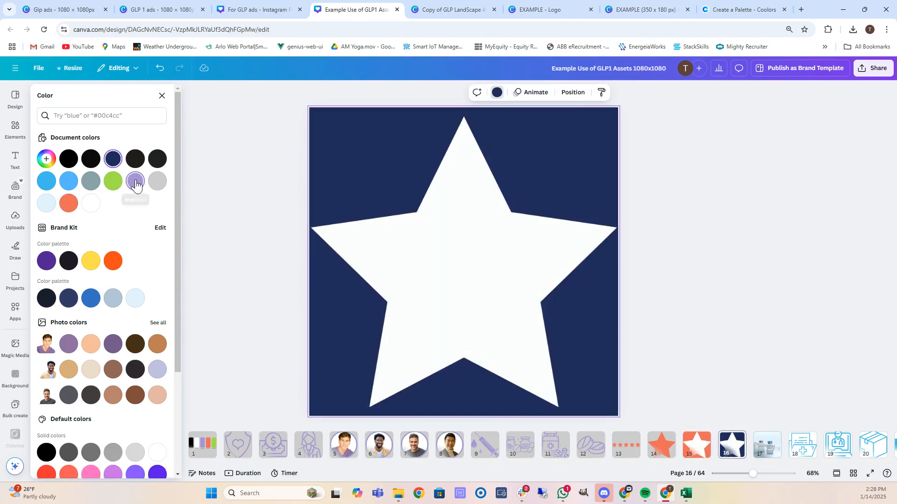
pyautogui.click(136, 183)
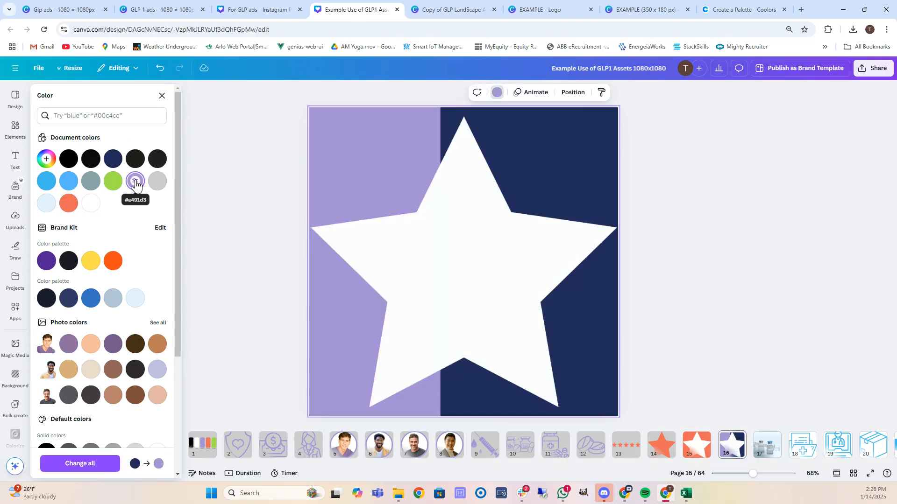
pyautogui.click(567, 110)
pyautogui.click(91, 203)
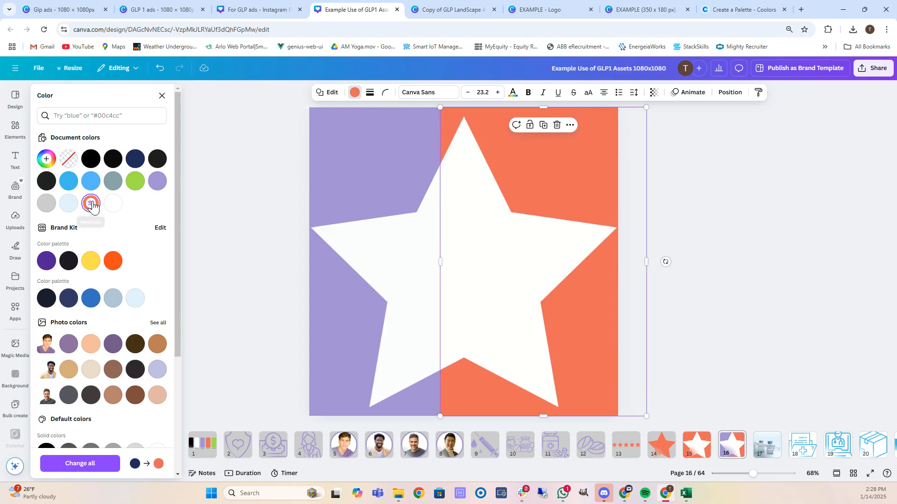
# Recolour the folder, doctor-laptop and box icons on pages 18–20 lavender.
pyautogui.click(766, 454)
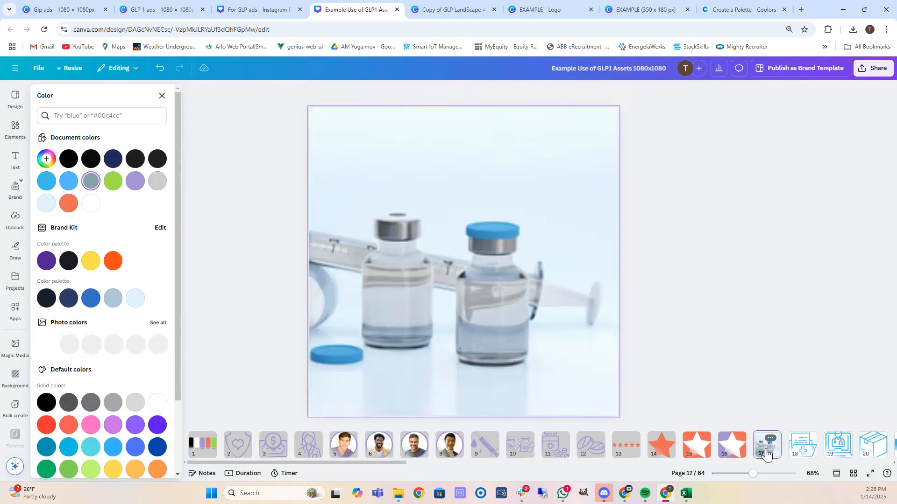
pyautogui.click(532, 137)
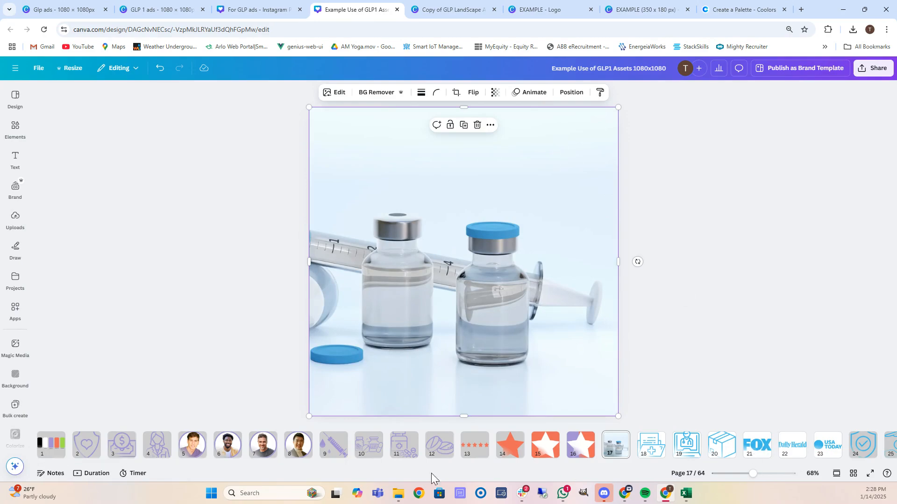
pyautogui.scroll(-1, 835, 322)
pyautogui.scroll(1, 794, 356)
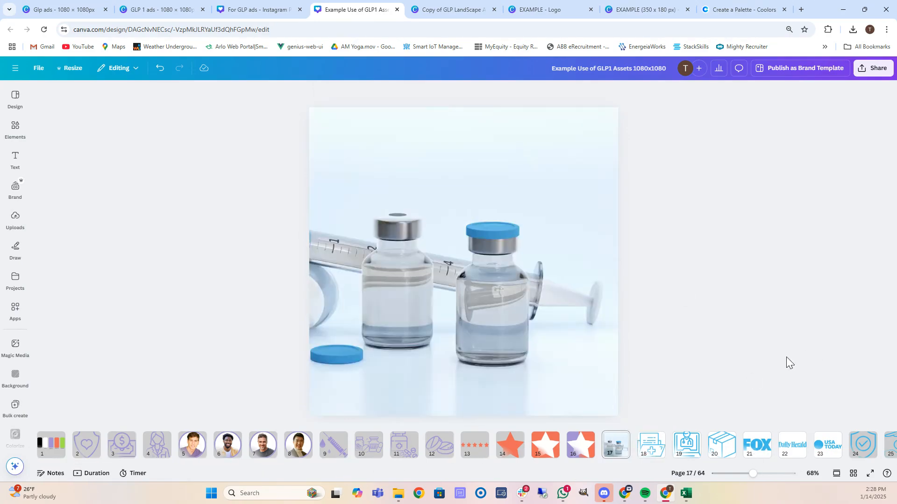
pyautogui.scroll(-1, 788, 357)
pyautogui.click(418, 244)
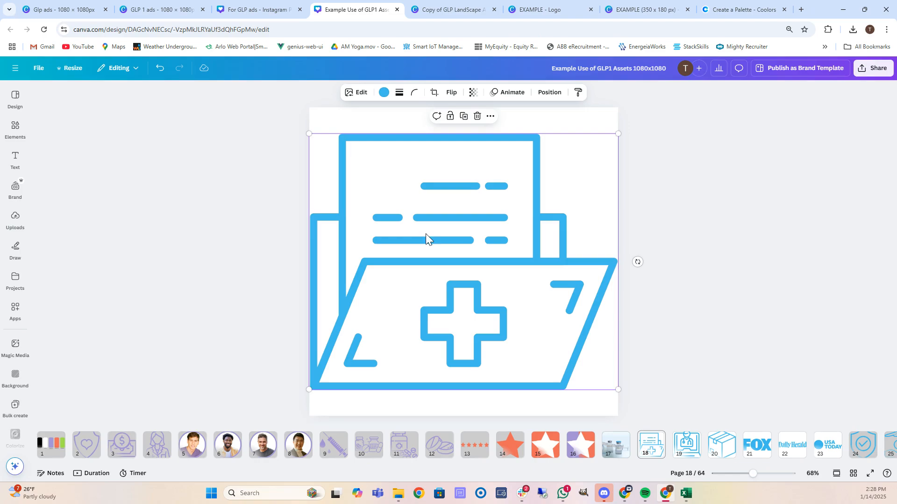
pyautogui.click(384, 93)
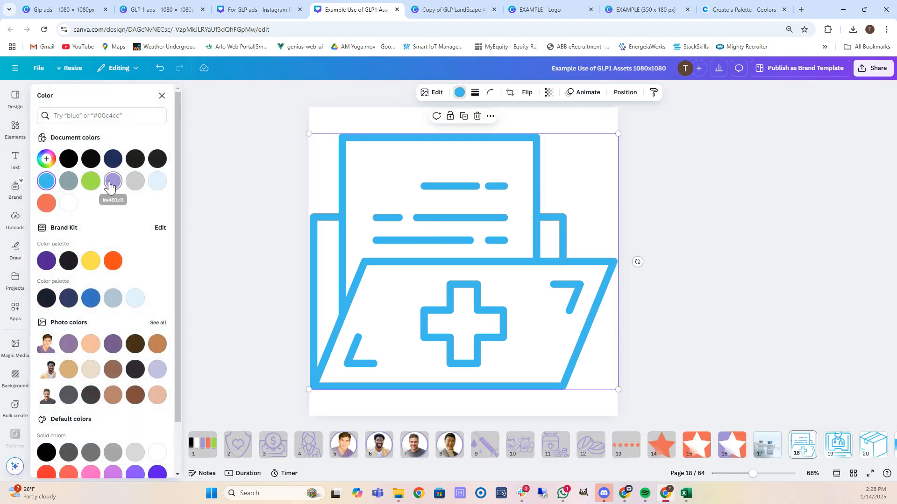
pyautogui.click(113, 181)
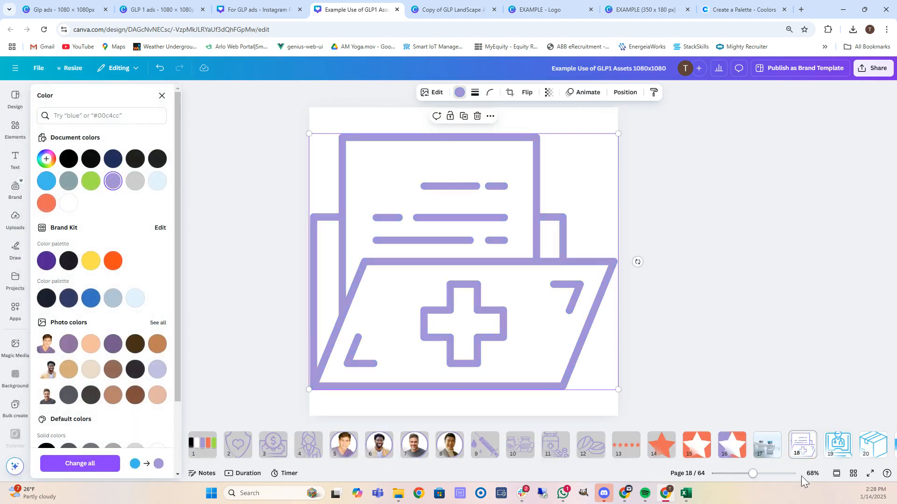
pyautogui.click(838, 444)
pyautogui.click(432, 267)
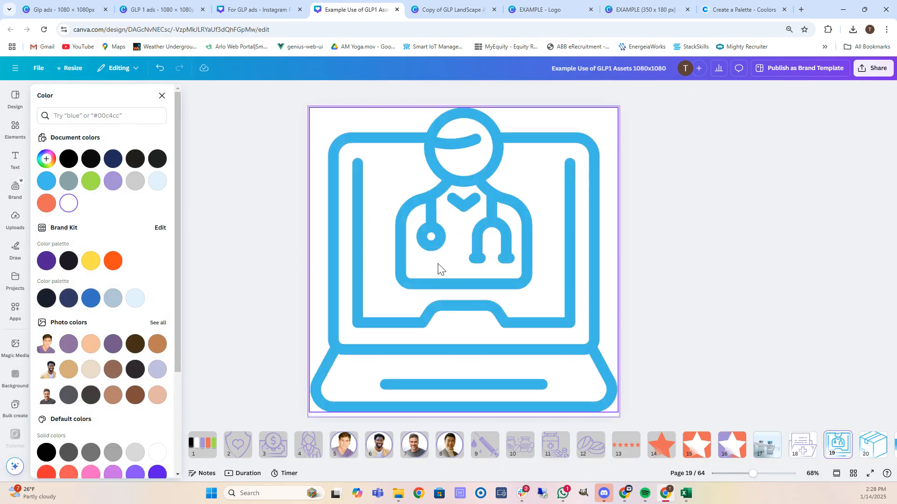
pyautogui.click(114, 182)
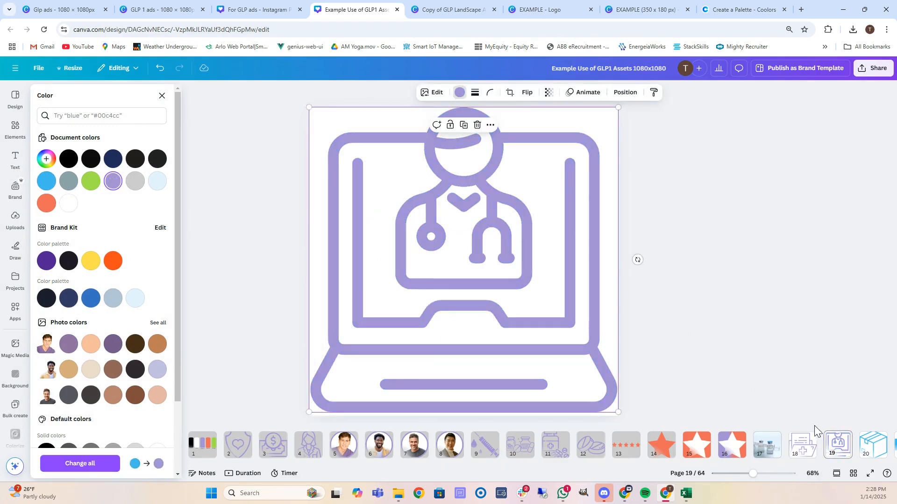
pyautogui.moveTo(366, 463); pyautogui.dragTo(553, 477)
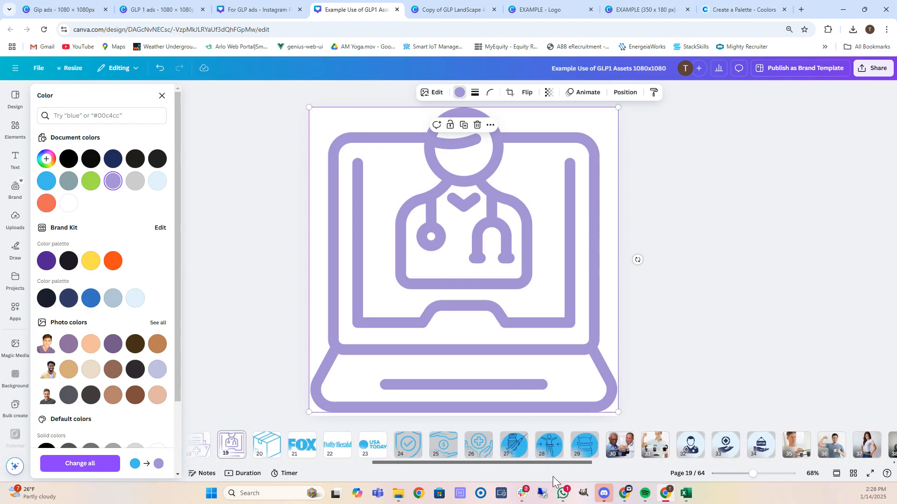
pyautogui.click(261, 446)
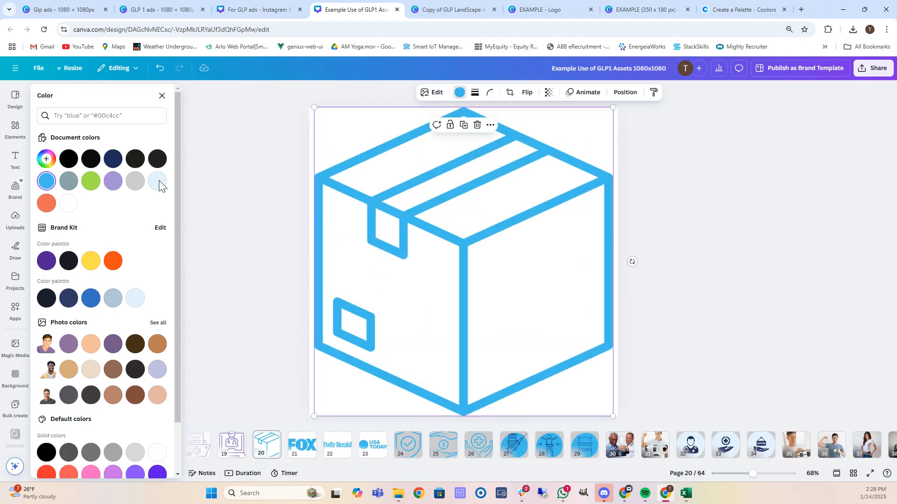
pyautogui.click(111, 183)
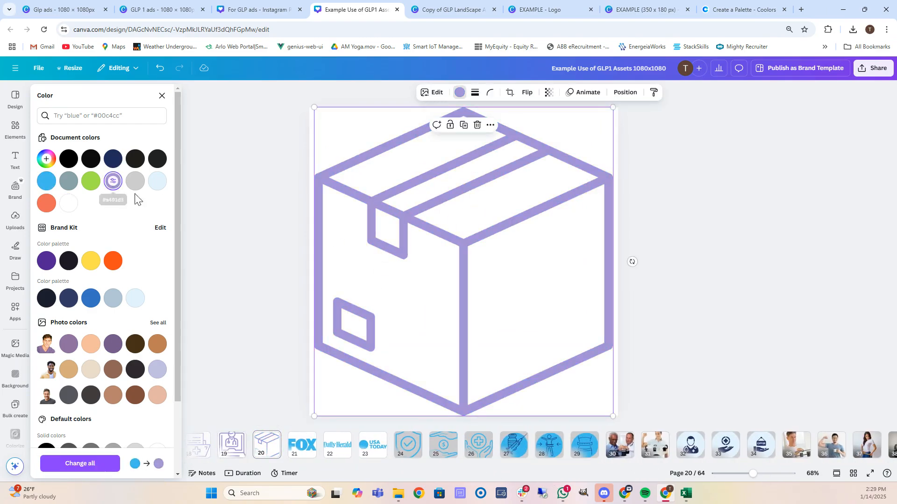
# Make the FOX, Daily Herald and USA Today logos on pages 21–23 lavender.
pyautogui.click(302, 447)
pyautogui.click(351, 293)
pyautogui.click(111, 183)
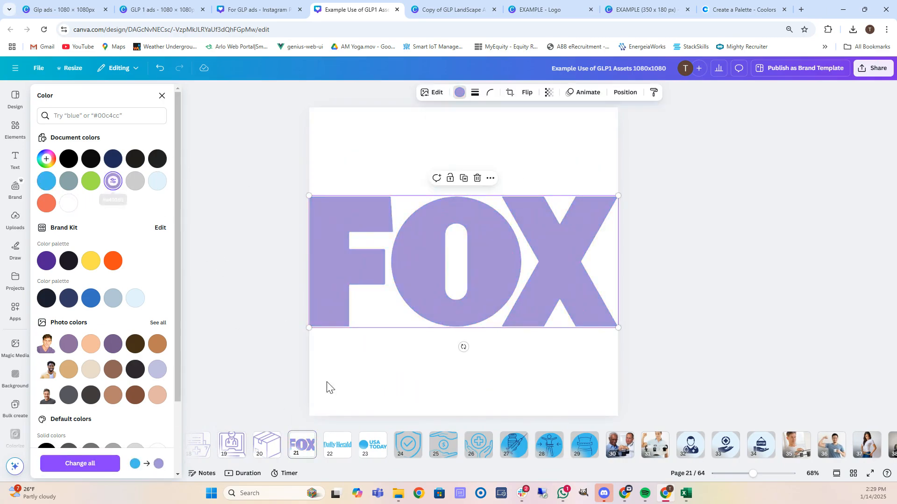
pyautogui.click(336, 446)
pyautogui.click(332, 265)
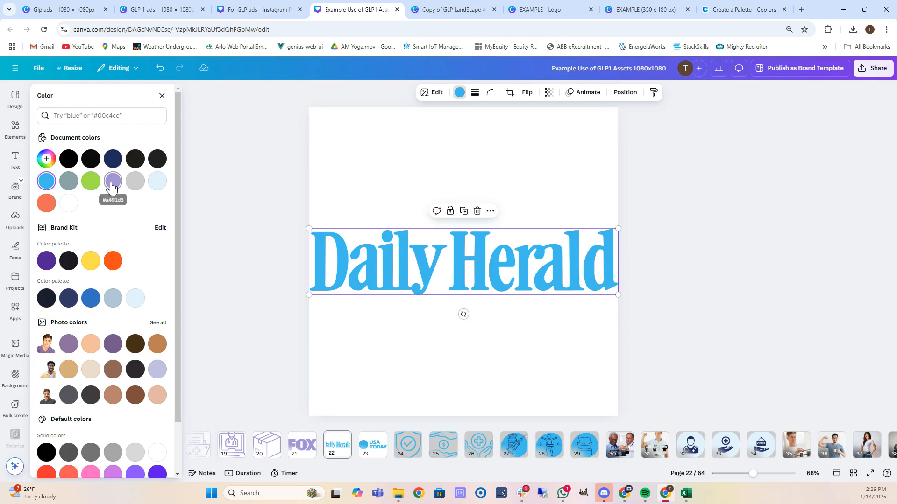
pyautogui.click(113, 181)
pyautogui.click(373, 445)
pyautogui.click(359, 265)
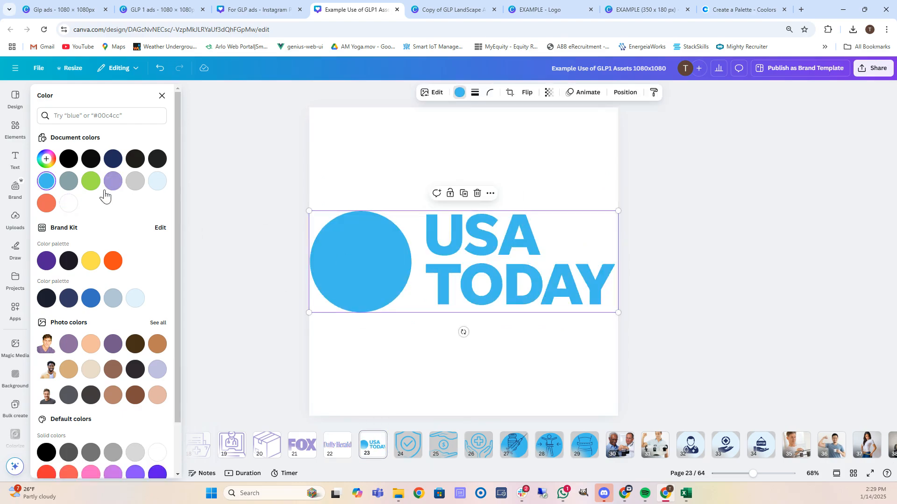
pyautogui.click(113, 182)
# Make the shield, hands-and-dollar and hands-and-cross icons on pages 24–26 lavender.
pyautogui.click(404, 446)
pyautogui.click(376, 274)
pyautogui.click(113, 182)
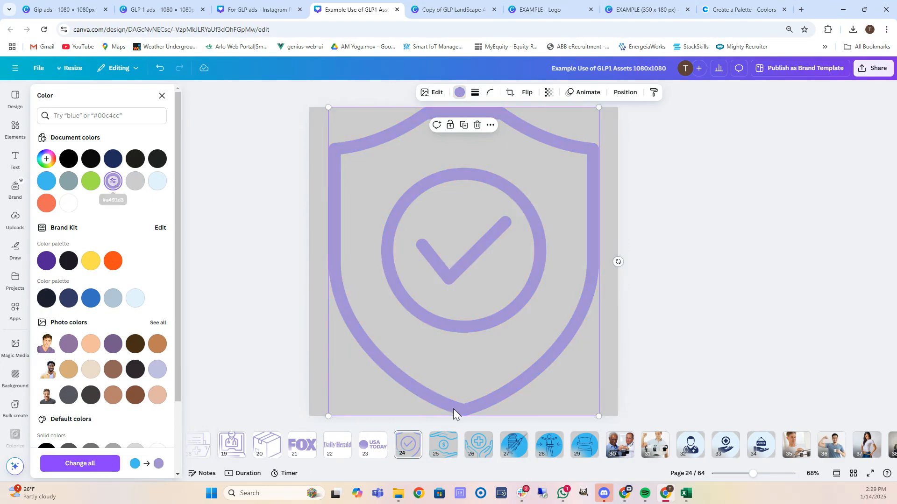
pyautogui.click(444, 444)
pyautogui.click(368, 242)
pyautogui.click(112, 181)
pyautogui.click(478, 445)
pyautogui.click(388, 273)
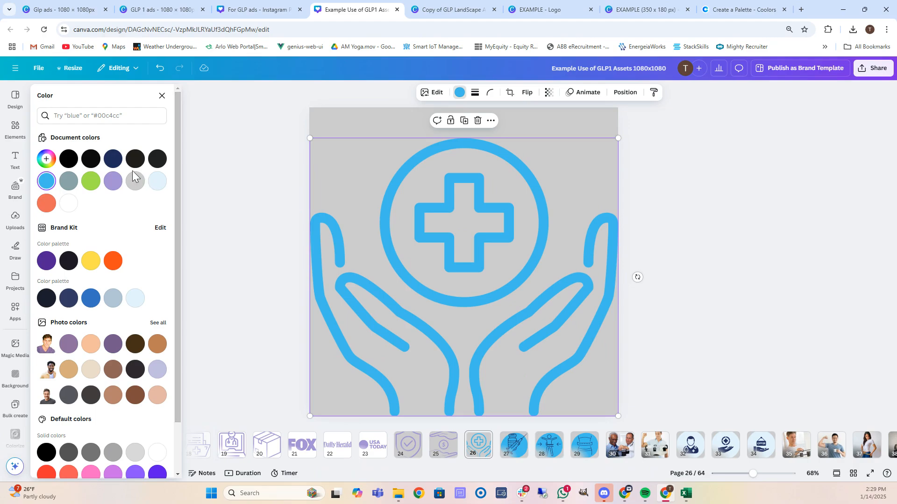
pyautogui.click(114, 182)
# On page 27, recolour the grouped syringe graphic coral and check the blob and background behind it.
pyautogui.click(517, 449)
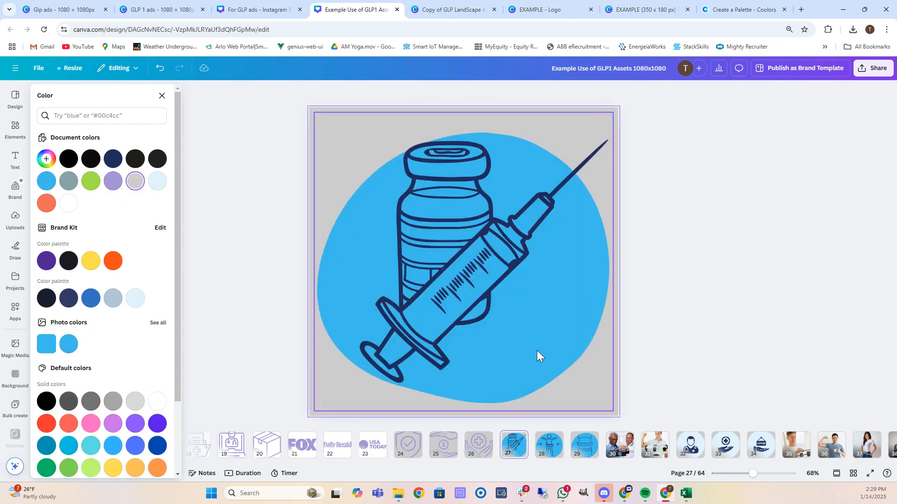
pyautogui.click(568, 288)
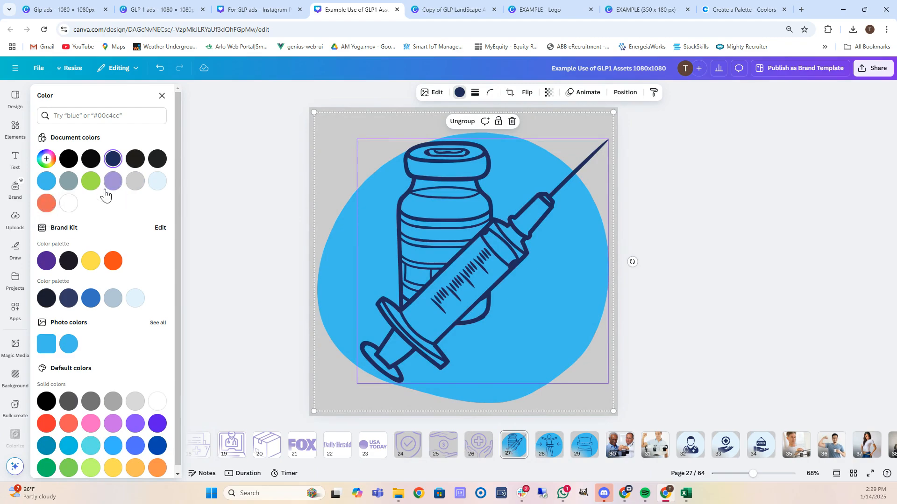
pyautogui.click(46, 204)
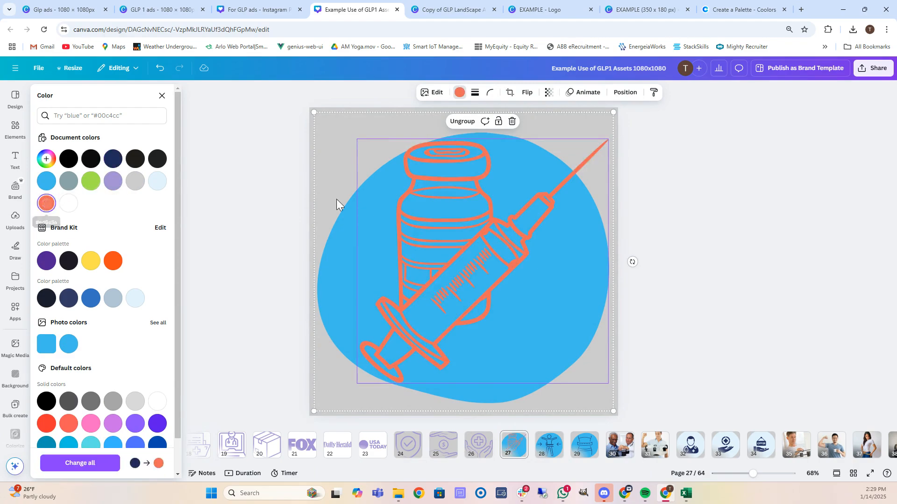
pyautogui.click(320, 219)
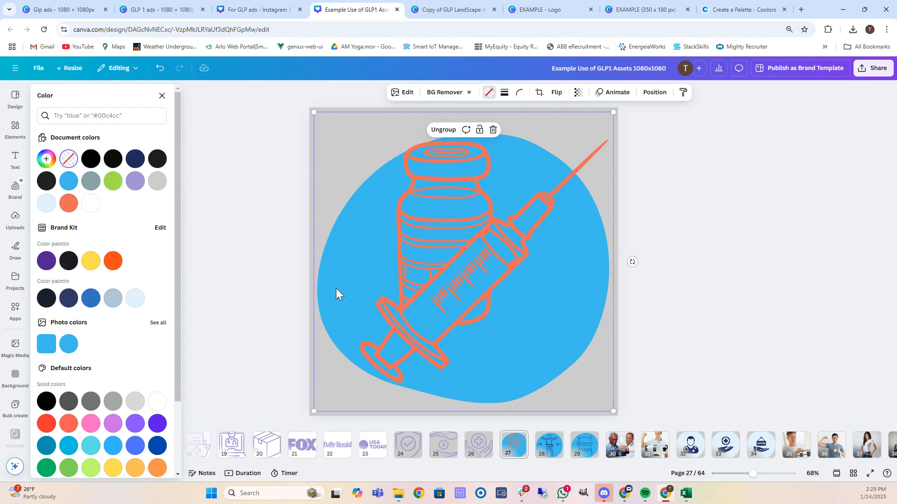
pyautogui.click(615, 377)
# Ungroup the syringe drawing from its blob and set its lines to Dark Gray #0c0c0c.
pyautogui.click(357, 239)
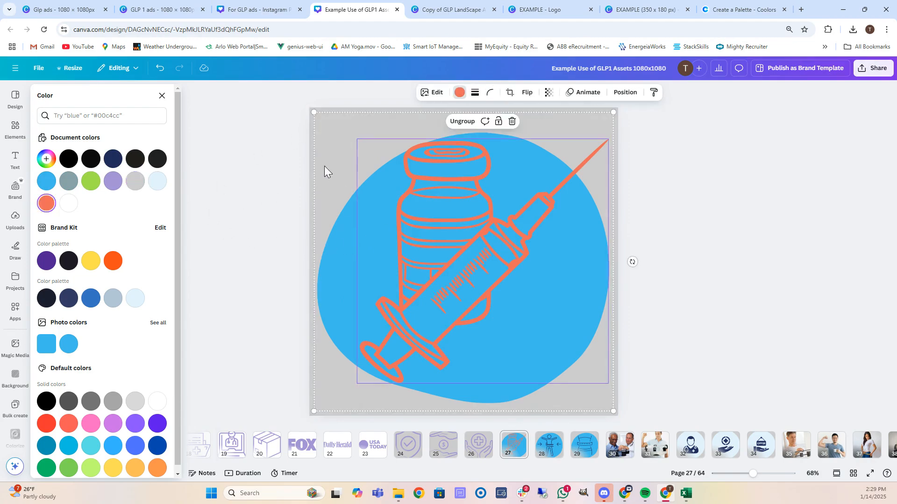
pyautogui.click(468, 121)
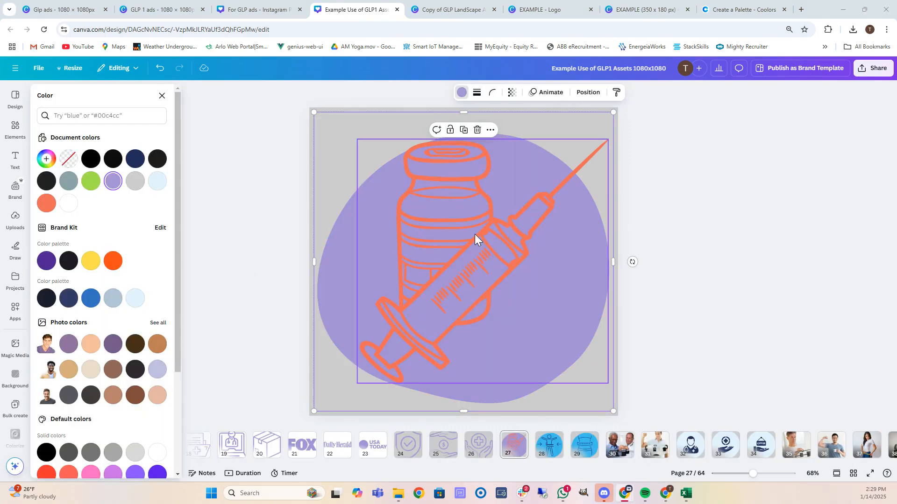
pyautogui.click(475, 234)
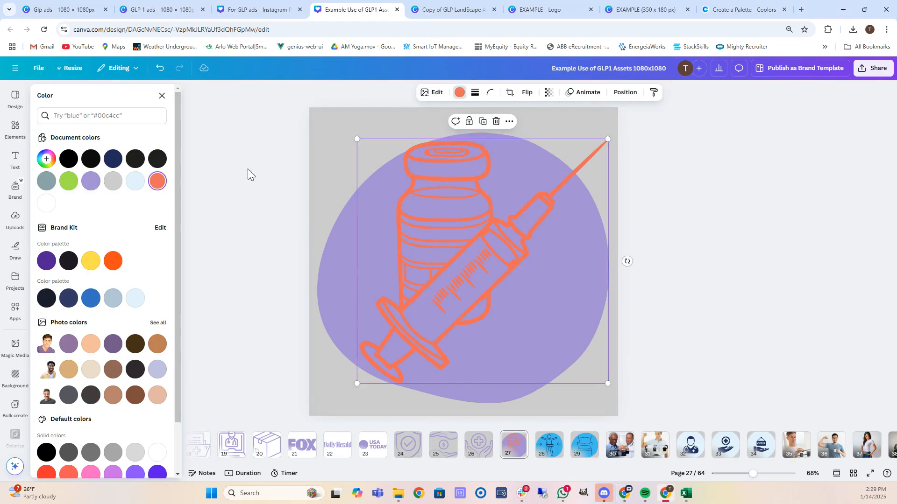
pyautogui.click(91, 160)
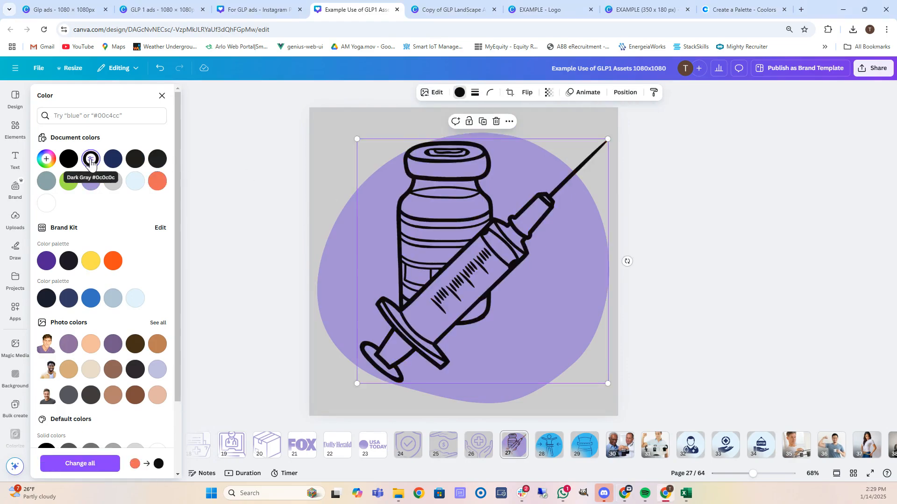
# On page 28, make the waist-measure figure's lines black and its blue blob lavender.
pyautogui.click(549, 444)
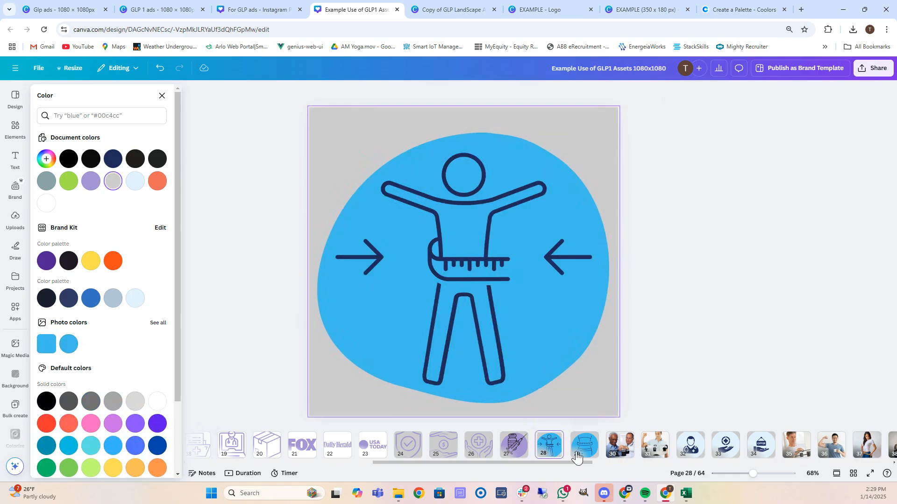
pyautogui.click(456, 248)
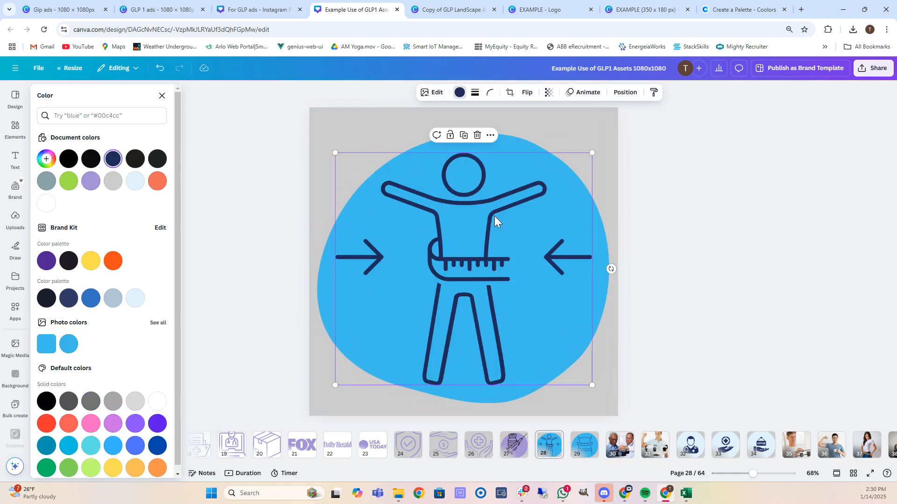
pyautogui.click(91, 159)
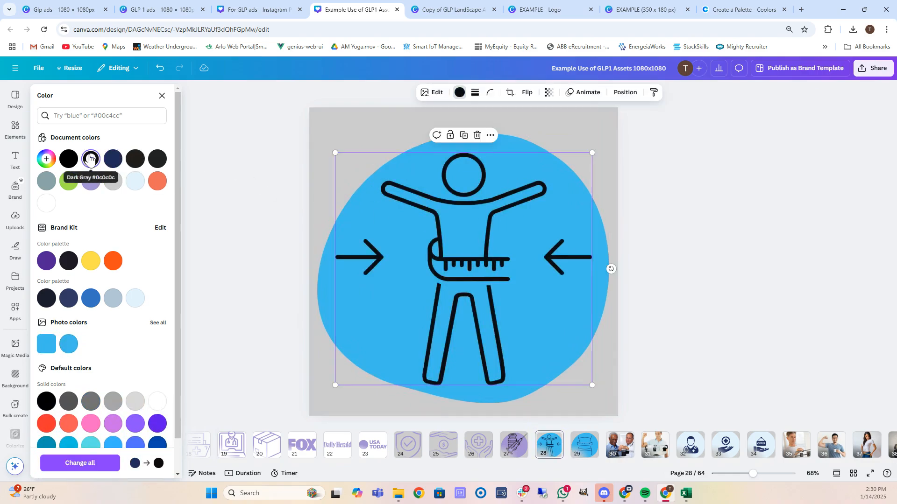
pyautogui.click(69, 158)
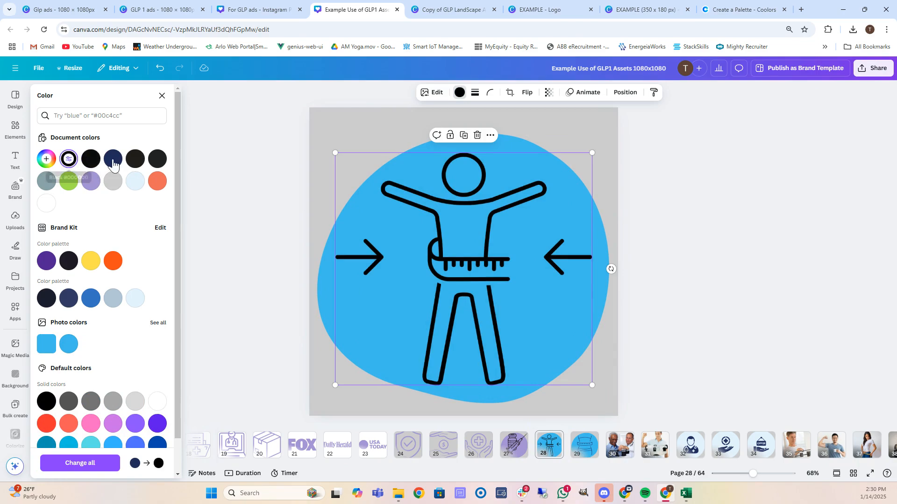
pyautogui.click(320, 286)
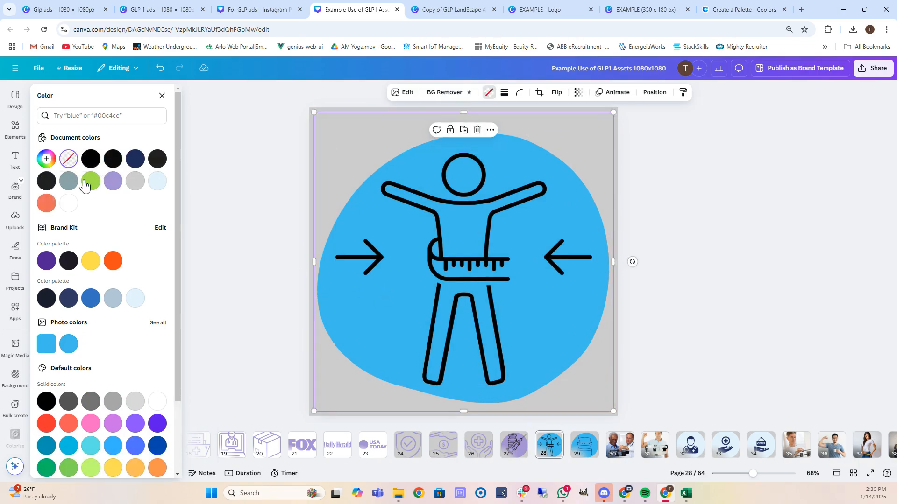
pyautogui.click(113, 181)
# On page 29, make the waist graphic's lines black and its blue blob lavender #a491d3.
pyautogui.click(584, 444)
pyautogui.click(464, 262)
pyautogui.click(69, 159)
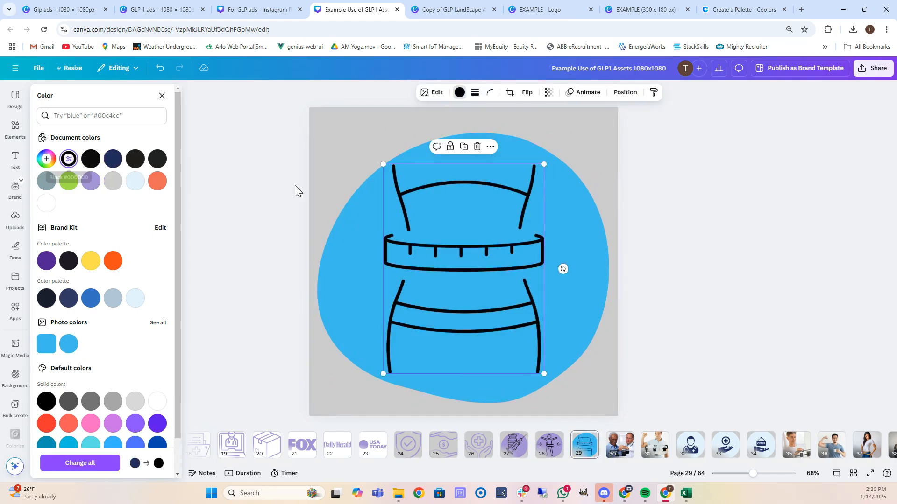
pyautogui.click(351, 266)
pyautogui.click(116, 182)
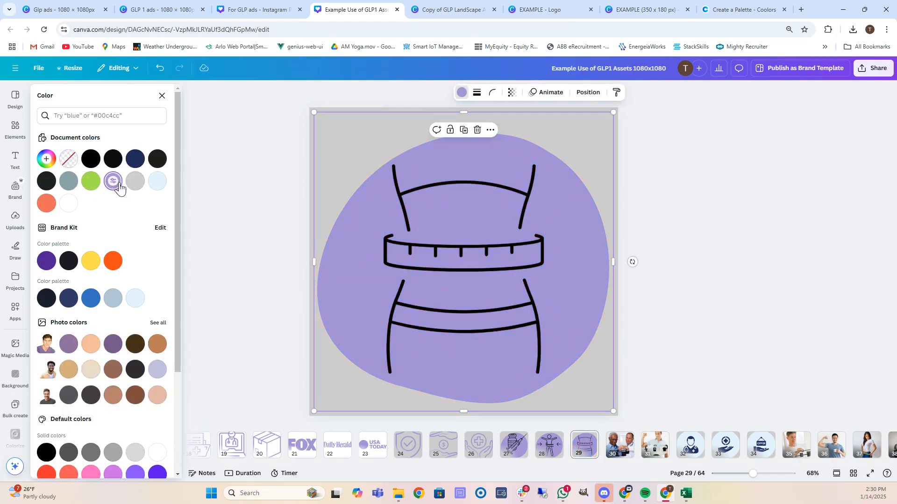
# Move past pages 30 and 31 to page 32 and select its doctor icon.
pyautogui.click(623, 449)
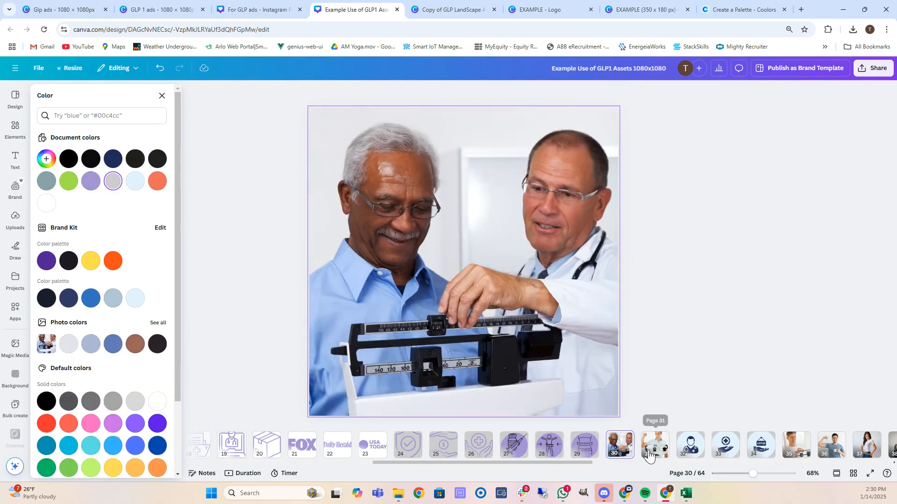
pyautogui.click(645, 453)
pyautogui.moveTo(576, 462); pyautogui.dragTo(632, 466)
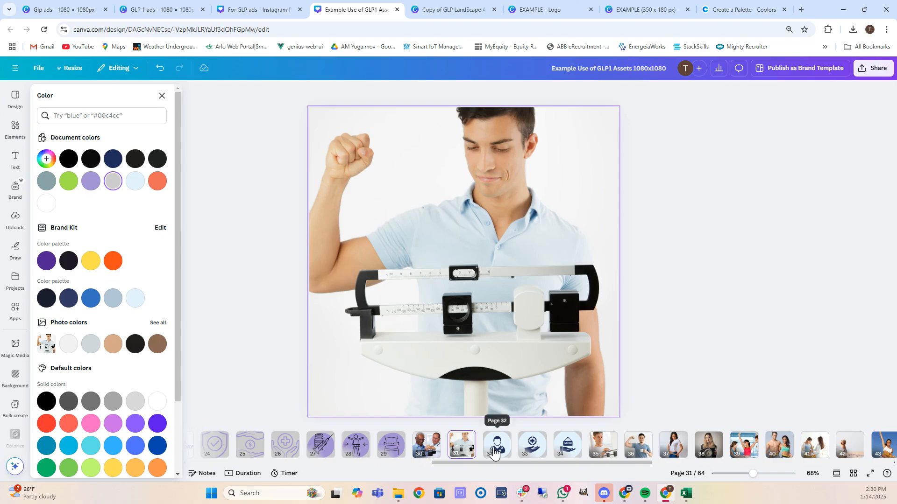
pyautogui.click(494, 452)
pyautogui.click(476, 292)
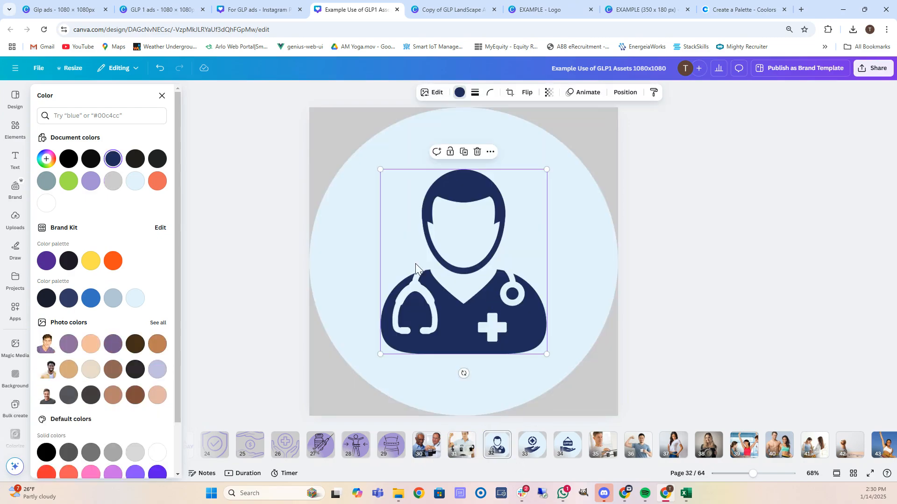
# Make page 32's background circle lavender and try coral, then black, on the doctor icon.
pyautogui.click(350, 222)
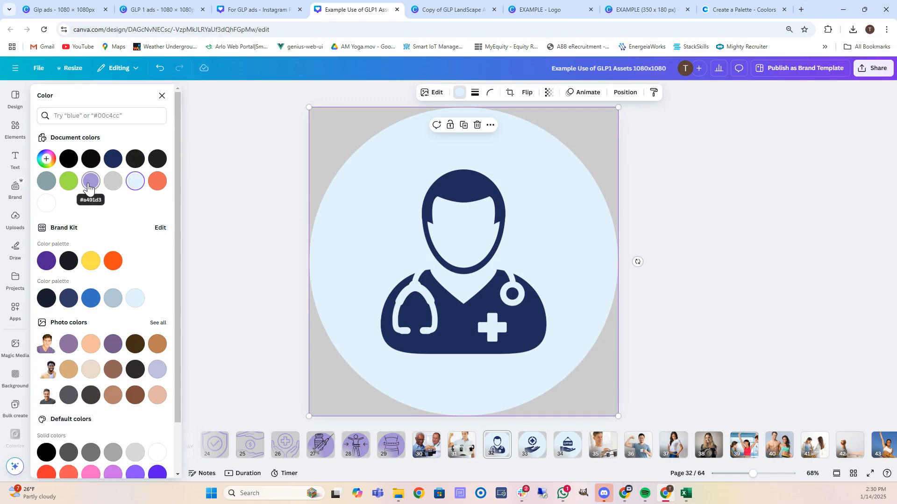
pyautogui.click(91, 181)
pyautogui.click(498, 254)
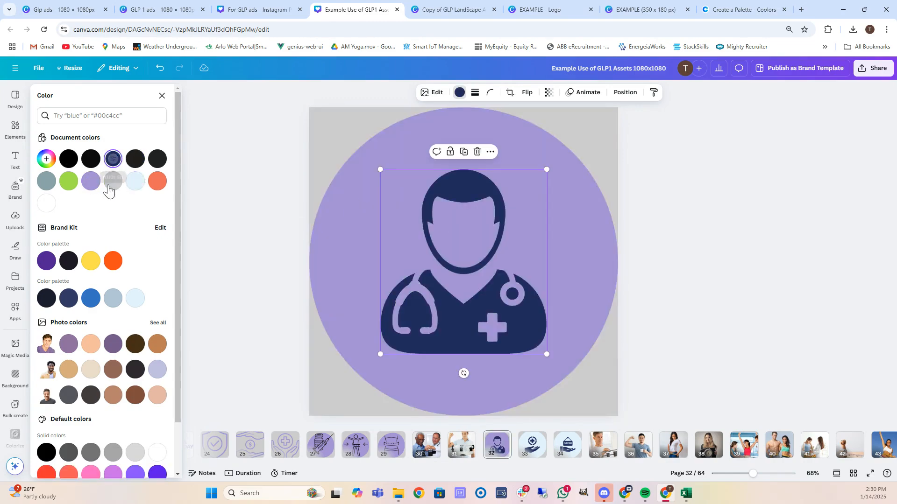
pyautogui.click(157, 182)
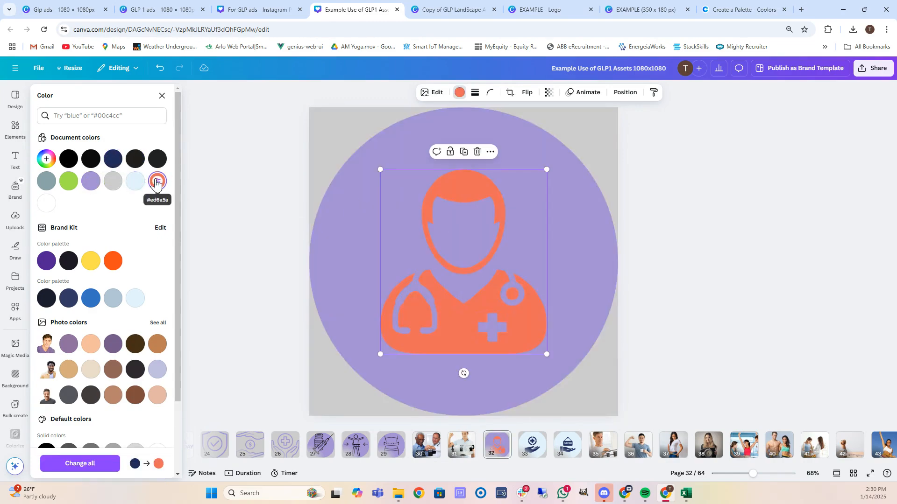
pyautogui.click(67, 164)
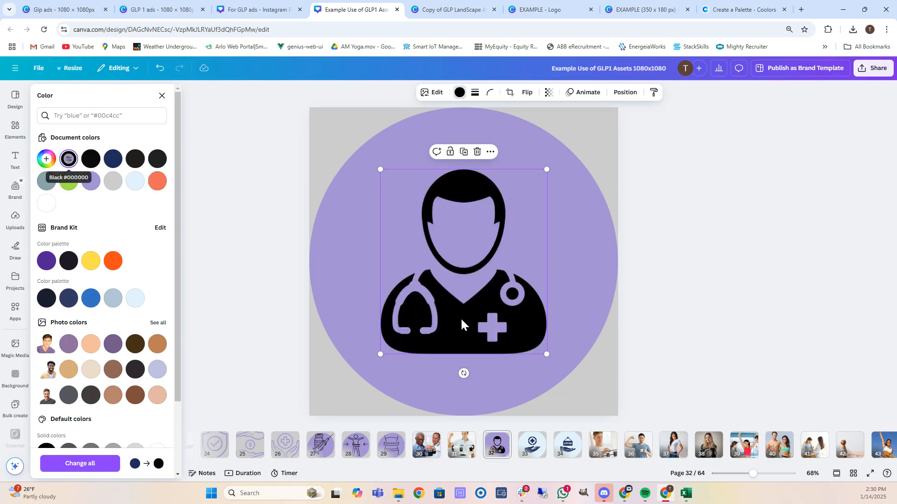
# On page 33, make the background circle lavender and the hand-and-cross icon white.
pyautogui.click(543, 451)
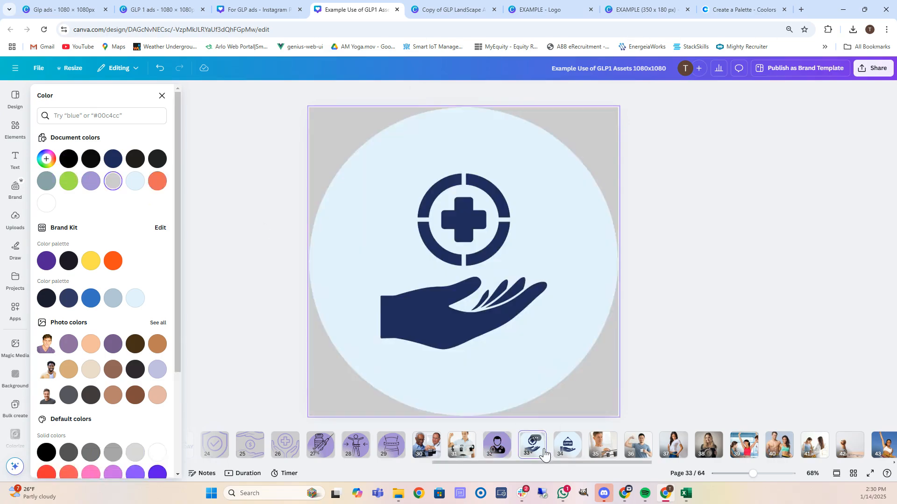
pyautogui.click(344, 239)
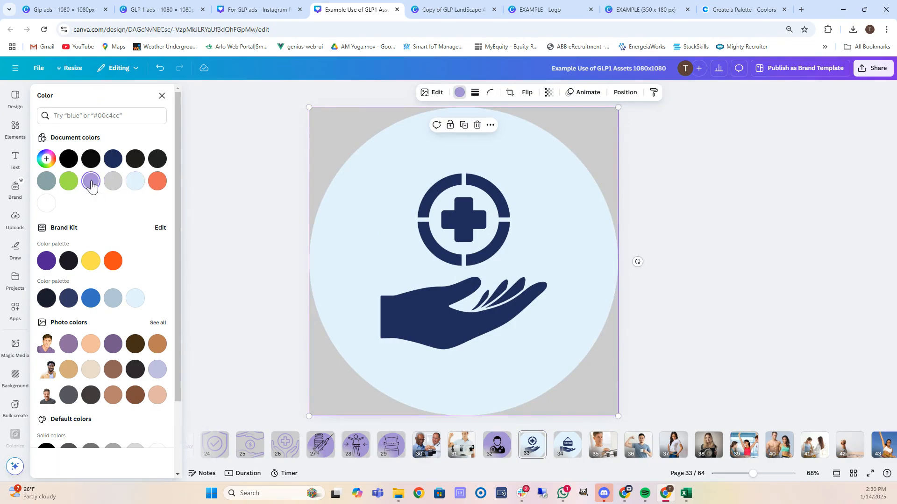
pyautogui.click(90, 181)
pyautogui.click(476, 265)
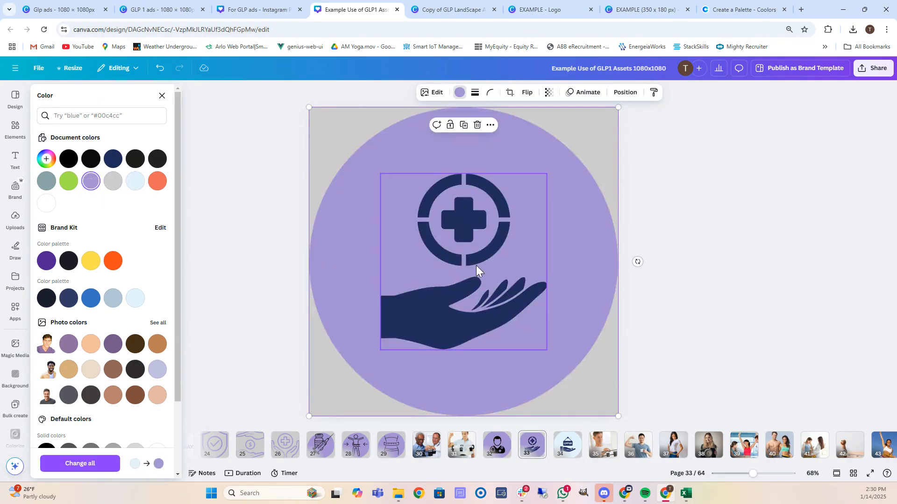
pyautogui.click(47, 203)
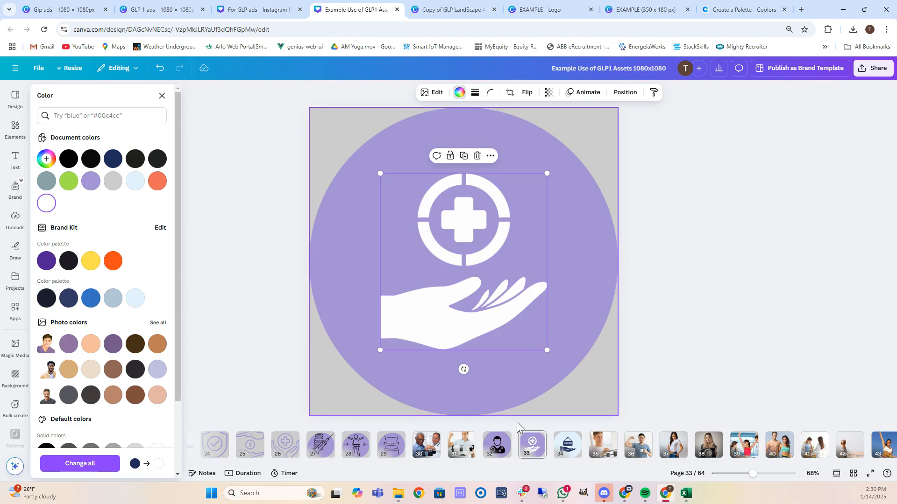
# Turn page 32's doctor icon white.
pyautogui.click(496, 444)
pyautogui.click(454, 271)
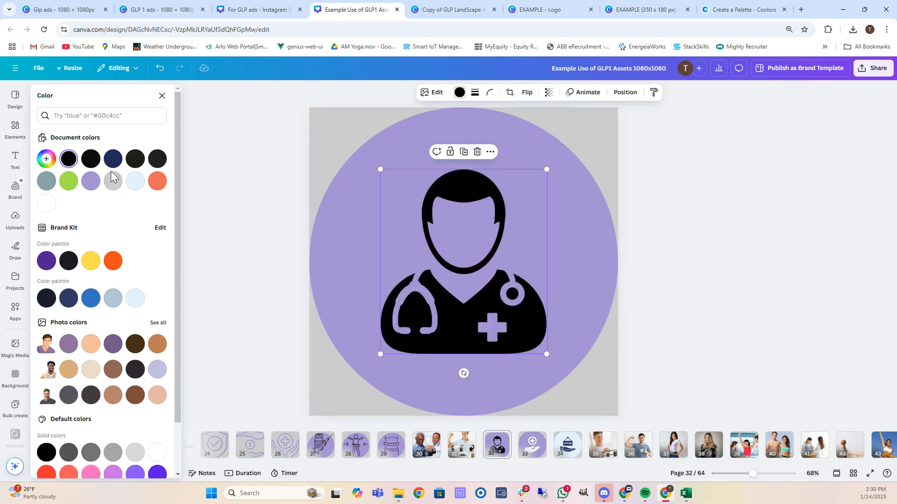
pyautogui.click(48, 205)
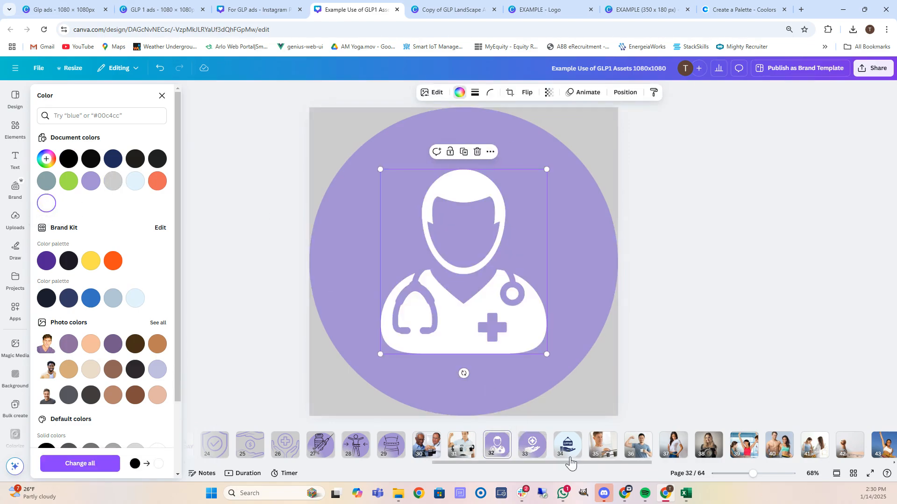
# On page 34, make the background circle lavender and the OFFER icon white.
pyautogui.click(568, 444)
pyautogui.click(353, 235)
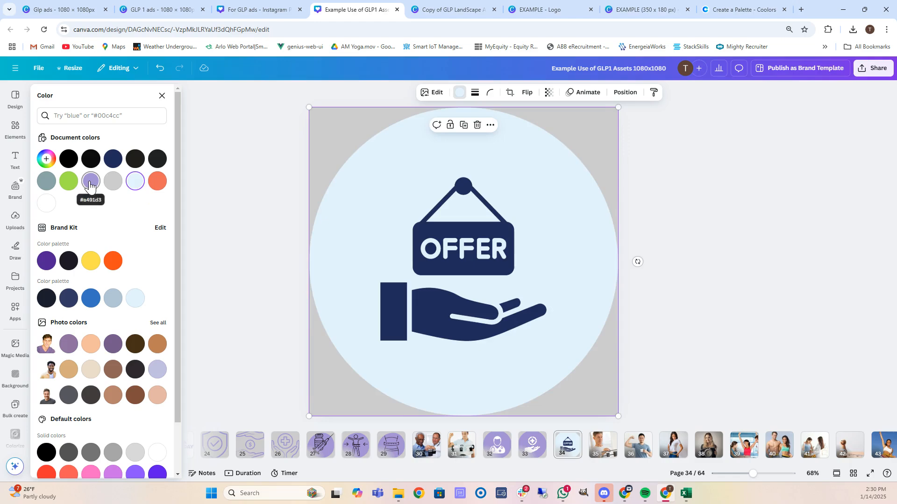
pyautogui.click(91, 181)
pyautogui.click(471, 253)
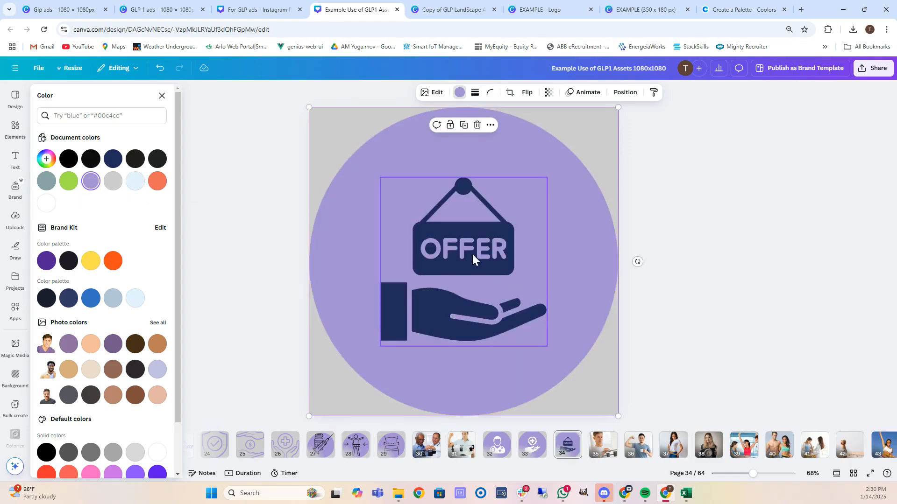
pyautogui.click(47, 202)
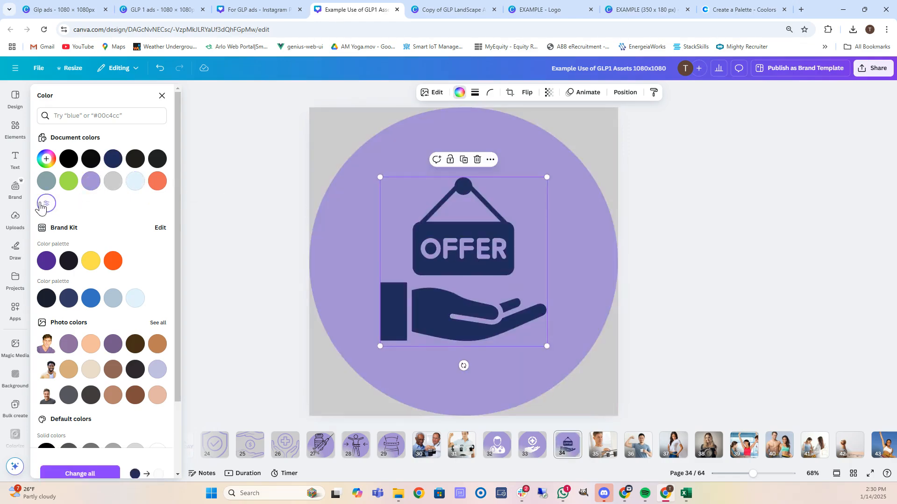
pyautogui.hscroll(3, 610, 450)
# Step through pages 39, 44, 45, 57 and 58 to page 59 and select the doctor photo.
pyautogui.click(606, 451)
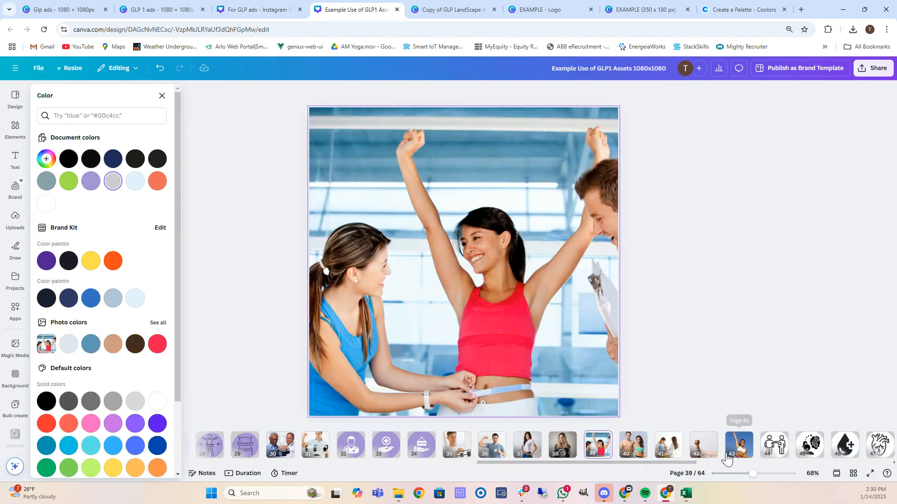
pyautogui.moveTo(674, 463); pyautogui.dragTo(741, 467)
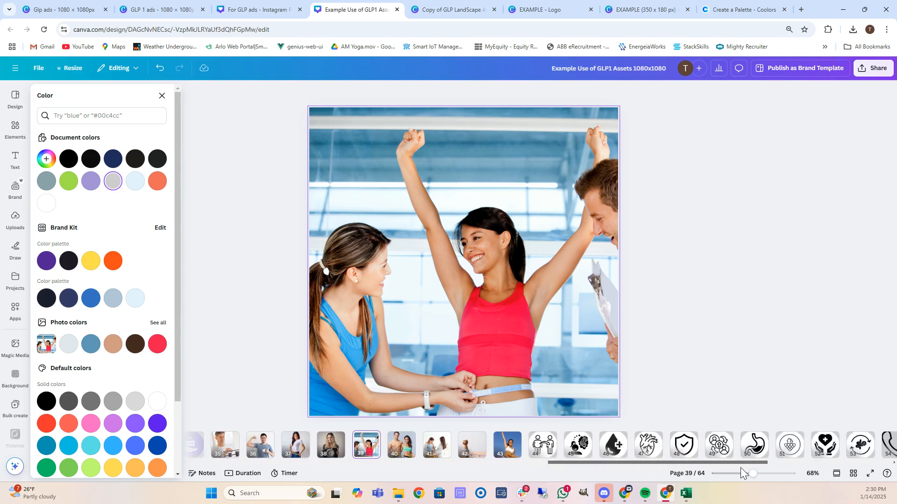
pyautogui.click(550, 452)
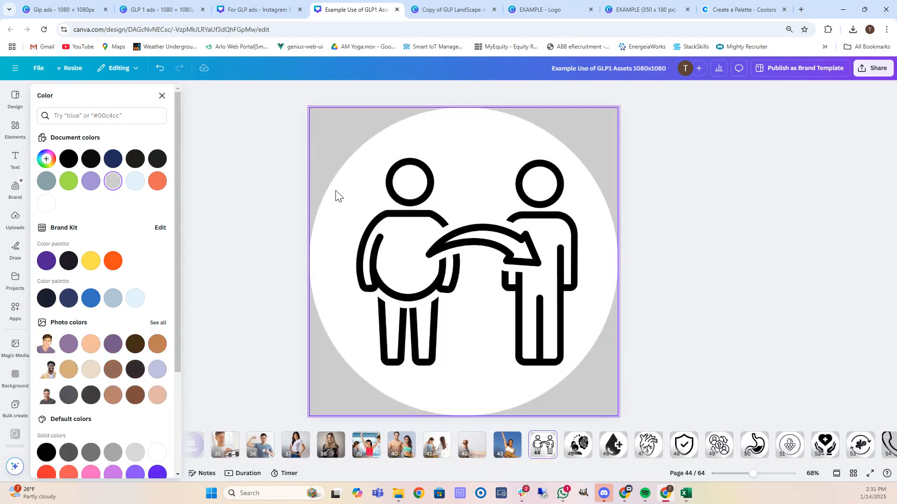
pyautogui.click(580, 452)
pyautogui.moveTo(624, 461); pyautogui.dragTo(765, 472)
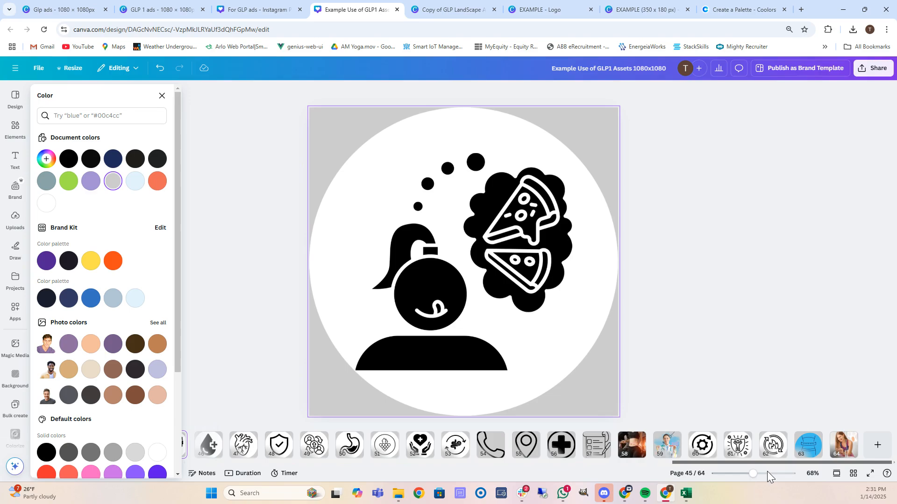
pyautogui.click(600, 447)
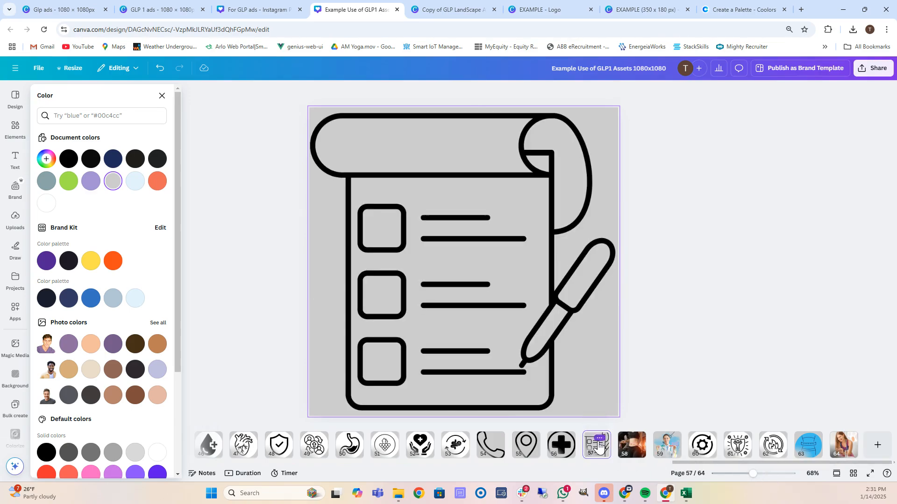
pyautogui.click(632, 448)
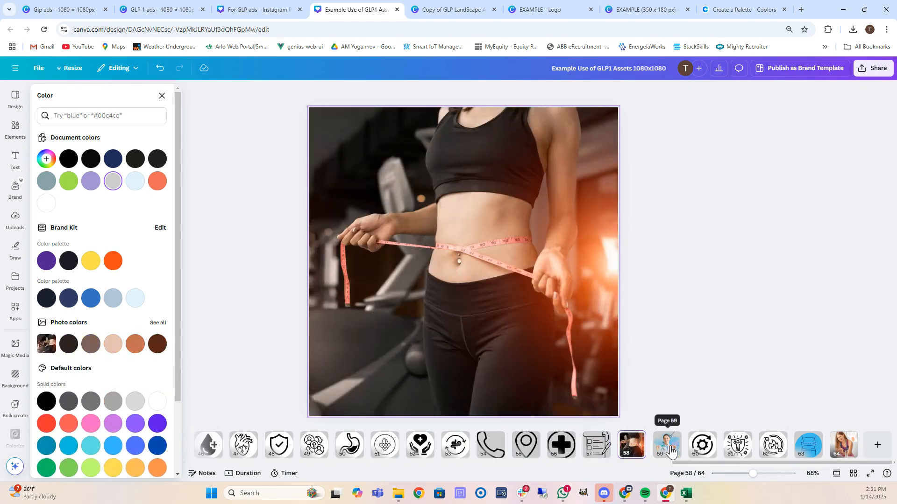
pyautogui.click(669, 449)
pyautogui.click(393, 201)
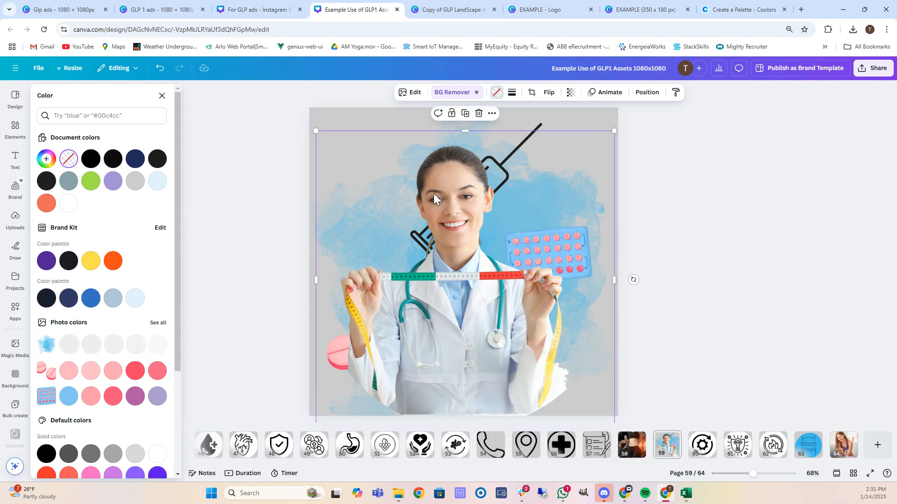
# Apply a Duotone effect to the doctor photo with lavender highlights and shadows.
pyautogui.hotkey('ctrl', 'z')
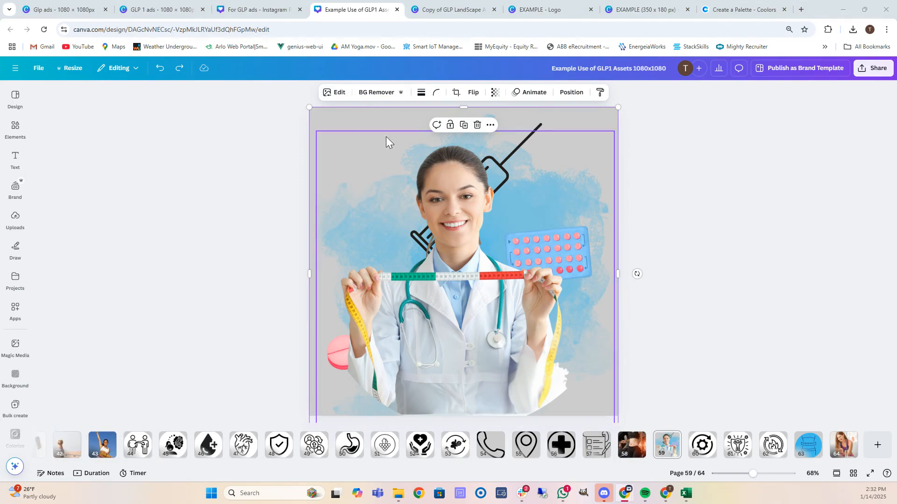
pyautogui.click(336, 93)
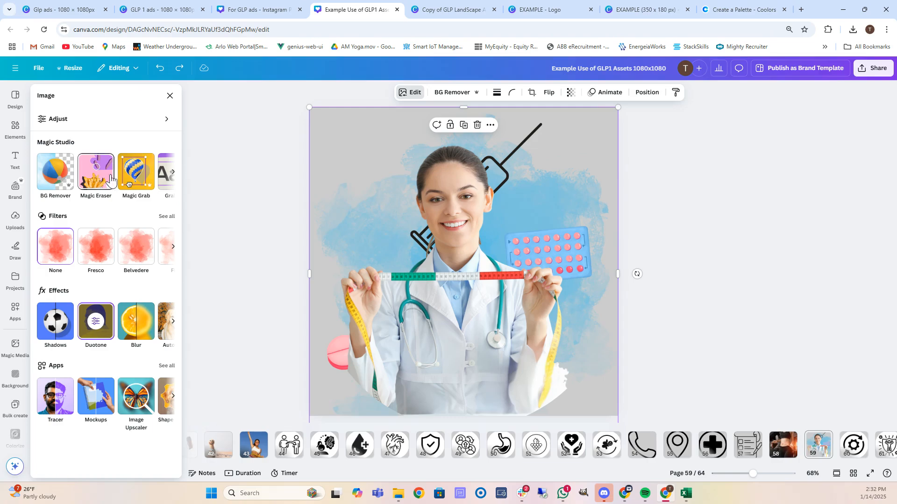
pyautogui.click(94, 323)
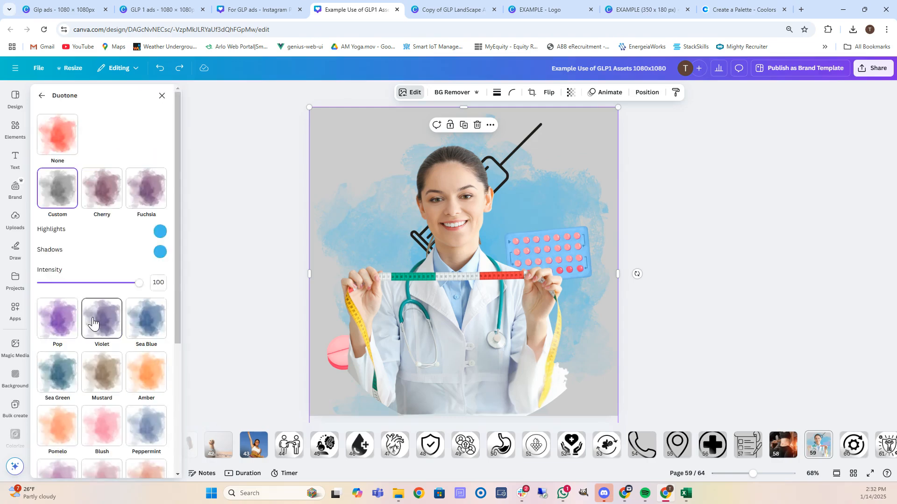
pyautogui.click(160, 231)
pyautogui.hotkey('ctrl', 'v')
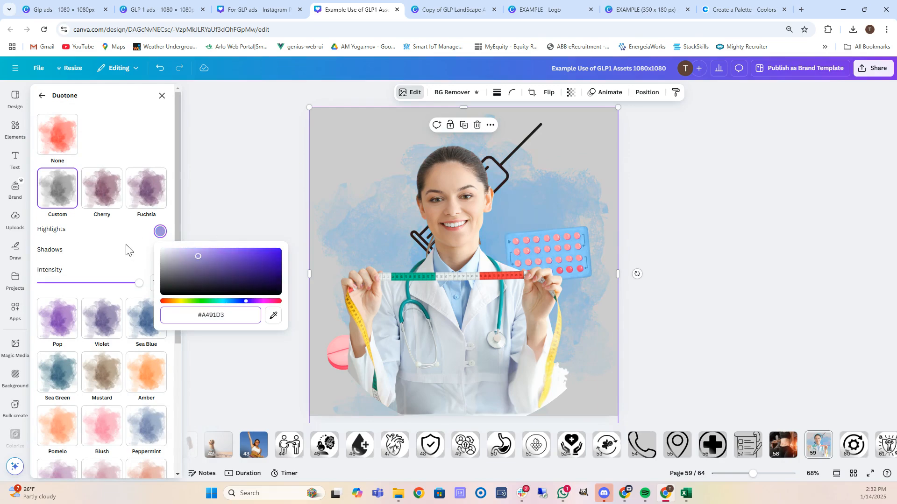
pyautogui.click(129, 250)
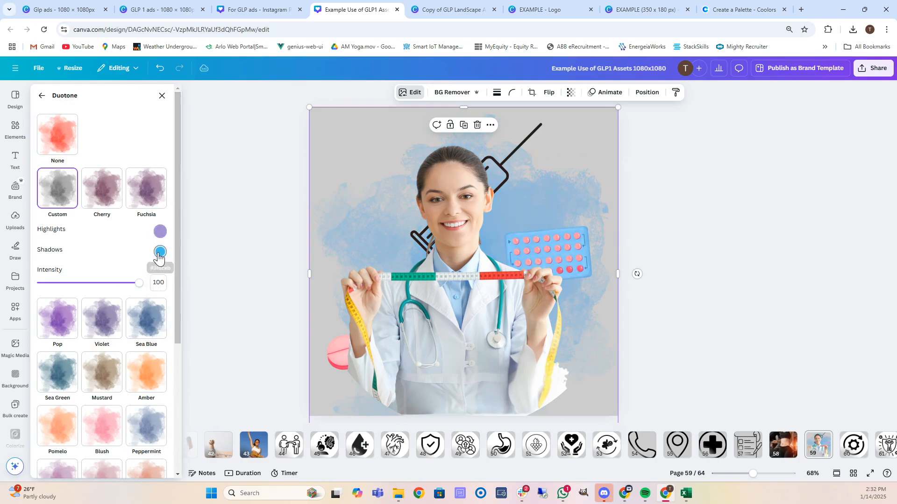
pyautogui.click(160, 252)
pyautogui.hotkey('ctrl', 'v')
pyautogui.click(109, 245)
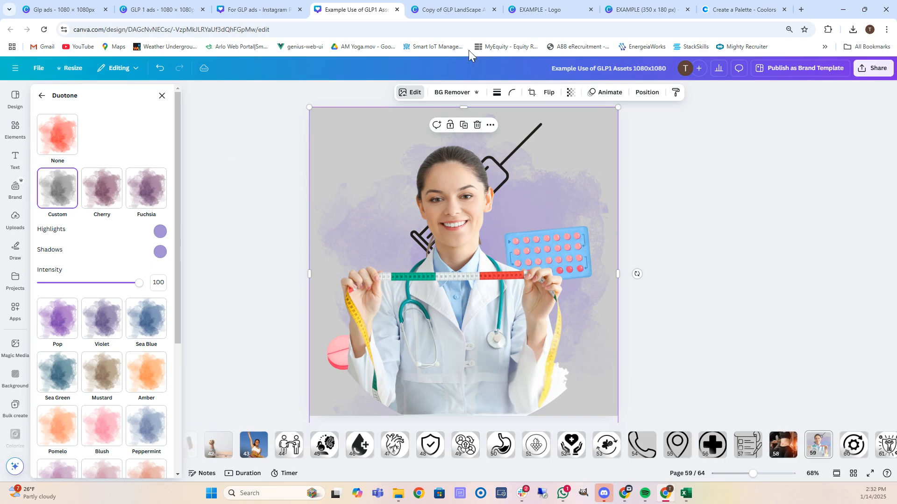
# Try coral ED6A5A from Coolors for the duotone shadows and highlights, then undo the coral highlights.
pyautogui.click(738, 7)
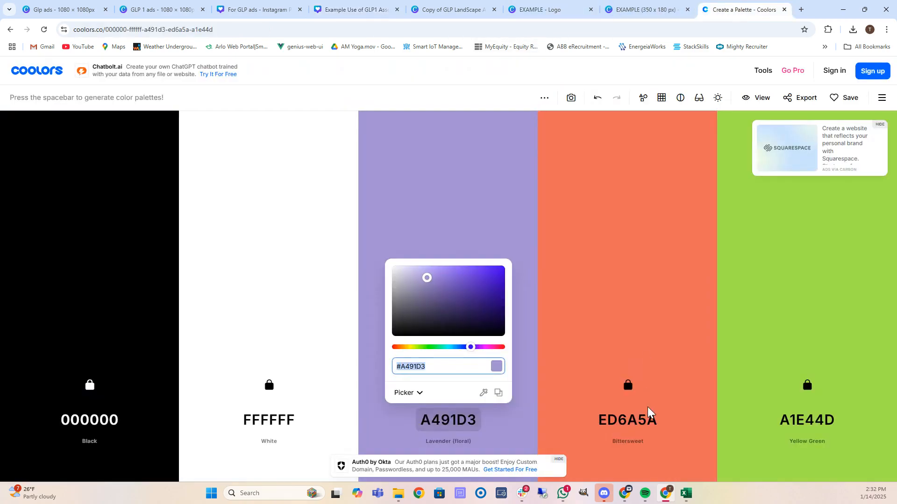
pyautogui.click(627, 420)
pyautogui.hotkey('ctrl', 'c')
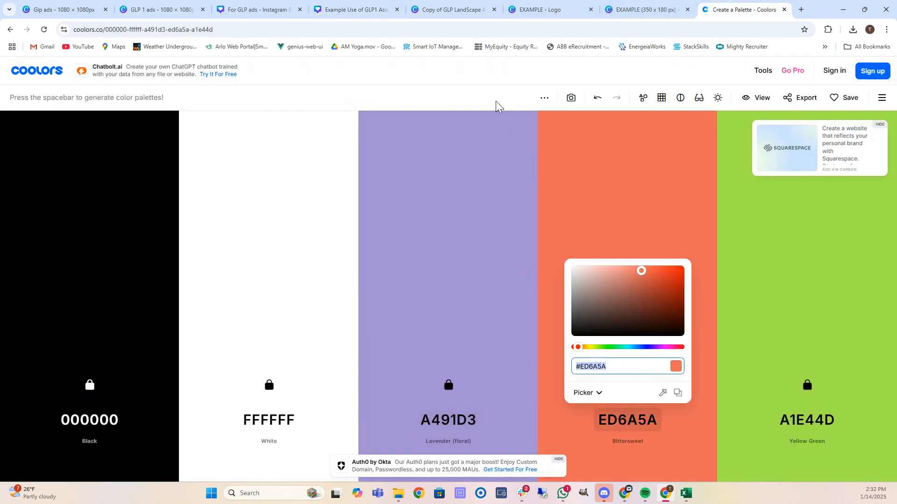
pyautogui.moveTo(439, 3)
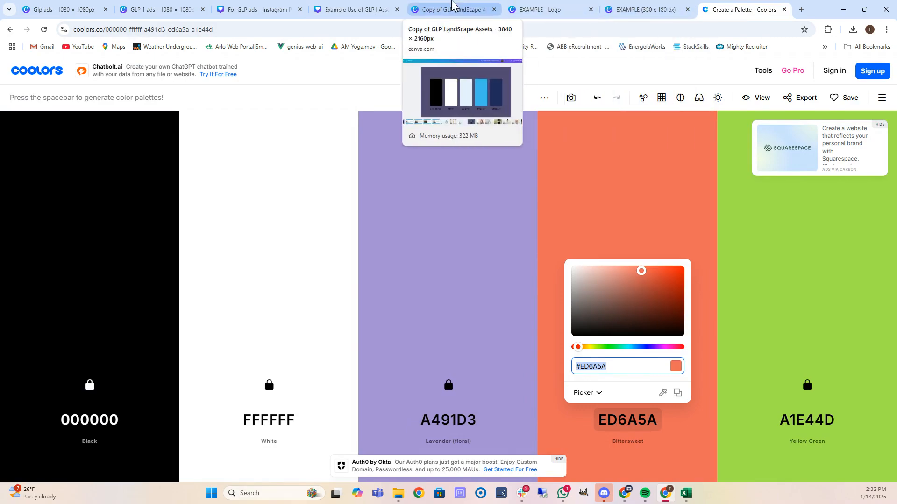
pyautogui.click(339, 8)
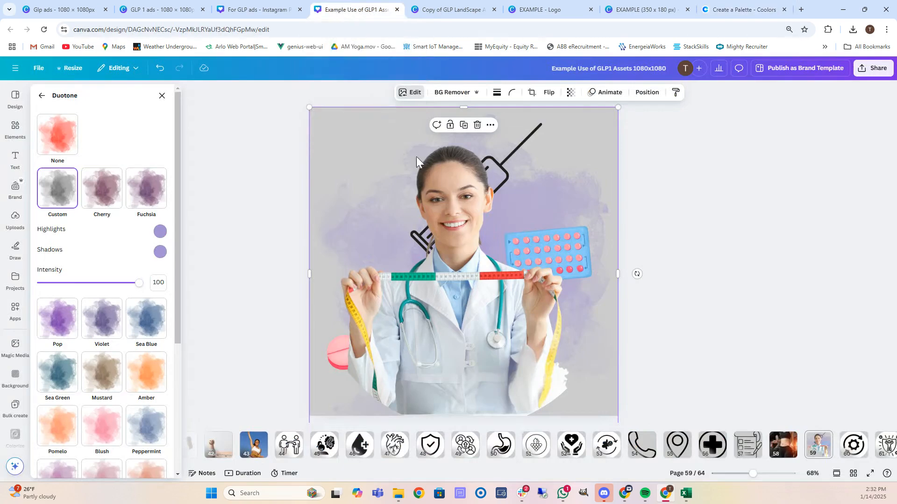
pyautogui.click(160, 252)
pyautogui.hotkey('ctrl', 'v')
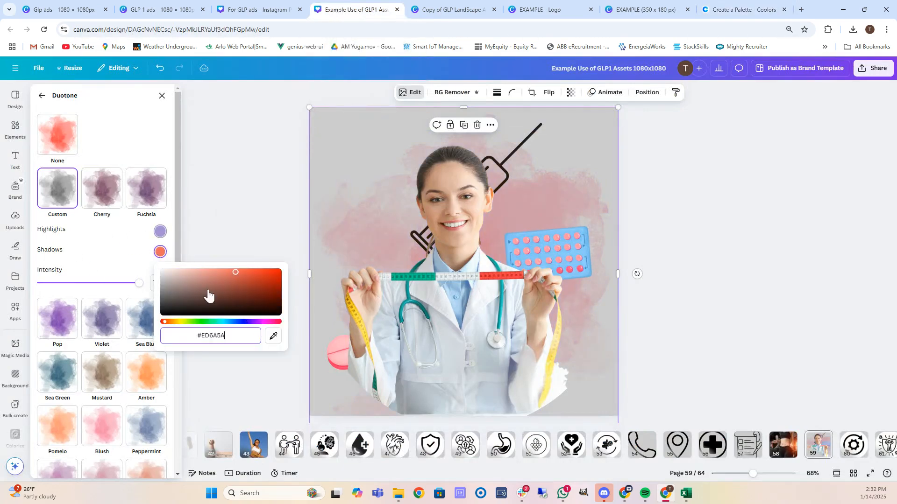
pyautogui.click(123, 254)
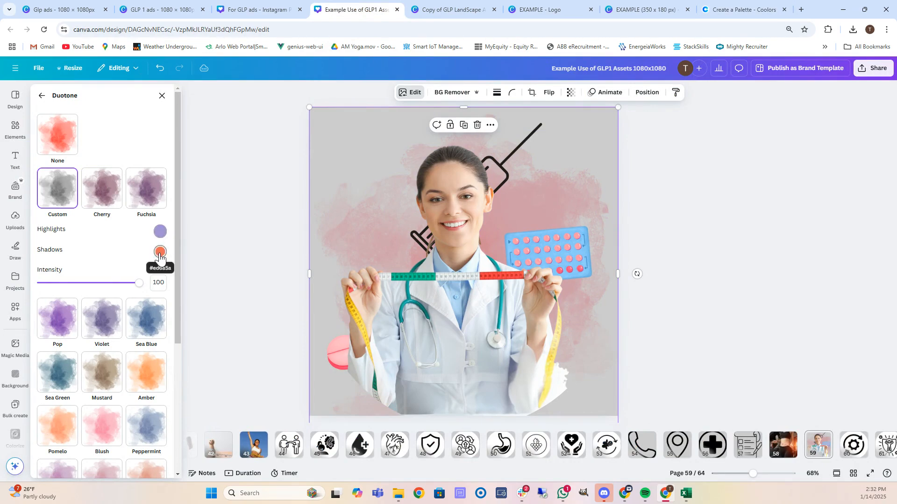
pyautogui.click(161, 232)
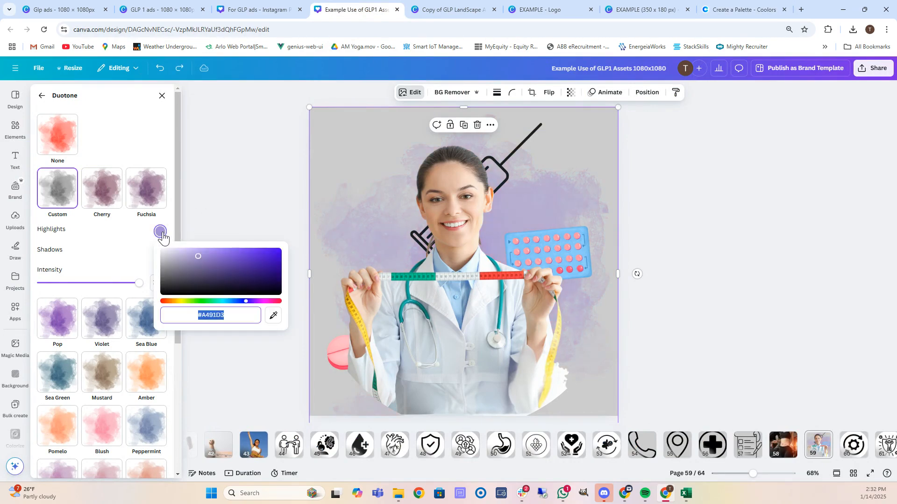
pyautogui.hotkey('ctrl', 'v')
pyautogui.click(117, 248)
pyautogui.hotkey('ctrl', 'z')
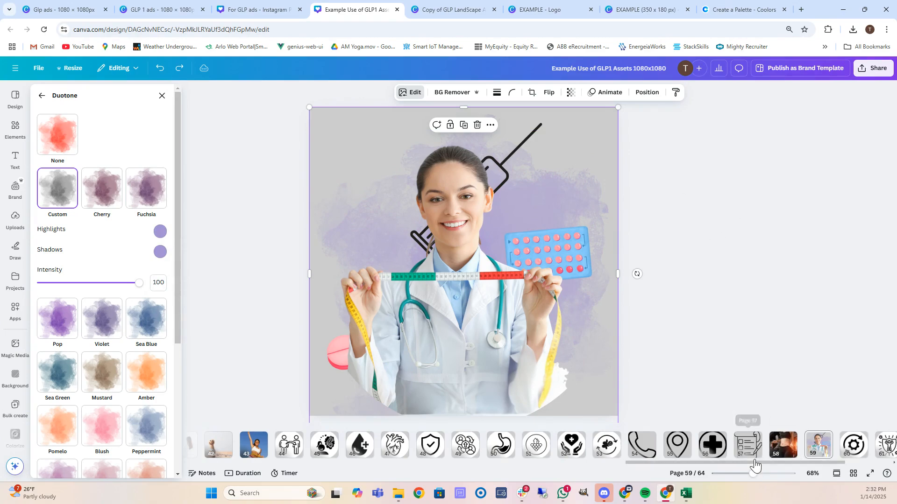
pyautogui.moveTo(756, 461); pyautogui.dragTo(804, 448)
# Give page 63's waist icon black lines and a lavender blob, then open the GLP LandScape copy.
pyautogui.click(805, 448)
pyautogui.click(515, 273)
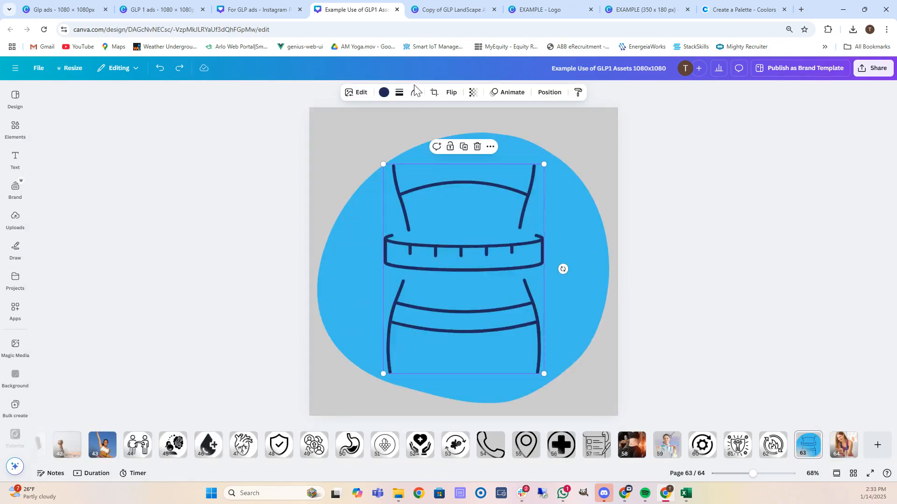
pyautogui.click(383, 92)
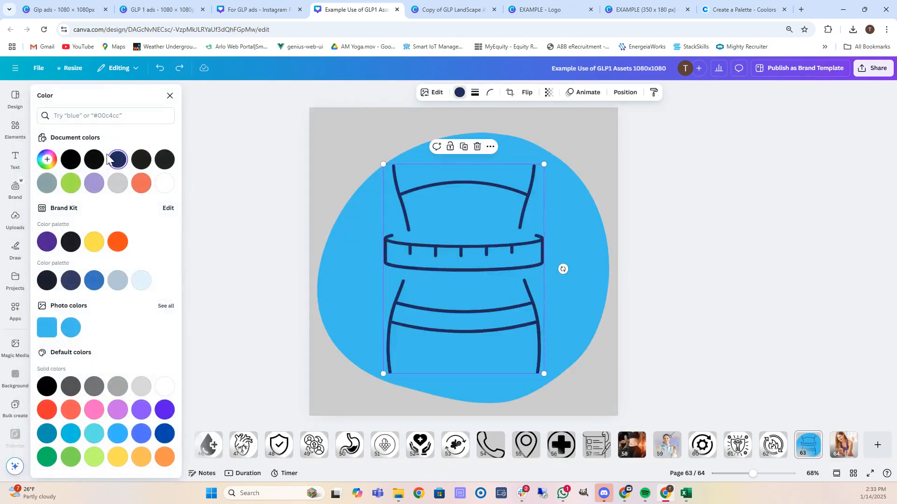
pyautogui.click(71, 159)
pyautogui.click(346, 262)
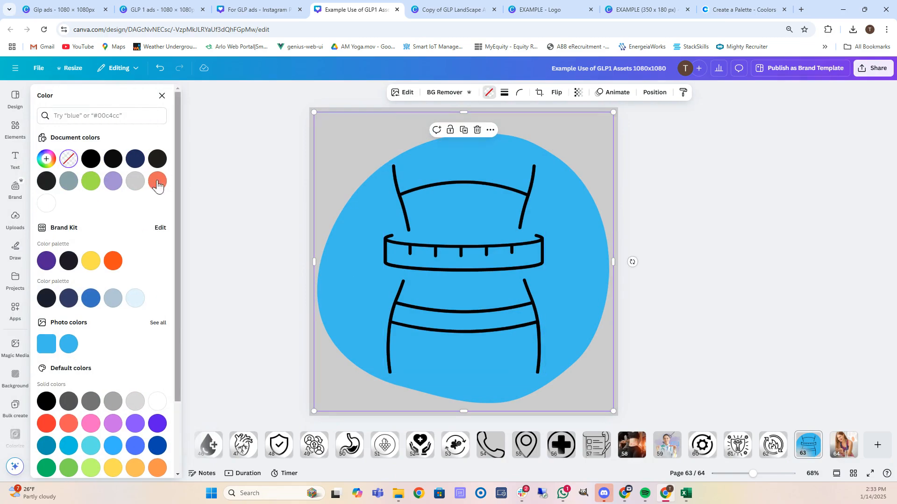
pyautogui.click(113, 181)
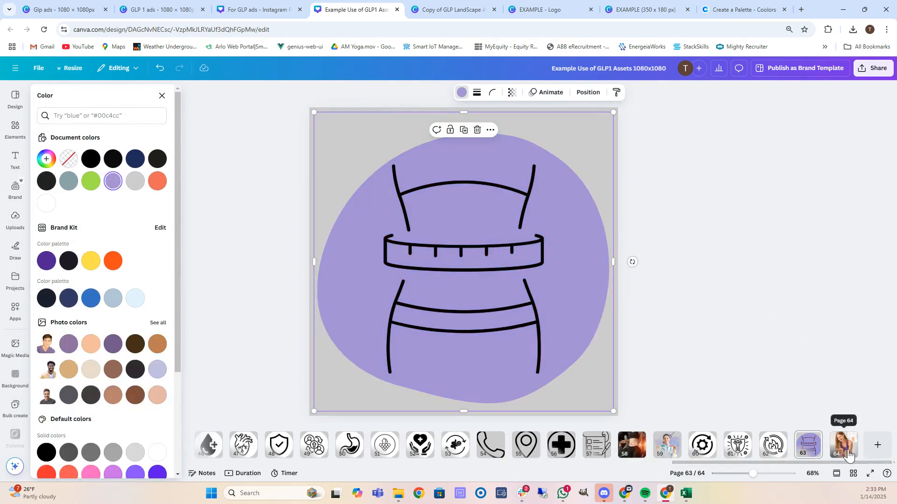
pyautogui.click(448, 8)
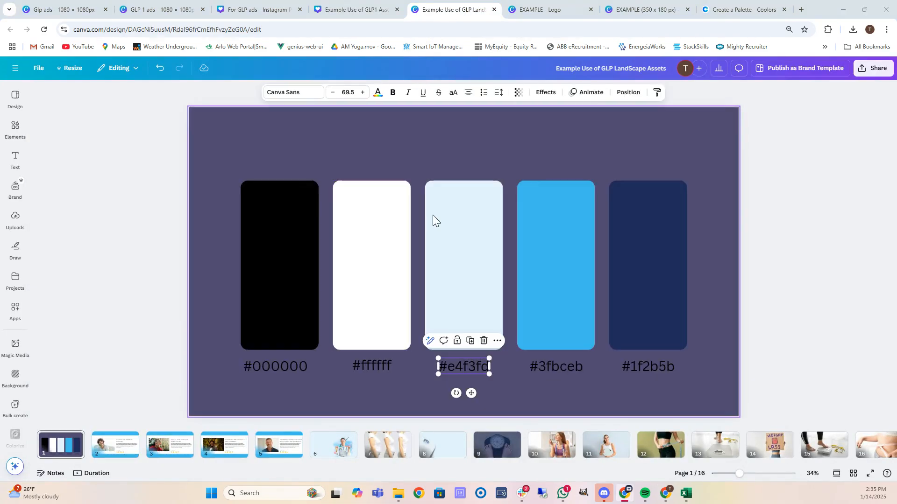
# Change the #e4f3fd label and light-blue swatch to lavender #A491D3.
pyautogui.doubleClick(471, 368)
pyautogui.write('#A4C1D3')
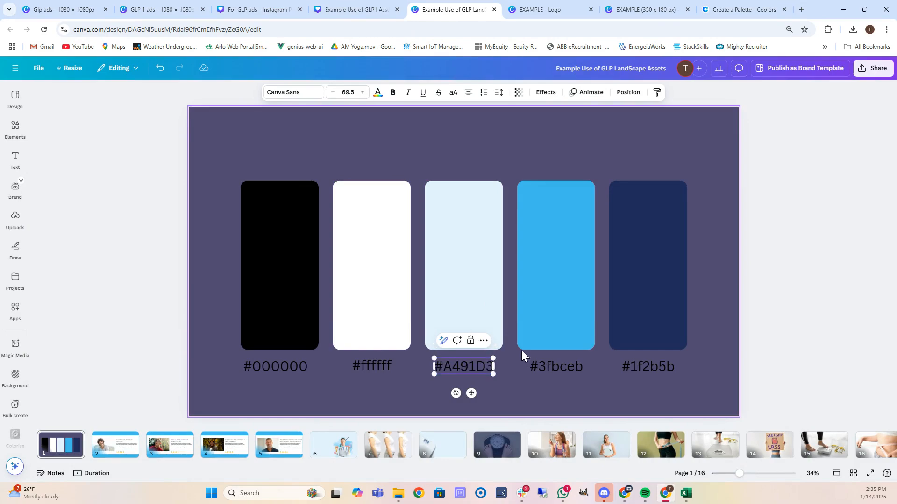
pyautogui.click(447, 281)
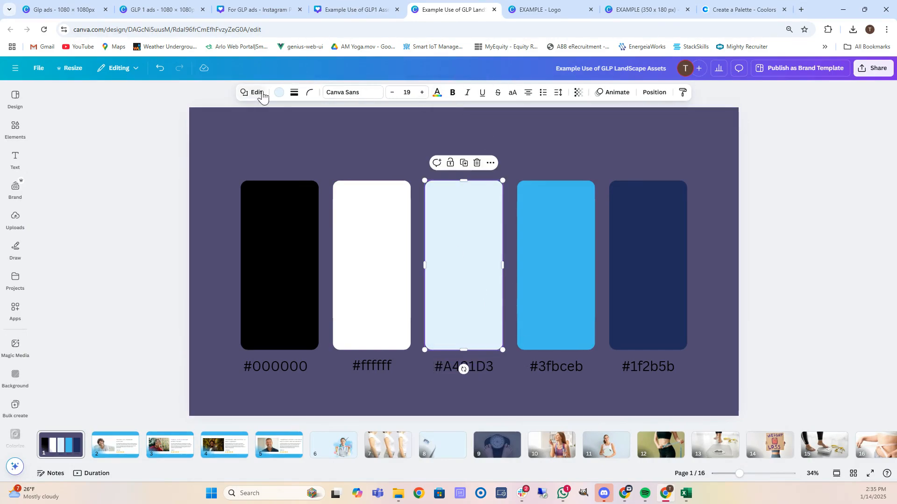
pyautogui.click(279, 92)
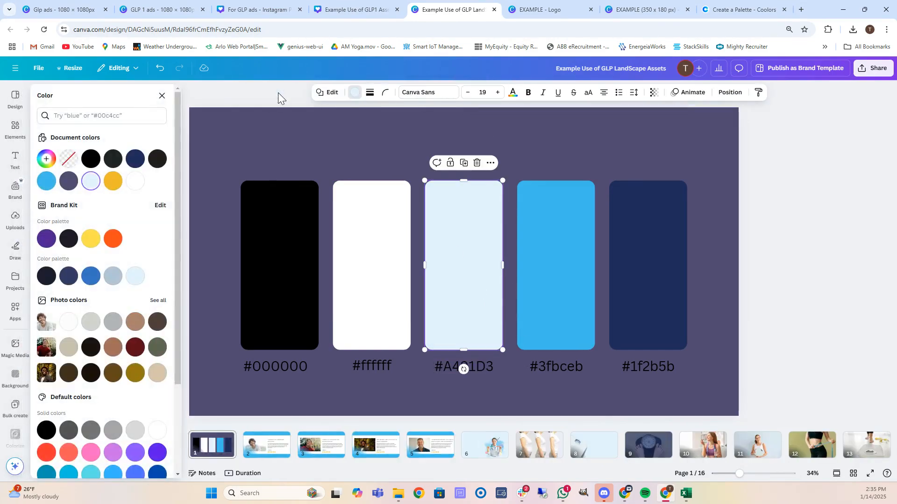
pyautogui.click(92, 182)
pyautogui.write('#A491D3')
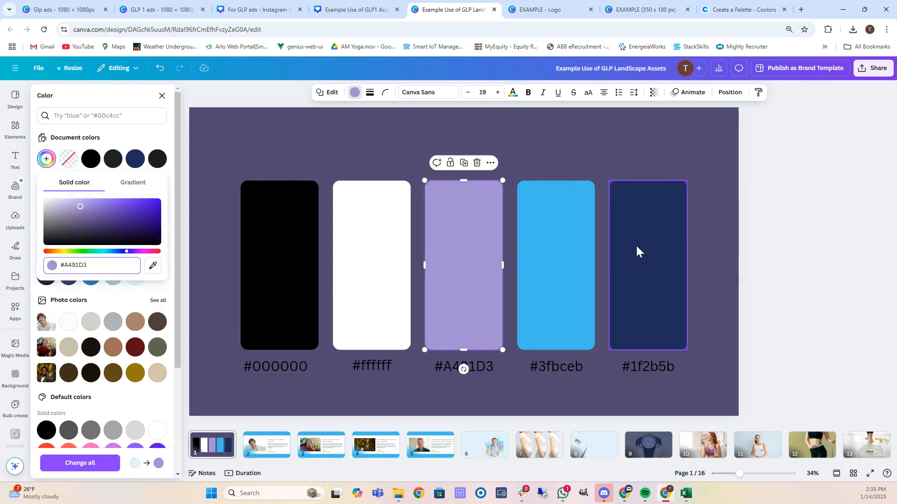
# Copy coral ED6A5A from Coolors and apply it to the #3fbceb label and blue swatch.
pyautogui.click(554, 264)
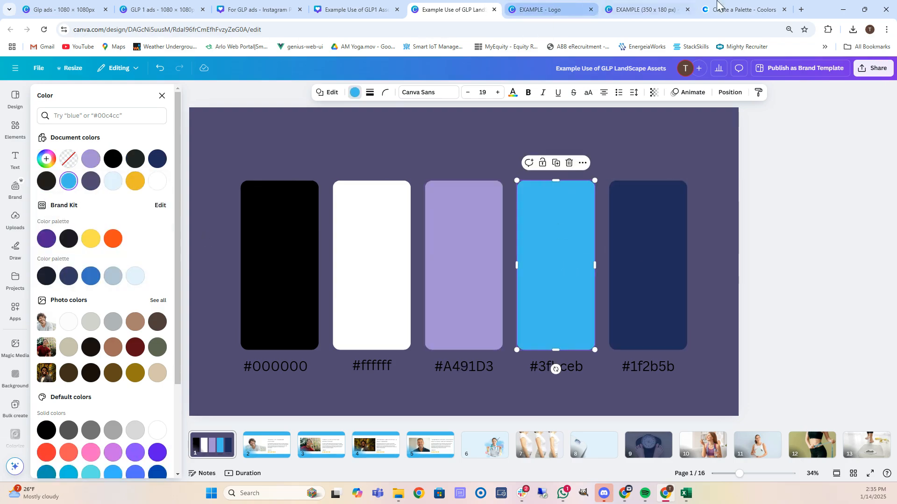
pyautogui.click(741, 5)
pyautogui.click(627, 419)
pyautogui.hotkey('ctrl', 'c')
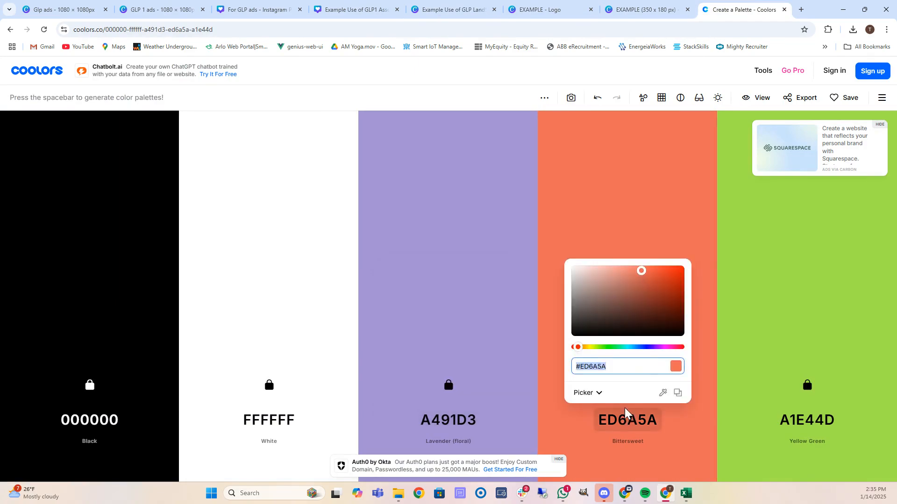
pyautogui.click(449, 9)
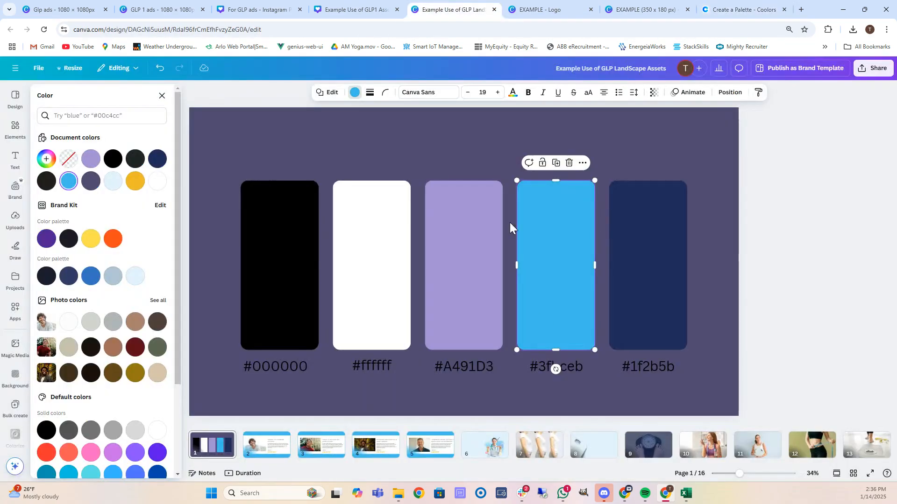
pyautogui.doubleClick(573, 370)
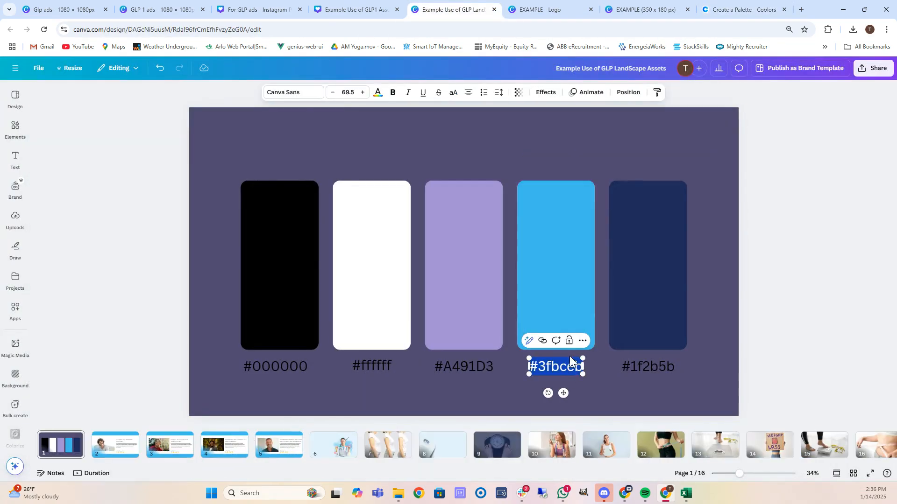
pyautogui.hotkey('ctrl', 'v')
pyautogui.click(524, 203)
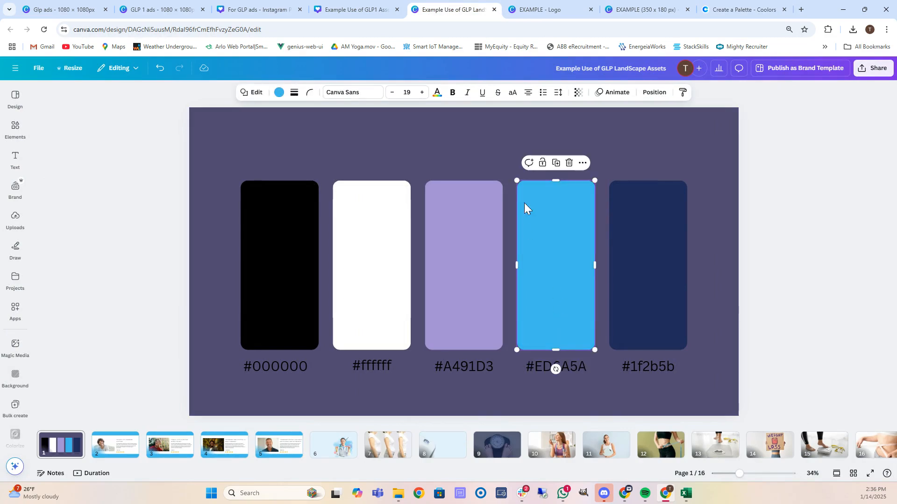
pyautogui.click(278, 93)
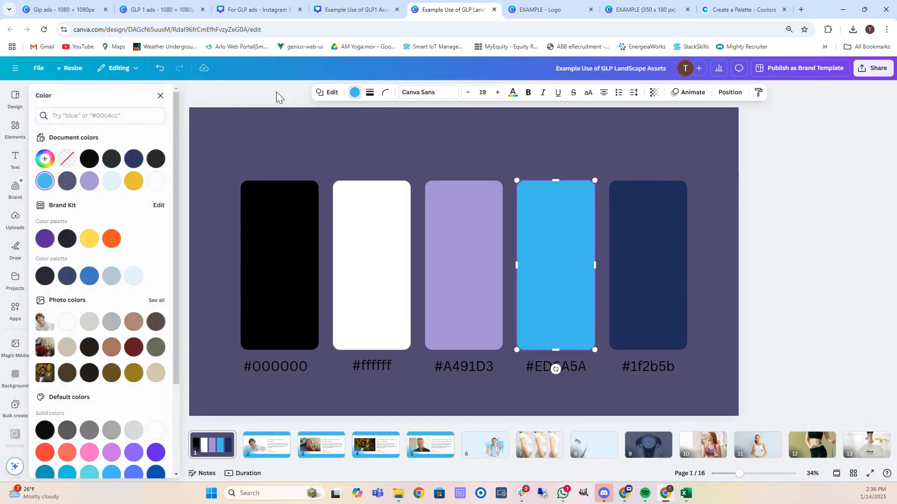
pyautogui.click(46, 182)
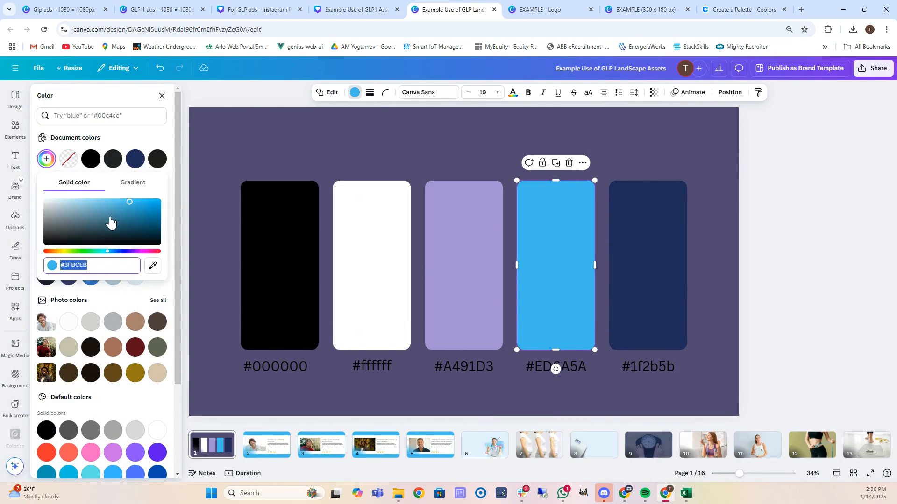
pyautogui.hotkey('ctrl', 'v')
# Copy yellow-green A1E44D from Coolors and apply it to the #1f2b5b label and navy swatch.
pyautogui.click(657, 275)
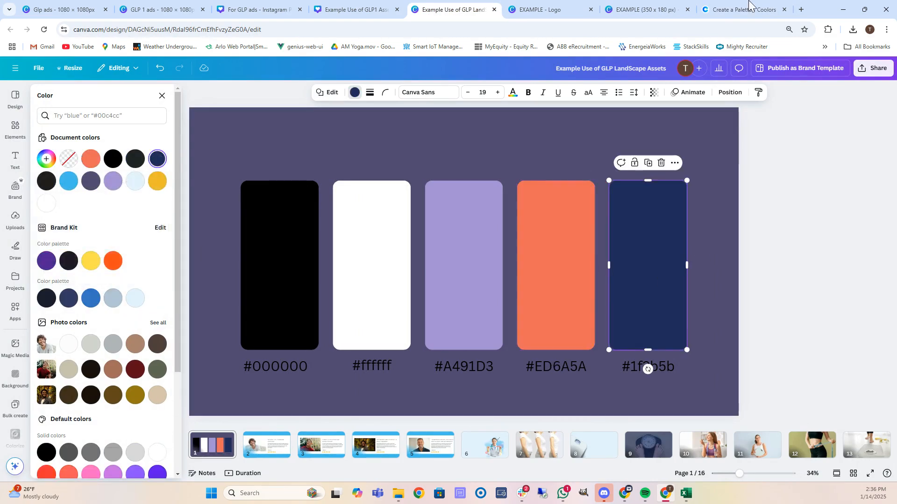
pyautogui.click(748, 6)
pyautogui.click(779, 421)
pyautogui.hotkey('ctrl', 'c')
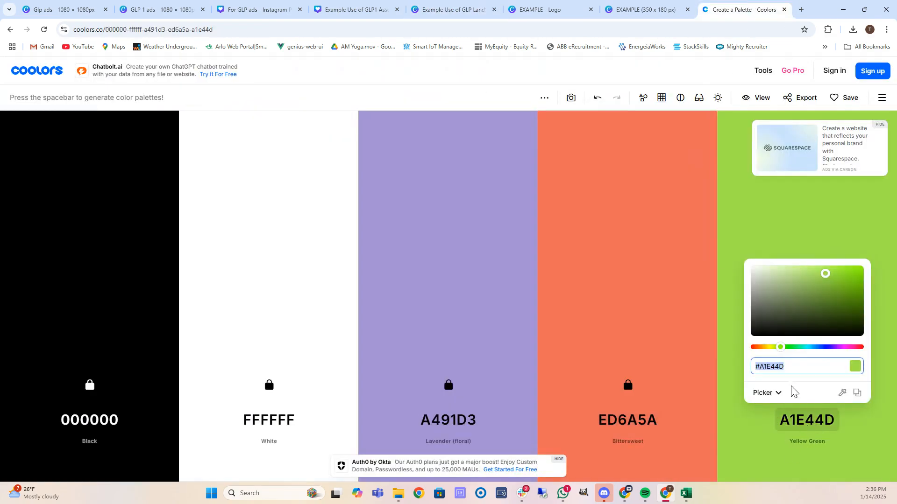
pyautogui.click(436, 6)
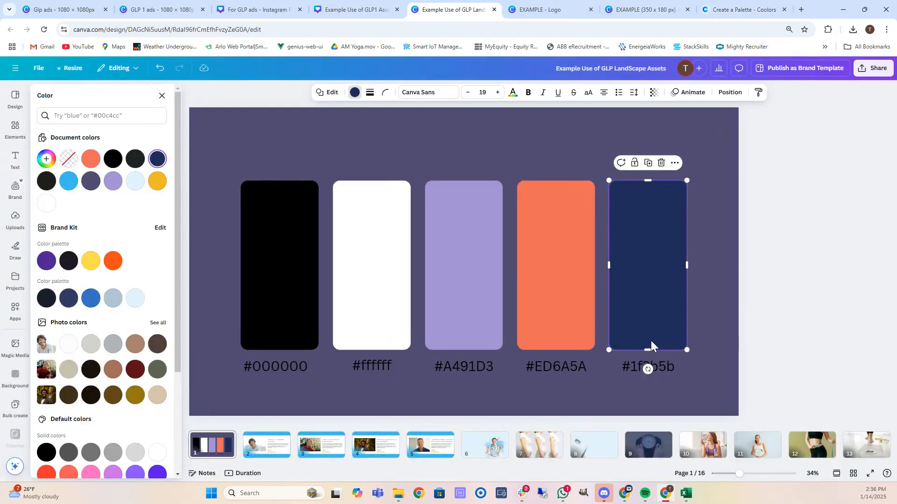
pyautogui.doubleClick(666, 370)
pyautogui.hotkey('ctrl', 'v')
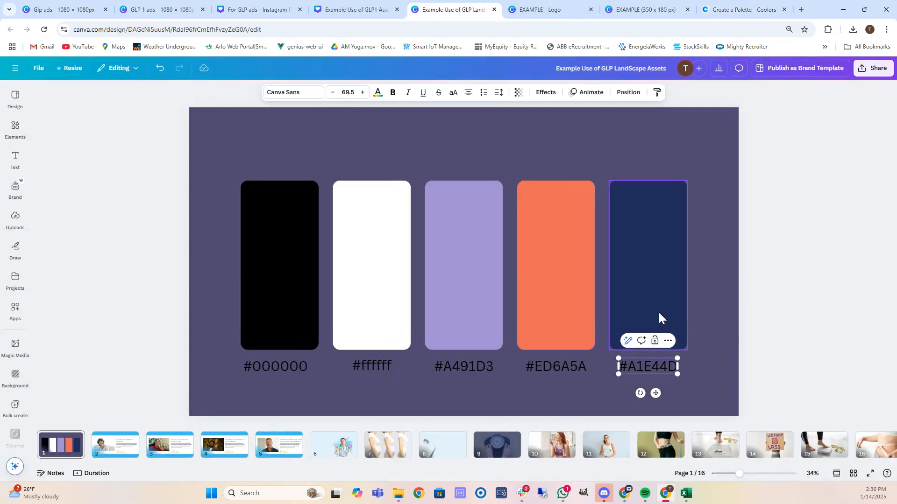
pyautogui.click(637, 232)
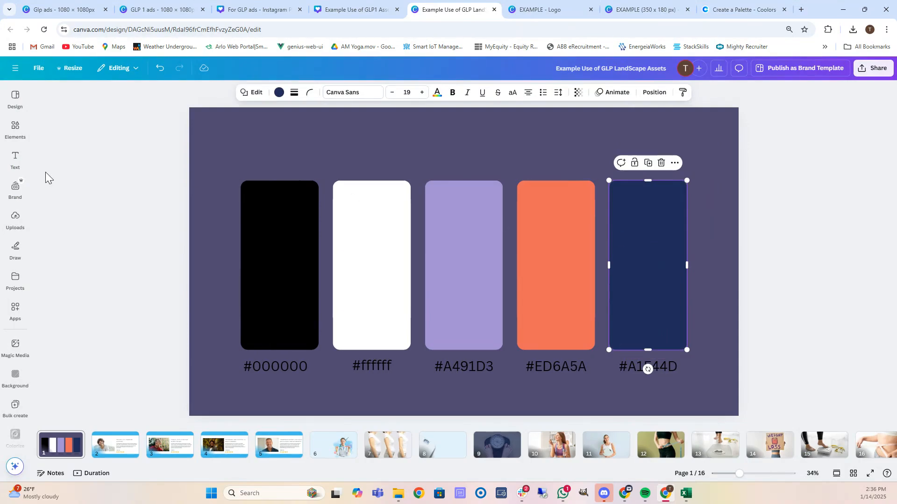
pyautogui.click(279, 93)
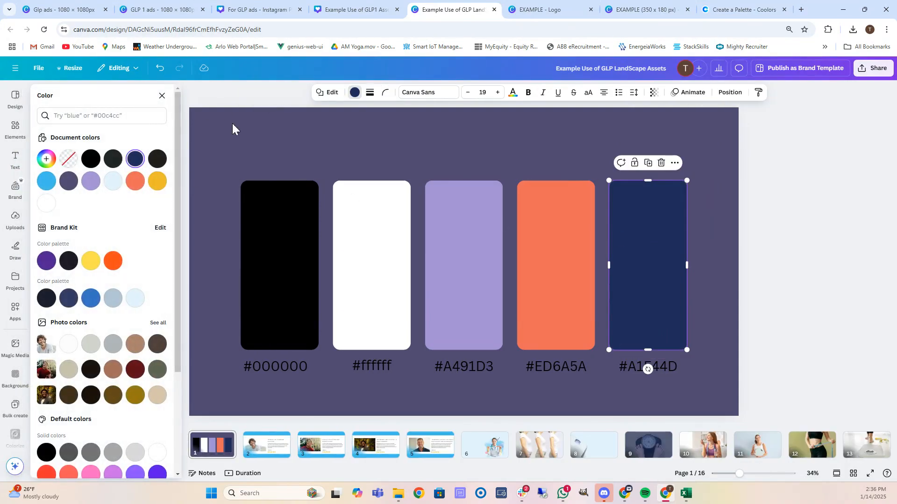
pyautogui.click(135, 160)
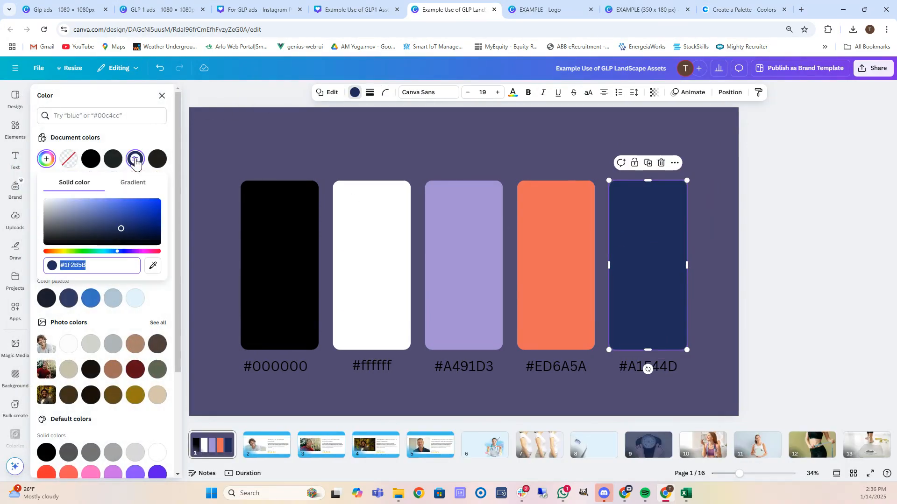
pyautogui.hotkey('ctrl', 'v')
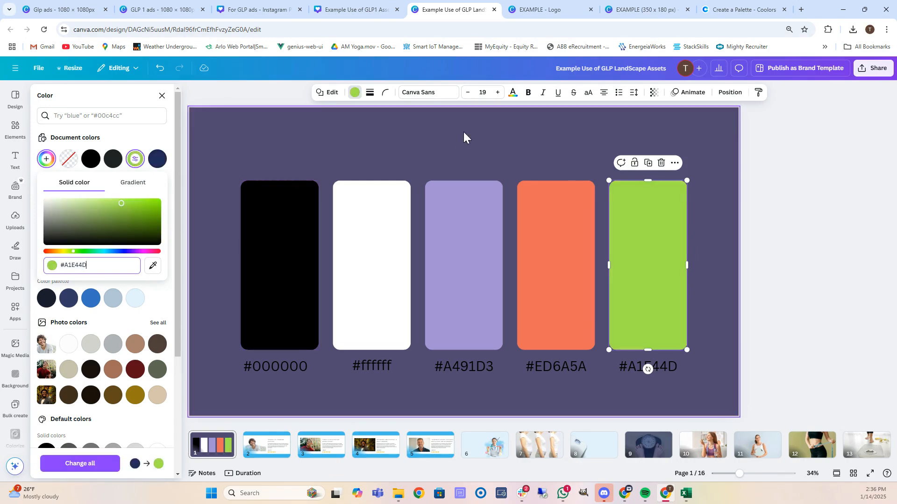
pyautogui.click(387, 135)
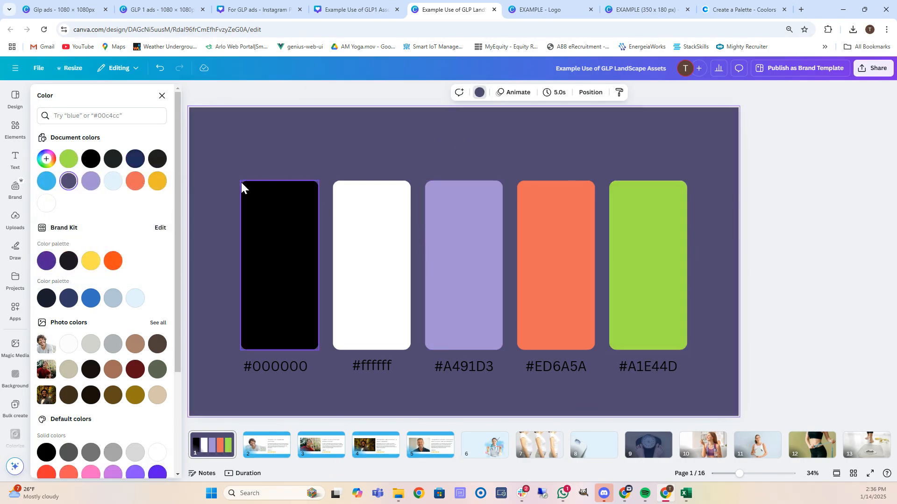
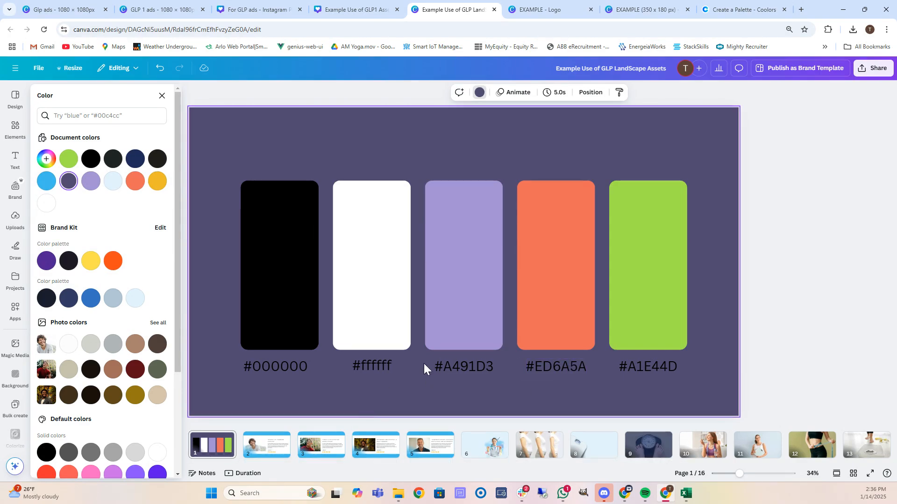
# Highlight the #ED6A5A hex code on the palette page, then move to the page 2 testimonial.
pyautogui.click(558, 366)
pyautogui.doubleClick(559, 368)
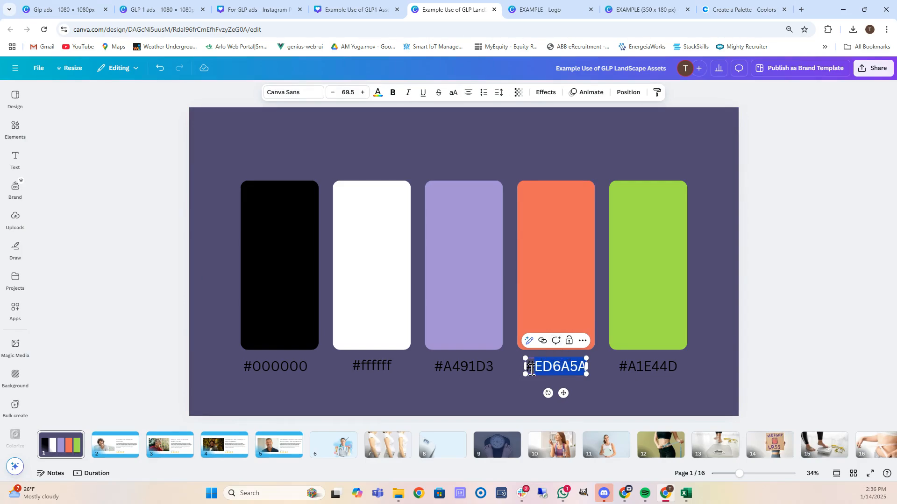
pyautogui.click(115, 446)
# Turn page 2's background bands coral #ED6A5A.
pyautogui.click(420, 137)
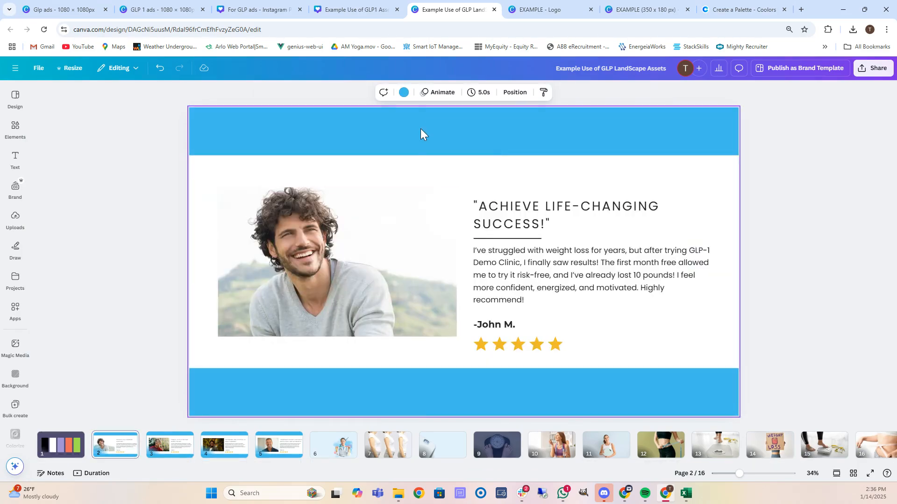
pyautogui.click(404, 94)
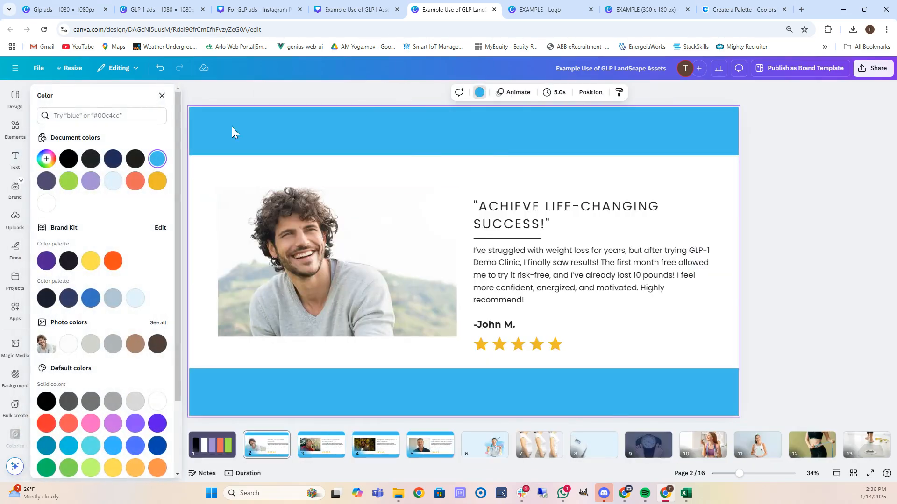
pyautogui.click(135, 182)
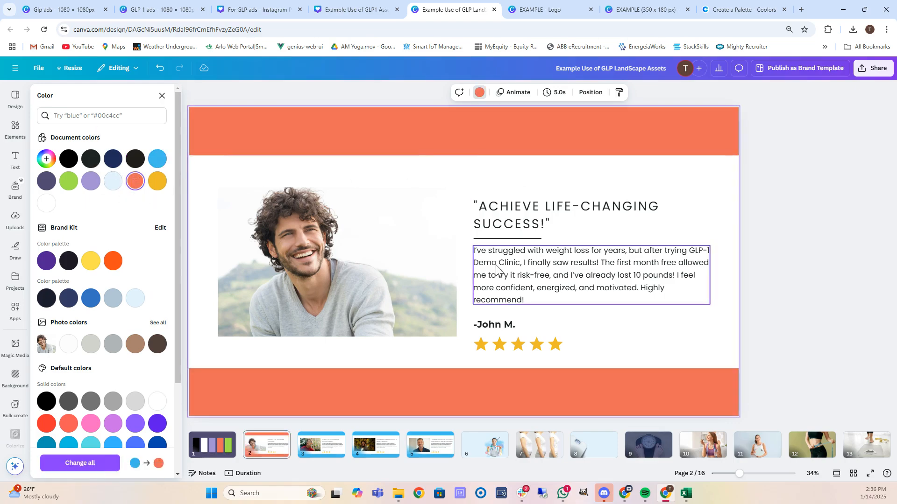
# Replace 'GLP-1 Demo Clinic' in the John M. testimonial with 'Example Weight Loss Clinic'.
pyautogui.click(513, 264)
pyautogui.doubleClick(511, 263)
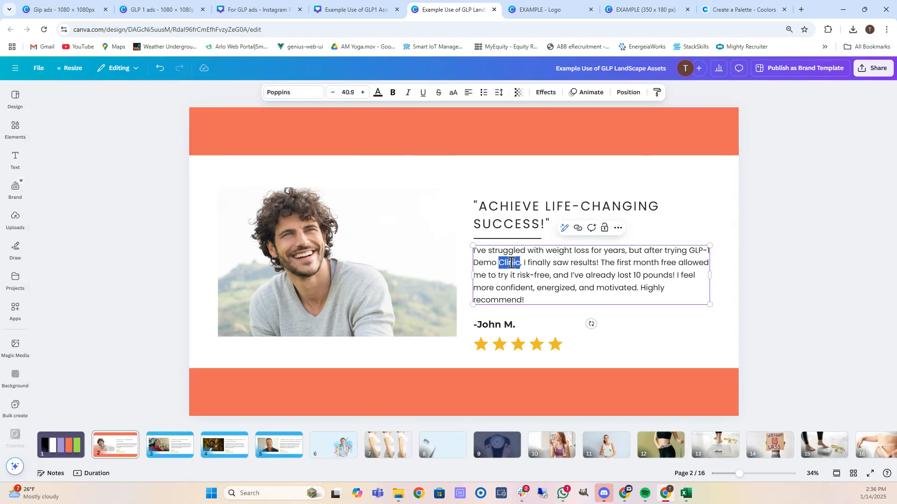
pyautogui.keyDown('shift'); pyautogui.click(691, 250); pyautogui.keyUp('shift')
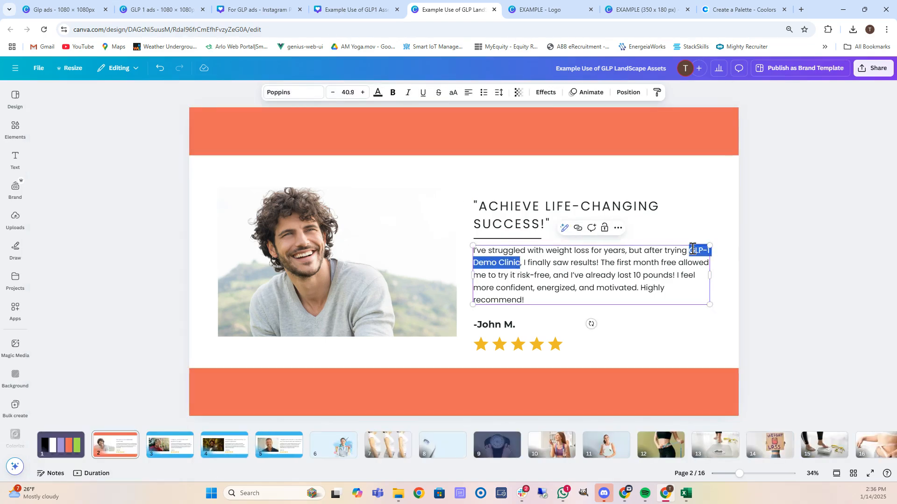
pyautogui.write('Example W')
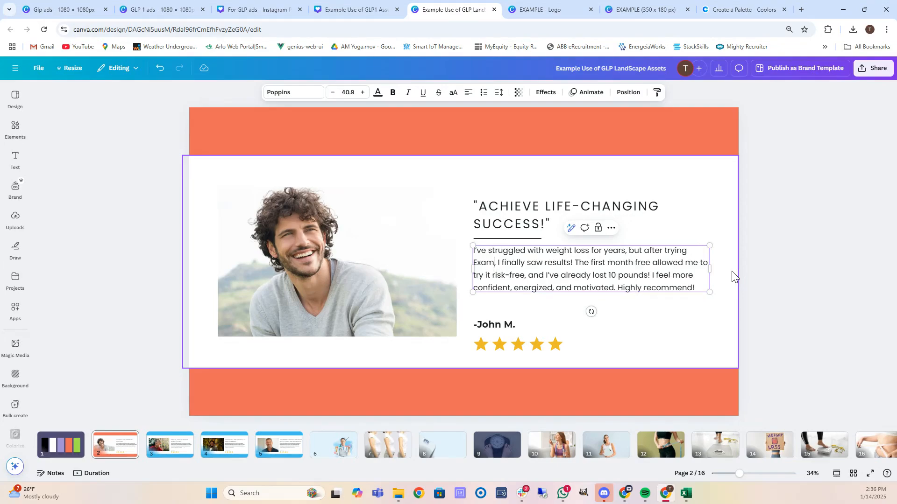
pyautogui.write('e')
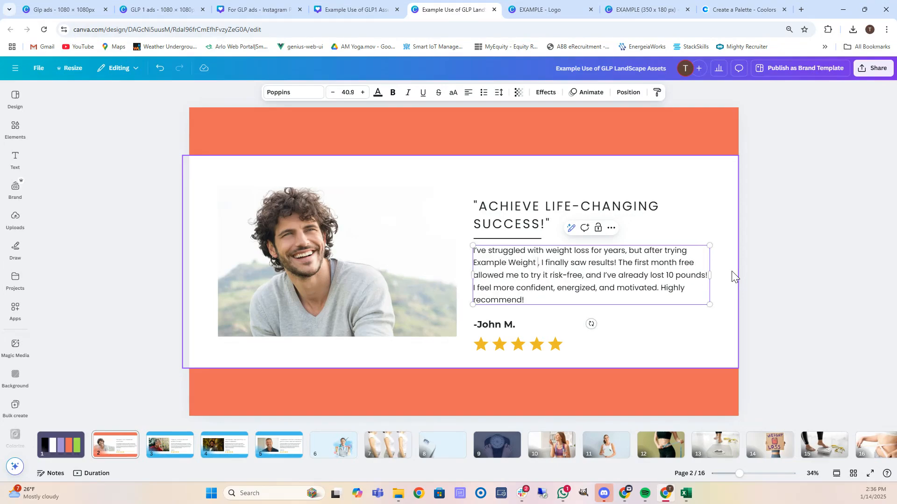
pyautogui.write('ight Loss Clinic')
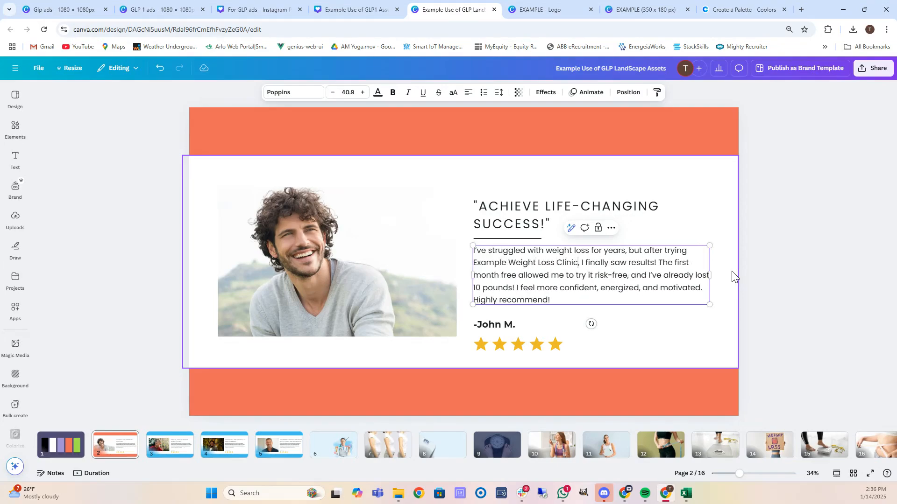
pyautogui.click(321, 391)
# Return to the palette page and highlight the #ED6A5A hex code.
pyautogui.click(60, 445)
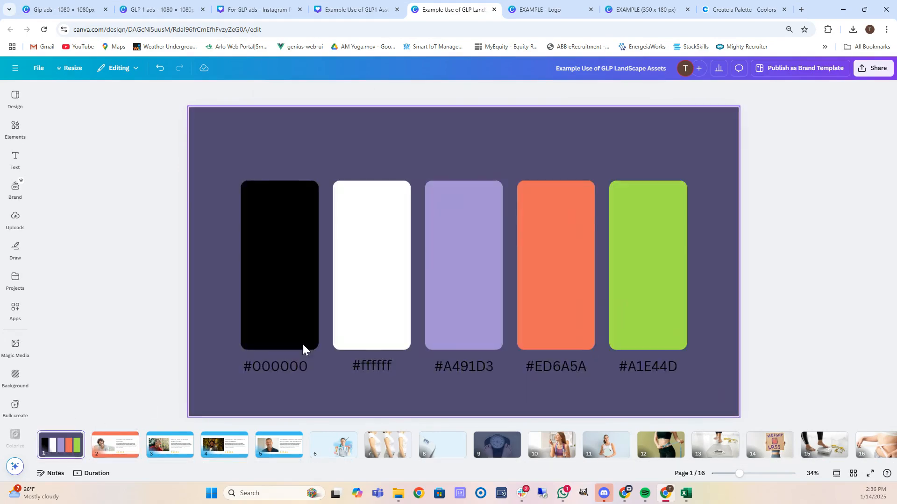
pyautogui.click(551, 367)
pyautogui.doubleClick(554, 367)
pyautogui.hotkey('ctrl', 'c')
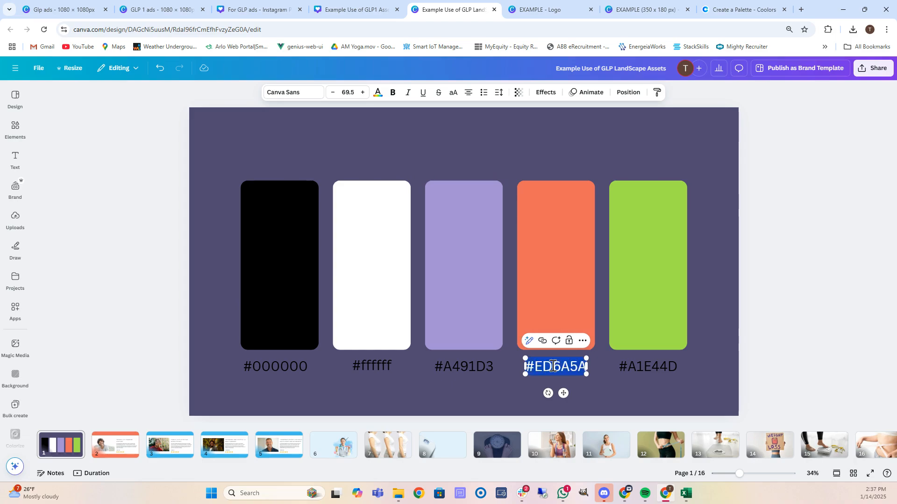
# Recolour the blue bands on testimonial pages 3, 4 and 5 to coral #ed6a5a.
pyautogui.click(161, 445)
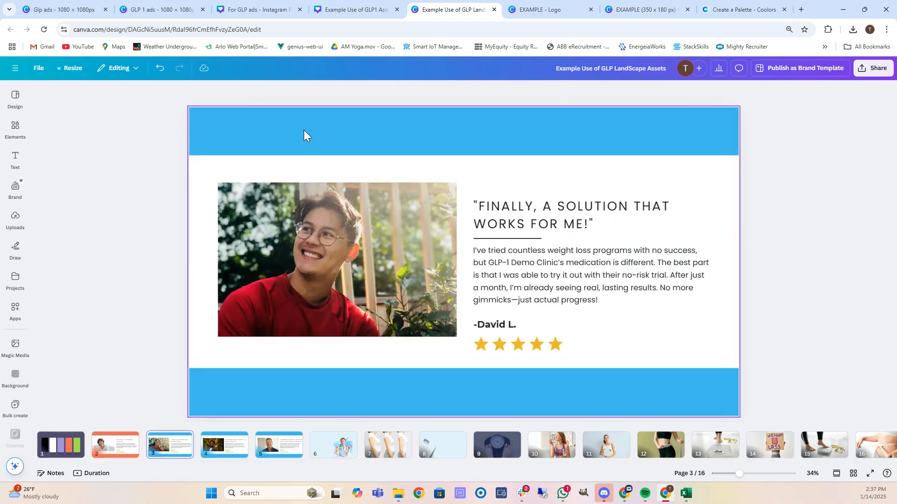
pyautogui.click(324, 125)
pyautogui.click(402, 92)
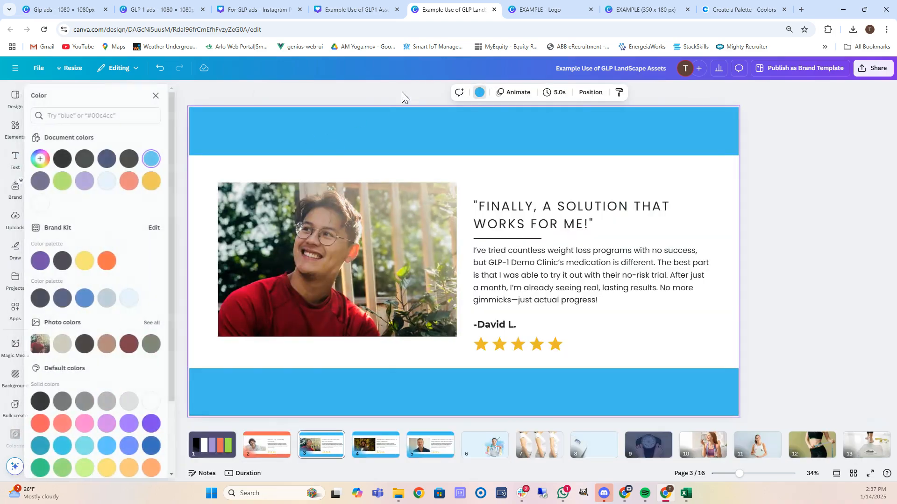
pyautogui.click(134, 182)
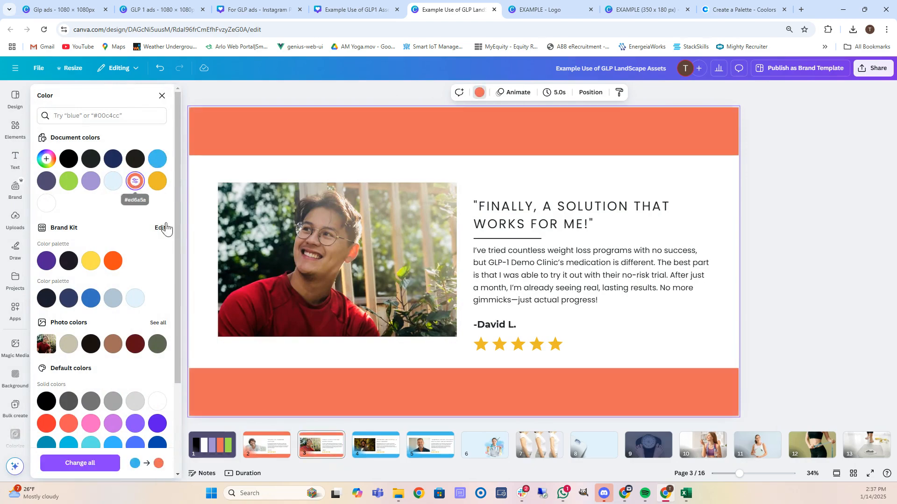
pyautogui.click(385, 448)
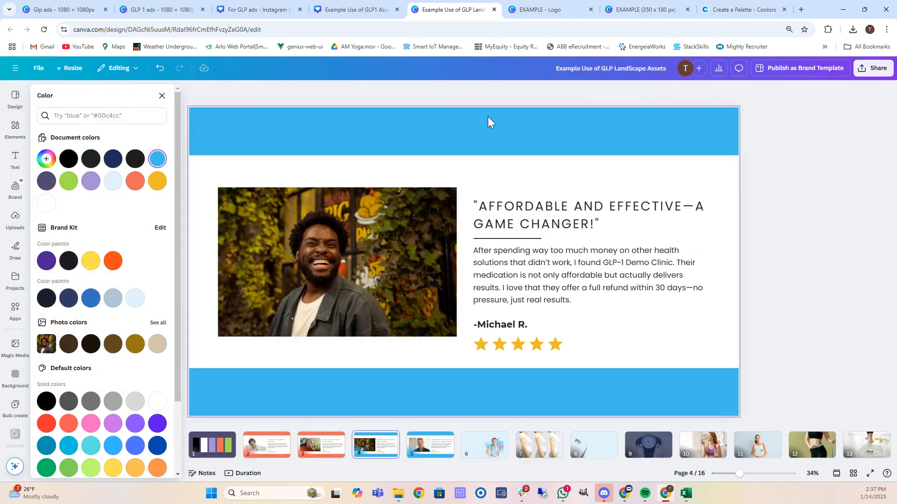
pyautogui.click(135, 181)
pyautogui.click(438, 448)
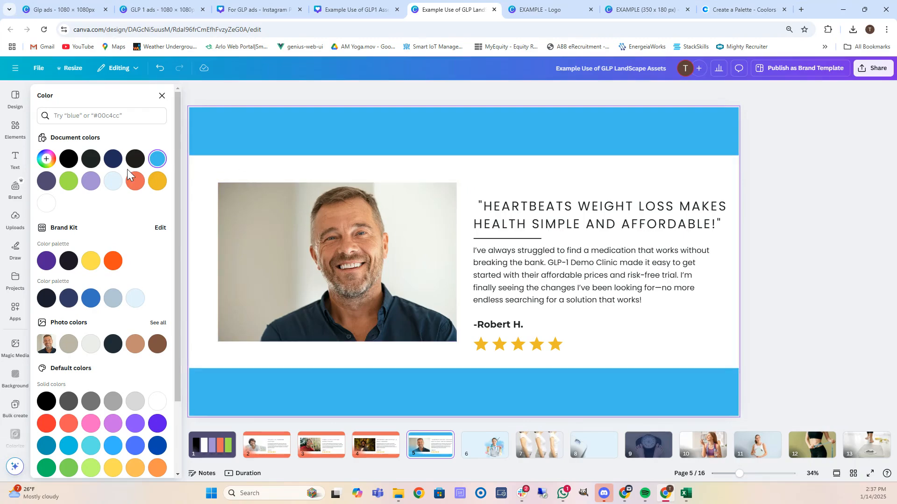
pyautogui.click(135, 181)
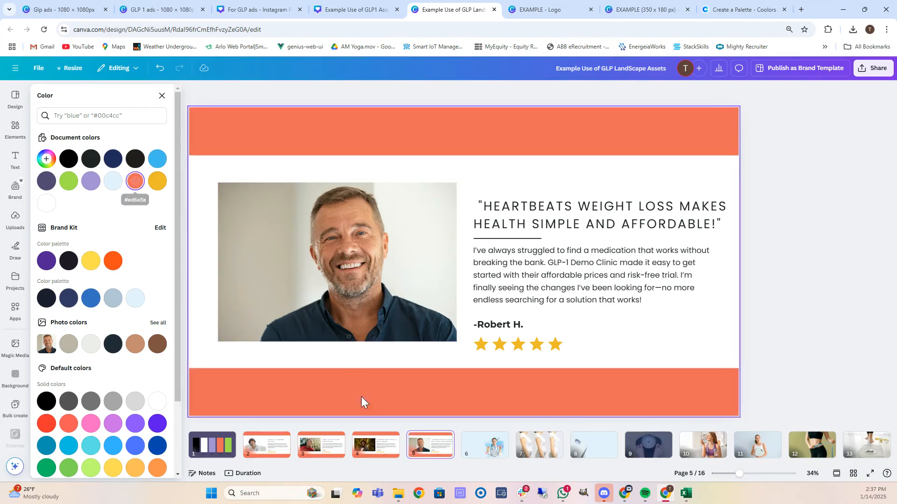
pyautogui.click(321, 446)
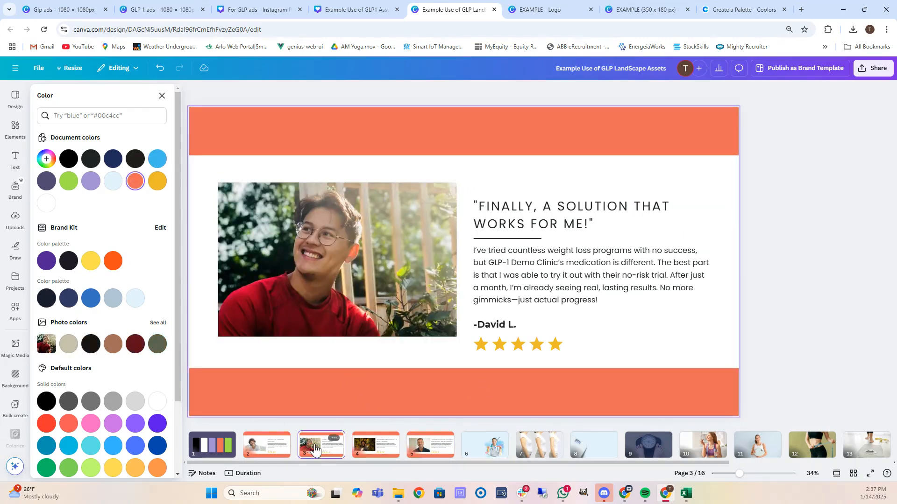
# Undo a mistaken hex-code paste on page 3, then copy 'Example Weight Loss Clinic' from page 2.
pyautogui.click(494, 265)
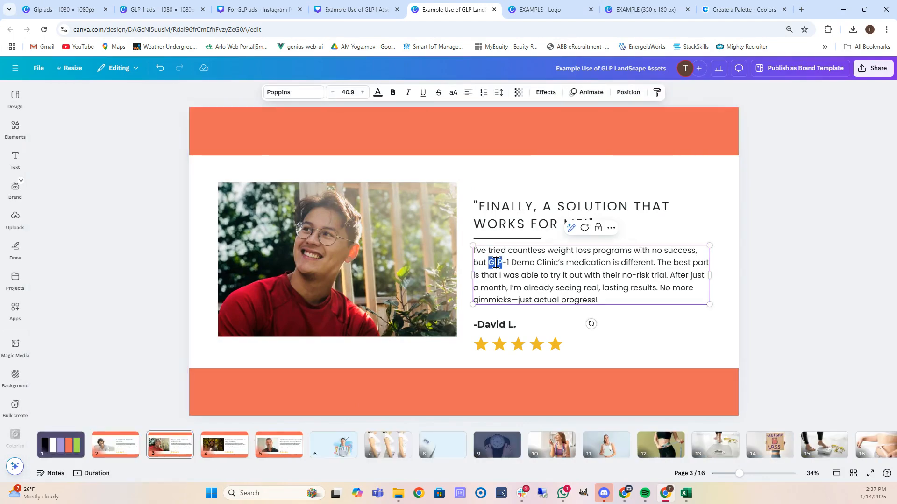
pyautogui.moveTo(495, 263); pyautogui.dragTo(547, 264)
pyautogui.hotkey('ctrl', 'v')
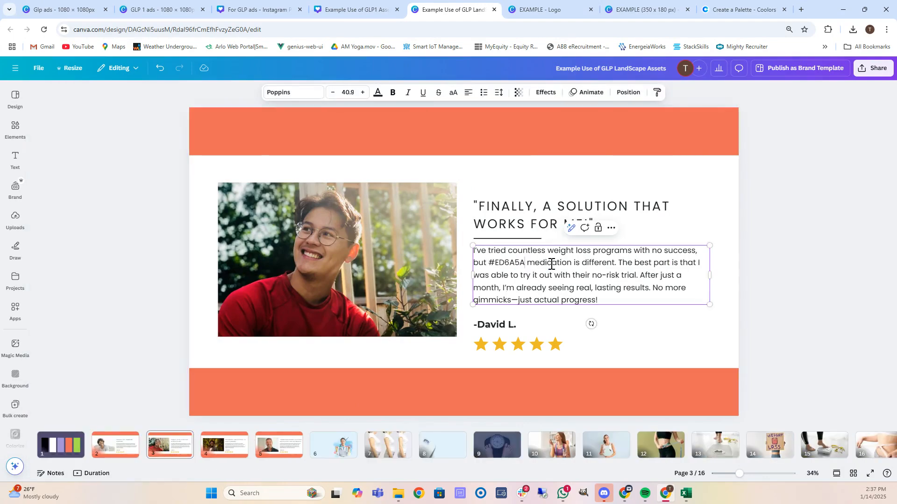
pyautogui.hotkey('ctrl', 'z')
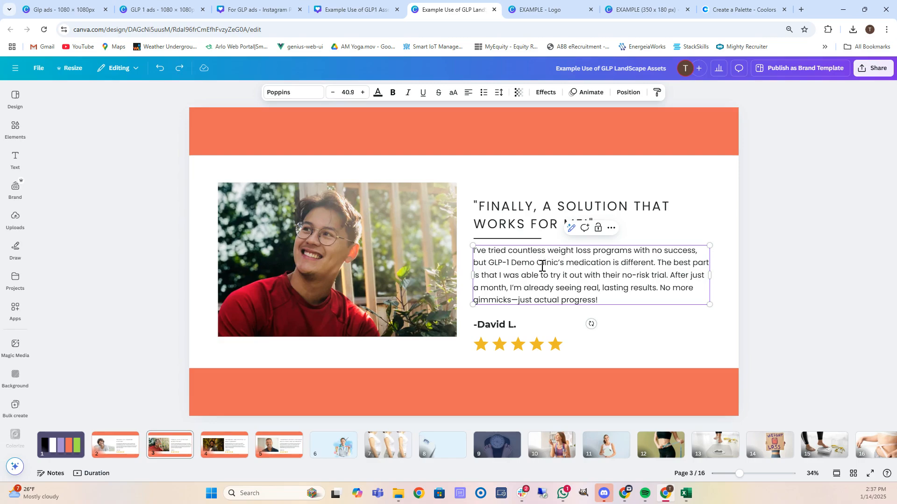
pyautogui.click(120, 446)
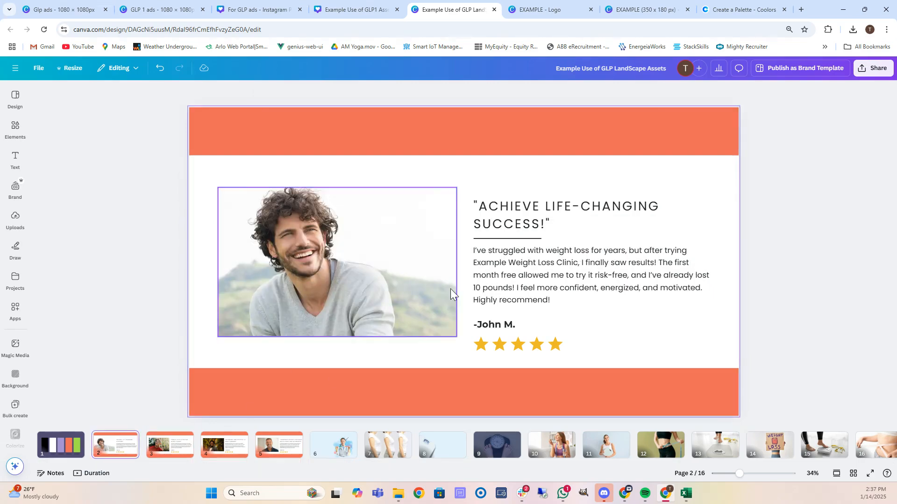
pyautogui.click(490, 270)
pyautogui.doubleClick(493, 262)
pyautogui.moveTo(569, 263); pyautogui.dragTo(577, 262)
pyautogui.hotkey('ctrl', 'c')
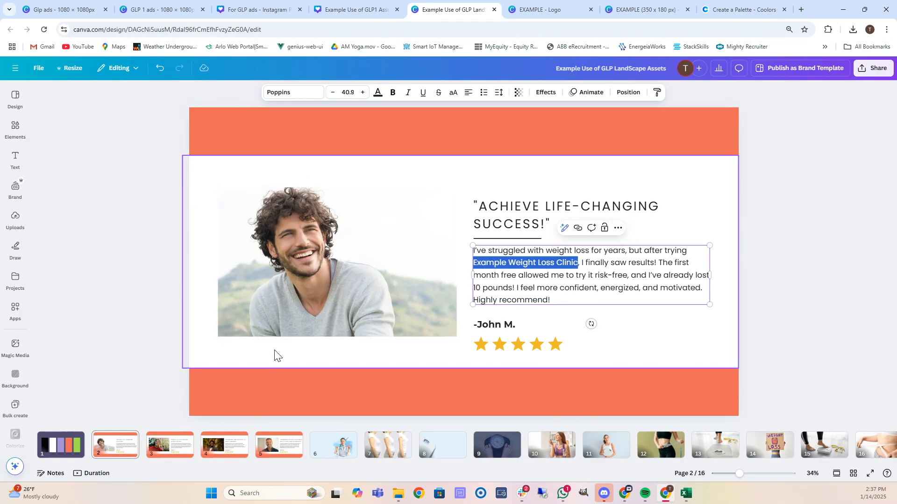
pyautogui.click(173, 446)
pyautogui.click(513, 275)
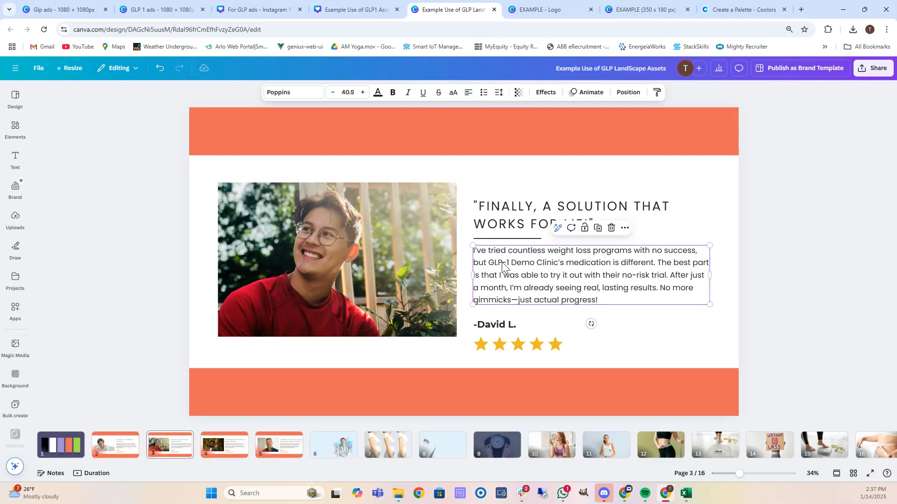
pyautogui.tripleClick(502, 262)
pyautogui.moveTo(494, 264); pyautogui.dragTo(552, 267)
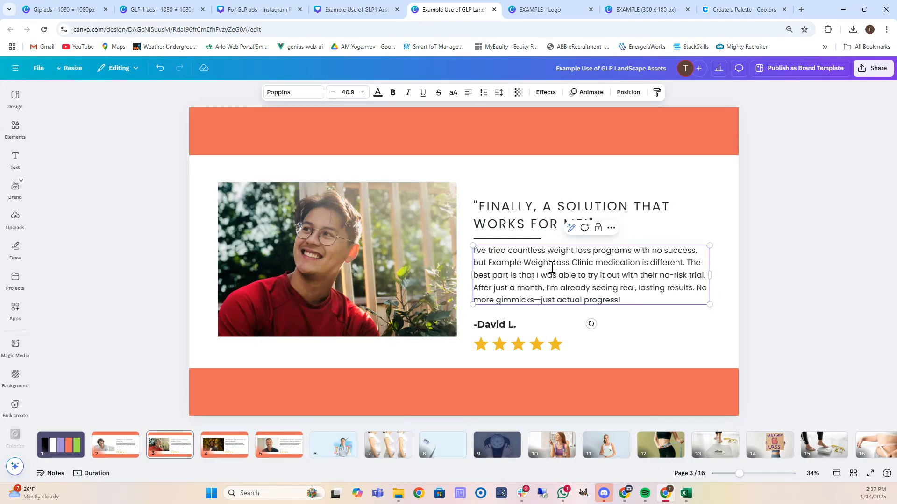
pyautogui.write("'s")
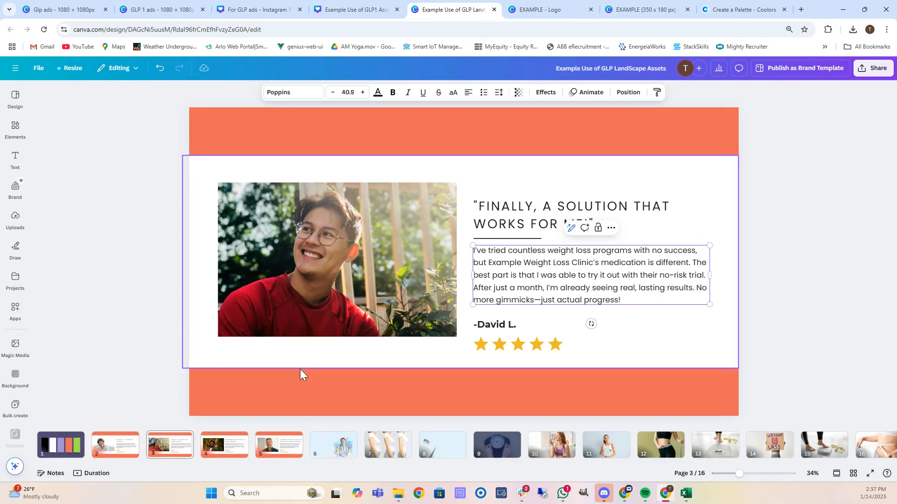
# Paste 'Example Weight Loss Clinic' over 'GLP-1 Demo Clinic' in the page 4 and 5 testimonials.
pyautogui.click(220, 449)
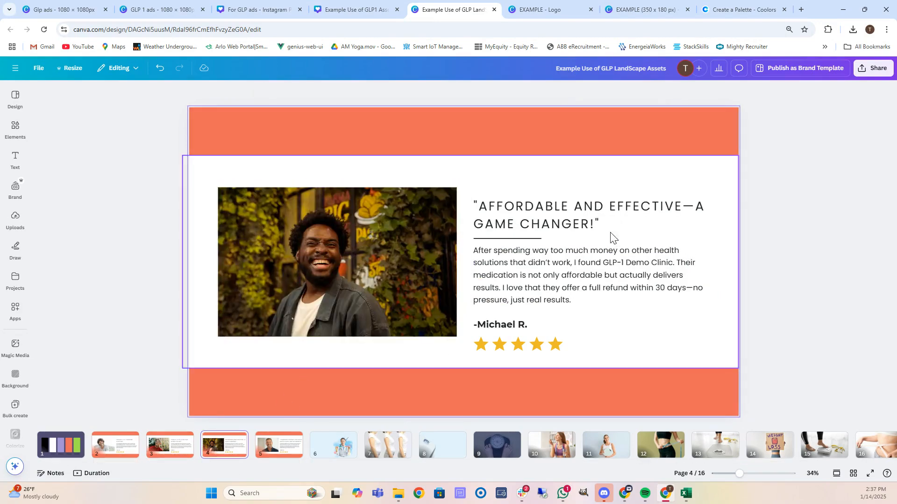
pyautogui.click(613, 263)
pyautogui.doubleClick(612, 263)
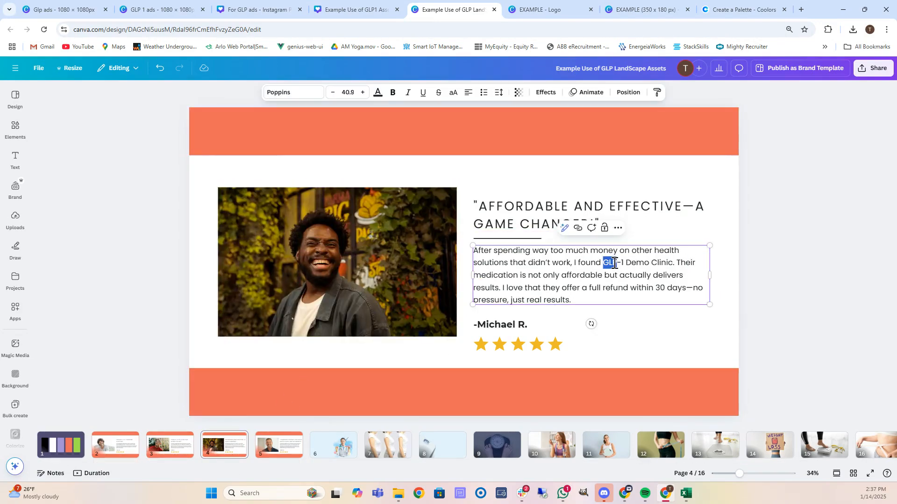
pyautogui.keyDown('shift'); pyautogui.click(671, 263); pyautogui.keyUp('shift')
pyautogui.hotkey('ctrl', 'v')
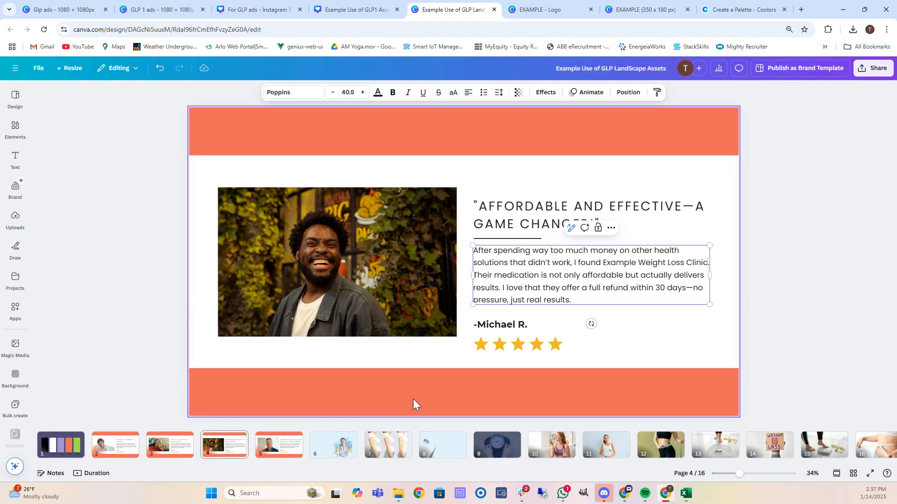
pyautogui.click(280, 445)
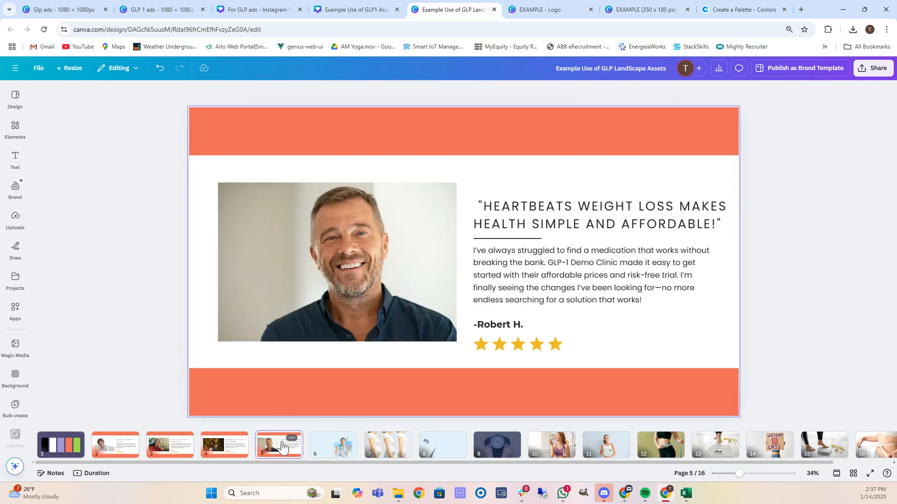
pyautogui.click(559, 266)
pyautogui.click(556, 264)
pyautogui.moveTo(549, 263); pyautogui.dragTo(611, 262)
pyautogui.hotkey('ctrl', 'v')
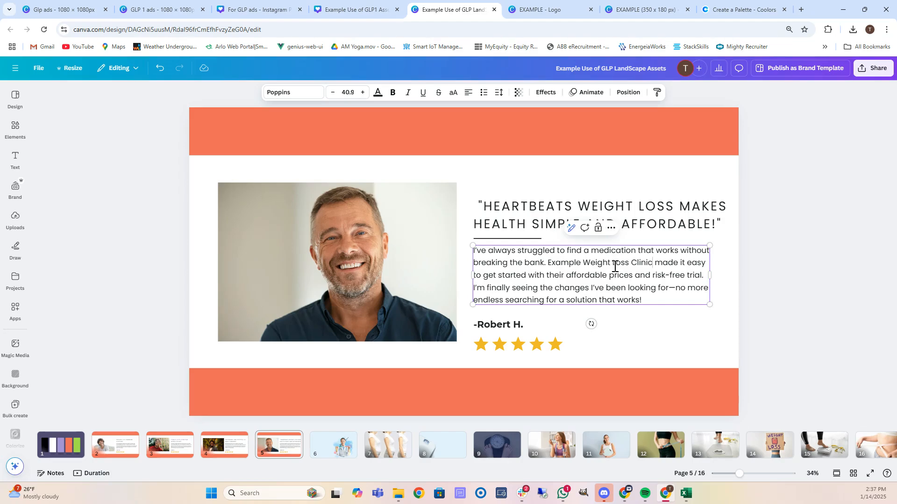
# On page 6, try a lavender background, then undo it.
pyautogui.click(333, 445)
pyautogui.click(284, 195)
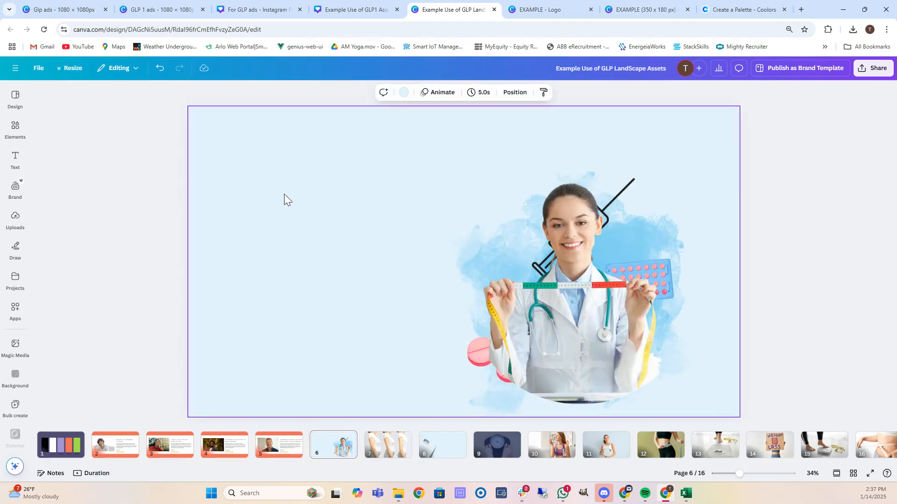
pyautogui.click(402, 93)
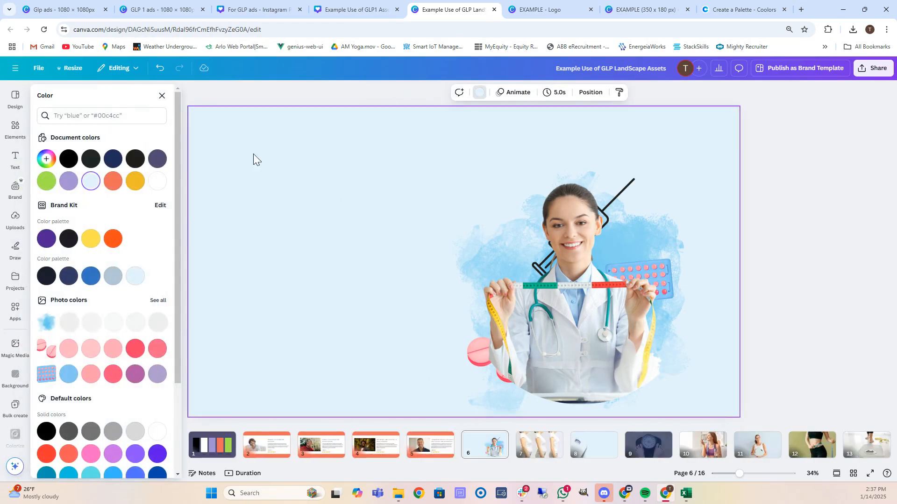
pyautogui.click(68, 181)
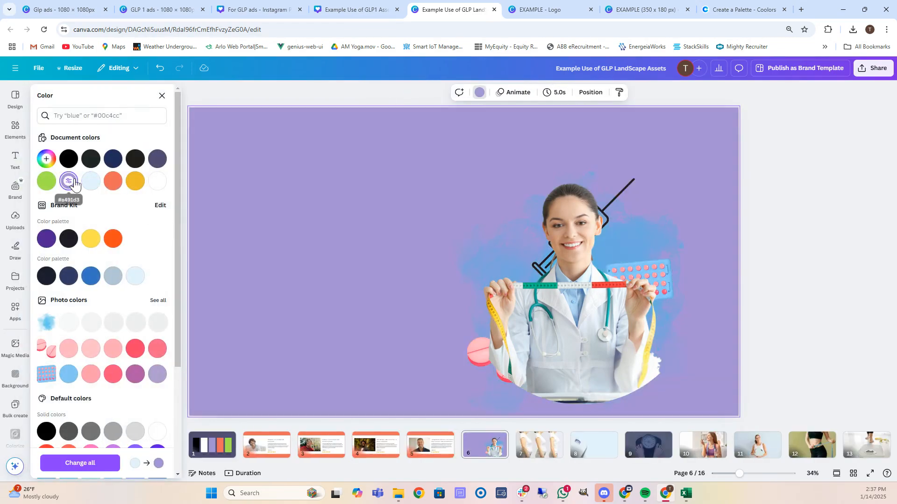
pyautogui.hotkey('ctrl', 'z')
# Open the doctor photo's Duotone Highlights picker and copy coral ED6A5A from Coolors.
pyautogui.click(461, 222)
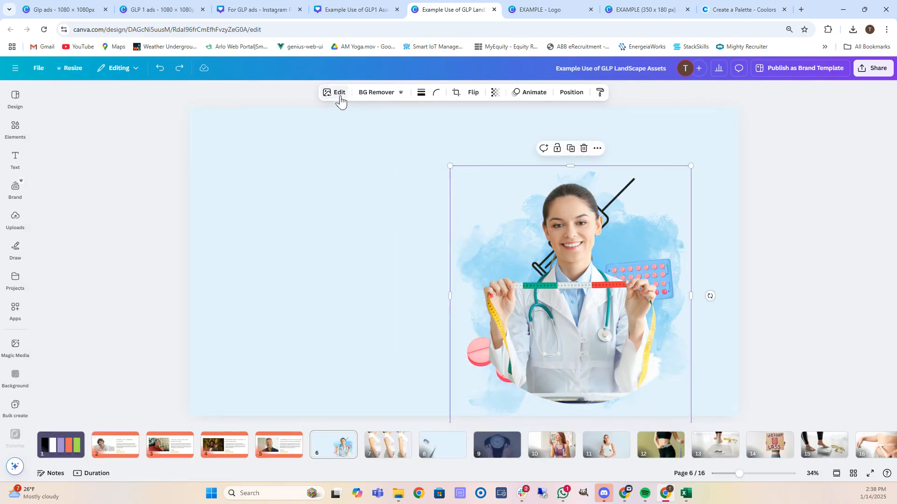
pyautogui.click(339, 99)
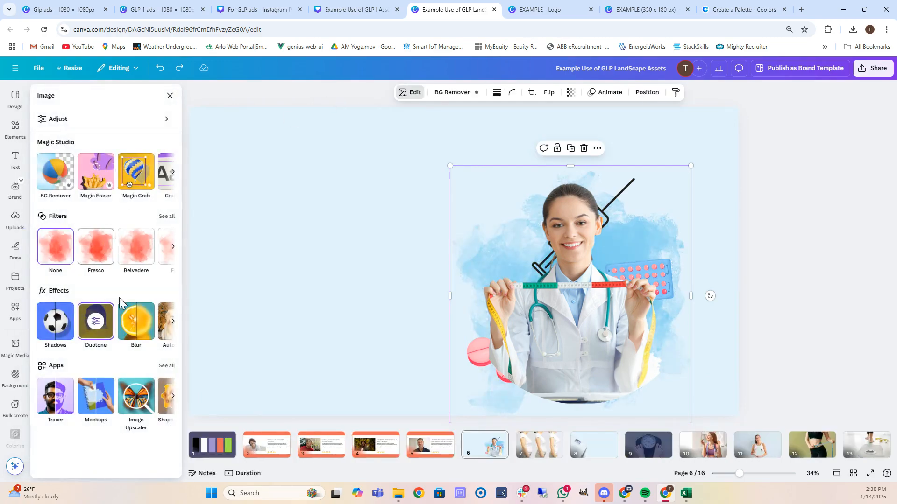
pyautogui.click(96, 322)
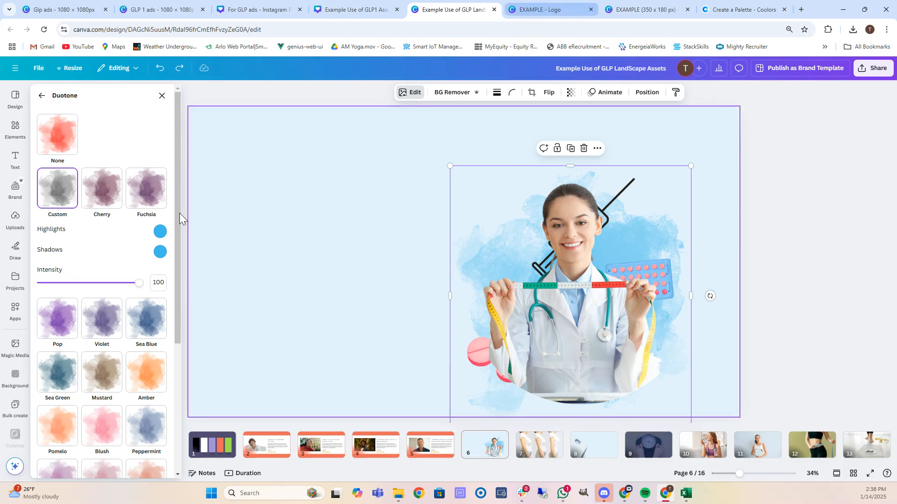
pyautogui.click(160, 232)
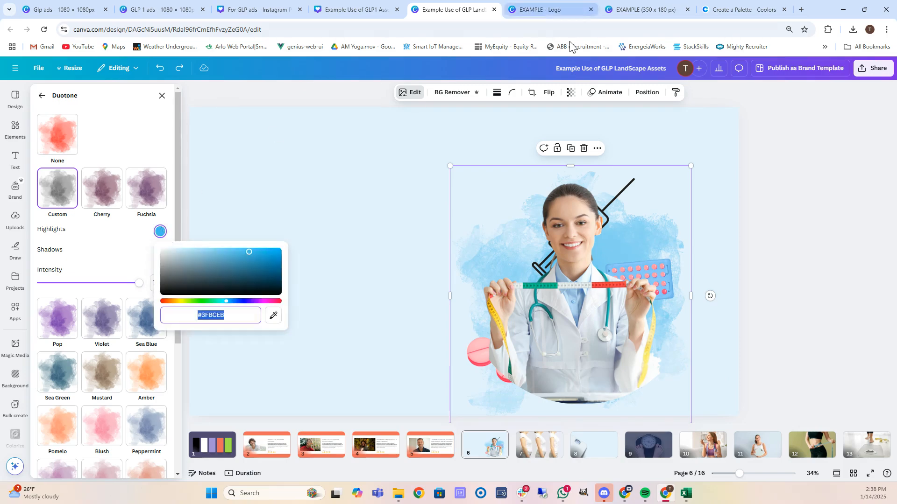
pyautogui.click(726, 6)
pyautogui.click(631, 421)
pyautogui.hotkey('ctrl', 'c')
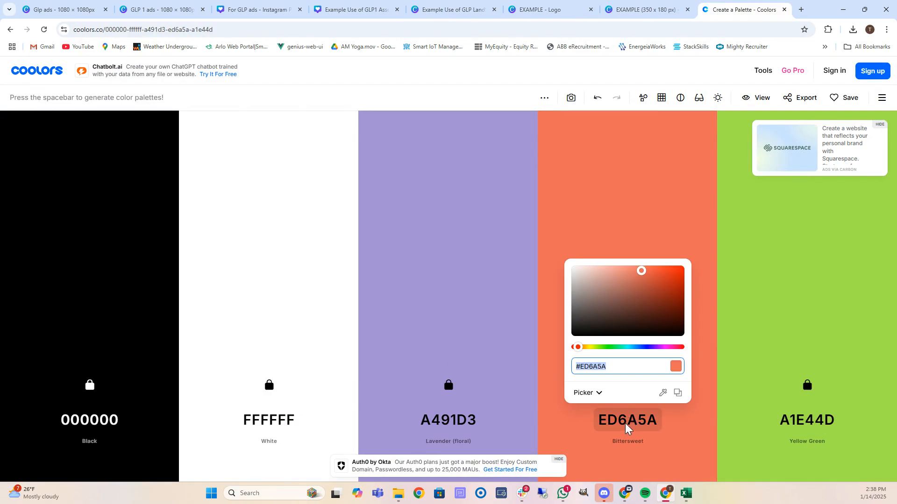
# Set ED6A5A as both Duotone Highlights and Shadows on the doctor photo, then pick a lavender page background.
pyautogui.click(448, 9)
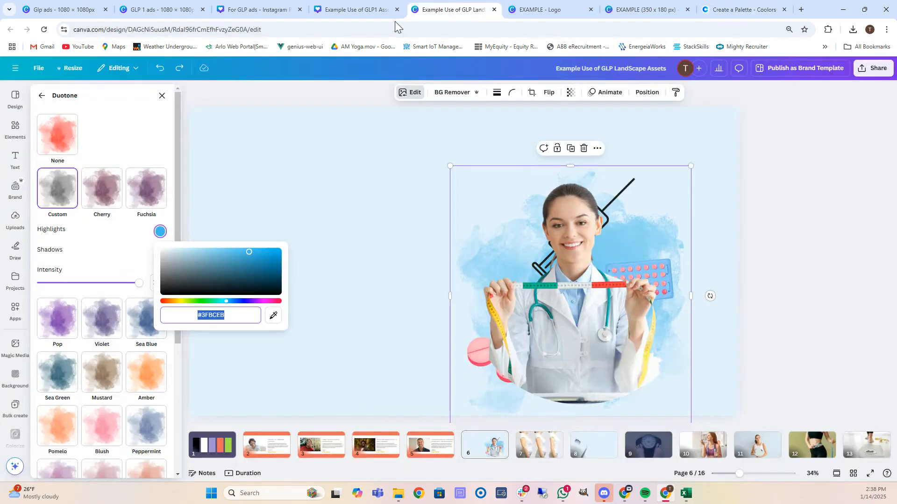
pyautogui.hotkey('ctrl', 'v')
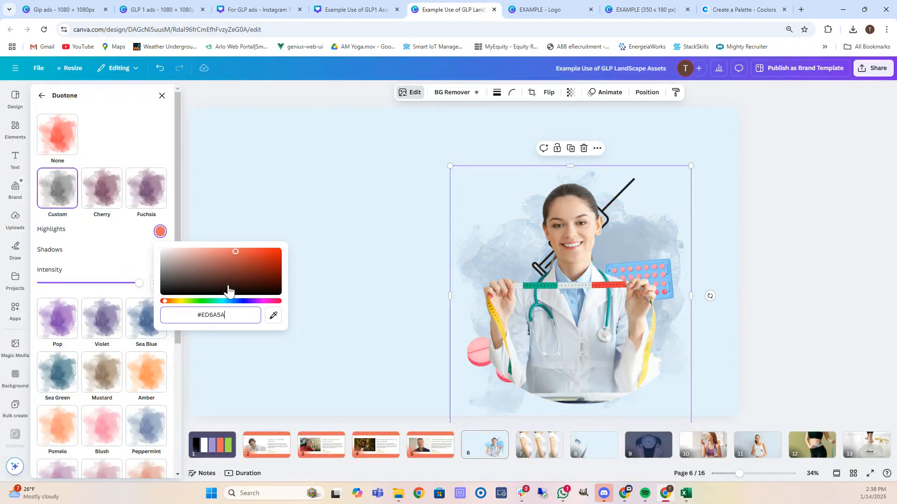
pyautogui.click(135, 257)
pyautogui.click(160, 252)
pyautogui.write('ED6A5A')
pyautogui.click(281, 180)
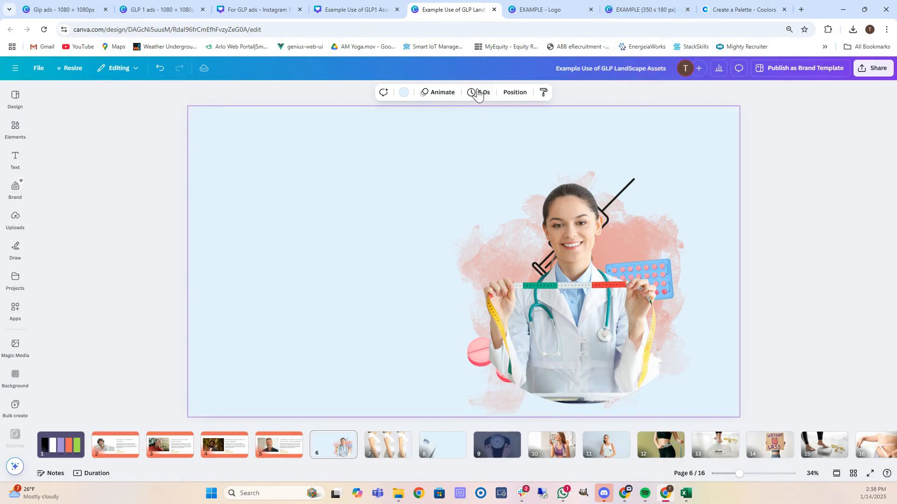
pyautogui.click(430, 93)
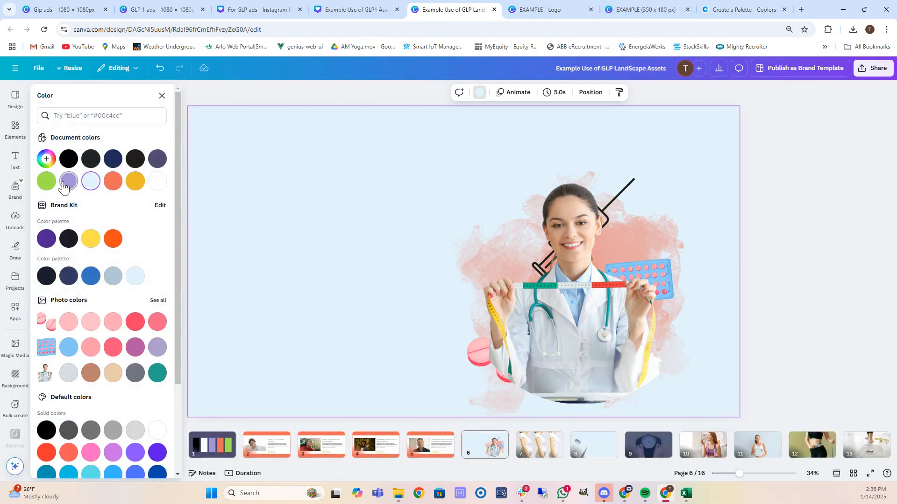
pyautogui.click(68, 181)
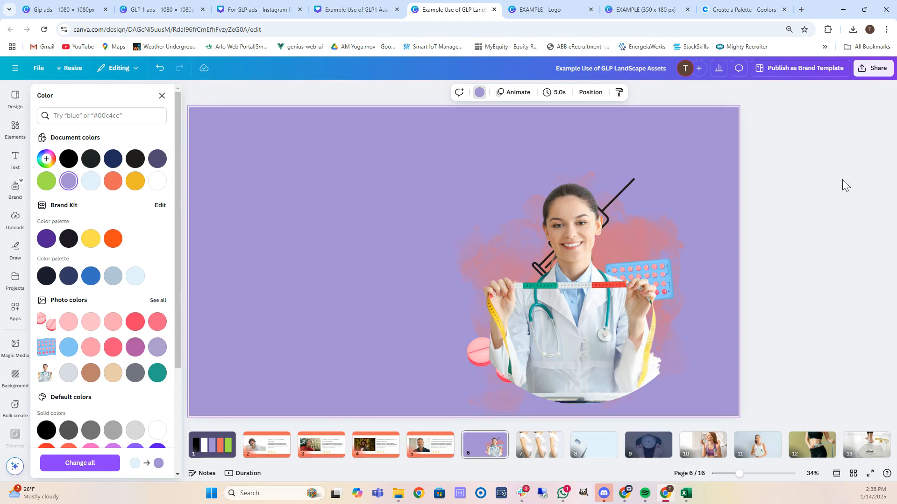
# Go to page 8 and shrink the scale photo.
pyautogui.click(545, 444)
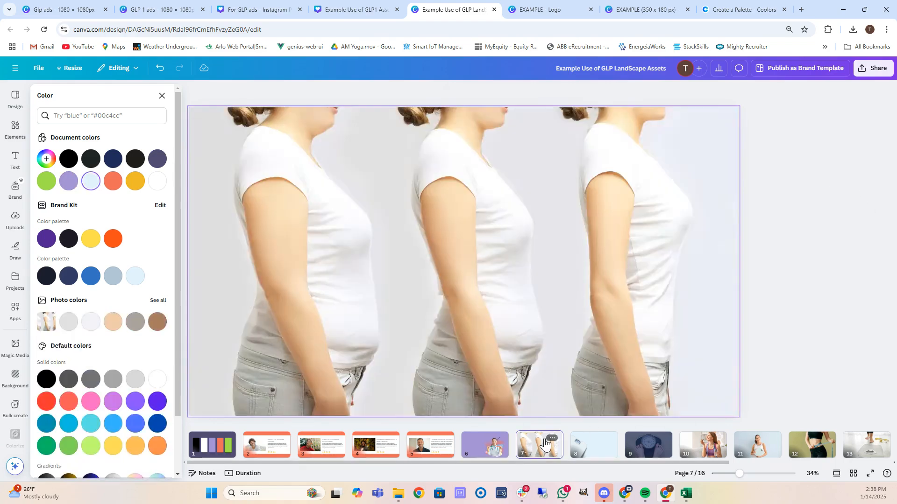
pyautogui.click(592, 446)
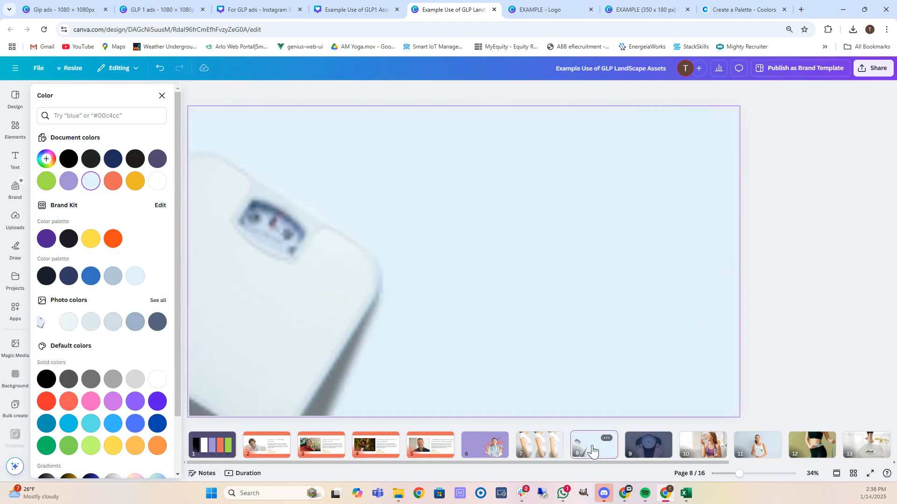
pyautogui.click(630, 172)
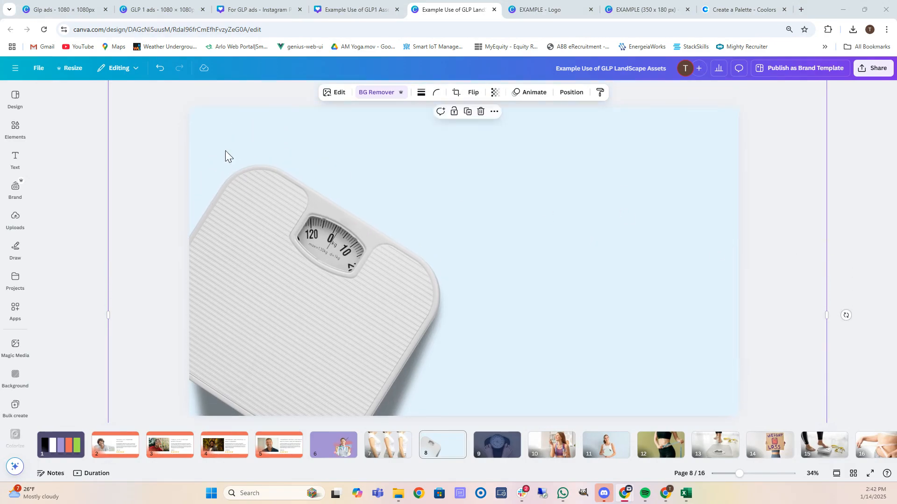
pyautogui.click(99, 161)
pyautogui.click(356, 134)
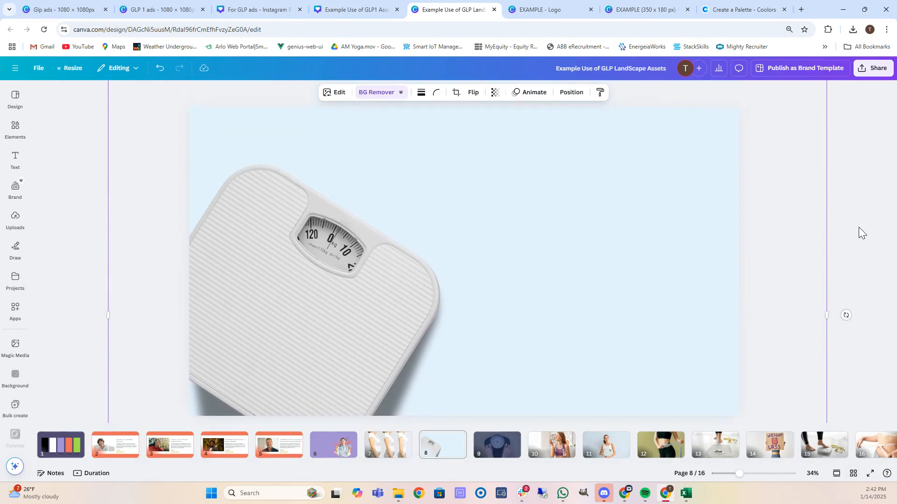
pyautogui.scroll(3, 859, 227)
pyautogui.scroll(-4, 859, 227)
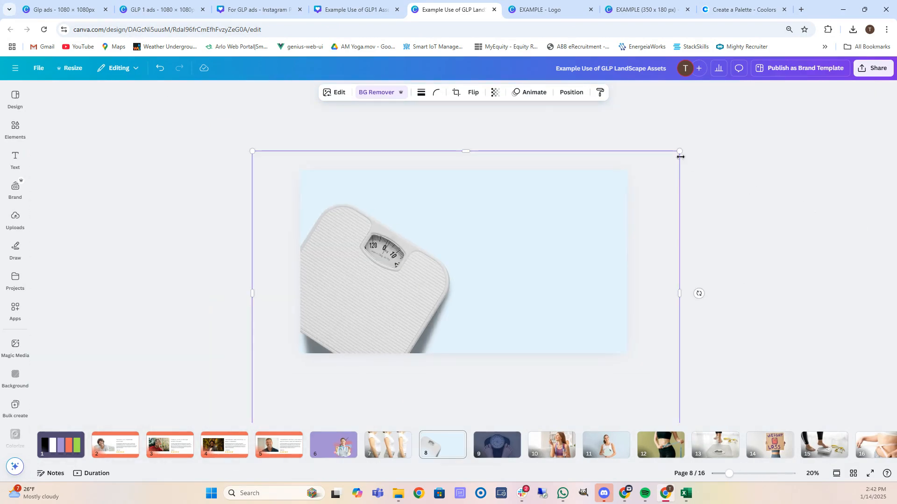
pyautogui.moveTo(678, 150); pyautogui.dragTo(590, 183)
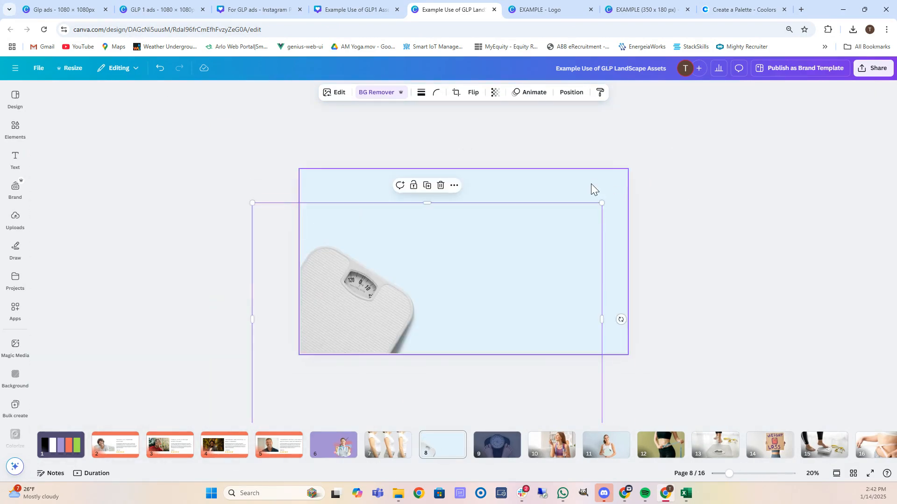
# Make the page 8 background lavender.
pyautogui.click(590, 184)
pyautogui.click(403, 93)
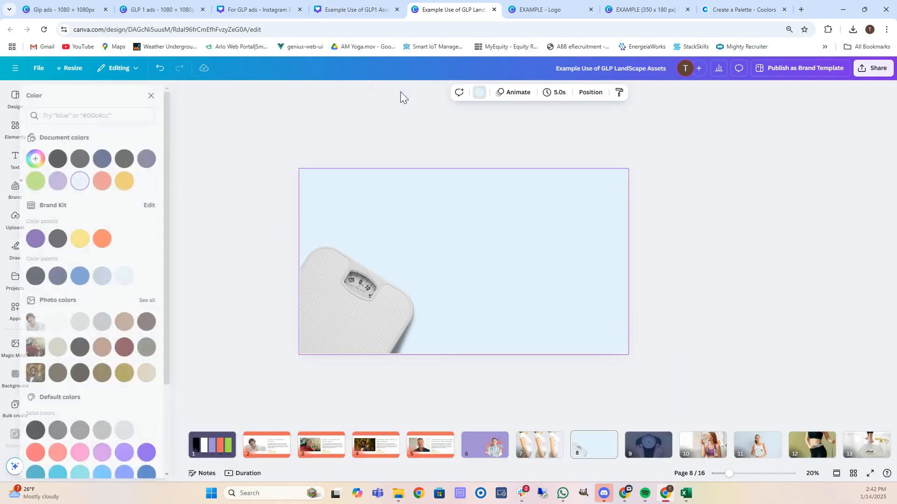
pyautogui.click(69, 182)
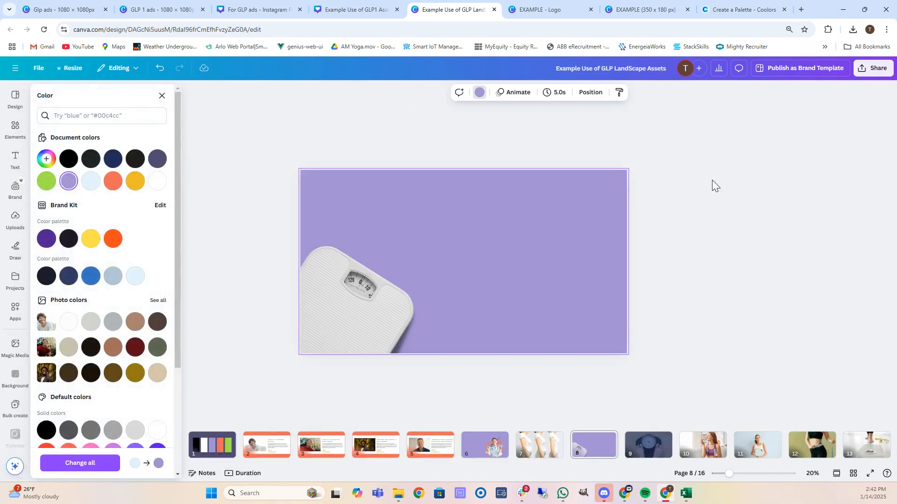
# Enlarge the scale photo back into its corner.
pyautogui.click(405, 301)
pyautogui.scroll(2, 621, 207)
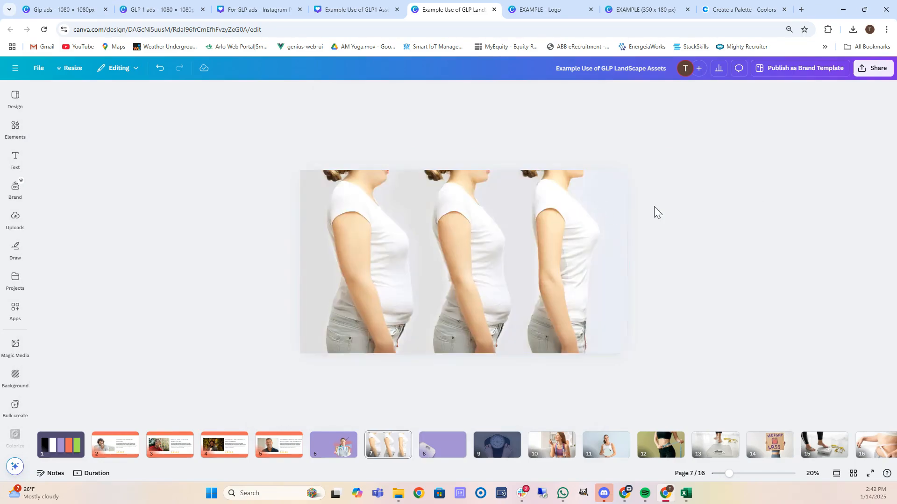
pyautogui.click(439, 445)
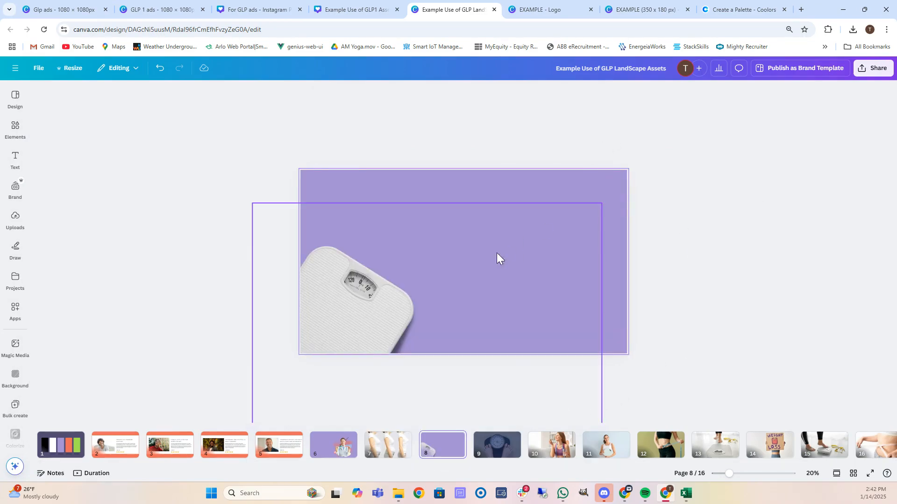
pyautogui.click(449, 270)
pyautogui.moveTo(602, 203); pyautogui.dragTo(681, 149)
pyautogui.click(789, 191)
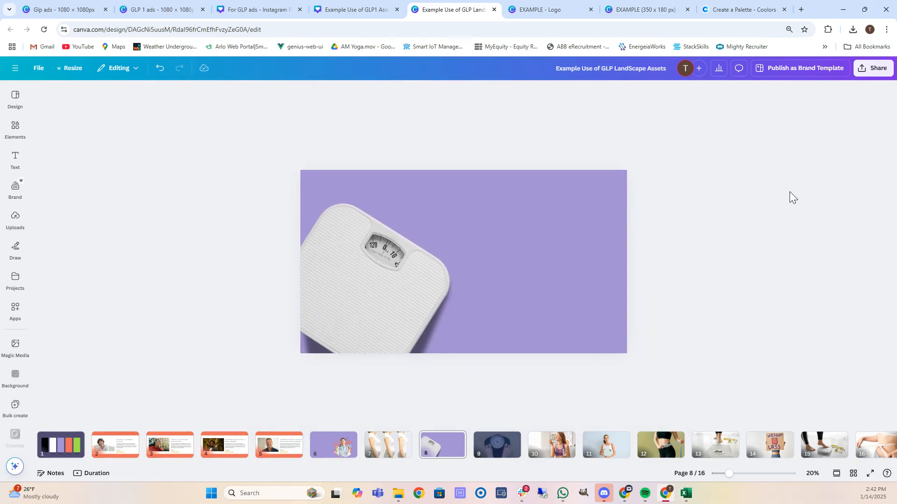
# Compare orange and lavender overlays on the page 9 scale photo, settling on lavender #a491d3.
pyautogui.click(504, 442)
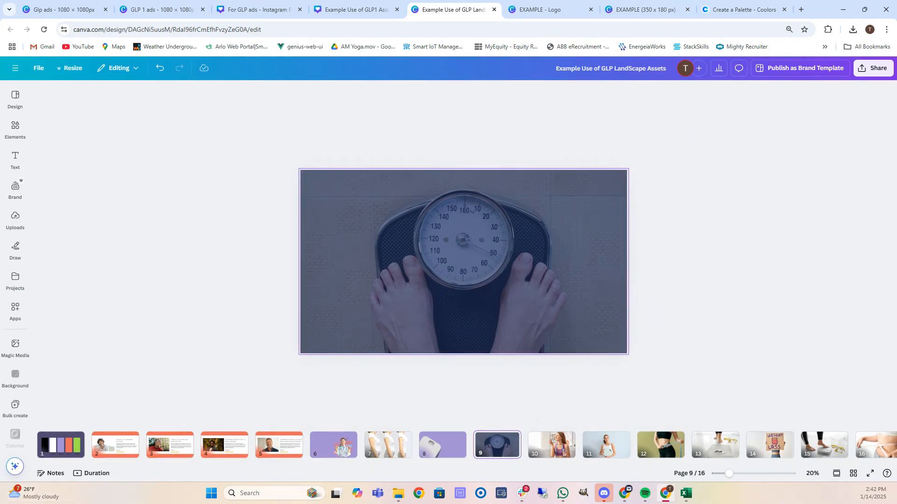
pyautogui.click(323, 302)
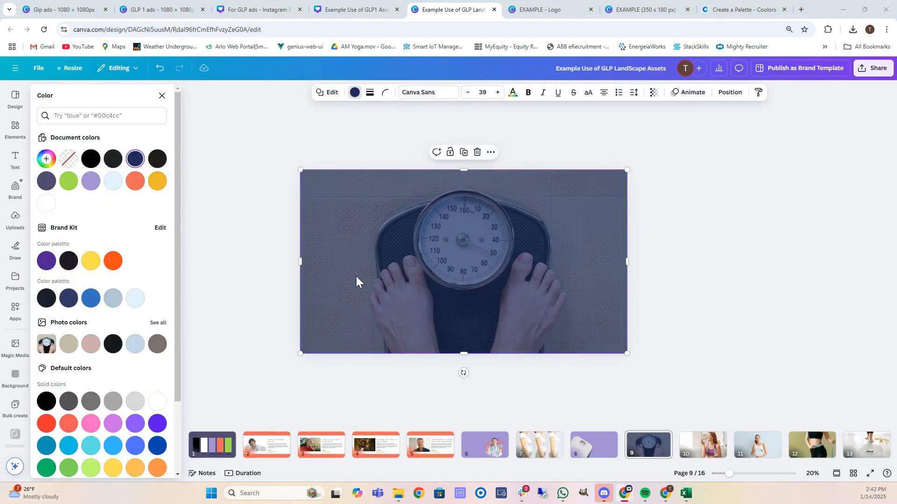
pyautogui.click(135, 181)
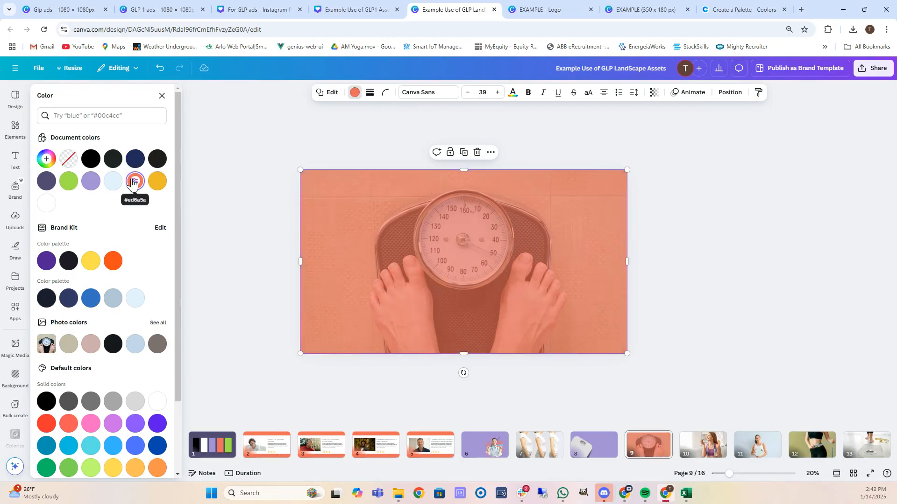
pyautogui.click(91, 182)
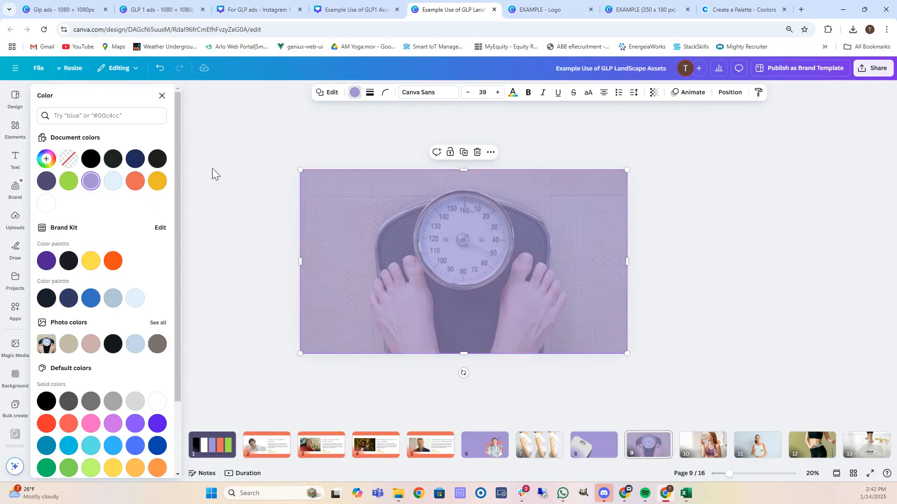
pyautogui.click(136, 184)
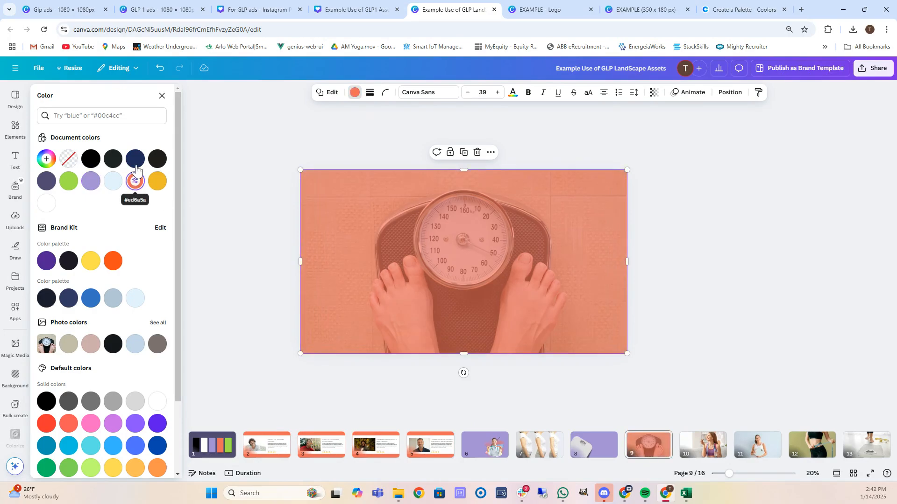
pyautogui.click(91, 186)
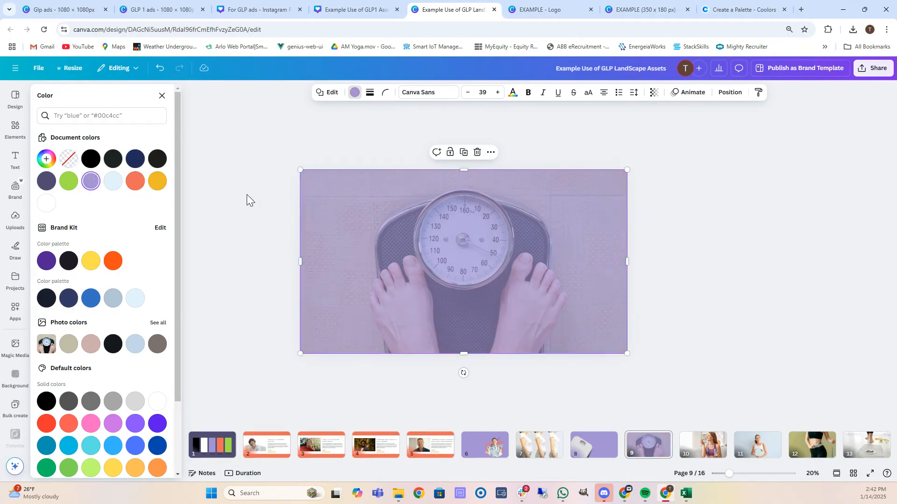
pyautogui.press('Escape')
# On page 11, detach the woman-with-scale photo from the page background.
pyautogui.click(558, 443)
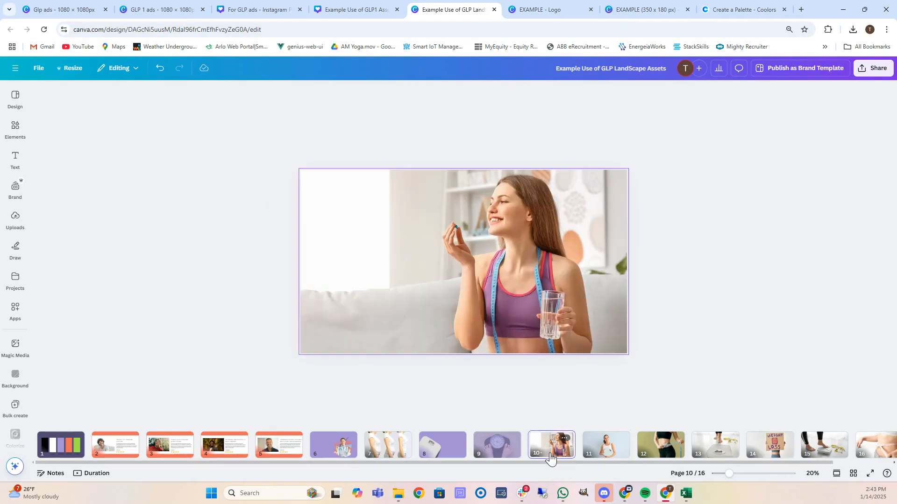
pyautogui.click(610, 454)
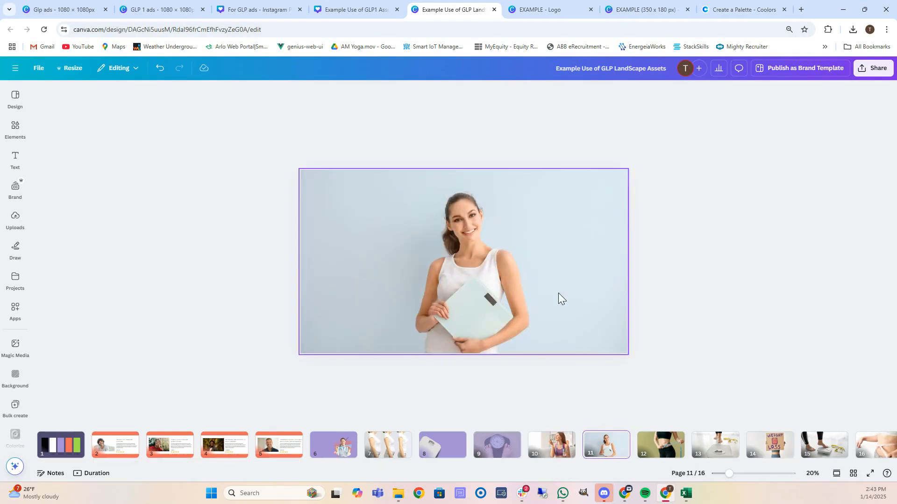
pyautogui.click(559, 282)
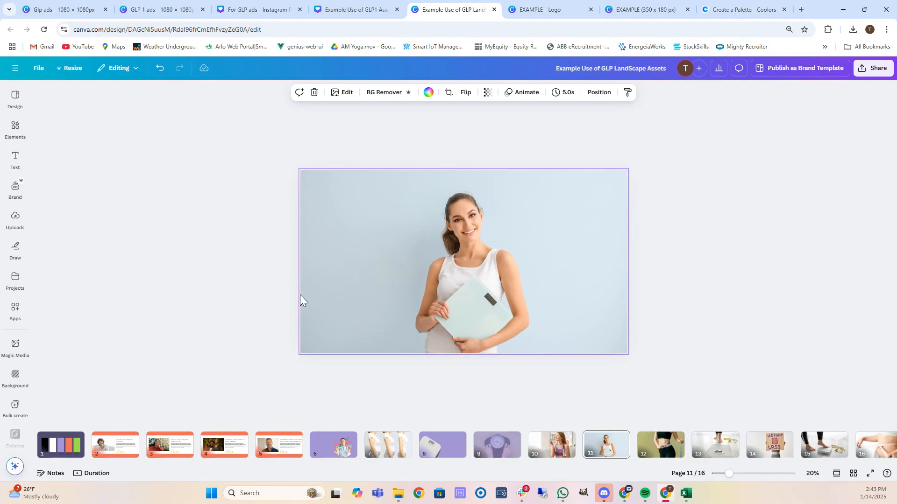
pyautogui.moveTo(419, 268); pyautogui.dragTo(394, 279)
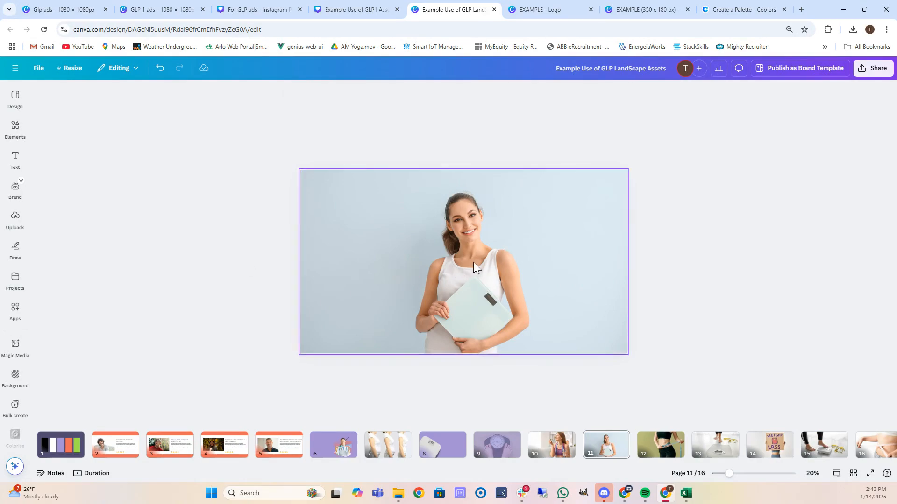
pyautogui.click(462, 253)
pyautogui.rightClick(470, 256)
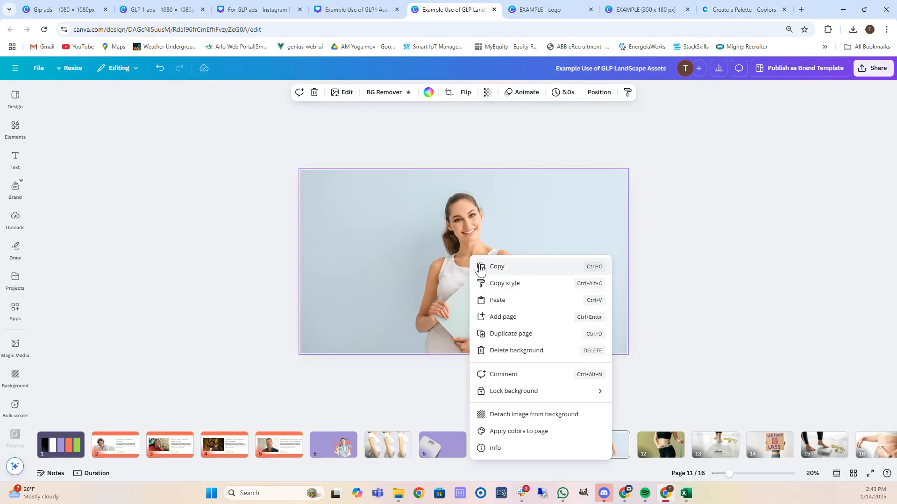
pyautogui.click(532, 414)
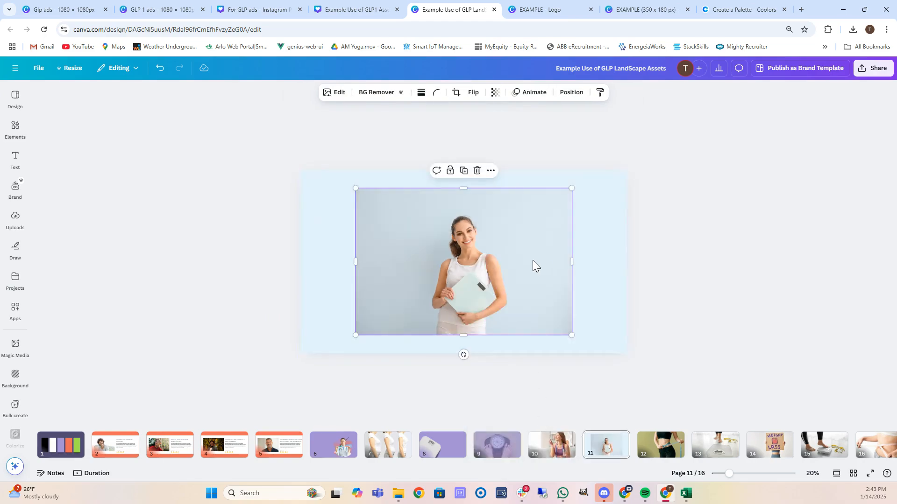
pyautogui.moveTo(532, 260); pyautogui.dragTo(503, 264)
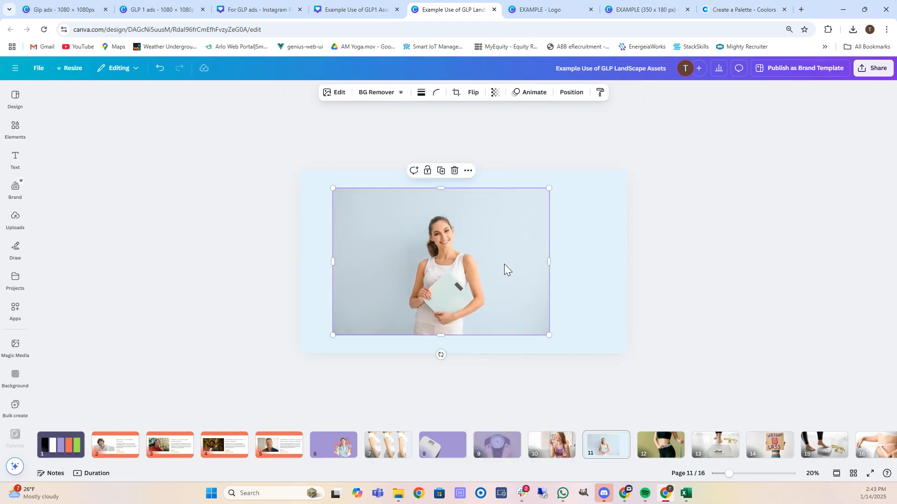
# Remove the photo's backdrop with BG Remover and set the page background to lavender.
pyautogui.click(339, 94)
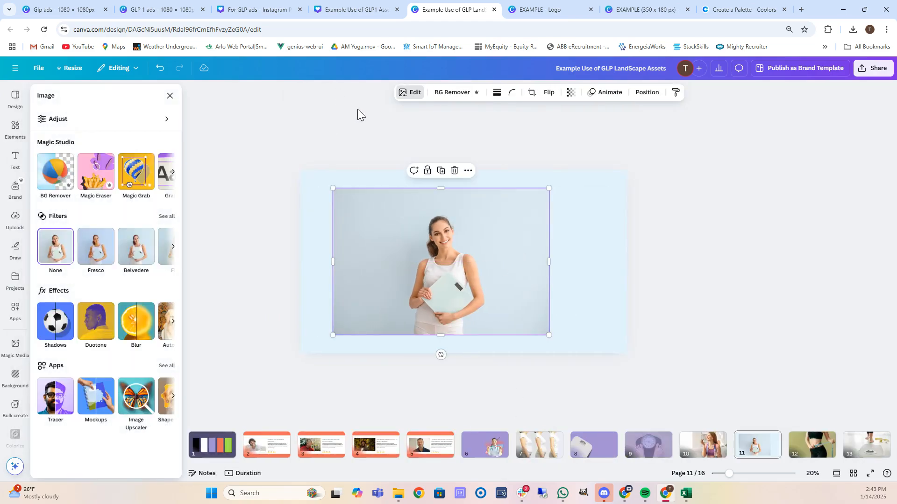
pyautogui.click(443, 92)
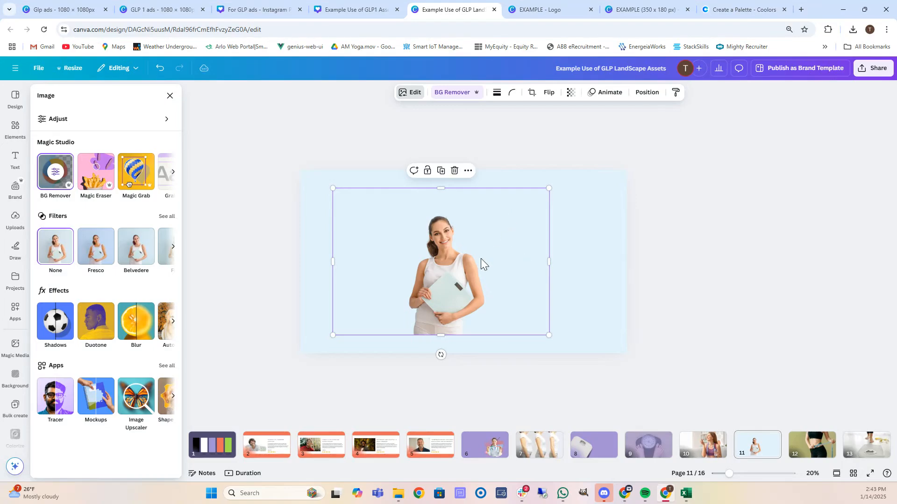
pyautogui.click(592, 240)
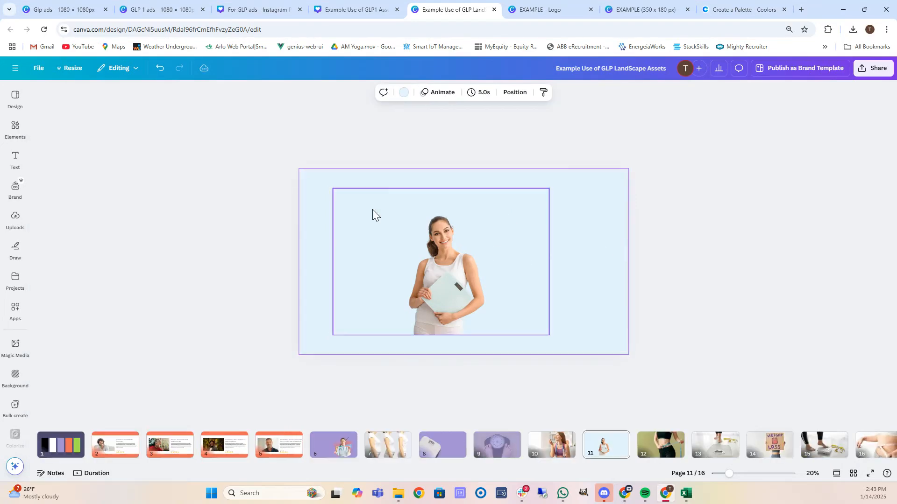
pyautogui.click(405, 93)
pyautogui.click(50, 187)
# Move and enlarge the cut-out photo to fill the page height.
pyautogui.moveTo(456, 282); pyautogui.dragTo(454, 305)
pyautogui.moveTo(547, 214); pyautogui.dragTo(631, 156)
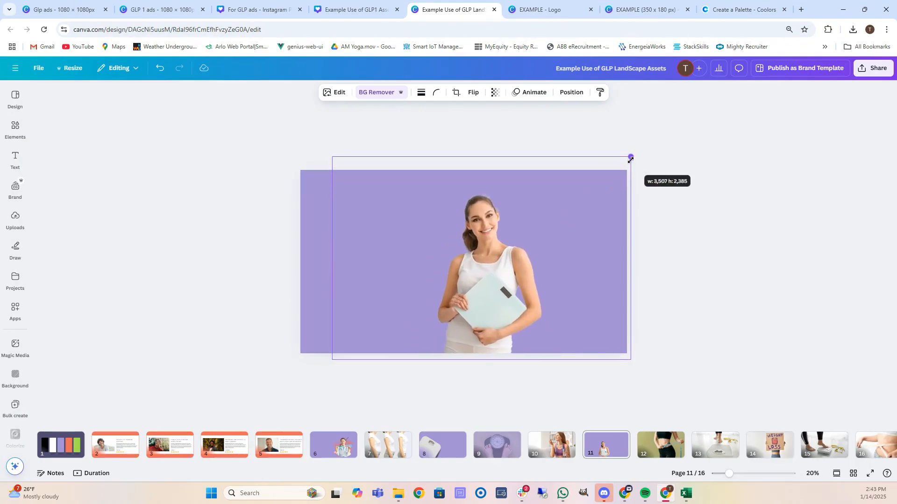
pyautogui.moveTo(542, 298); pyautogui.dragTo(523, 294)
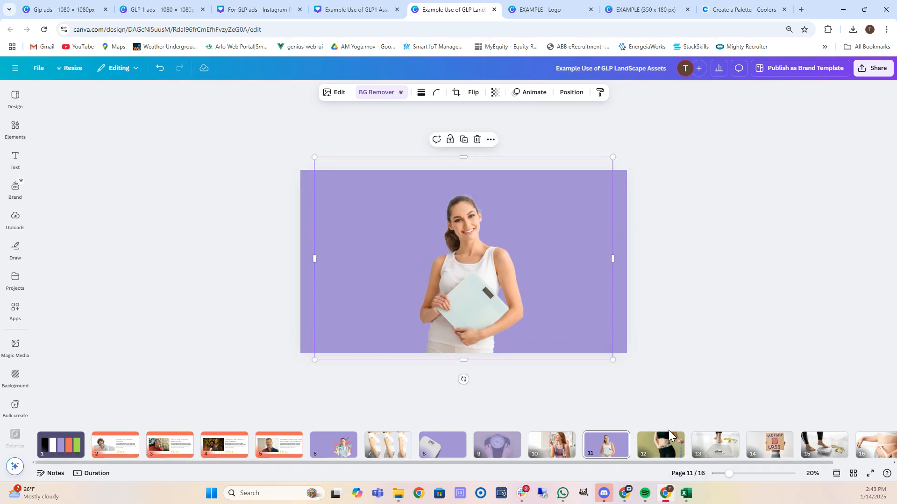
pyautogui.click(652, 452)
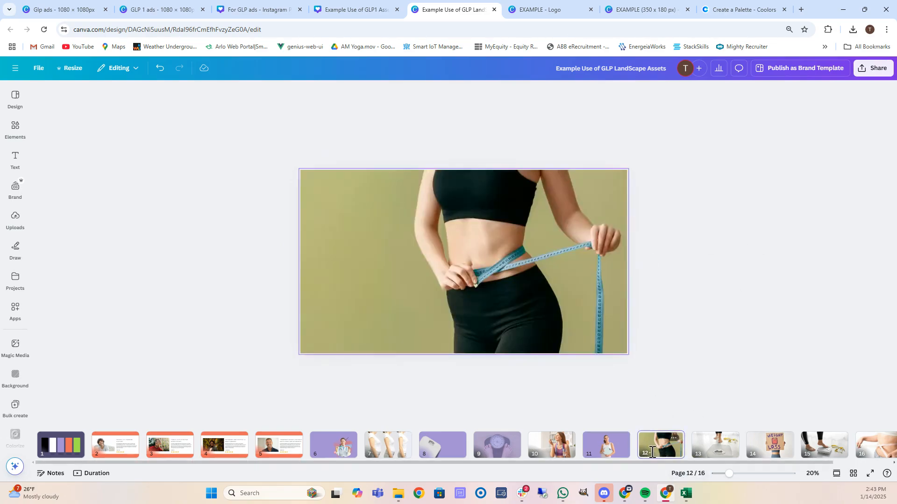
# Detach the page 12 waist-measuring photo and remove its olive backdrop.
pyautogui.click(505, 271)
pyautogui.rightClick(481, 262)
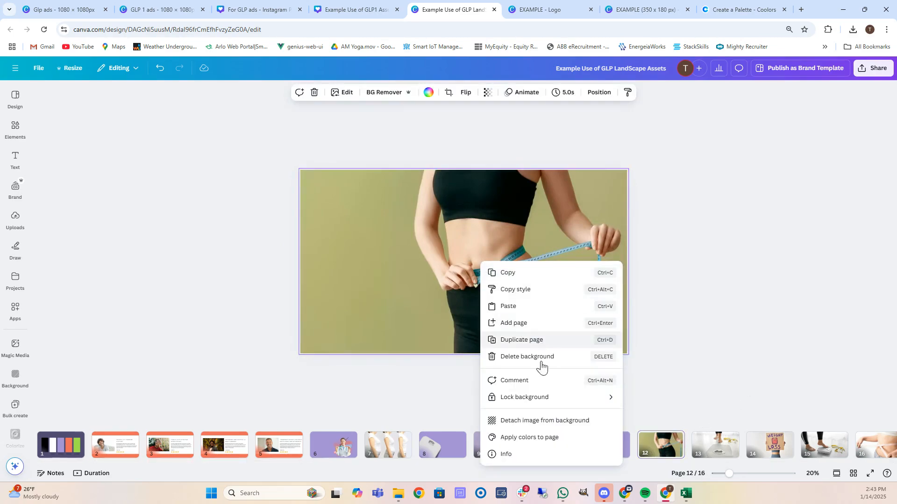
pyautogui.click(546, 420)
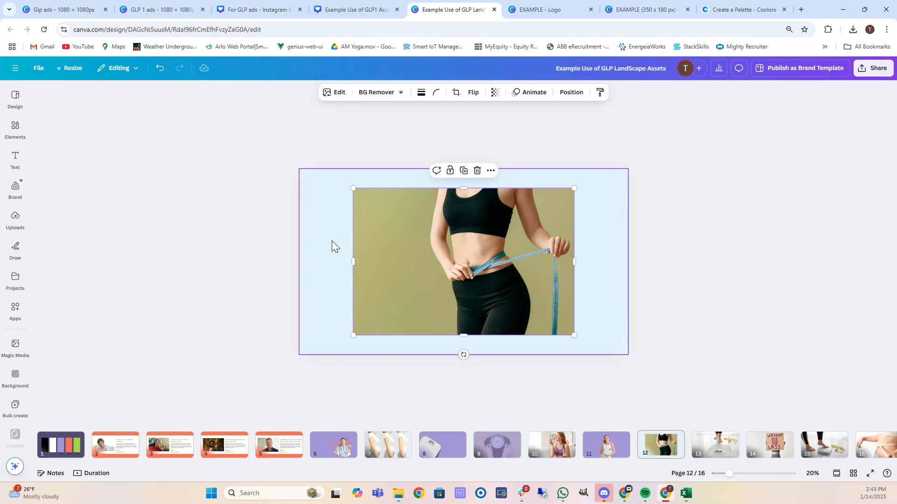
pyautogui.click(371, 92)
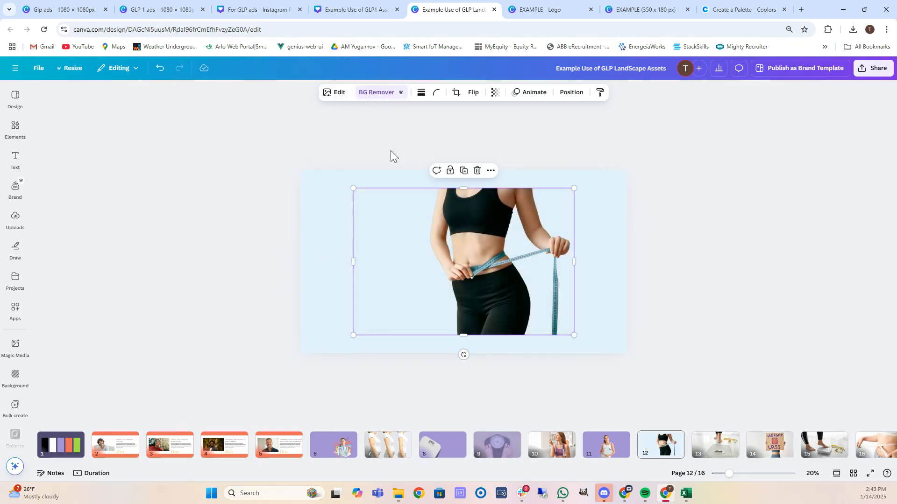
# Set the page 12 background to coral #ed6a5a.
pyautogui.click(330, 222)
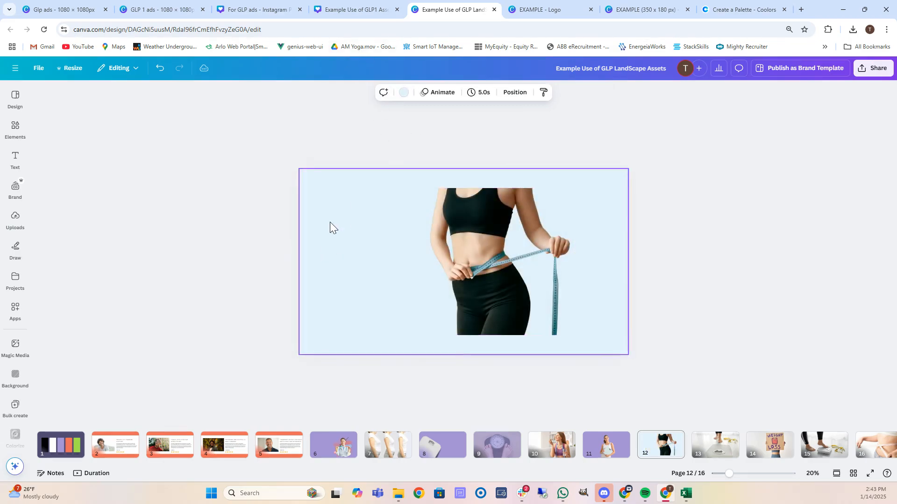
pyautogui.click(405, 93)
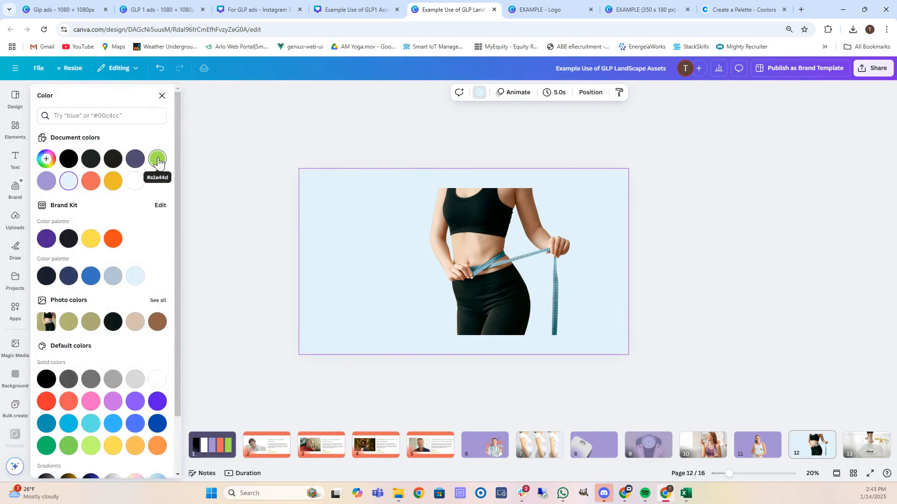
pyautogui.click(91, 182)
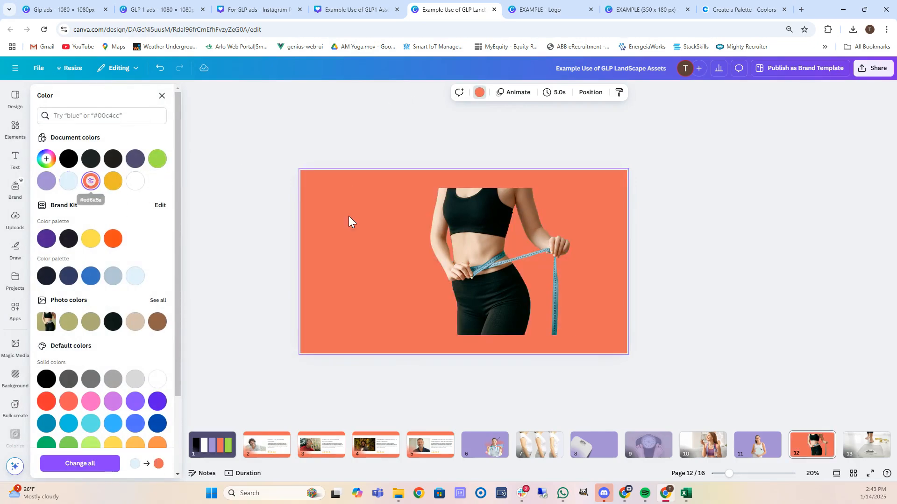
# Move and enlarge the cut-out tape-measure photo.
pyautogui.moveTo(531, 265); pyautogui.dragTo(499, 280)
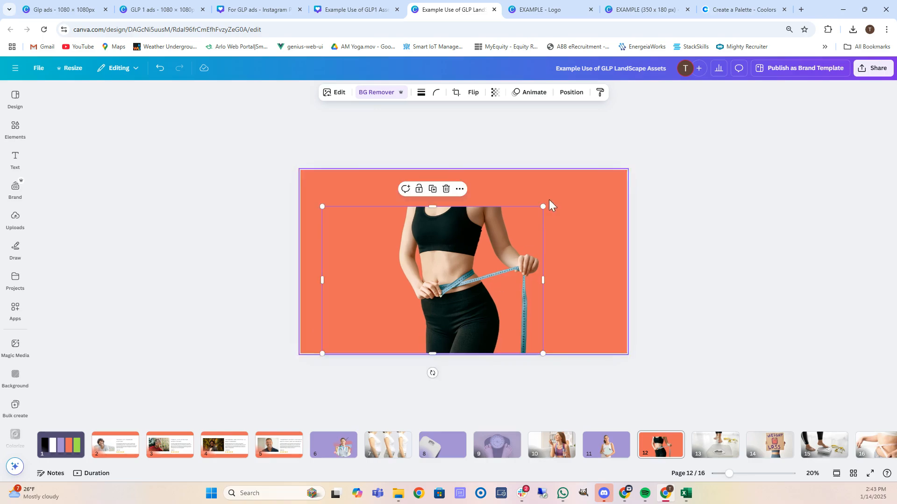
pyautogui.moveTo(540, 205); pyautogui.dragTo(593, 152)
pyautogui.moveTo(570, 216); pyautogui.dragTo(553, 223)
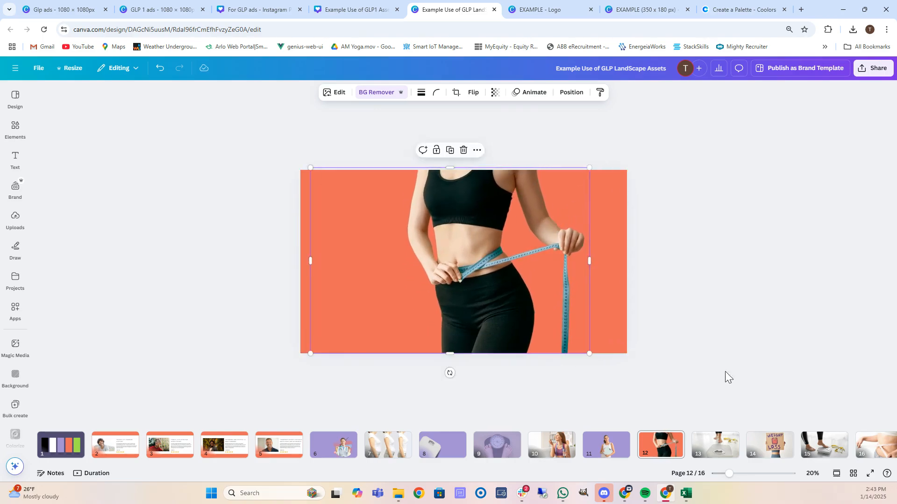
pyautogui.click(715, 444)
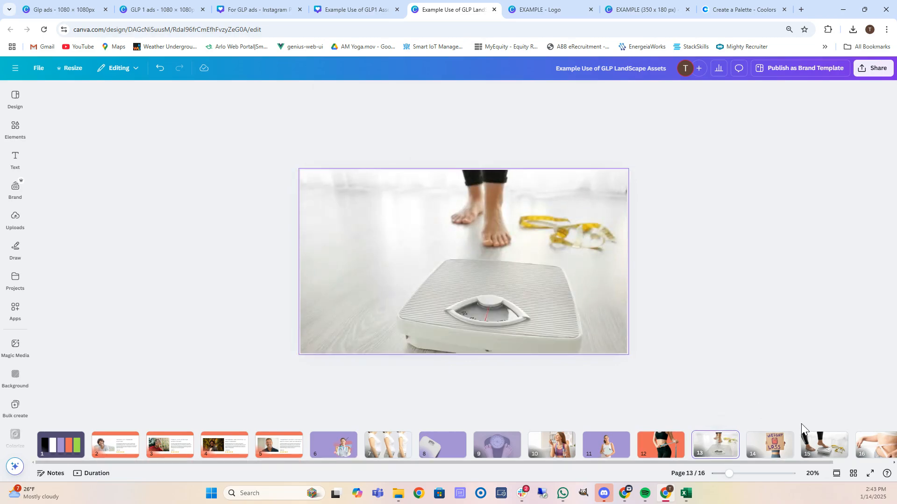
# Go to page 16 and open the context menu on its waist-measuring photo.
pyautogui.click(770, 443)
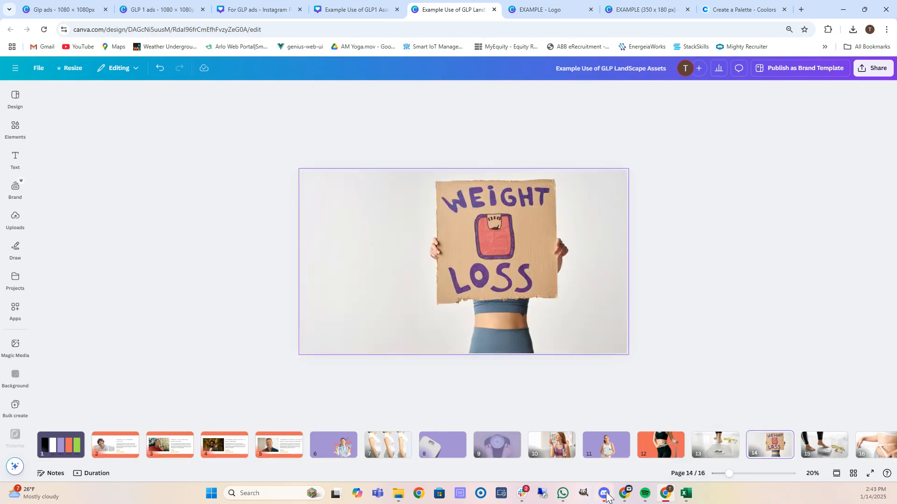
pyautogui.moveTo(577, 464); pyautogui.dragTo(640, 463)
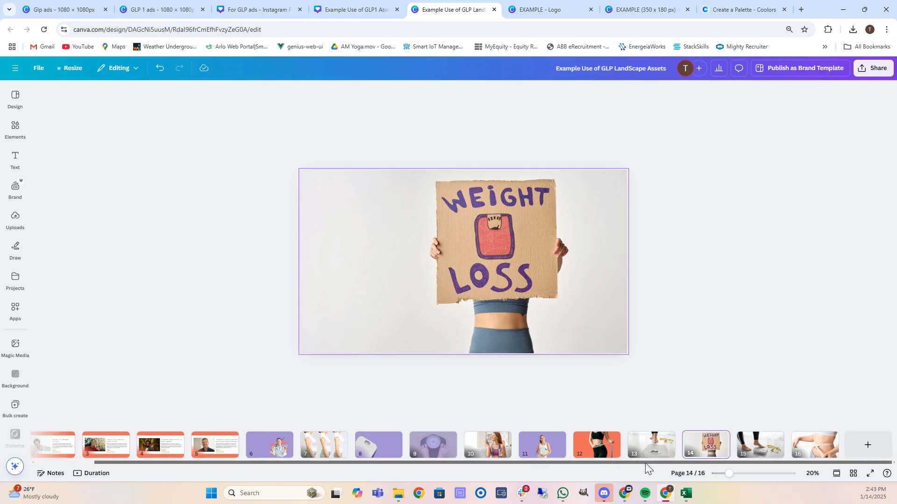
pyautogui.click(762, 448)
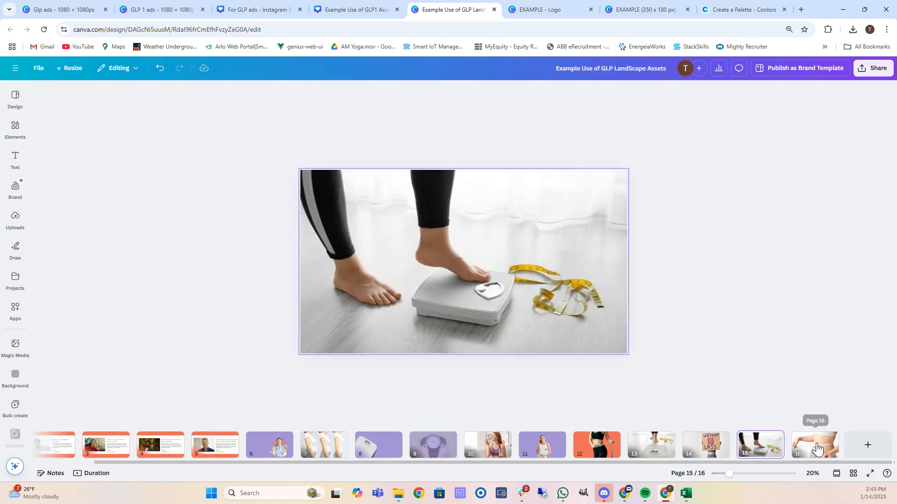
pyautogui.click(823, 449)
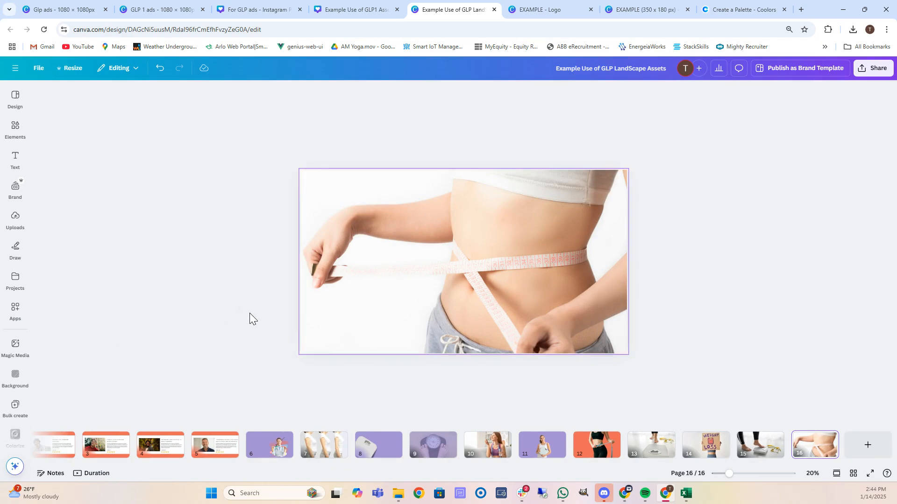
pyautogui.click(401, 308)
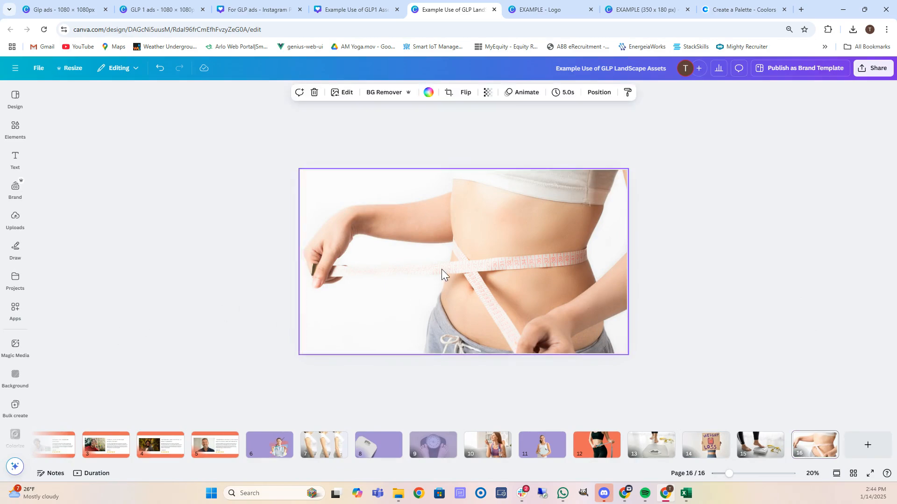
pyautogui.rightClick(413, 246)
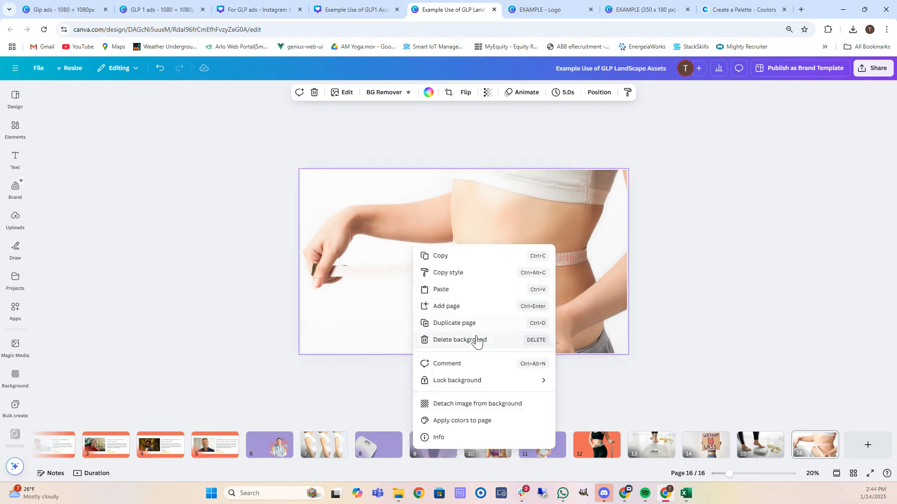
# Detach the waist photo, remove its white background, and make the page background lavender.
pyautogui.click(481, 405)
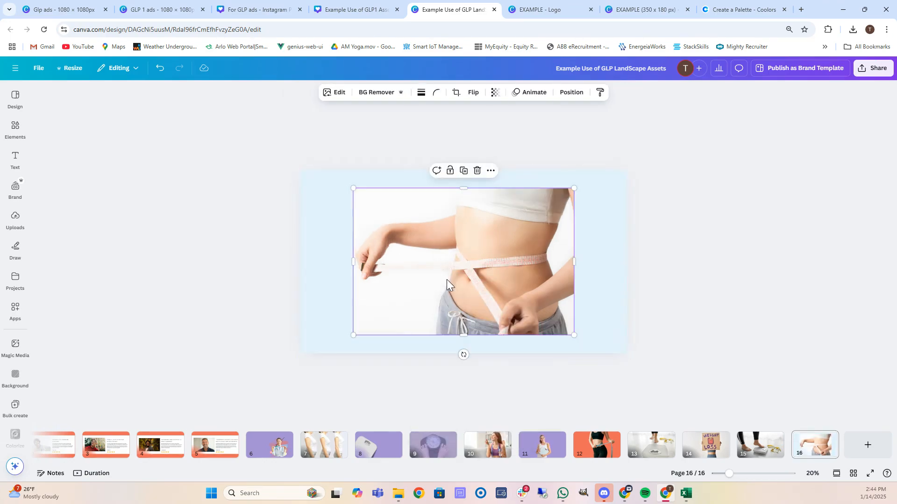
pyautogui.click(380, 93)
pyautogui.click(310, 226)
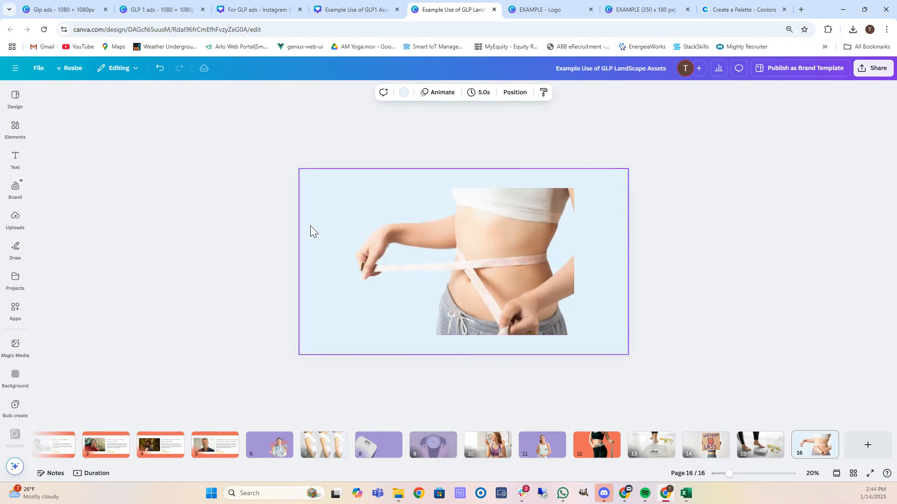
pyautogui.click(400, 92)
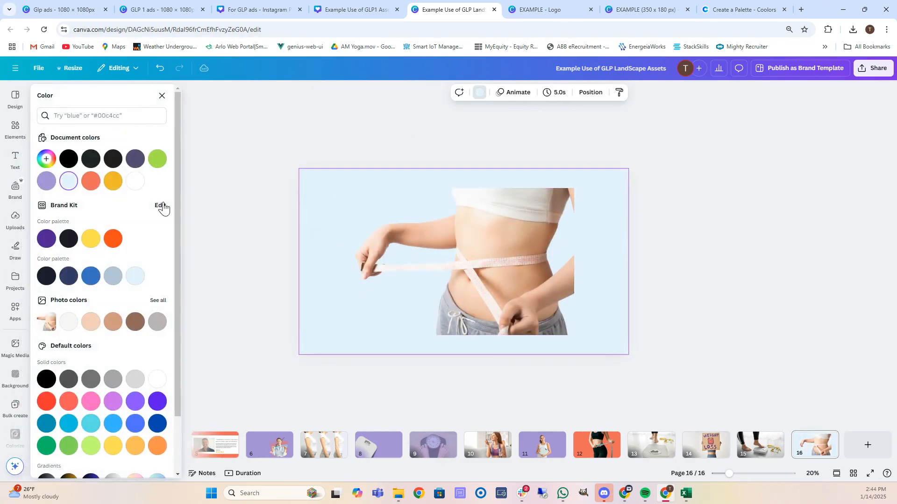
pyautogui.click(46, 190)
# Enlarge the cut-out photo and move it against the page's right edge.
pyautogui.click(537, 287)
pyautogui.moveTo(537, 287); pyautogui.dragTo(524, 299)
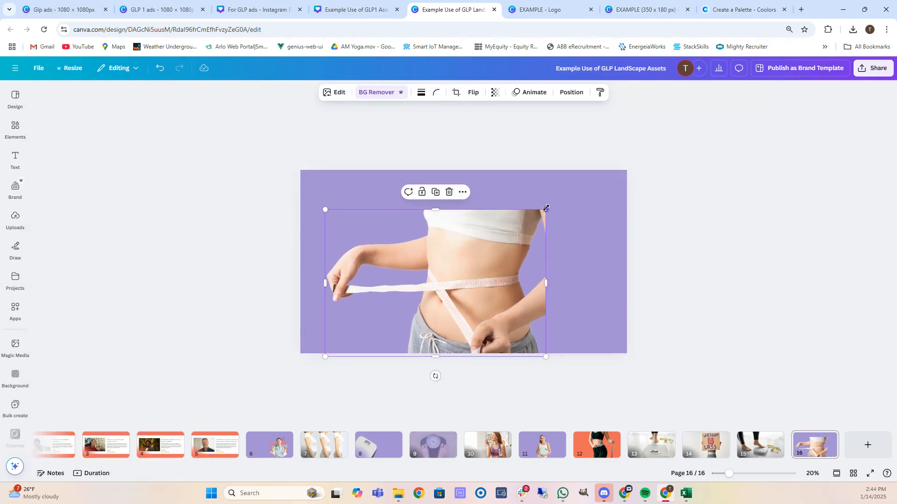
pyautogui.moveTo(549, 205); pyautogui.dragTo(600, 158)
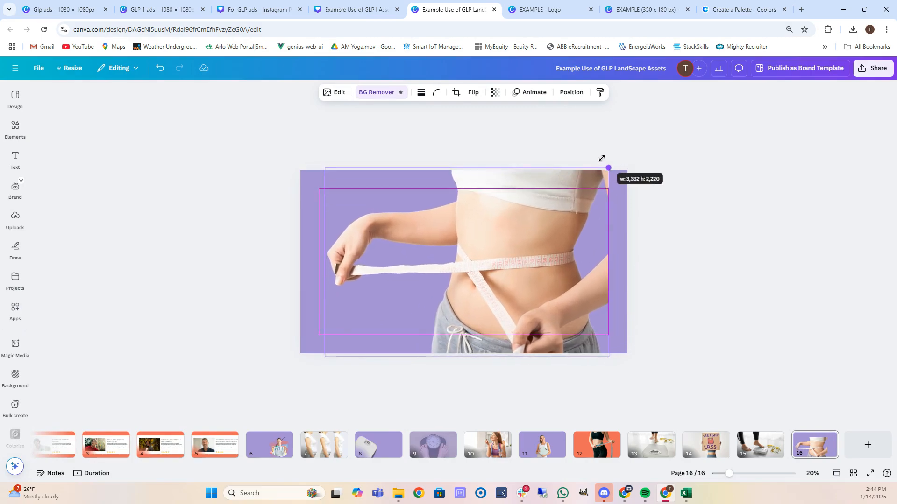
pyautogui.moveTo(553, 251); pyautogui.dragTo(568, 273)
pyautogui.click(697, 236)
pyautogui.click(782, 244)
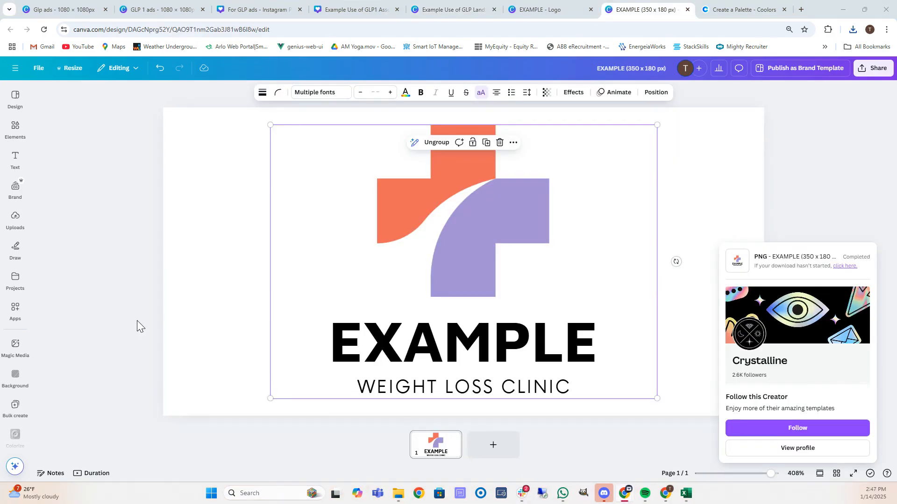
# Minimize the Canva window to reveal the Digilign dashboard.
pyautogui.click(840, 12)
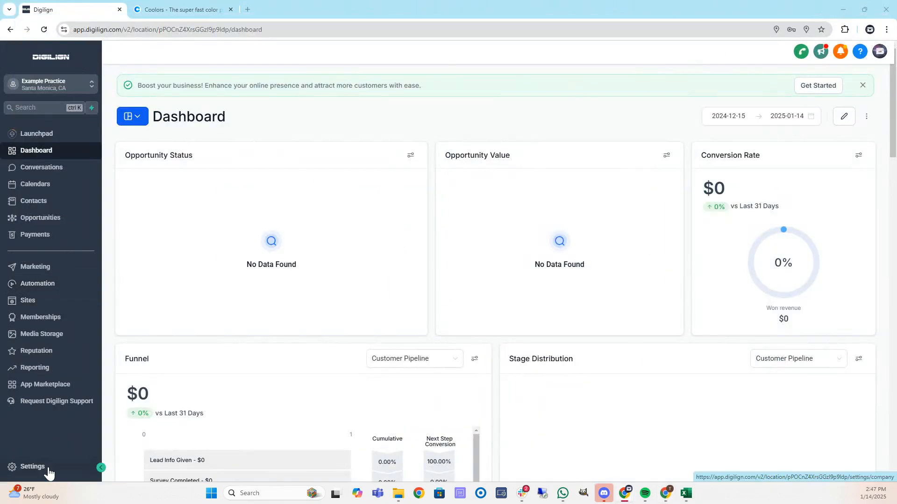
# Open the business profile settings and enter examplepractice.com as the branded domain.
pyautogui.click(31, 466)
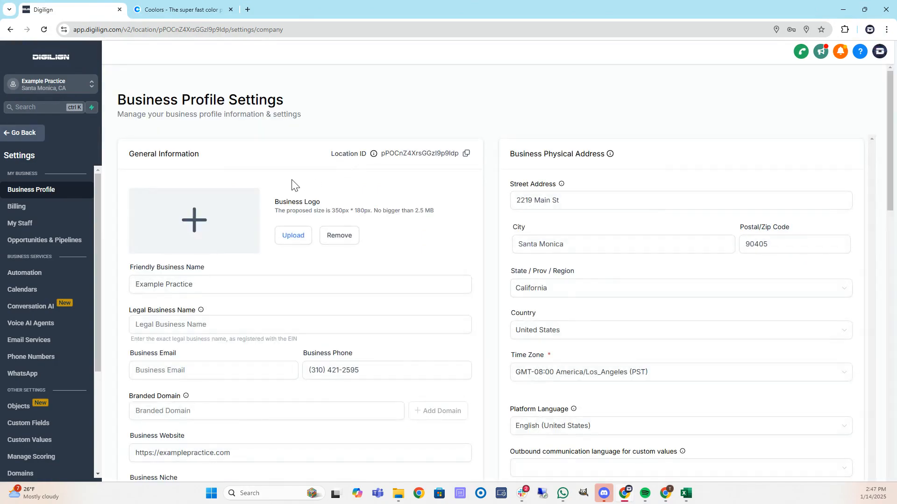
pyautogui.scroll(-1, 286, 187)
pyautogui.click(236, 238)
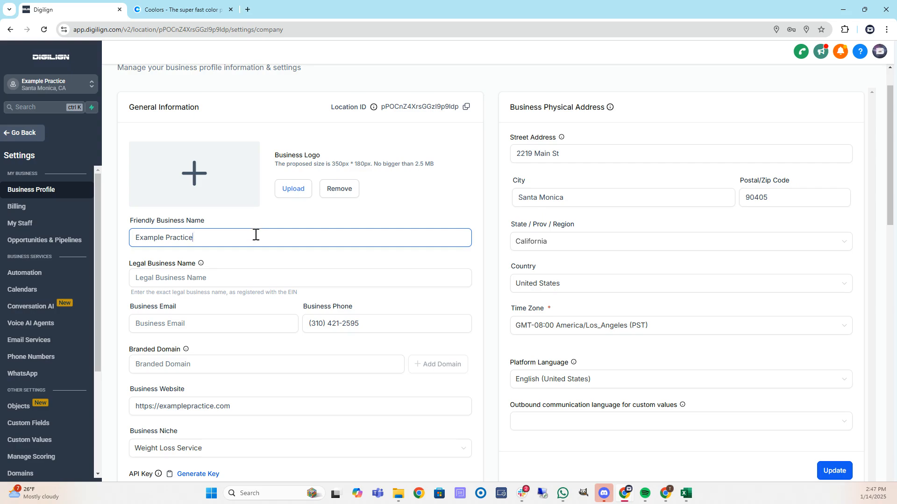
pyautogui.scroll(-1, 252, 234)
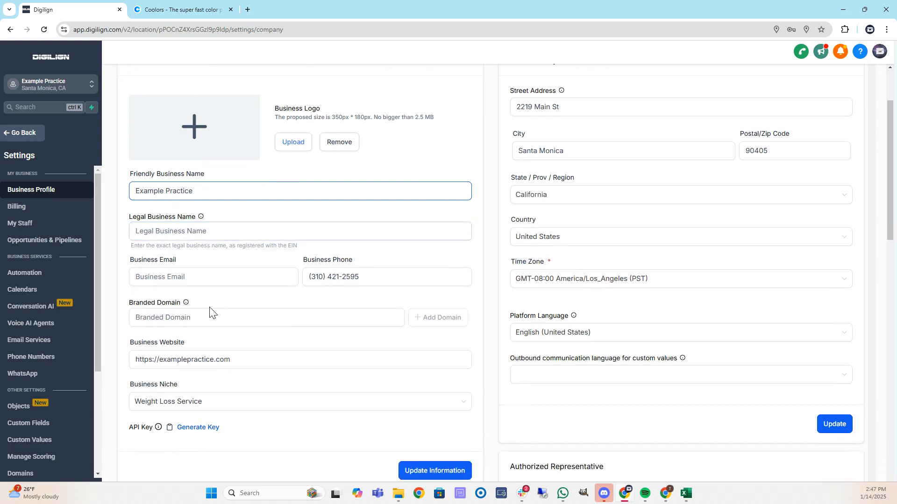
pyautogui.click(216, 319)
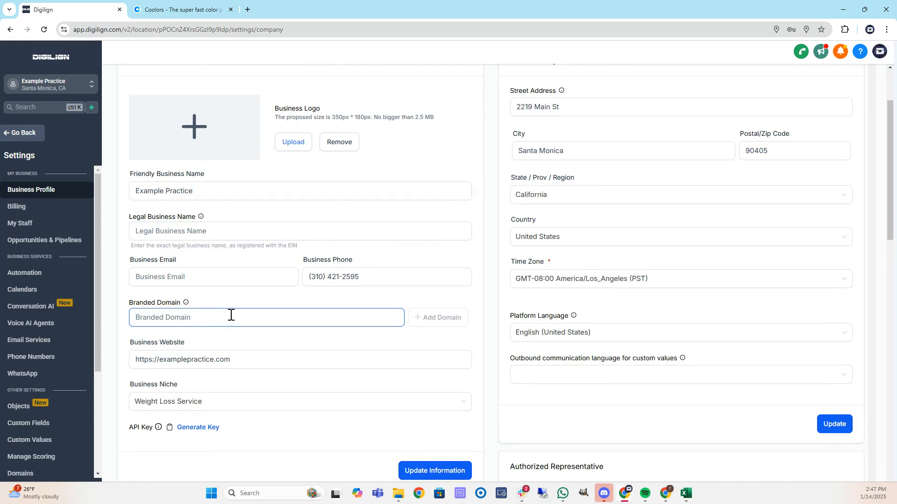
pyautogui.write('ex')
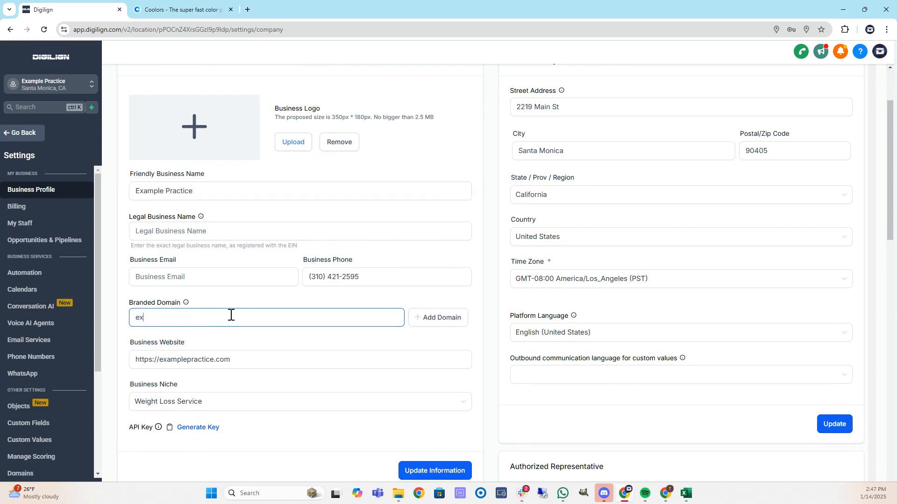
pyautogui.write('amplepractice.com')
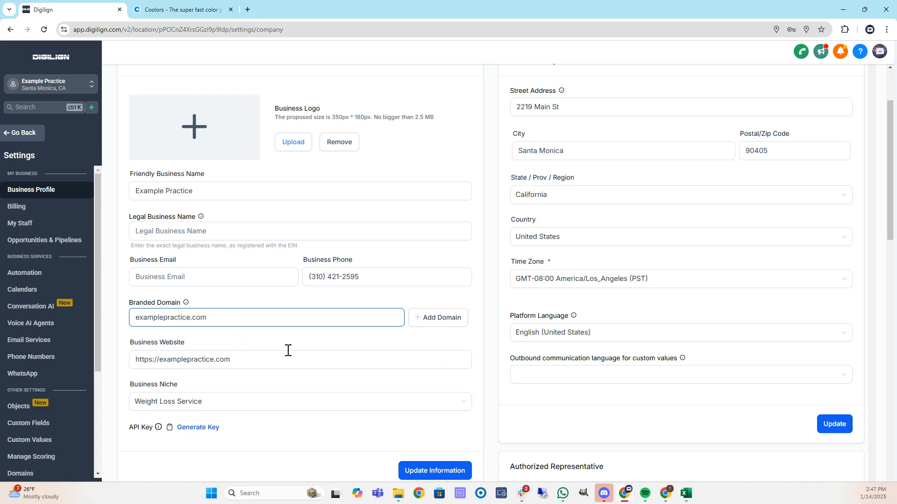
# Look through the business registration ID types and close the list without choosing one.
pyautogui.scroll(-1, 294, 353)
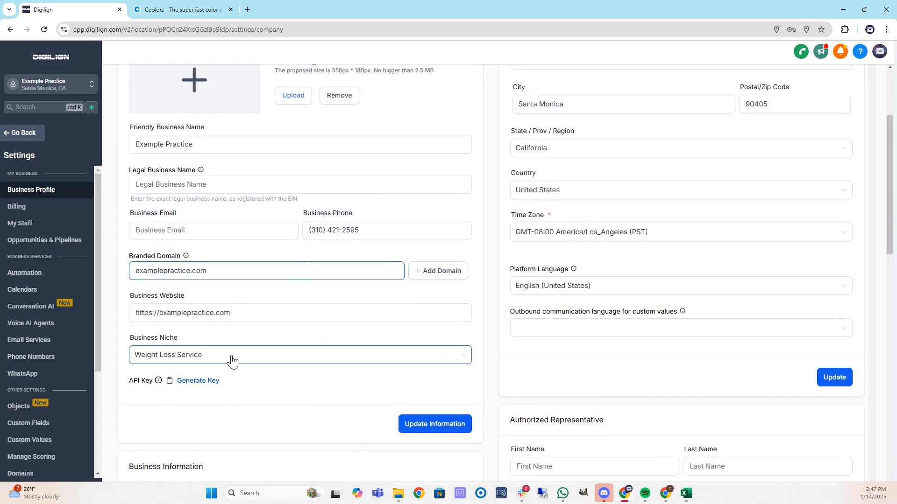
pyautogui.scroll(1, 383, 307)
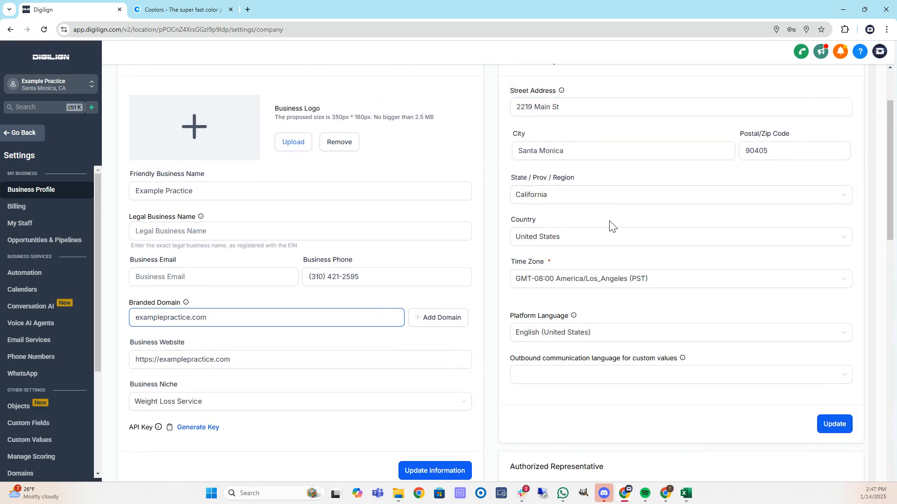
pyautogui.scroll(2, 578, 151)
pyautogui.scroll(-8, 577, 151)
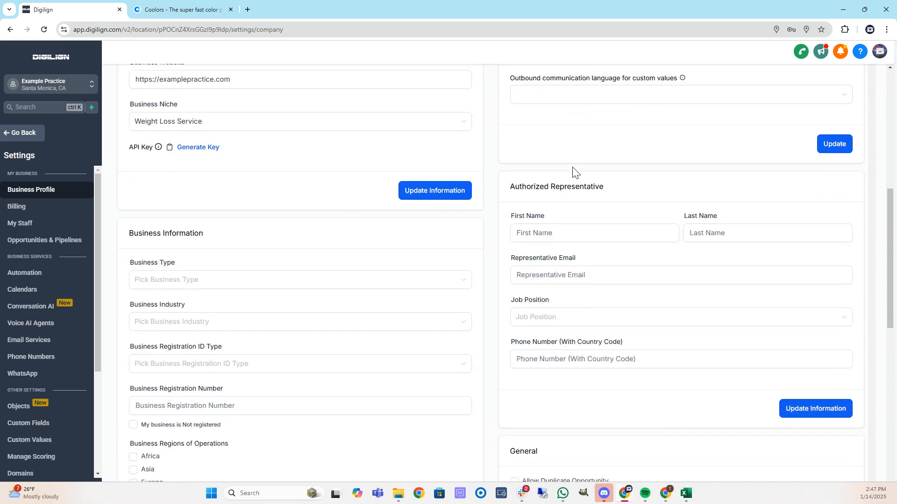
pyautogui.scroll(-2, 580, 157)
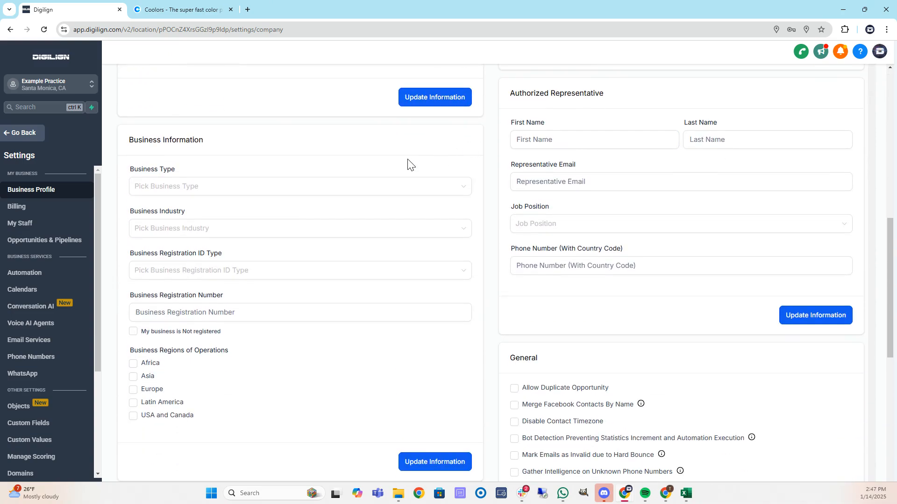
pyautogui.click(296, 271)
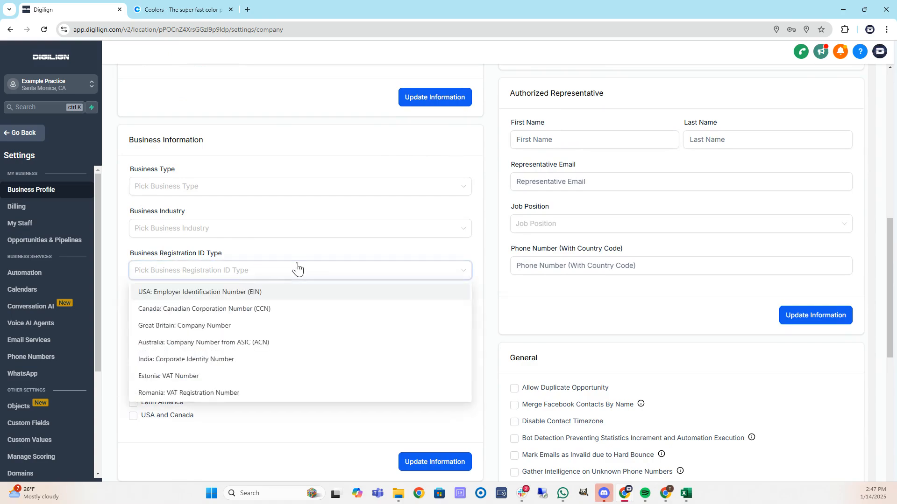
pyautogui.click(264, 254)
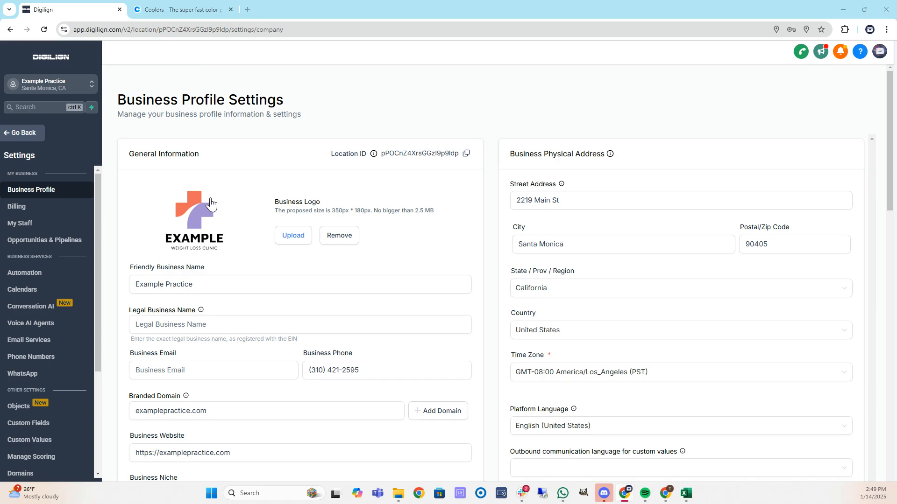
# Rename the business to Example Weight Loss Clinic and paste it as the legal business name.
pyautogui.click(191, 286)
pyautogui.doubleClick(187, 287)
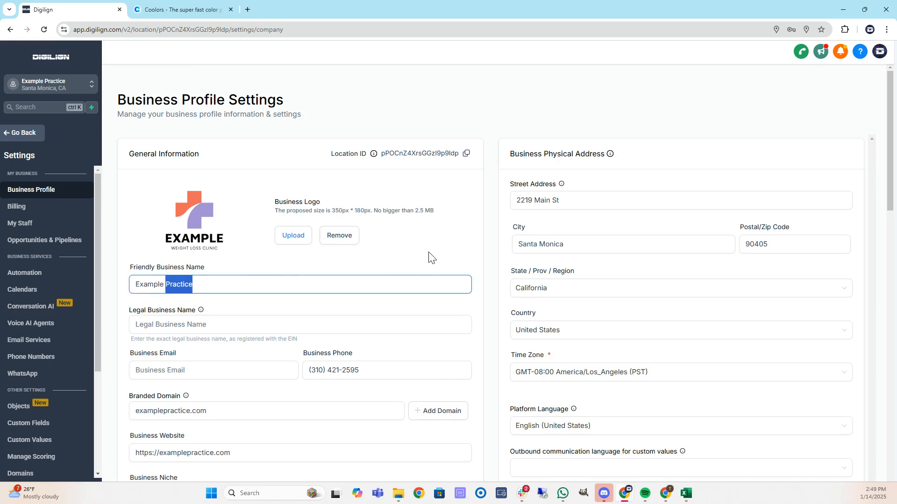
pyautogui.write('Weight Loss Clin')
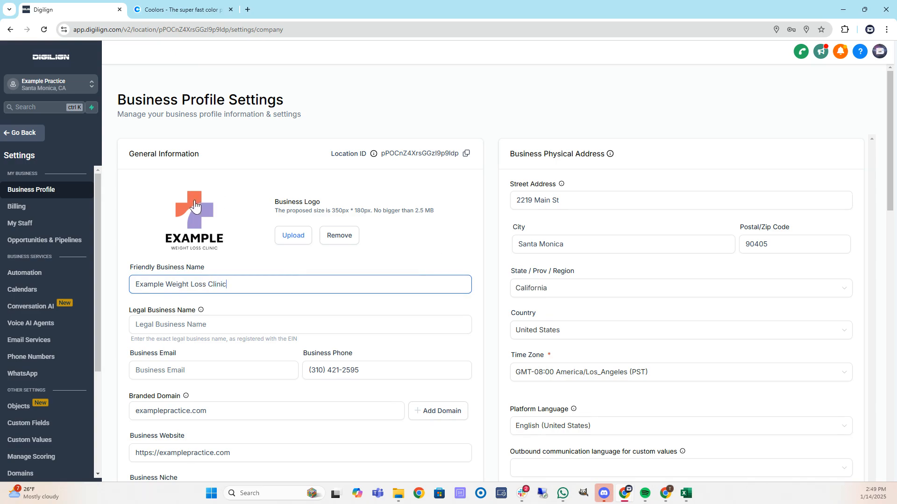
pyautogui.scroll(-2, 257, 232)
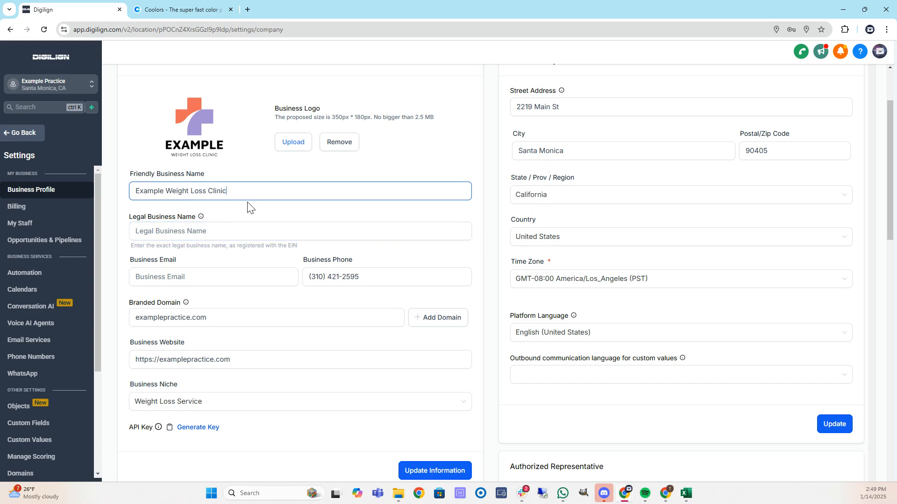
pyautogui.tripleClick(248, 199)
pyautogui.hotkey('ctrl', 'c')
pyautogui.click(236, 230)
pyautogui.hotkey('ctrl', 'v')
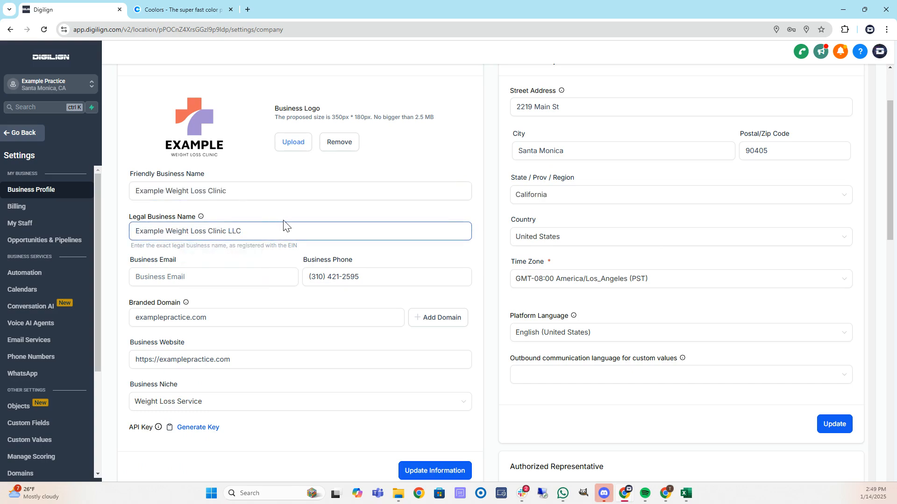
# Fill in the business email and save the updated business information.
pyautogui.click(213, 276)
pyautogui.click(189, 262)
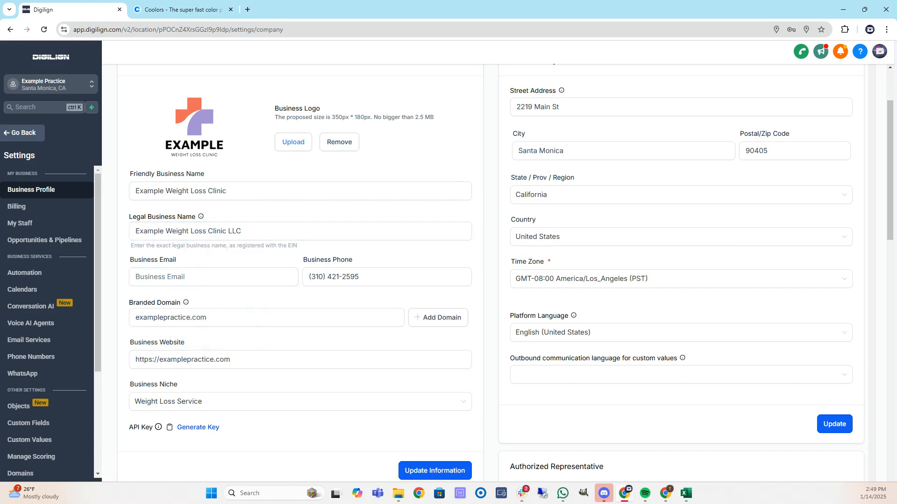
pyautogui.click(197, 277)
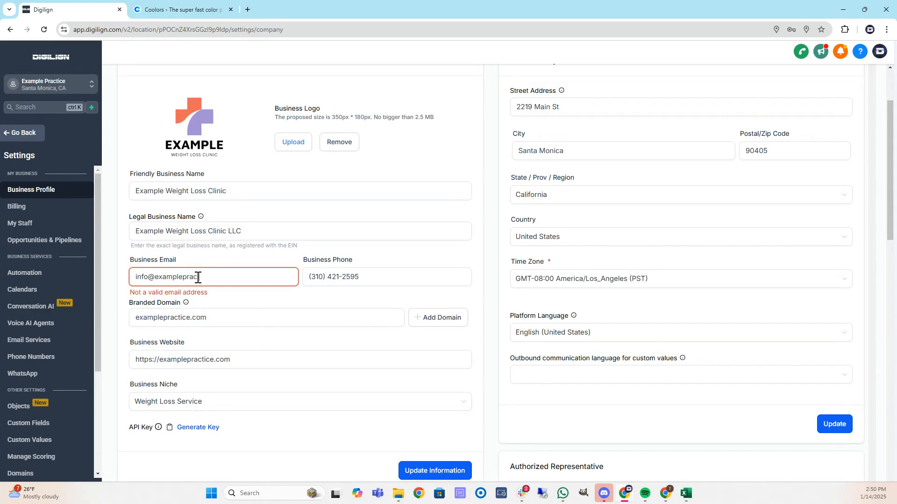
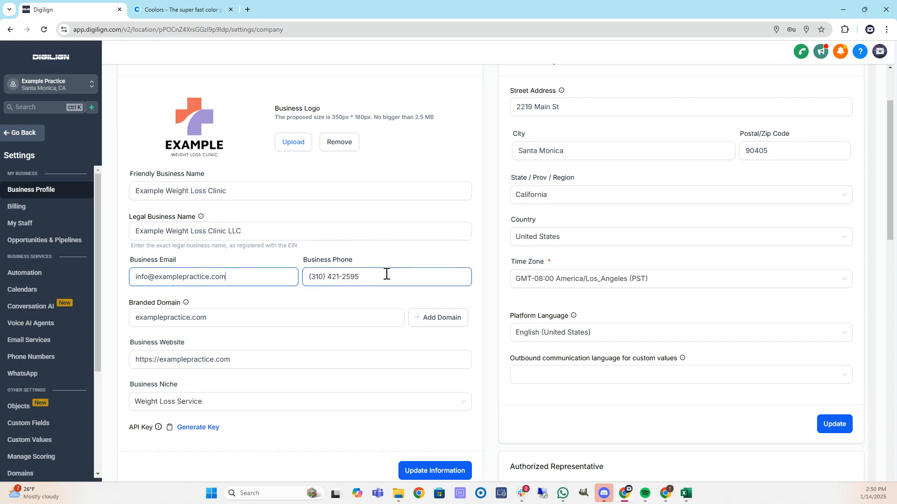
pyautogui.scroll(-1, 371, 266)
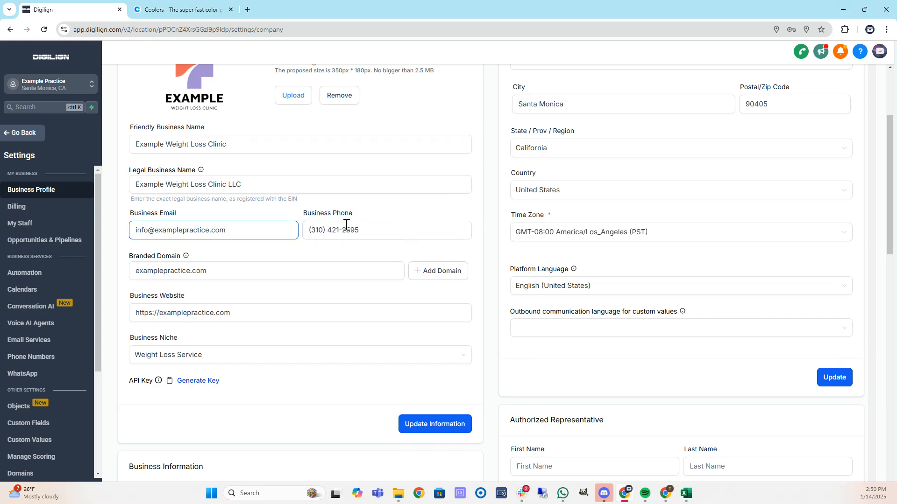
pyautogui.scroll(2, 374, 224)
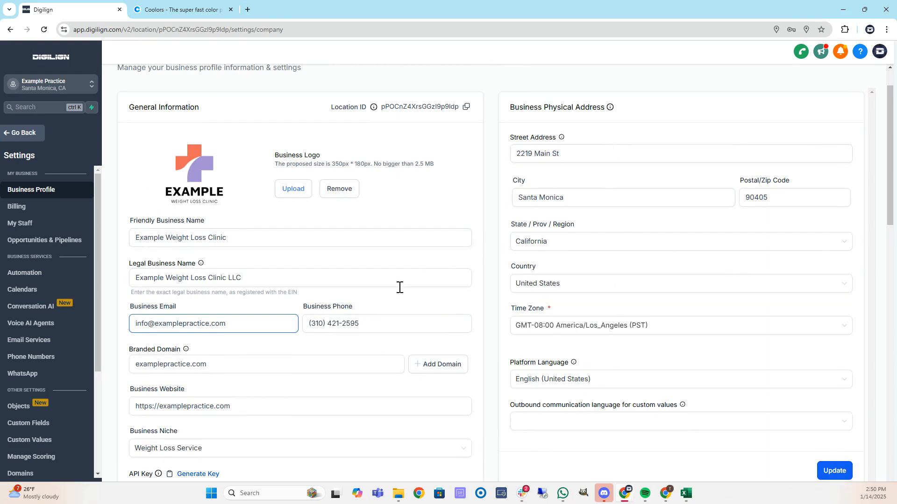
pyautogui.scroll(-3, 401, 299)
pyautogui.click(433, 377)
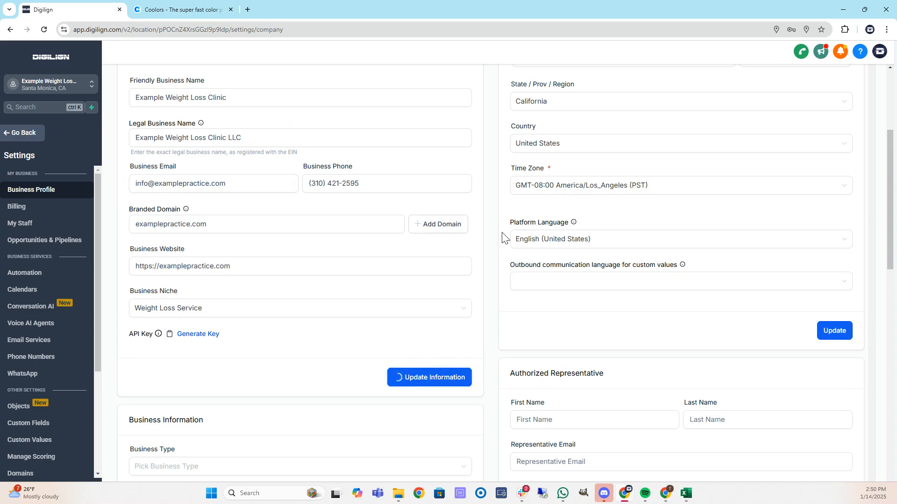
pyautogui.click(28, 133)
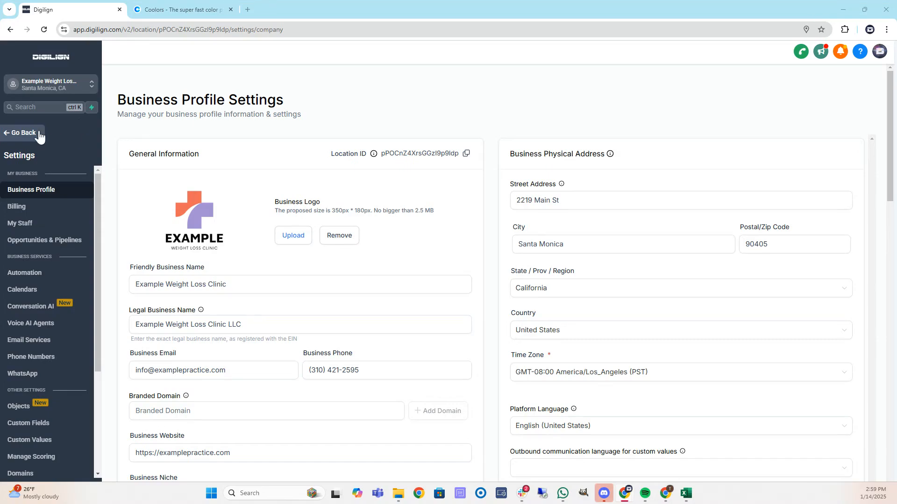
# Open the GLP Landing page funnel and preview its GLP Home Page in a new tab.
pyautogui.click(35, 135)
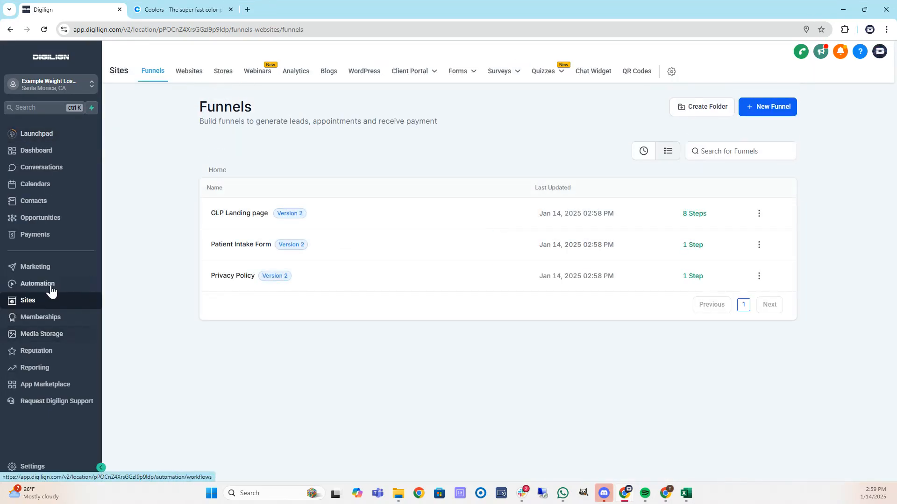
pyautogui.click(37, 151)
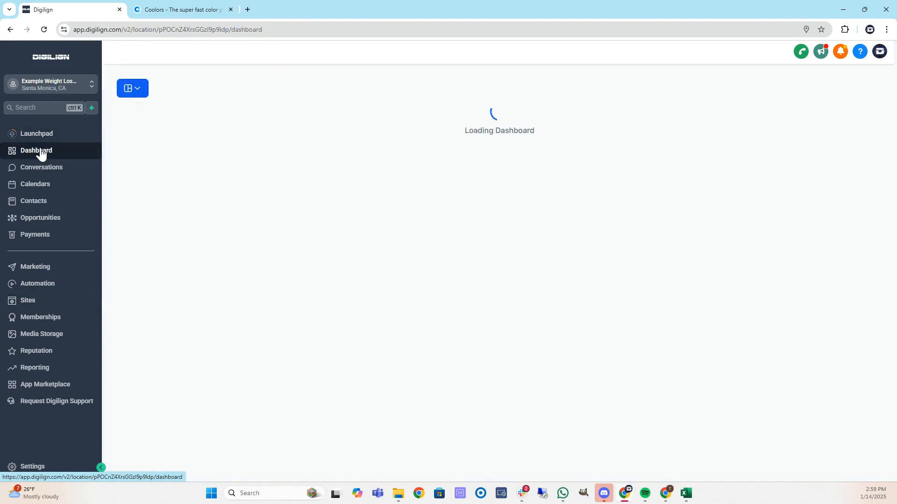
pyautogui.click(43, 304)
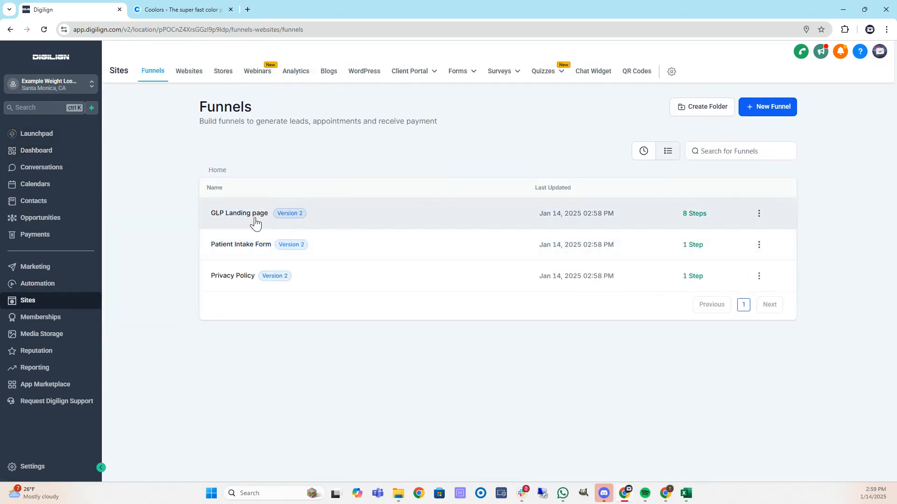
pyautogui.click(249, 214)
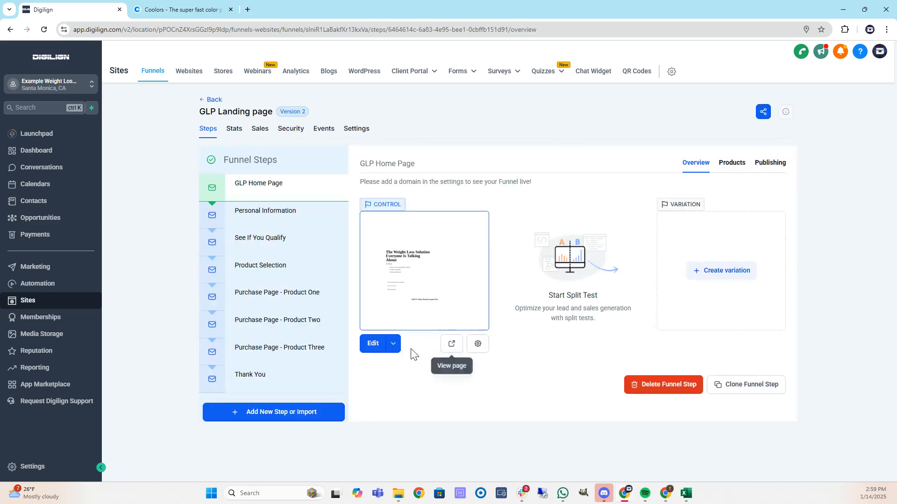
pyautogui.click(452, 344)
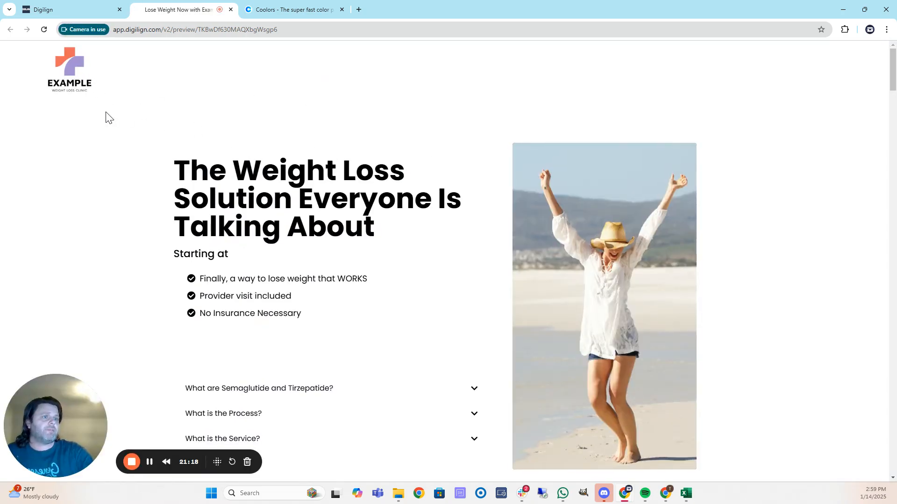
# Scroll through the home page preview, then close the tab to return to the funnel steps.
pyautogui.scroll(-2, 112, 116)
pyautogui.scroll(-9, 154, 140)
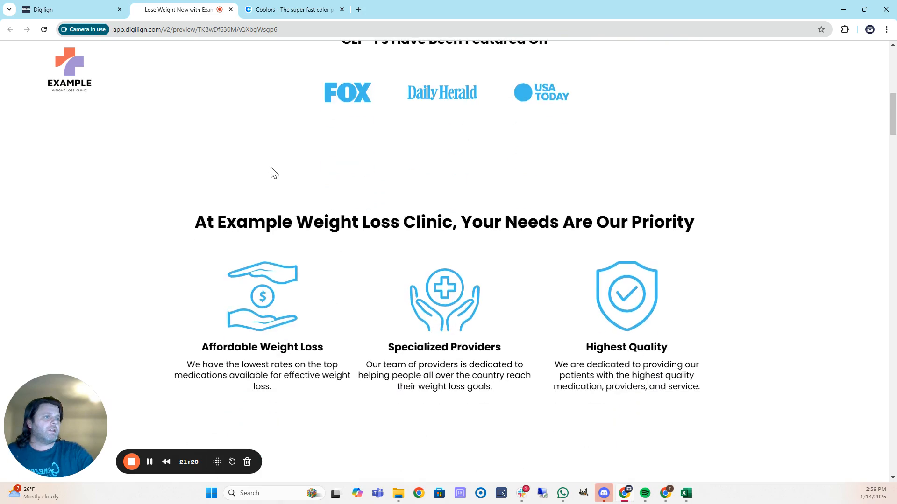
pyautogui.scroll(-3, 396, 180)
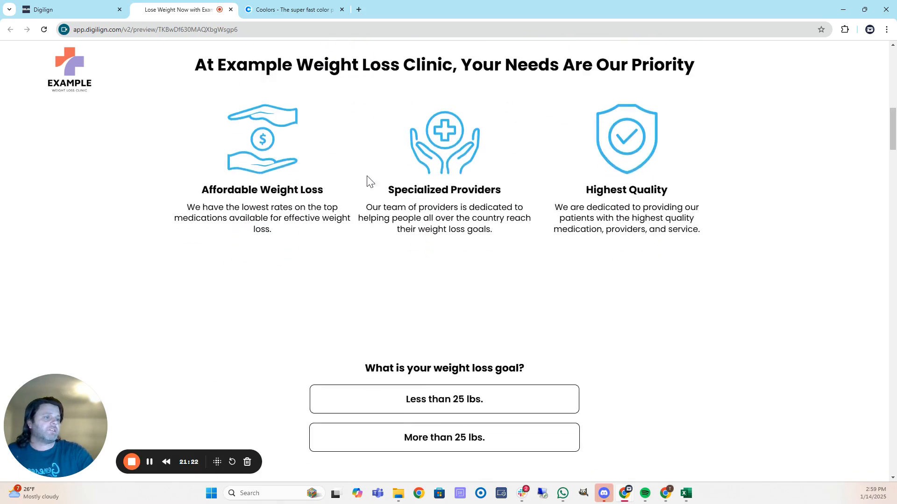
pyautogui.scroll(-16, 247, 173)
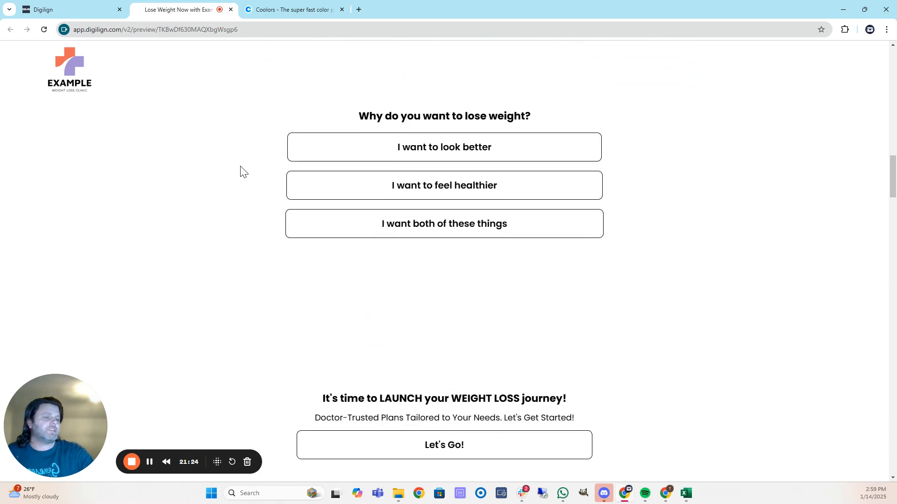
pyautogui.scroll(-19, 240, 172)
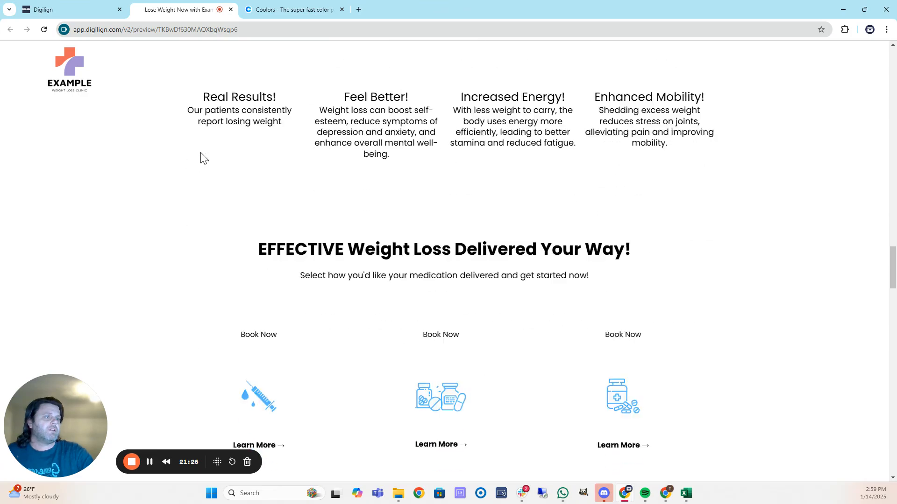
pyautogui.scroll(-15, 201, 157)
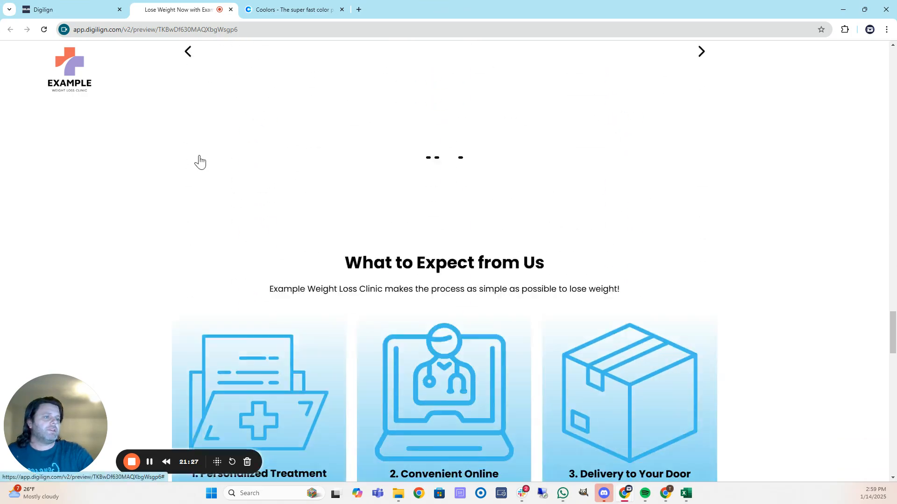
pyautogui.scroll(-17, 199, 158)
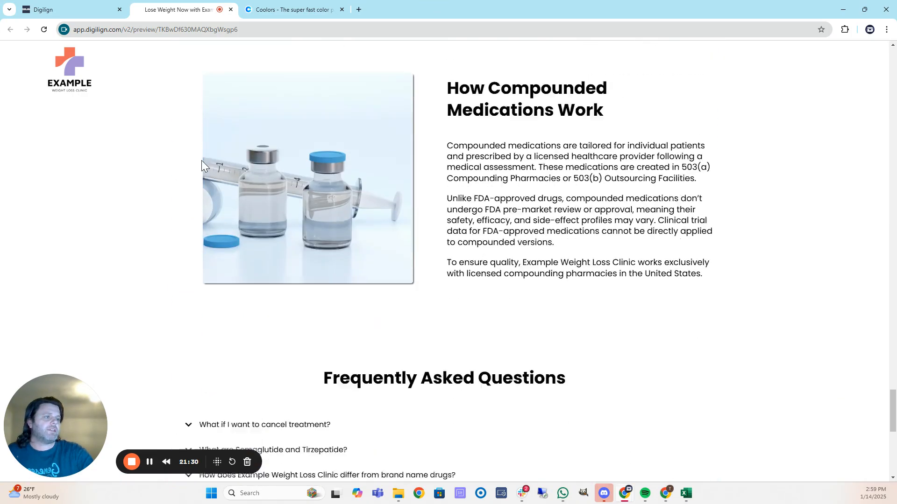
pyautogui.scroll(6, 201, 161)
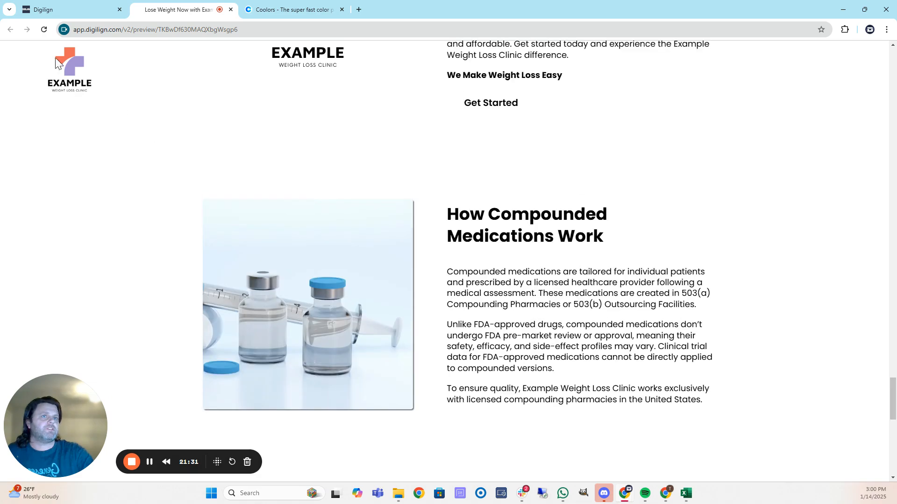
pyautogui.click(231, 10)
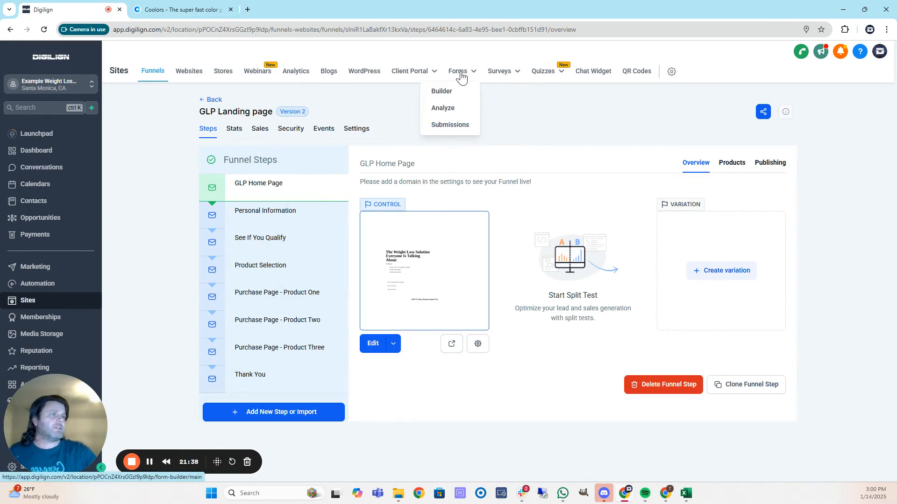
# From the Forms list, launch a preview of the Change Your Palette form.
pyautogui.click(444, 93)
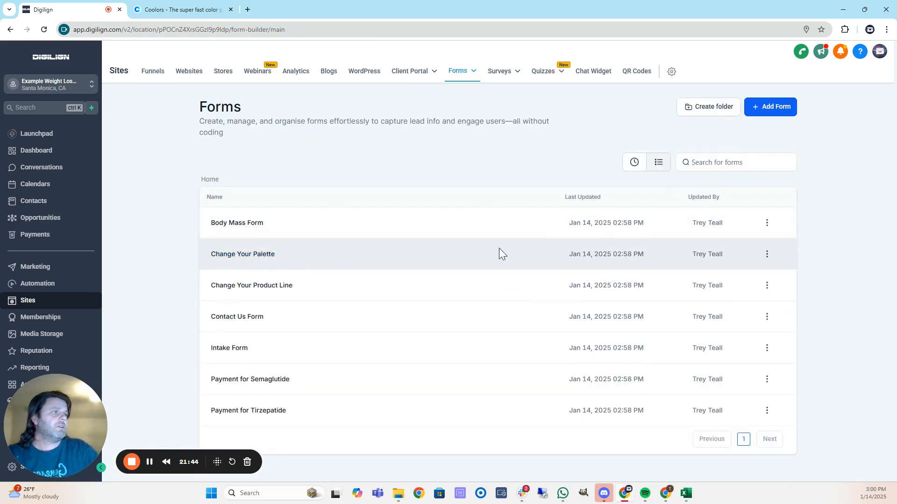
pyautogui.click(766, 255)
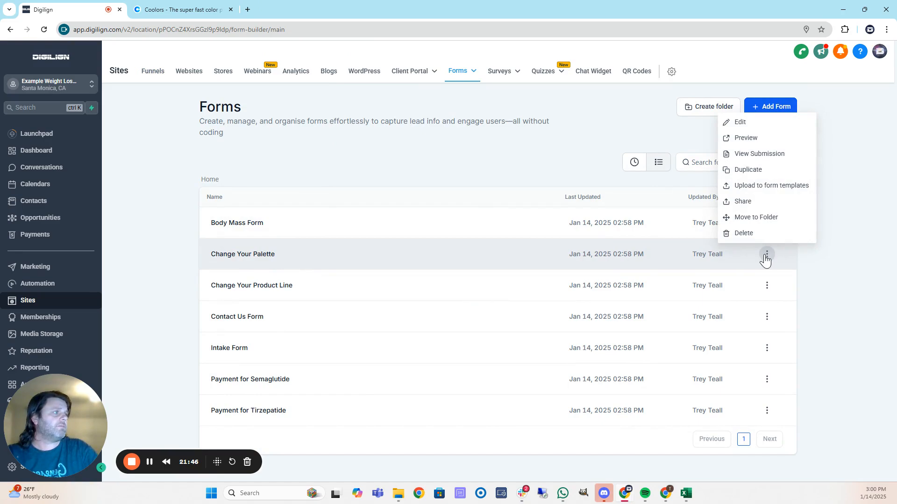
pyautogui.click(747, 138)
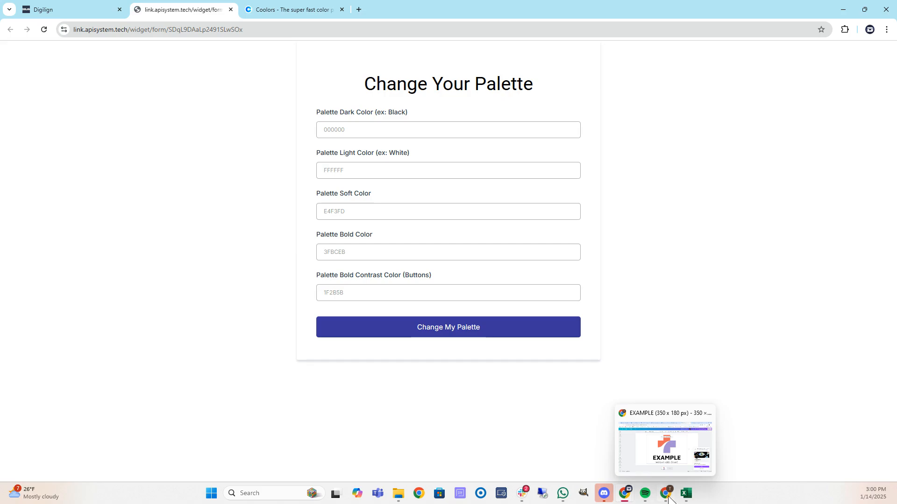
# Paste A491D3 into Palette Soft Color, removing the leading #.
pyautogui.click(668, 498)
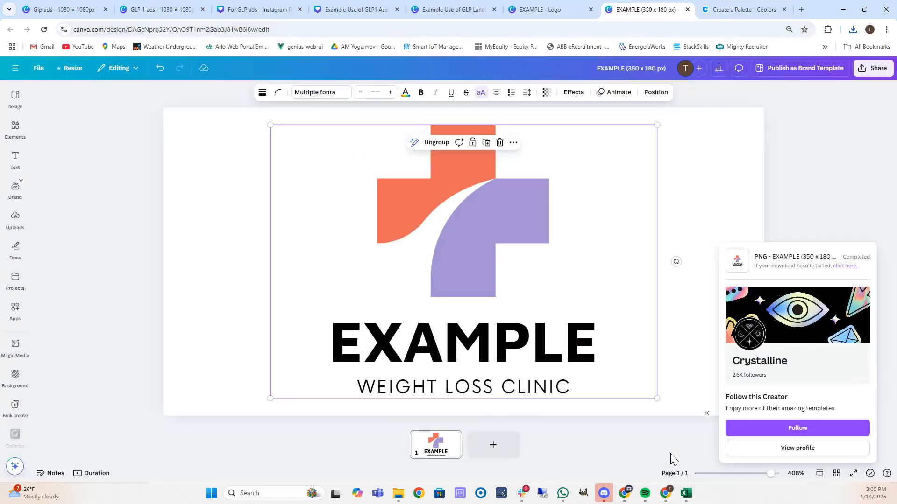
pyautogui.click(843, 10)
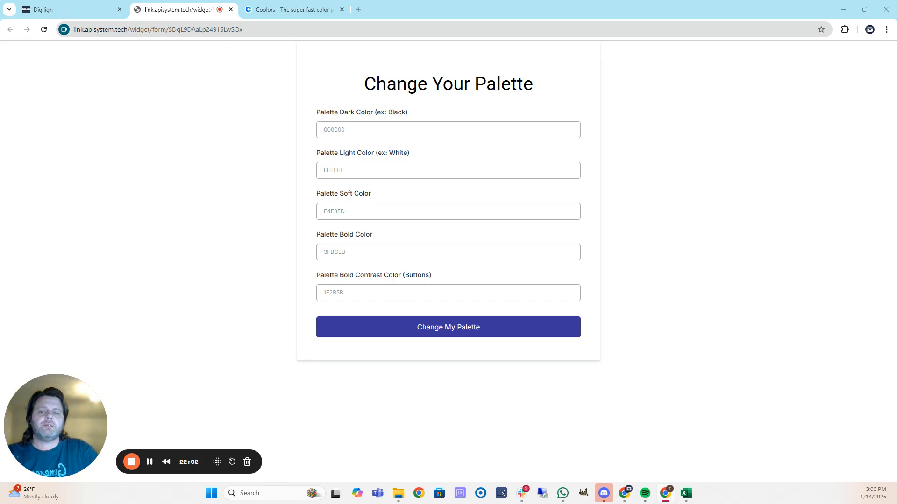
pyautogui.click(381, 125)
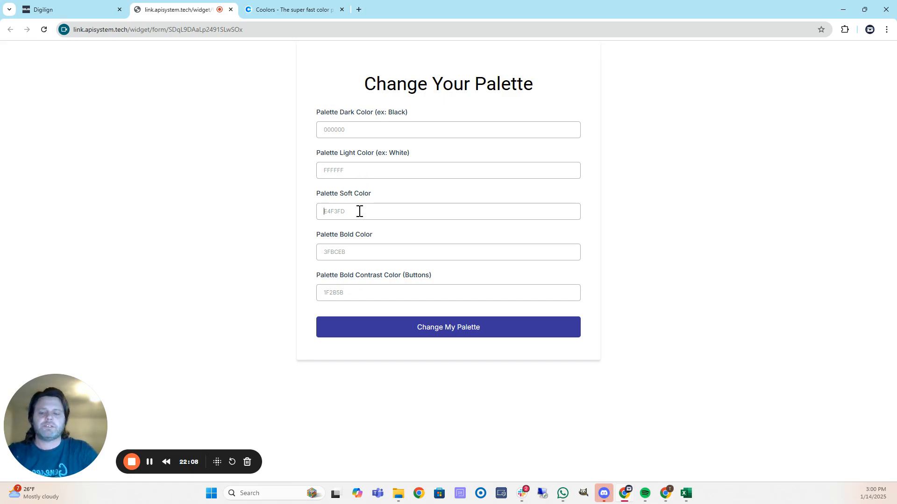
pyautogui.hotkey('alt', 'Tab')
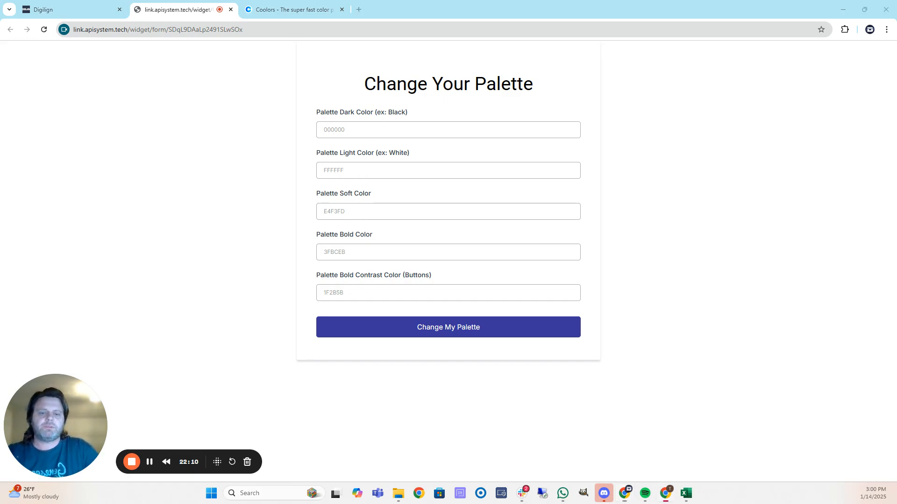
pyautogui.click(361, 208)
pyautogui.write('#A491D3')
pyautogui.click(327, 211)
pyautogui.press('BackSpace')
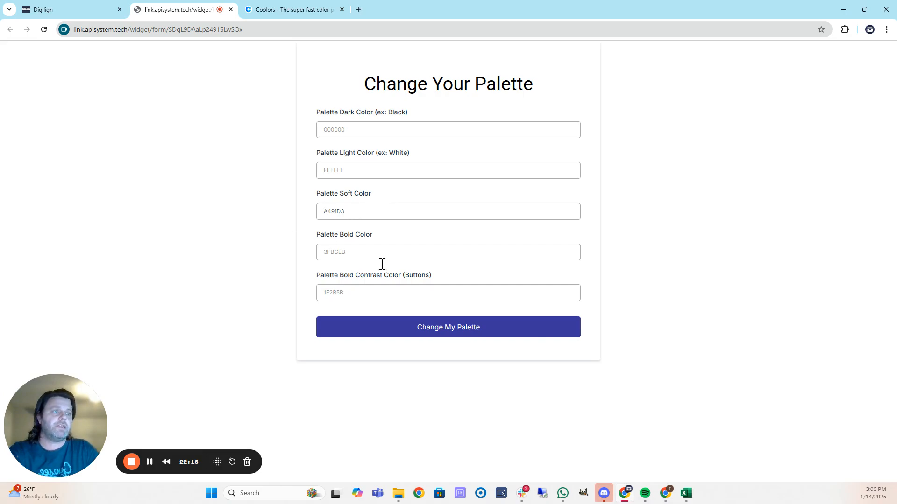
# Paste ED6A5A as the bold colour and A1E44D as the button colour.
pyautogui.hotkey('alt', 'Tab')
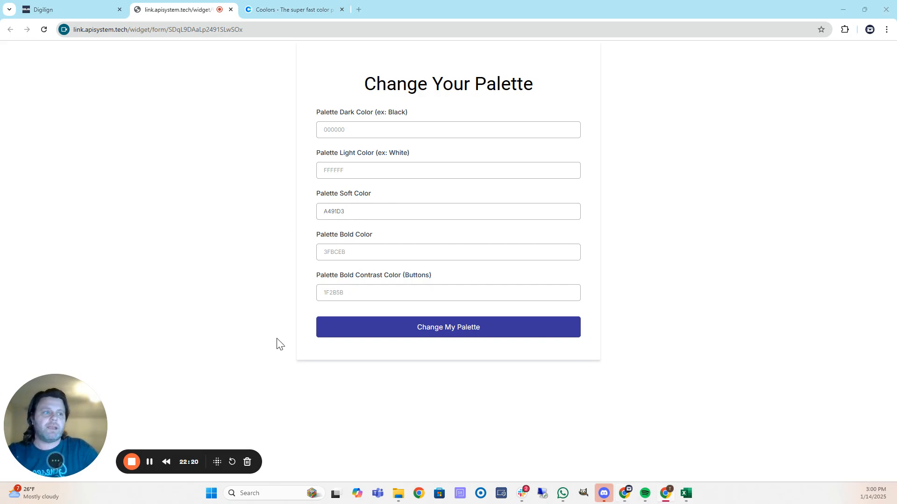
pyautogui.click(370, 256)
pyautogui.write('ED6A5A')
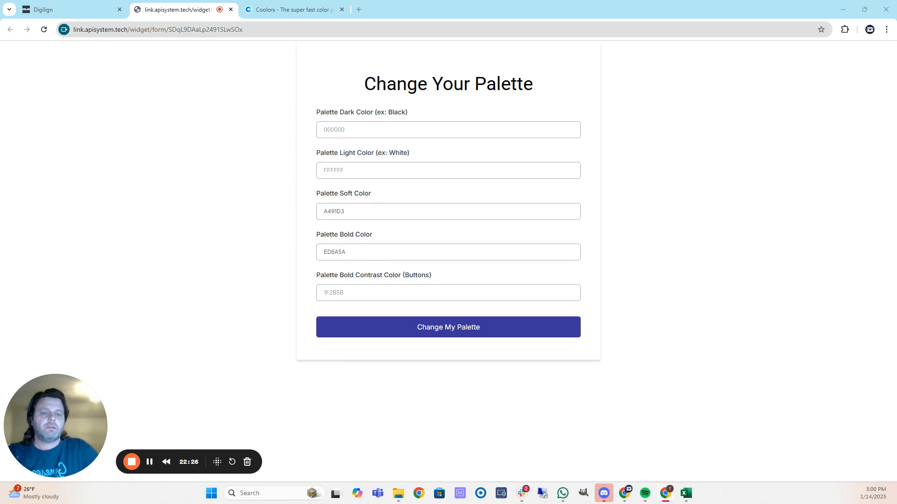
pyautogui.write('A1E44D')
# Submit the new palette, then open the GLP Landing page's GLP Home Page for editing.
pyautogui.click(463, 330)
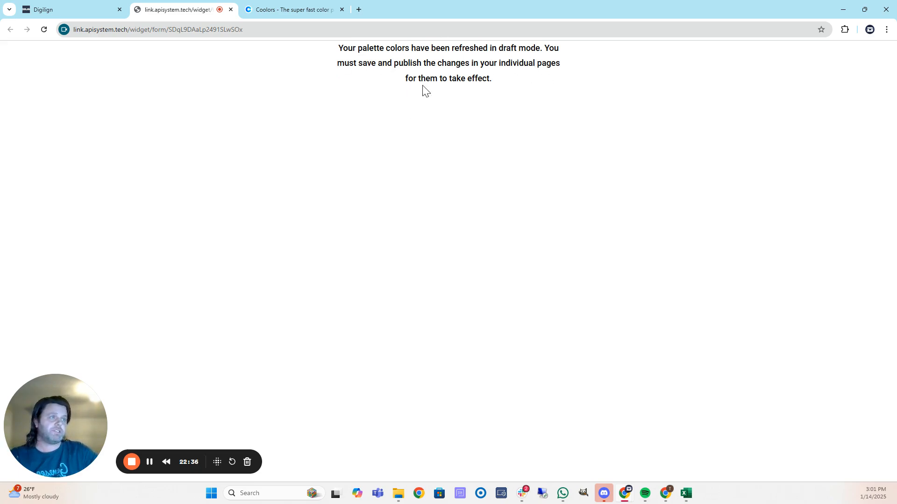
pyautogui.click(84, 10)
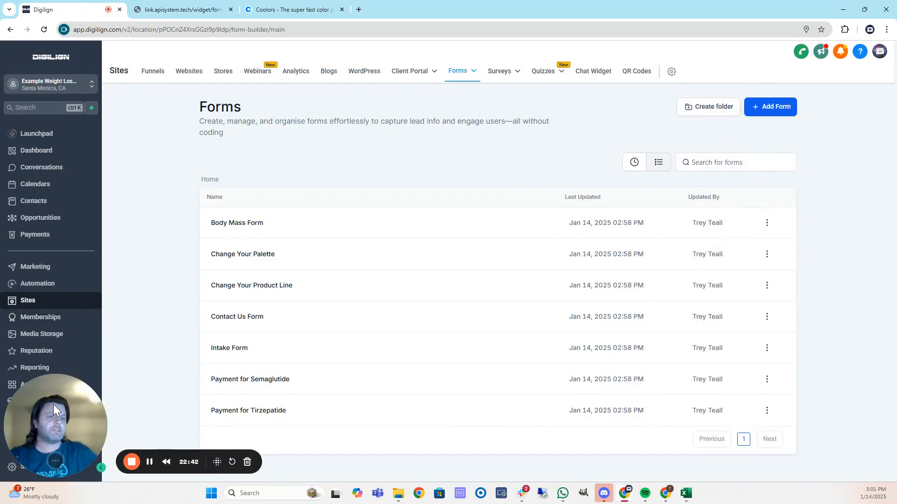
pyautogui.click(158, 74)
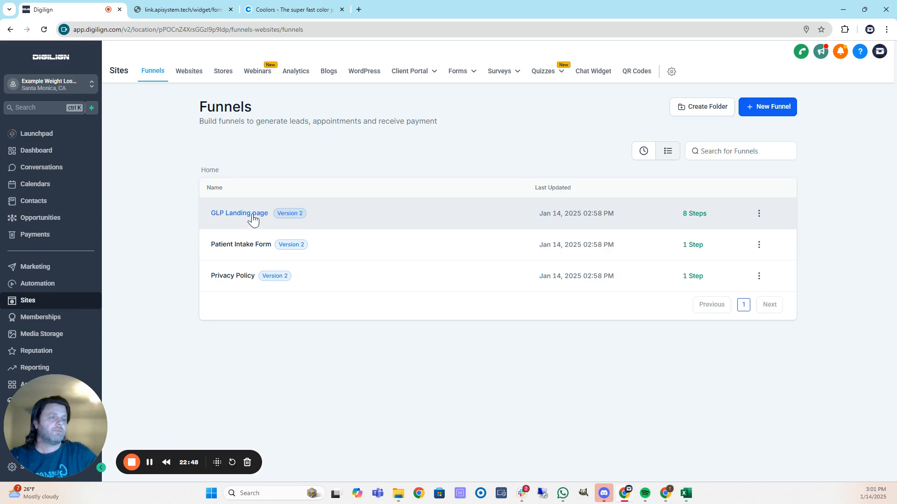
pyautogui.click(252, 215)
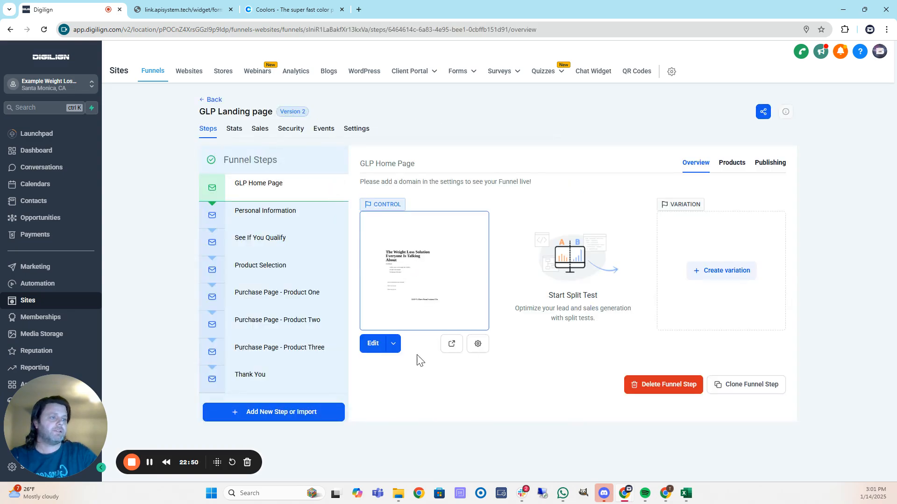
pyautogui.click(372, 344)
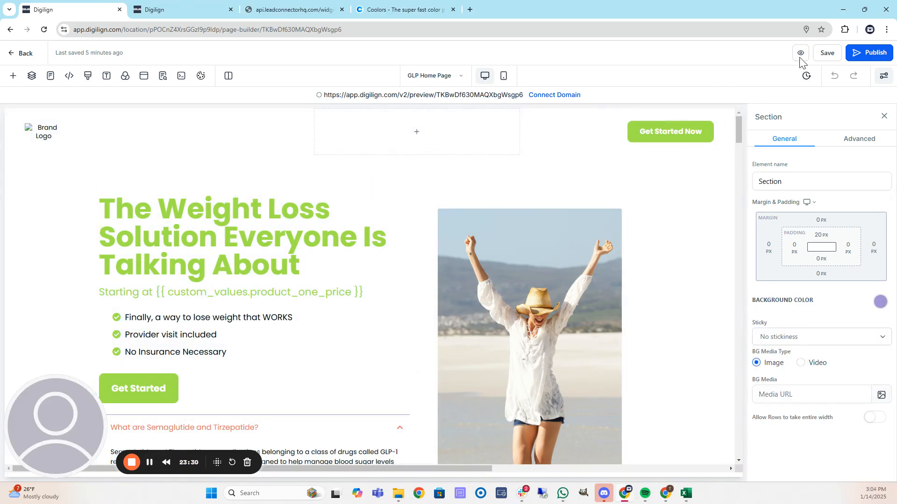
# Preview the recoloured landing page in a new tab, then bring the Coolors palette window over it.
pyautogui.click(801, 53)
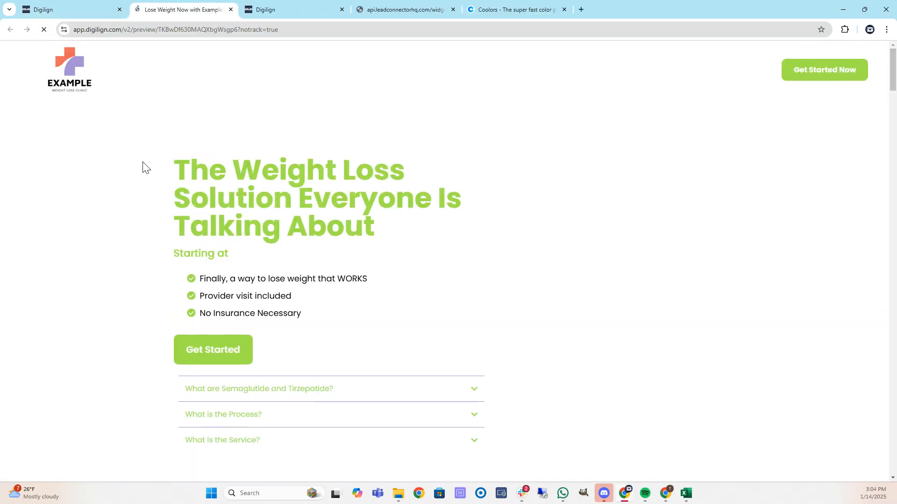
pyautogui.scroll(-7, 98, 154)
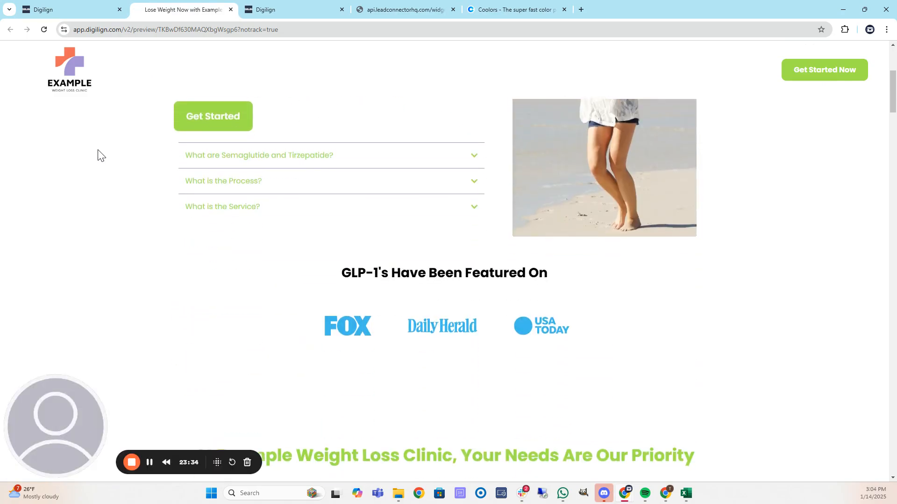
pyautogui.scroll(-13, 97, 154)
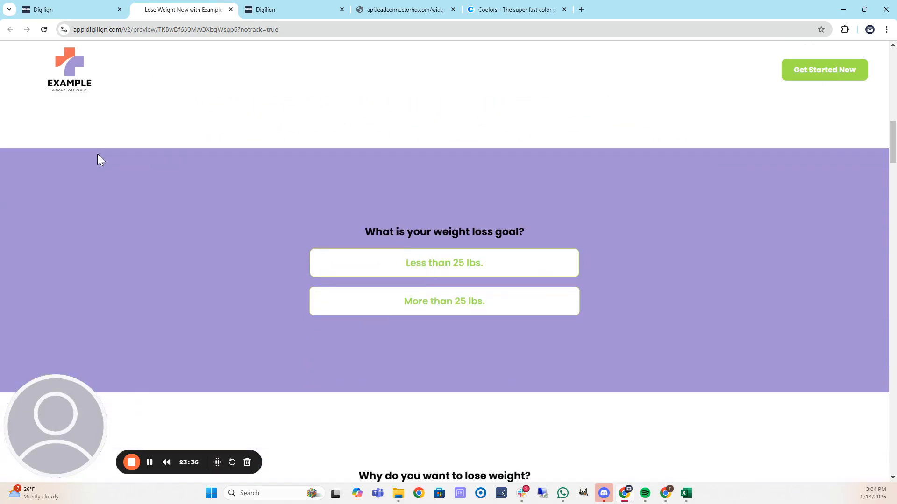
pyautogui.scroll(-14, 96, 156)
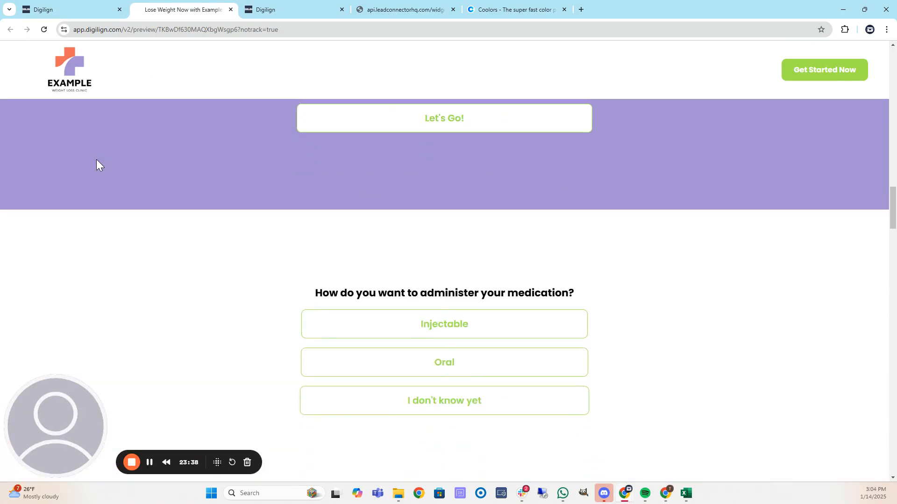
pyautogui.scroll(-10, 97, 165)
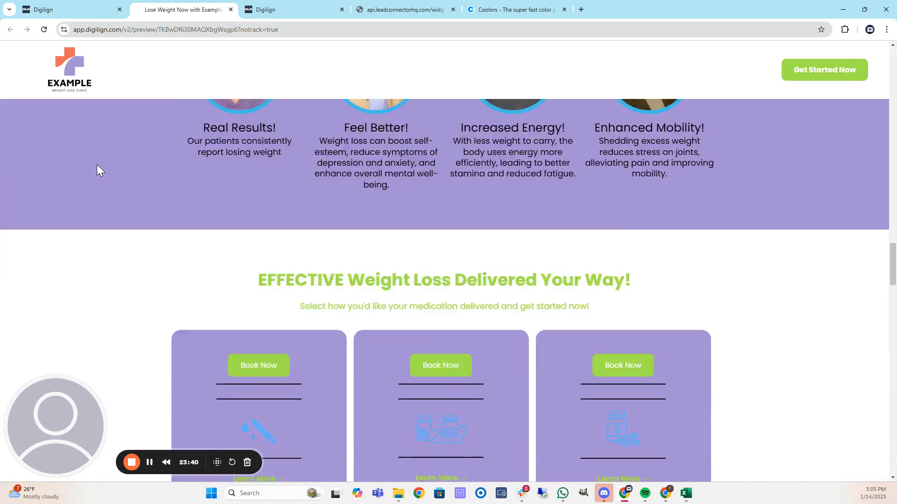
pyautogui.scroll(20, 97, 165)
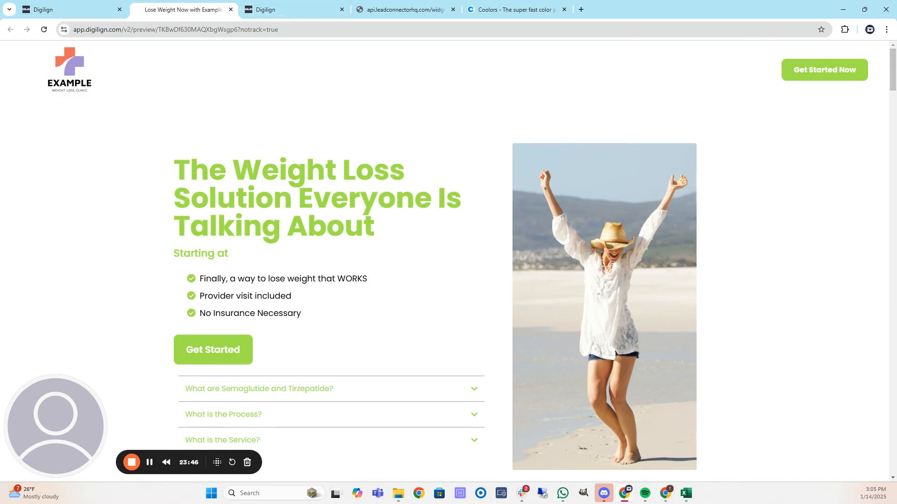
pyautogui.moveTo(0, 35); pyautogui.dragTo(567, 56)
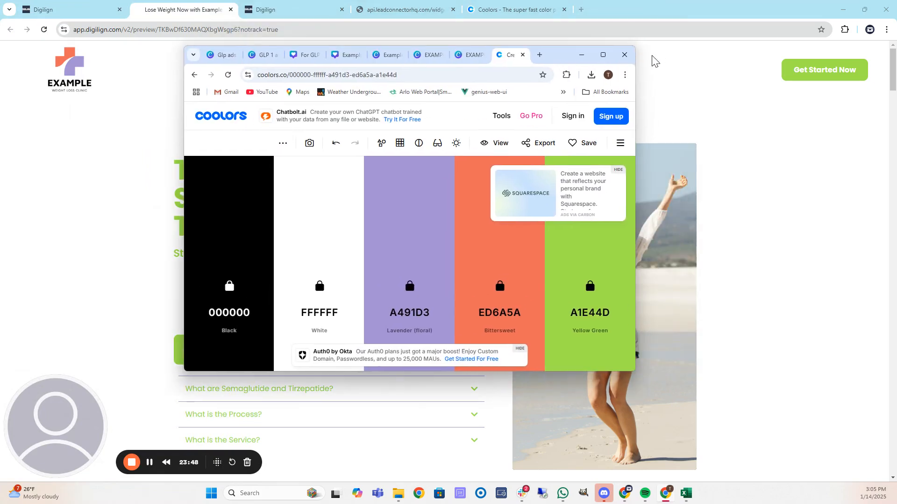
# Cycle the unlocked fifth Coolors colour to BF1363 Rose red and copy its hex code.
pyautogui.click(602, 57)
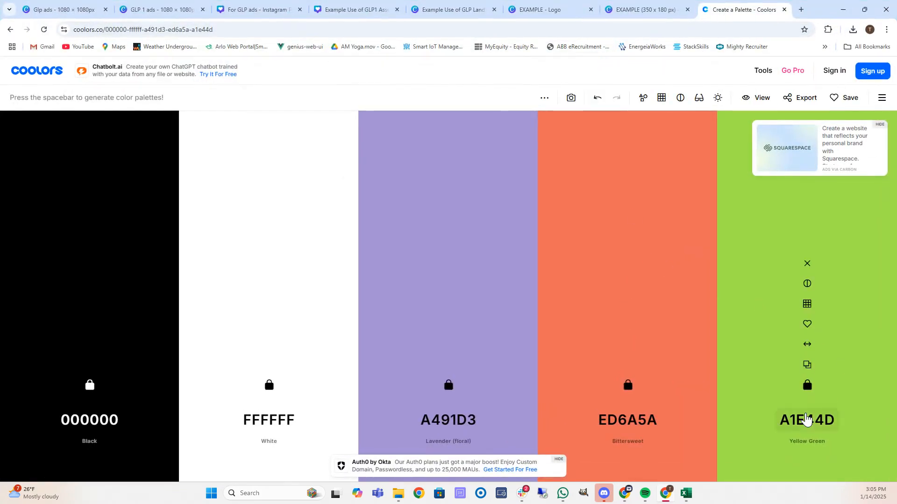
pyautogui.press('space')
pyautogui.press('space')
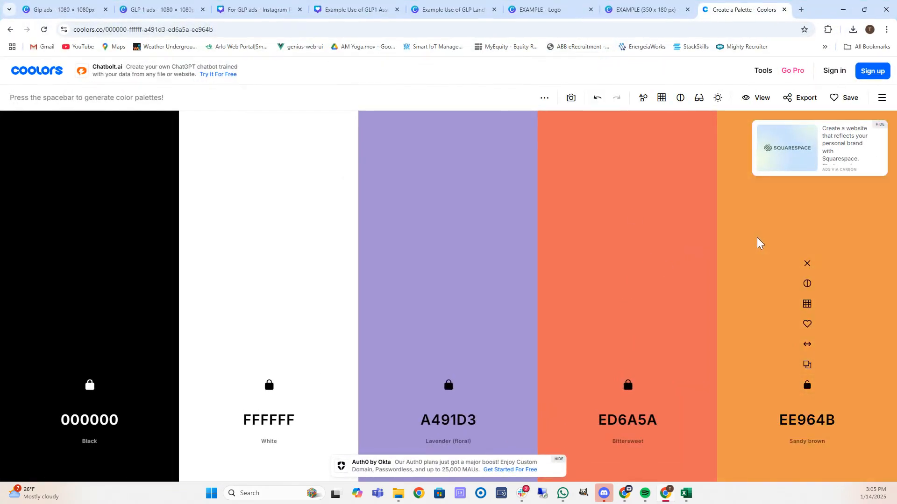
pyautogui.press('space')
pyautogui.press('space')
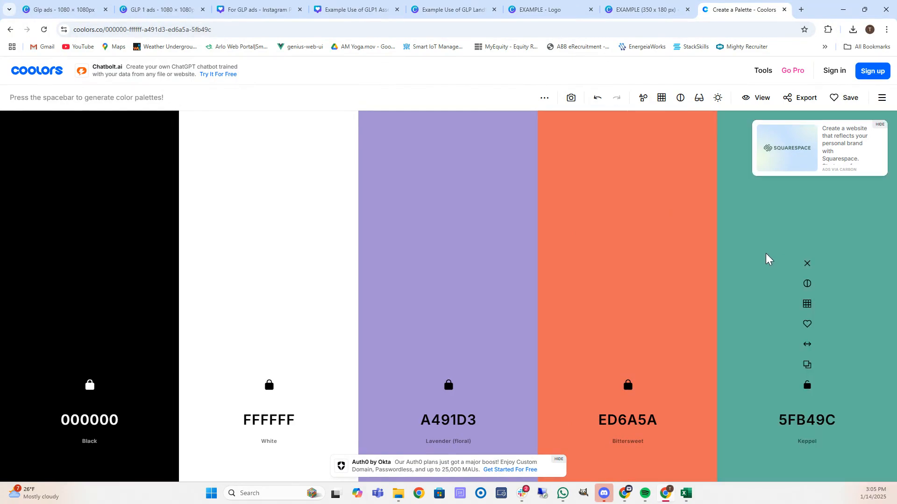
pyautogui.press('space')
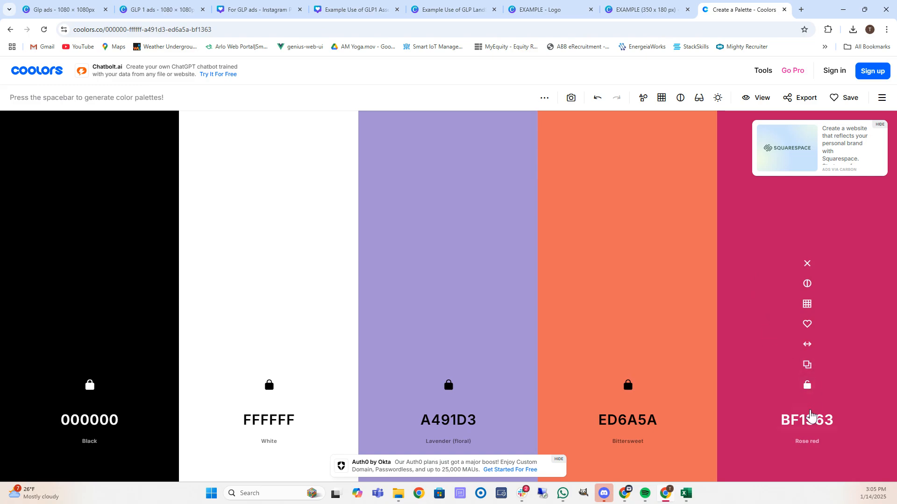
pyautogui.click(807, 420)
pyautogui.hotkey('ctrl', 'c')
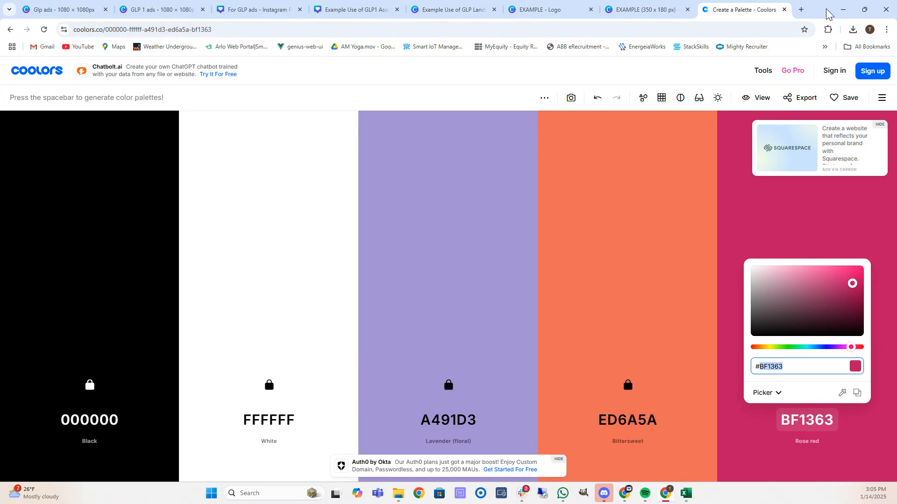
pyautogui.click(369, 8)
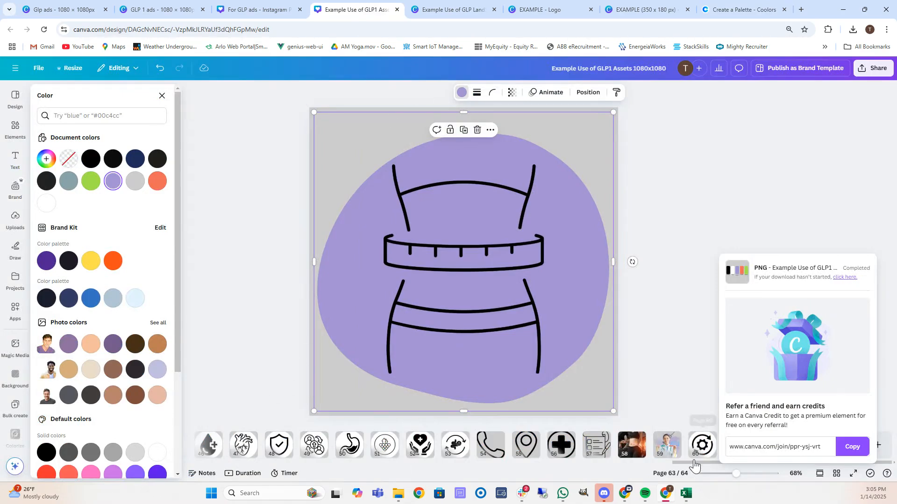
# On page 1 of GLP1 Assets, change the #A1E44D hex label to BF1363.
pyautogui.moveTo(694, 463); pyautogui.dragTo(202, 466)
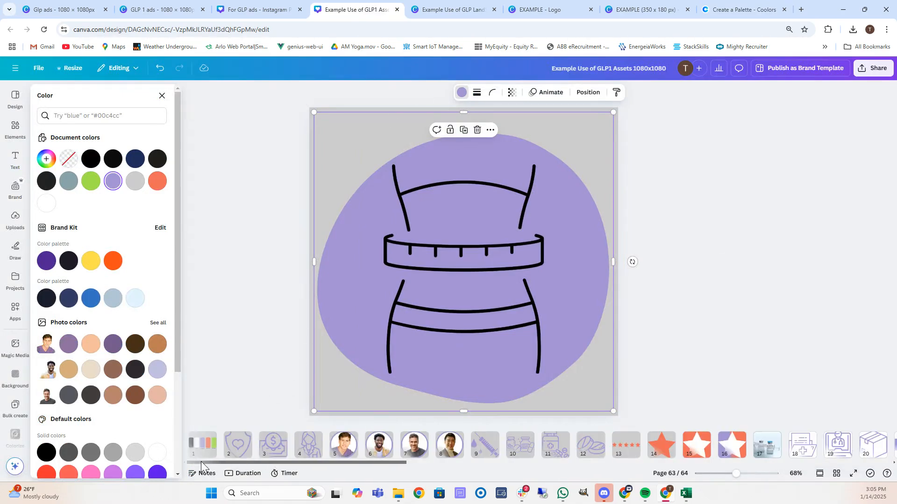
pyautogui.click(202, 444)
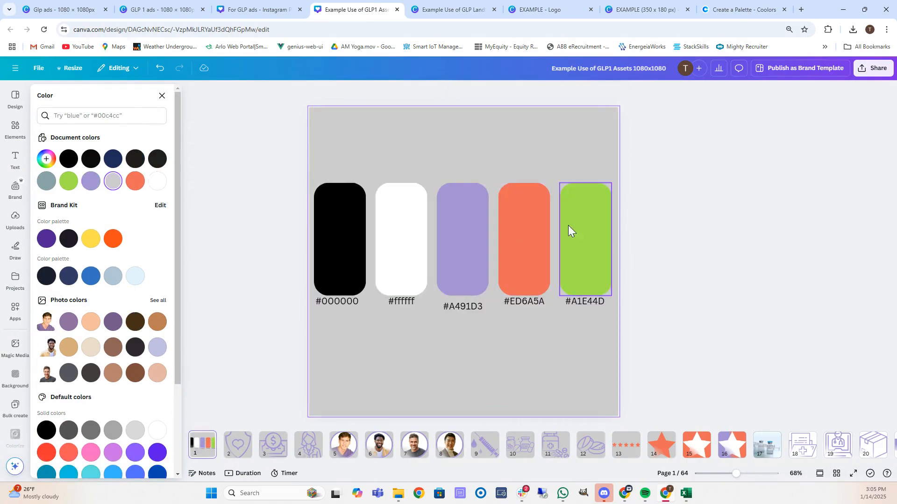
pyautogui.click(587, 302)
pyautogui.doubleClick(589, 301)
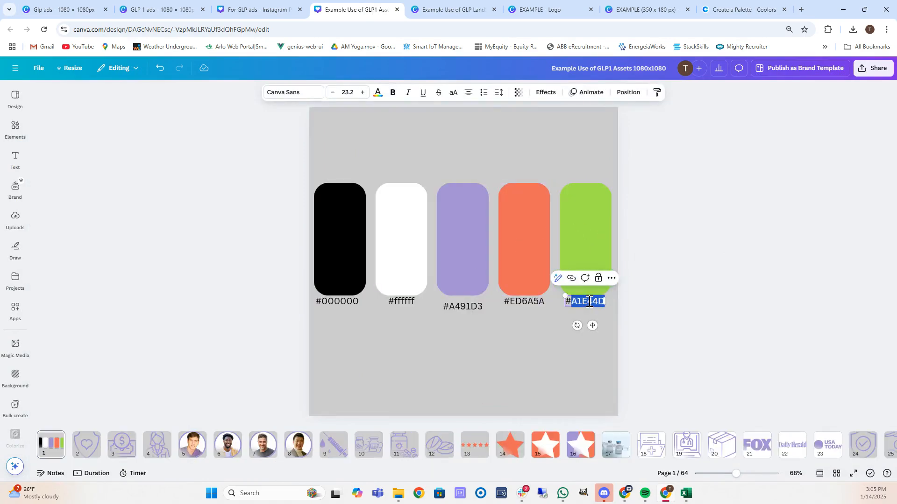
pyautogui.hotkey('ctrl', 'v')
# Recolour the green fifth swatch to #BF1363.
pyautogui.click(589, 246)
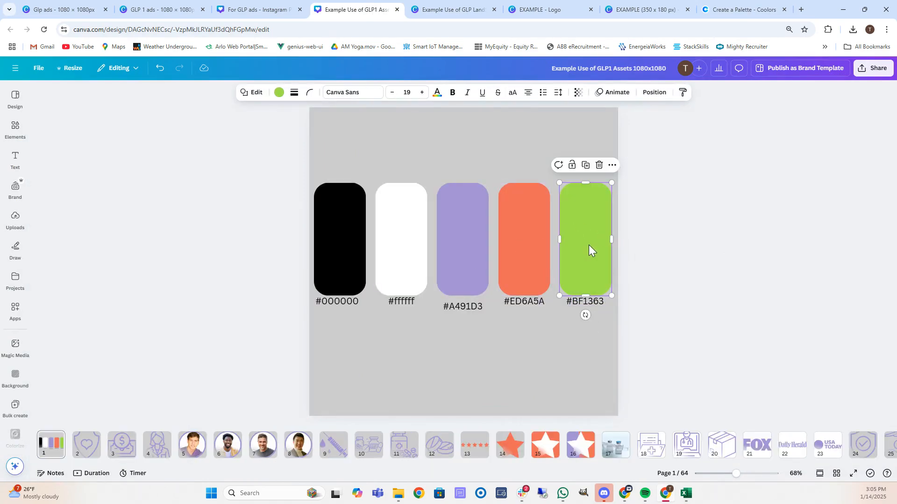
pyautogui.click(279, 93)
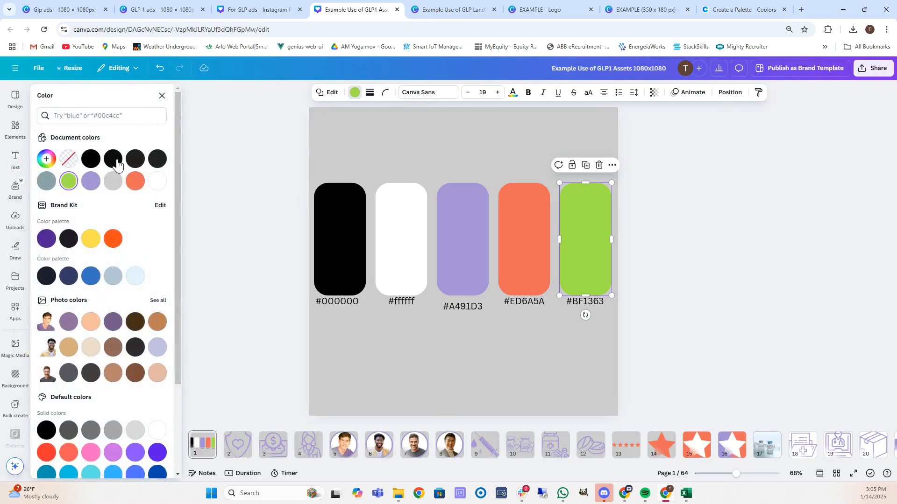
pyautogui.click(69, 181)
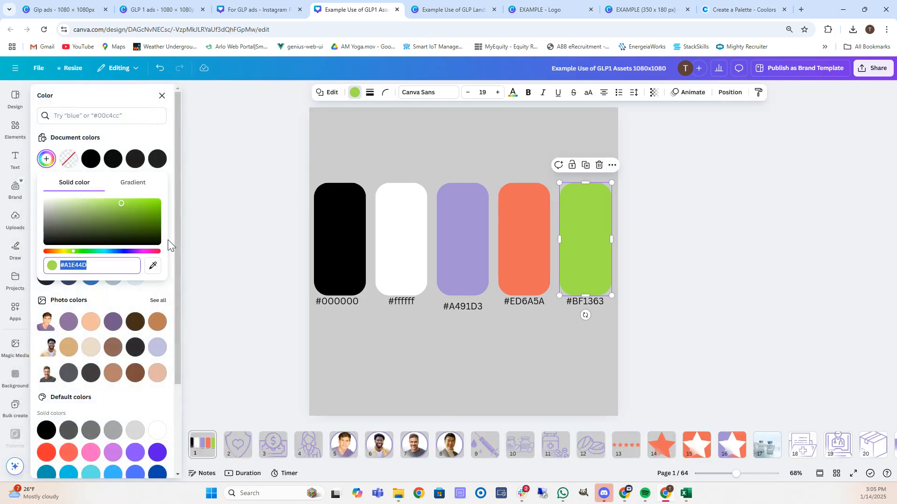
pyautogui.hotkey('ctrl', 'v')
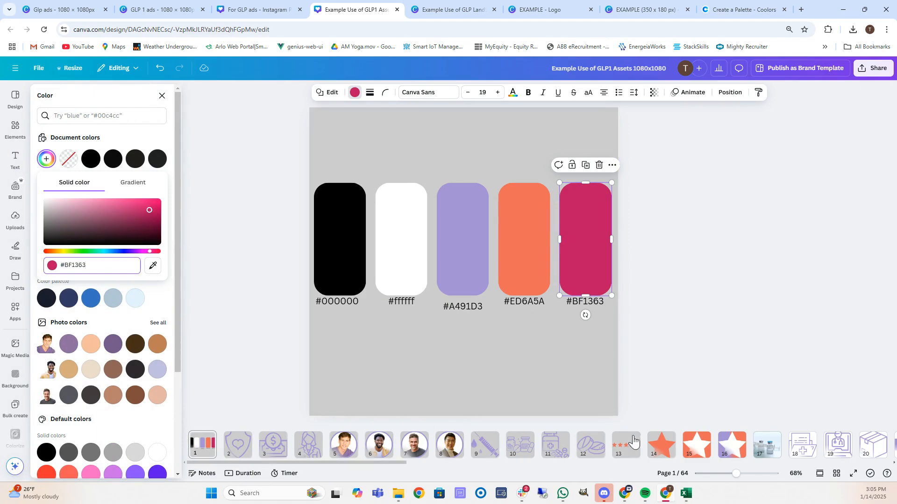
pyautogui.press('Escape')
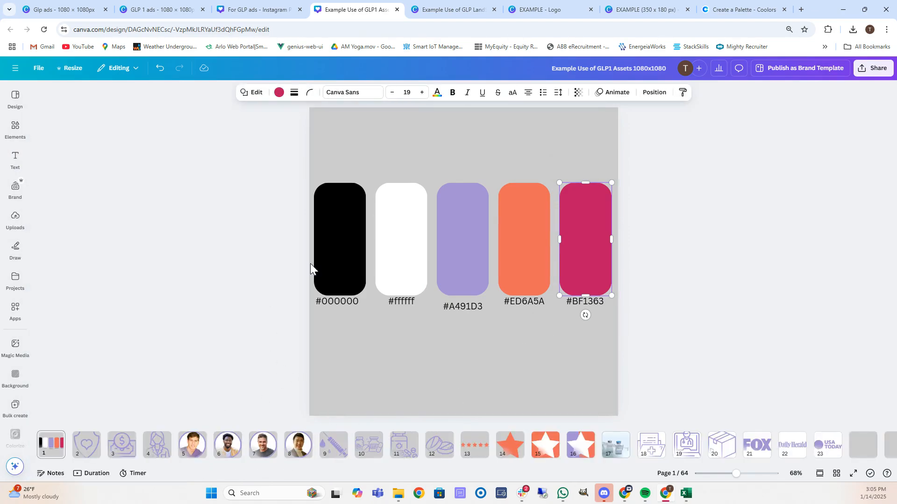
pyautogui.click(469, 12)
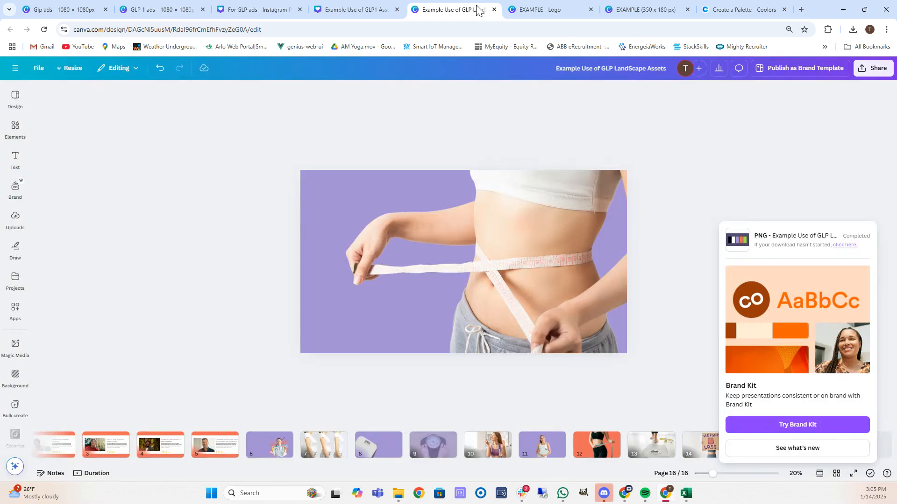
# Look through the other open Canva designs and return to LandScape Assets.
pyautogui.click(529, 11)
pyautogui.click(268, 12)
pyautogui.click(355, 11)
pyautogui.click(463, 12)
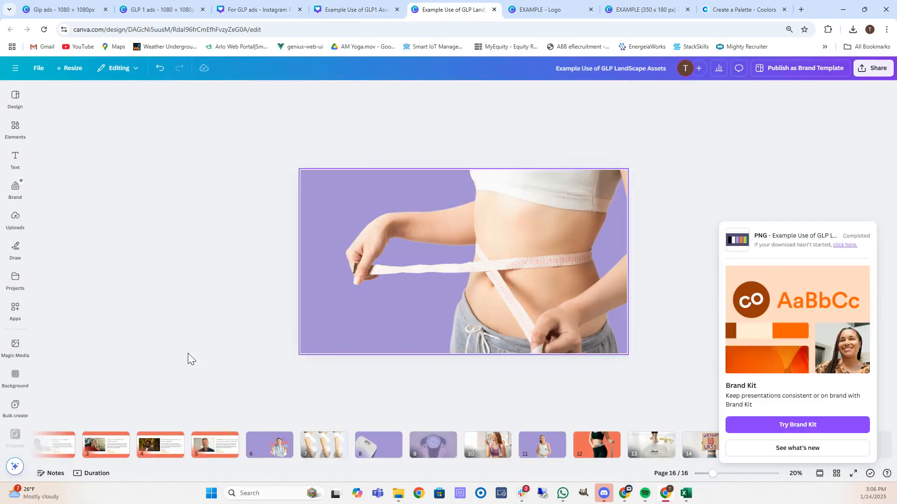
# On page 1, change the green rectangle's hex label to BF1363.
pyautogui.moveTo(393, 462); pyautogui.dragTo(175, 467)
pyautogui.click(70, 448)
pyautogui.click(580, 251)
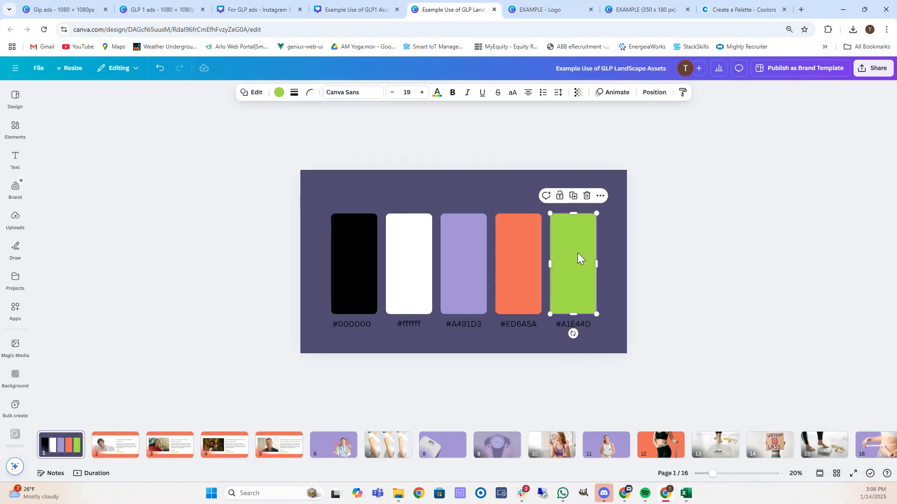
pyautogui.click(581, 323)
pyautogui.doubleClick(582, 325)
pyautogui.hotkey('ctrl', 'v')
# Recolour the green palette rectangle to #BF1363 and shrink Canva to reveal Digilign.
pyautogui.click(573, 245)
pyautogui.click(279, 92)
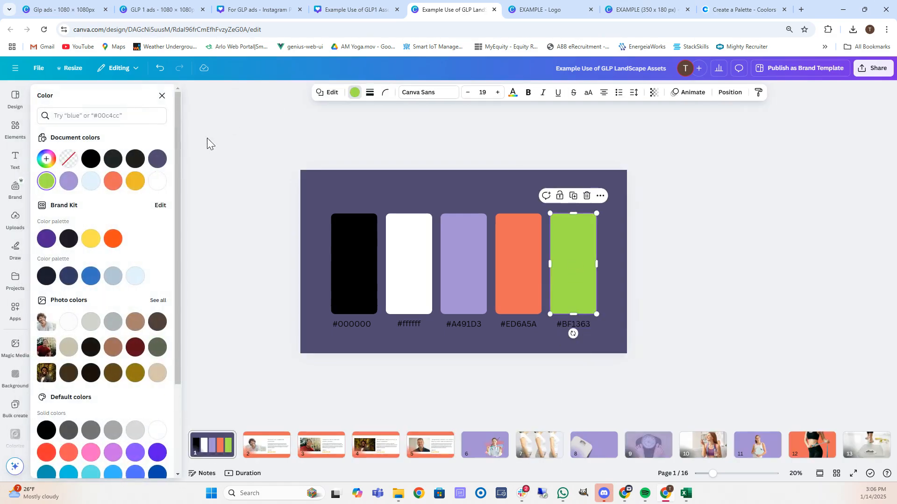
pyautogui.click(46, 181)
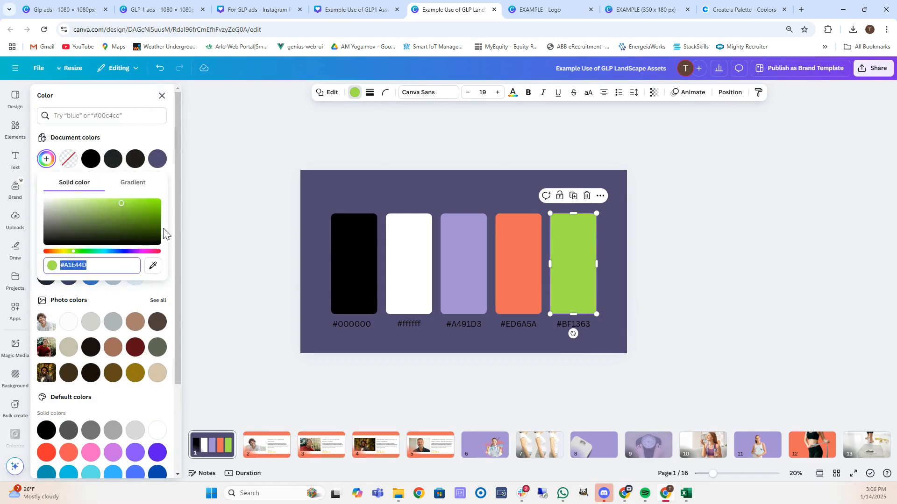
pyautogui.write('#BF1363')
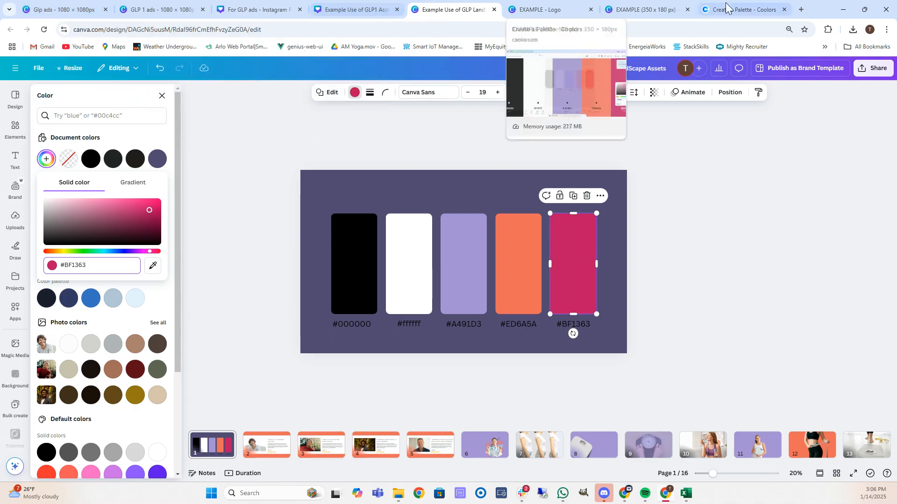
pyautogui.moveTo(821, 8); pyautogui.dragTo(763, 18)
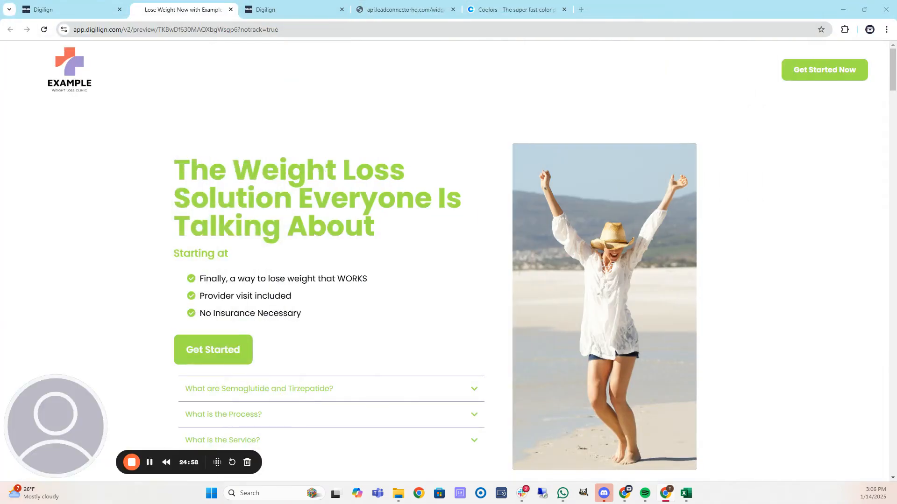
pyautogui.click(230, 9)
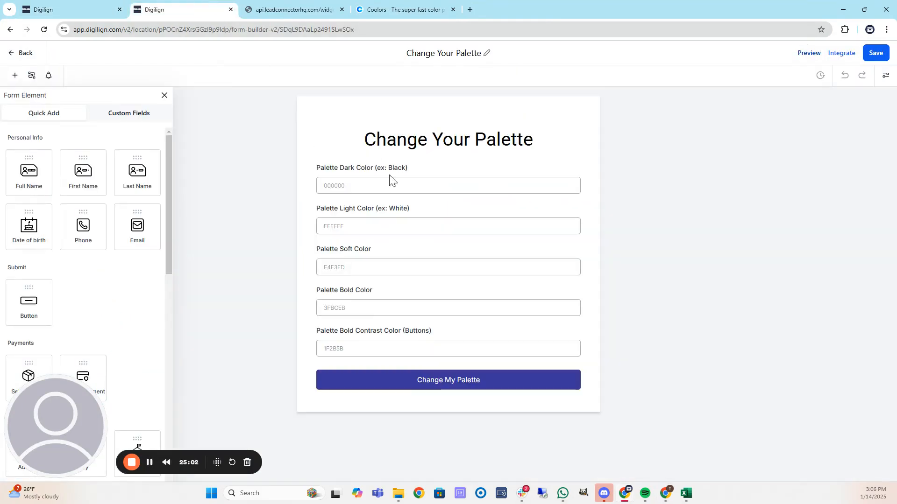
pyautogui.click(808, 53)
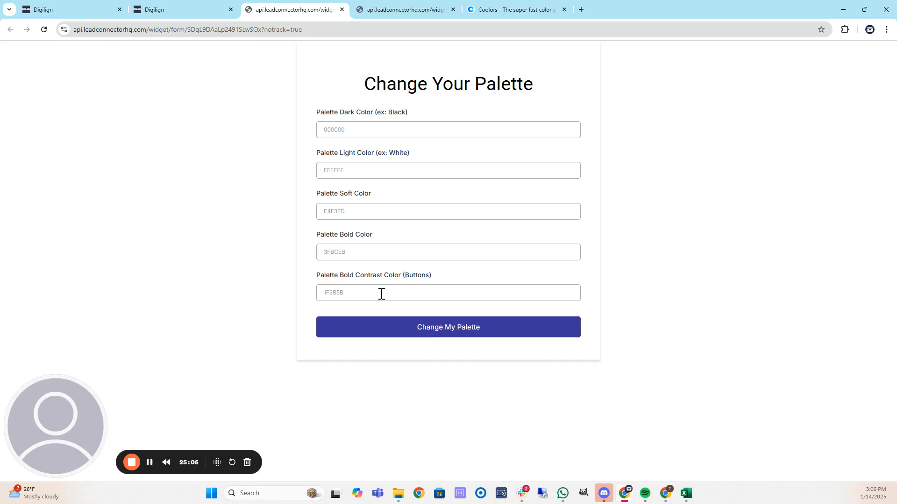
pyautogui.click(381, 293)
pyautogui.write('BF1363')
pyautogui.click(467, 329)
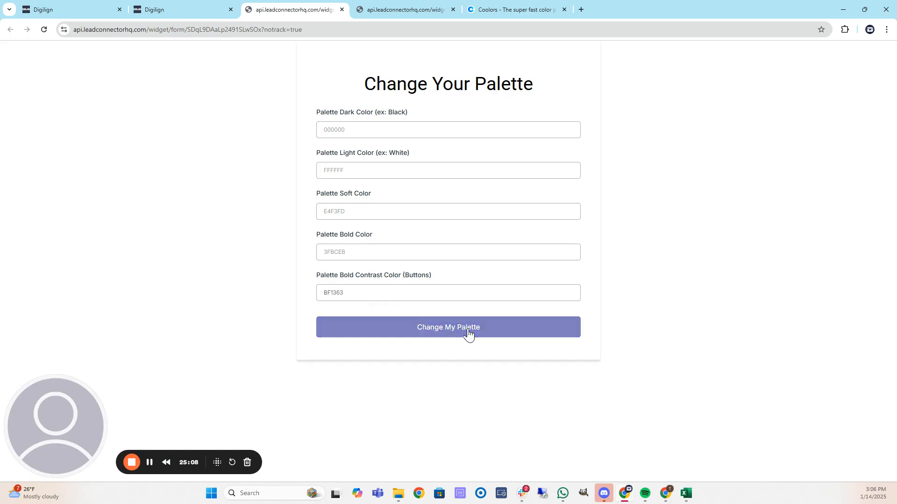
pyautogui.click(182, 9)
pyautogui.click(73, 8)
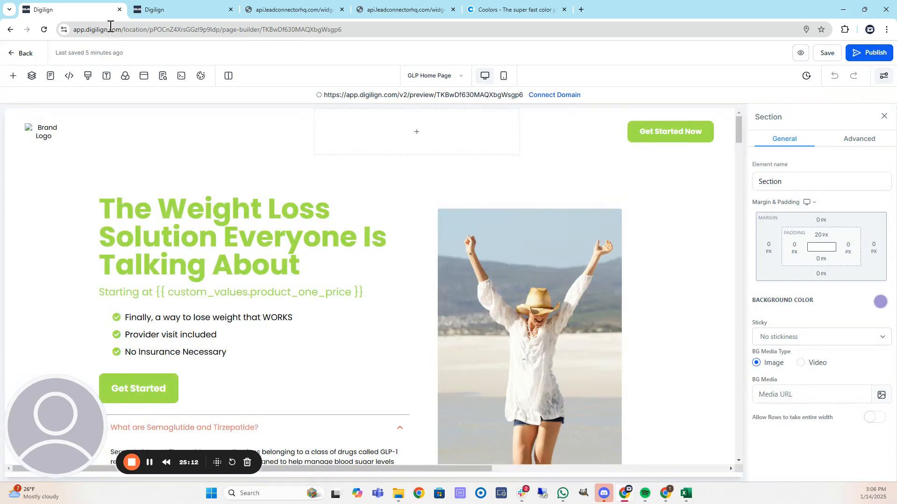
pyautogui.click(45, 30)
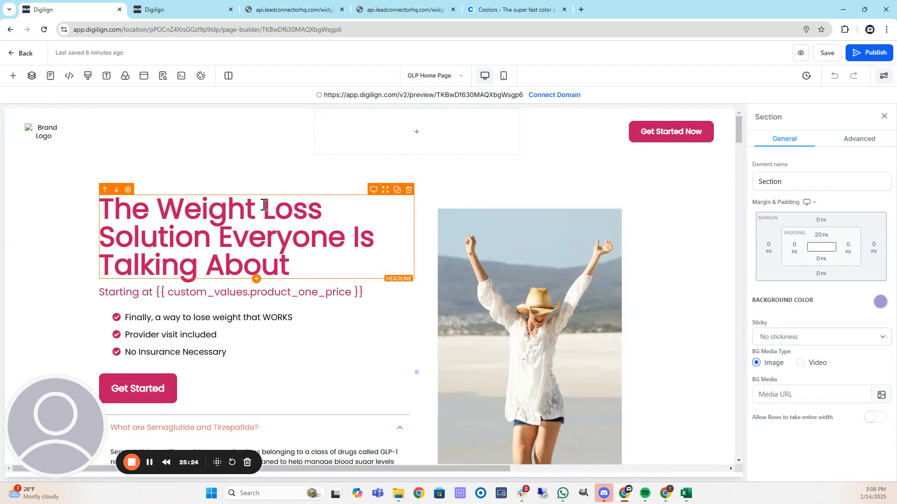
pyautogui.scroll(-10, 226, 216)
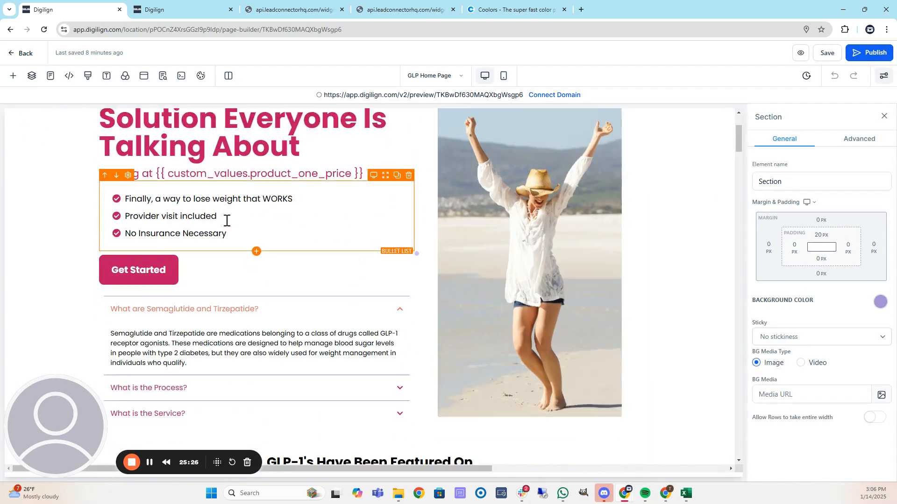
pyautogui.scroll(-4, 174, 206)
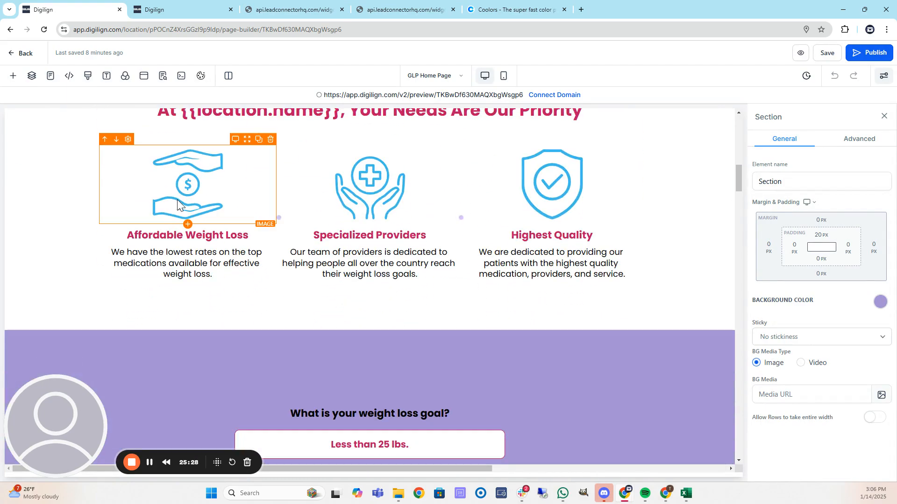
pyautogui.scroll(3, 279, 217)
pyautogui.scroll(-10, 366, 187)
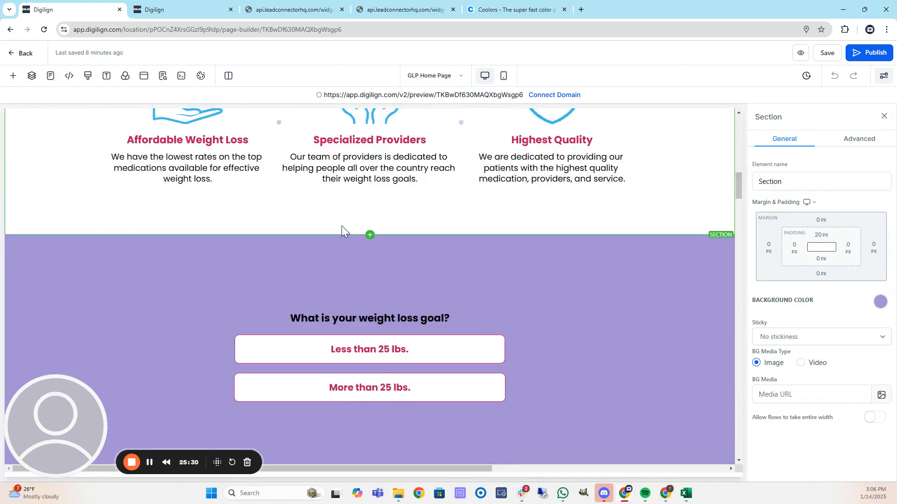
pyautogui.scroll(-8, 172, 204)
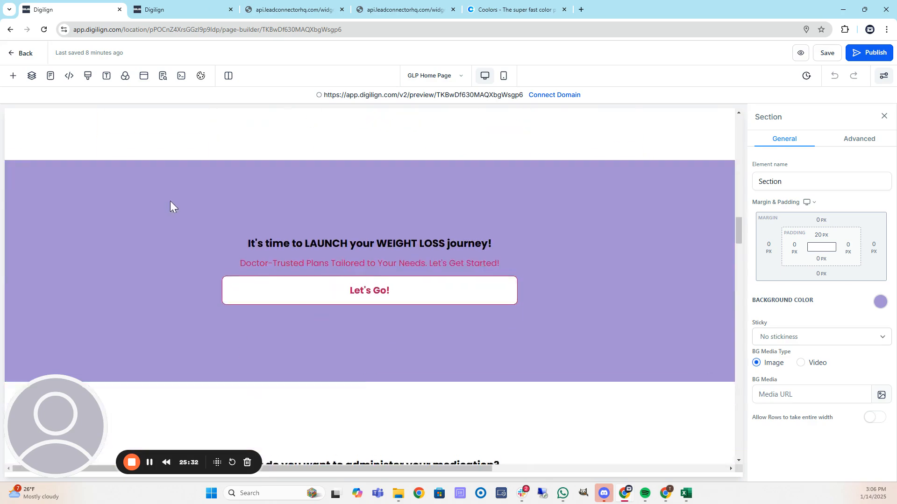
pyautogui.scroll(-10, 157, 173)
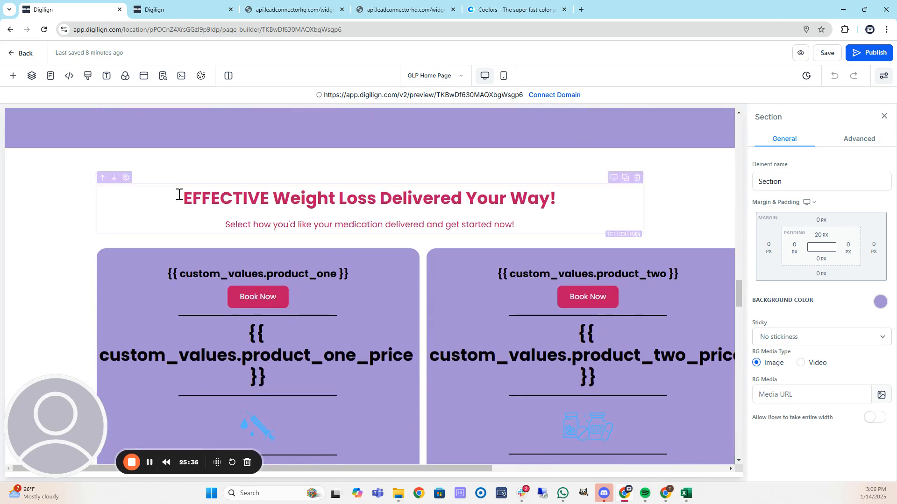
pyautogui.scroll(-9, 131, 191)
pyautogui.scroll(-10, 95, 196)
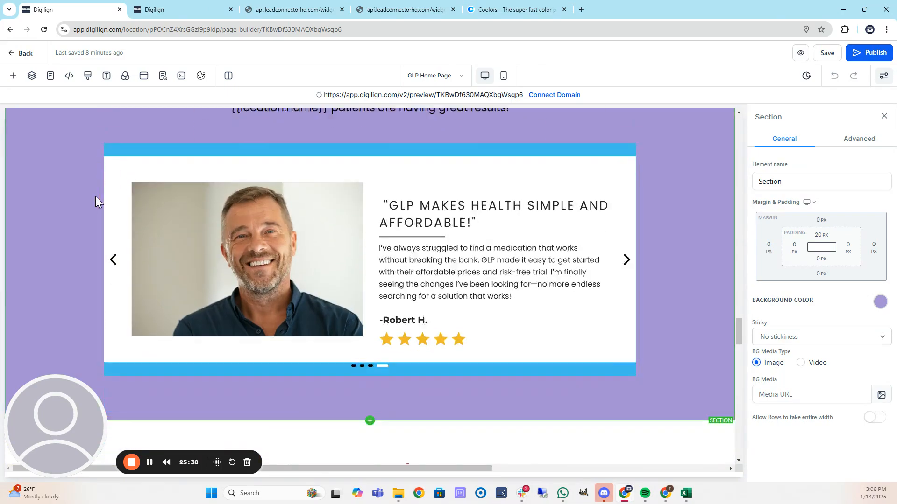
pyautogui.scroll(-15, 93, 197)
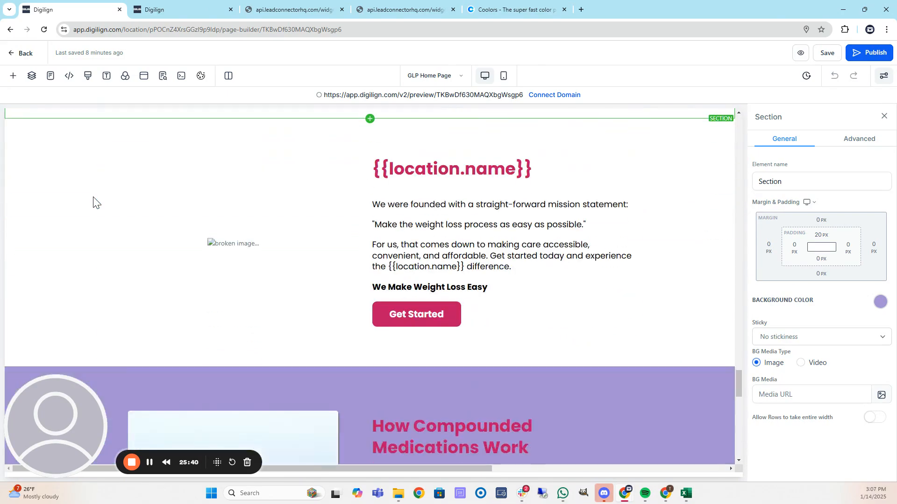
pyautogui.scroll(-8, 94, 197)
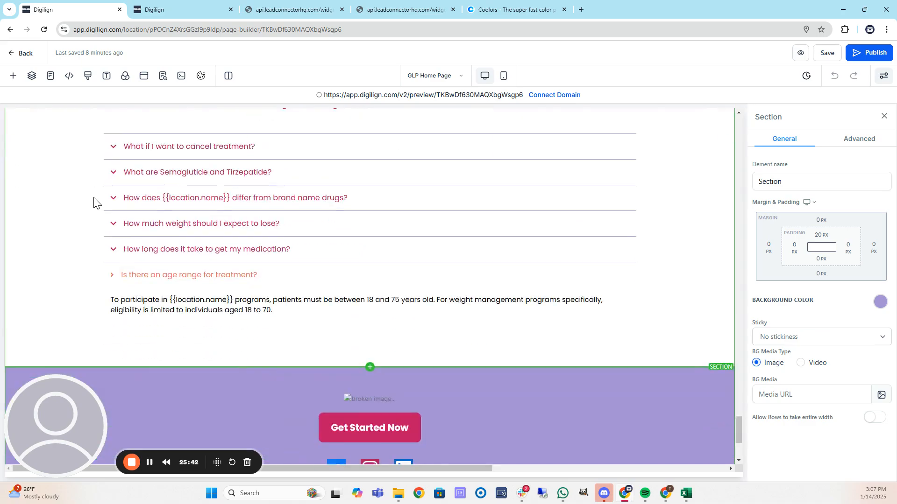
pyautogui.scroll(7, 93, 198)
pyautogui.scroll(20, 88, 191)
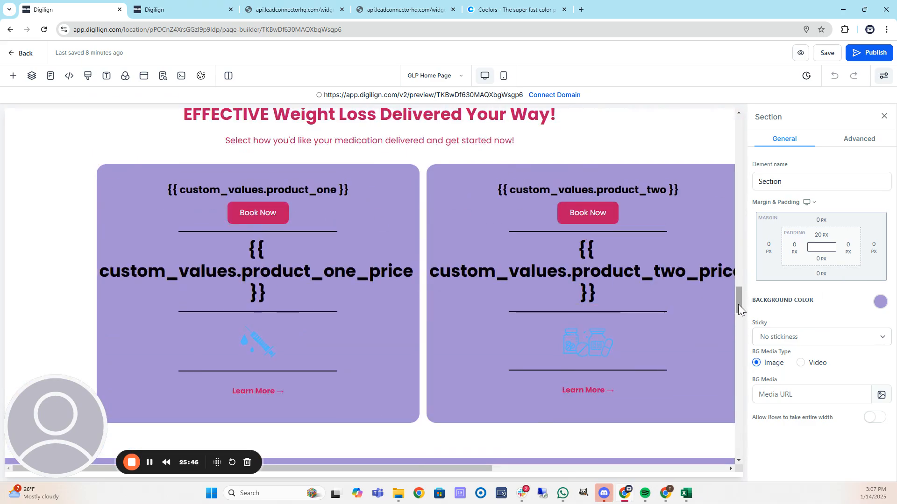
pyautogui.moveTo(739, 301); pyautogui.dragTo(739, 119)
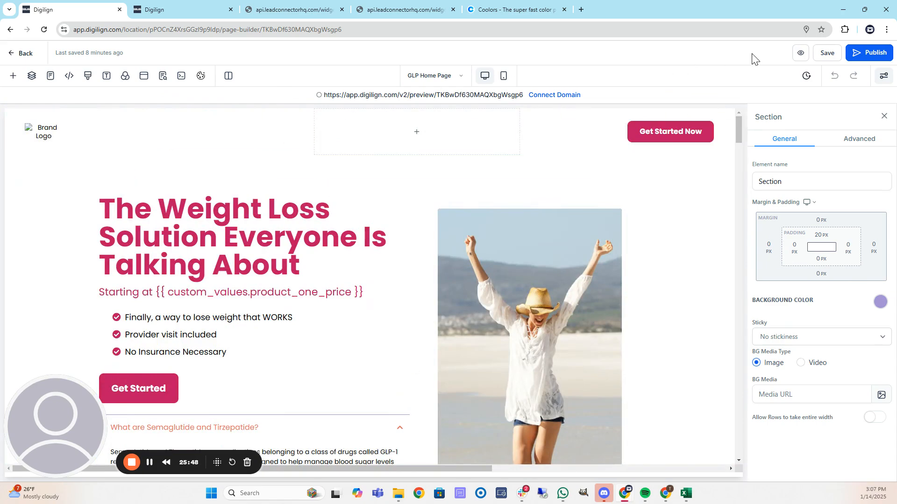
pyautogui.click(800, 55)
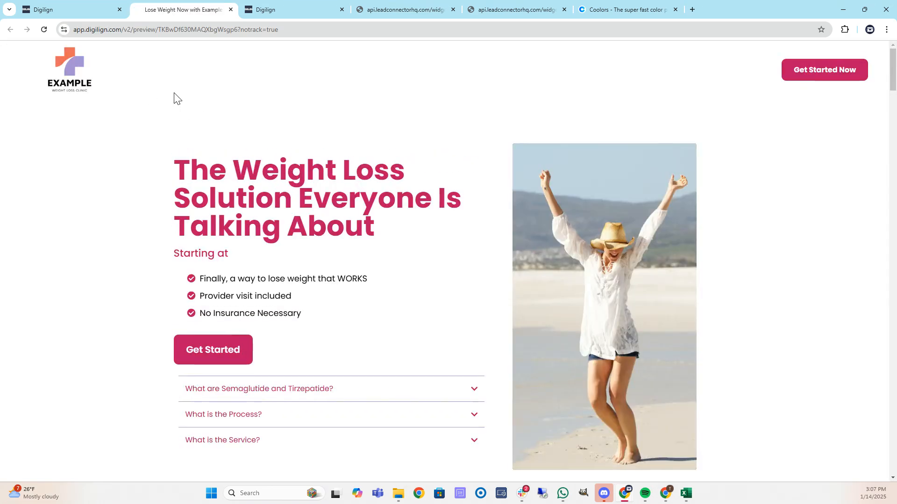
pyautogui.scroll(-7, 89, 194)
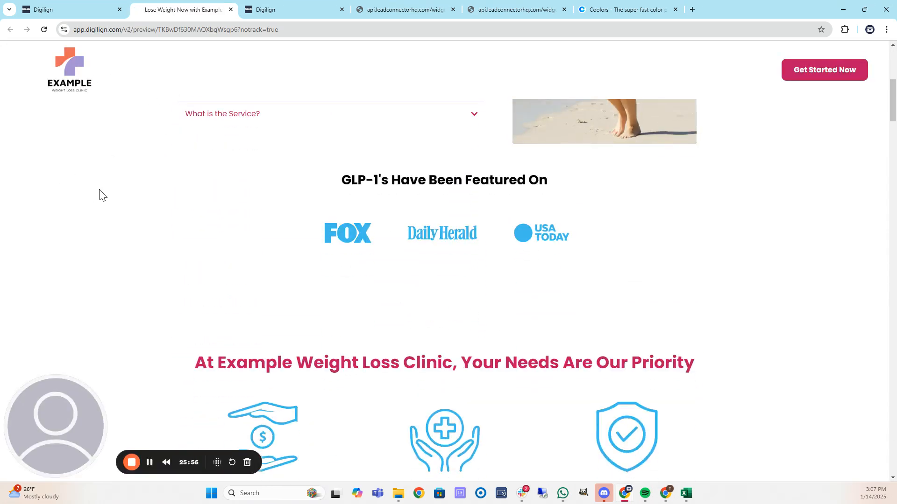
pyautogui.scroll(-2, 251, 177)
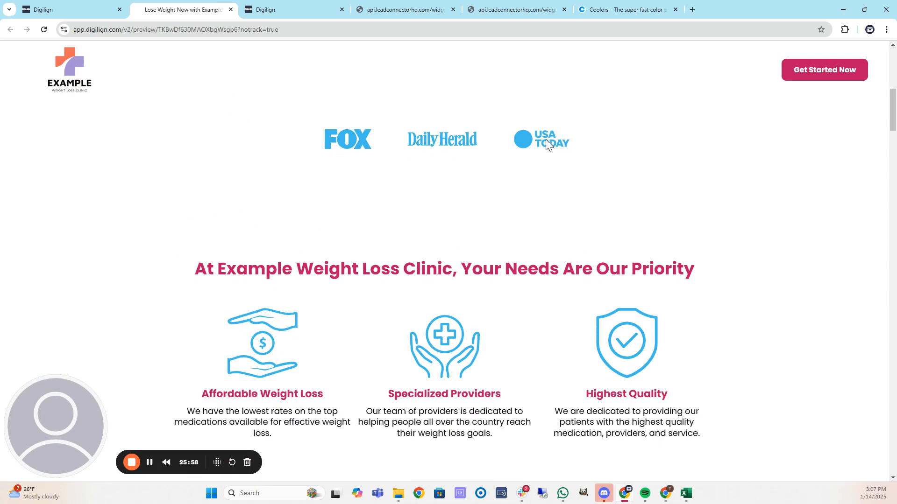
pyautogui.scroll(-11, 230, 200)
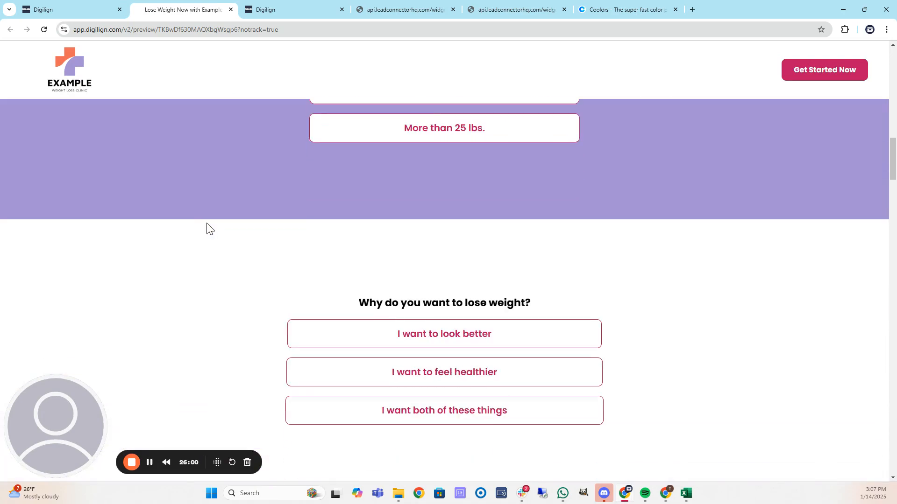
pyautogui.scroll(-9, 204, 228)
pyautogui.scroll(18, 200, 232)
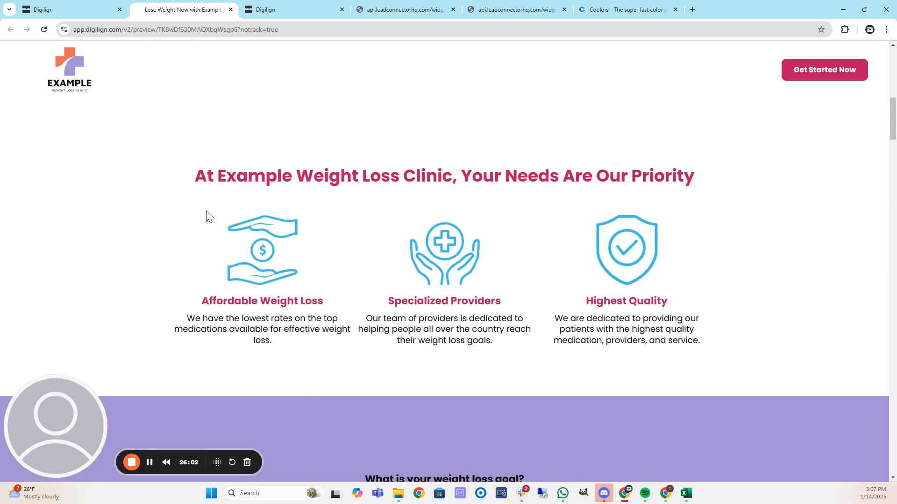
pyautogui.scroll(10, 196, 208)
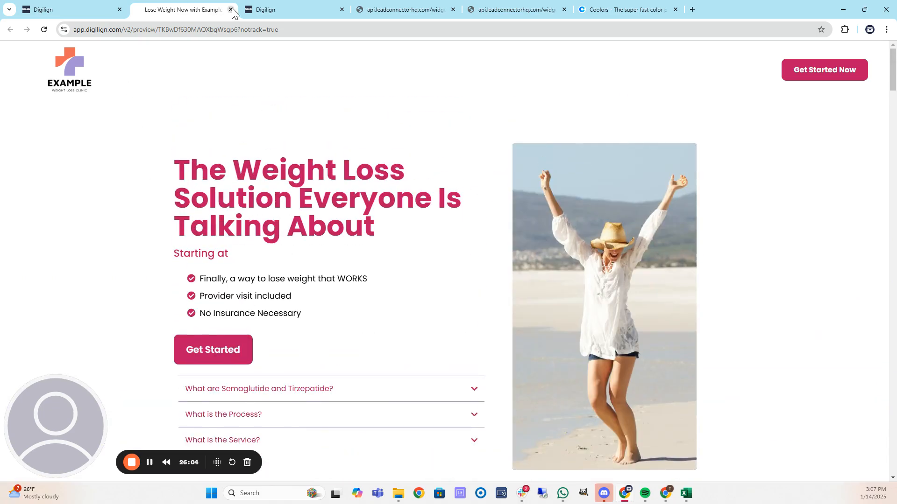
pyautogui.click(231, 9)
# Replace the Featured On FOX logo with the purple 21.png upload.
pyautogui.scroll(-3, 370, 225)
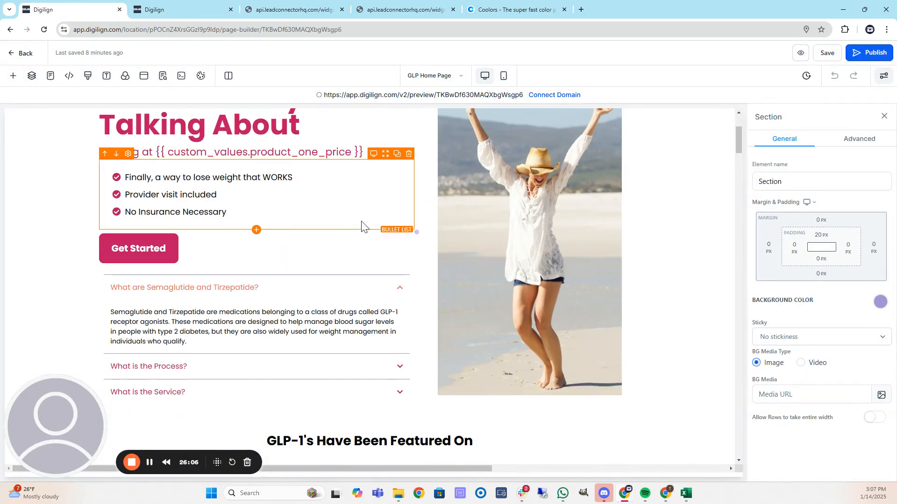
pyautogui.scroll(-6, 370, 224)
pyautogui.click(278, 211)
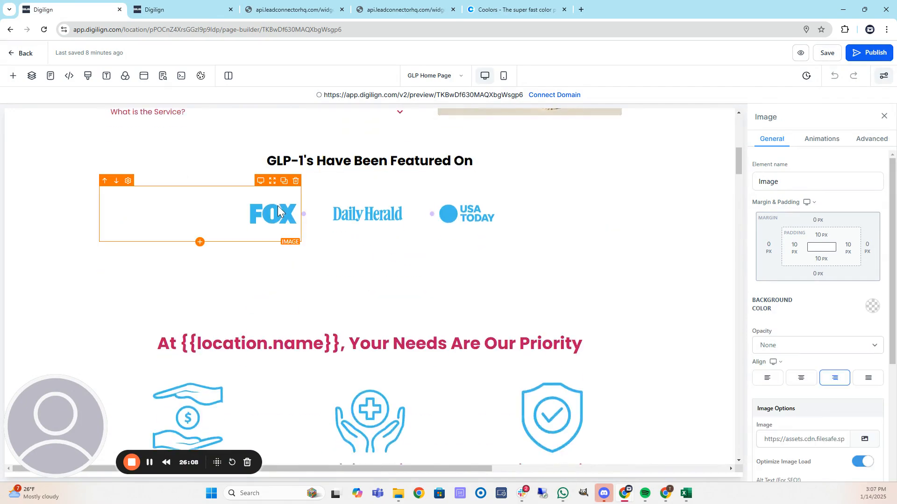
pyautogui.scroll(-2, 862, 318)
pyautogui.click(865, 348)
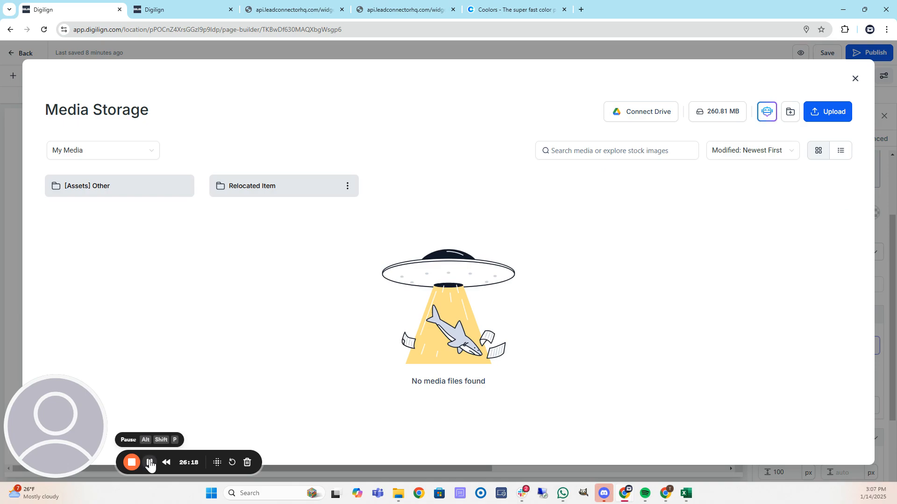
pyautogui.click(150, 463)
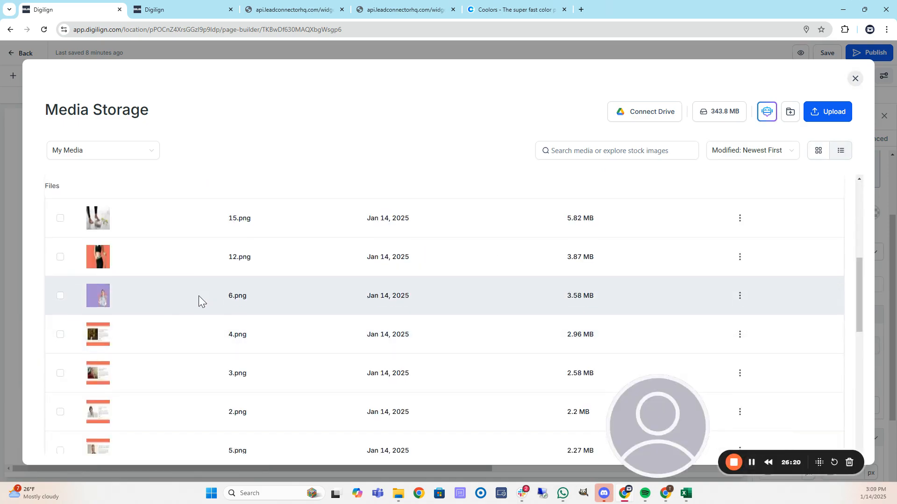
pyautogui.scroll(-15, 198, 295)
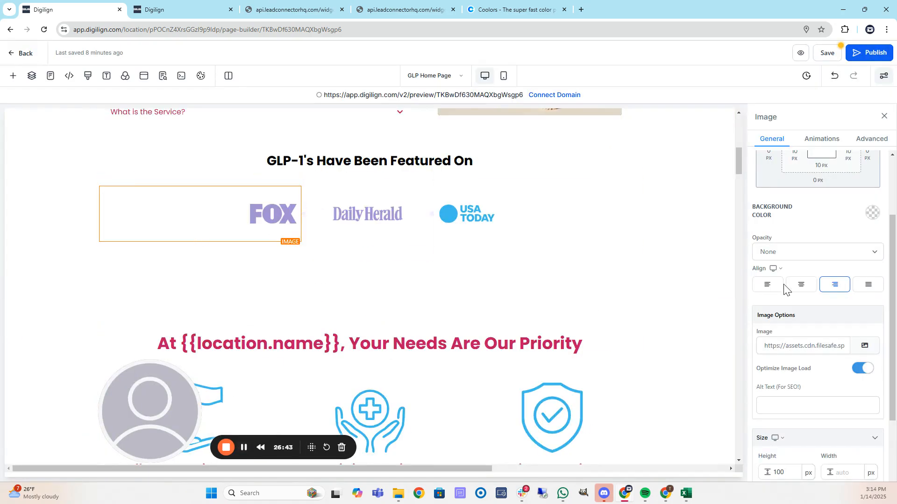
pyautogui.click(864, 347)
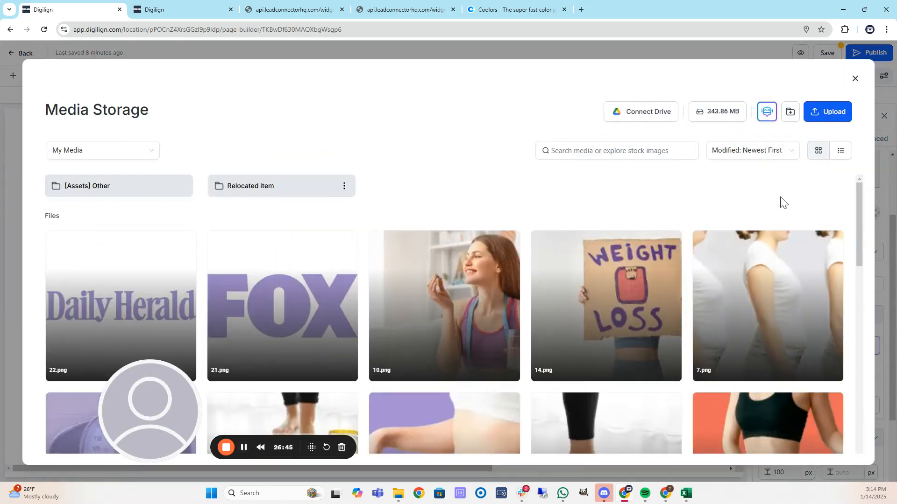
pyautogui.click(826, 111)
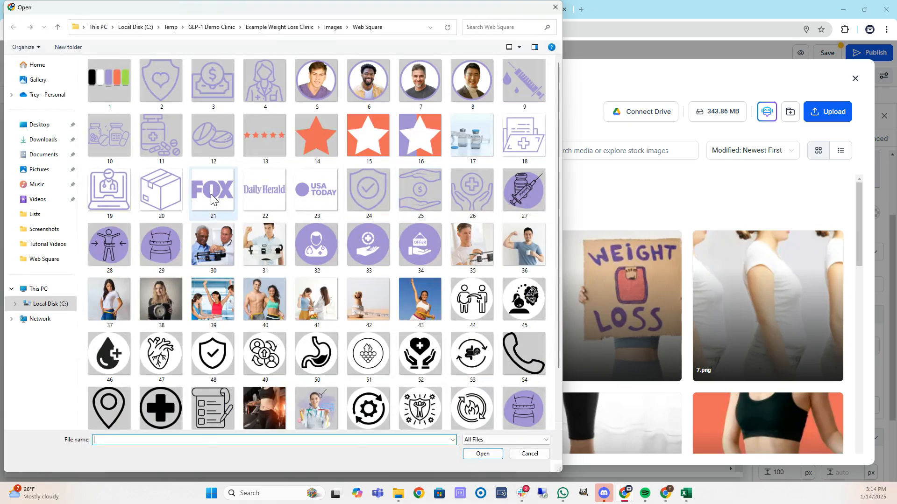
pyautogui.doubleClick(200, 191)
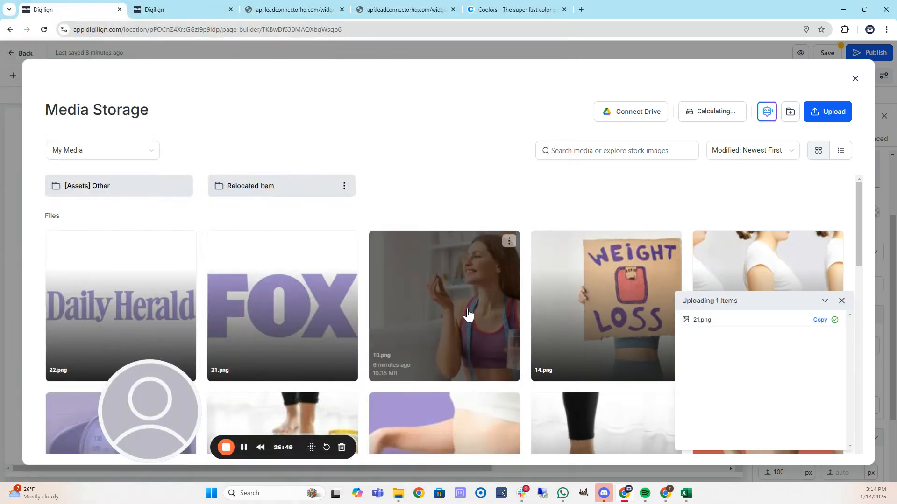
pyautogui.click(140, 295)
# Swap the Daily Herald logo for its purple version.
pyautogui.click(380, 212)
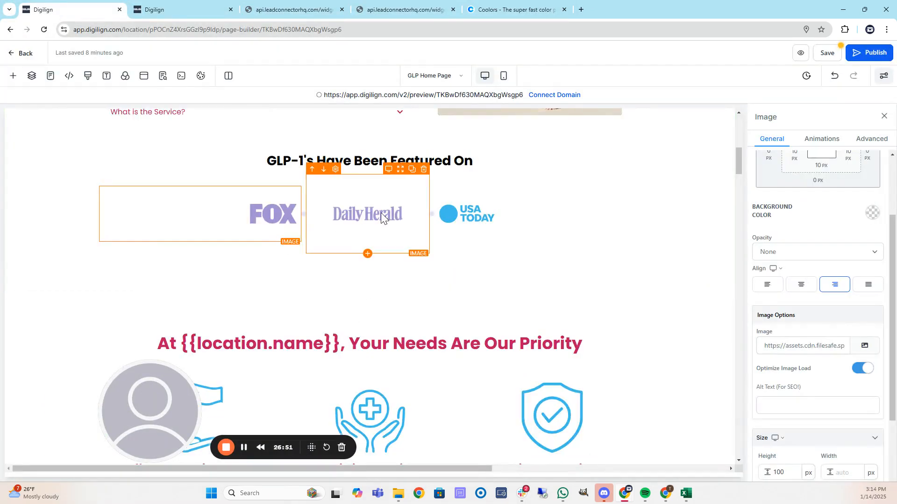
pyautogui.click(864, 347)
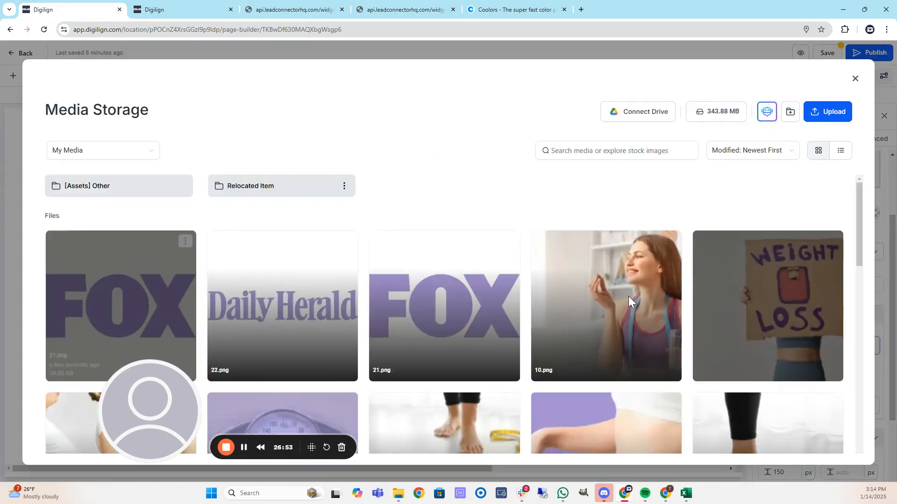
pyautogui.click(309, 312)
# Upload 23.png and apply it as the purple USA TODAY logo.
pyautogui.click(486, 220)
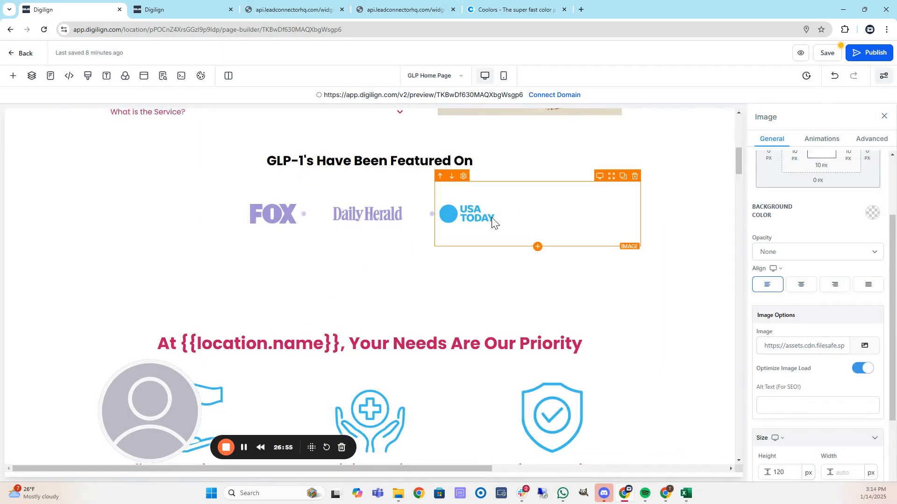
pyautogui.click(864, 346)
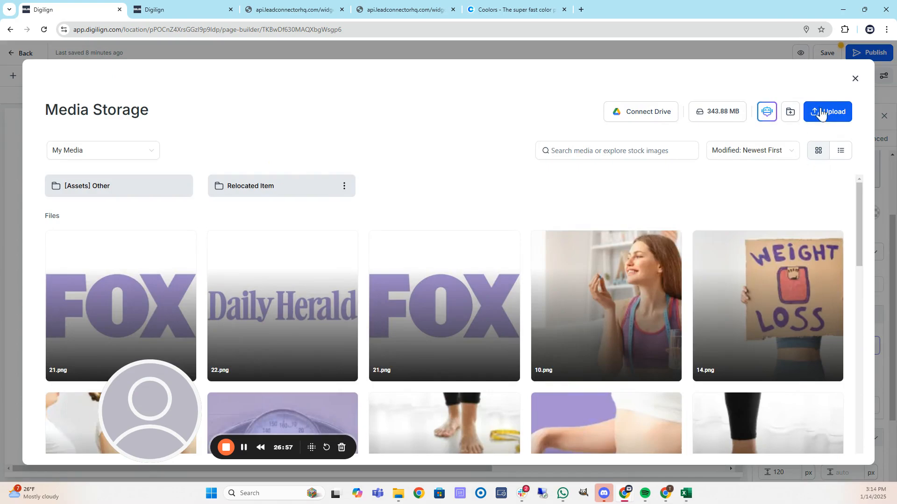
pyautogui.click(827, 109)
pyautogui.doubleClick(316, 189)
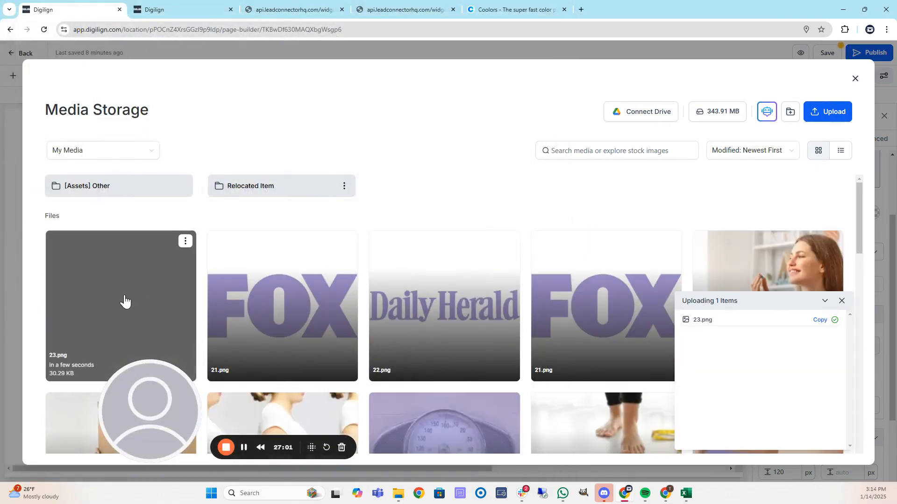
pyautogui.click(133, 302)
# Upload 25.png and use it as the Affordable Weight Loss hands icon.
pyautogui.scroll(-5, 327, 266)
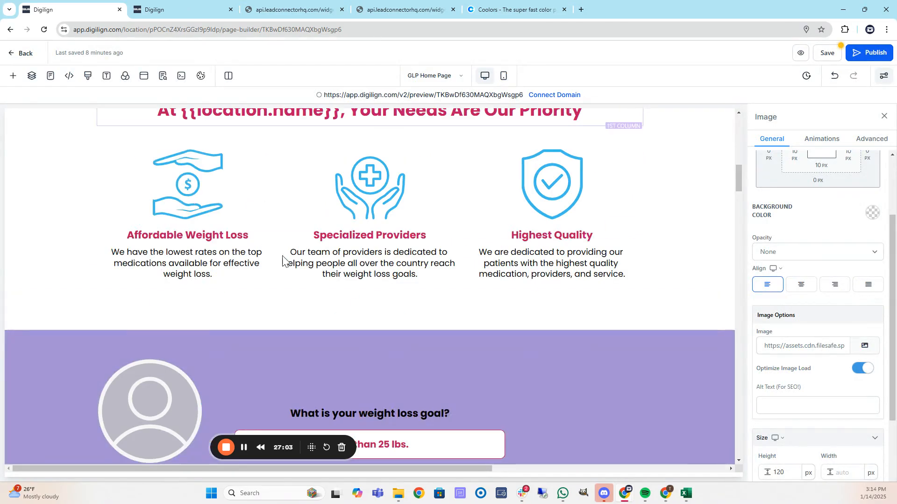
pyautogui.click(266, 191)
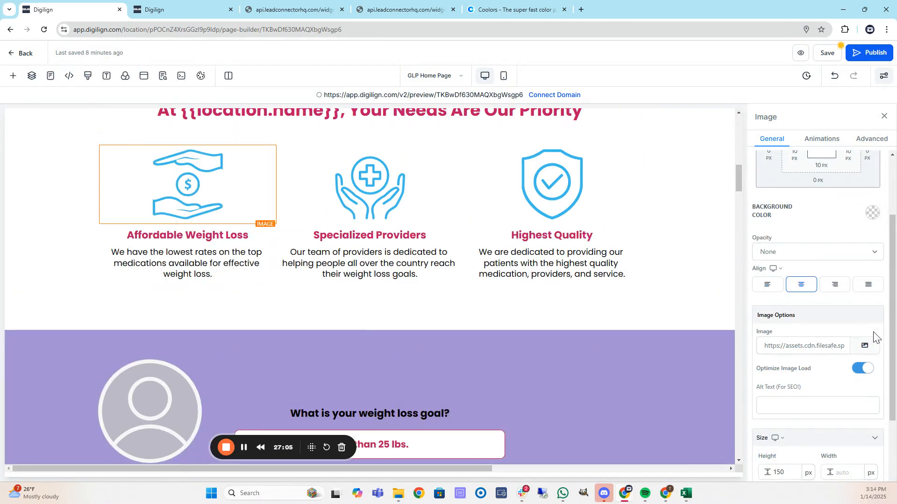
pyautogui.click(865, 345)
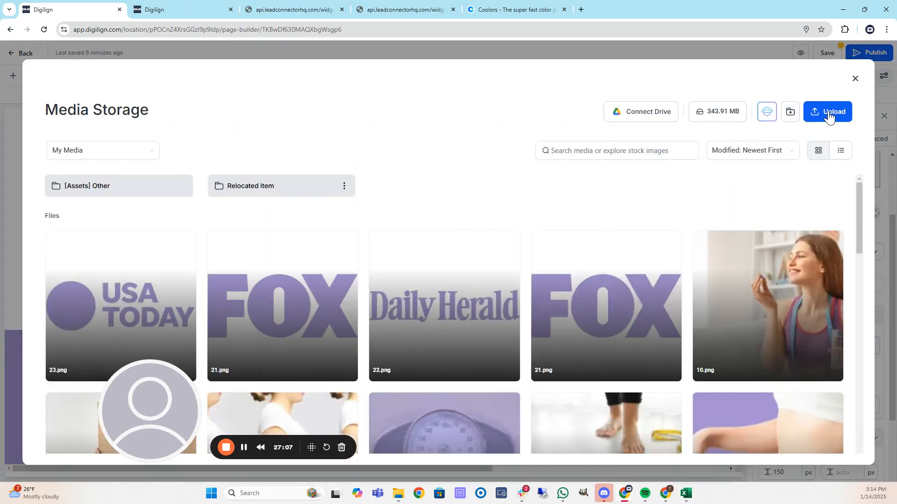
pyautogui.click(827, 113)
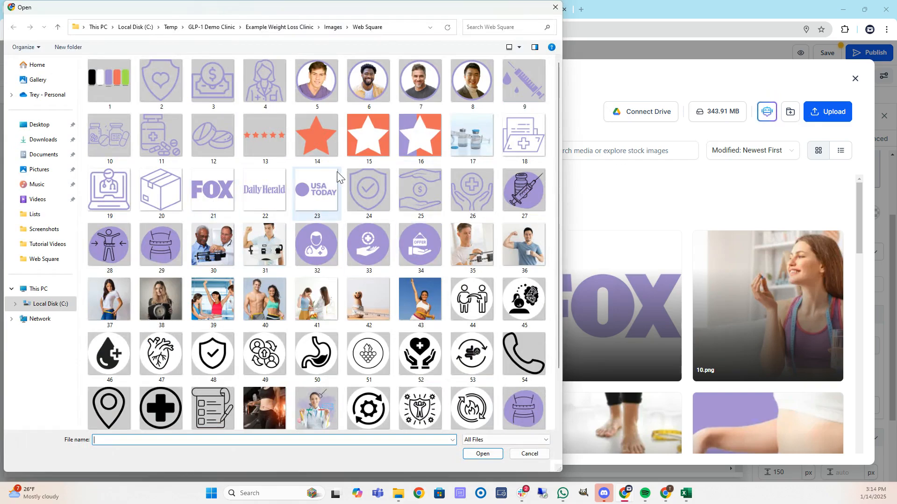
pyautogui.doubleClick(422, 181)
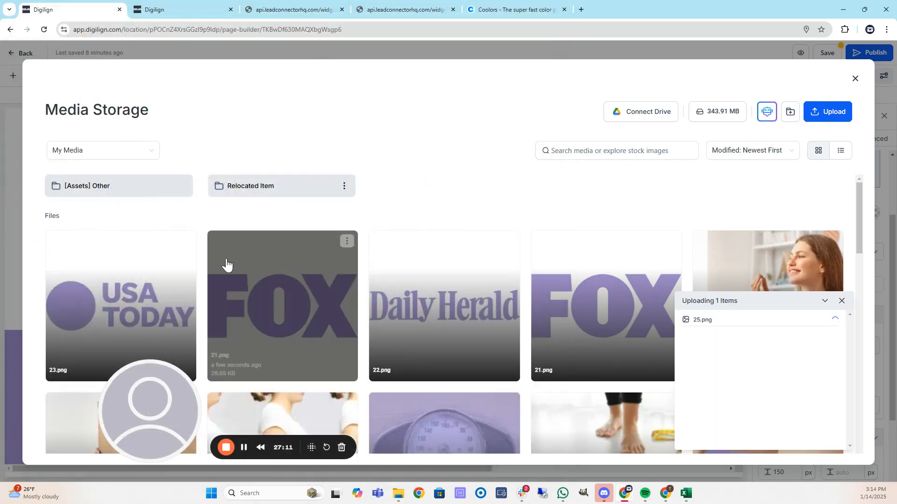
pyautogui.click(131, 273)
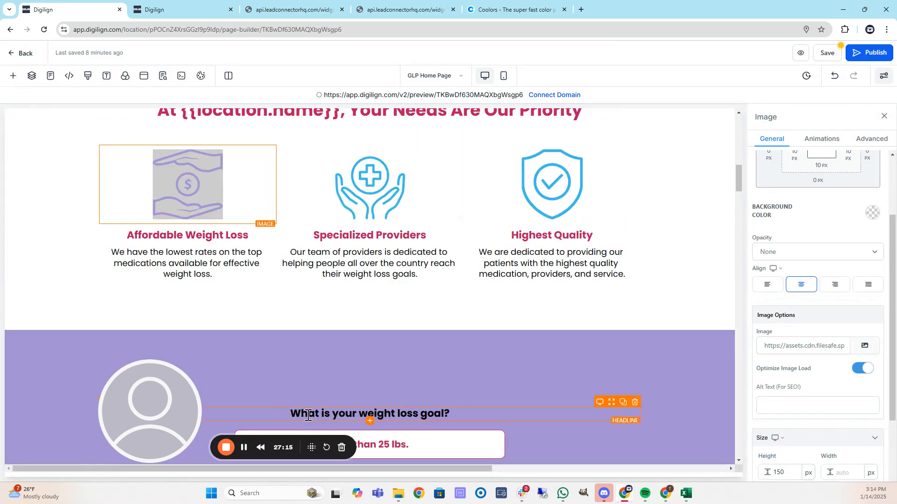
# Reopen the media library for the image and cancel the file-upload dialog.
pyautogui.click(864, 348)
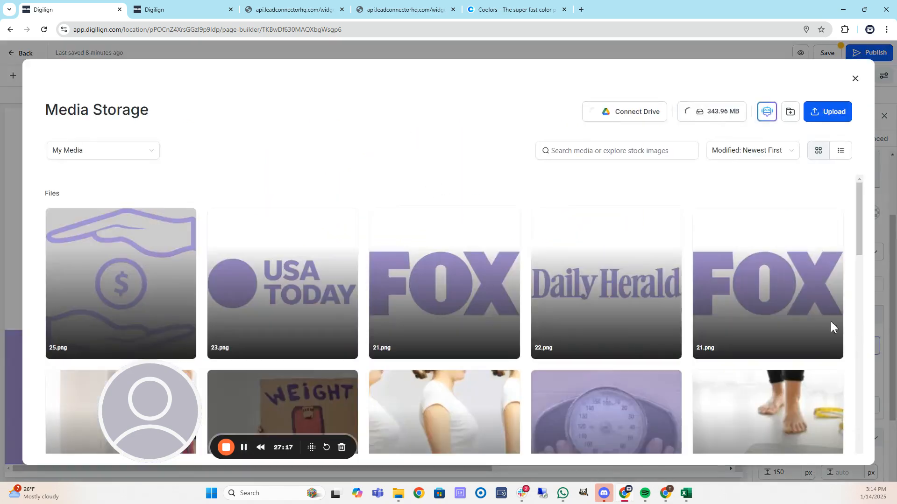
pyautogui.click(817, 111)
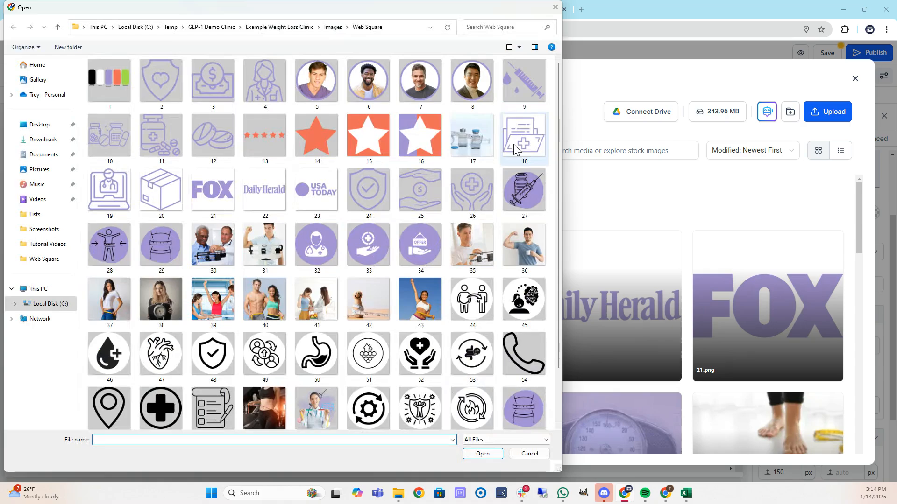
pyautogui.scroll(-3, 294, 223)
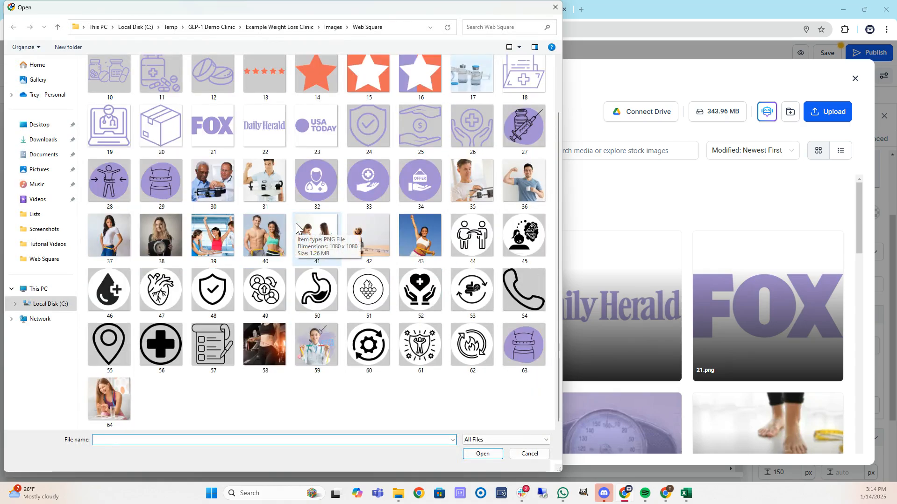
pyautogui.scroll(3, 294, 222)
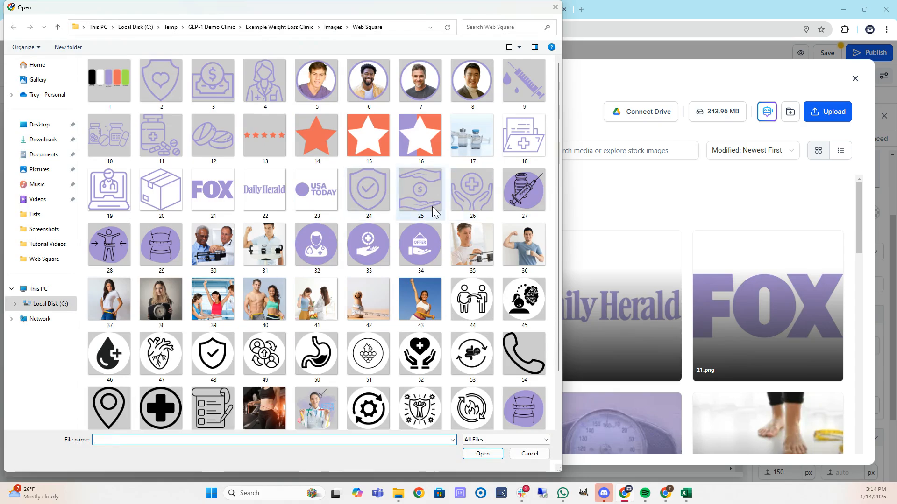
pyautogui.click(529, 454)
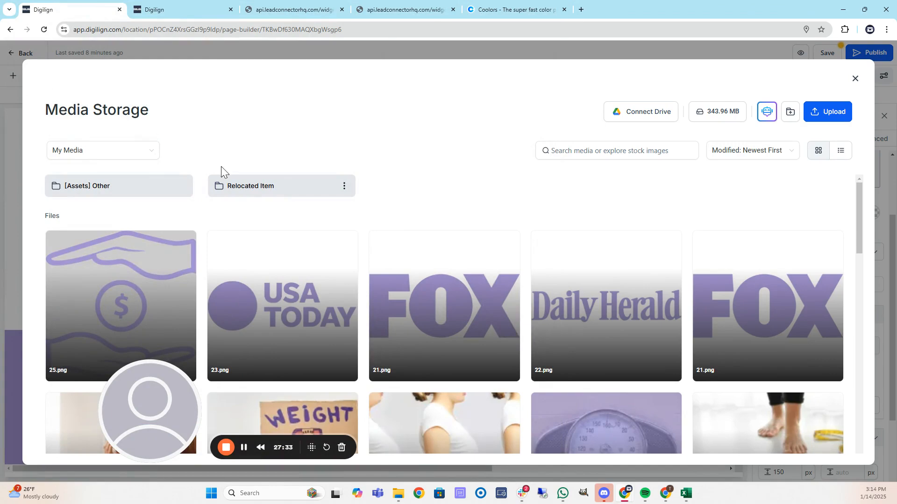
# Download all 64 pages of Example Use of GLP1 Assets as transparent-background PNGs.
pyautogui.moveTo(0, 50); pyautogui.dragTo(456, 51)
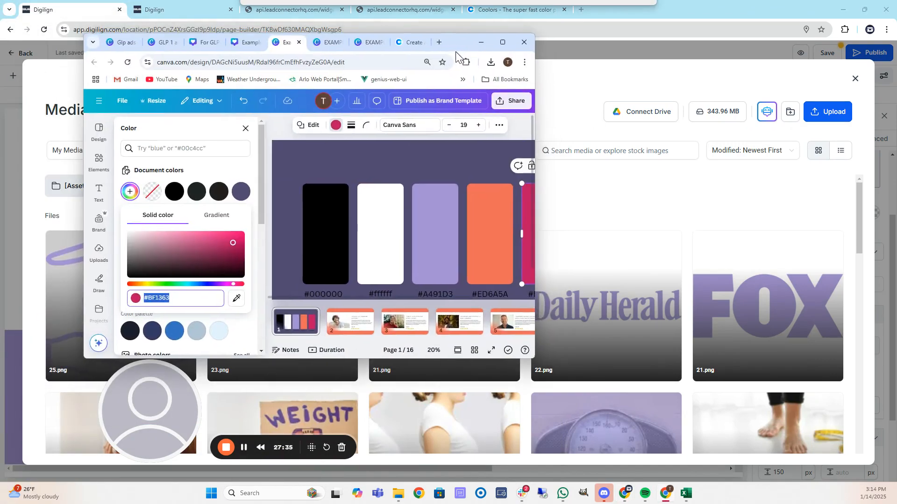
pyautogui.click(508, 46)
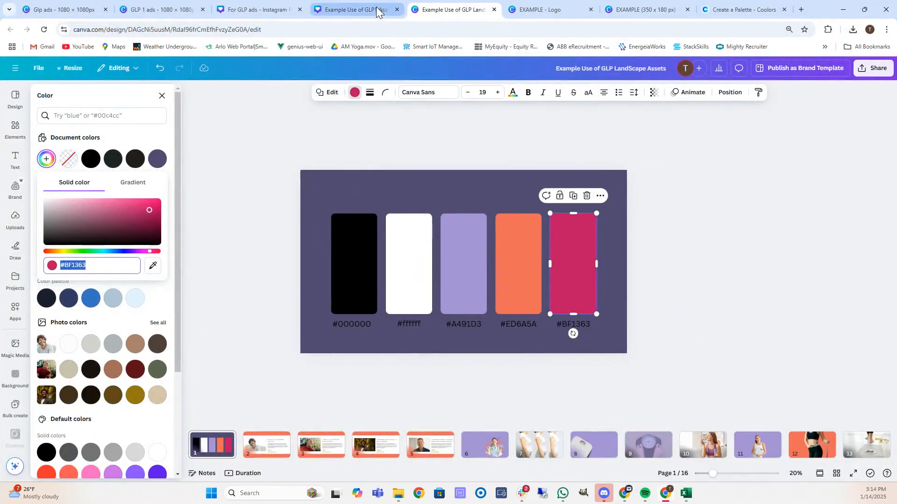
pyautogui.click(377, 8)
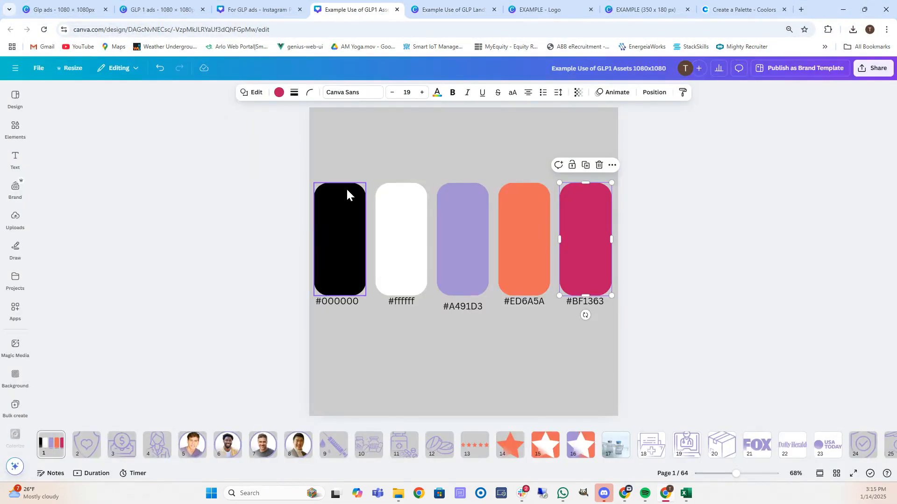
pyautogui.click(867, 69)
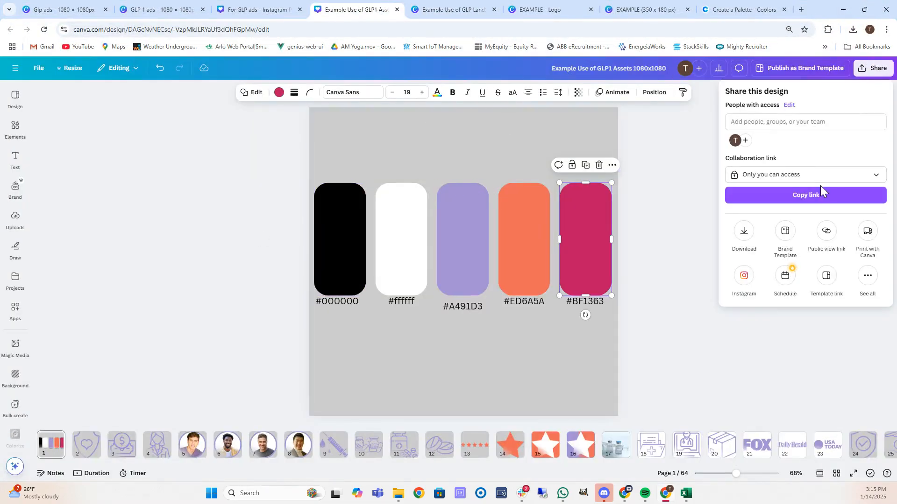
pyautogui.click(738, 238)
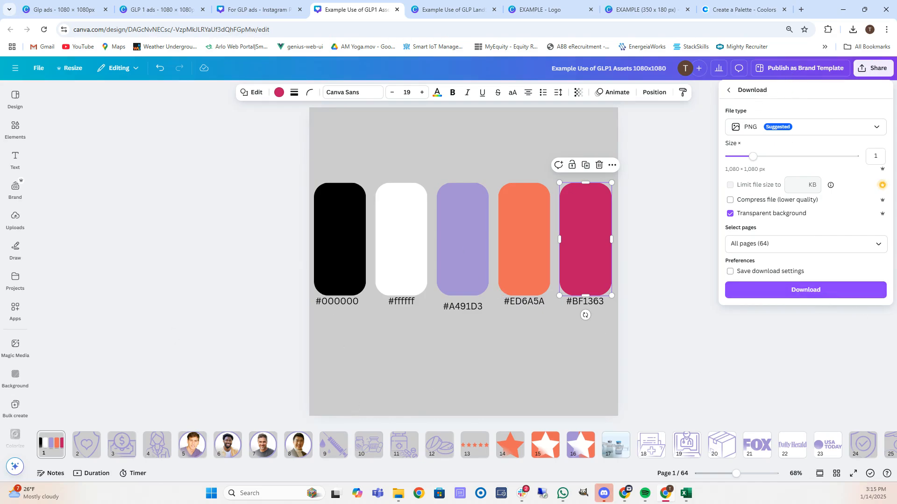
pyautogui.click(808, 290)
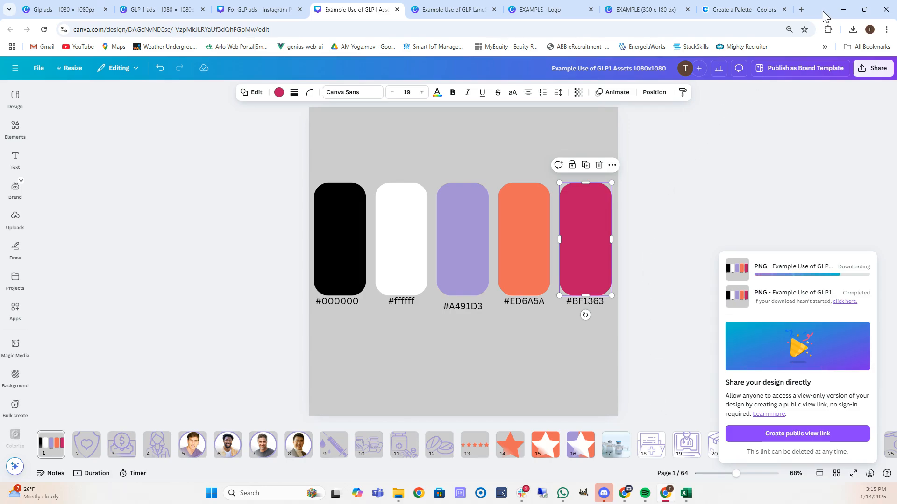
pyautogui.click(843, 10)
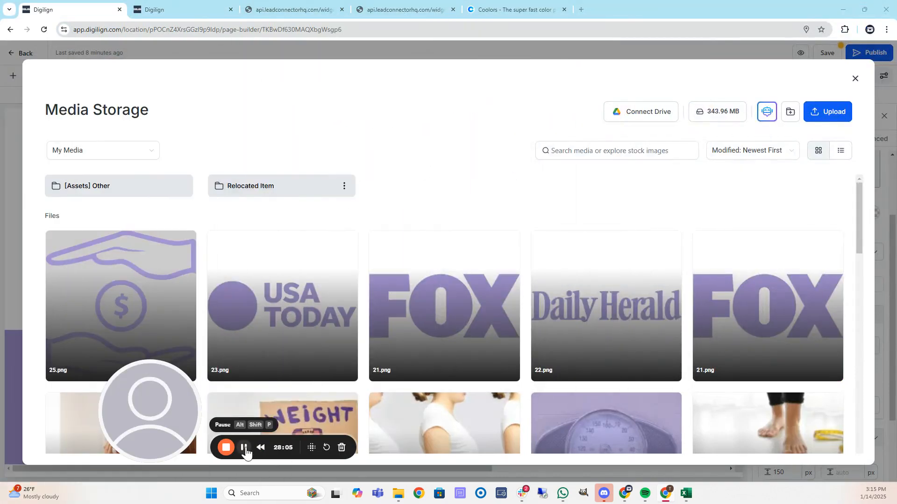
# Upload the transparent 25.png from Web Square TP as the Affordable Weight Loss image.
pyautogui.press('Escape')
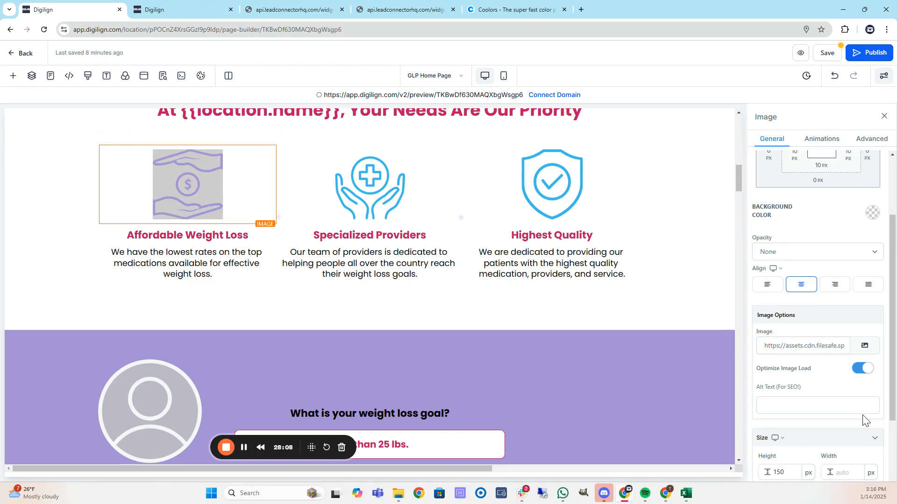
pyautogui.click(874, 348)
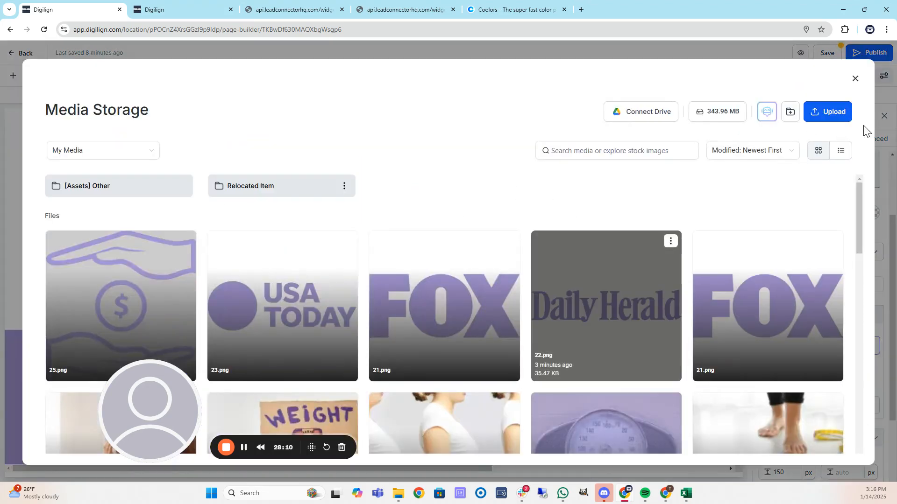
pyautogui.click(840, 113)
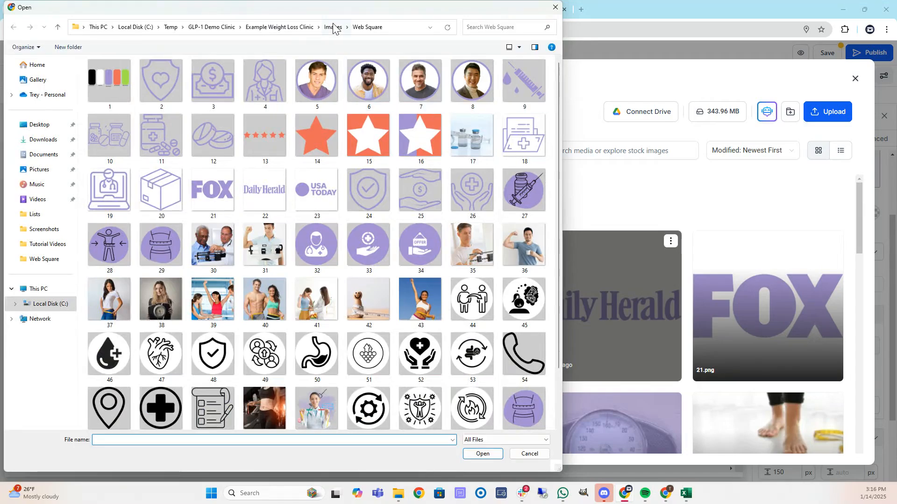
pyautogui.click(333, 27)
pyautogui.doubleClick(226, 88)
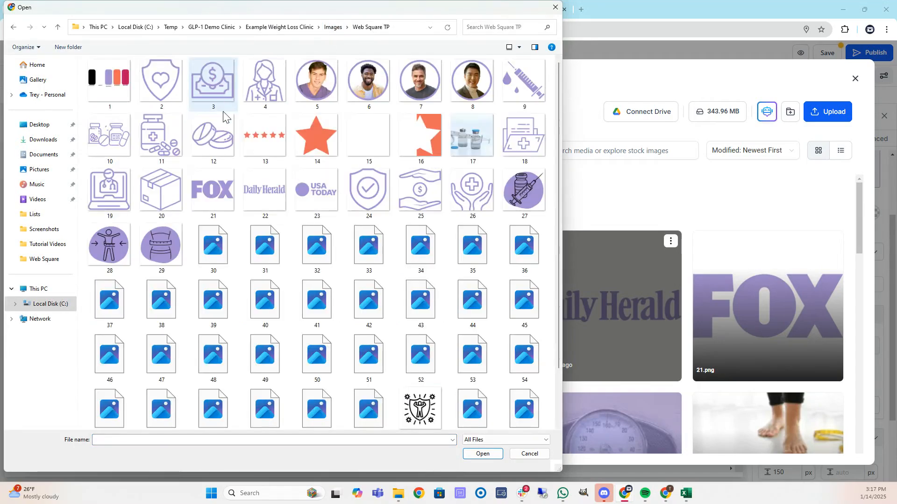
pyautogui.doubleClick(425, 185)
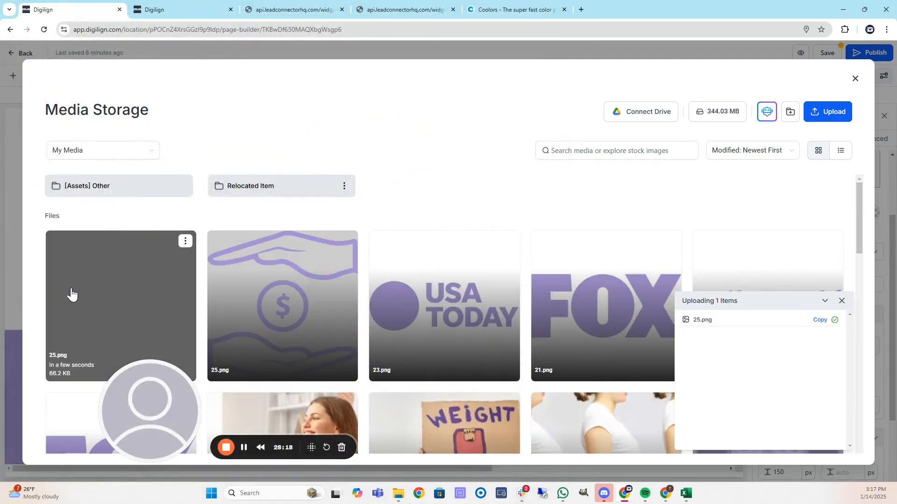
pyautogui.click(106, 295)
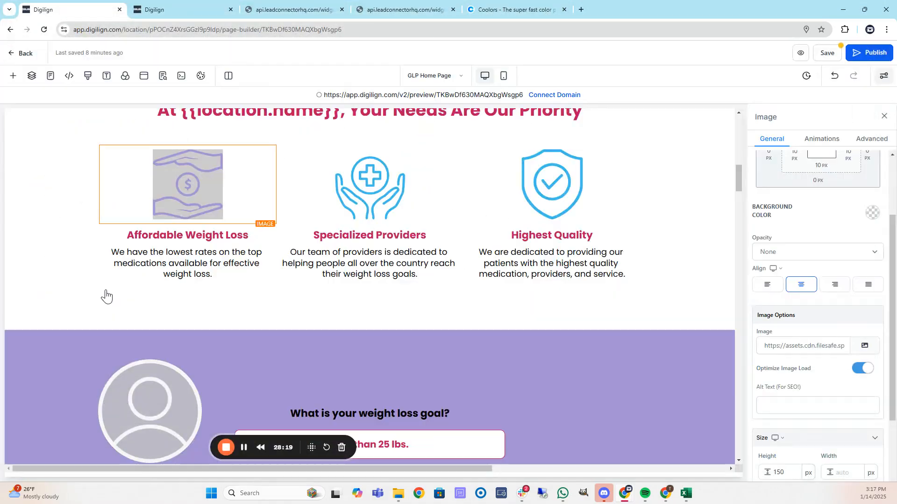
# Upload the purple hands-and-cross 26.png as the Specialized Providers image.
pyautogui.click(369, 167)
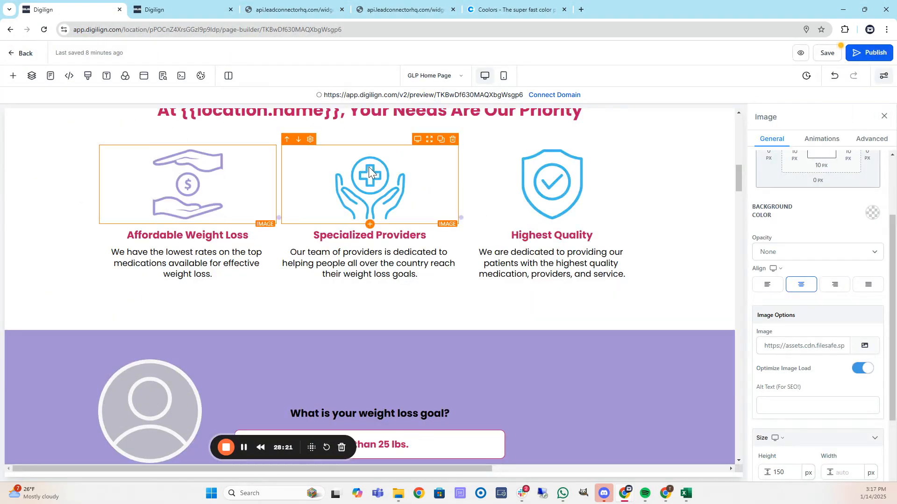
pyautogui.click(864, 348)
pyautogui.click(837, 113)
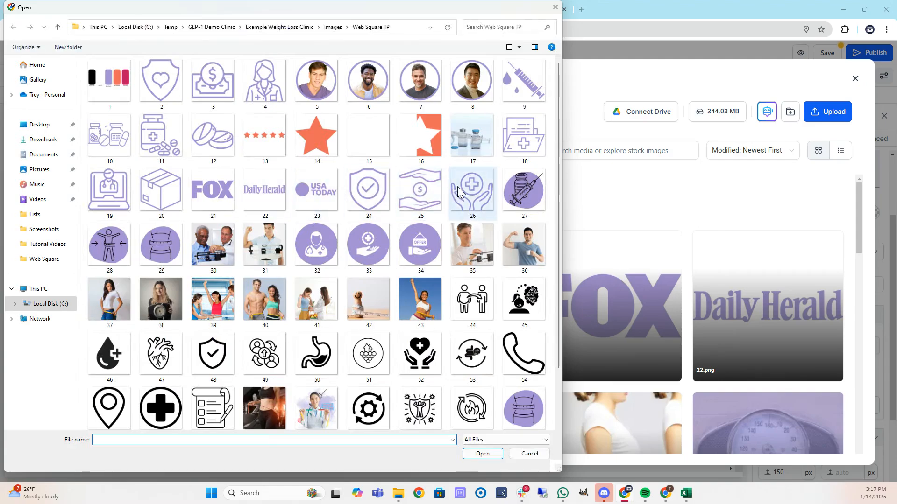
pyautogui.doubleClick(472, 189)
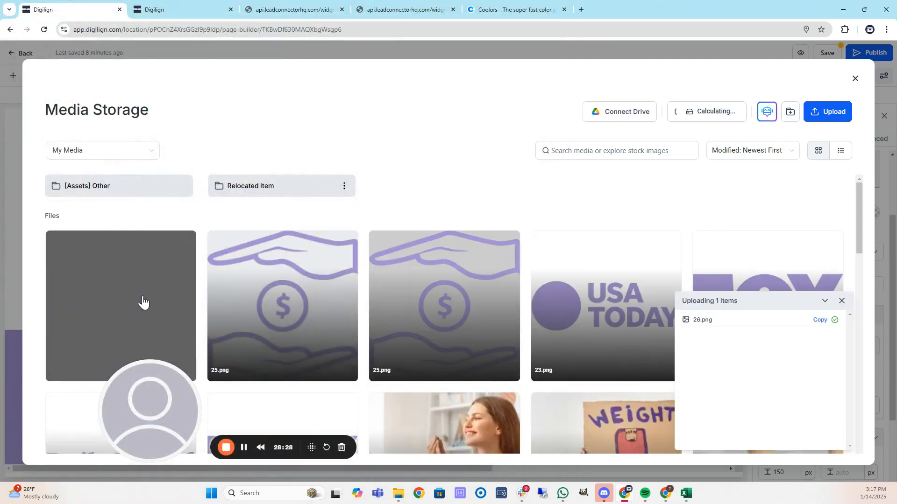
pyautogui.click(130, 302)
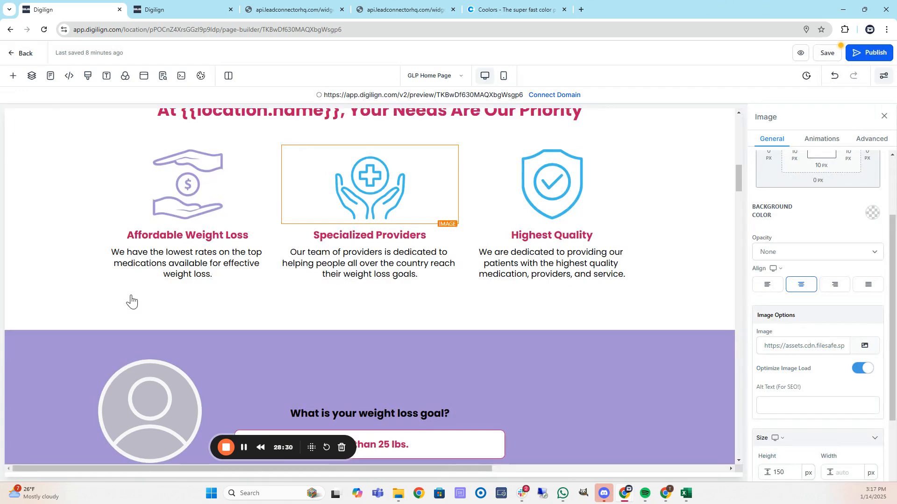
# Upload the purple shield 24.png as the Highest Quality image.
pyautogui.click(574, 204)
pyautogui.click(863, 348)
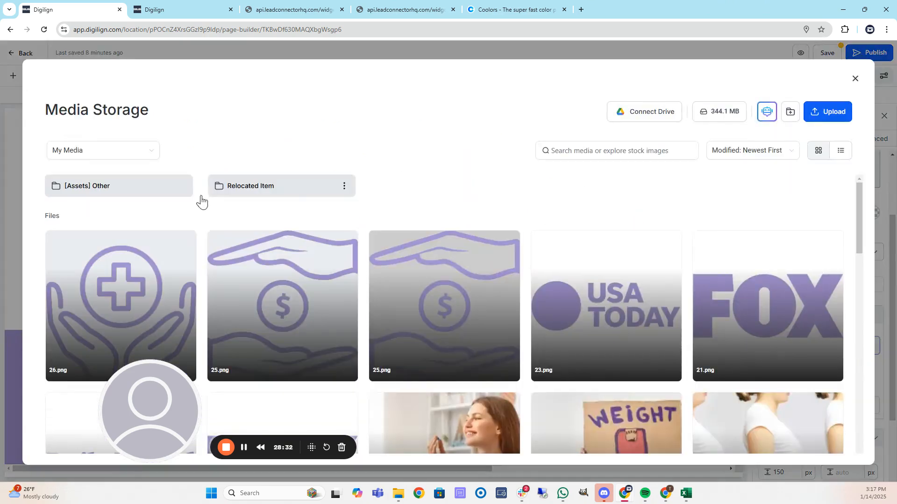
pyautogui.click(829, 116)
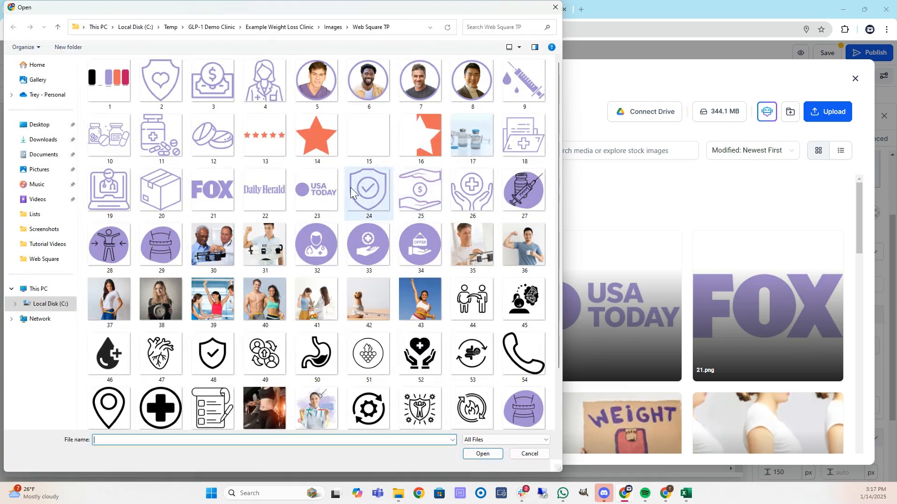
pyautogui.doubleClick(369, 190)
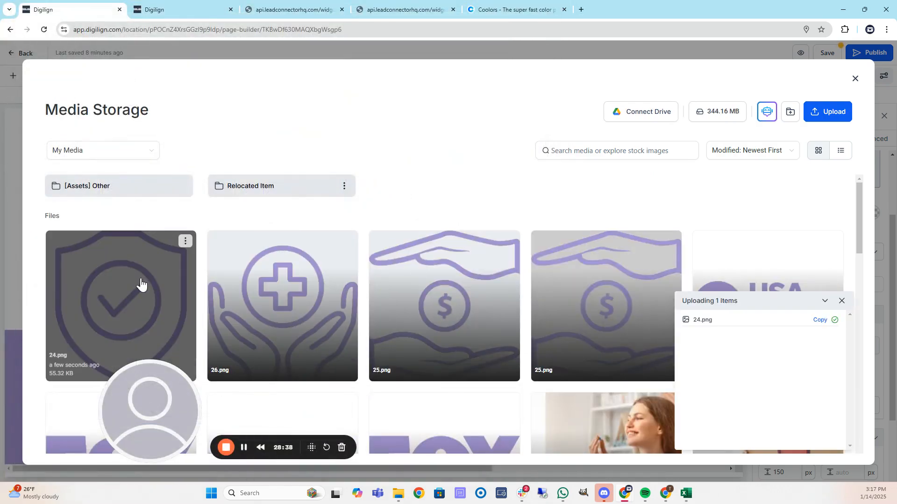
pyautogui.click(140, 281)
# Set the launch section's subheadline text colour to black.
pyautogui.scroll(-8, 420, 243)
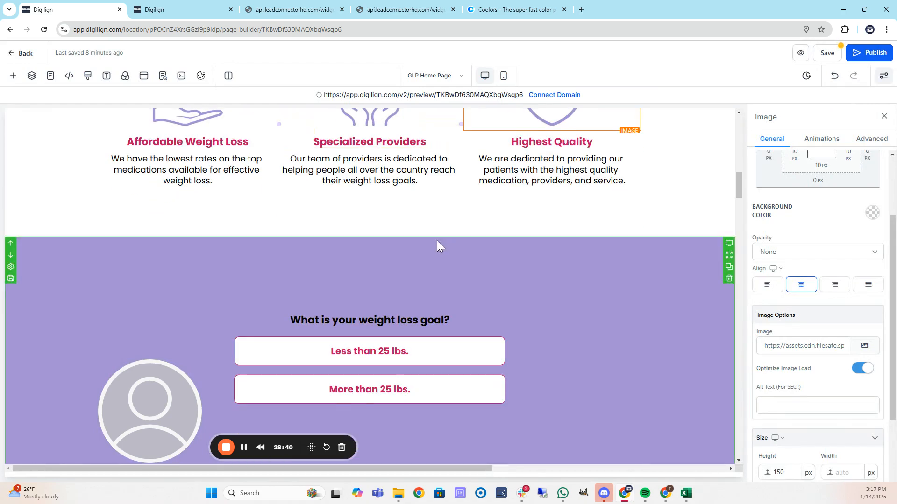
pyautogui.scroll(-10, 290, 239)
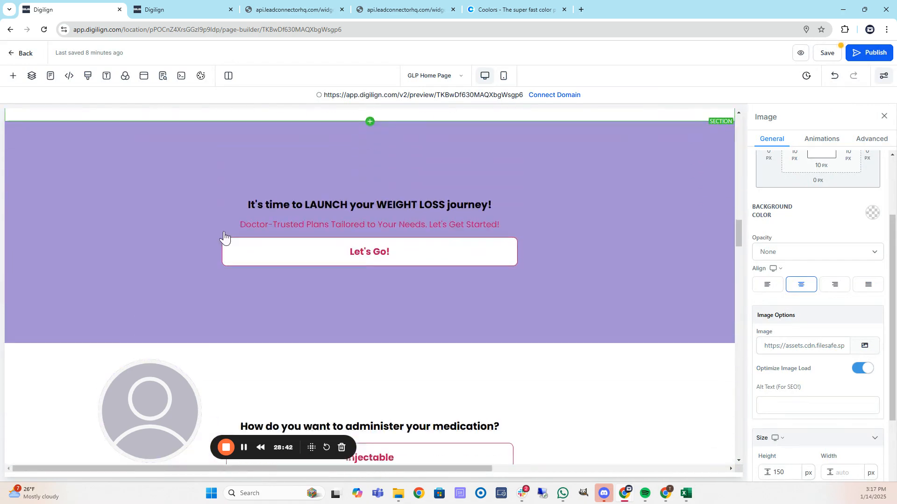
pyautogui.scroll(15, 210, 236)
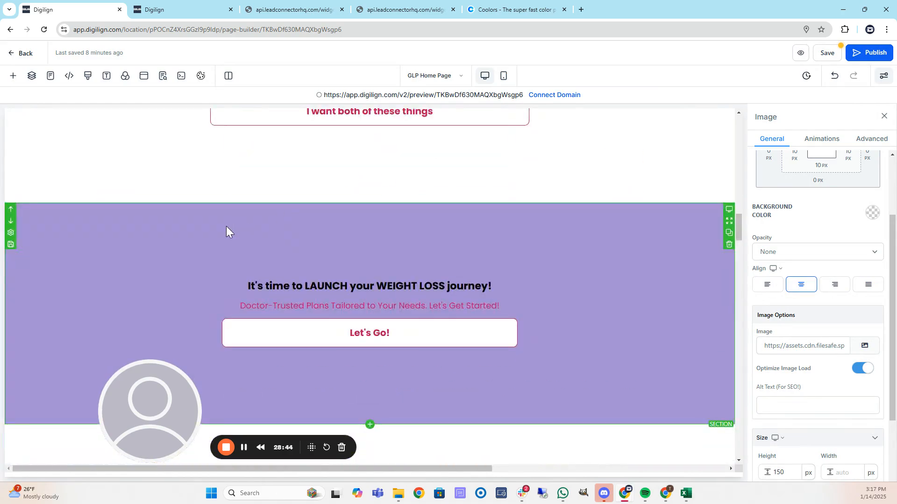
pyautogui.scroll(15, 189, 243)
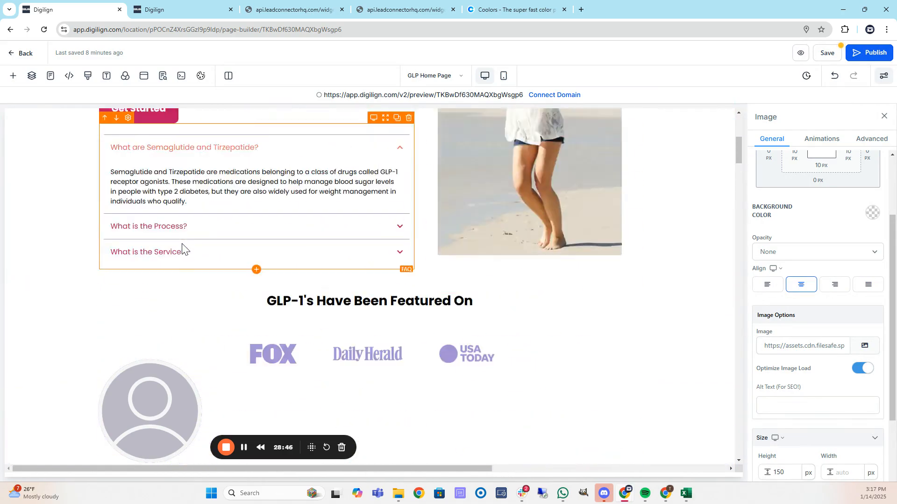
pyautogui.scroll(-15, 390, 228)
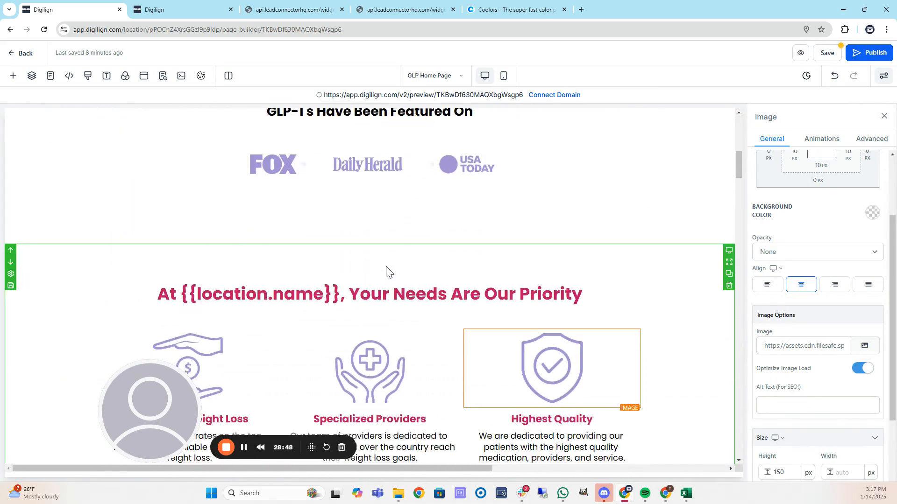
pyautogui.scroll(-10, 237, 238)
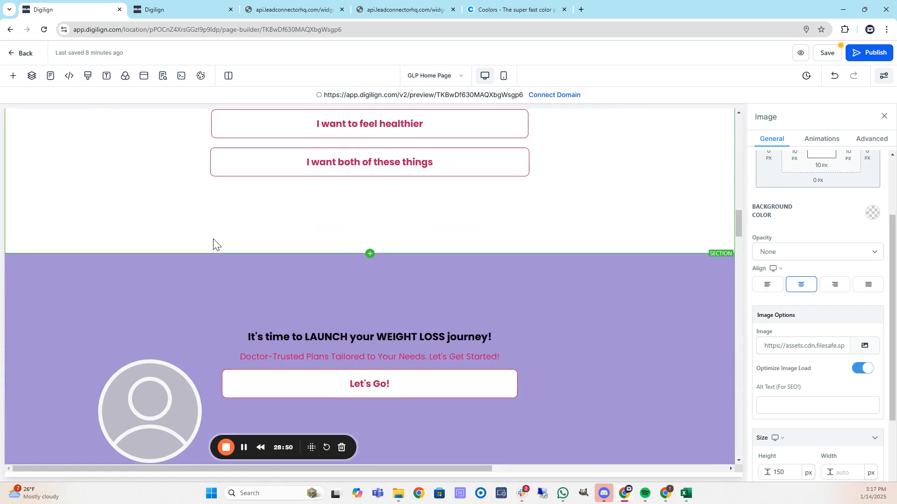
pyautogui.click(405, 263)
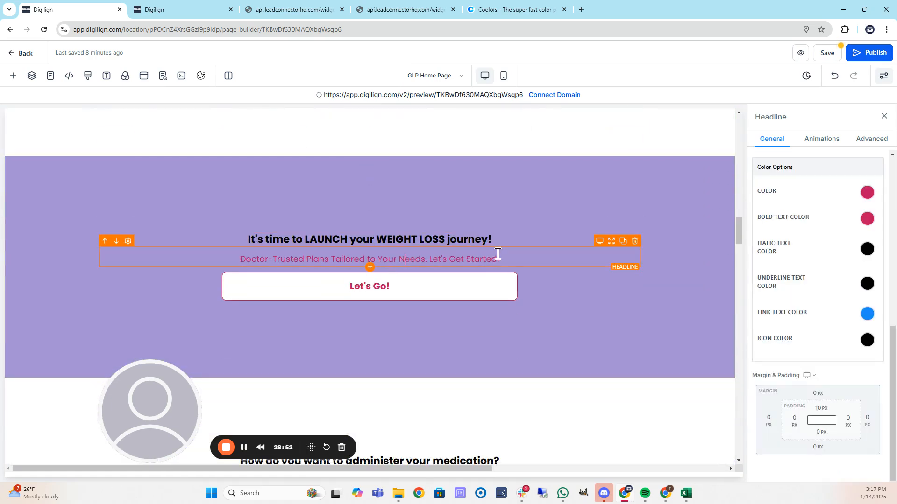
pyautogui.hotkey('ctrl', 'a')
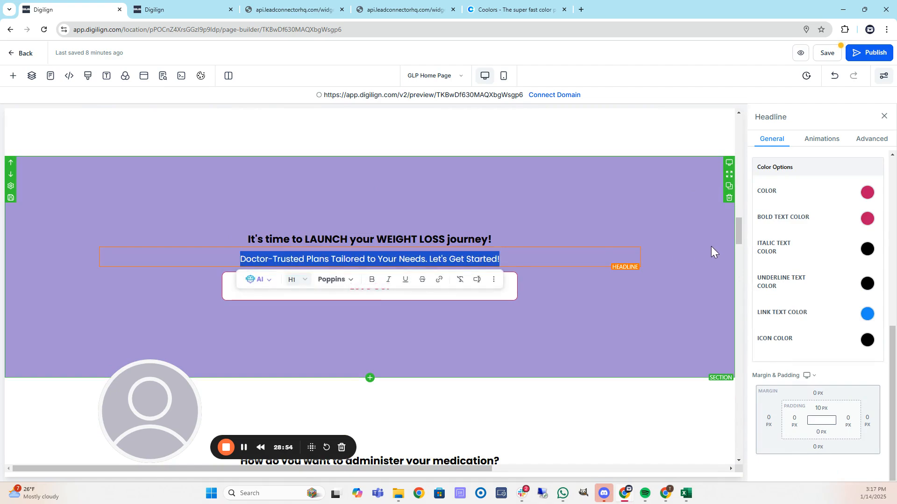
pyautogui.click(448, 235)
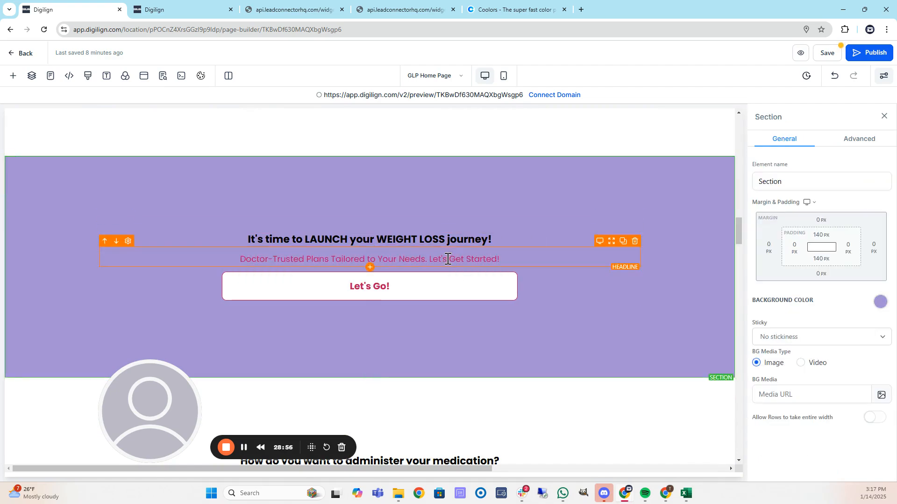
pyautogui.click(472, 260)
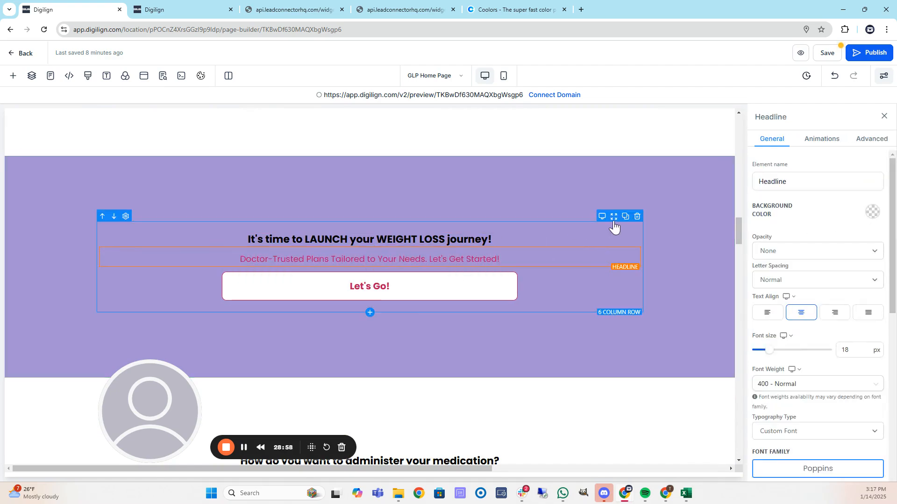
pyautogui.scroll(-10, 807, 293)
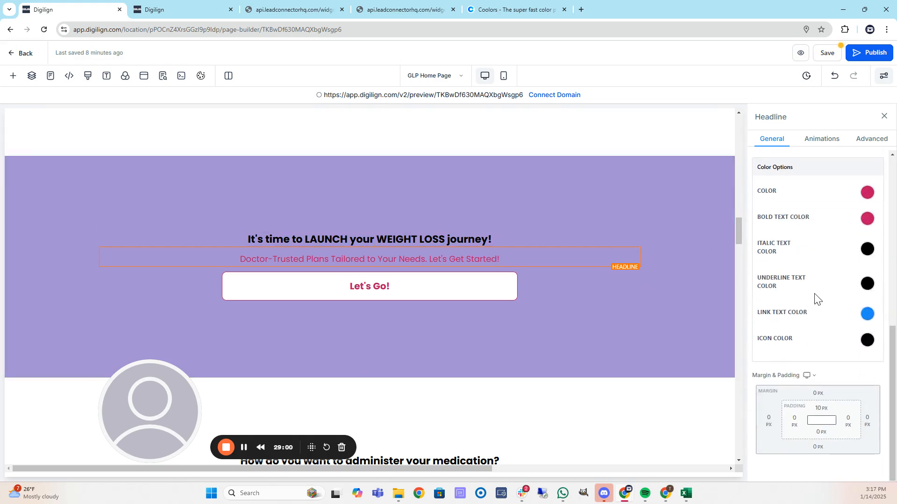
pyautogui.click(870, 195)
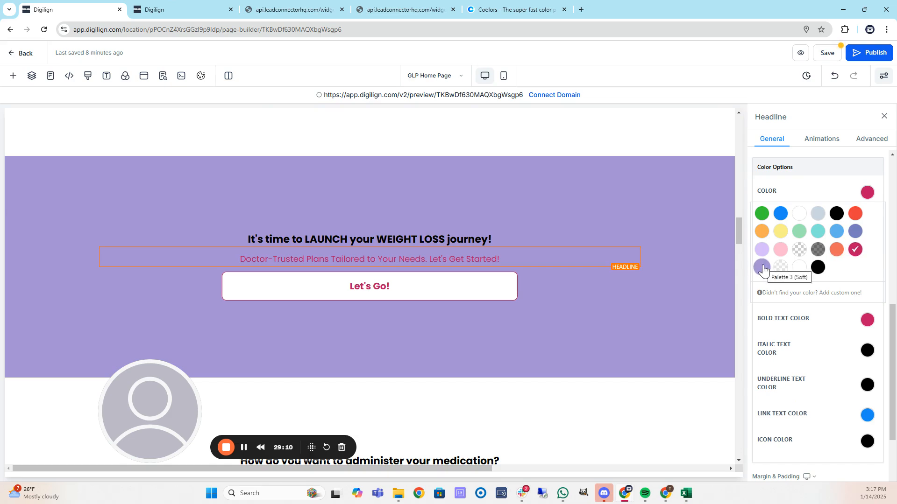
pyautogui.click(820, 272)
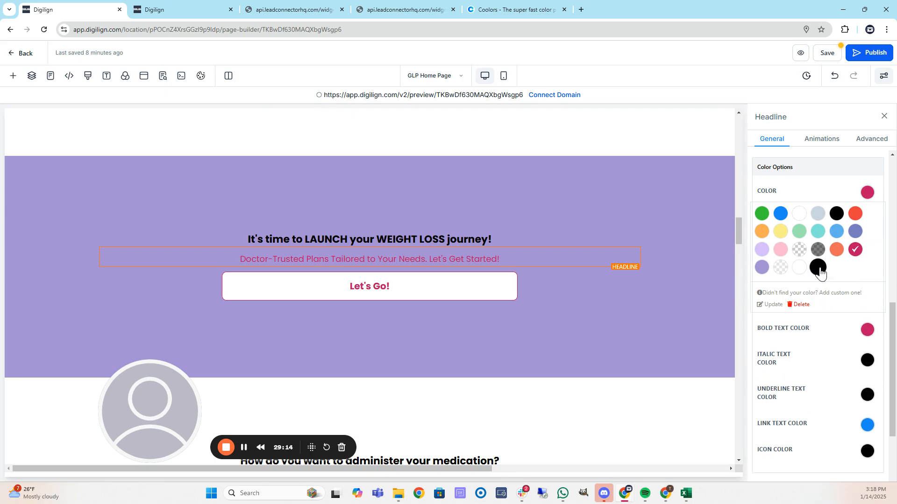
pyautogui.click(821, 271)
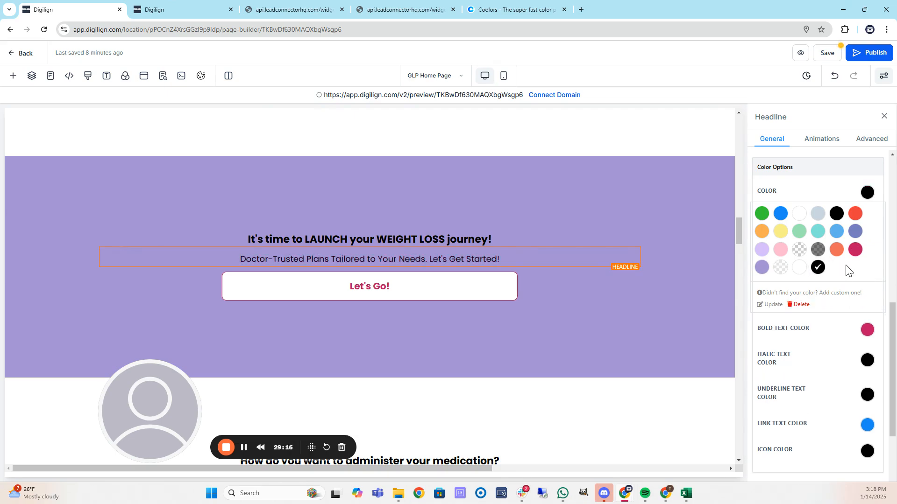
# Make The Many Benefits of Weight Loss headline's bold text colour black.
pyautogui.scroll(-7, 620, 300)
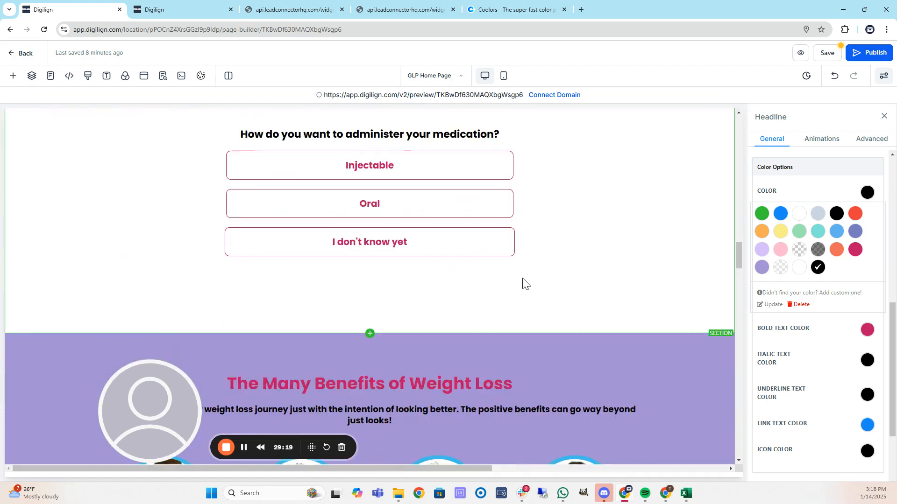
pyautogui.scroll(-3, 523, 283)
pyautogui.click(537, 243)
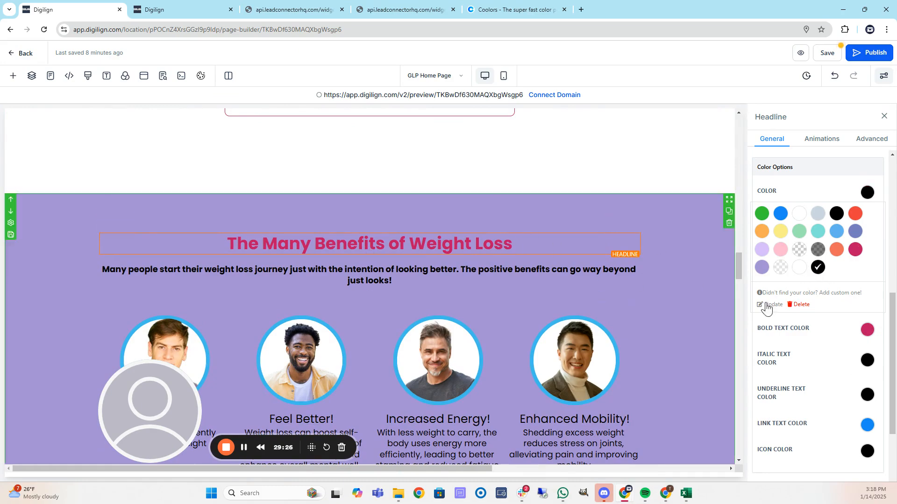
pyautogui.click(867, 331)
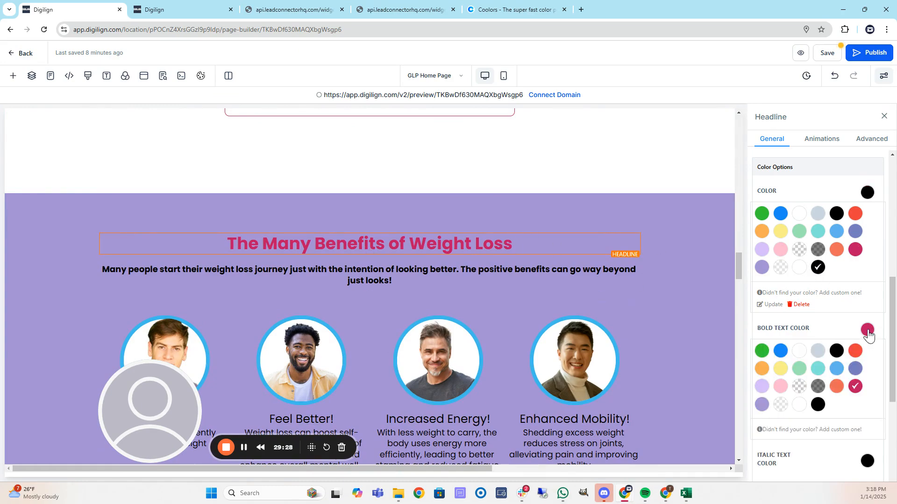
pyautogui.click(820, 408)
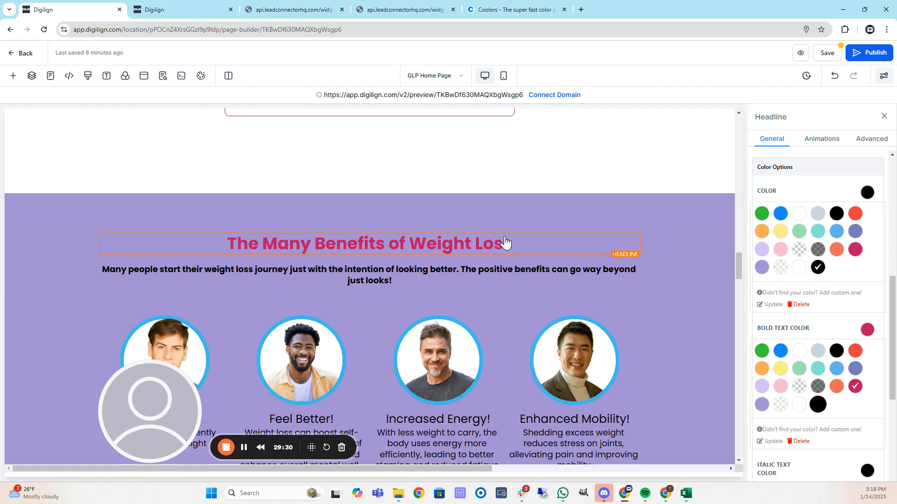
pyautogui.scroll(-5, 420, 271)
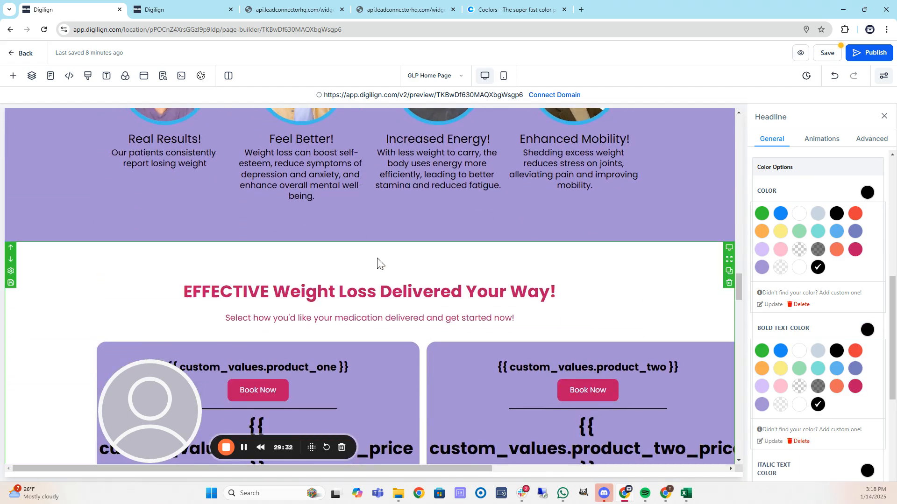
pyautogui.scroll(11, 379, 263)
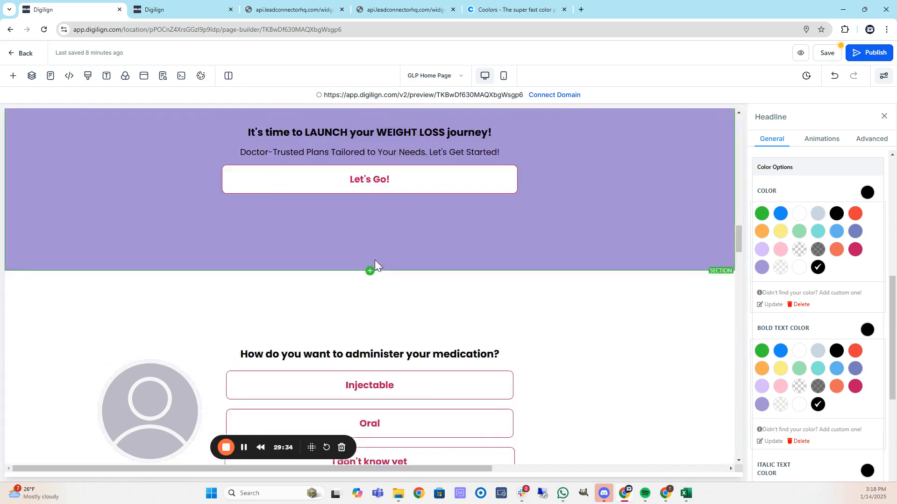
pyautogui.scroll(-5, 370, 267)
pyautogui.scroll(-3, 252, 241)
# Upload 5.png from the computer and use it as the first Real Results portrait.
pyautogui.click(200, 247)
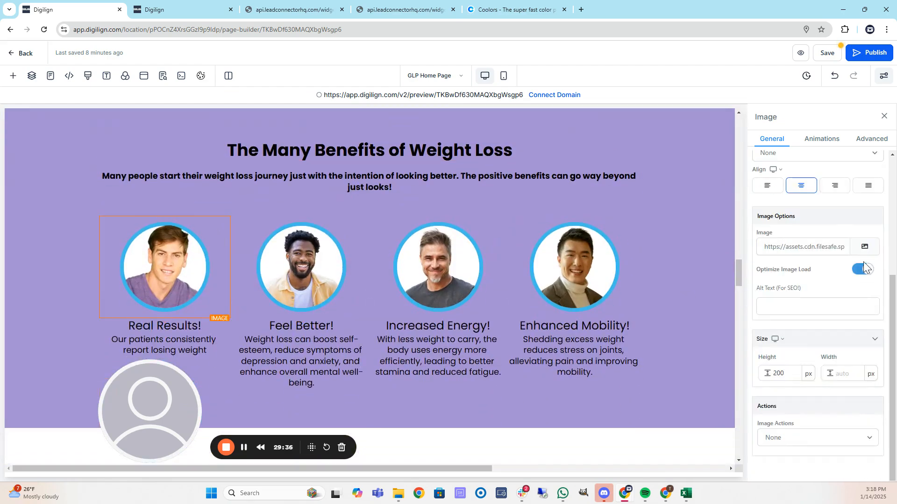
pyautogui.click(865, 247)
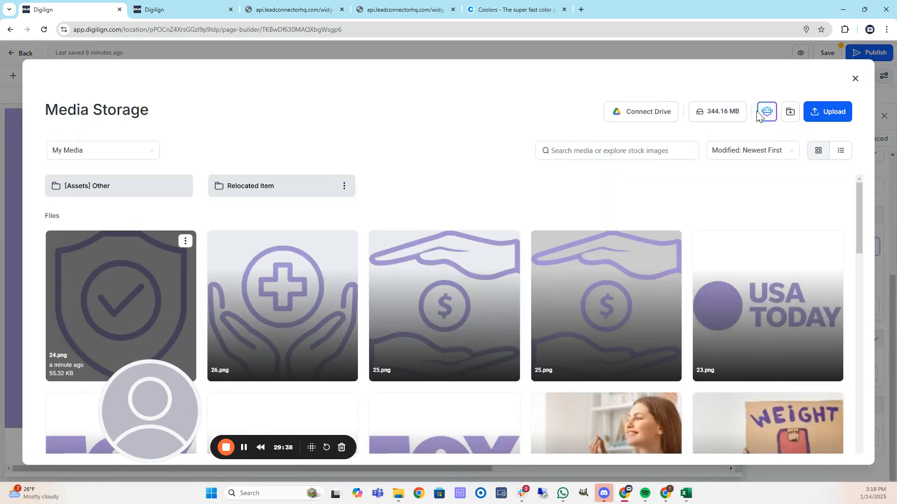
pyautogui.click(821, 112)
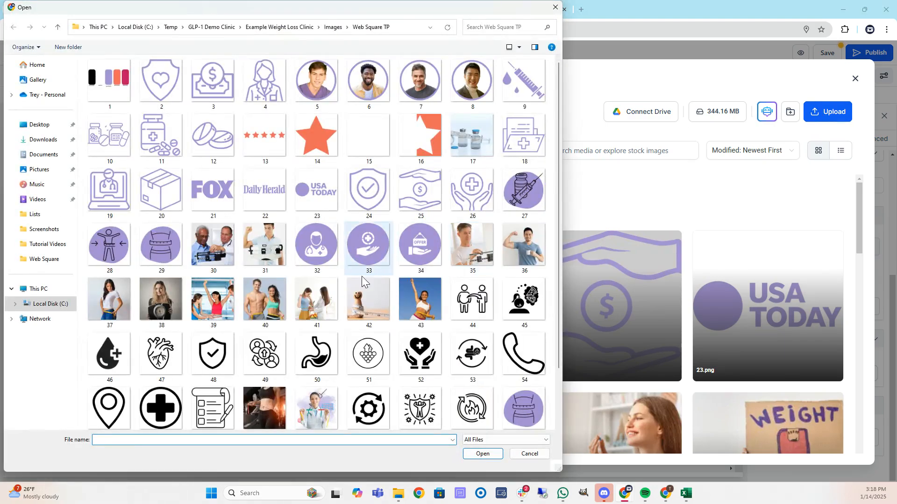
pyautogui.scroll(2, 331, 276)
pyautogui.doubleClick(312, 84)
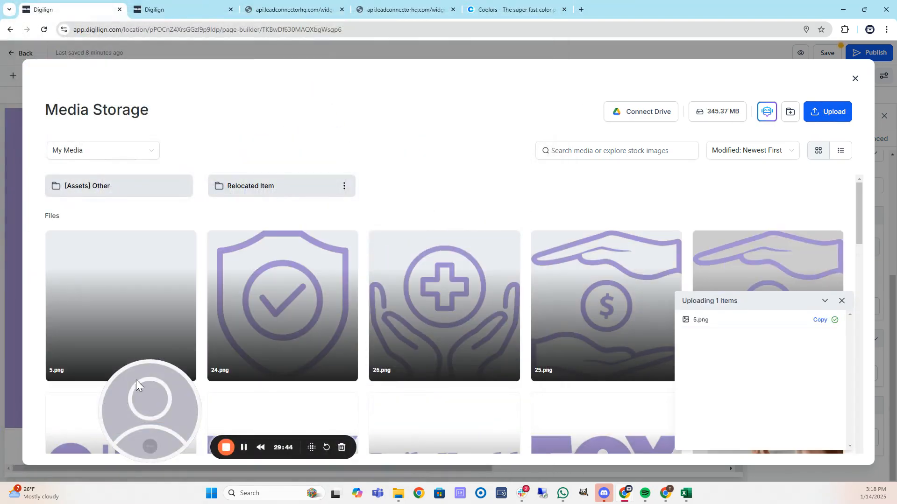
pyautogui.click(133, 313)
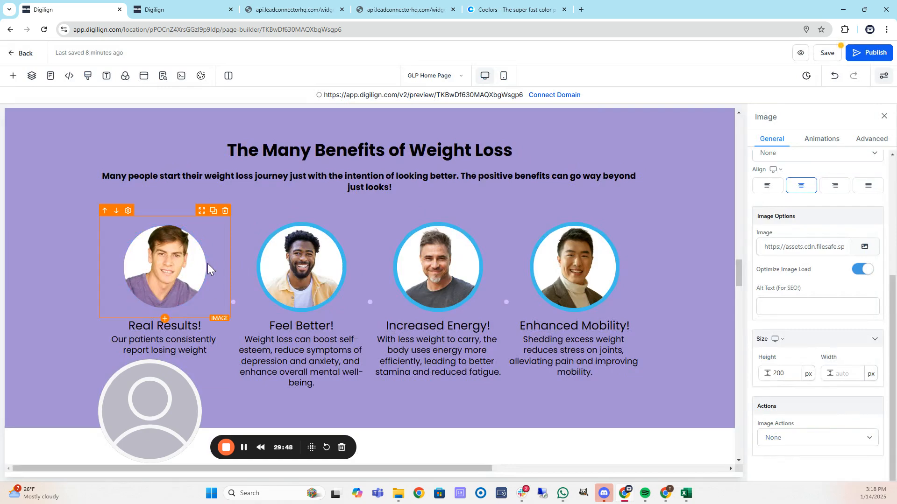
pyautogui.click(310, 262)
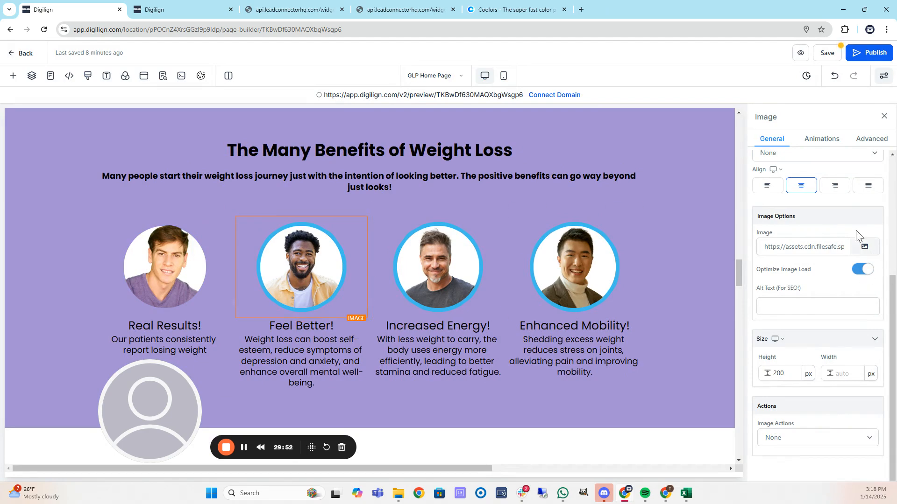
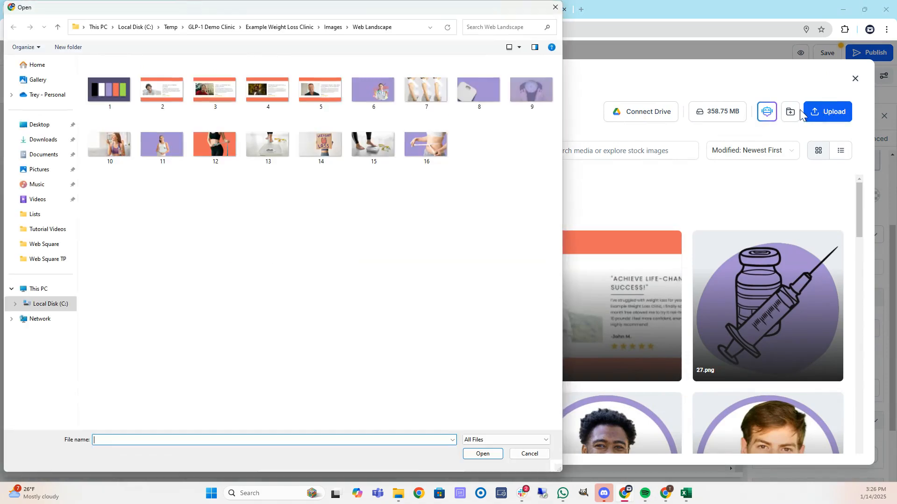
# Upload 18.png from Images > Web Square TP and place it in the '1. Personalized Treatment Plan' card.
pyautogui.click(333, 28)
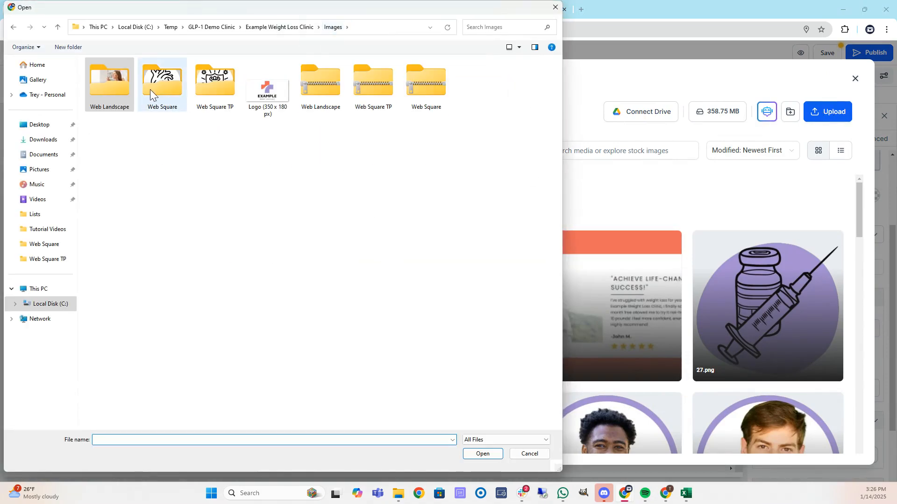
pyautogui.doubleClick(216, 80)
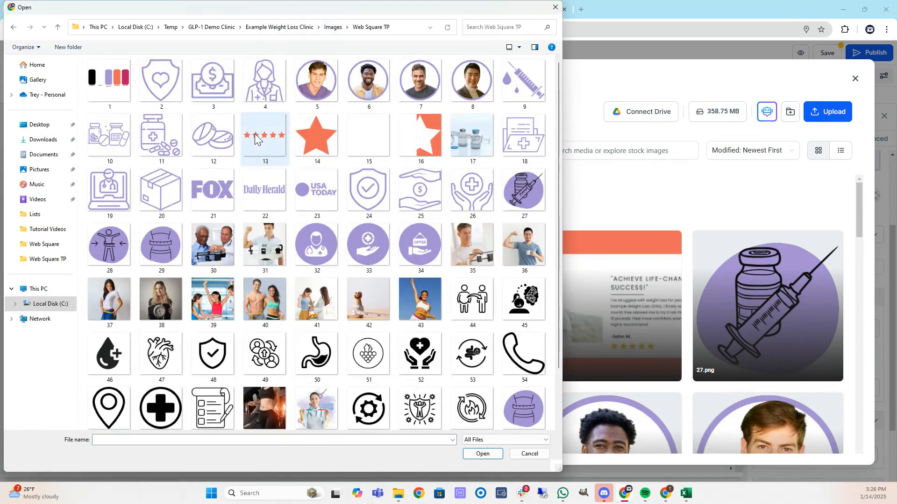
pyautogui.doubleClick(533, 138)
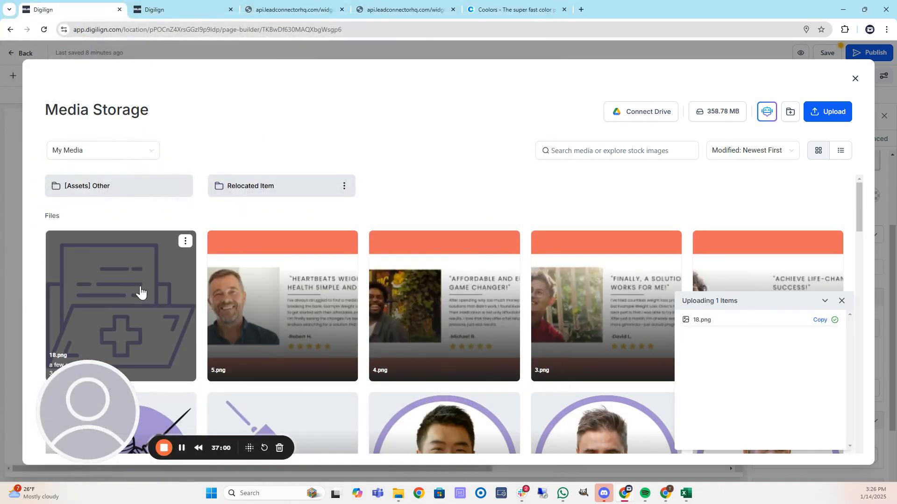
pyautogui.click(140, 292)
# Give the first step card's column a crimson background.
pyautogui.press('Delete')
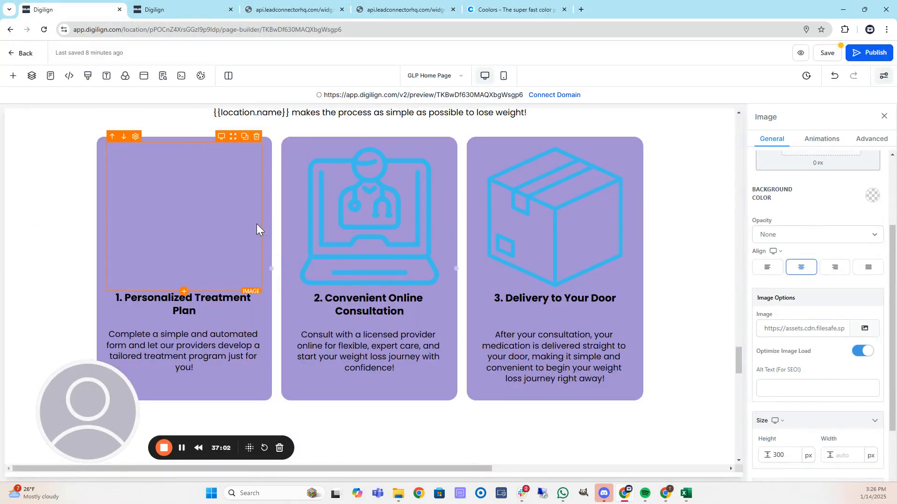
pyautogui.click(265, 209)
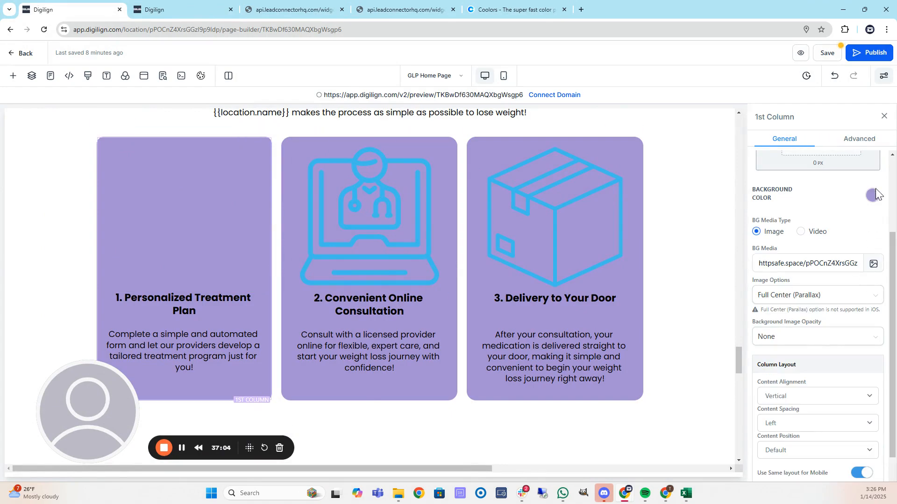
pyautogui.click(874, 195)
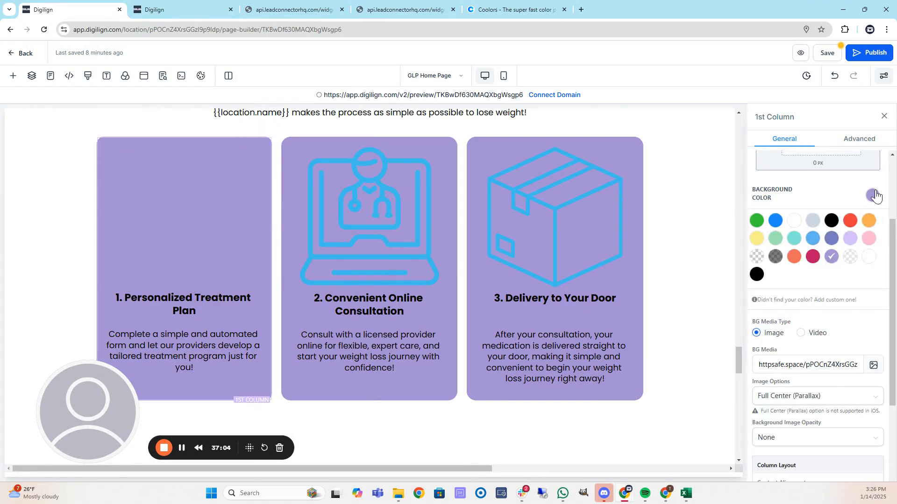
pyautogui.click(812, 259)
pyautogui.click(812, 257)
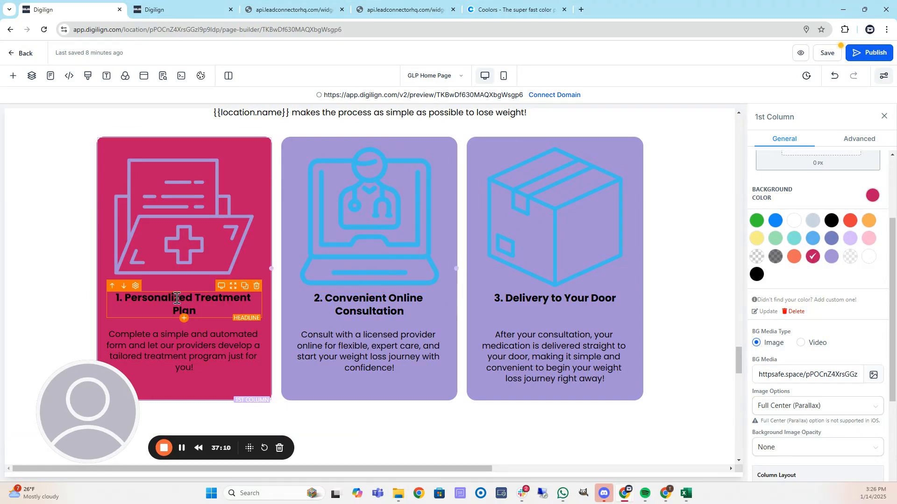
pyautogui.click(757, 275)
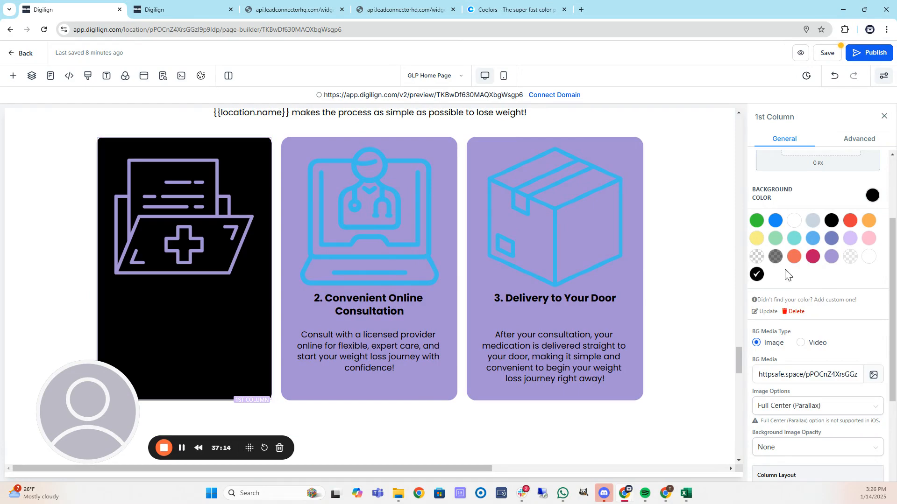
pyautogui.click(814, 257)
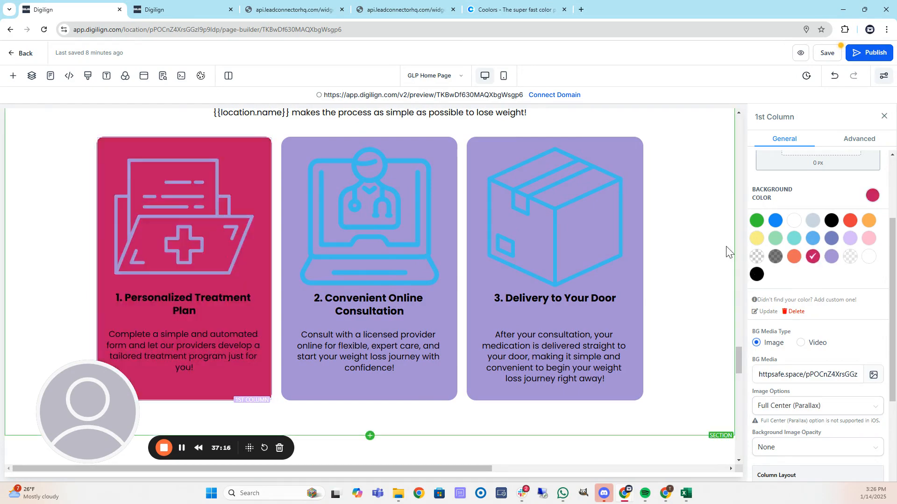
# Make the first card's headline and description text white.
pyautogui.click(190, 298)
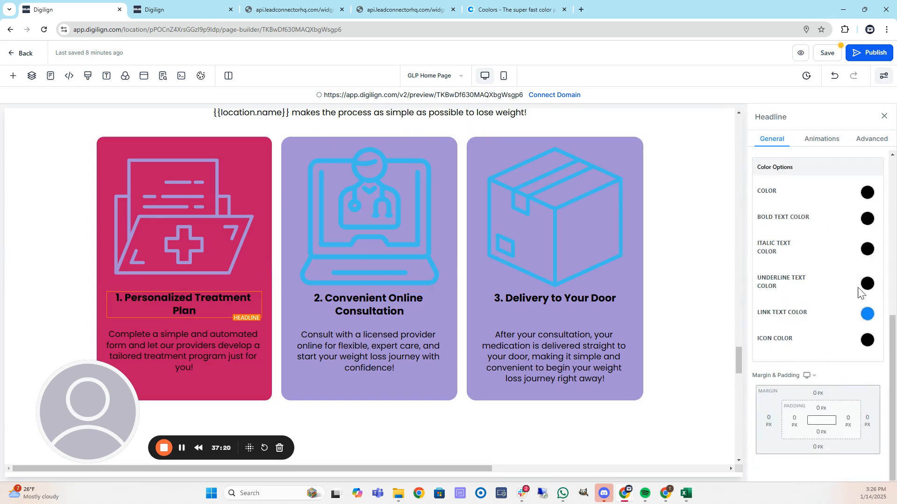
pyautogui.click(868, 219)
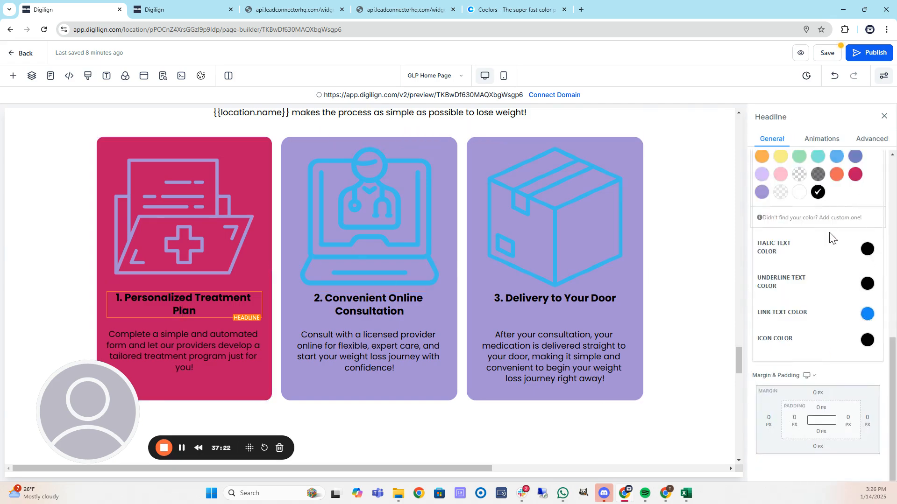
pyautogui.scroll(1, 829, 238)
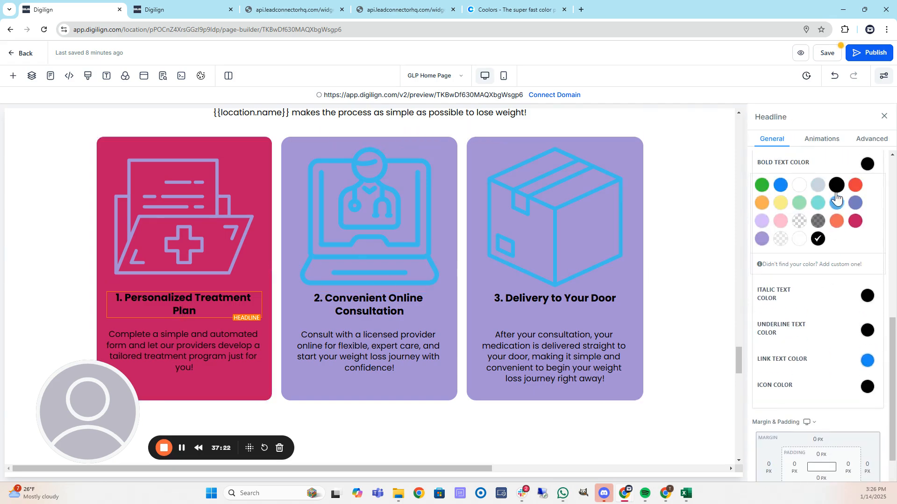
pyautogui.click(799, 243)
pyautogui.click(799, 244)
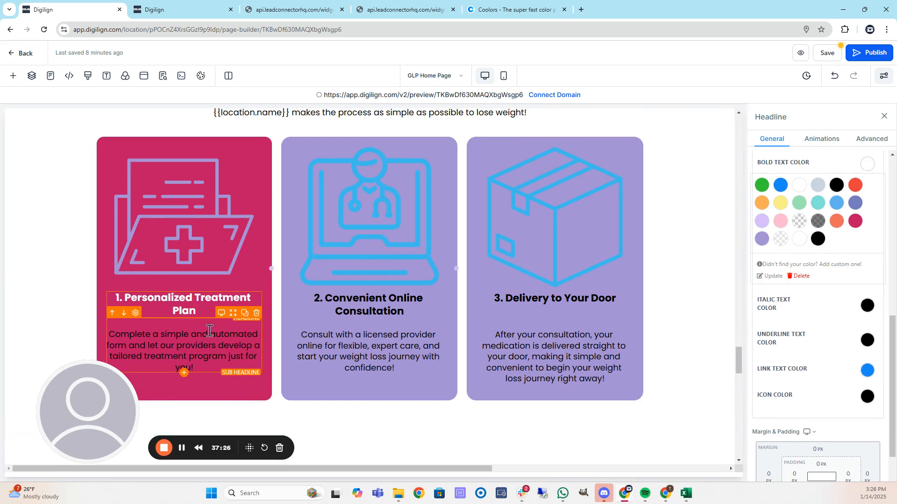
pyautogui.click(196, 340)
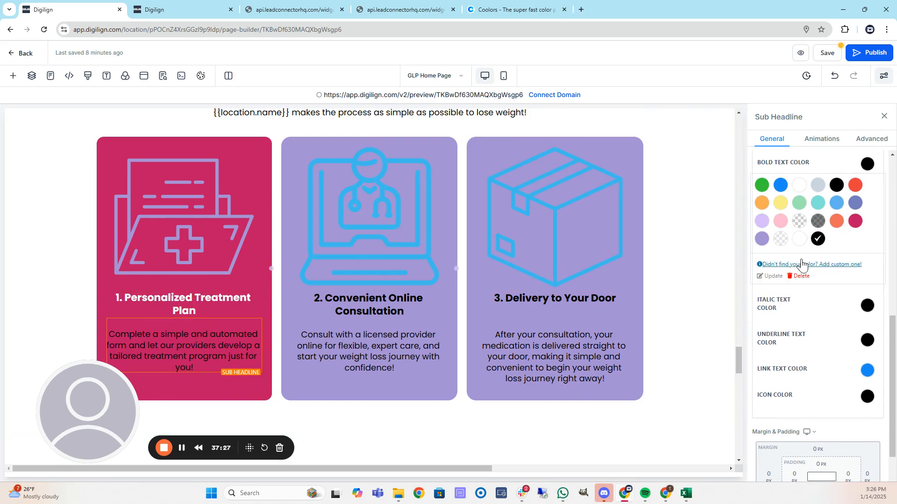
pyautogui.click(799, 243)
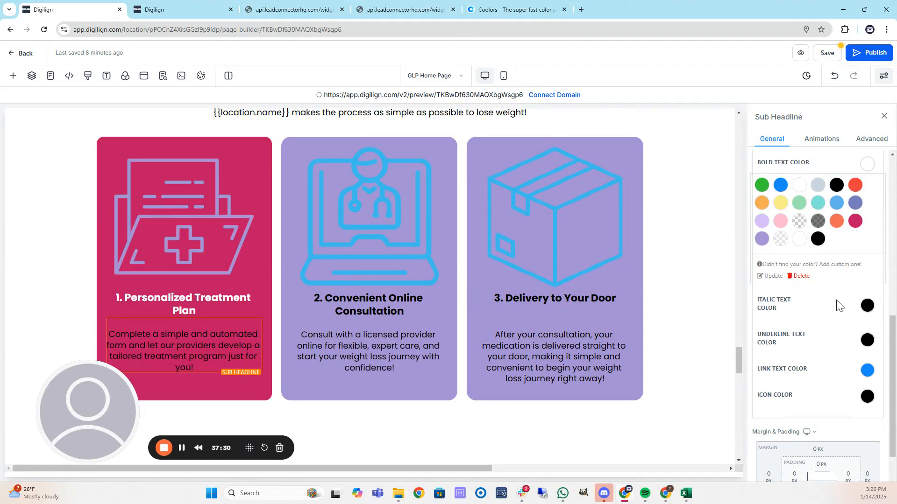
pyautogui.scroll(4, 858, 299)
pyautogui.click(868, 326)
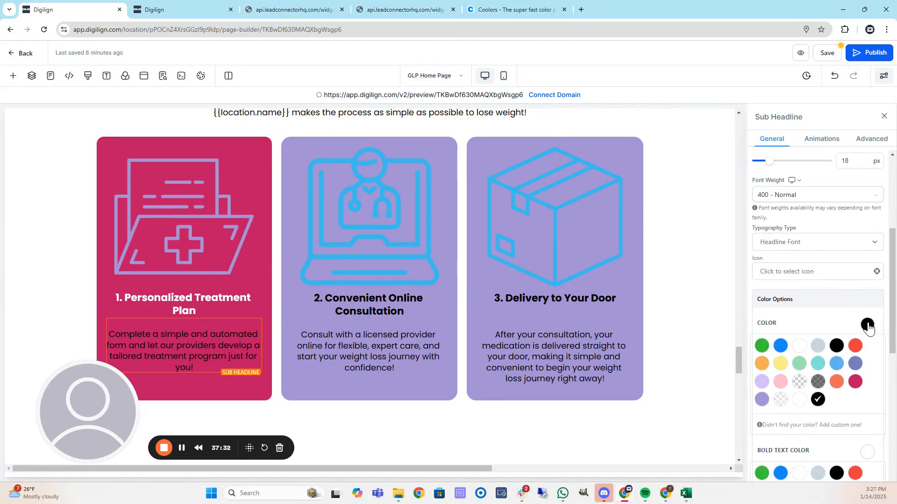
pyautogui.click(799, 401)
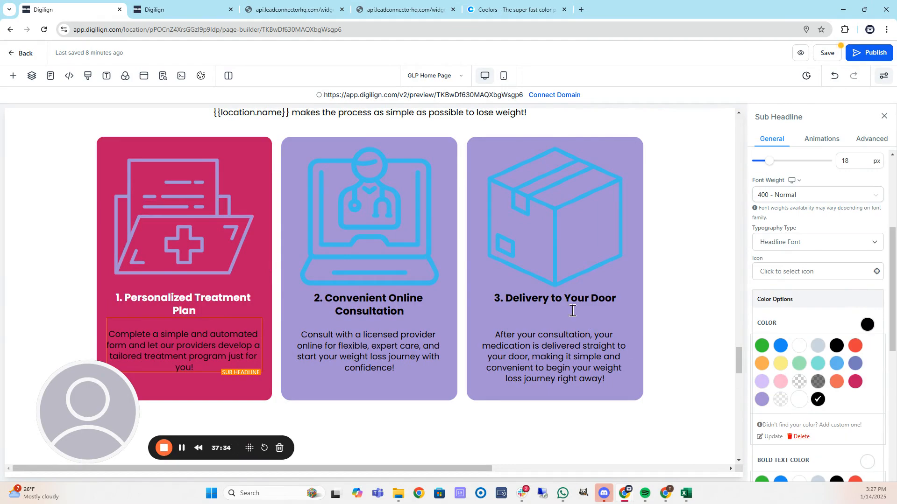
# Make the second card's headline and description text white.
pyautogui.click(385, 299)
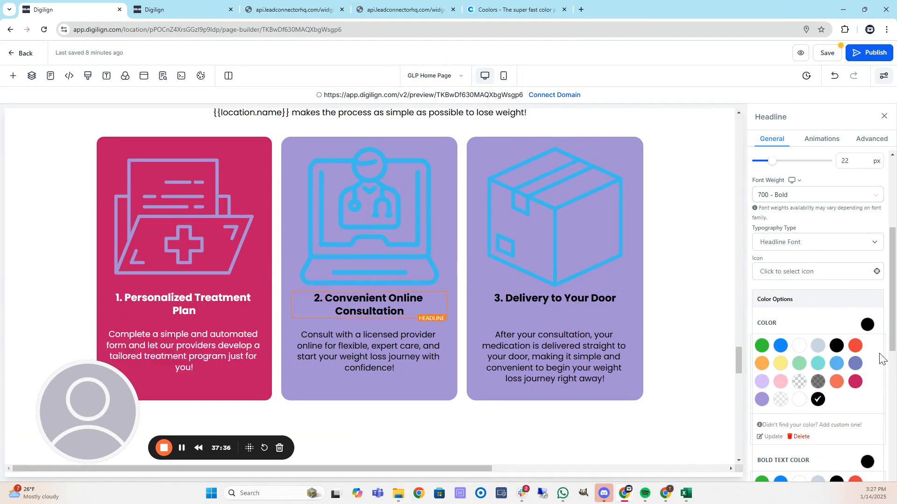
pyautogui.scroll(-2, 881, 357)
pyautogui.click(869, 371)
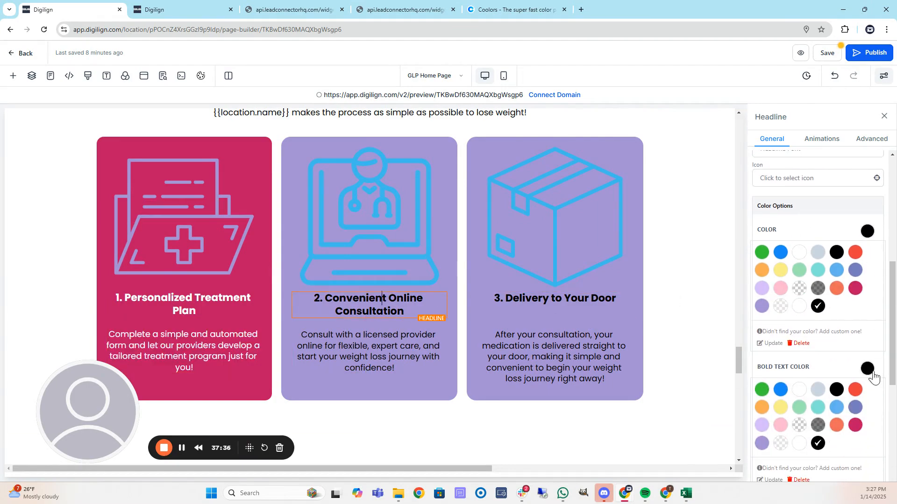
pyautogui.click(800, 447)
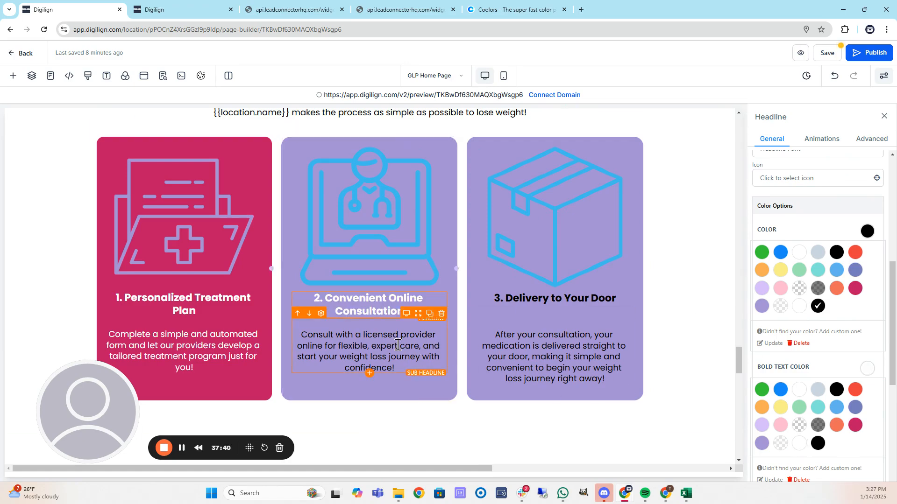
pyautogui.click(398, 345)
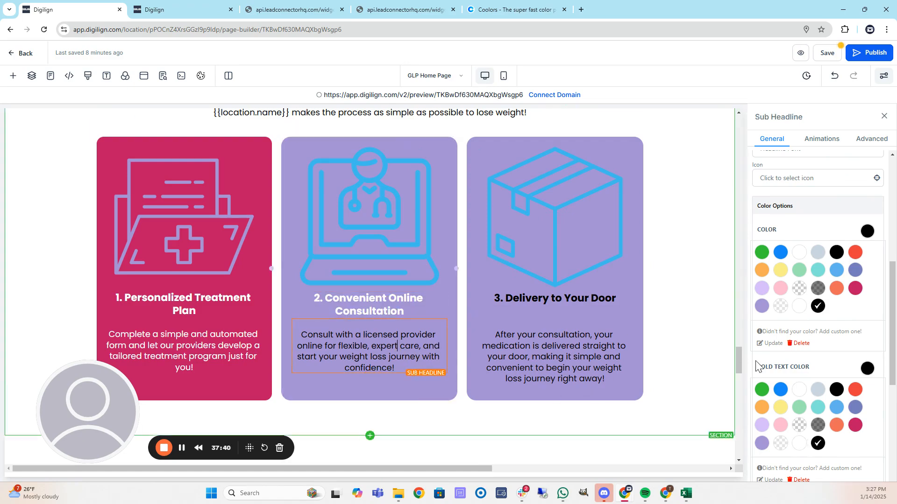
pyautogui.click(800, 308)
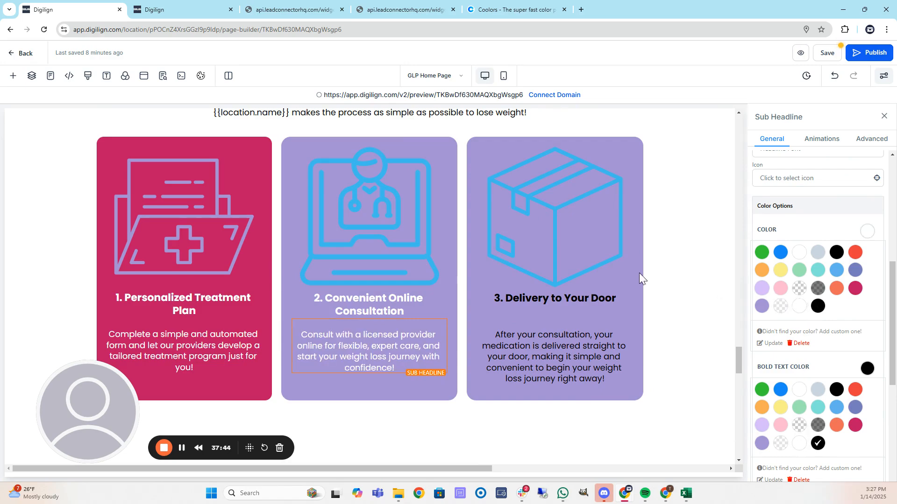
pyautogui.click(399, 226)
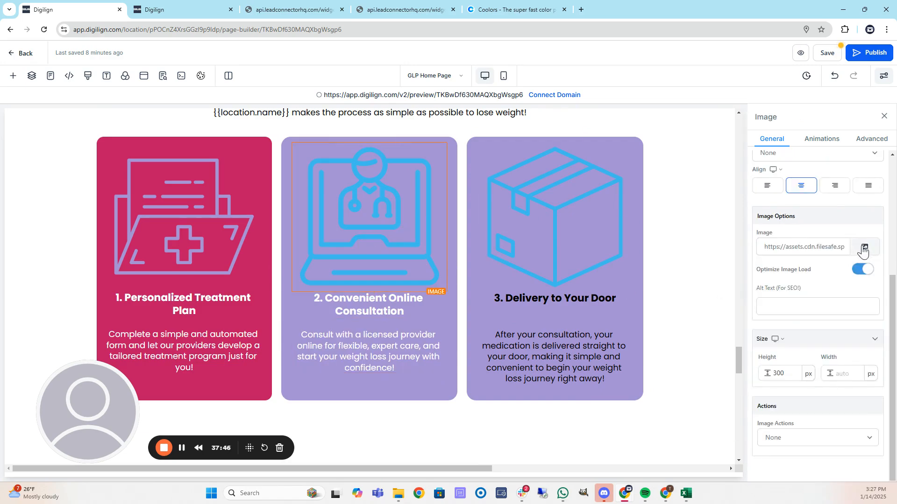
# Upload 19.png and use it as the second card's laptop-doctor image.
pyautogui.scroll(2, 829, 255)
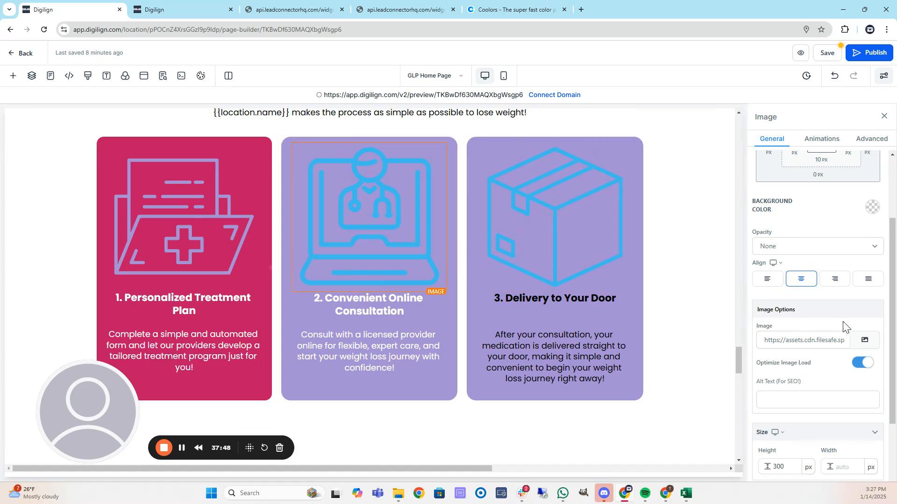
pyautogui.click(866, 342)
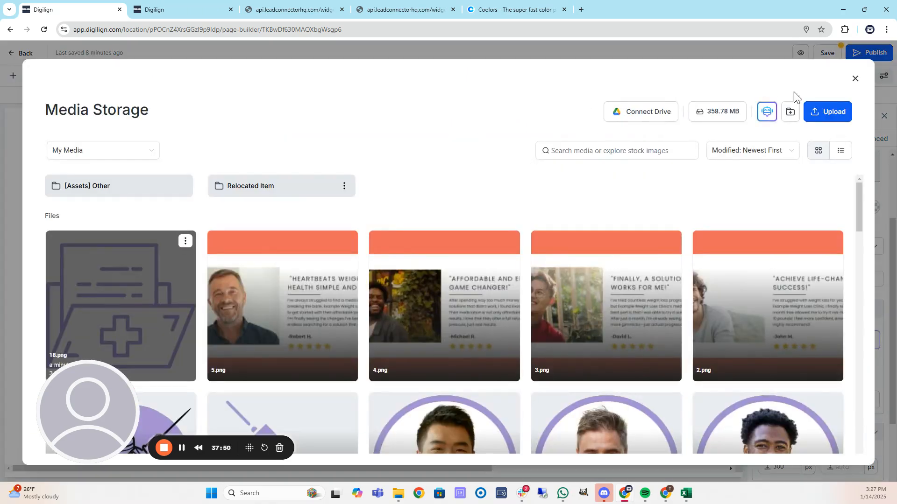
pyautogui.click(828, 116)
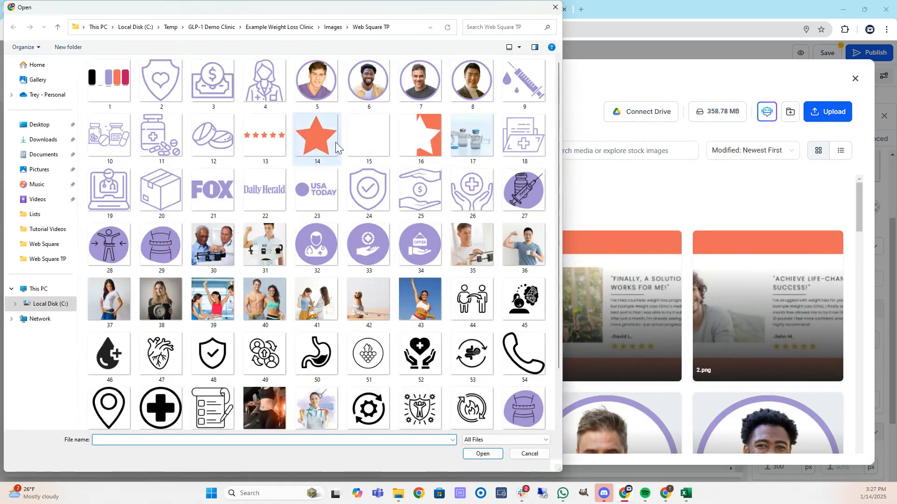
pyautogui.doubleClick(113, 186)
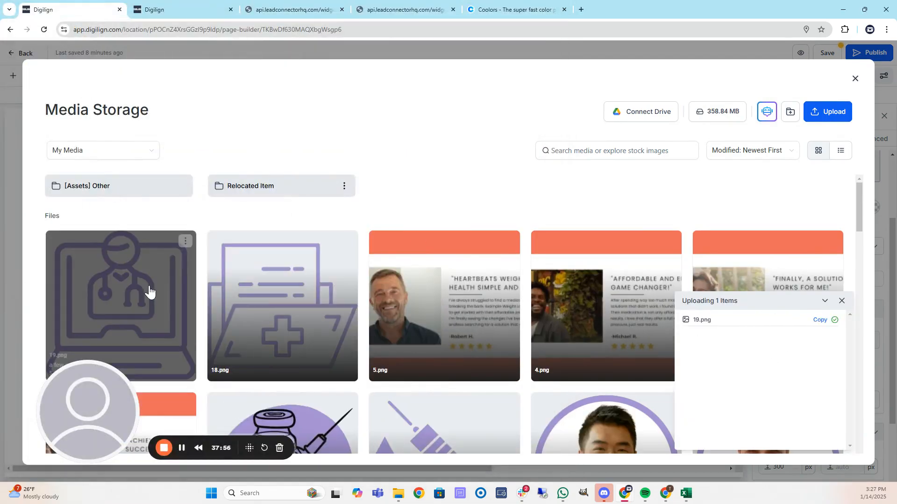
pyautogui.click(149, 292)
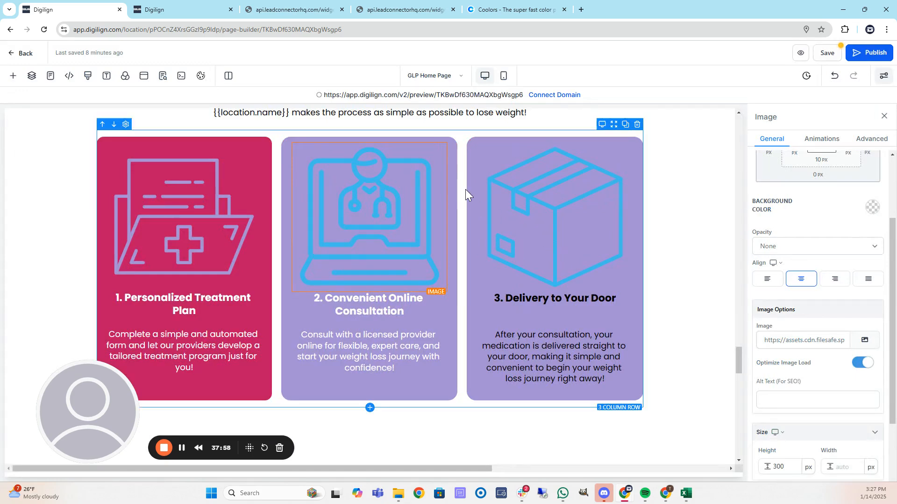
# Give the second card's column a crimson background.
pyautogui.click(287, 190)
pyautogui.click(872, 208)
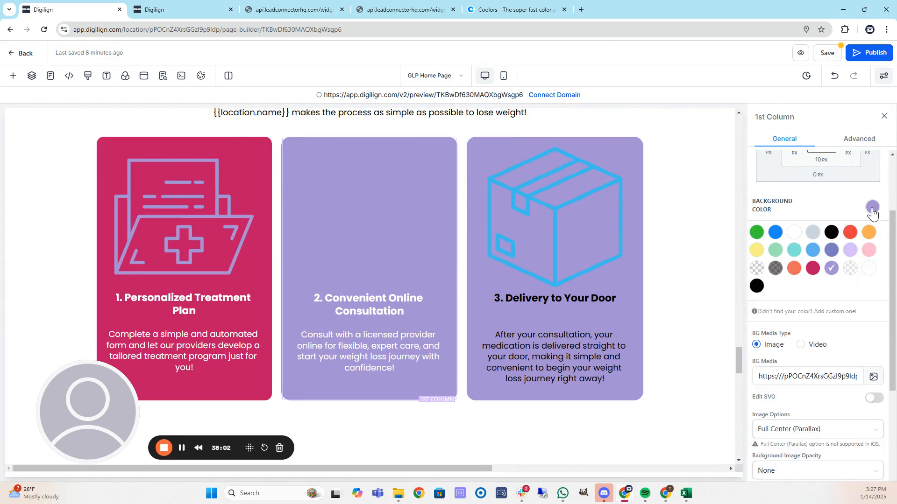
pyautogui.click(812, 268)
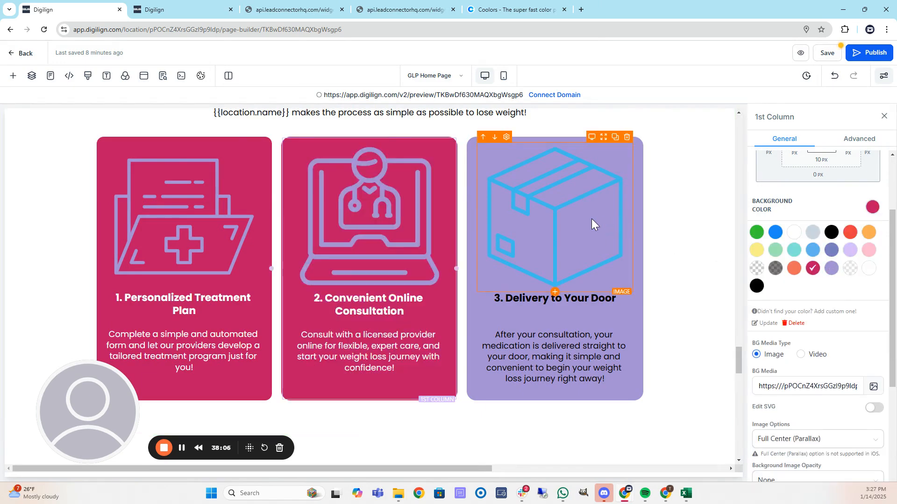
# Make the third card's description text white.
pyautogui.click(560, 302)
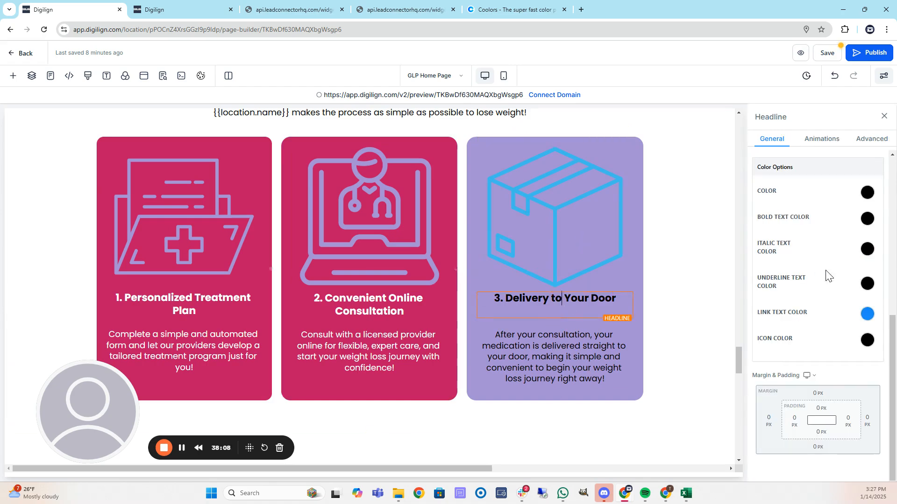
pyautogui.click(868, 219)
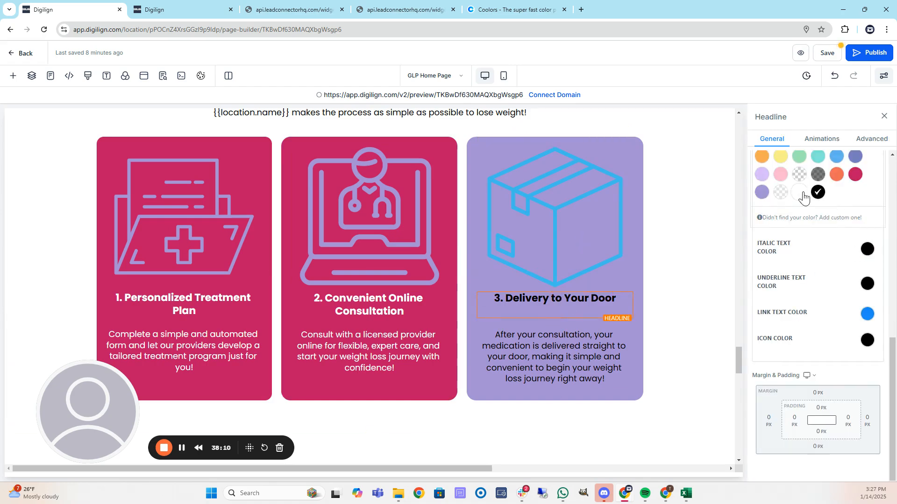
pyautogui.scroll(-1, 804, 193)
pyautogui.click(563, 347)
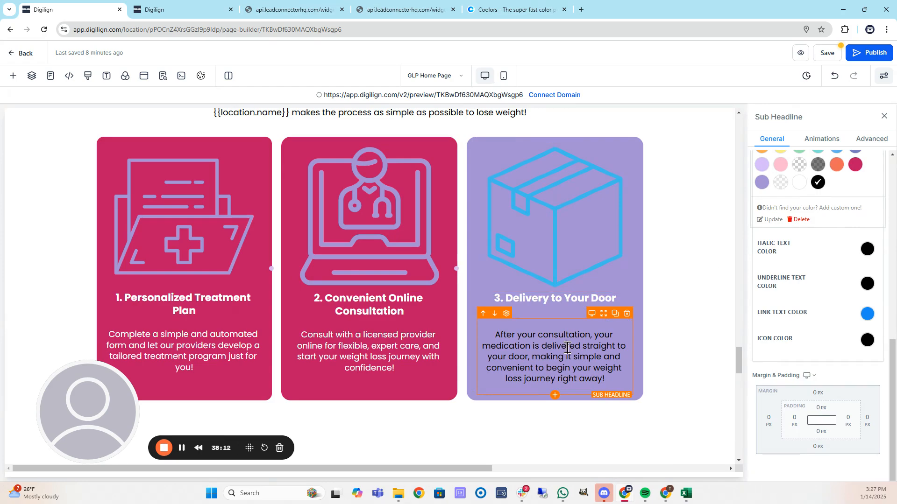
pyautogui.scroll(4, 864, 249)
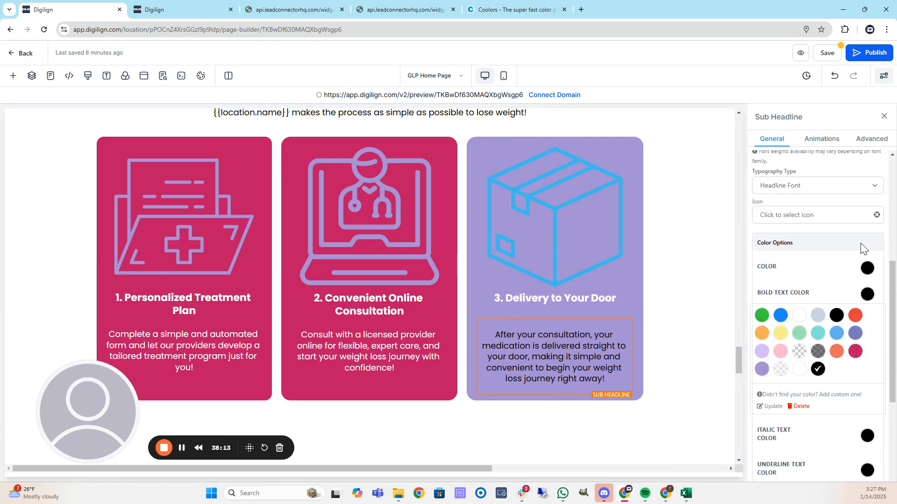
pyautogui.click(868, 271)
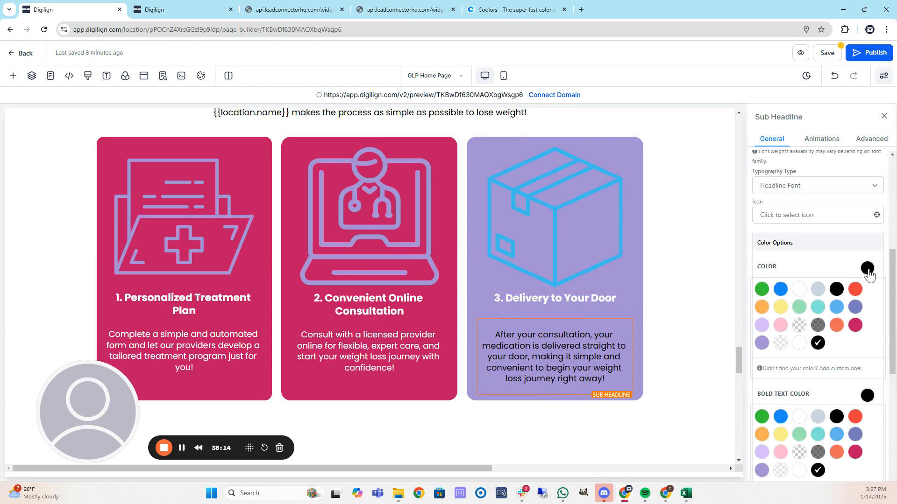
pyautogui.click(797, 346)
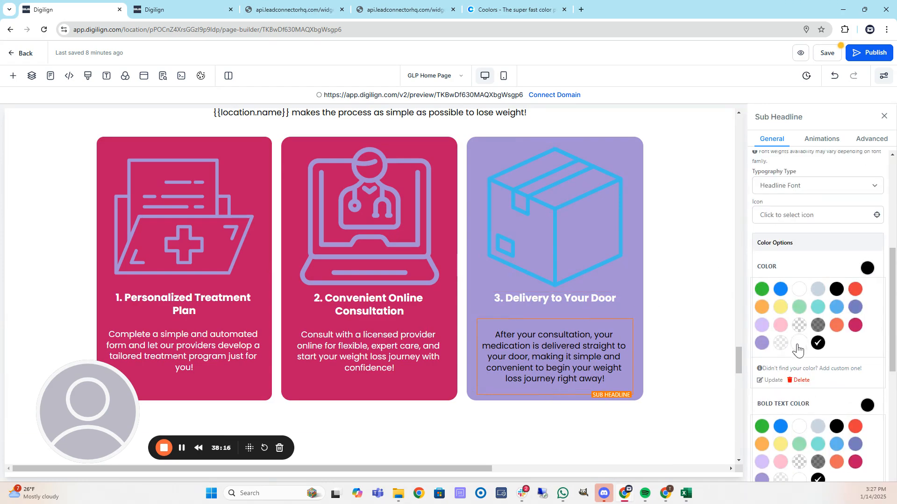
# Upload 20.png and use it as the third card's box picture.
pyautogui.click(582, 214)
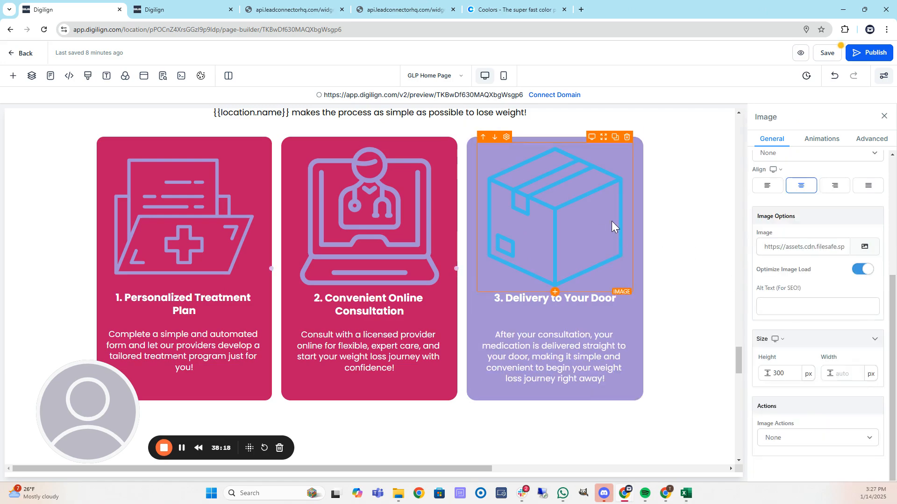
pyautogui.click(859, 248)
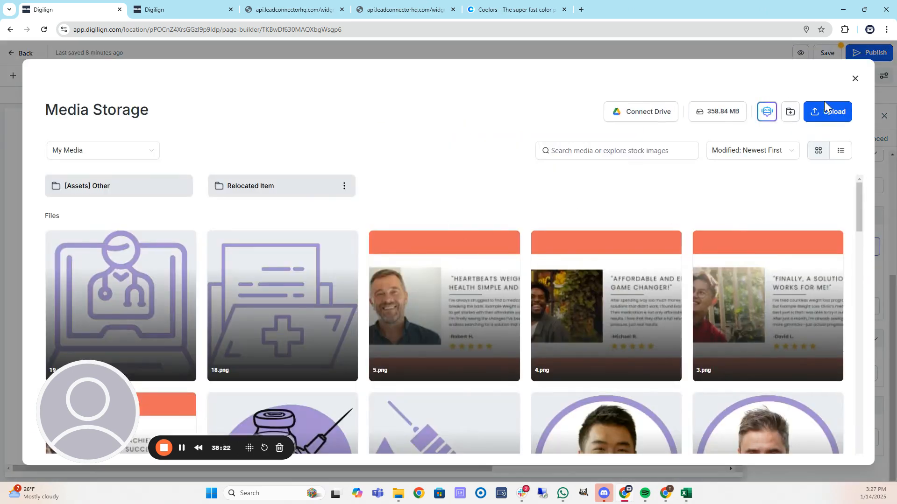
pyautogui.click(828, 114)
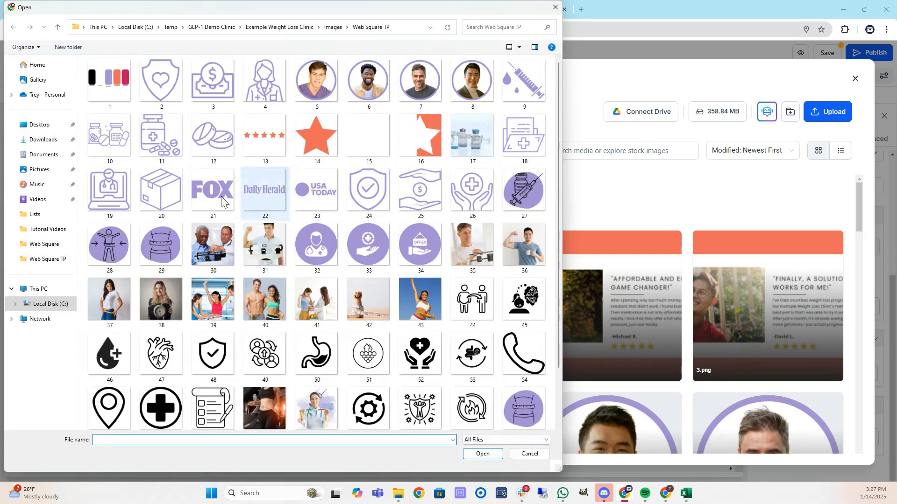
pyautogui.click(178, 194)
pyautogui.doubleClick(178, 194)
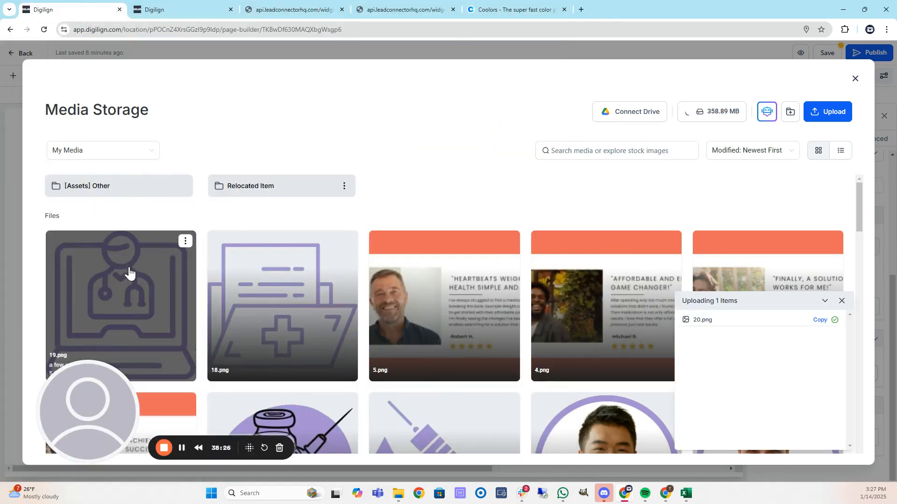
pyautogui.click(122, 282)
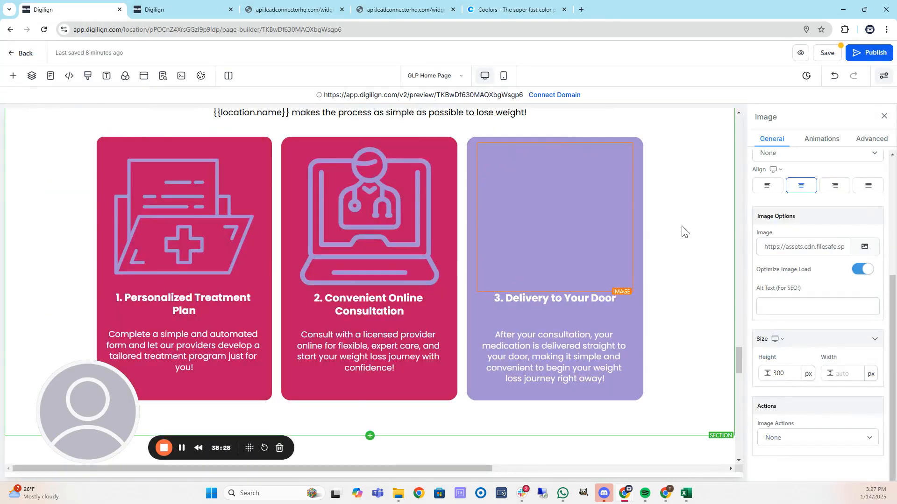
pyautogui.scroll(2, 703, 231)
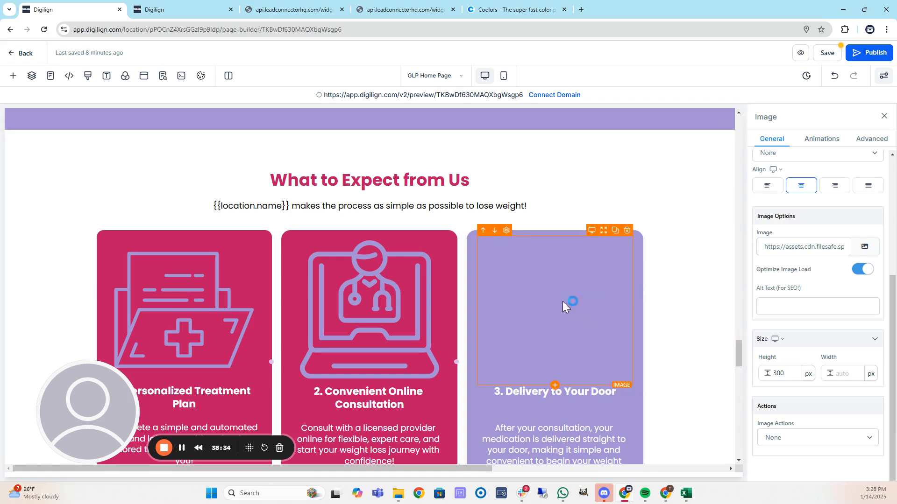
# Switch the third card's column background from lavender to crimson.
pyautogui.click(640, 293)
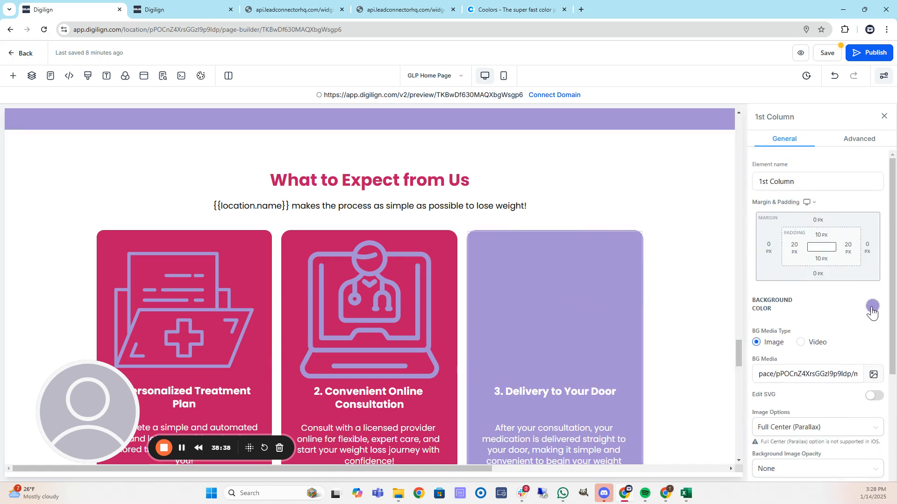
pyautogui.click(872, 308)
pyautogui.click(815, 370)
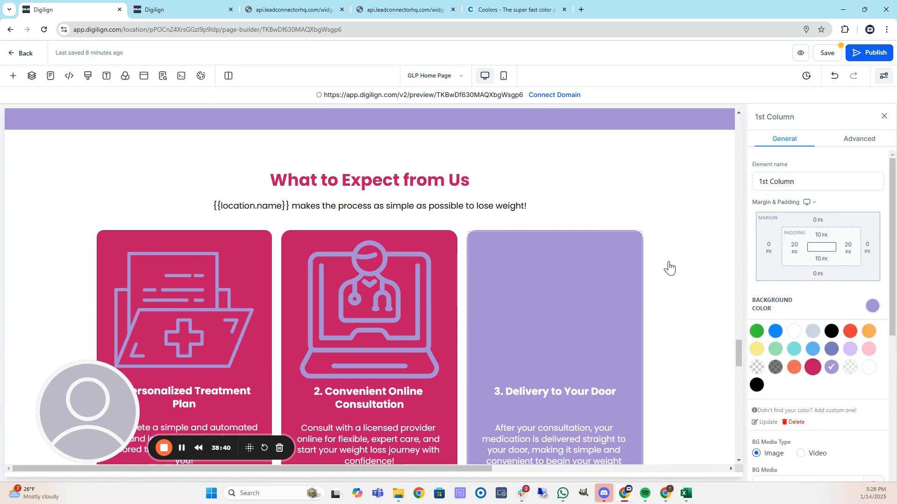
pyautogui.scroll(-6, 668, 266)
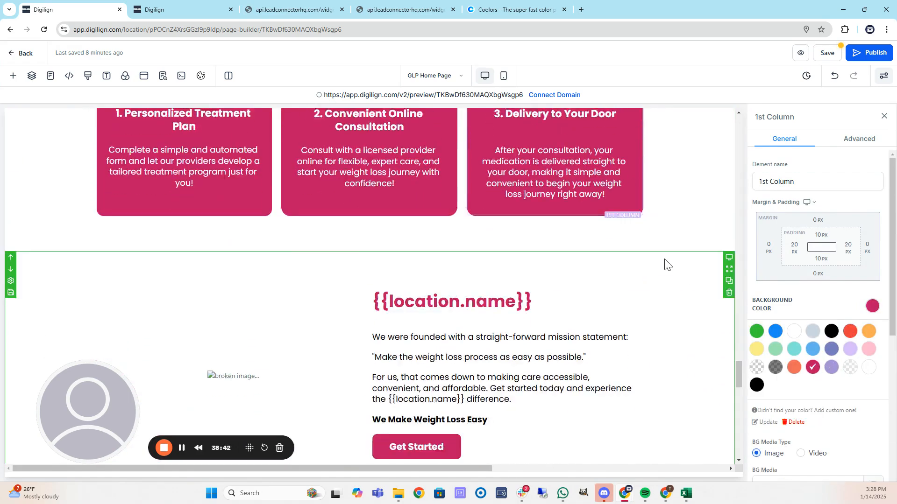
pyautogui.scroll(-2, 665, 265)
pyautogui.scroll(-1, 659, 264)
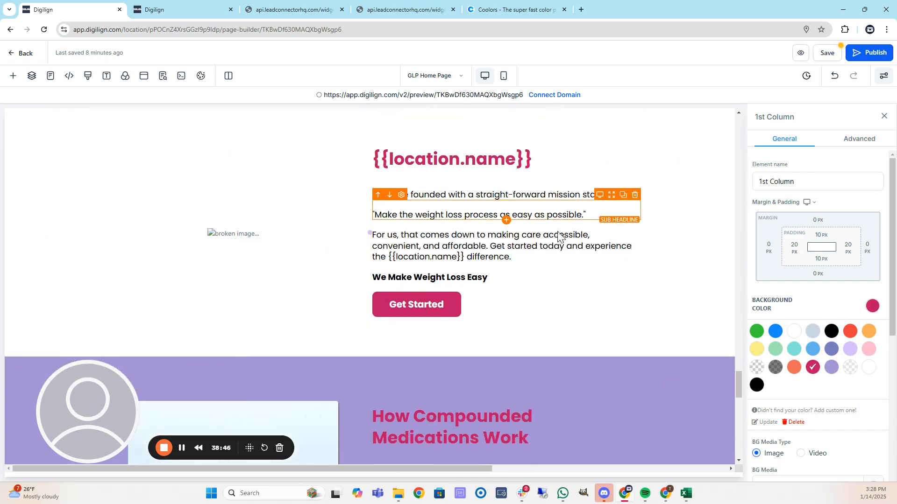
pyautogui.scroll(-2, 490, 264)
pyautogui.scroll(-3, 514, 258)
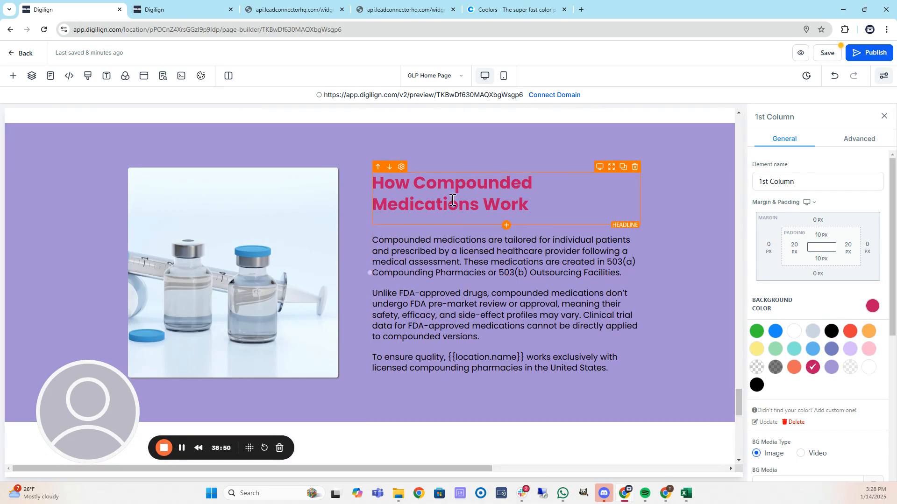
# Make the How Compounded Medications Work heading's bold text black.
pyautogui.click(530, 211)
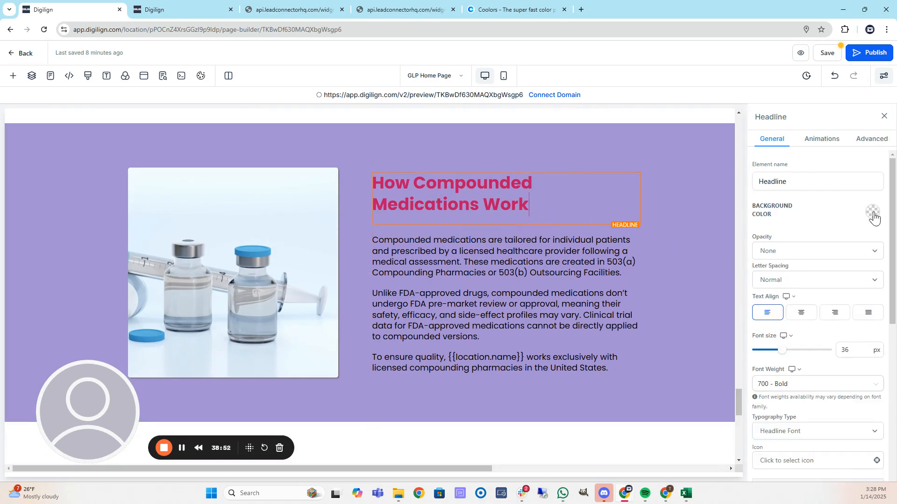
pyautogui.scroll(-5, 790, 306)
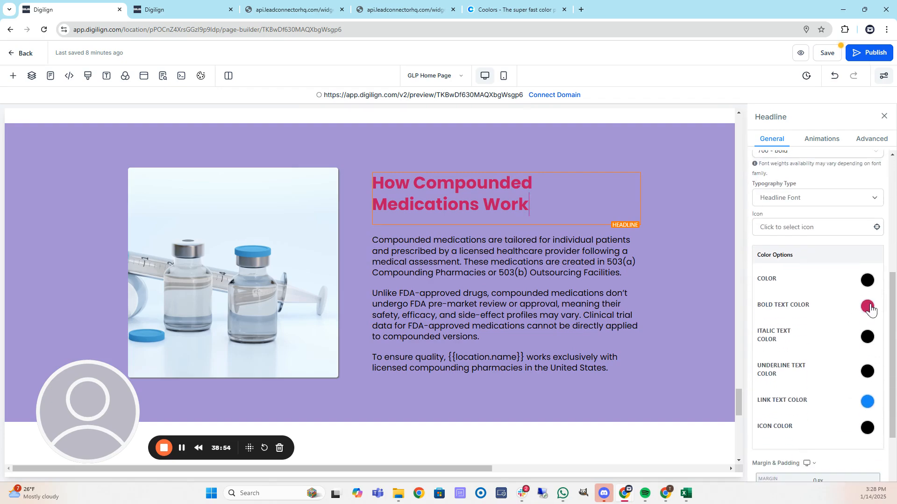
pyautogui.click(868, 307)
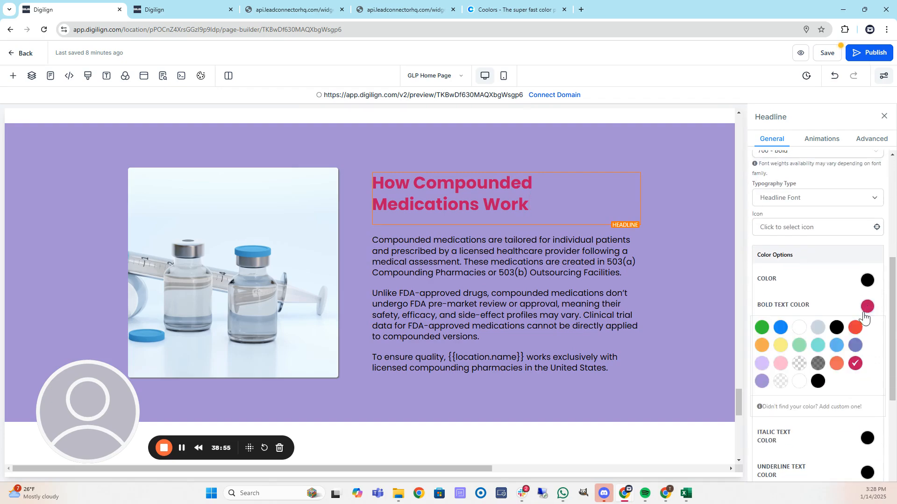
pyautogui.click(836, 327)
# Scroll back to the top of the page and save it.
pyautogui.scroll(-2, 85, 230)
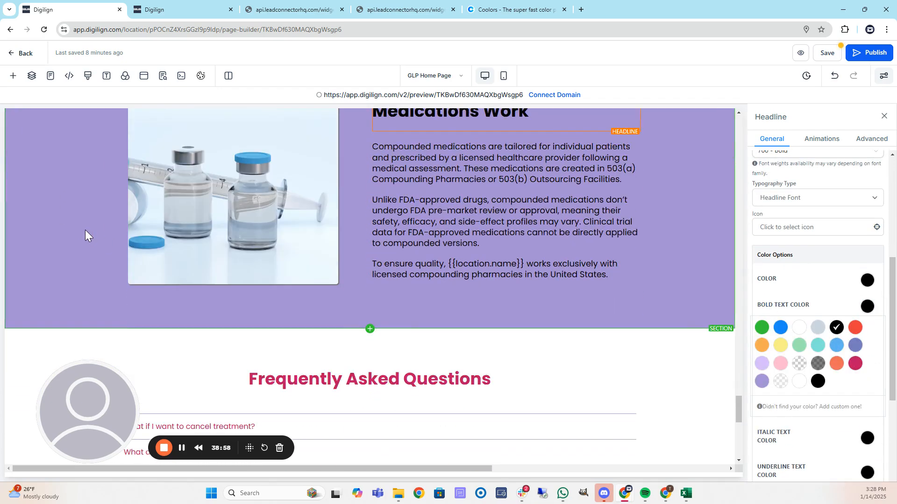
pyautogui.scroll(-6, 99, 229)
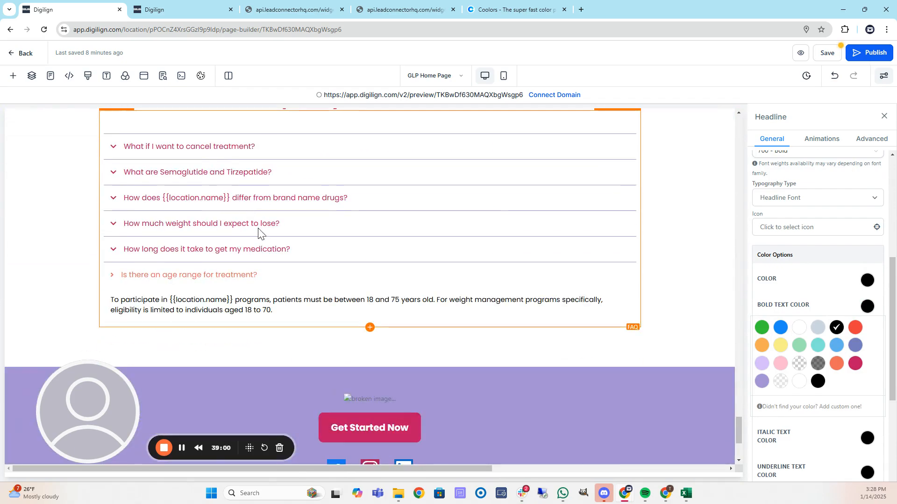
pyautogui.scroll(-4, 186, 243)
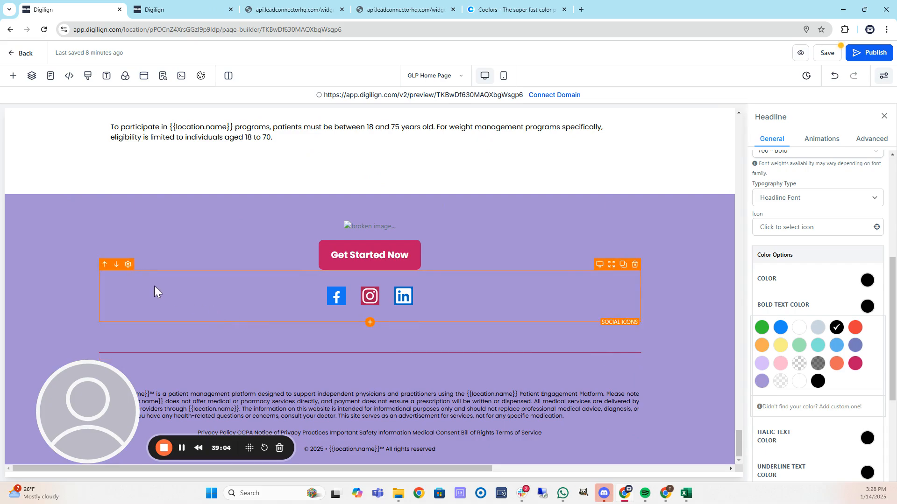
pyautogui.scroll(15, 160, 290)
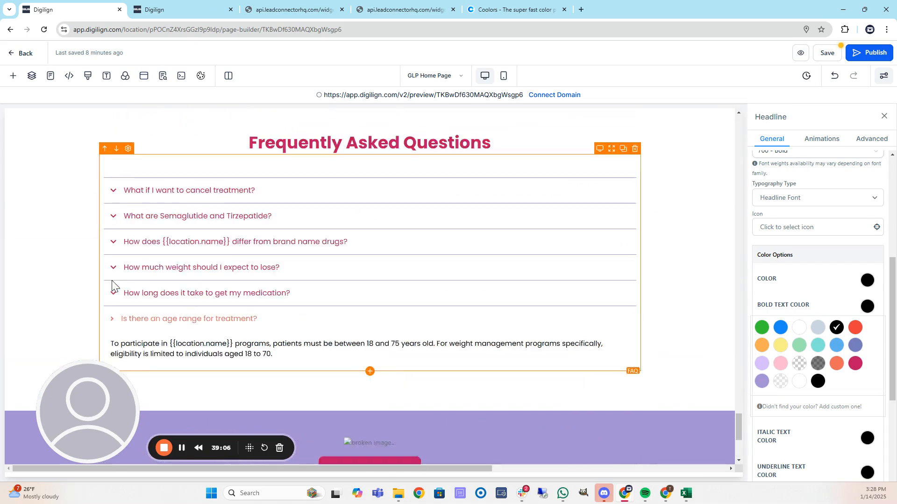
pyautogui.scroll(15, 103, 271)
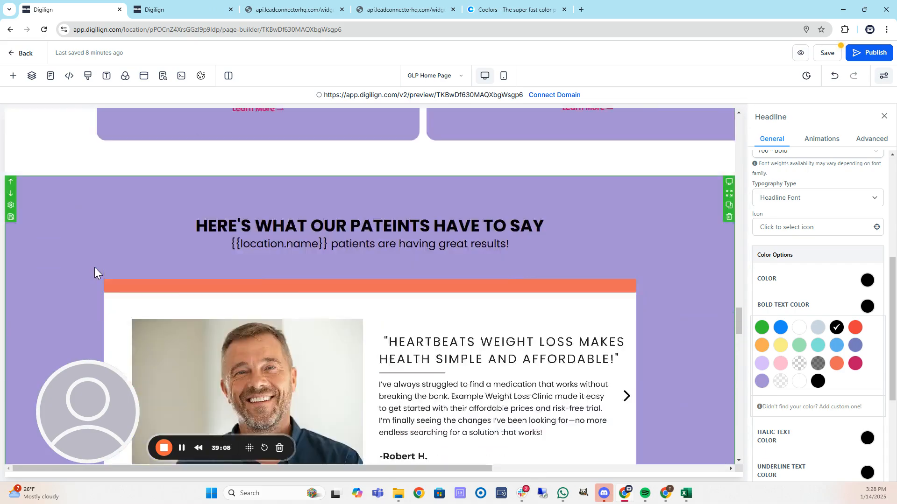
pyautogui.scroll(15, 103, 248)
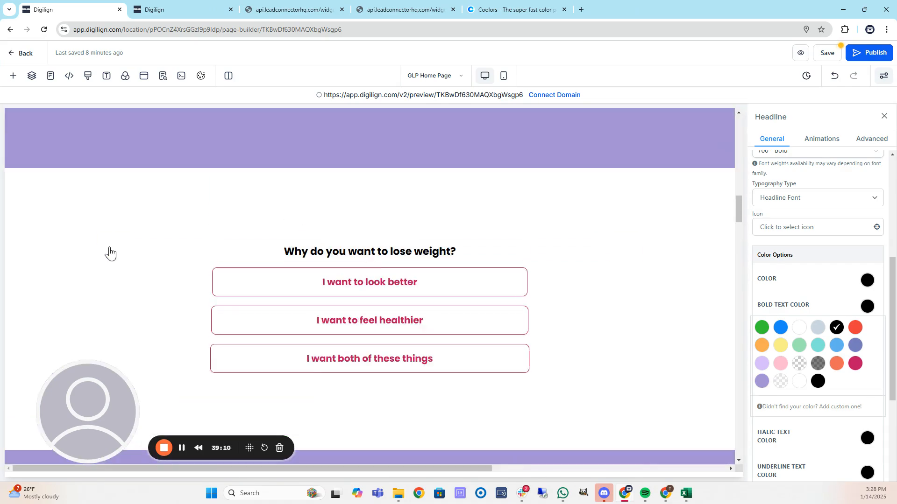
pyautogui.scroll(5, 113, 256)
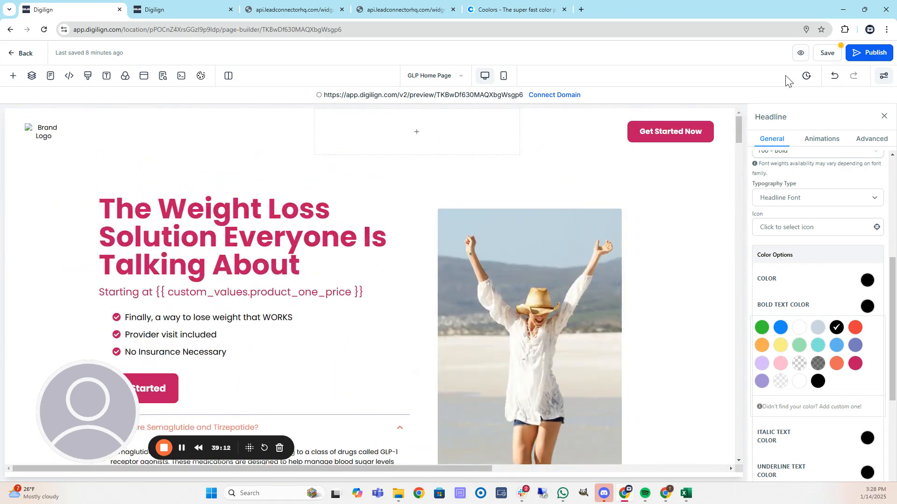
pyautogui.click(831, 56)
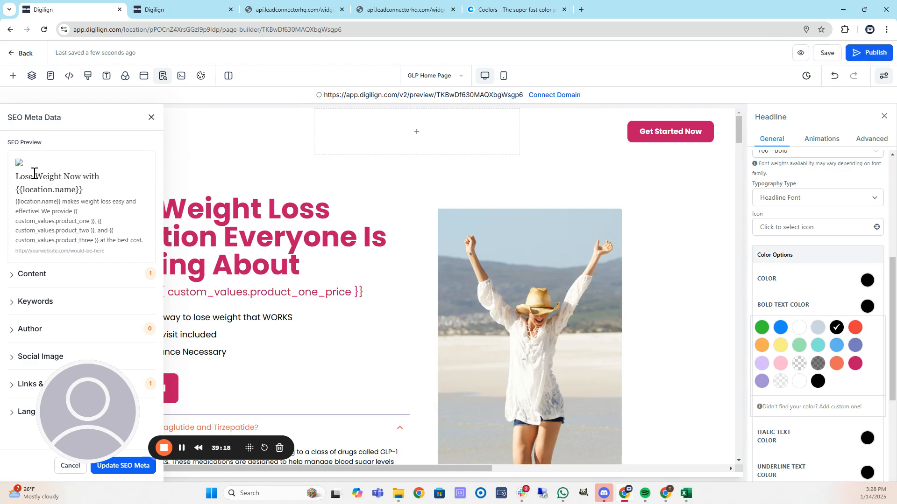
# Review the page's SEO meta description and keywords settings.
pyautogui.click(33, 276)
pyautogui.scroll(-3, 78, 256)
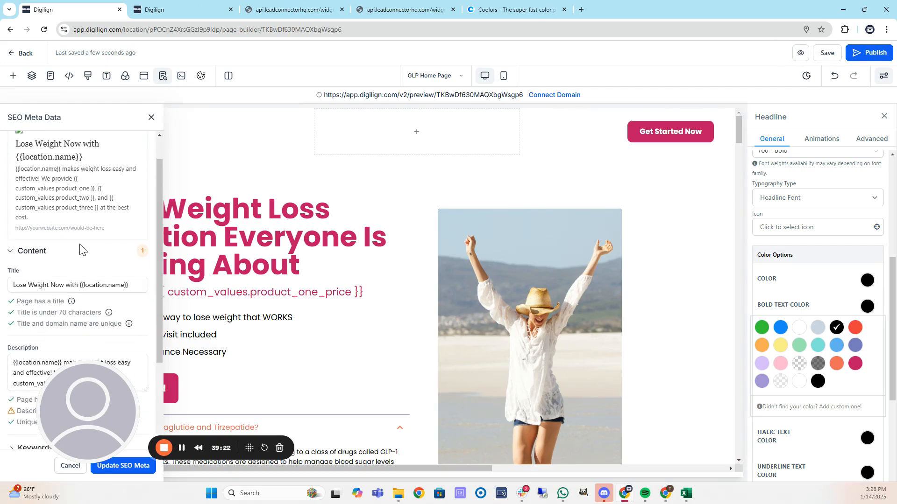
pyautogui.click(74, 244)
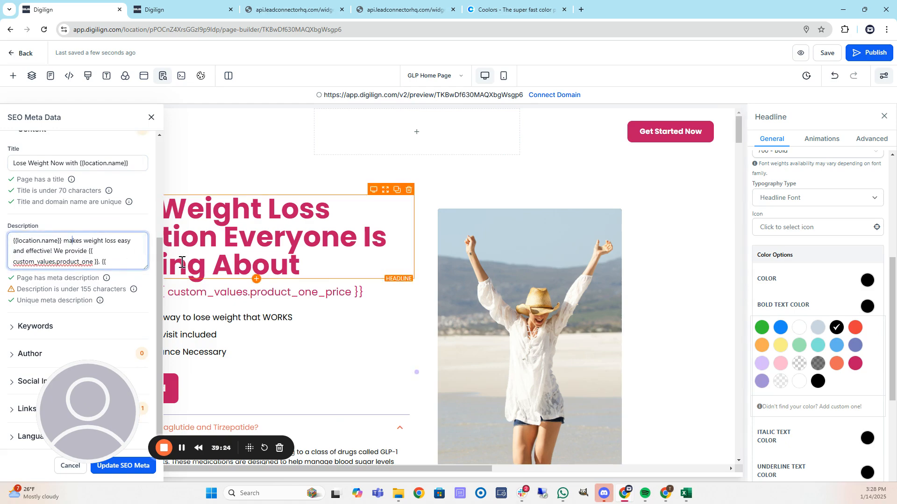
pyautogui.press('Down')
pyautogui.press('Down')
pyautogui.press('Down')
pyautogui.press('Down')
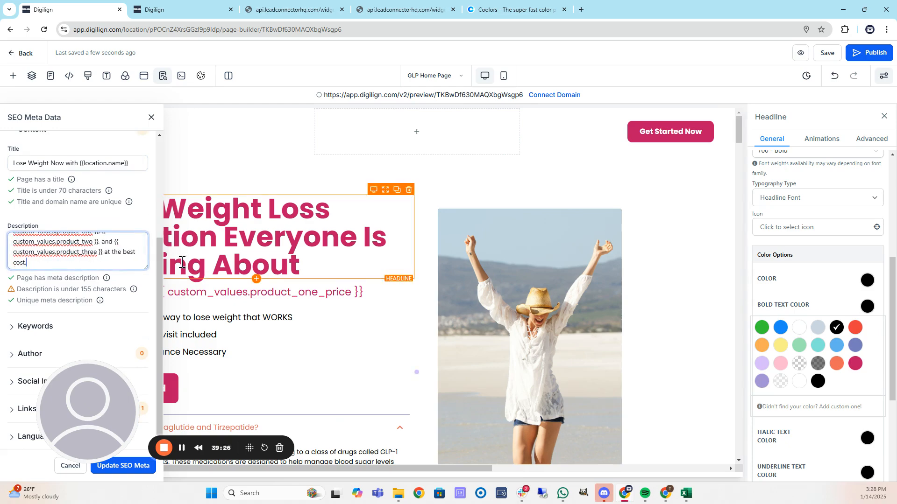
pyautogui.click(31, 327)
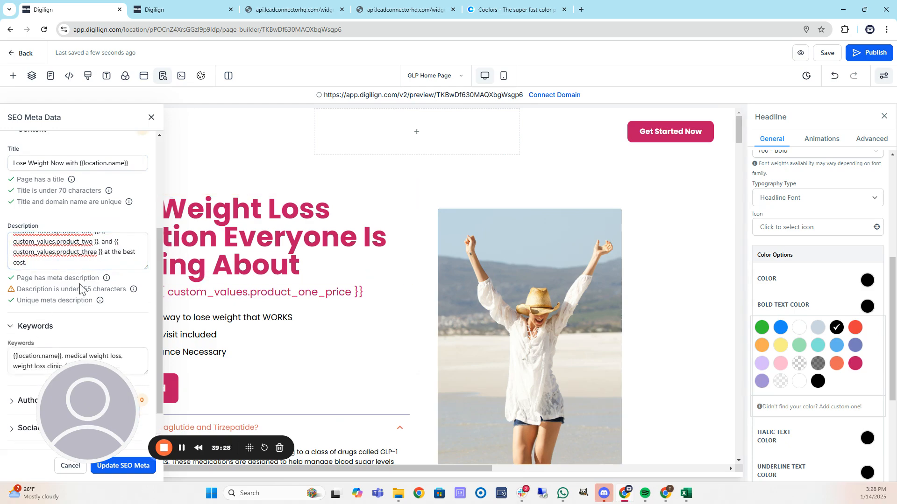
pyautogui.scroll(-1, 82, 290)
pyautogui.click(62, 308)
pyautogui.scroll(-2, 74, 313)
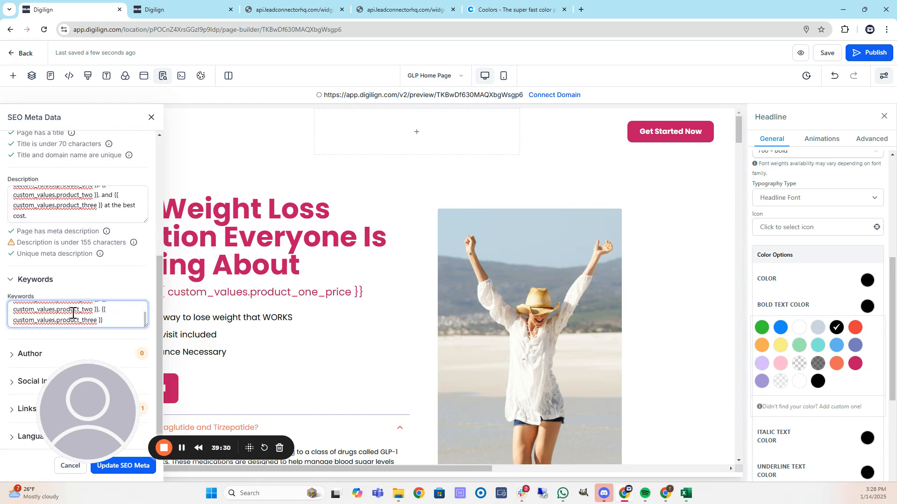
pyautogui.moveTo(90, 400); pyautogui.dragTo(306, 397)
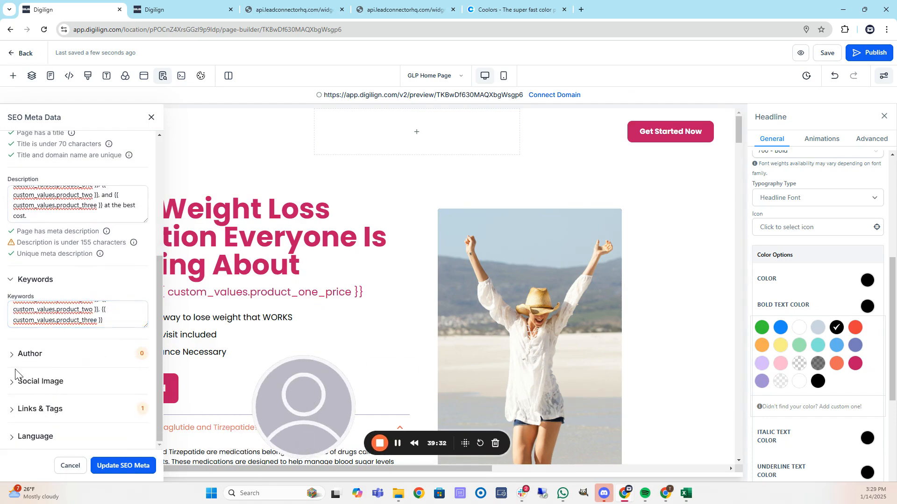
# Check the links, tags and social image settings, then open a live page preview.
pyautogui.click(43, 412)
pyautogui.scroll(-2, 70, 346)
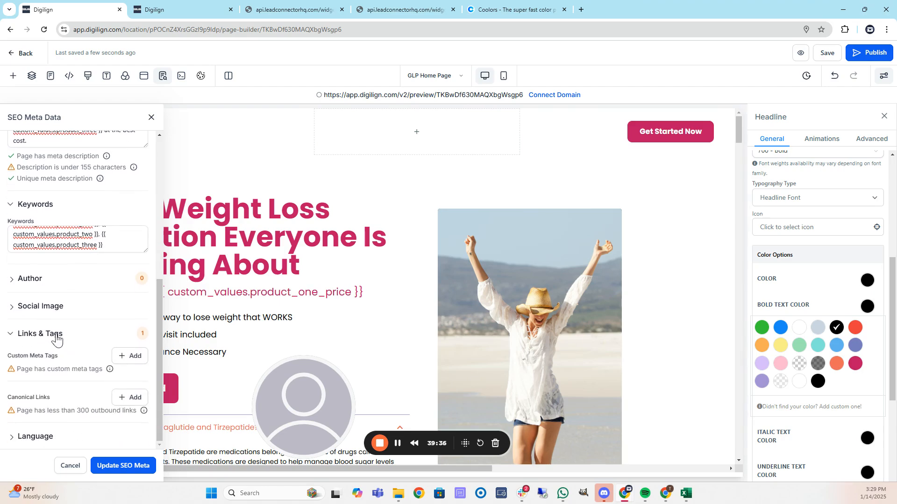
pyautogui.click(33, 309)
pyautogui.click(84, 340)
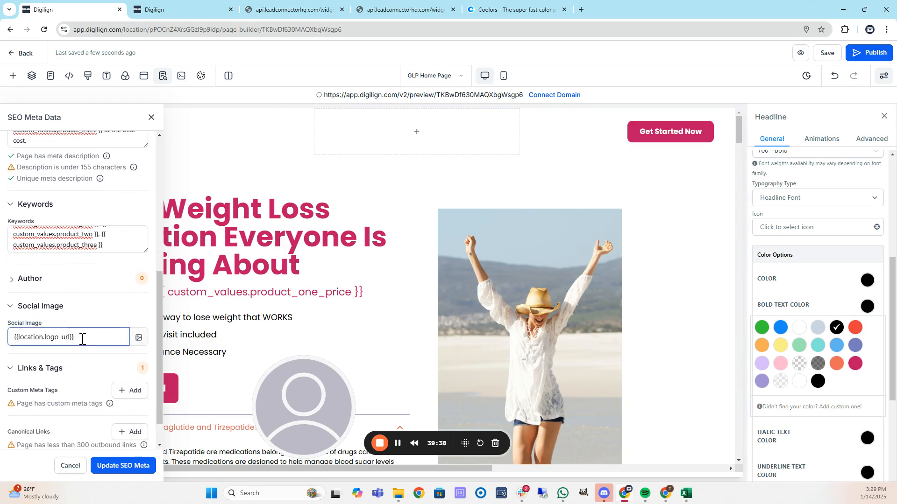
pyautogui.click(256, 266)
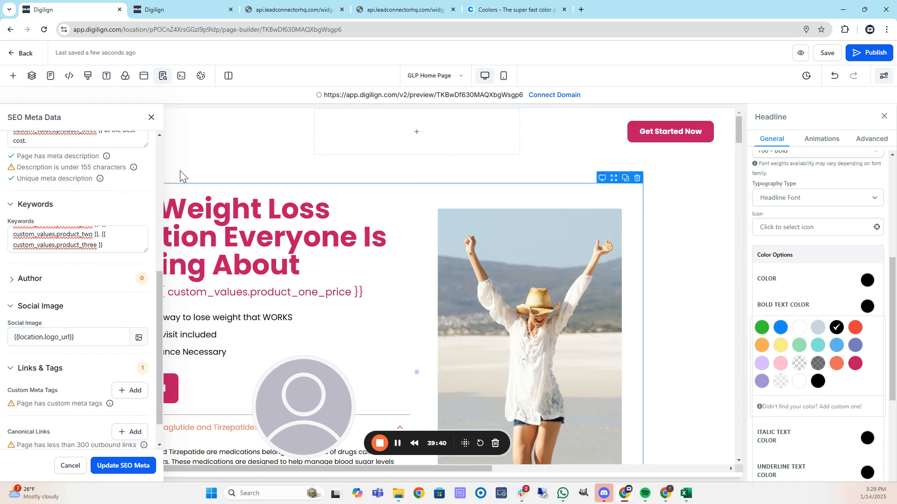
pyautogui.click(152, 117)
pyautogui.click(803, 55)
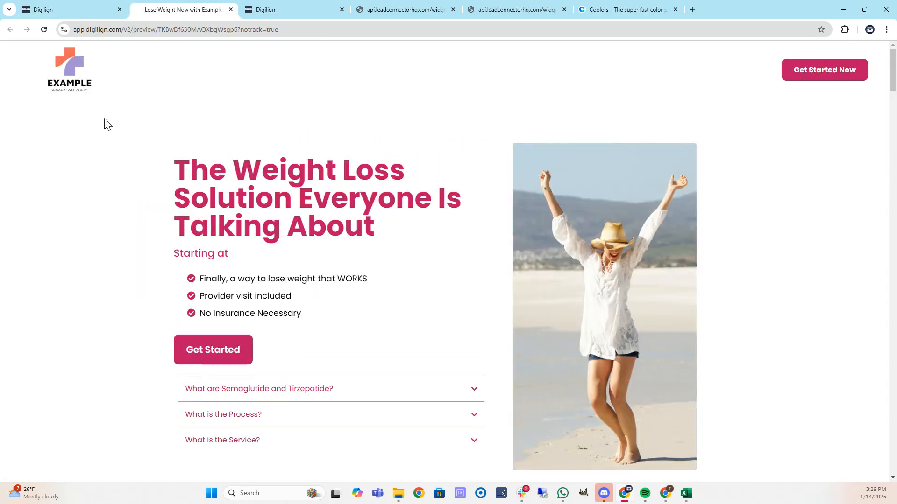
# Scroll through the preview, toggling the Semaglutide and Tirzepatide and What is the Process? FAQs.
pyautogui.moveTo(312, 394); pyautogui.dragTo(50, 407)
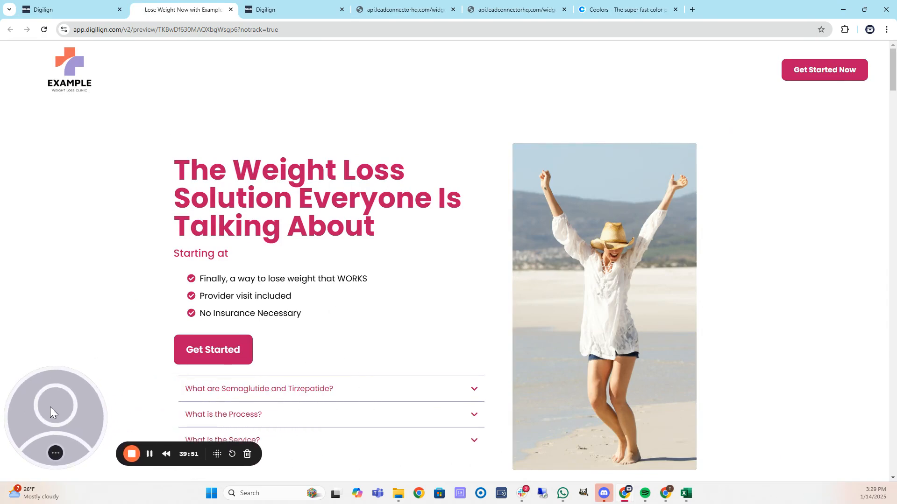
pyautogui.scroll(-3, 343, 255)
pyautogui.click(334, 255)
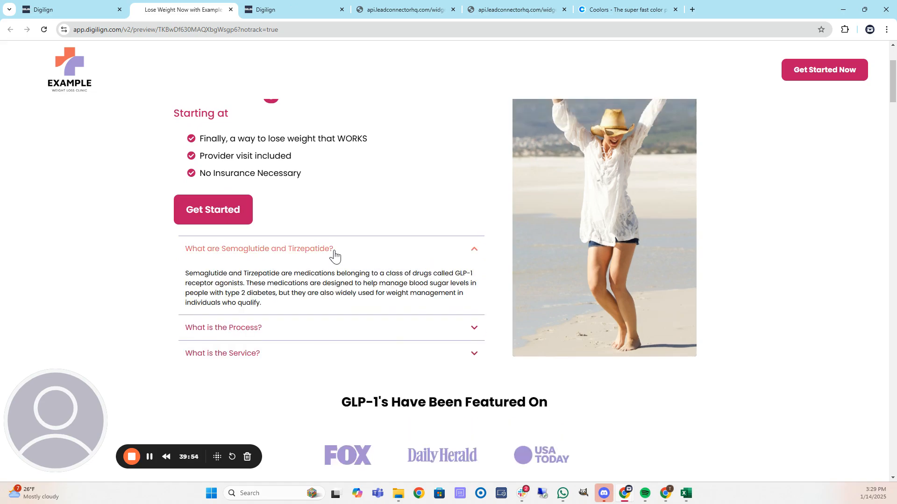
pyautogui.click(336, 254)
pyautogui.click(283, 280)
pyautogui.click(283, 280)
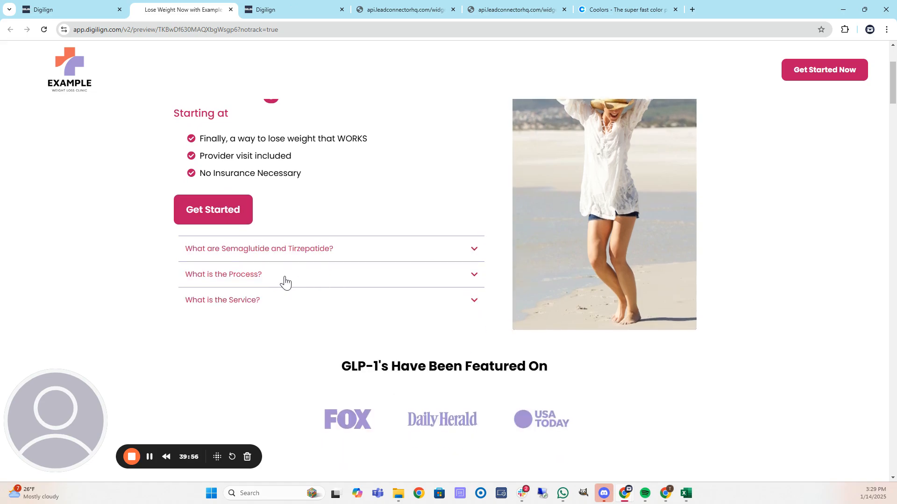
pyautogui.scroll(-6, 284, 281)
pyautogui.scroll(-8, 374, 260)
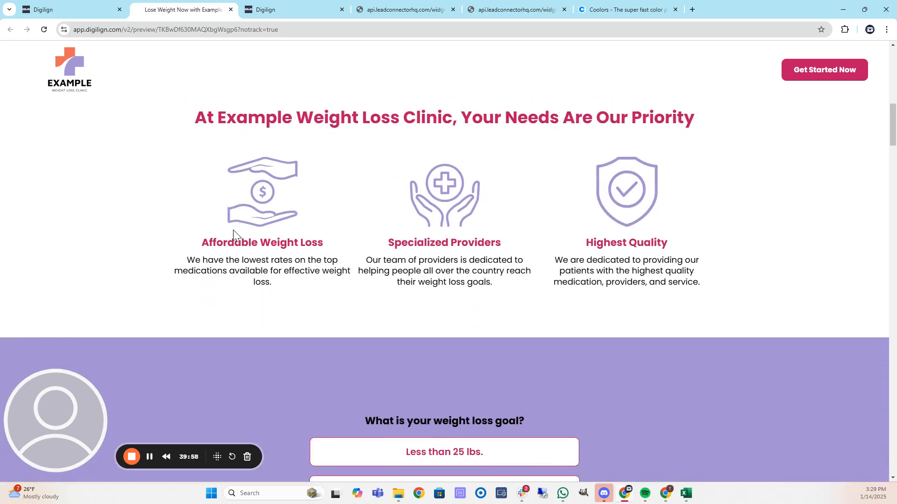
pyautogui.scroll(-12, 207, 225)
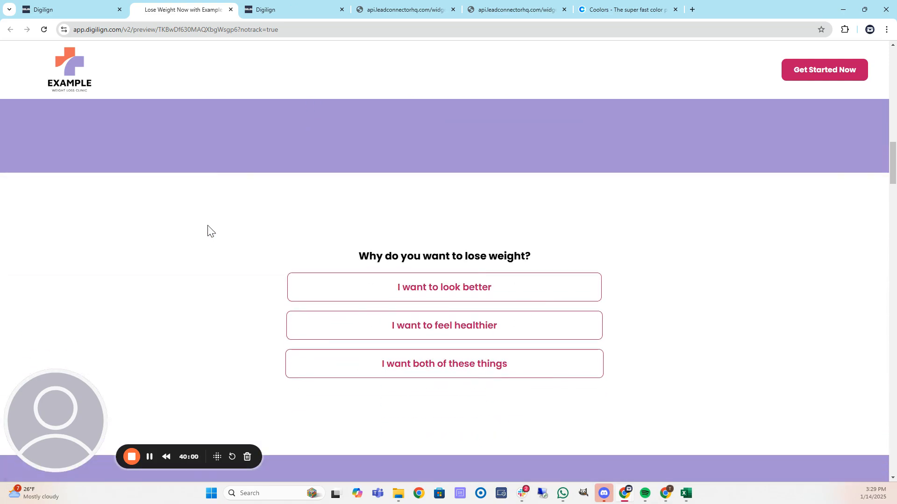
pyautogui.scroll(-10, 207, 226)
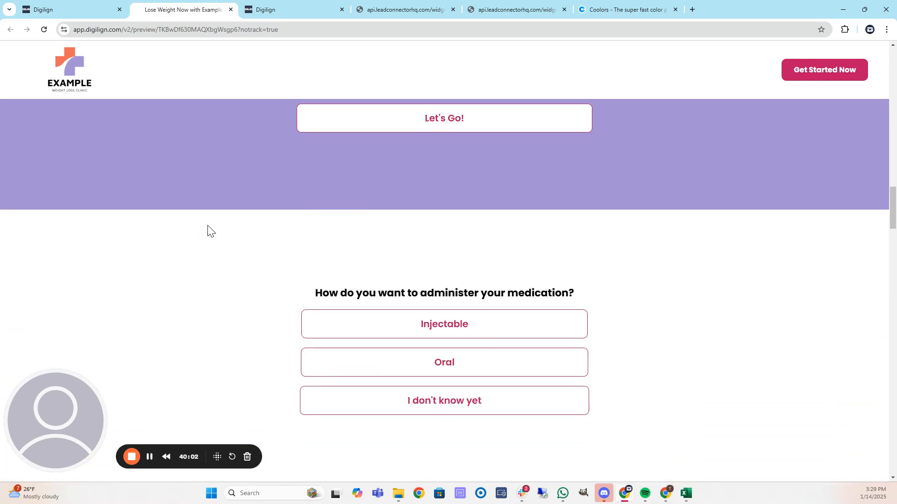
pyautogui.scroll(-8, 208, 229)
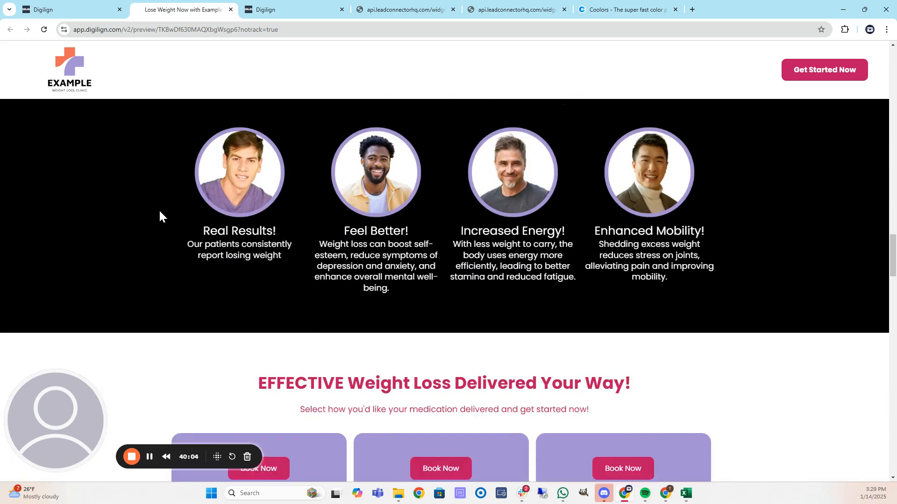
pyautogui.scroll(-2, 157, 211)
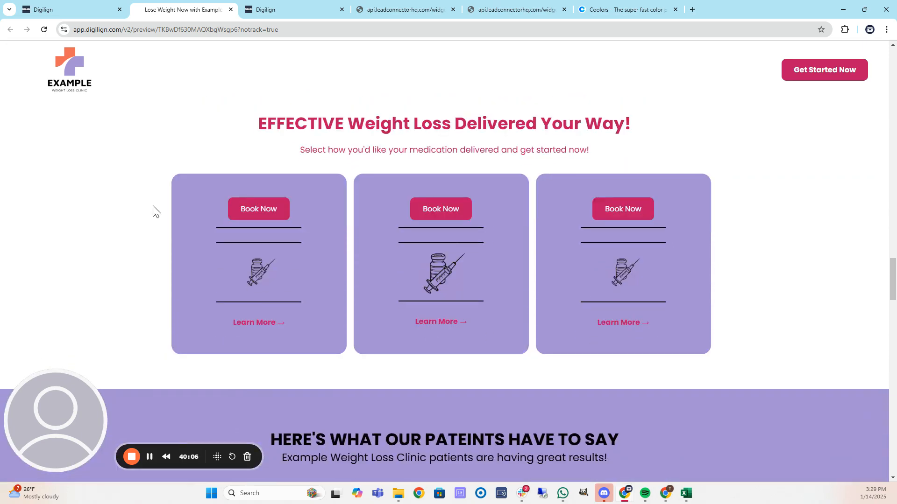
pyautogui.scroll(-6, 156, 211)
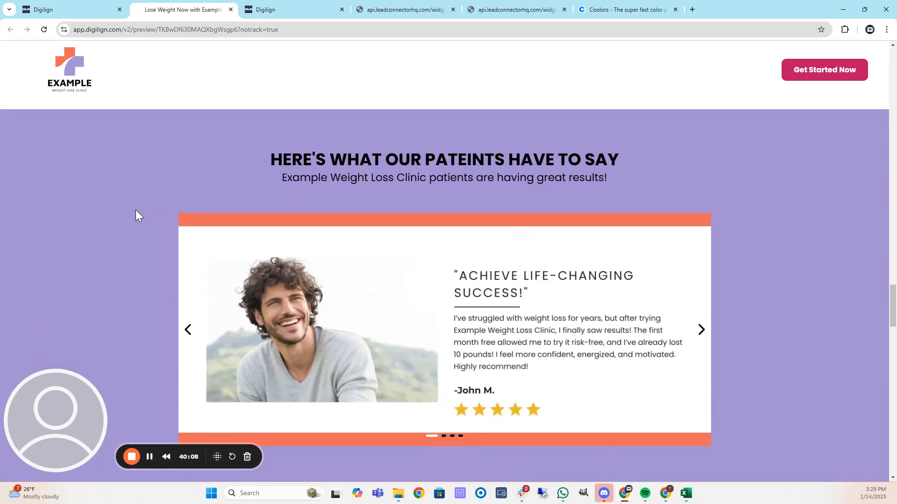
pyautogui.scroll(-10, 135, 211)
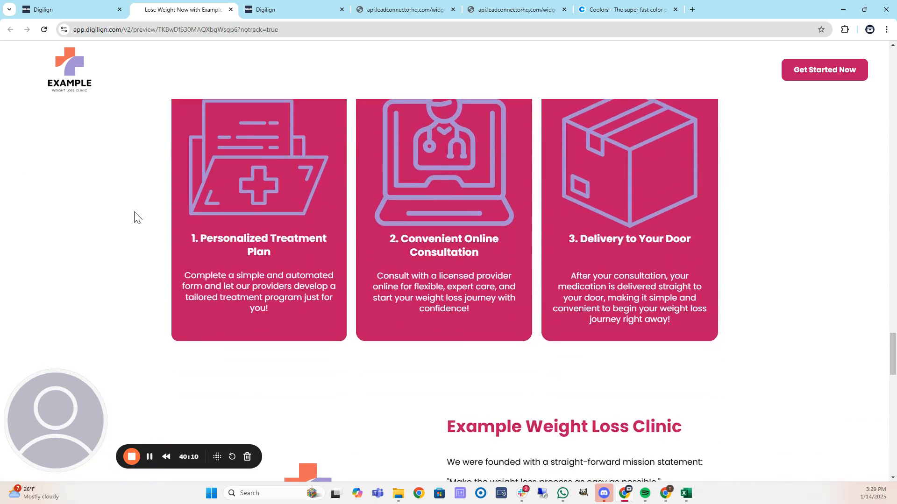
pyautogui.scroll(-5, 135, 218)
pyautogui.scroll(-14, 135, 218)
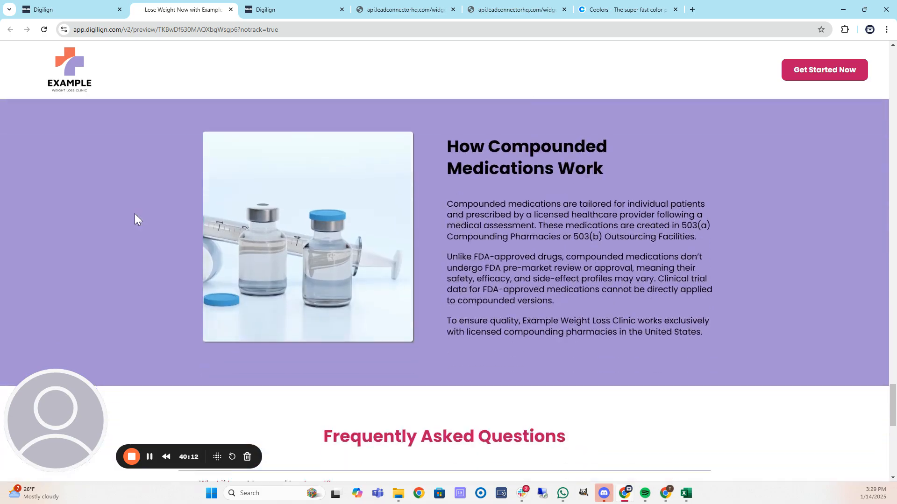
pyautogui.scroll(-3, 135, 216)
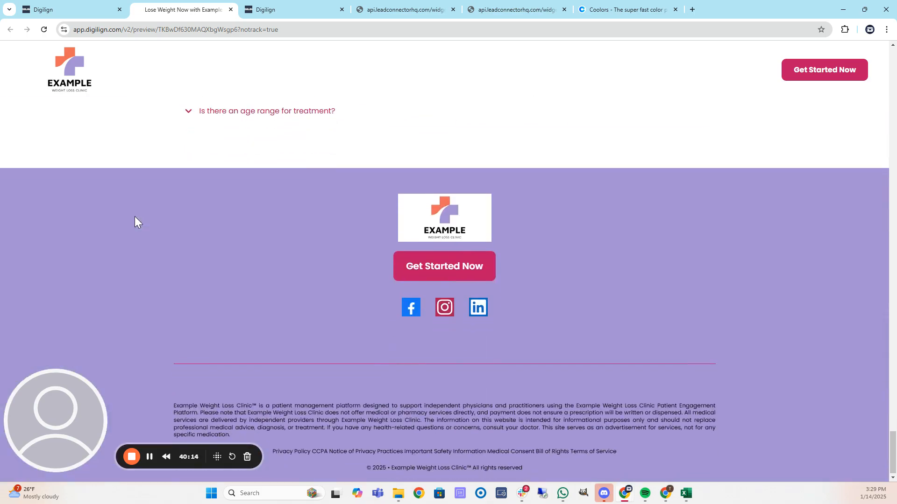
pyautogui.scroll(10, 130, 260)
pyautogui.scroll(10, 135, 236)
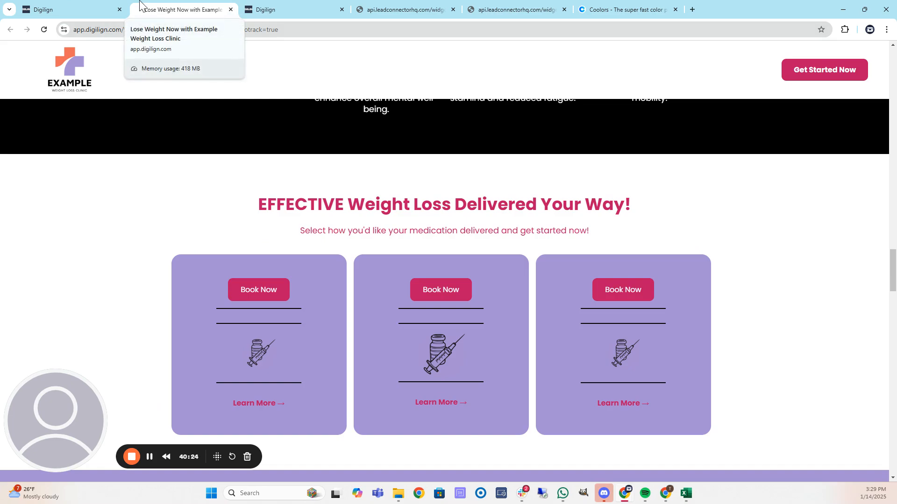
# Close the preview and return from the form builder to the Forms list.
pyautogui.click(230, 10)
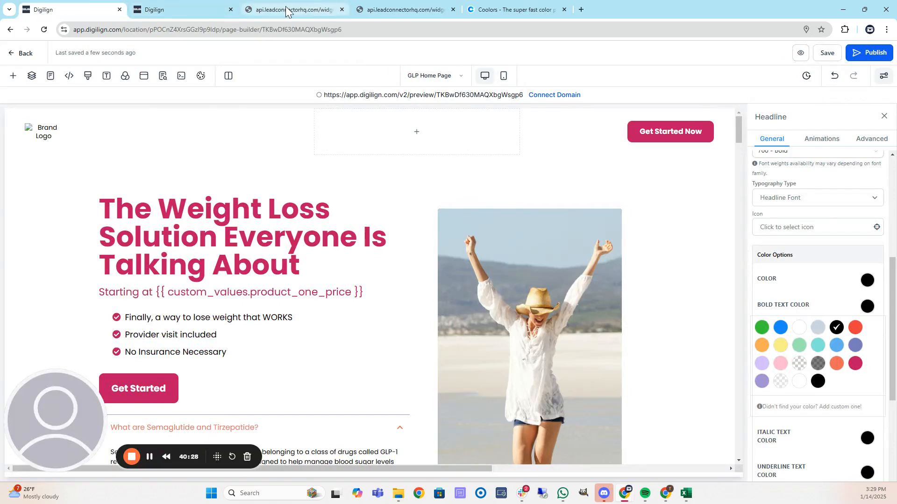
pyautogui.click(196, 7)
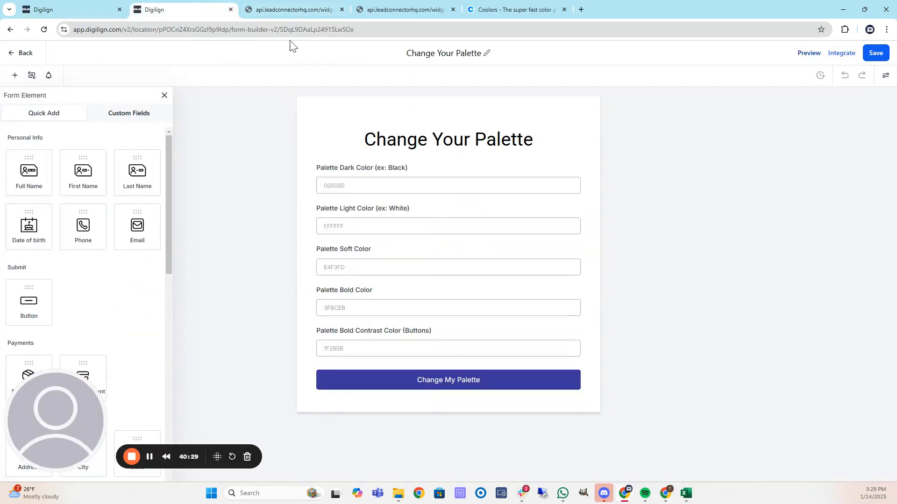
pyautogui.click(22, 53)
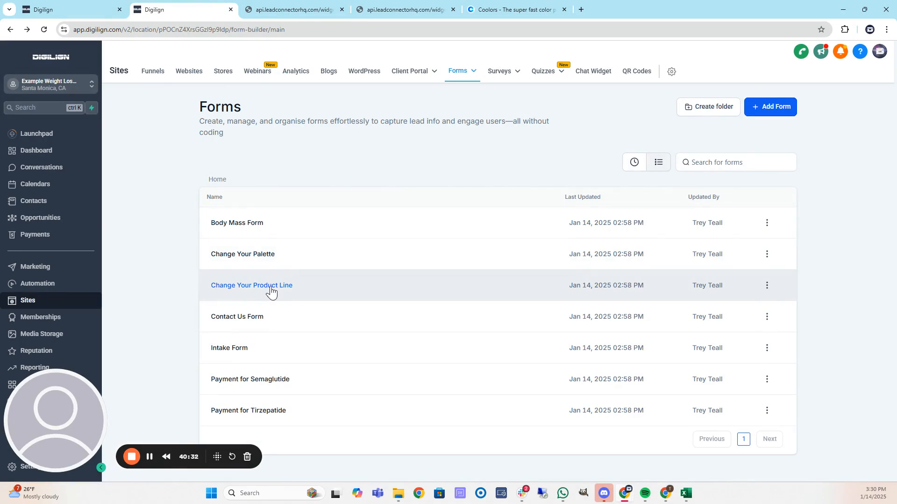
# Open the Change Your Product Line form and inspect its Product Three field.
pyautogui.click(271, 287)
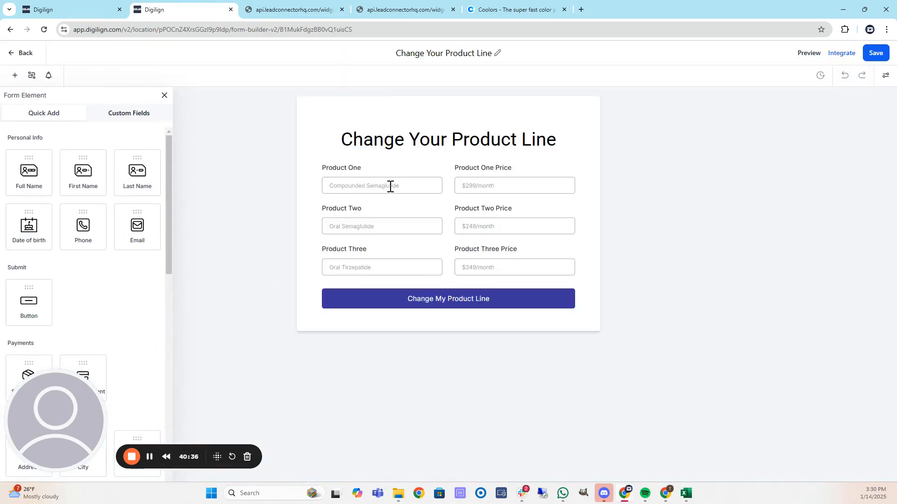
pyautogui.click(386, 267)
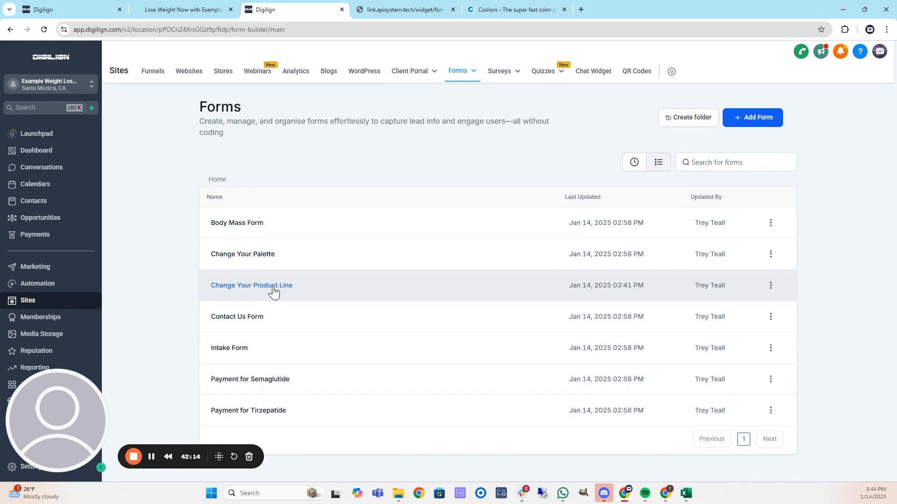
pyautogui.click(273, 288)
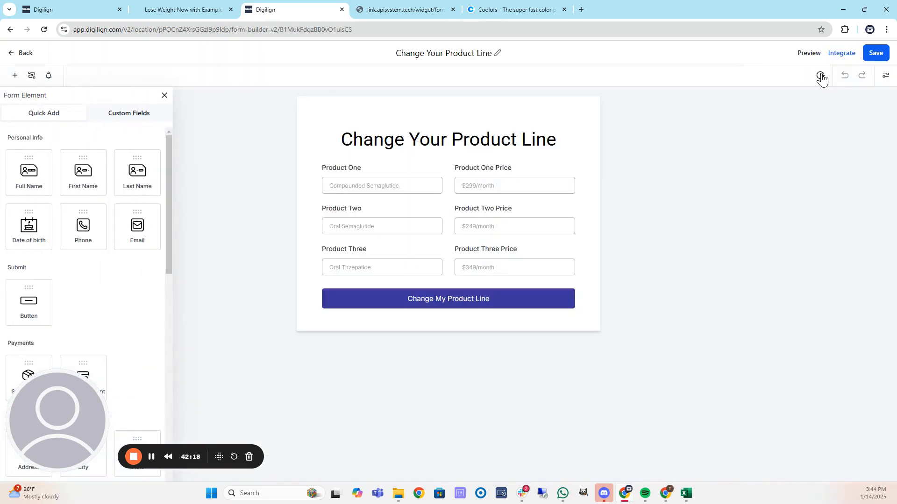
# Preview the form and fill Product One as Semaglutide Tier 1 at $149 per Month.
pyautogui.click(807, 53)
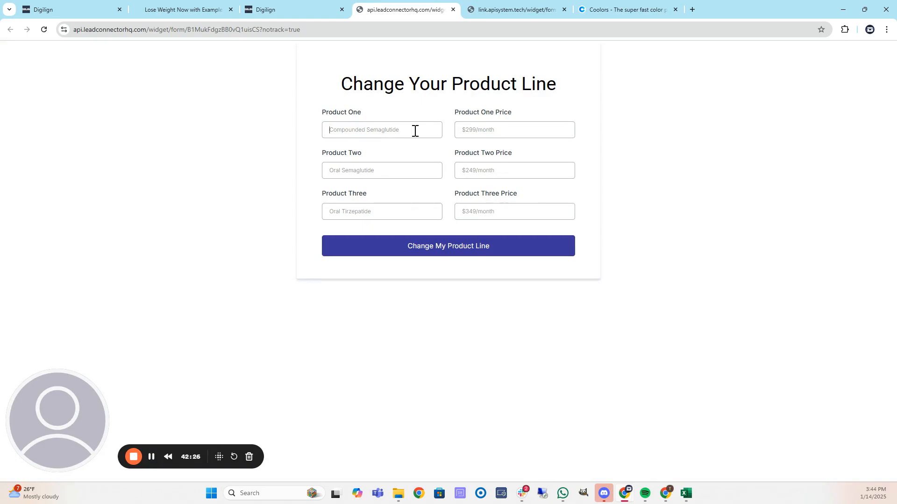
pyautogui.write('Semaglutide Tier 1')
pyautogui.press('Tab')
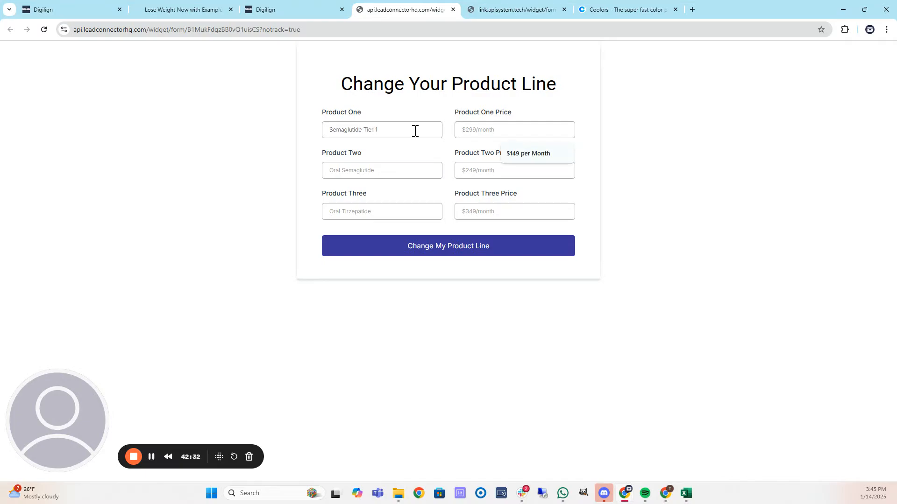
pyautogui.write('$149 per Month')
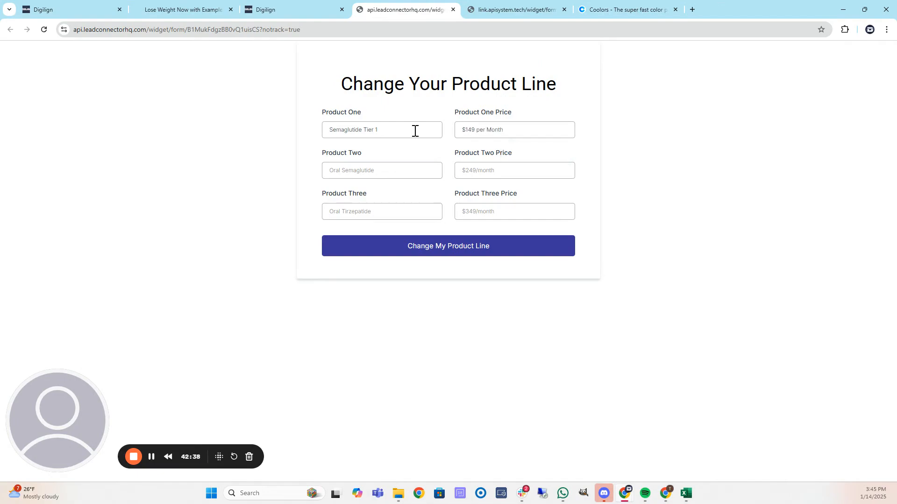
# Copy the name and price into Product Two, changing the price to $249 per Month.
pyautogui.tripleClick(400, 128)
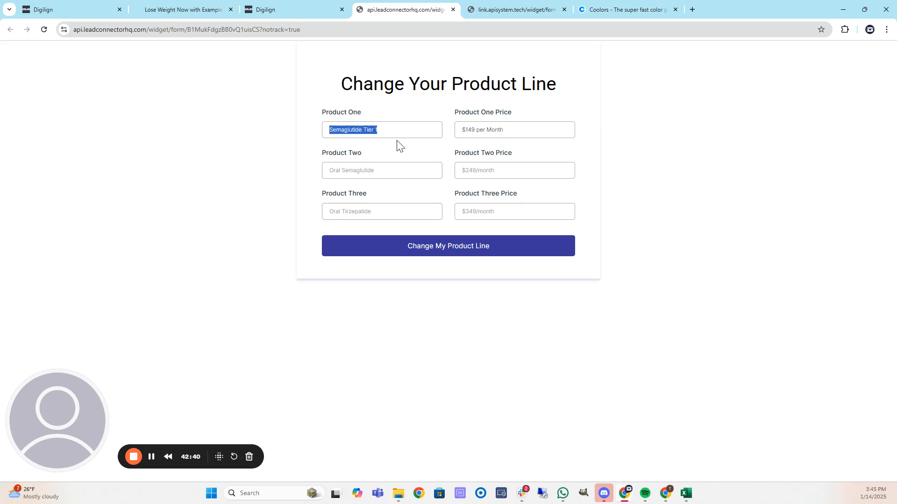
pyautogui.hotkey('ctrl', 'c')
pyautogui.click(385, 169)
pyautogui.hotkey('ctrl', 'v')
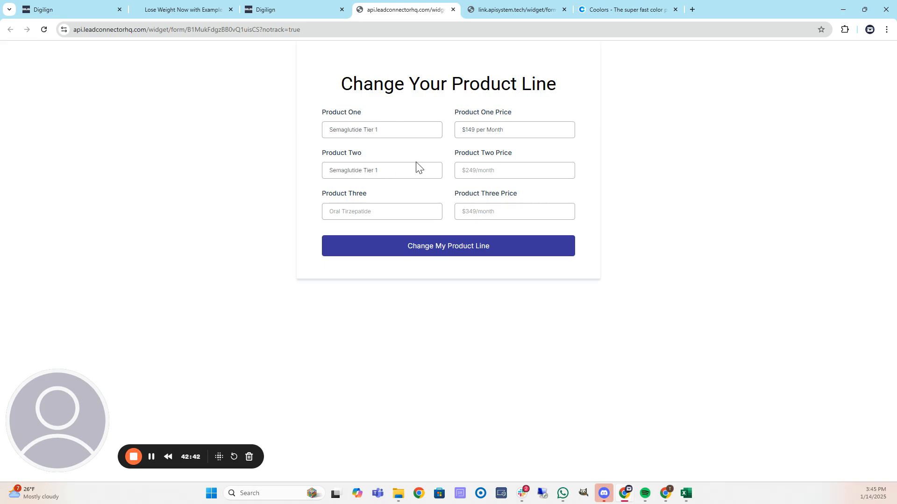
pyautogui.tripleClick(531, 136)
pyautogui.click(503, 170)
pyautogui.hotkey('ctrl', 'v')
pyautogui.click(471, 169)
pyautogui.press('BackSpace')
pyautogui.write('2')
# Paste the product name into Product Three and select the Product Two price for reuse.
pyautogui.hotkey('ctrl', 'a')
pyautogui.click(392, 212)
pyautogui.hotkey('ctrl', 'v')
pyautogui.hotkey('ctrl', 'a')
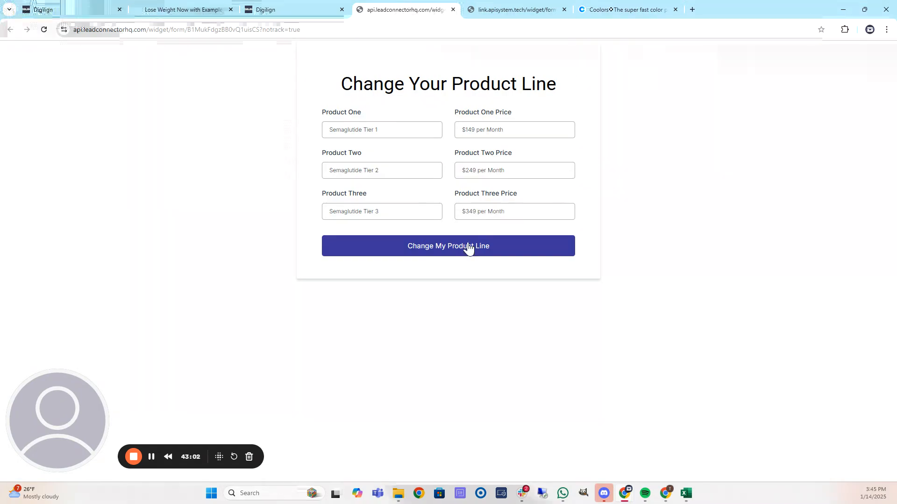
# Submit the new product line and prices, then open a live preview of the landing page.
pyautogui.click(458, 251)
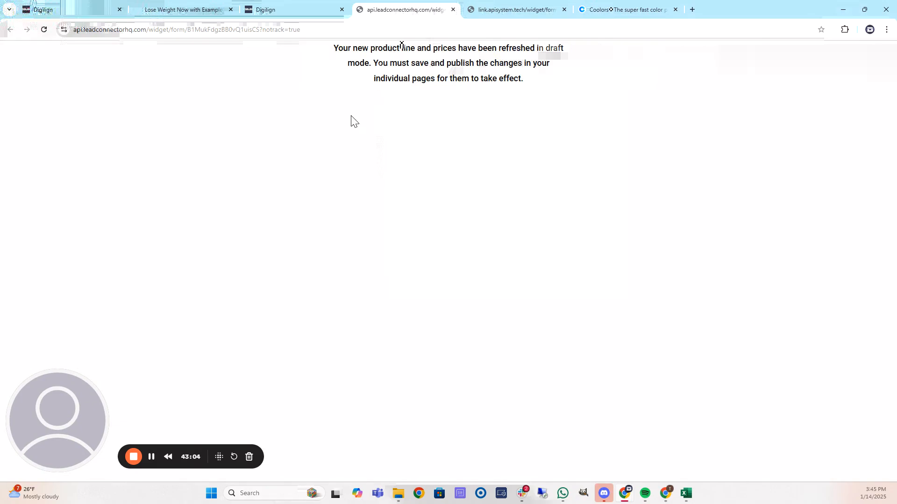
pyautogui.click(95, 7)
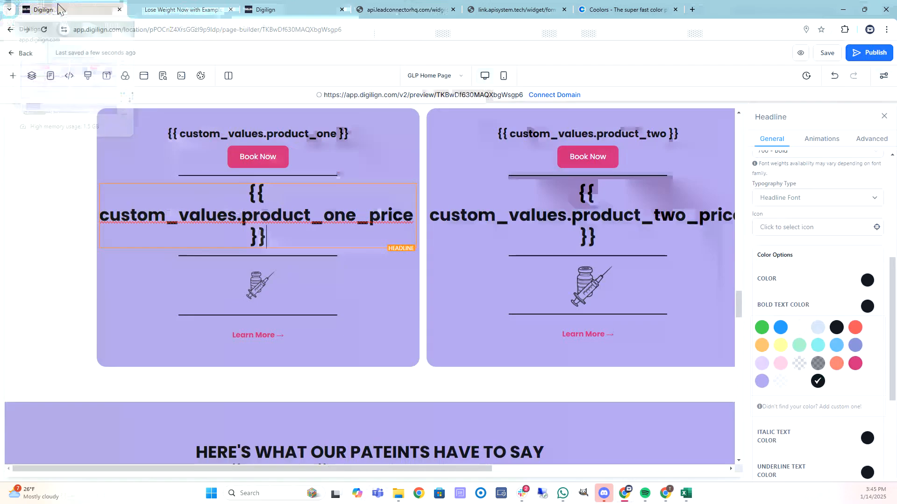
pyautogui.click(802, 54)
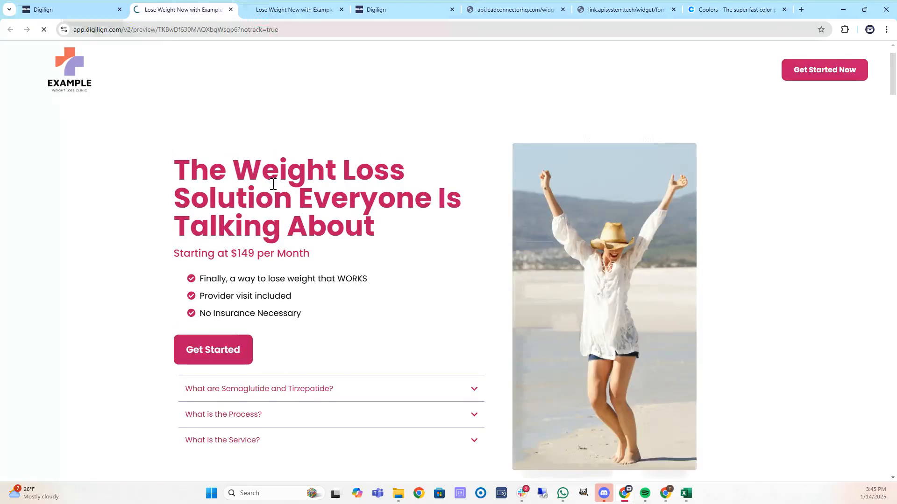
# Scroll through every section of the landing page preview.
pyautogui.scroll(-3, 255, 198)
pyautogui.scroll(3, 252, 201)
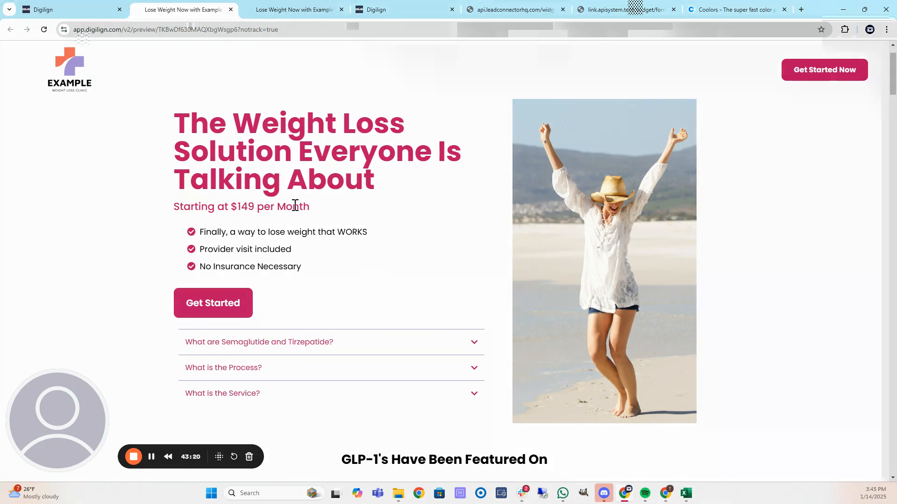
pyautogui.scroll(-1, 152, 223)
pyautogui.scroll(-1, 154, 233)
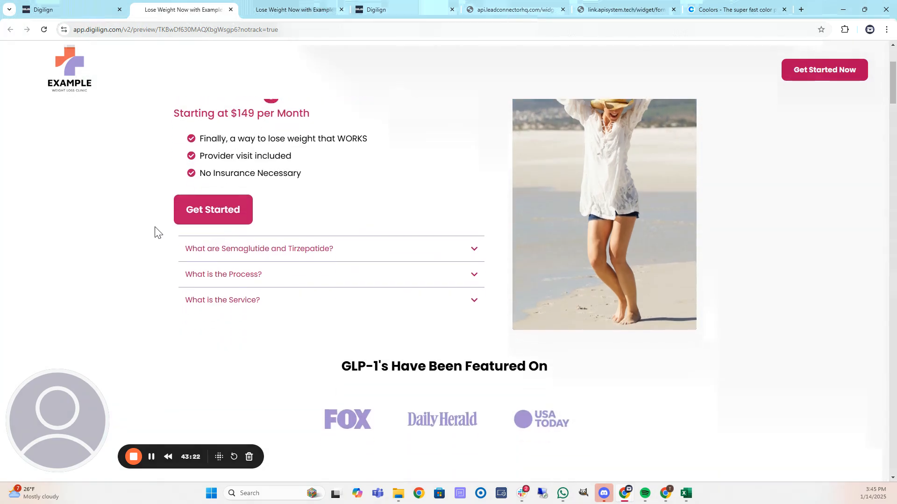
pyautogui.scroll(3, 191, 209)
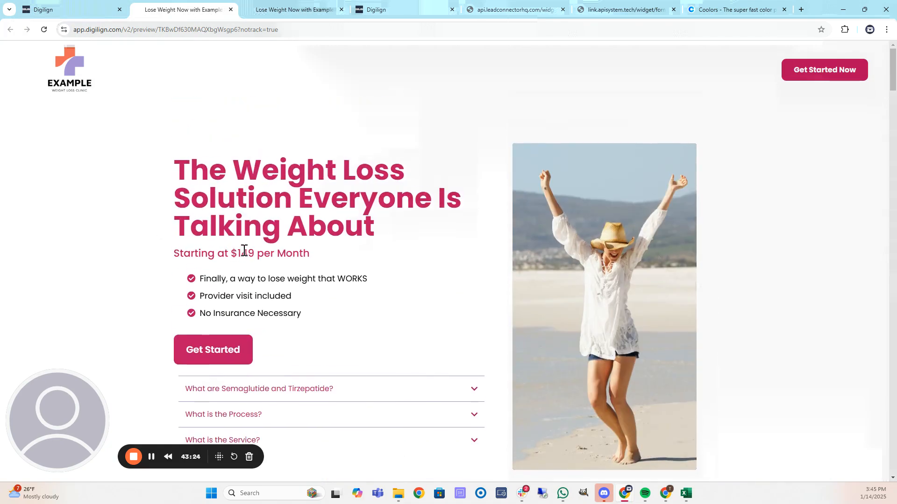
pyautogui.scroll(-15, 163, 234)
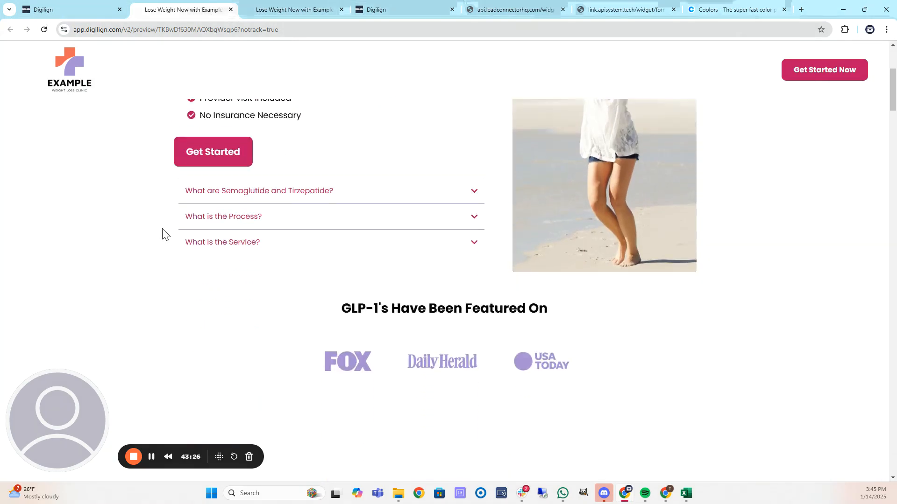
pyautogui.scroll(-15, 165, 236)
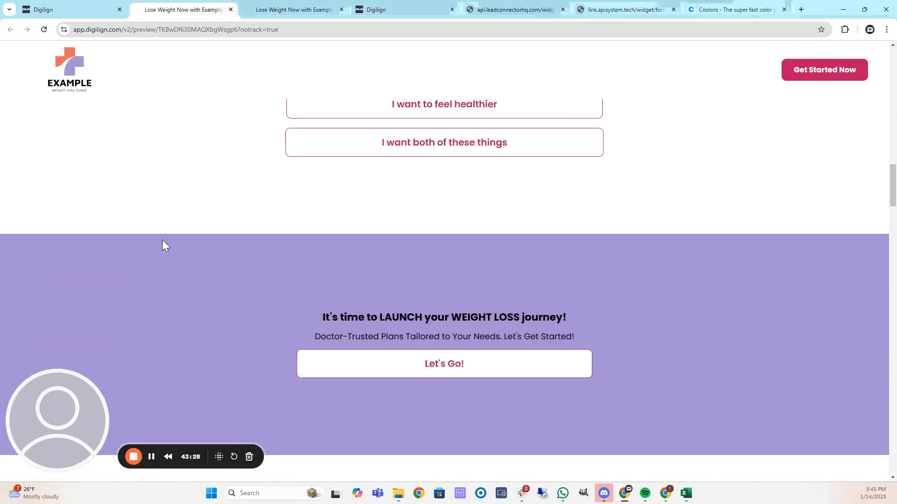
pyautogui.scroll(-10, 168, 245)
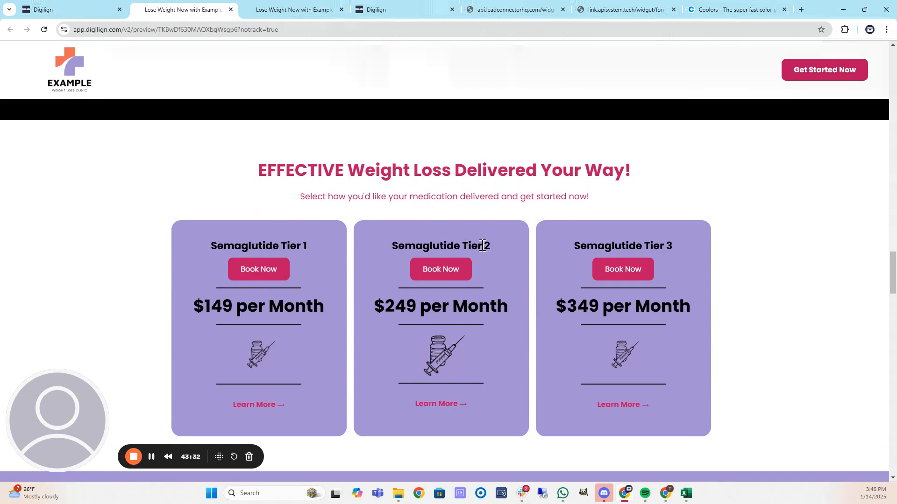
pyautogui.scroll(-5, 758, 256)
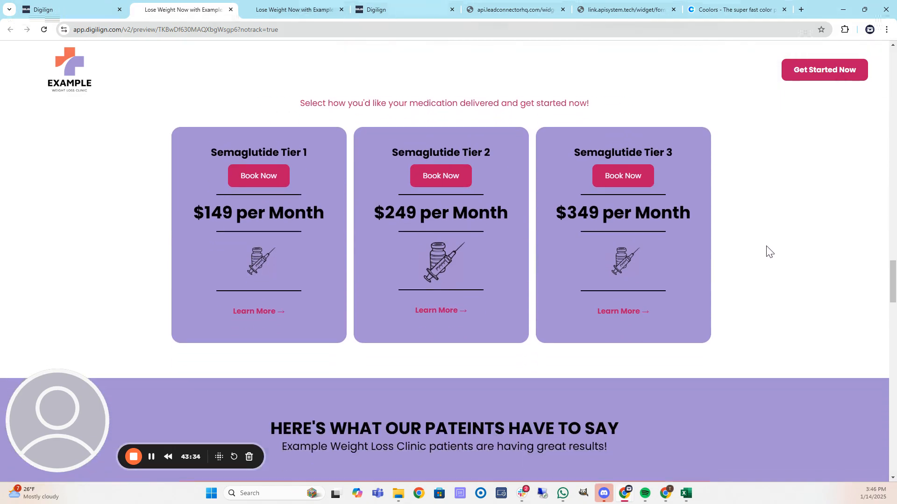
pyautogui.scroll(-9, 765, 268)
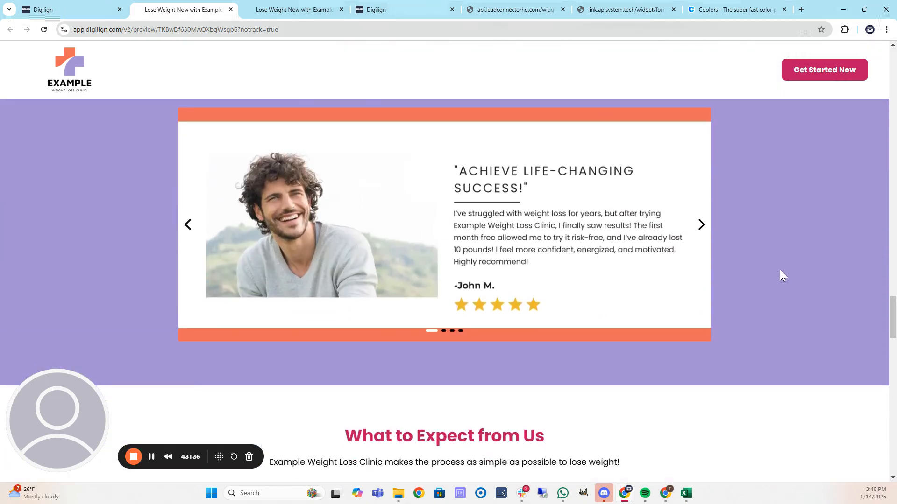
pyautogui.scroll(-12, 784, 275)
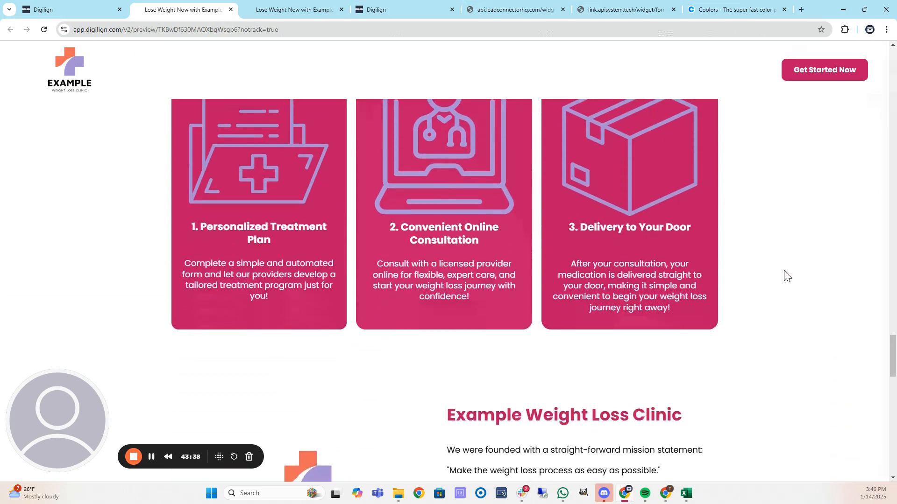
pyautogui.scroll(-17, 784, 276)
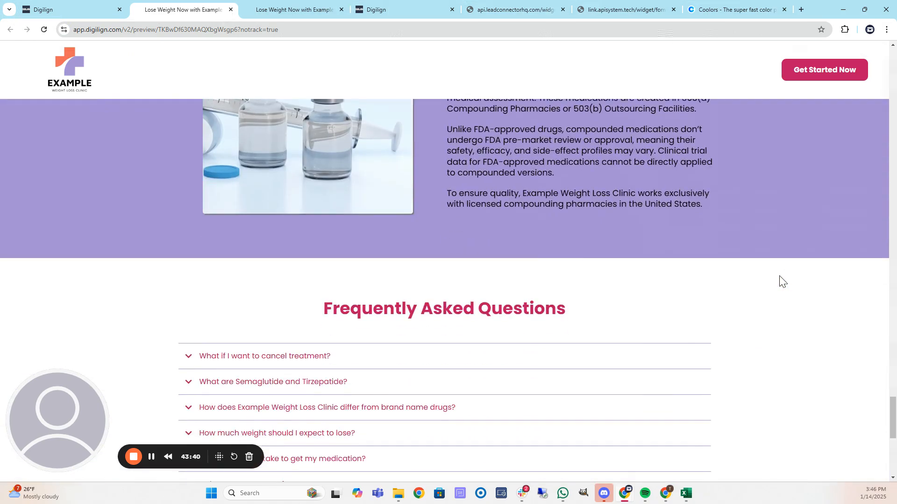
pyautogui.scroll(13, 775, 279)
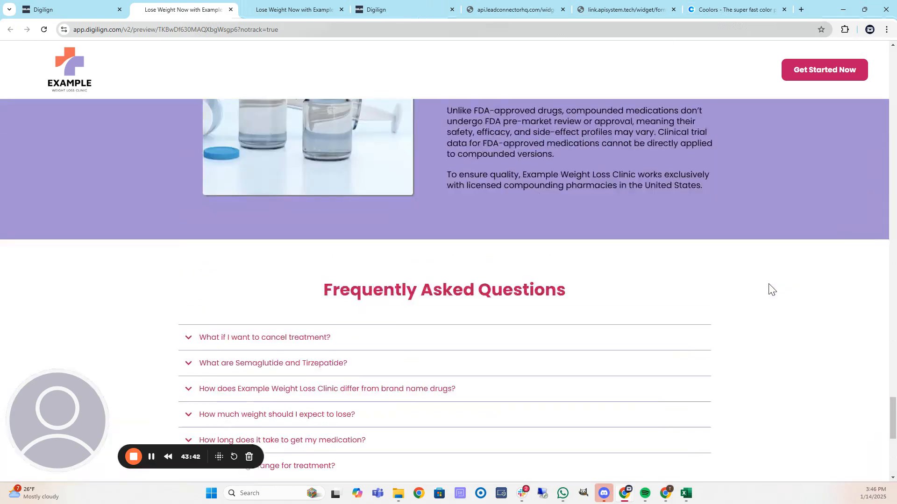
pyautogui.scroll(-1, 766, 284)
pyautogui.scroll(-9, 767, 284)
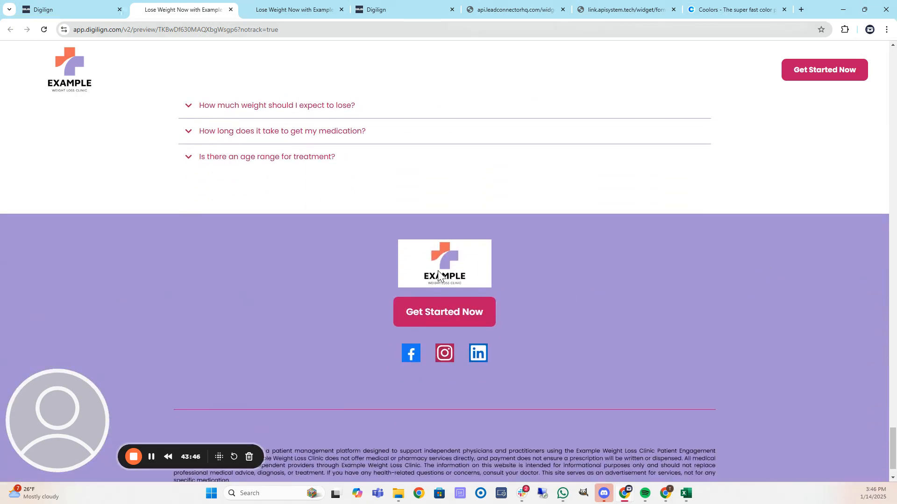
pyautogui.scroll(9, 443, 275)
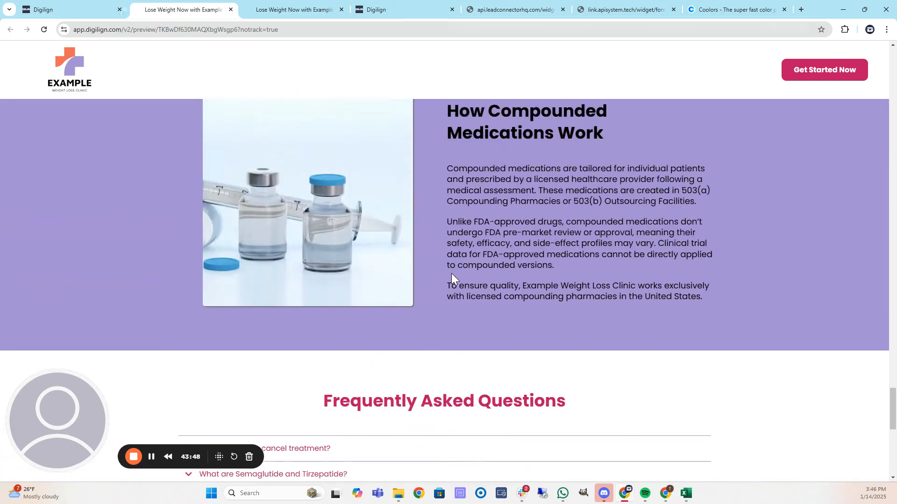
pyautogui.scroll(15, 494, 276)
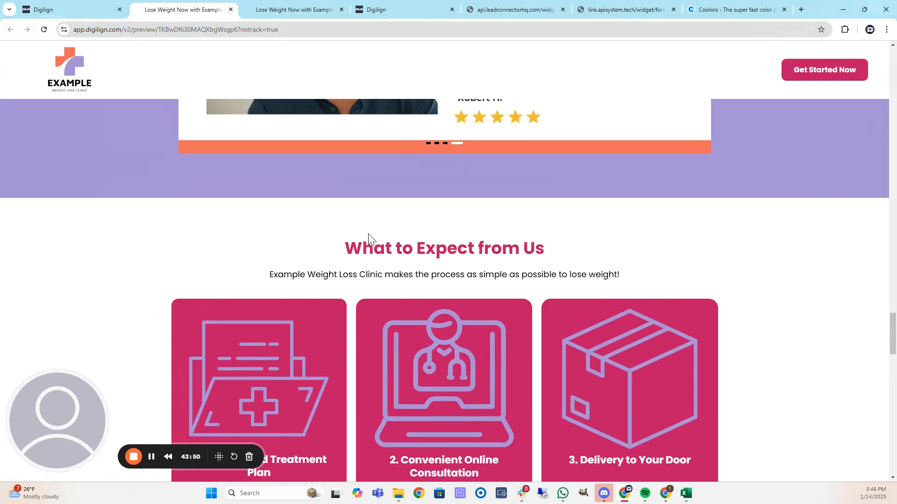
pyautogui.scroll(15, 343, 238)
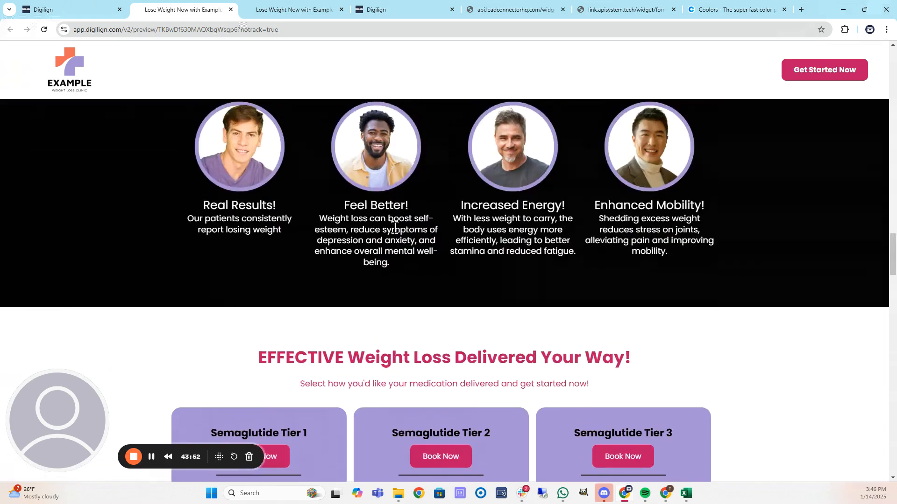
pyautogui.scroll(6, 390, 229)
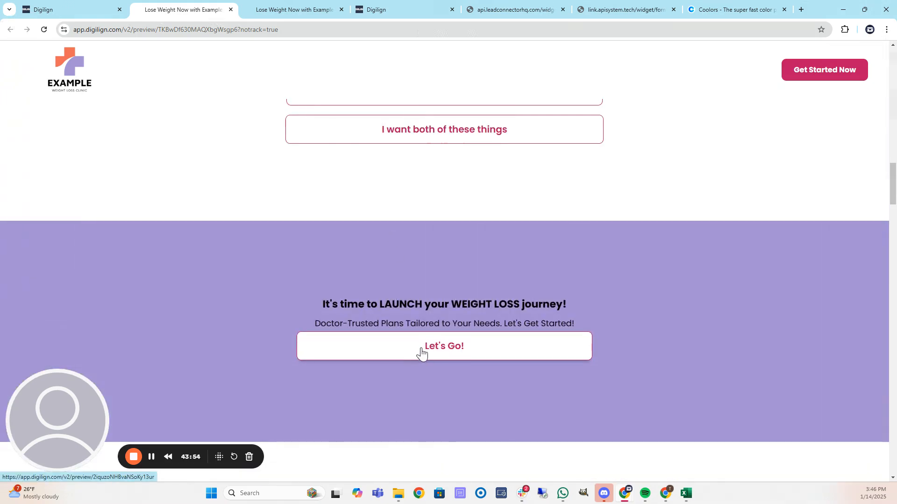
pyautogui.scroll(5, 424, 347)
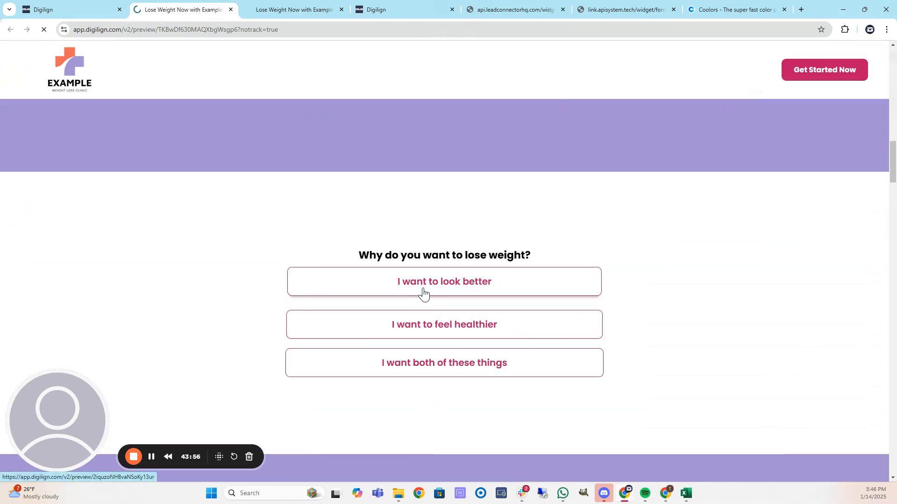
pyautogui.scroll(-1, 252, 254)
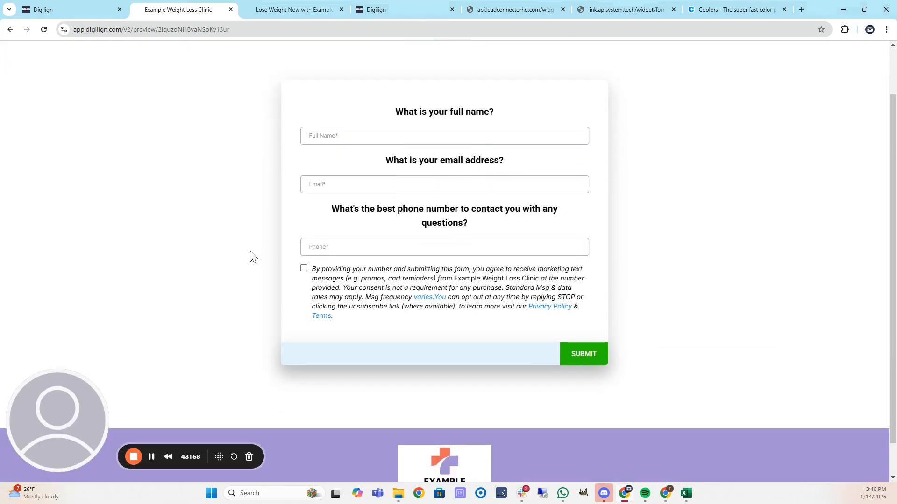
# Return to the page editor, go back to the funnel steps, and open Surveys > Builder.
pyautogui.scroll(-1, 251, 256)
pyautogui.scroll(3, 251, 256)
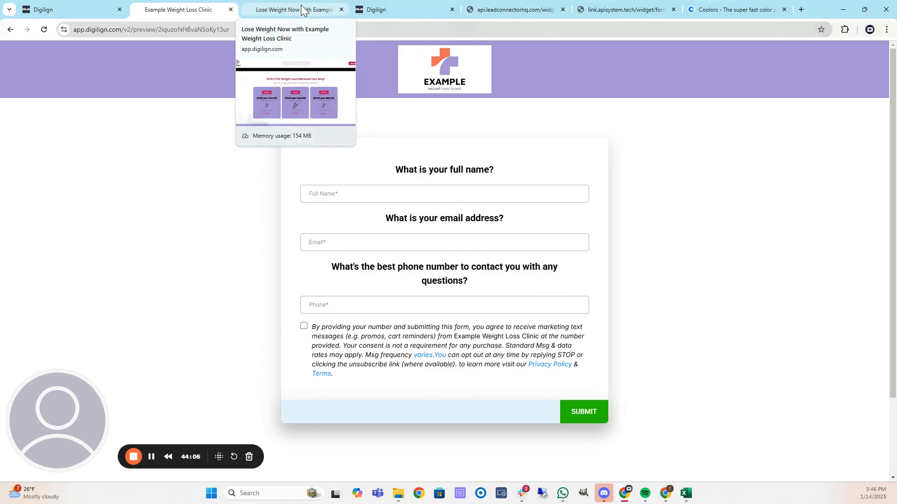
pyautogui.click(75, 4)
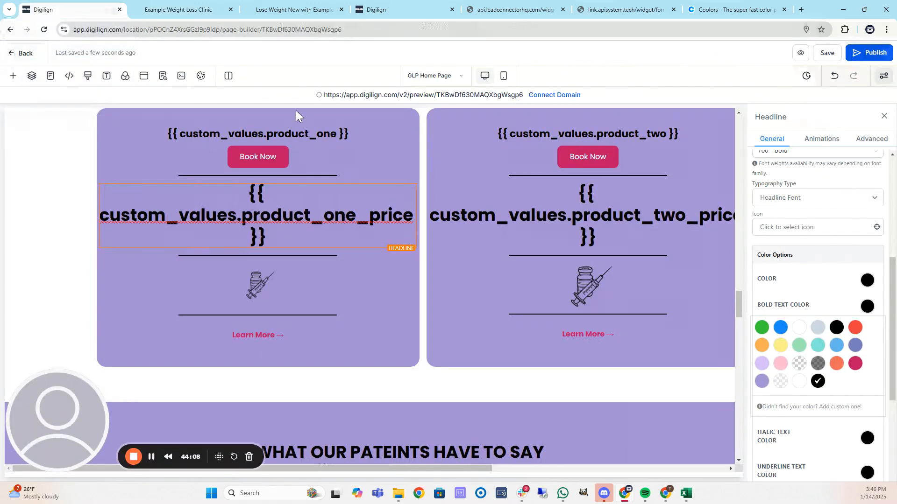
pyautogui.click(20, 55)
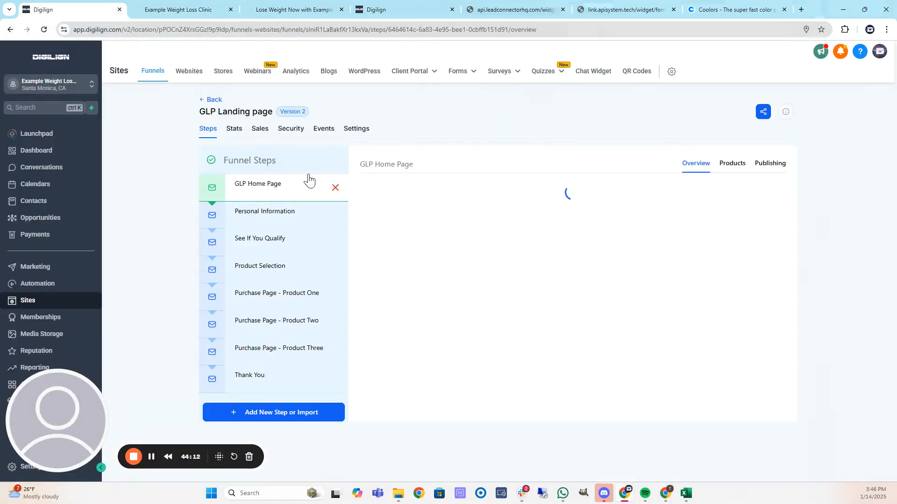
pyautogui.click(508, 74)
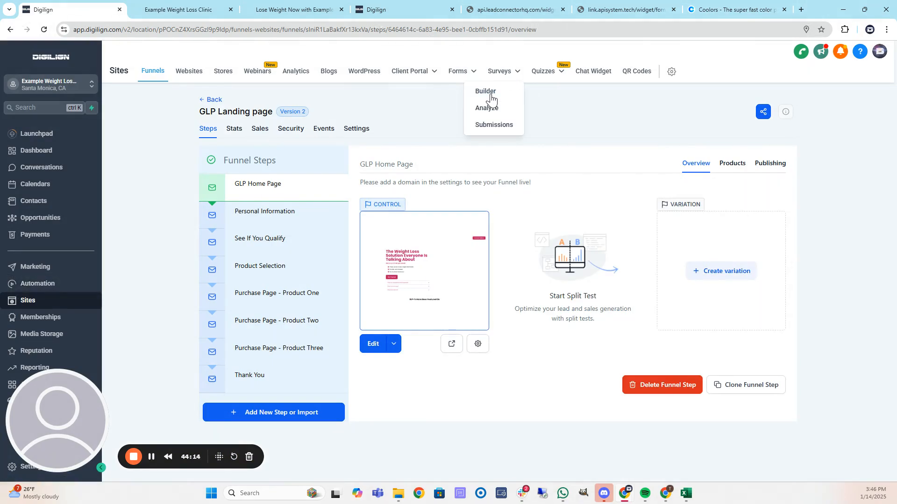
pyautogui.click(487, 93)
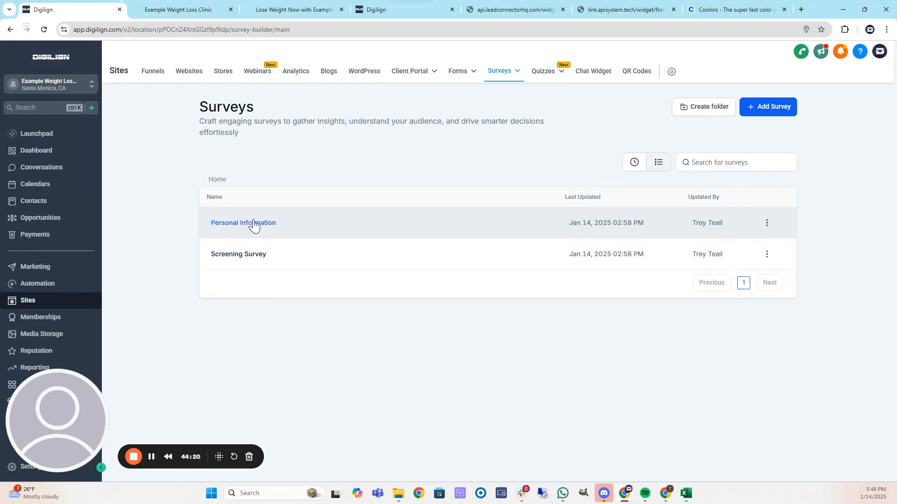
# Open the Personal Information survey's footer style settings and its Background Fill colour picker.
pyautogui.click(253, 224)
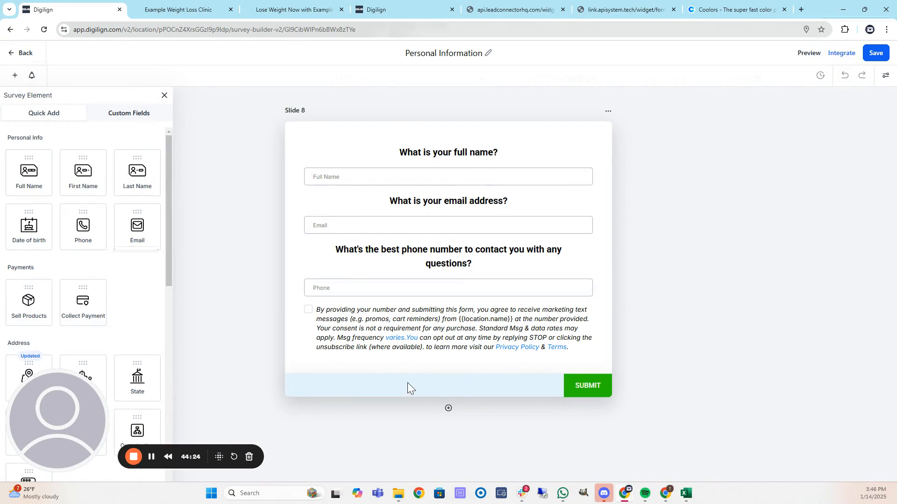
pyautogui.click(886, 77)
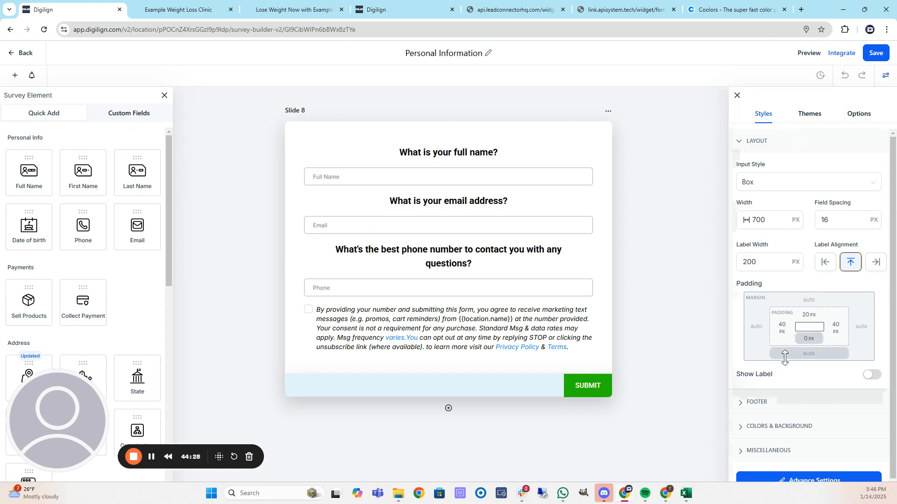
pyautogui.scroll(-1, 781, 356)
pyautogui.click(759, 382)
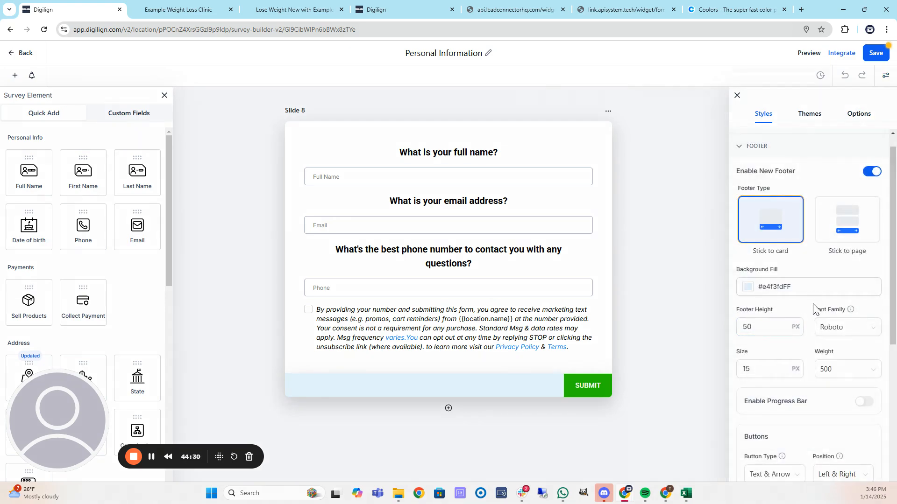
pyautogui.click(748, 287)
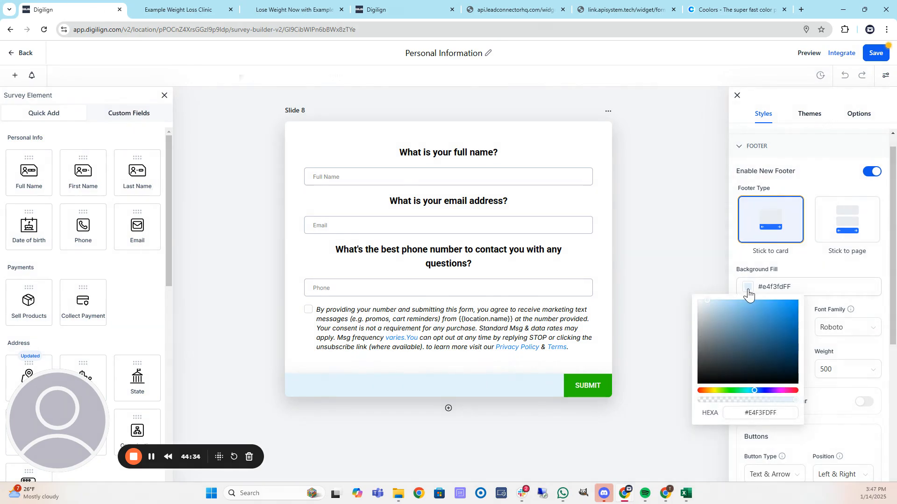
# Try clinic colour codes in the footer background hex field, including coral #ED6A5A.
pyautogui.moveTo(672, 491)
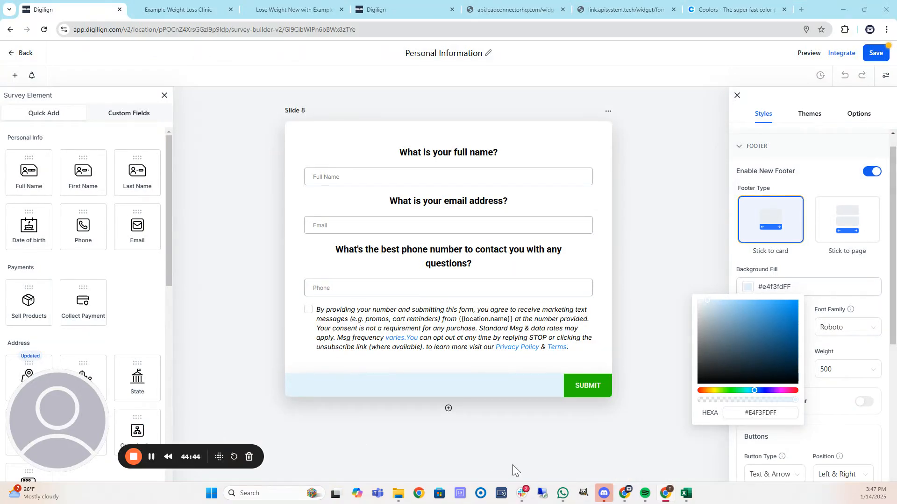
pyautogui.click(787, 415)
pyautogui.hotkey('ctrl', 'a')
pyautogui.write('#A491D3')
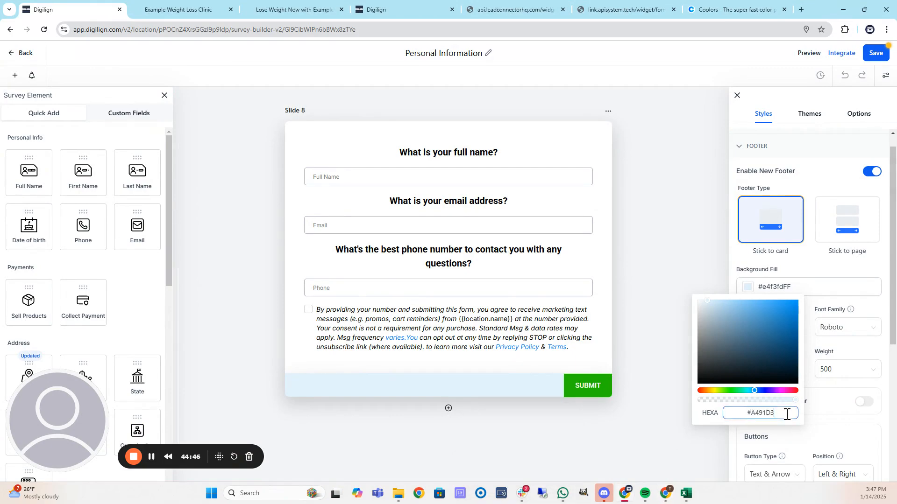
pyautogui.press('Return')
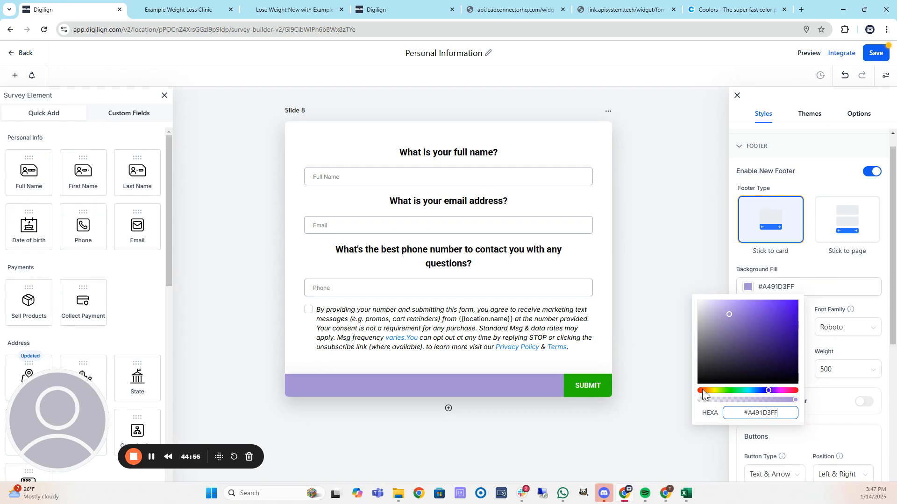
pyautogui.hotkey('alt', 'Tab')
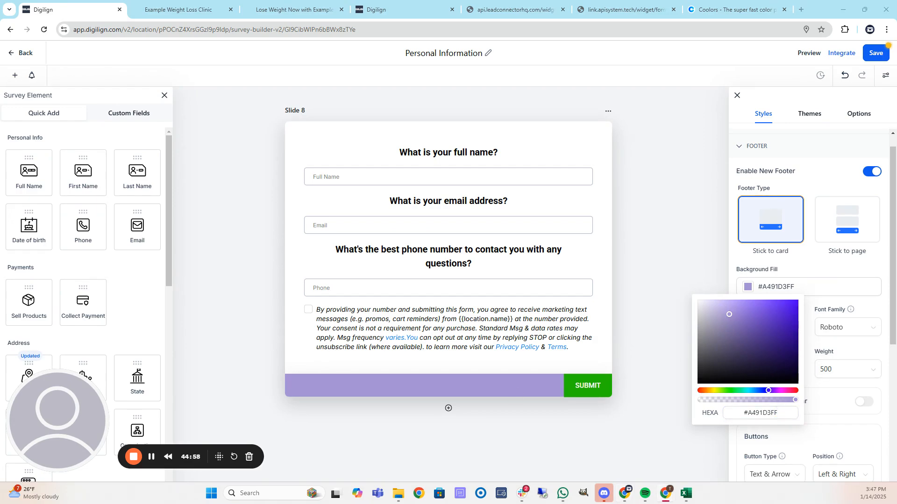
pyautogui.click(779, 414)
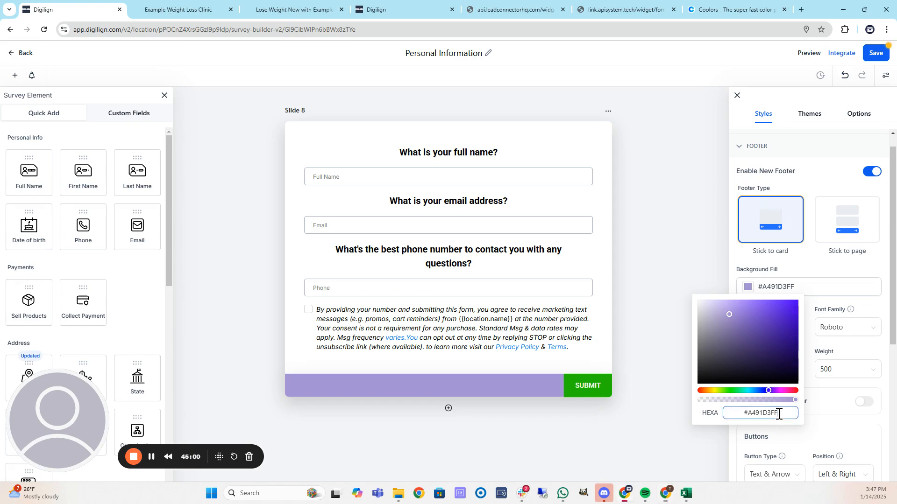
pyautogui.hotkey('ctrl', 'a')
pyautogui.write('#ED6A5A')
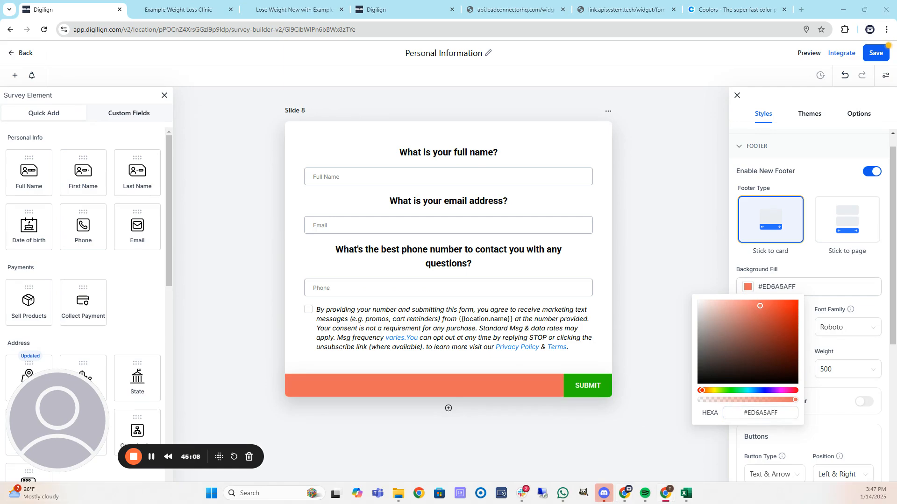
# Set the footer background to crimson #BF1363FF, close the picker, and save the survey.
pyautogui.click(784, 412)
pyautogui.doubleClick(784, 412)
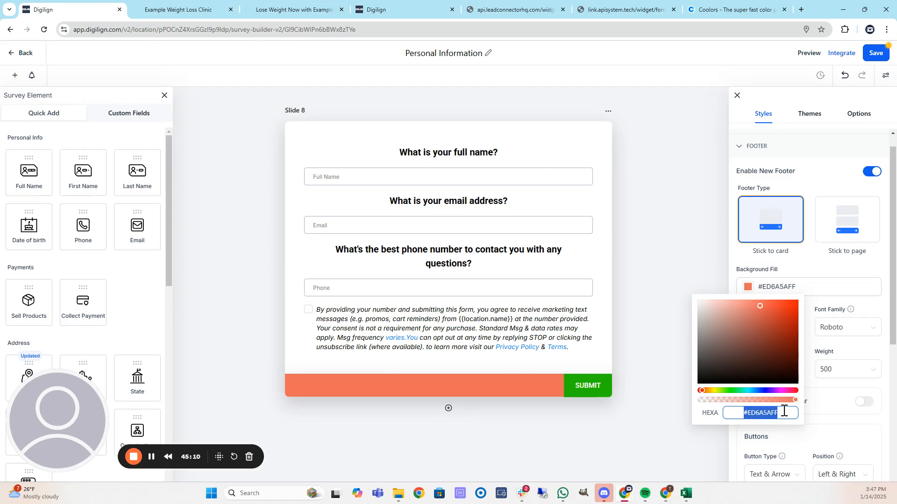
pyautogui.write('#BF1363')
pyautogui.write('FF')
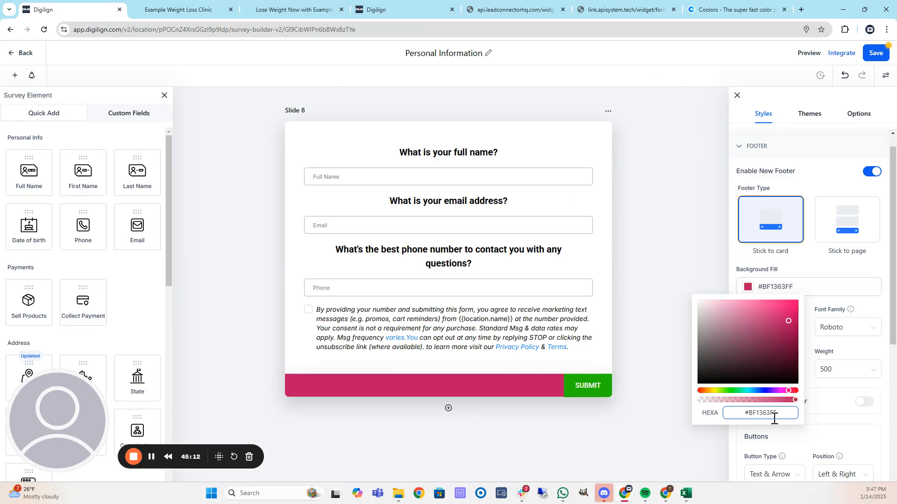
pyautogui.click(674, 216)
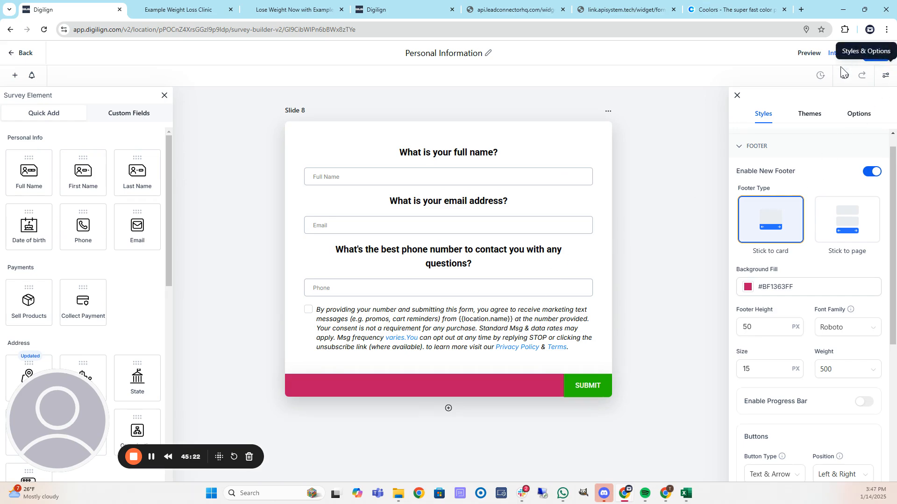
pyautogui.click(876, 53)
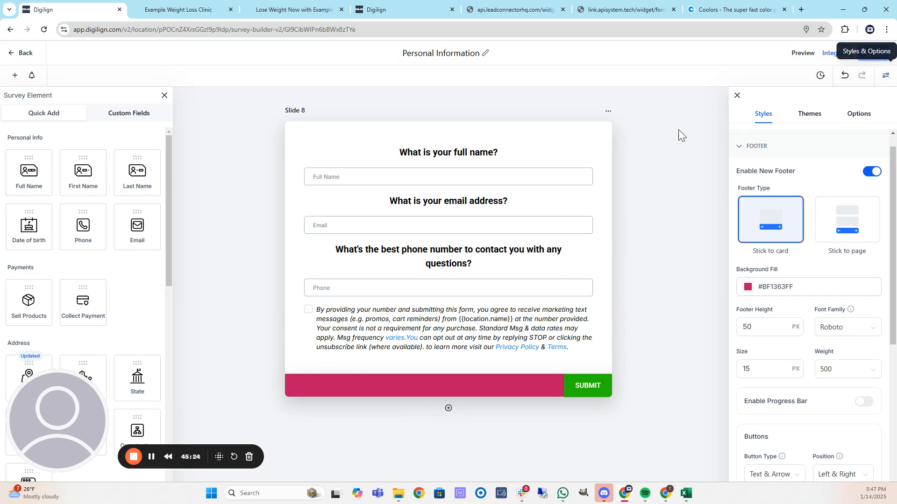
# Reload the survey preview and check the new crimson footer.
pyautogui.click(209, 17)
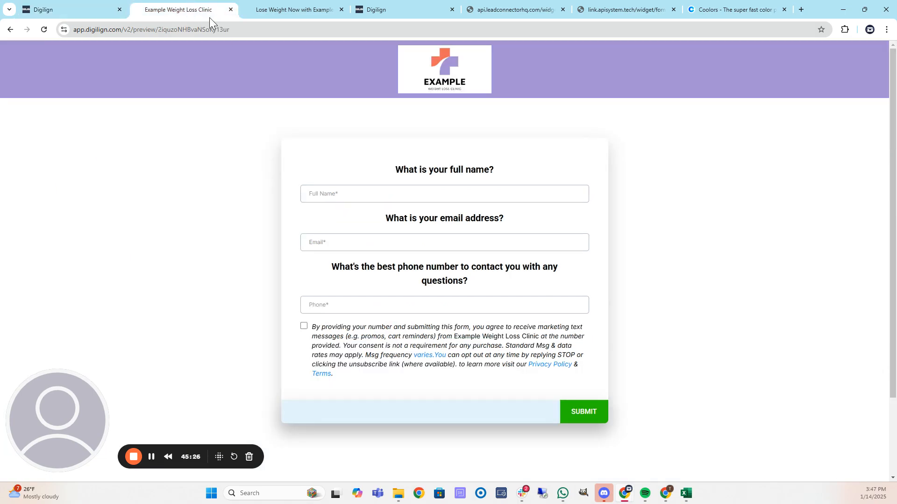
pyautogui.click(43, 30)
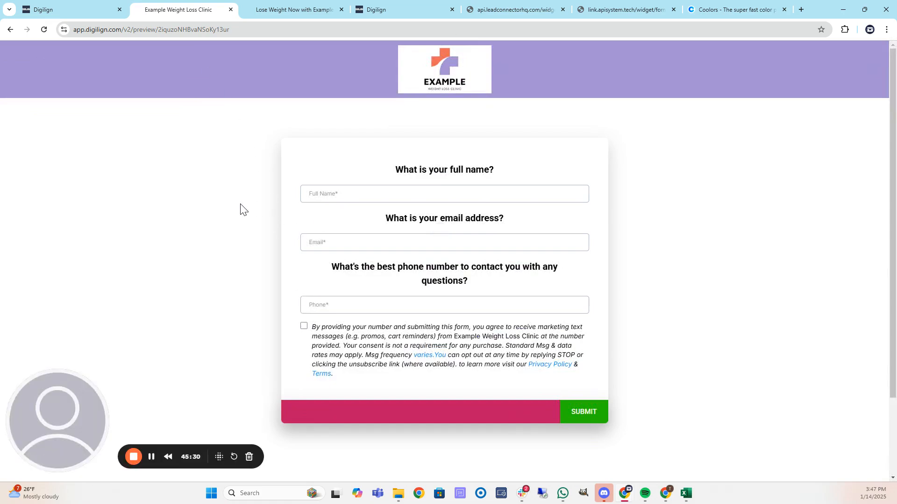
pyautogui.scroll(-2, 240, 208)
pyautogui.scroll(2, 240, 208)
pyautogui.scroll(-2, 224, 187)
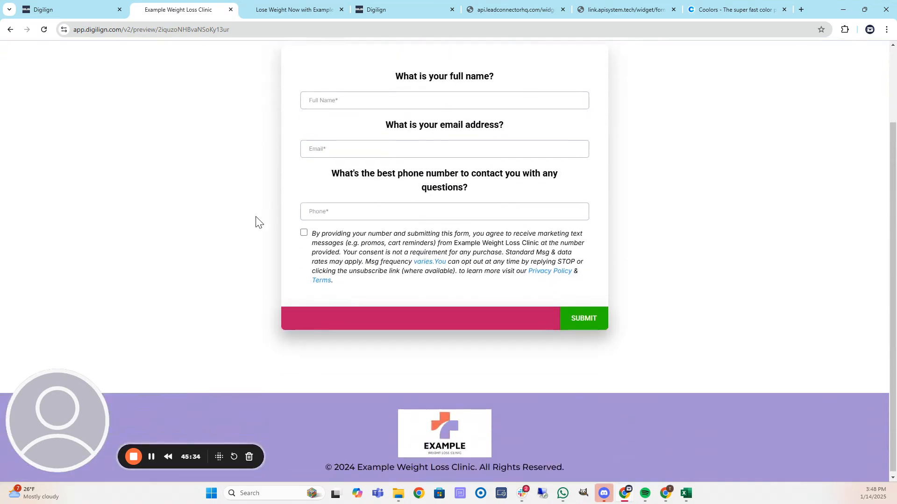
pyautogui.scroll(2, 207, 206)
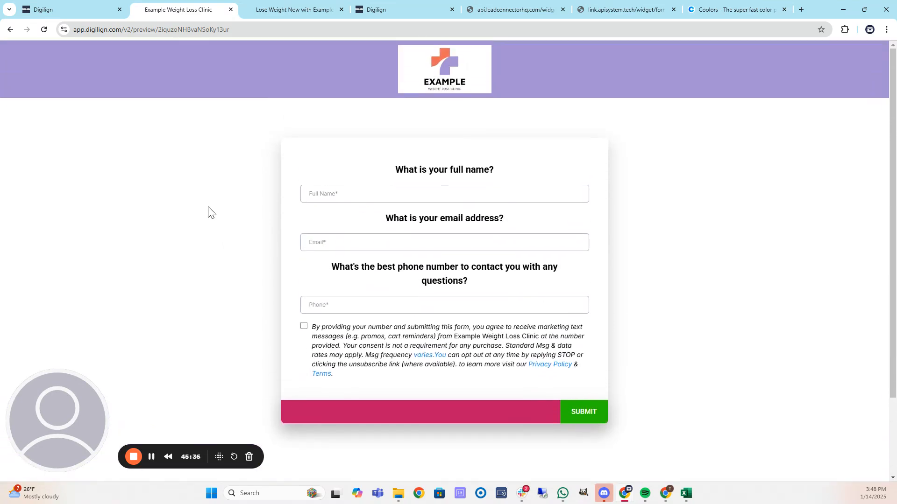
pyautogui.scroll(-2, 208, 212)
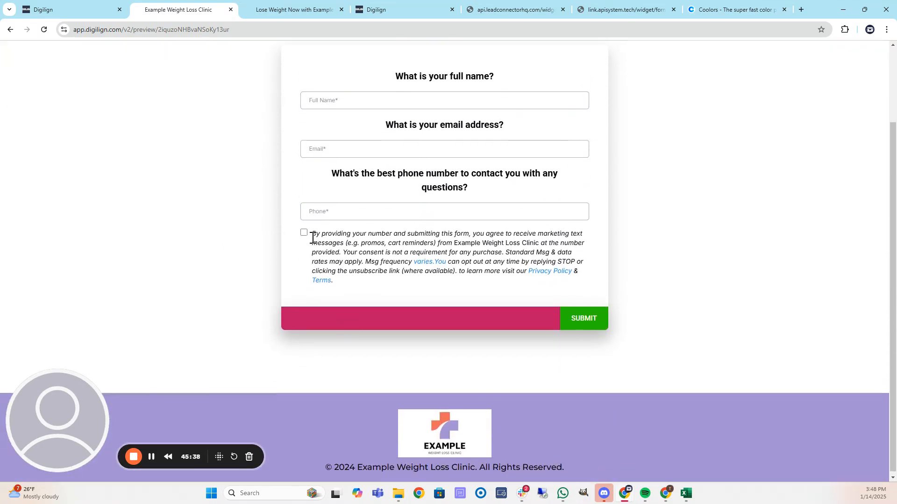
# Fill the preview form with autofilled name and email plus a phone number, and submit it.
pyautogui.click(304, 233)
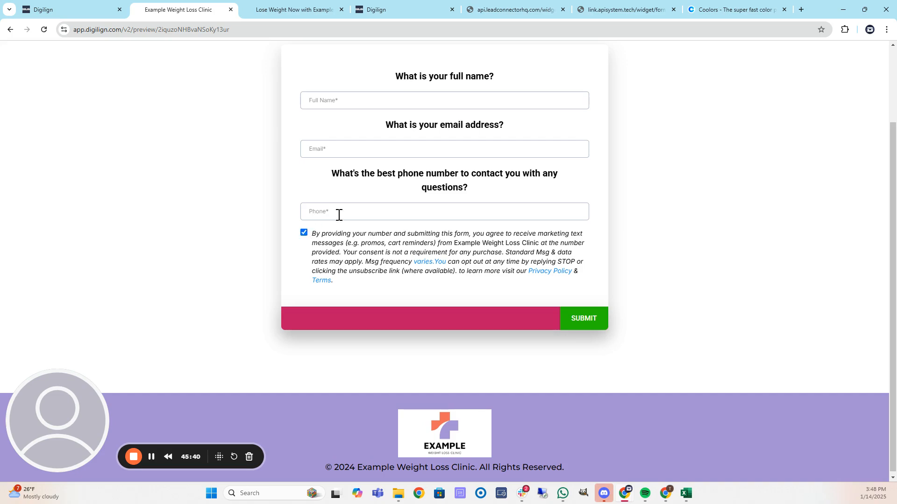
pyautogui.click(304, 233)
pyautogui.click(391, 107)
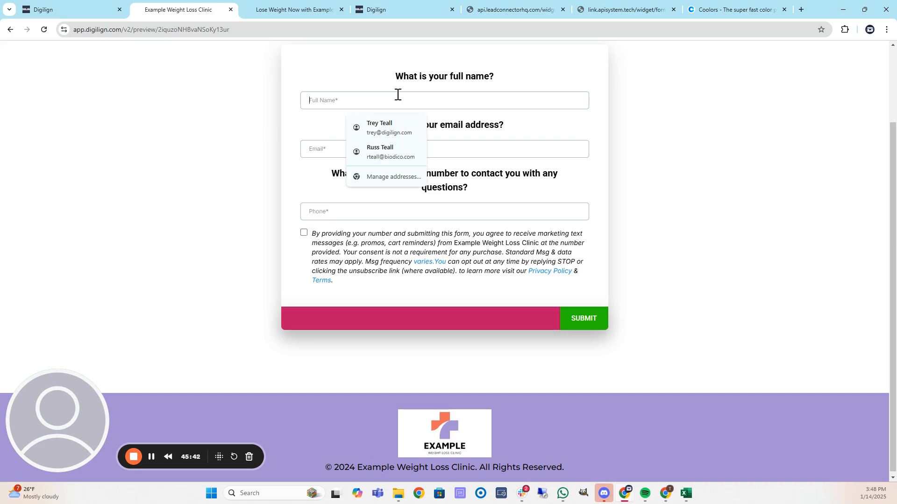
pyautogui.click(395, 132)
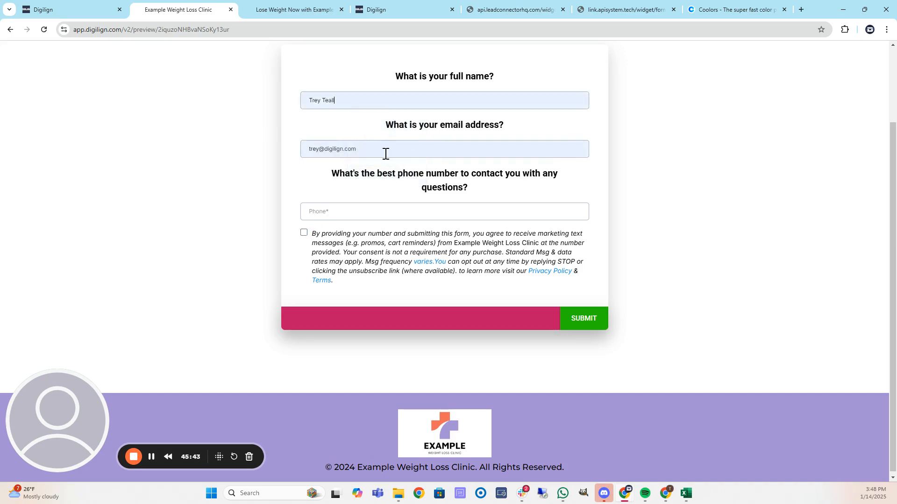
pyautogui.click(367, 214)
pyautogui.click(592, 313)
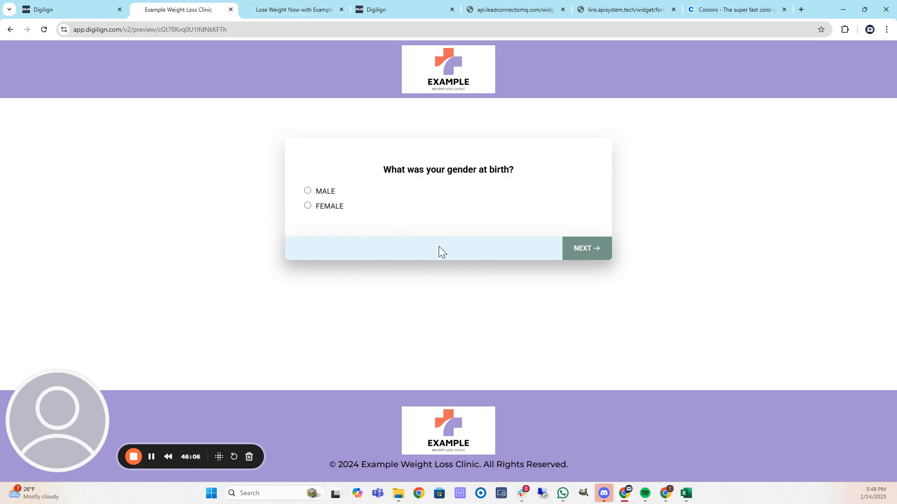
# Glance at the pricing page, then return to the Digilign survey builder.
pyautogui.click(284, 9)
pyautogui.click(204, 9)
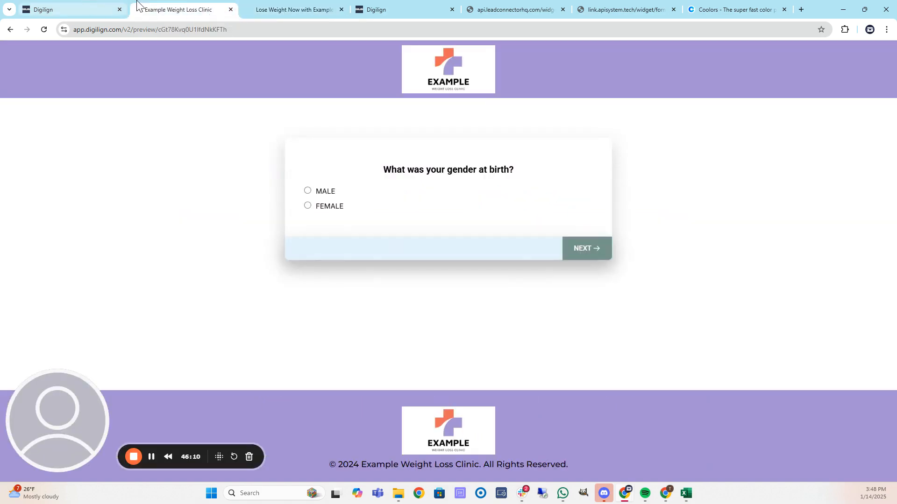
pyautogui.click(81, 2)
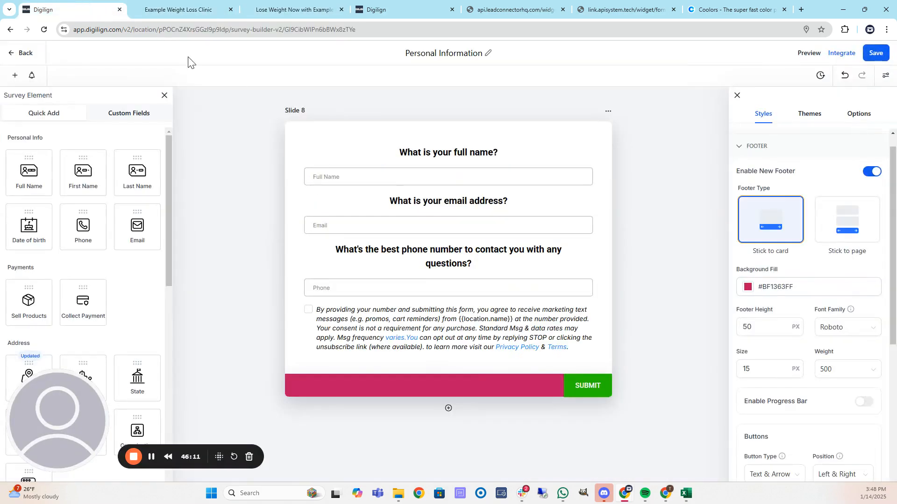
# Open the Screening Survey and expand its footer style settings.
pyautogui.click(26, 53)
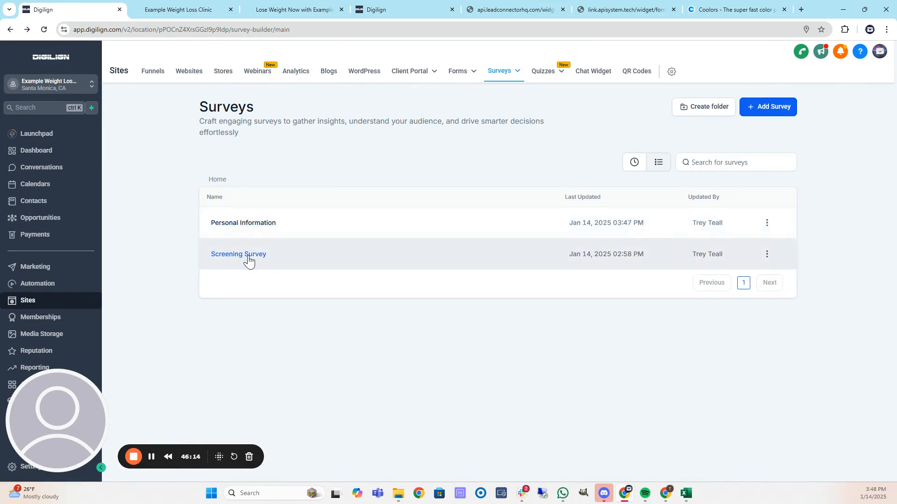
pyautogui.click(248, 256)
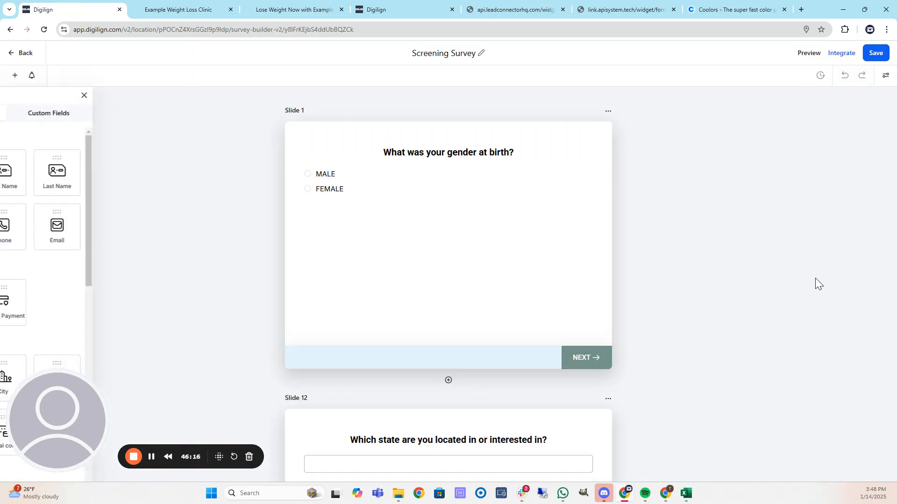
pyautogui.click(885, 77)
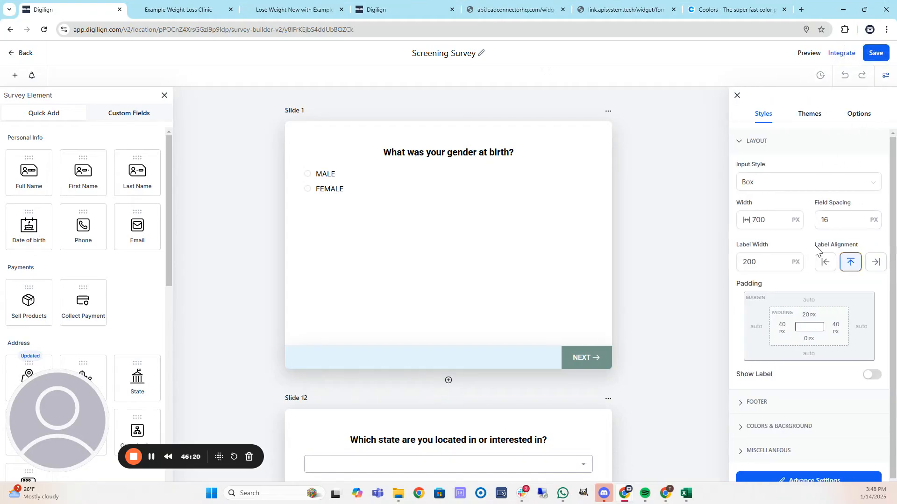
pyautogui.scroll(-1, 790, 368)
pyautogui.click(755, 383)
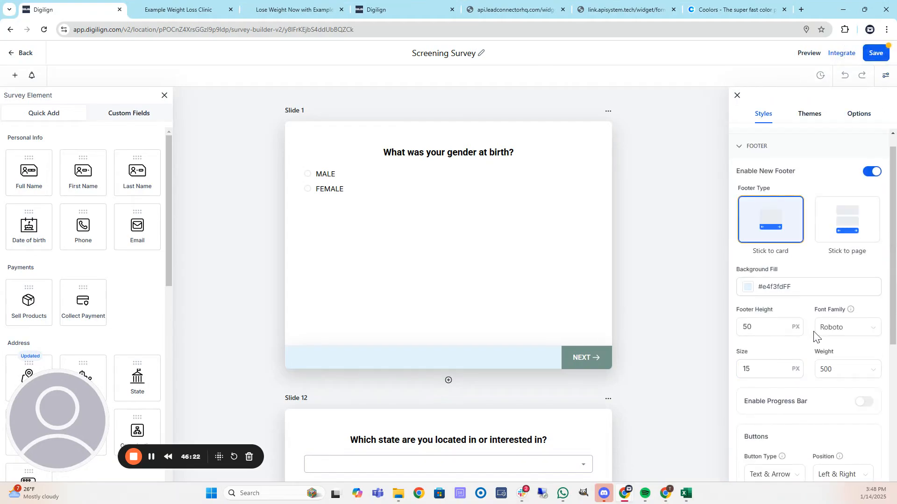
pyautogui.scroll(-3, 824, 338)
pyautogui.scroll(-2, 828, 340)
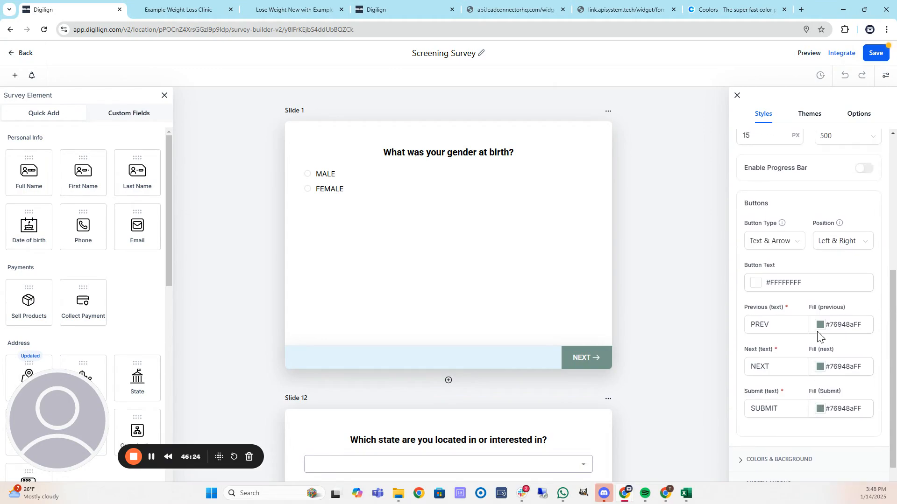
pyautogui.scroll(-1, 817, 330)
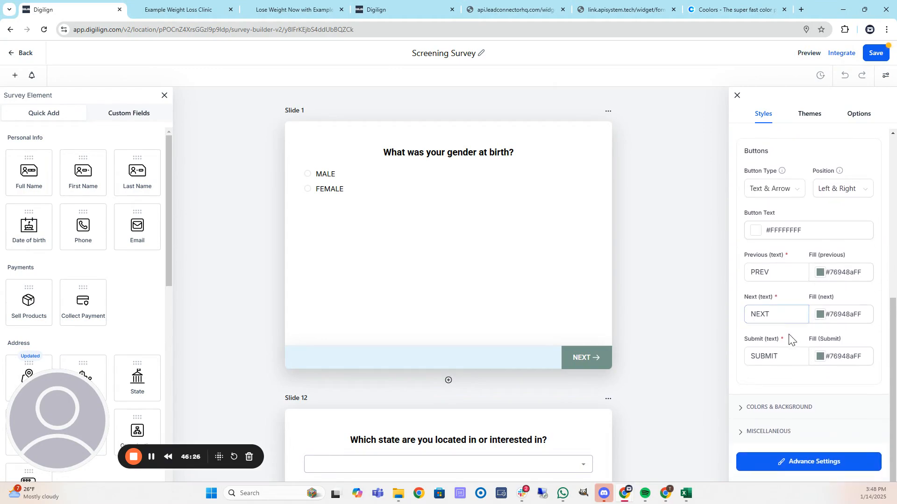
pyautogui.scroll(6, 770, 402)
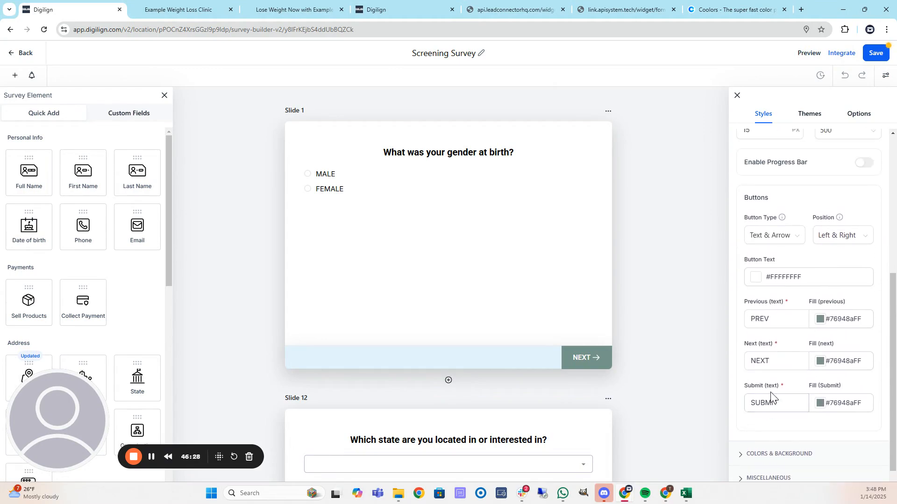
# Set the footer background fill to crimson #BF1363FF and close the picker.
pyautogui.click(745, 283)
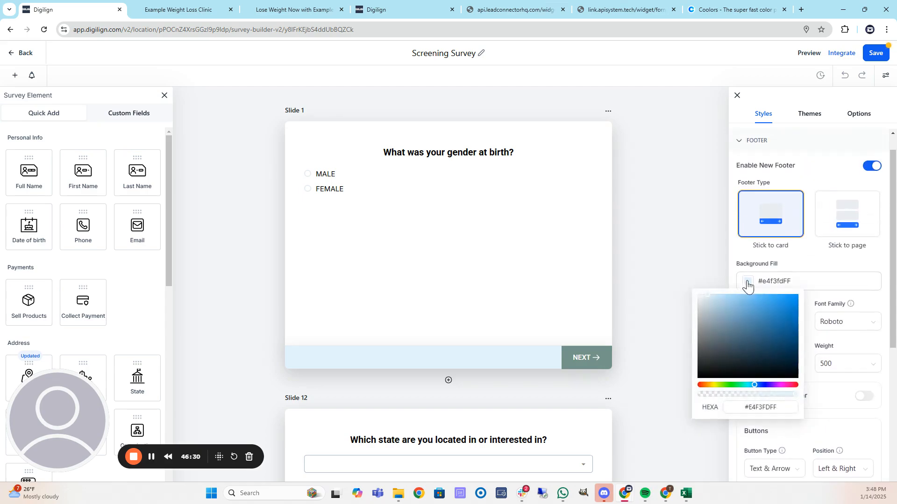
pyautogui.click(781, 408)
pyautogui.hotkey('ctrl', 'a')
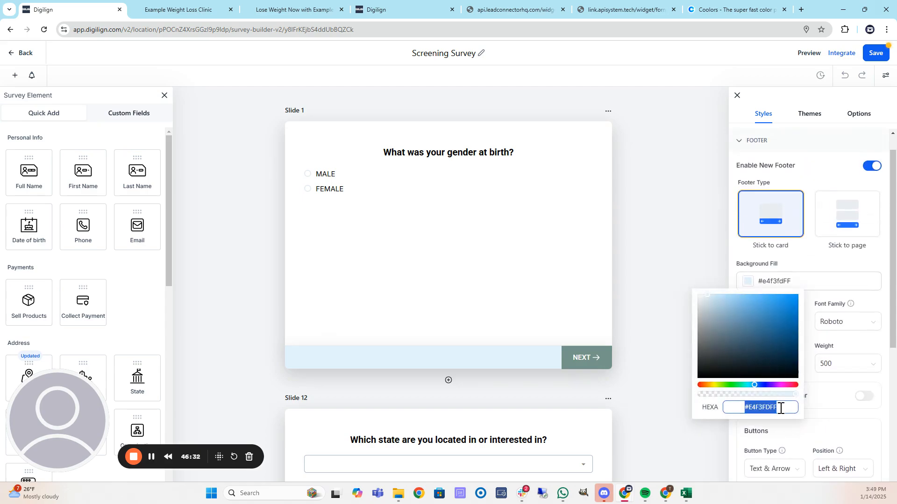
pyautogui.write('#BF1363')
pyautogui.press('Return')
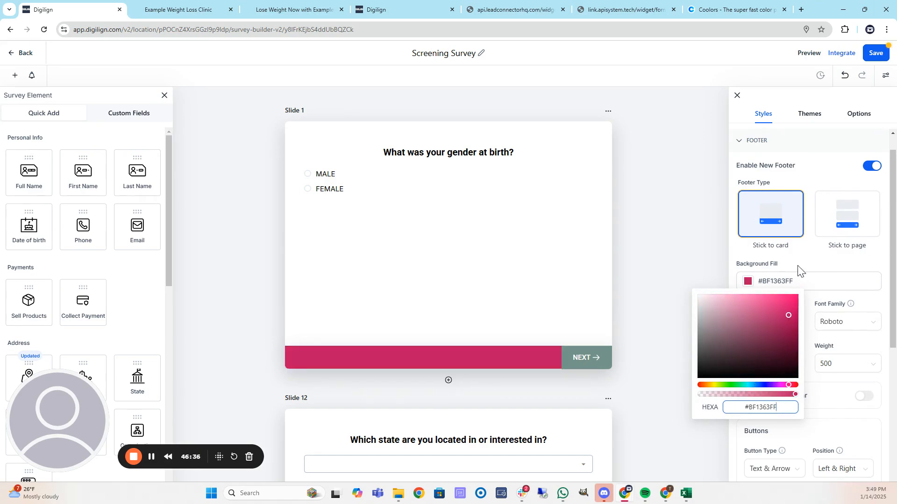
pyautogui.click(732, 254)
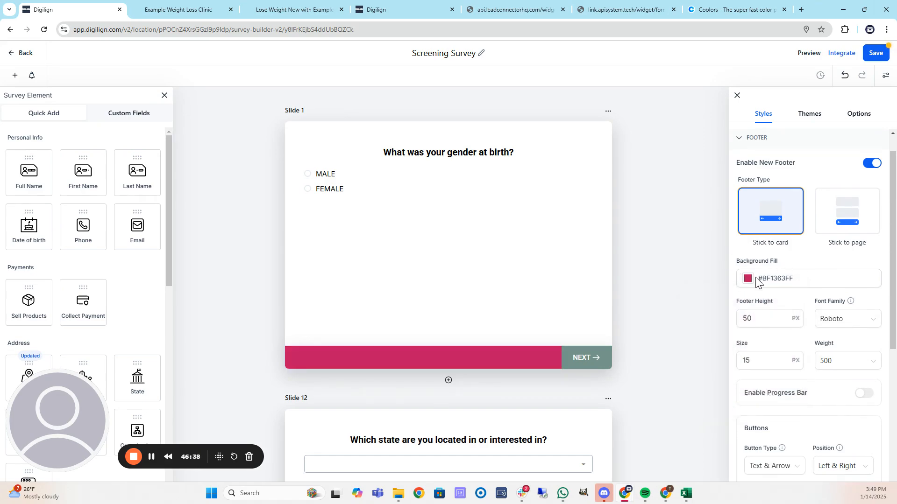
pyautogui.scroll(-3, 823, 375)
pyautogui.scroll(-1, 822, 375)
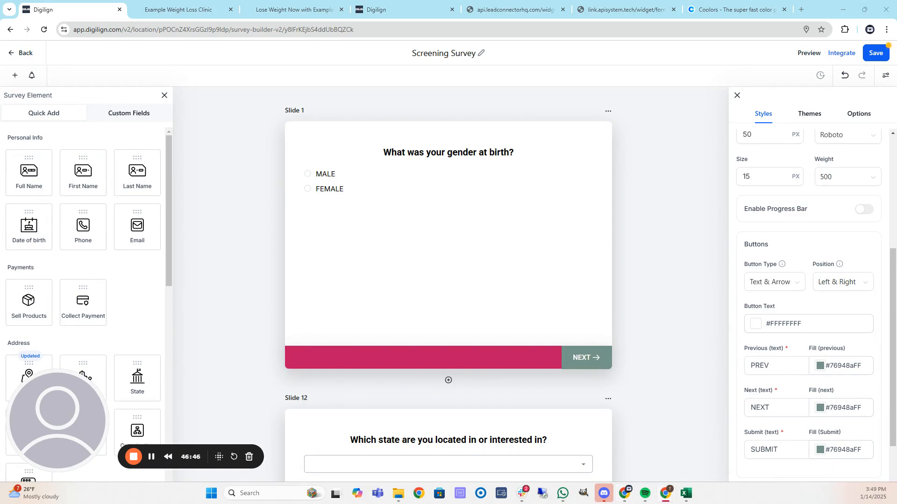
# Set the Prev button fill to coral #ED6A5AFF.
pyautogui.click(819, 365)
pyautogui.click(832, 346)
pyautogui.hotkey('ctrl', 'a')
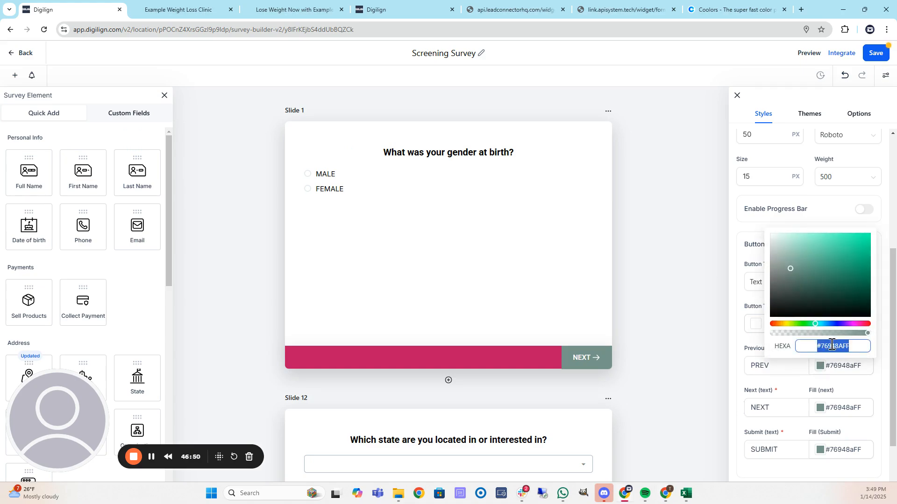
pyautogui.write('#ED6A5AFF')
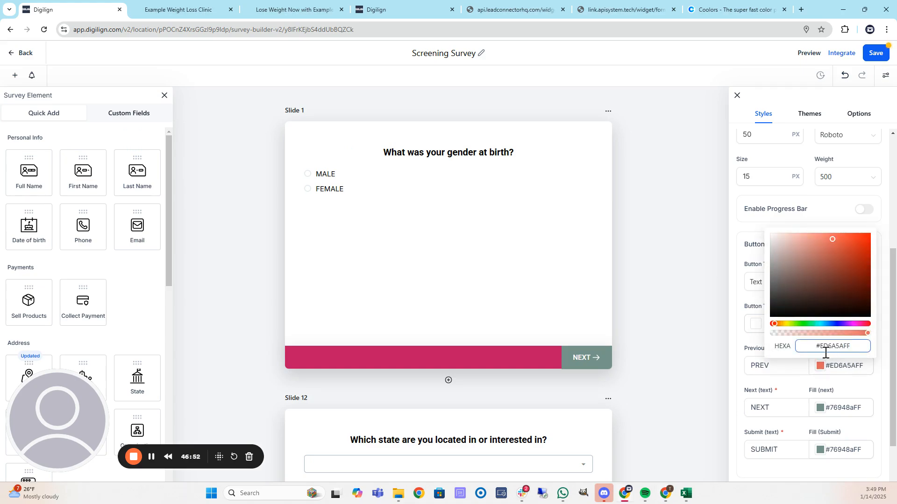
pyautogui.scroll(-8, 469, 362)
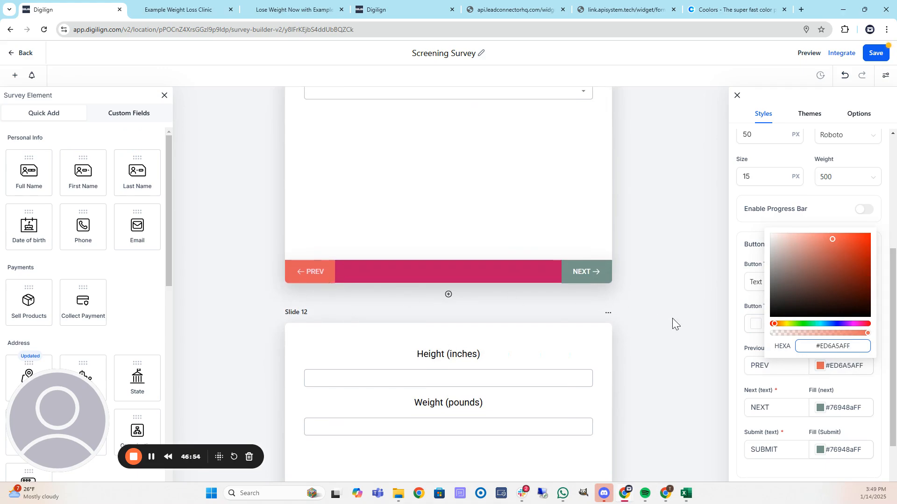
pyautogui.scroll(4, 674, 327)
# Pick bright green #3EE627FF for the NEXT button fill and copy its hex code.
pyautogui.click(820, 409)
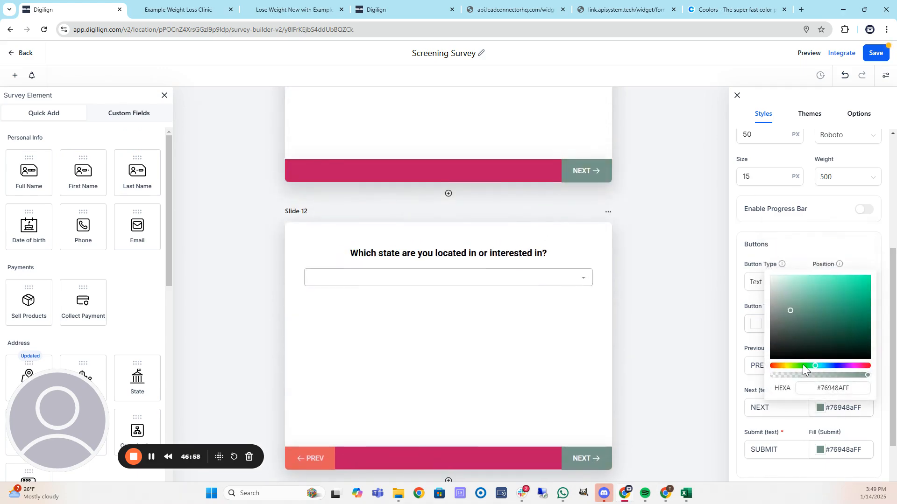
pyautogui.click(802, 365)
pyautogui.moveTo(837, 303); pyautogui.dragTo(882, 260)
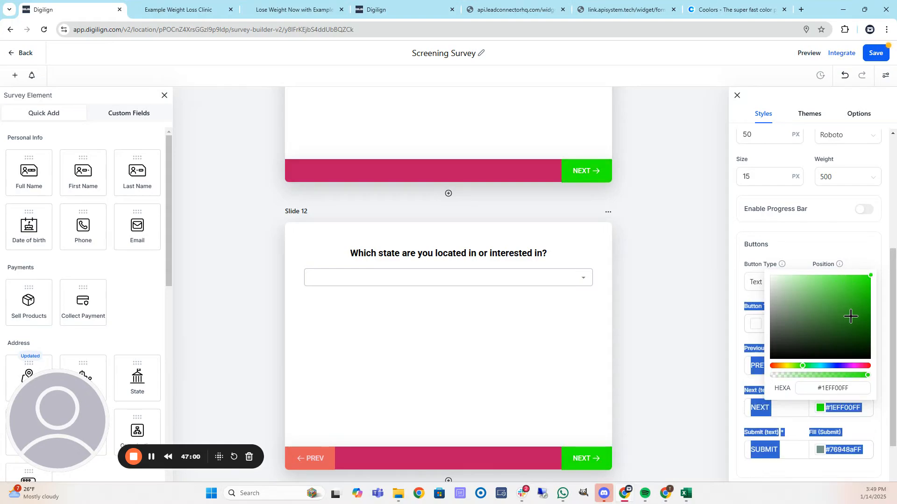
pyautogui.click(857, 293)
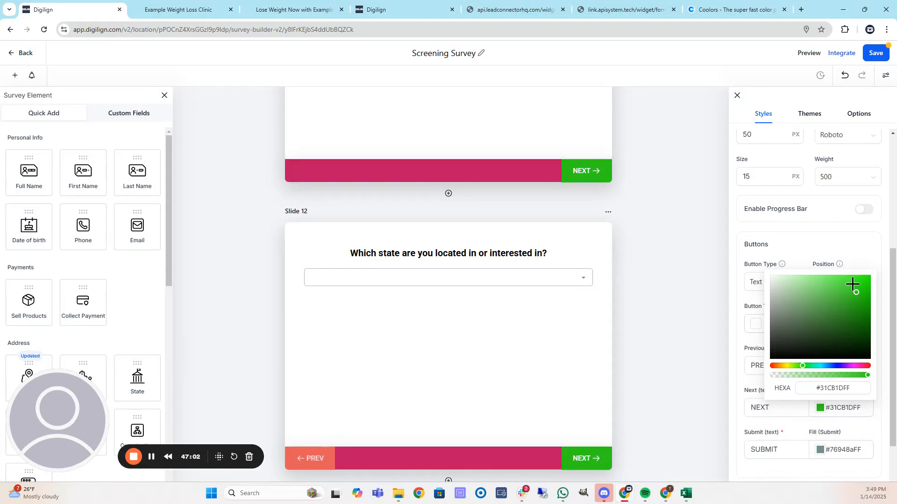
pyautogui.click(854, 284)
pyautogui.click(853, 283)
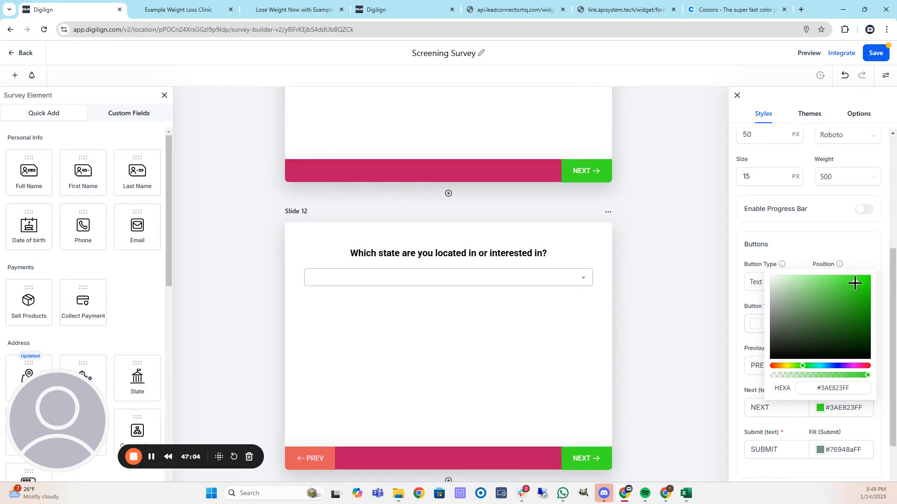
pyautogui.click(849, 393)
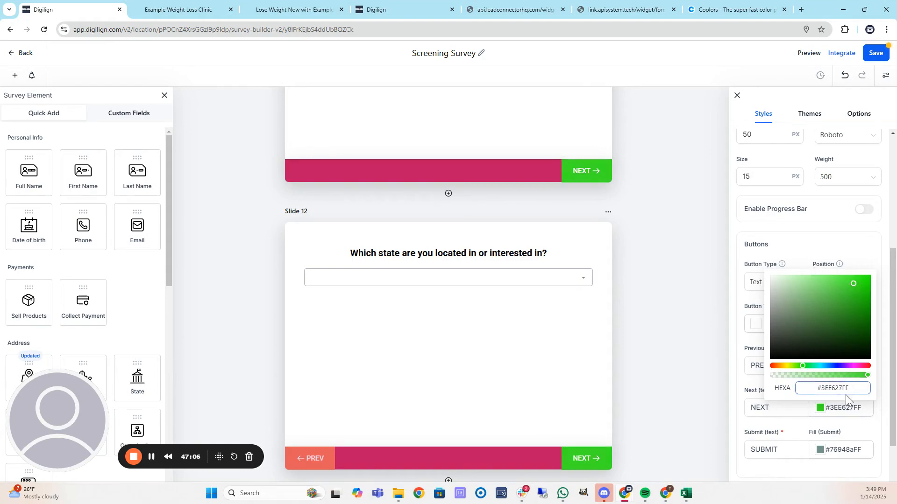
# Paste the same green #3EE627FF into the SUBMIT button fill and close the picker.
pyautogui.click(821, 450)
pyautogui.click(841, 429)
pyautogui.hotkey('ctrl', 'a')
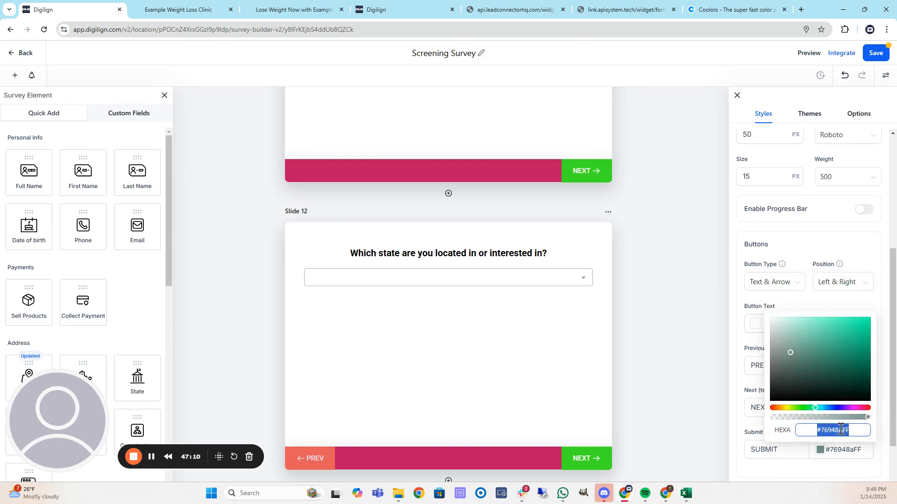
pyautogui.write('#3EE627FF')
pyautogui.click(784, 306)
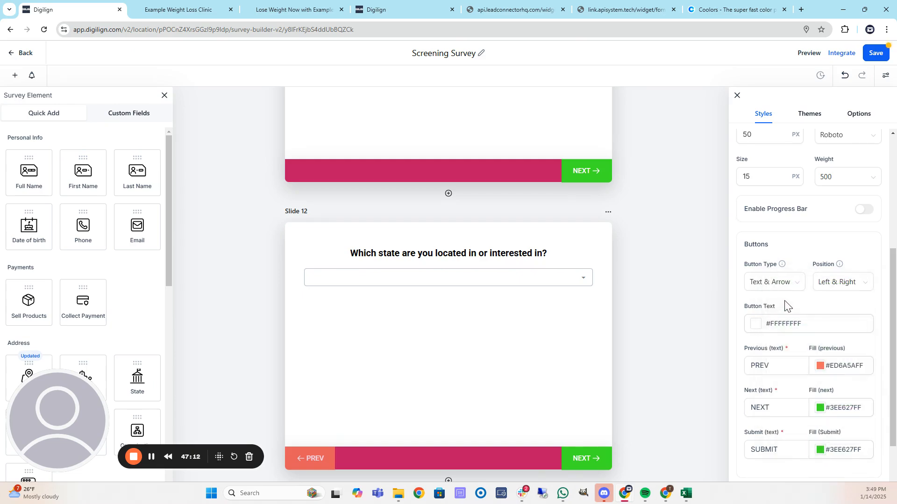
pyautogui.scroll(-2, 508, 331)
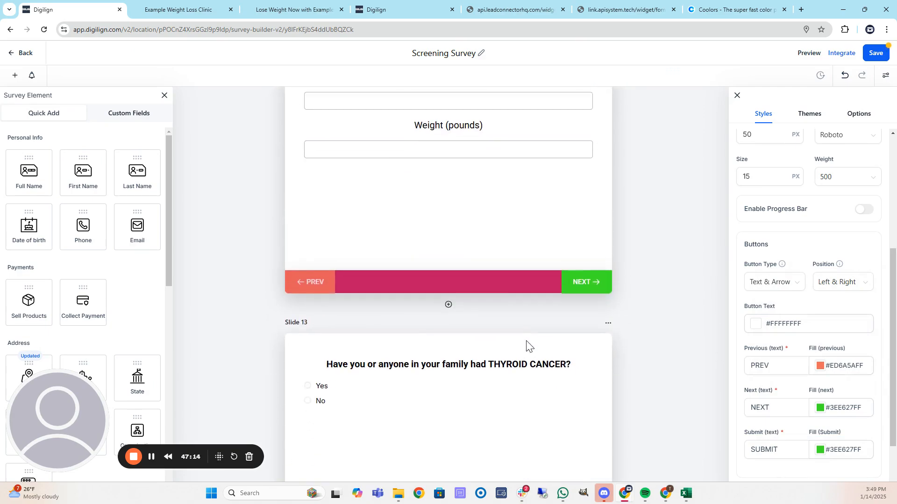
# Scroll through the survey slides and select the state dropdown field on the which-state slide.
pyautogui.scroll(5, 551, 340)
pyautogui.scroll(-5, 553, 303)
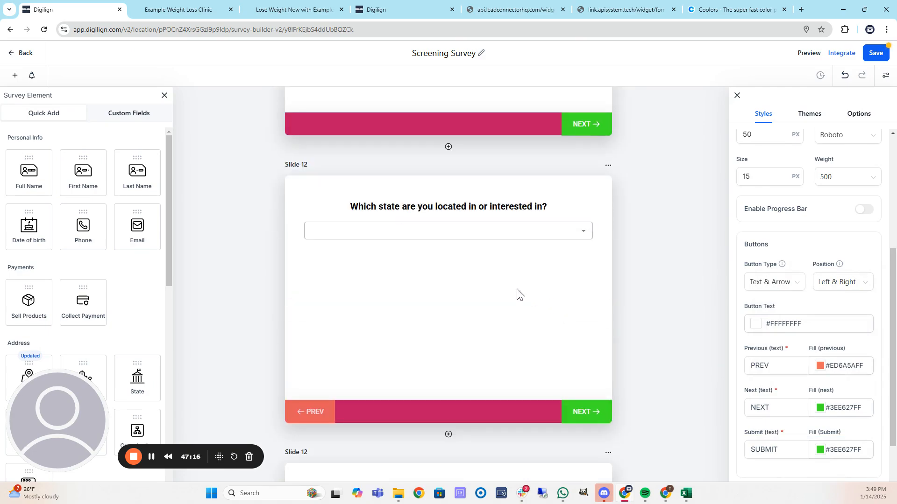
pyautogui.scroll(1, 508, 287)
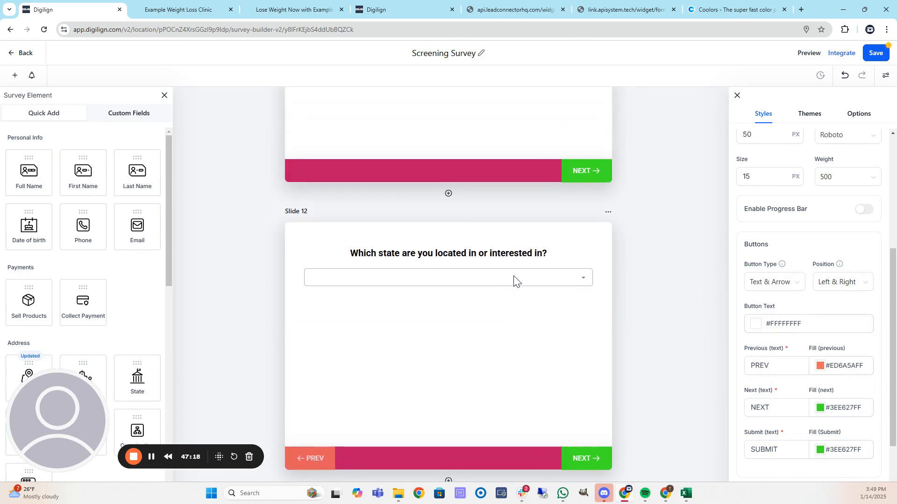
pyautogui.click(514, 278)
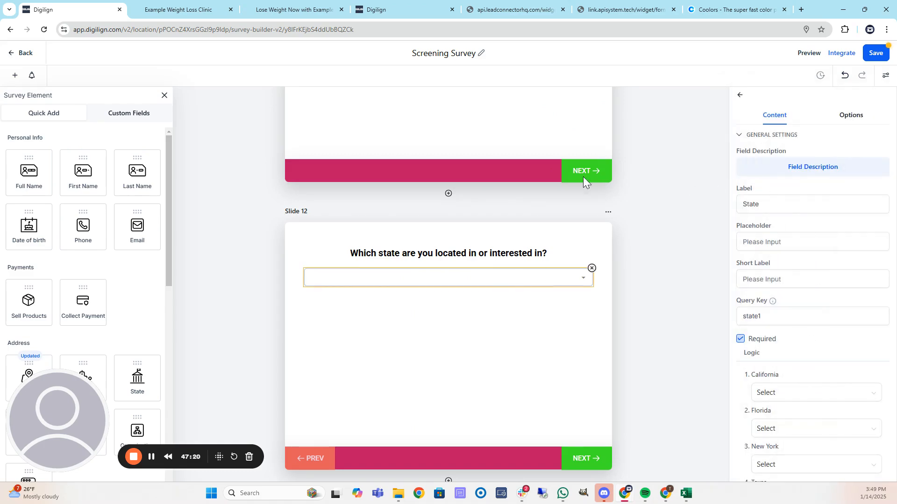
pyautogui.scroll(4, 497, 201)
pyautogui.scroll(-8, 415, 188)
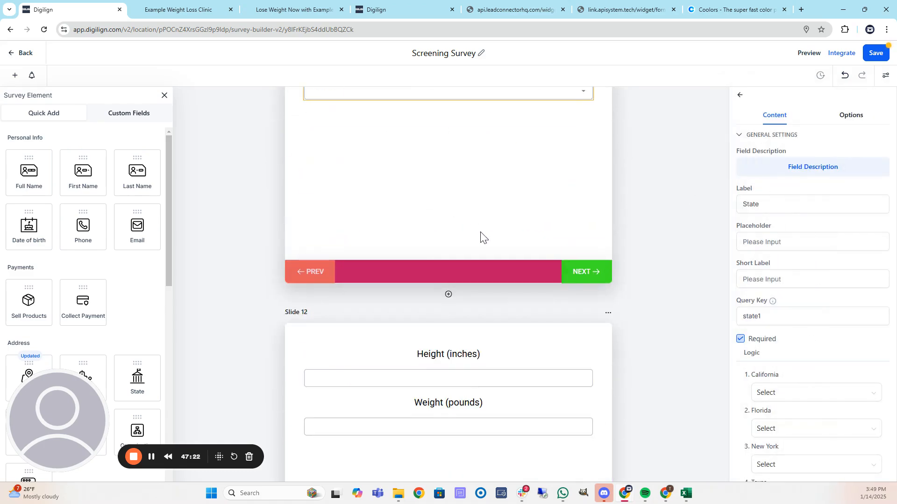
pyautogui.scroll(-15, 481, 238)
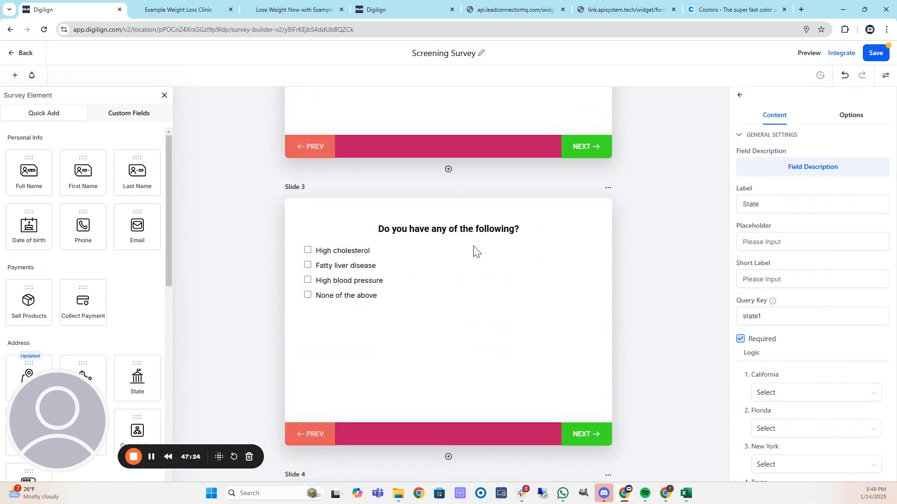
pyautogui.scroll(-12, 475, 251)
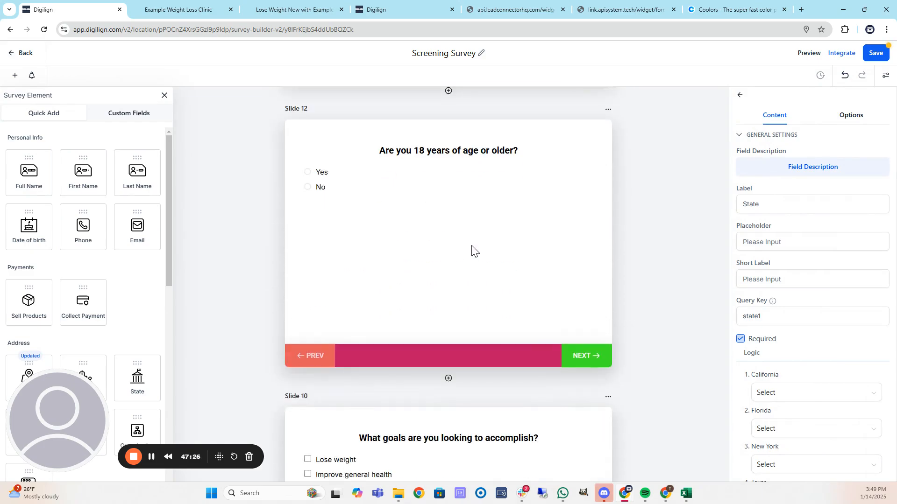
pyautogui.scroll(-15, 472, 251)
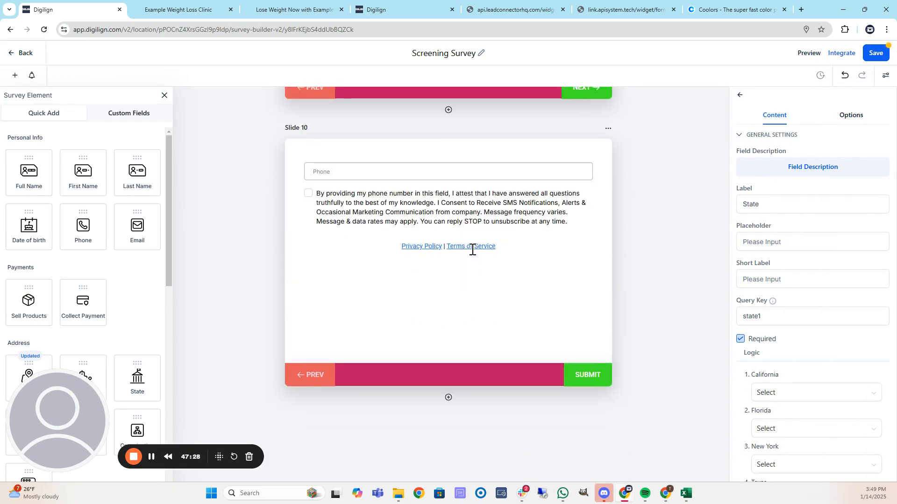
pyautogui.scroll(12, 471, 251)
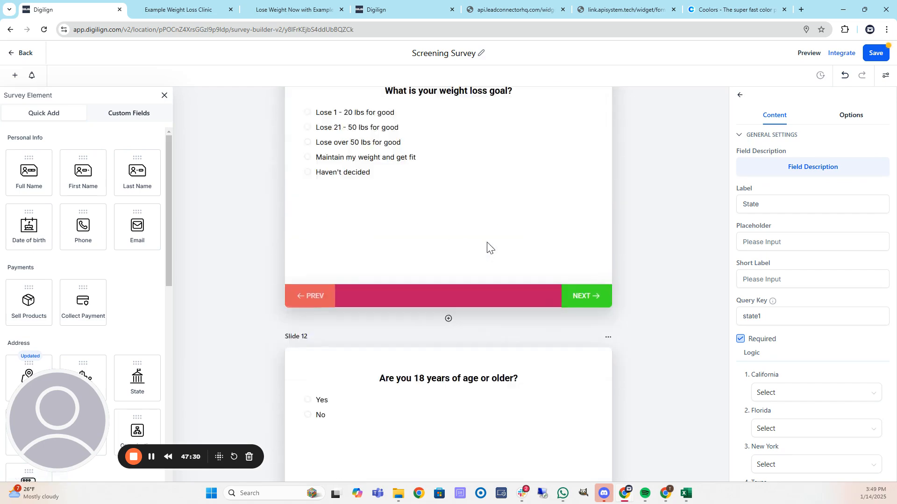
pyautogui.scroll(10, 490, 248)
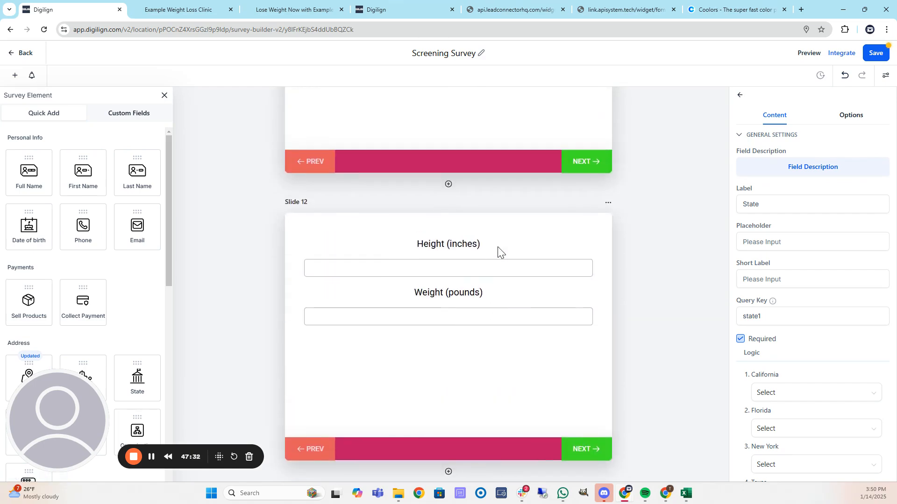
pyautogui.scroll(5, 498, 245)
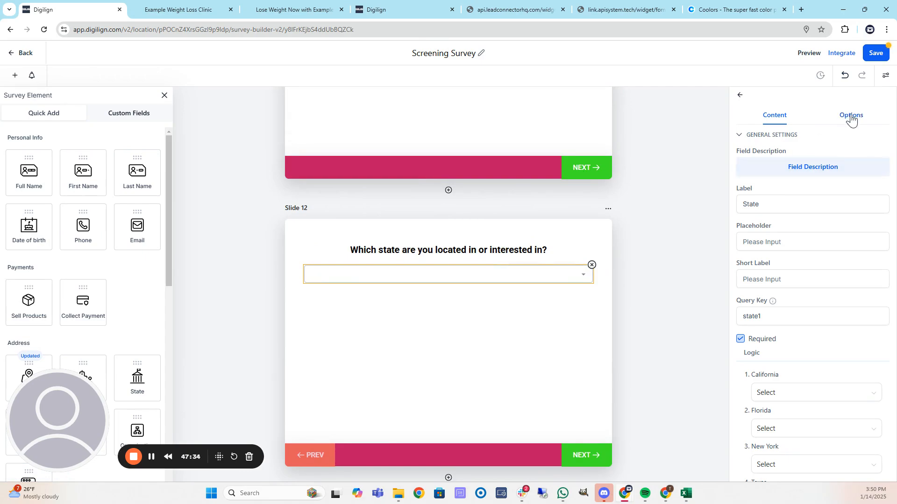
# Add Arizona as a new choice in the state question's options.
pyautogui.click(851, 117)
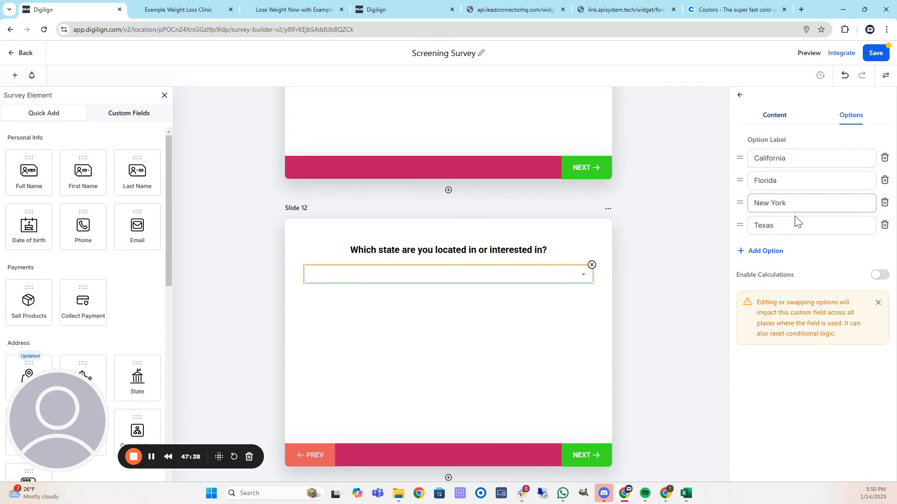
pyautogui.click(772, 253)
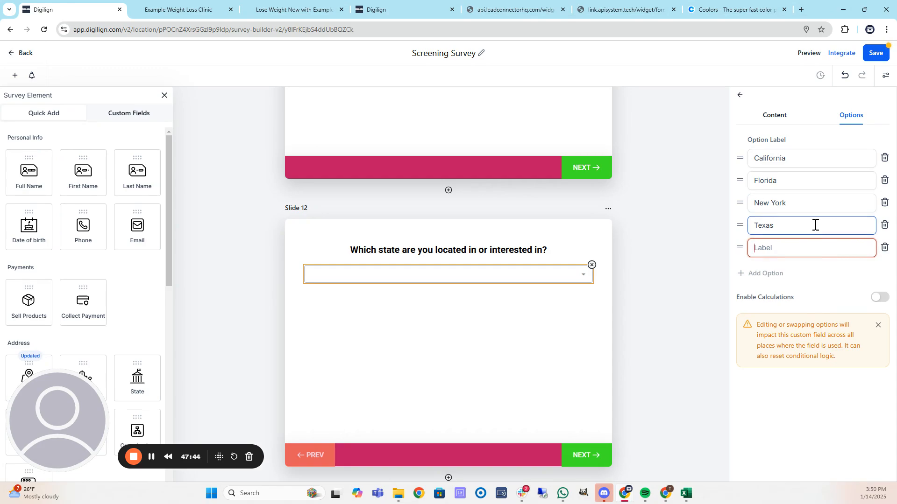
pyautogui.write('Arizona')
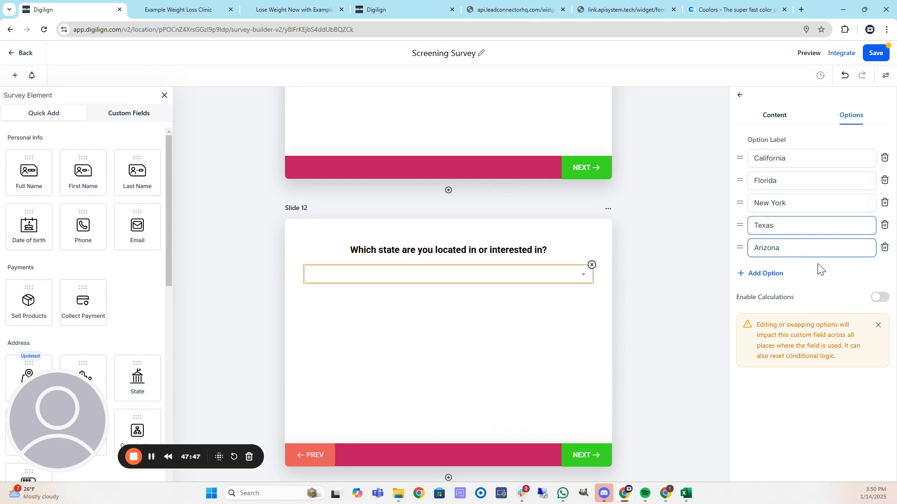
pyautogui.click(835, 271)
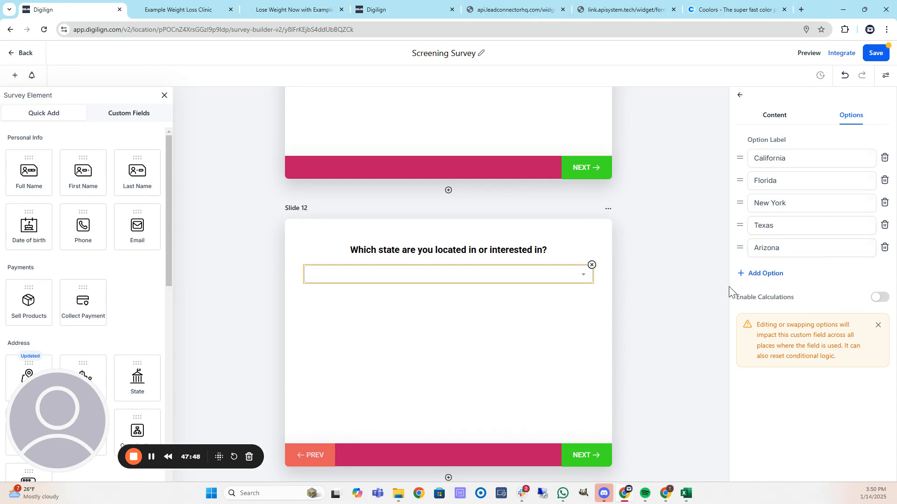
# Delete the Texas choice, confirm the deletion, and save the survey.
pyautogui.click(884, 225)
pyautogui.click(443, 275)
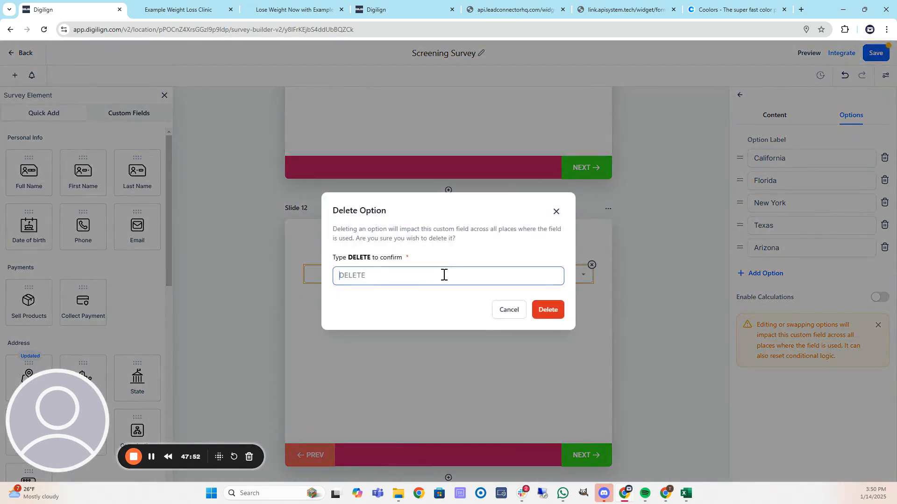
pyautogui.write('DELETE')
pyautogui.click(545, 318)
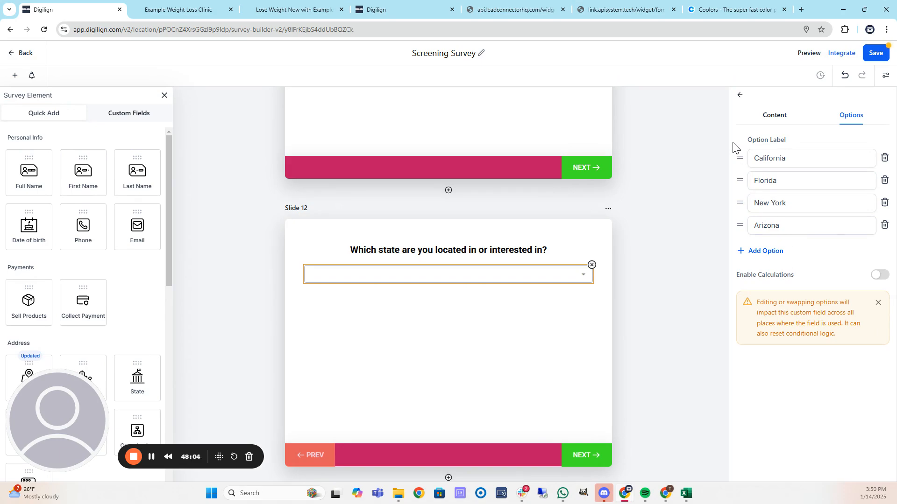
pyautogui.click(874, 53)
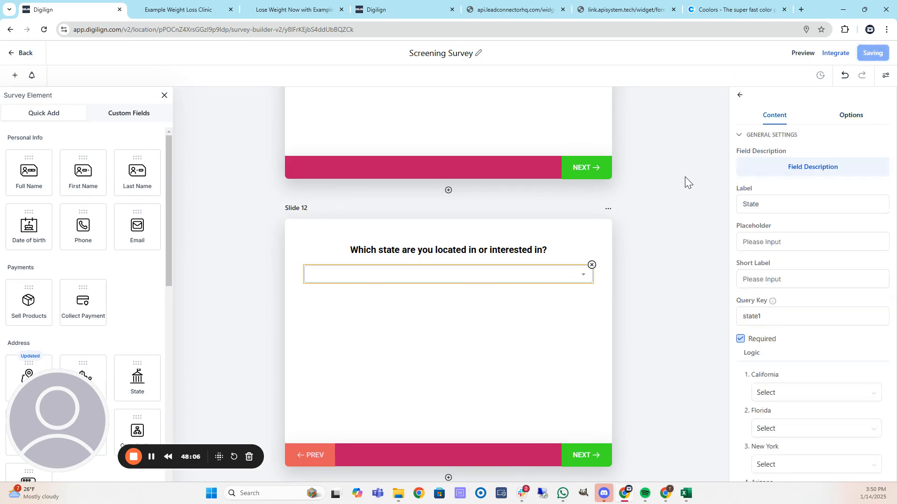
# Review the Logic settings of the gender, thyroid cancer and Slide 3 checkbox questions.
pyautogui.scroll(4, 629, 231)
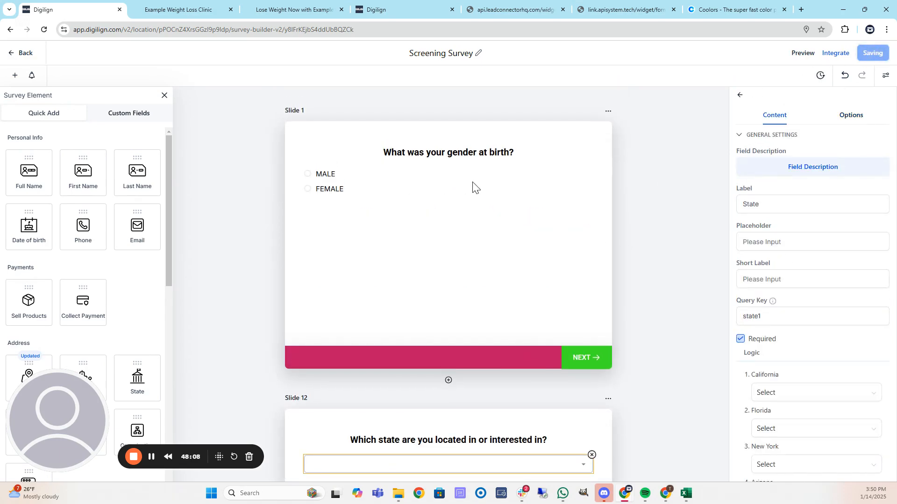
pyautogui.click(488, 186)
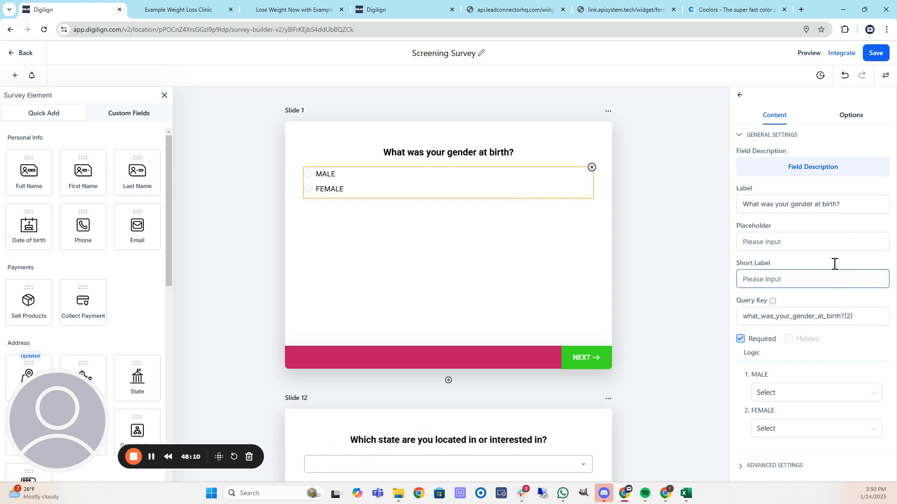
pyautogui.click(851, 116)
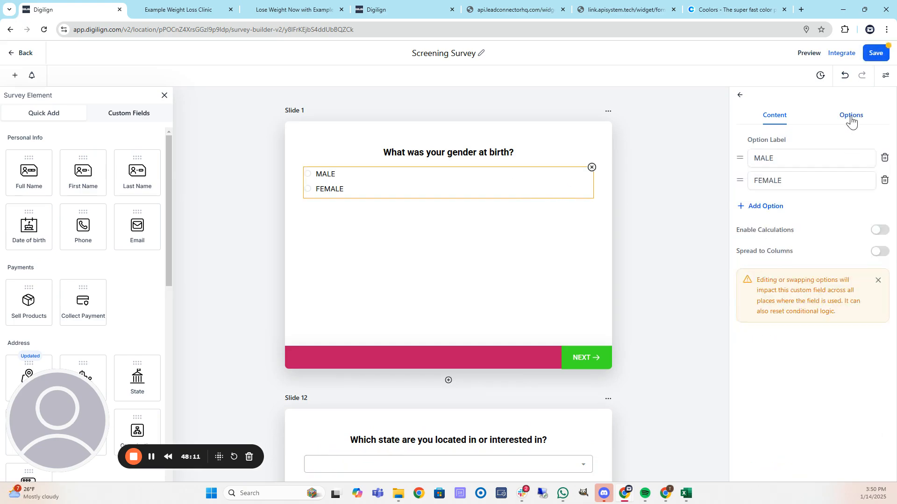
pyautogui.click(774, 117)
pyautogui.scroll(-15, 628, 265)
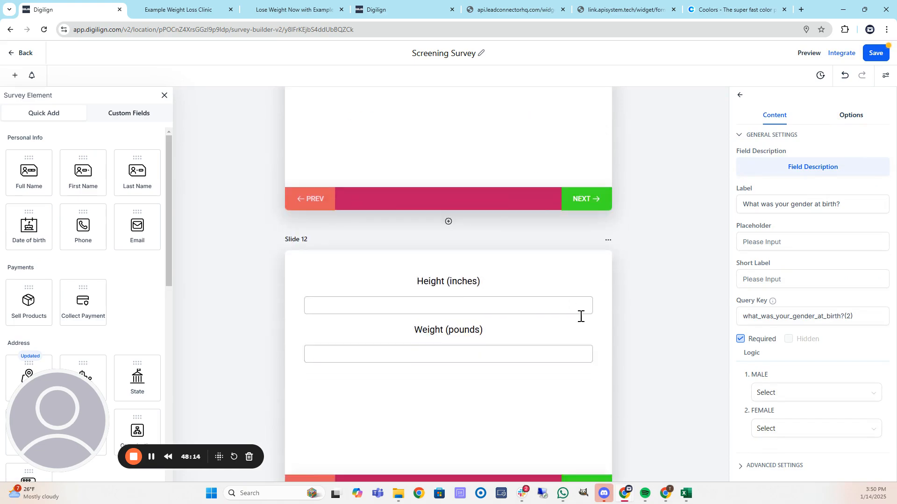
pyautogui.scroll(-2, 531, 329)
pyautogui.click(451, 255)
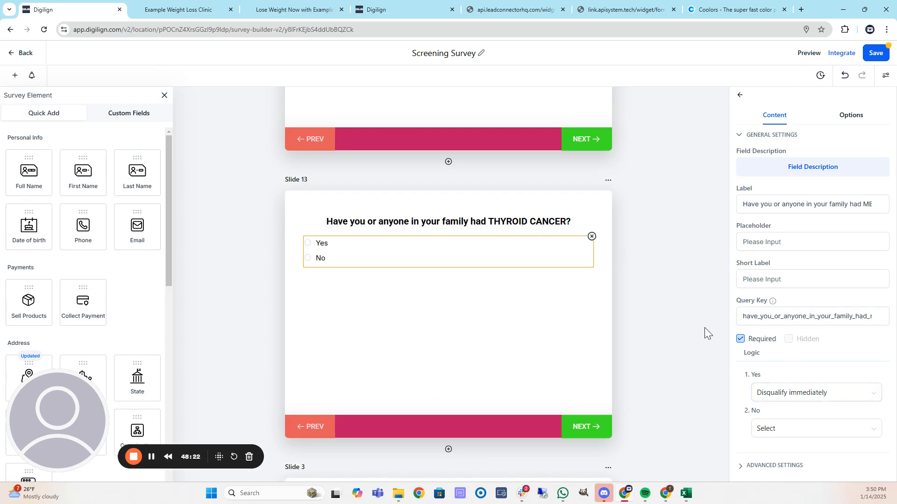
pyautogui.scroll(-4, 639, 306)
pyautogui.click(493, 330)
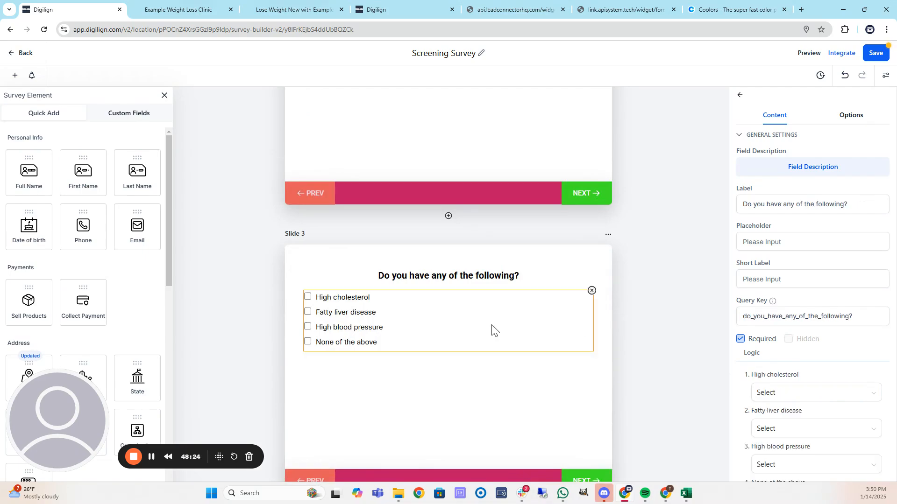
# Check the weight loss goal and Slide 12 age question logic, with No set to Disqualify immediately.
pyautogui.scroll(-2, 771, 330)
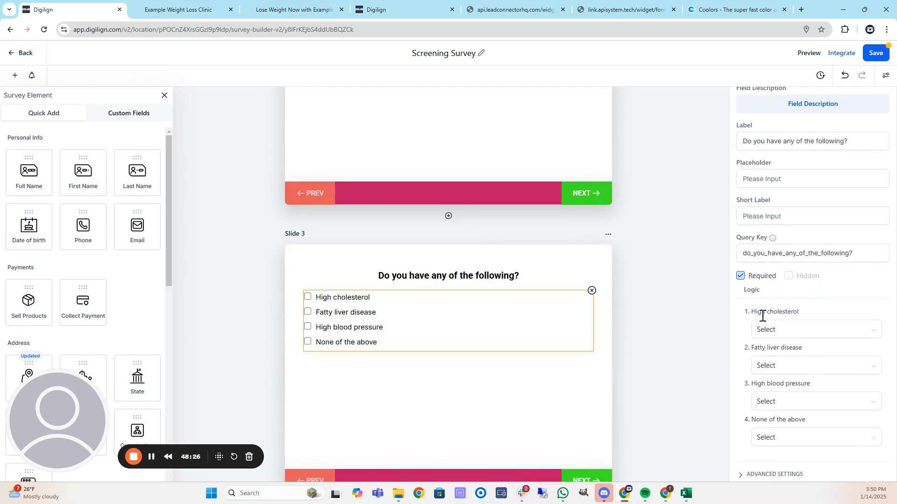
pyautogui.scroll(-8, 614, 287)
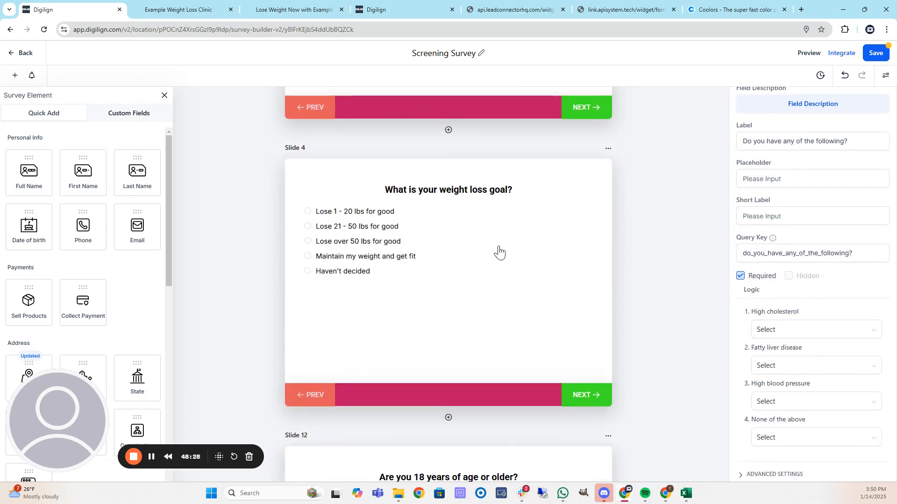
pyautogui.click(499, 252)
pyautogui.scroll(-6, 633, 255)
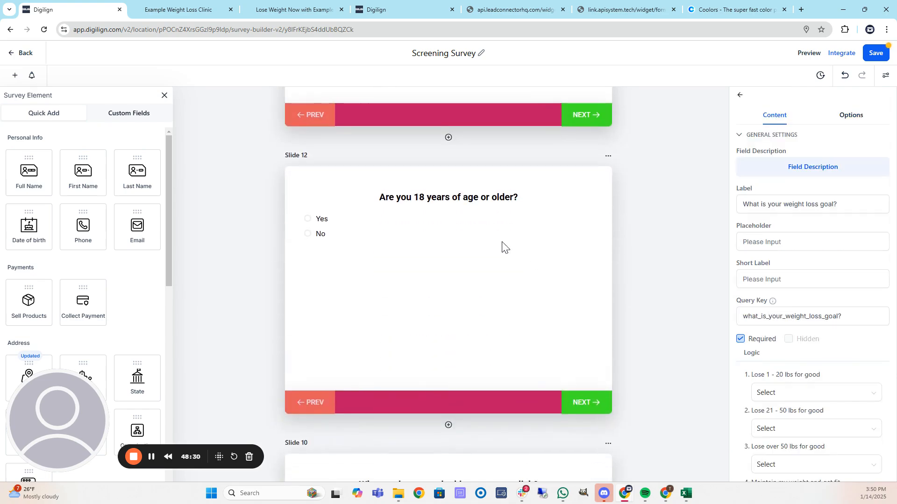
pyautogui.click(468, 229)
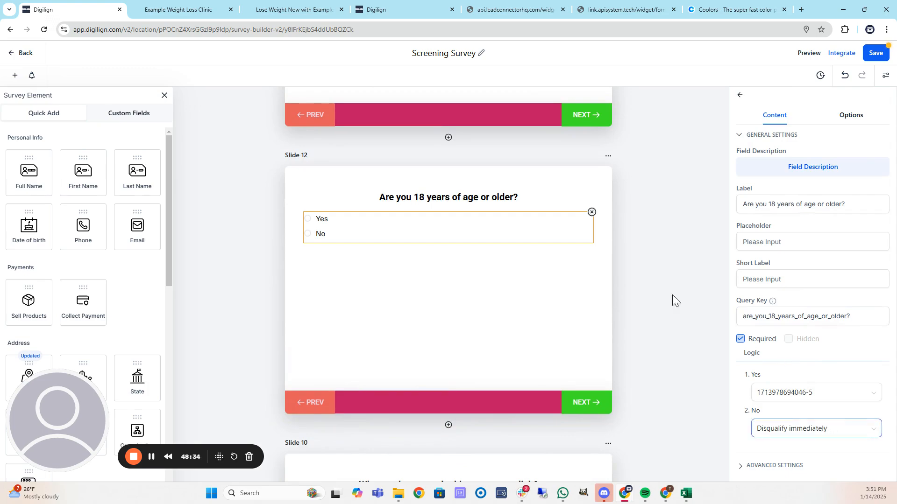
pyautogui.scroll(-2, 668, 280)
pyautogui.scroll(-9, 663, 277)
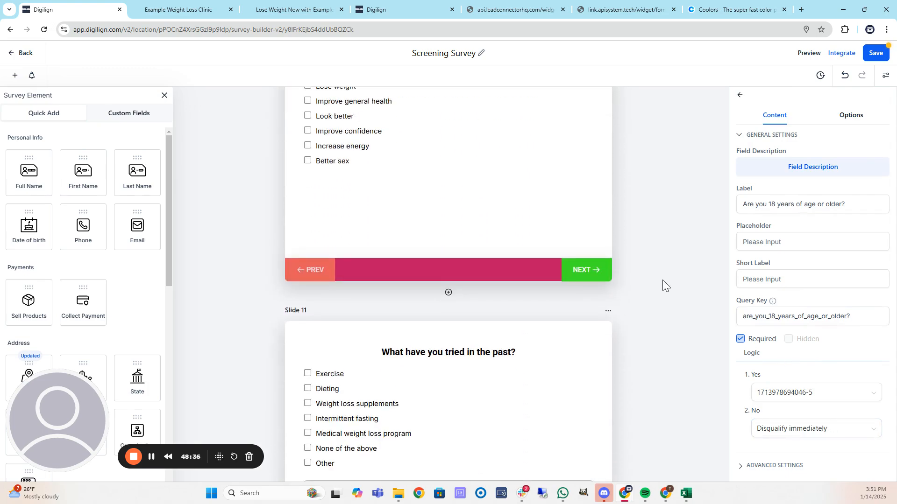
pyautogui.scroll(-5, 664, 281)
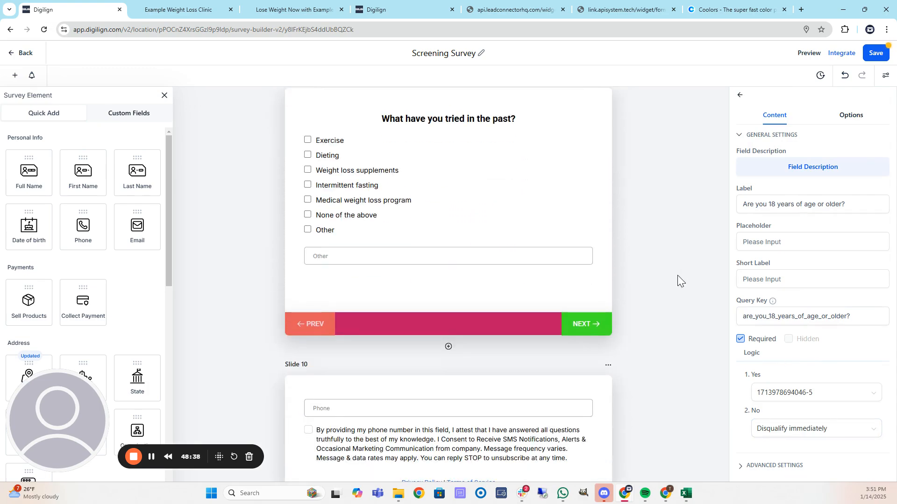
pyautogui.scroll(-3, 671, 285)
pyautogui.scroll(6, 661, 283)
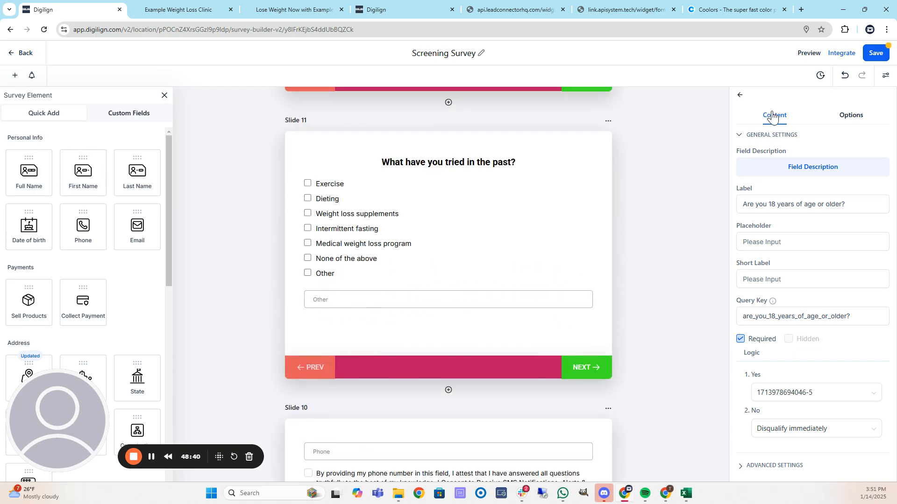
# Review the On Submit message on the Styles & Options panel's Options tab.
pyautogui.click(885, 75)
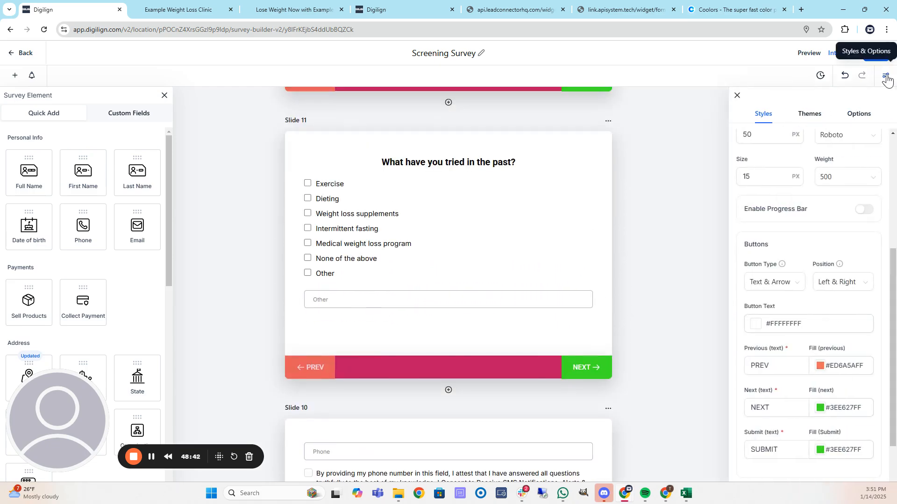
pyautogui.click(737, 95)
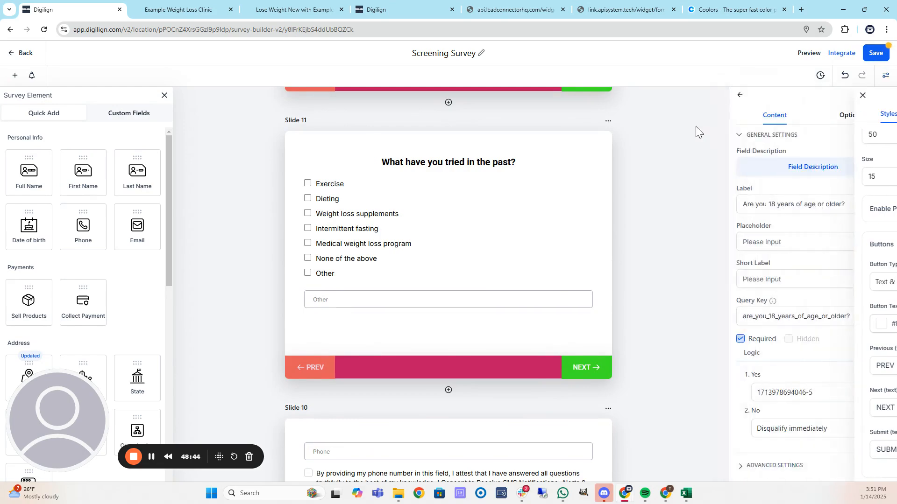
pyautogui.click(885, 75)
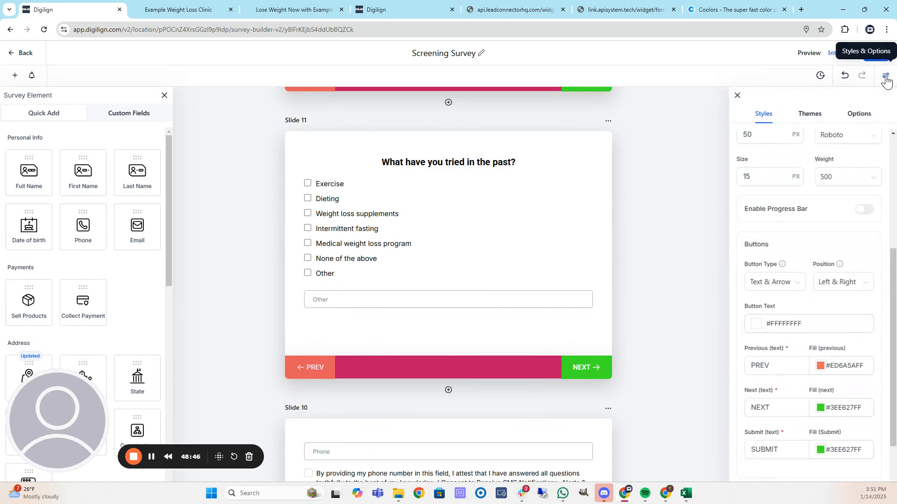
pyautogui.click(858, 116)
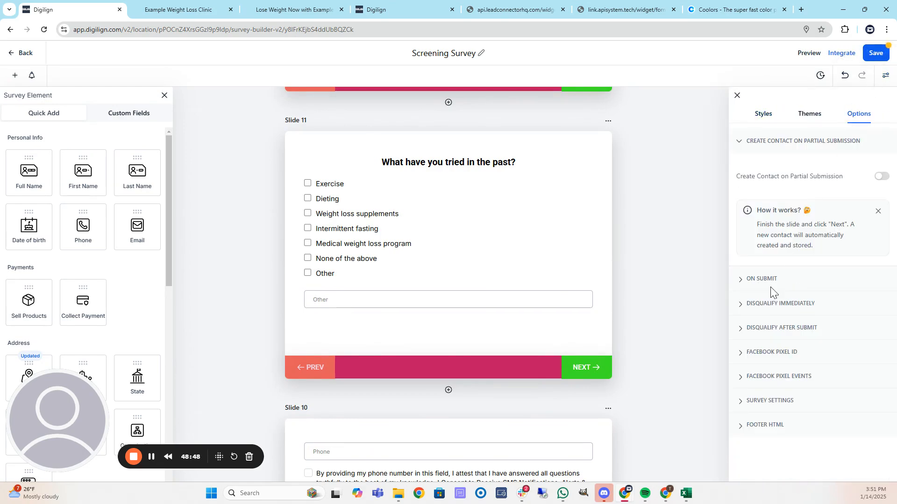
pyautogui.click(743, 280)
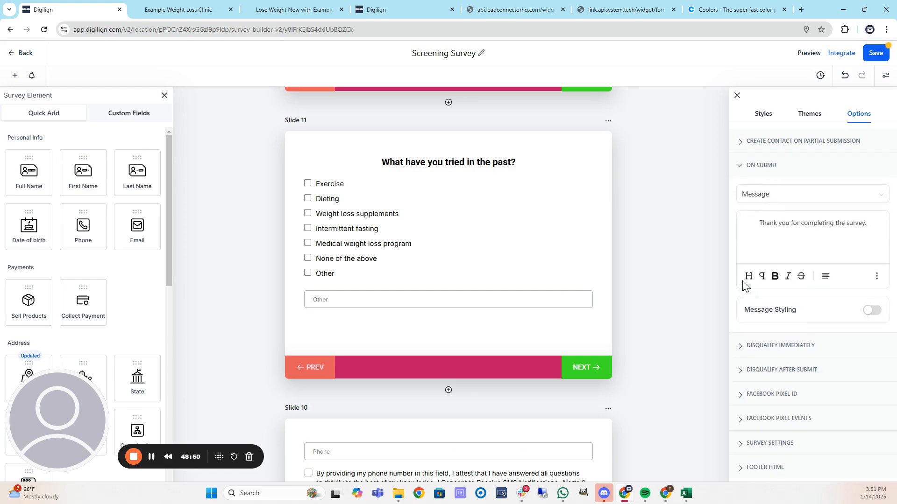
pyautogui.click(742, 167)
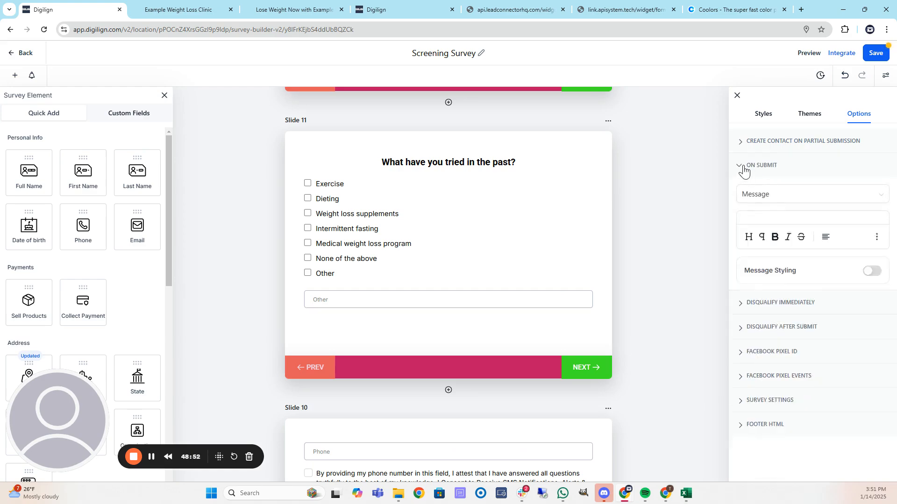
# Read through the disqualify-immediately and disqualify-after-submit message texts.
pyautogui.click(744, 190)
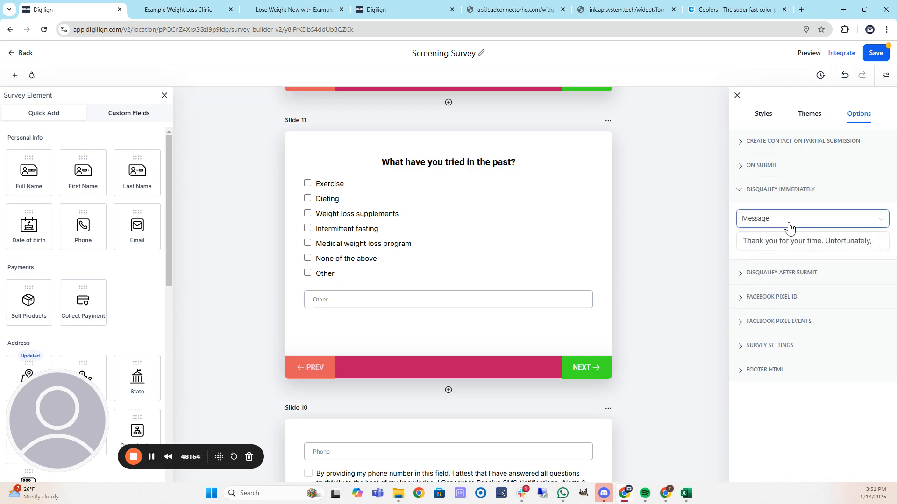
pyautogui.click(829, 243)
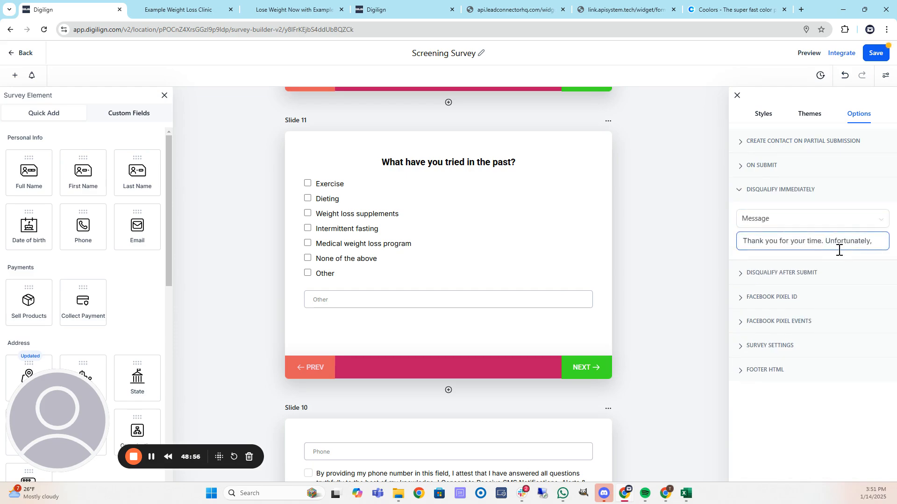
pyautogui.press('End')
pyautogui.click(758, 274)
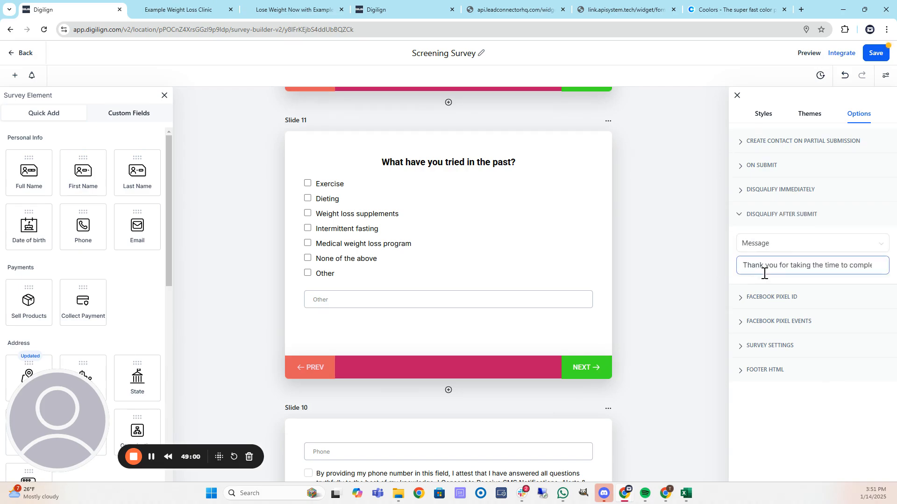
pyautogui.click(827, 265)
pyautogui.press('End')
pyautogui.press('Home')
# Recheck the On Submit, disqualify, general settings and footer HTML sections.
pyautogui.click(743, 166)
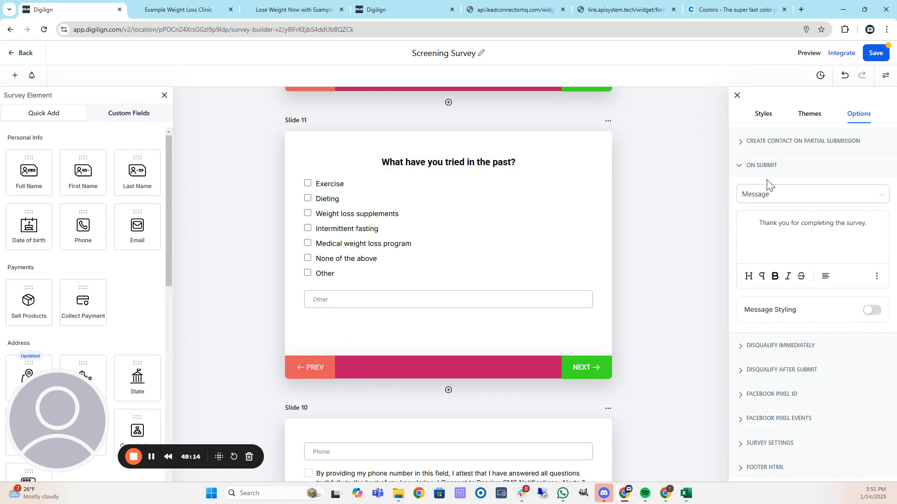
pyautogui.click(741, 166)
pyautogui.click(743, 190)
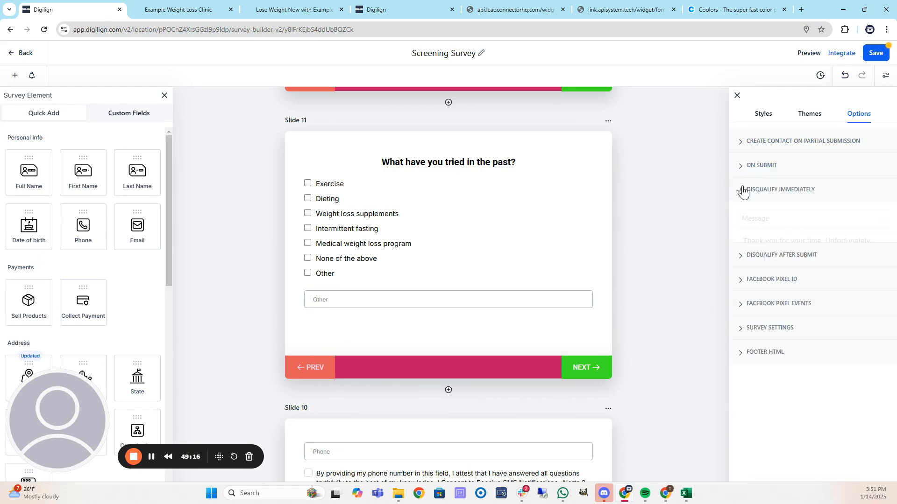
pyautogui.click(743, 191)
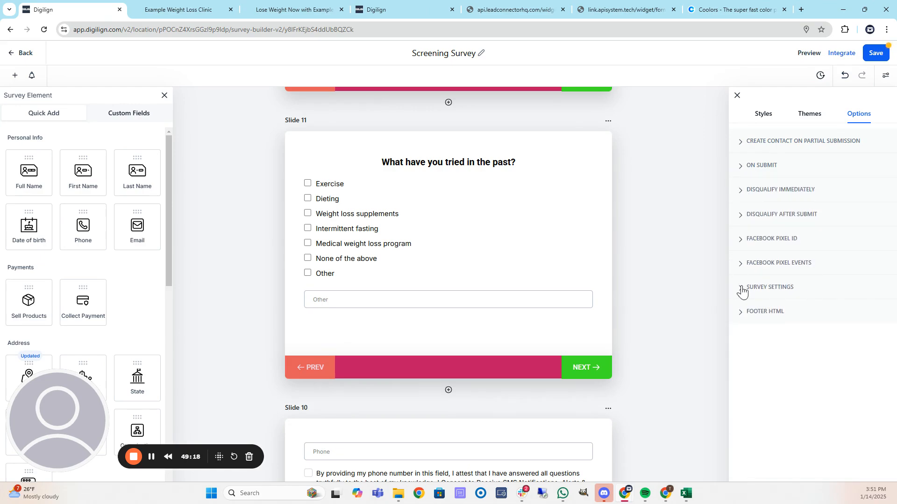
pyautogui.click(743, 288)
pyautogui.click(743, 291)
pyautogui.click(744, 313)
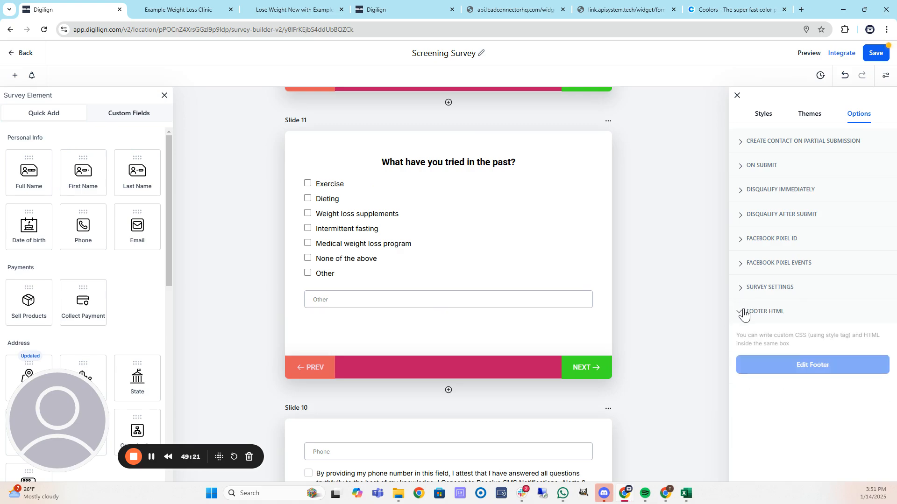
# Inspect the Footer and Colors & Background styles: white background, black text, crimson footer.
pyautogui.click(761, 115)
pyautogui.scroll(-1, 798, 405)
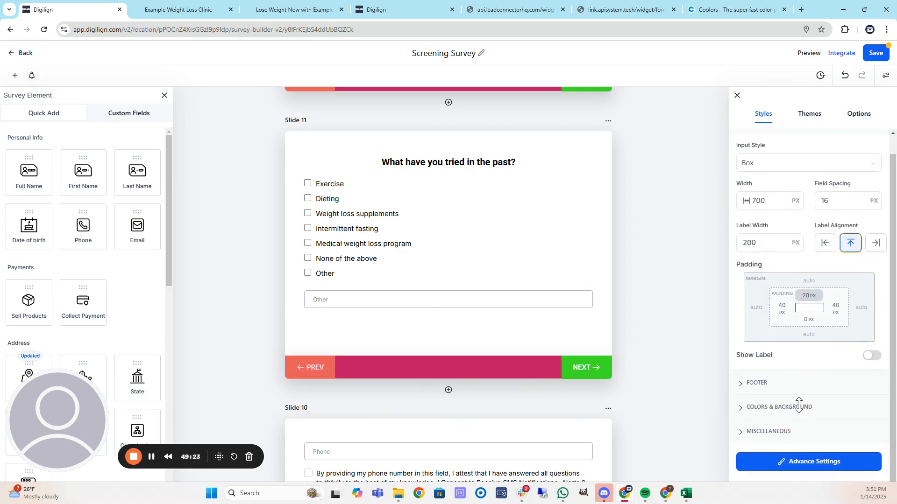
pyautogui.click(747, 383)
pyautogui.scroll(-6, 785, 363)
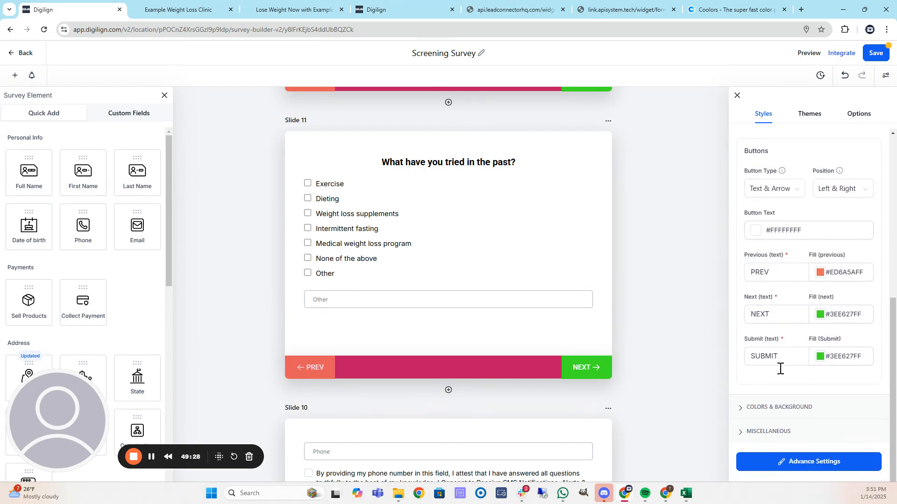
pyautogui.click(753, 408)
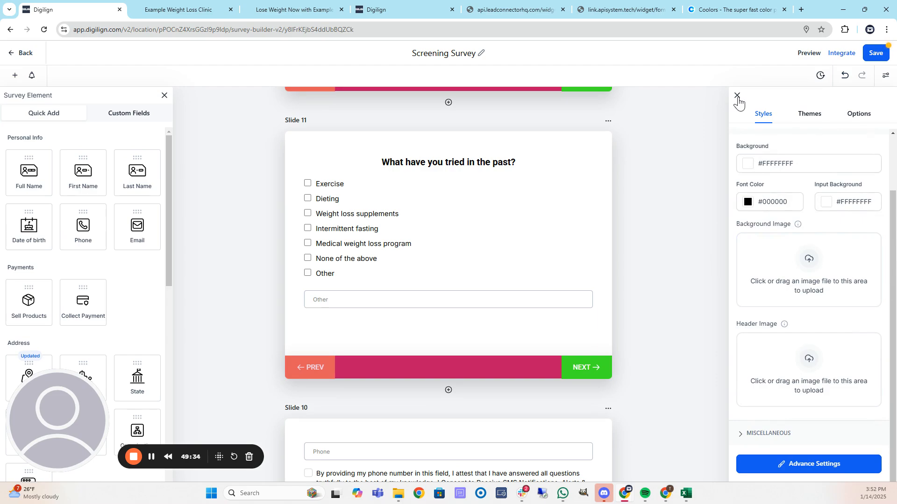
pyautogui.click(737, 97)
# Save the Screening Survey and switch to the Change Your Product Line form builder.
pyautogui.scroll(10, 748, 159)
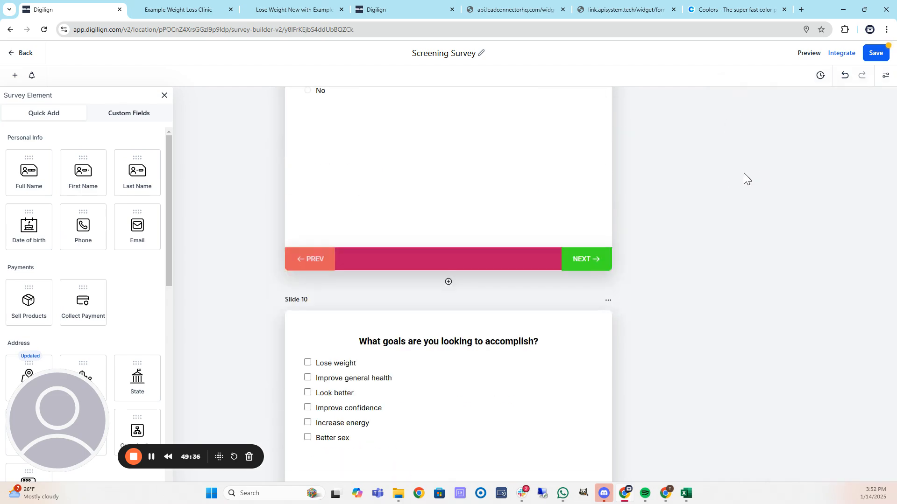
pyautogui.scroll(10, 736, 175)
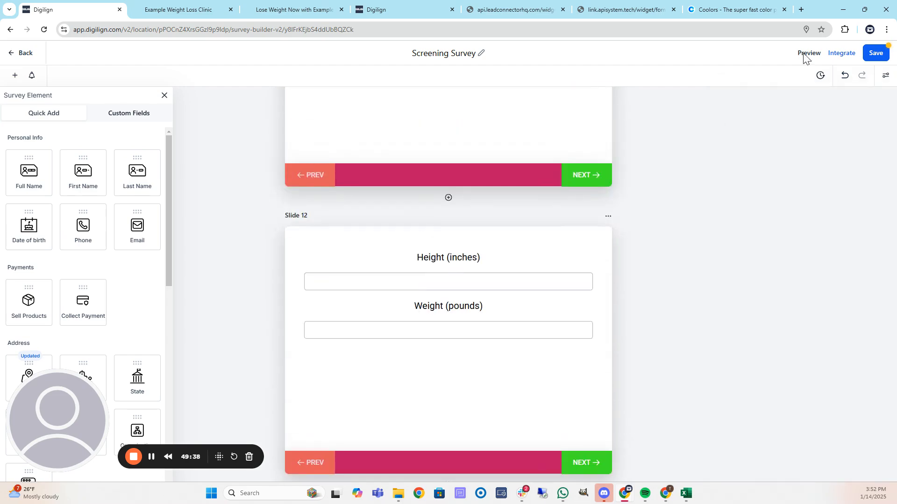
pyautogui.click(874, 53)
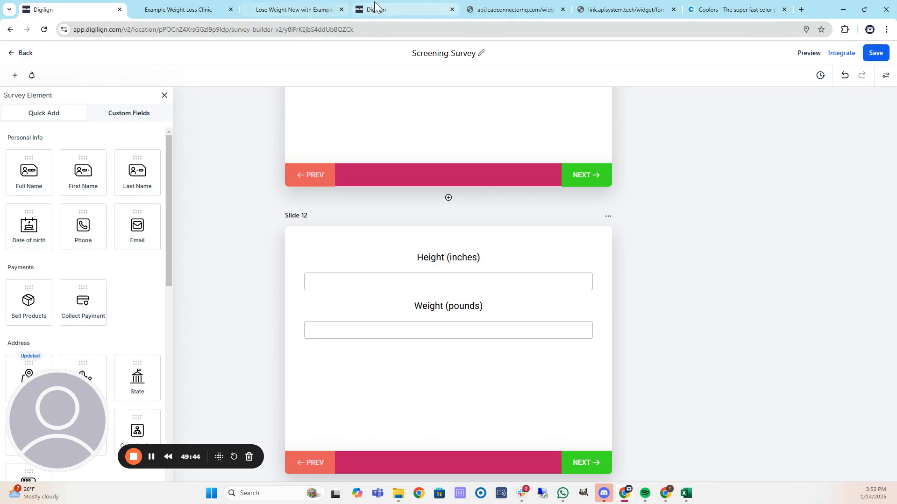
pyautogui.click(392, 9)
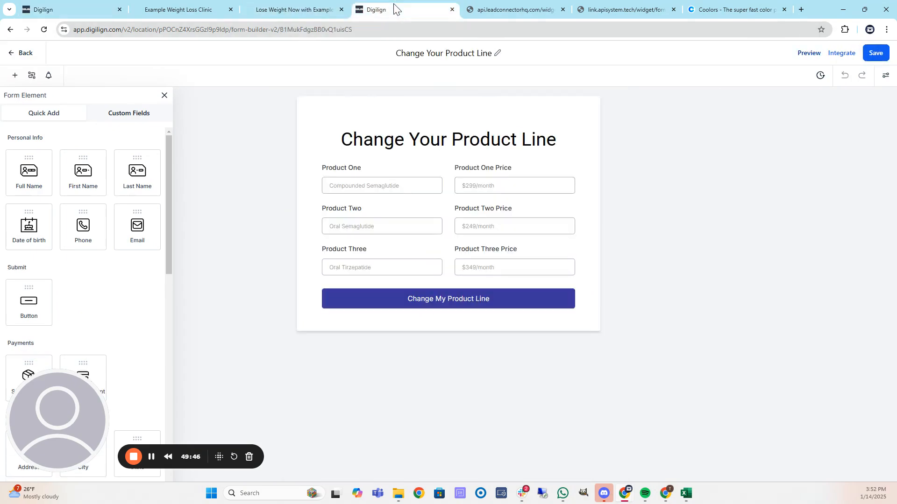
# Reload the survey preview and answer MALE, Arizona, and 12 on the height and weight step.
pyautogui.click(186, 9)
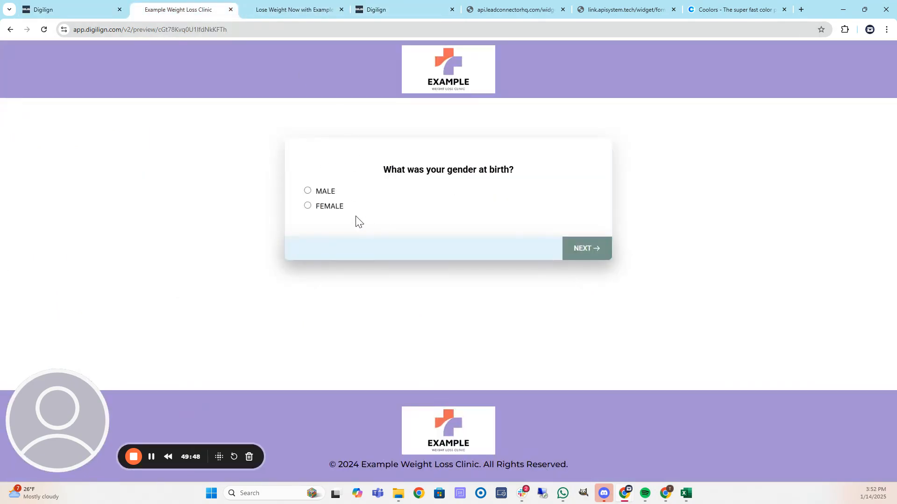
pyautogui.click(42, 30)
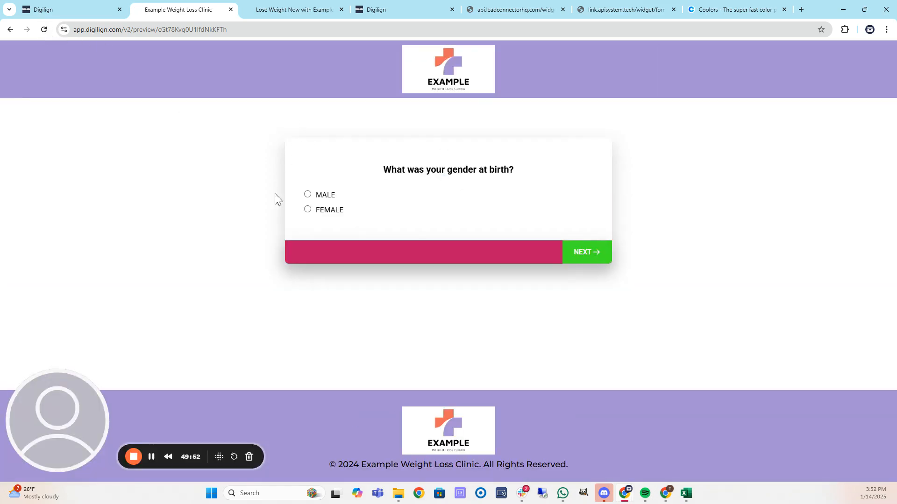
pyautogui.click(308, 195)
pyautogui.click(418, 196)
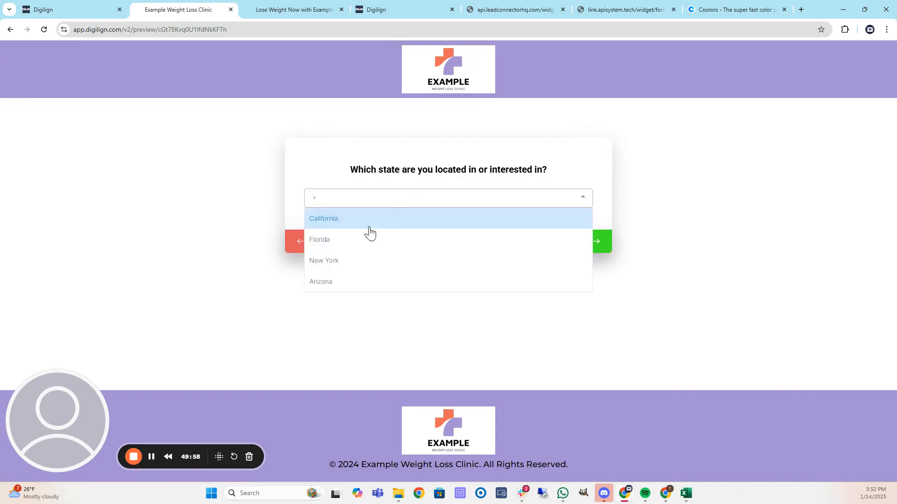
pyautogui.click(327, 282)
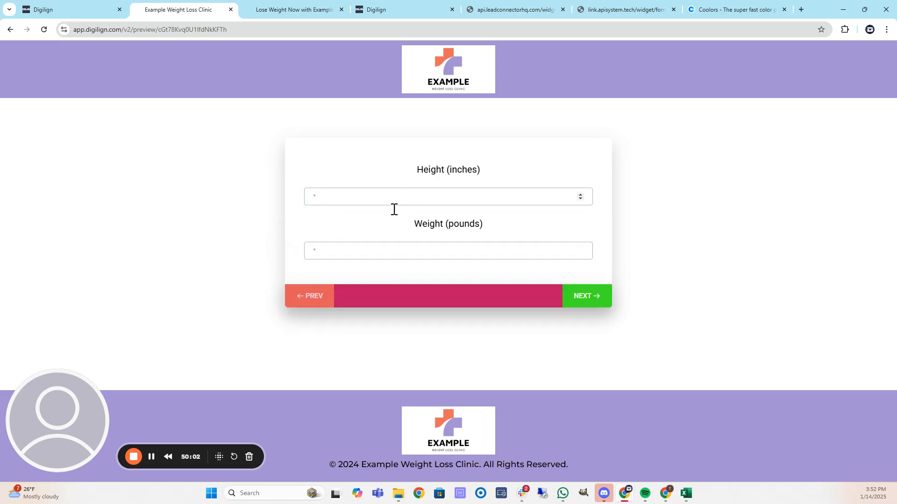
pyautogui.write('12')
pyautogui.click(580, 296)
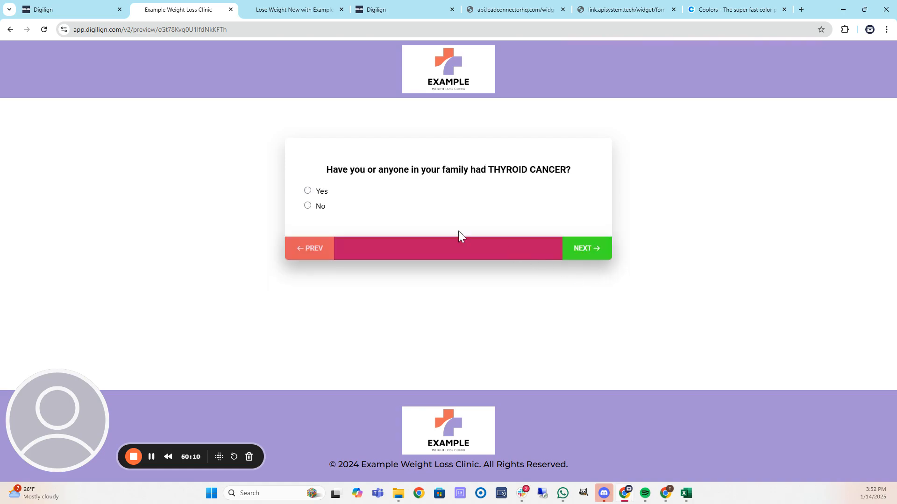
# Duplicate the preview tab and answer Yes to thyroid cancer to reach disqualification.
pyautogui.rightClick(164, 8)
pyautogui.click(215, 104)
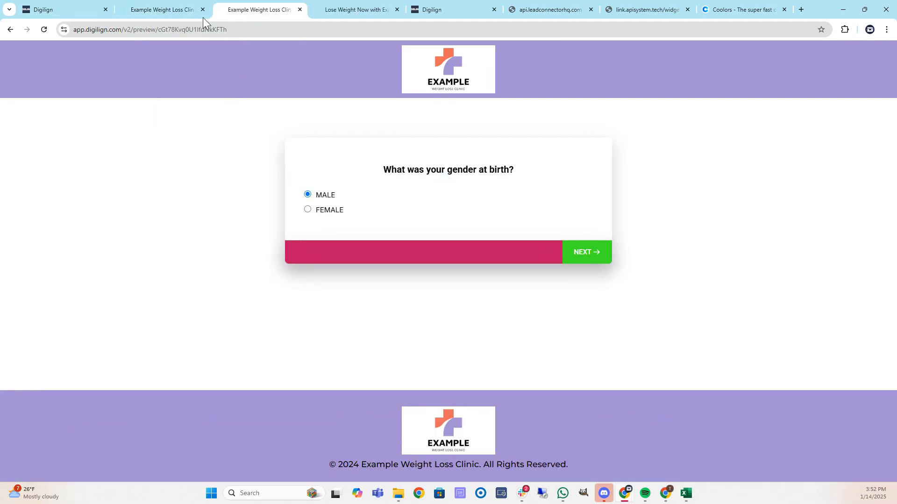
pyautogui.click(164, 8)
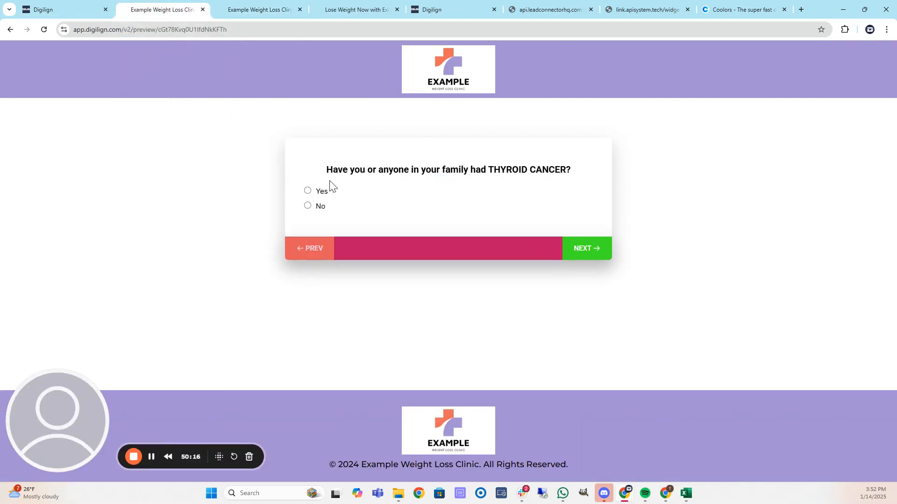
pyautogui.click(308, 191)
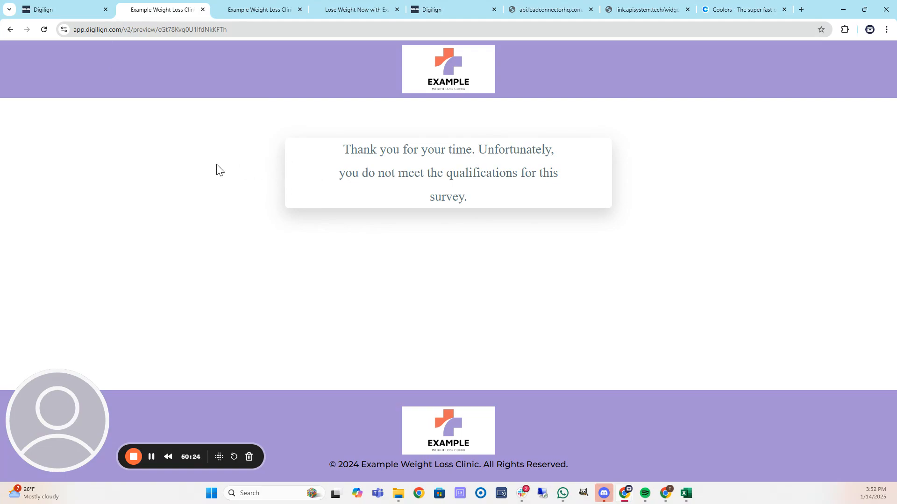
# In a fresh preview, answer MALE, New York, 2, No to thyroid cancer, None of the above.
pyautogui.click(202, 10)
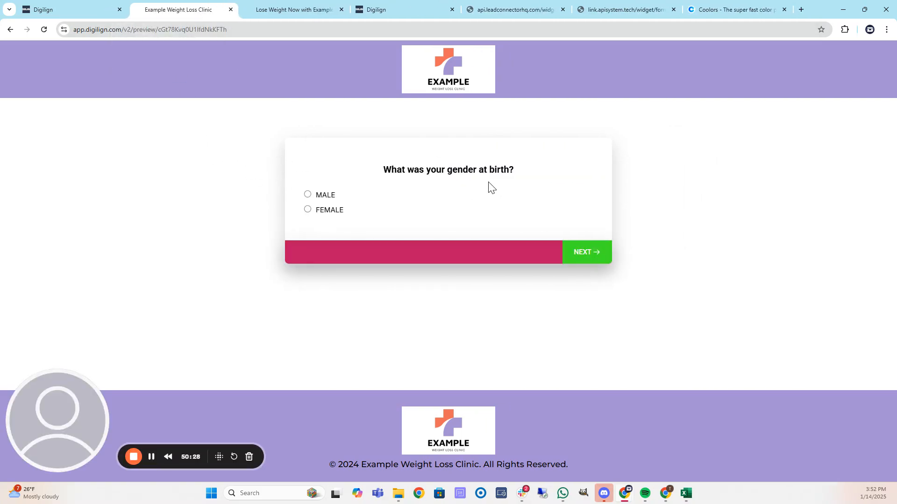
pyautogui.click(308, 195)
pyautogui.click(453, 194)
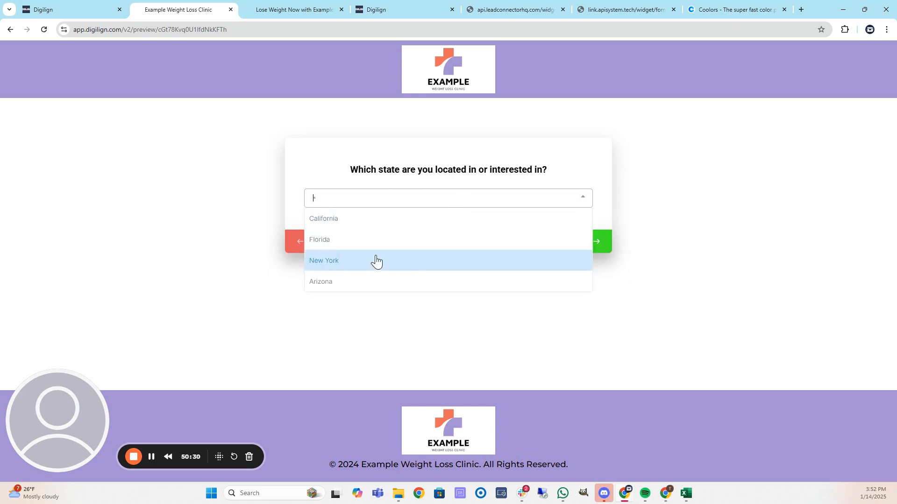
pyautogui.click(374, 260)
pyautogui.write('2')
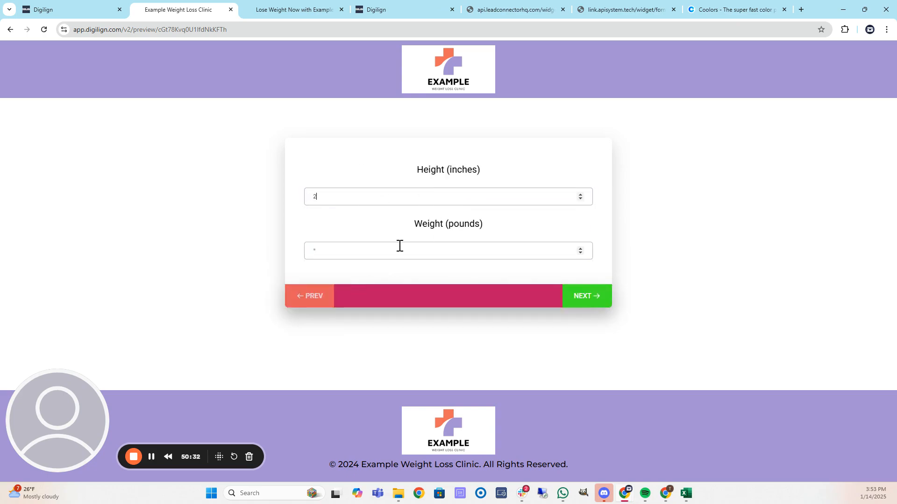
pyautogui.click(573, 290)
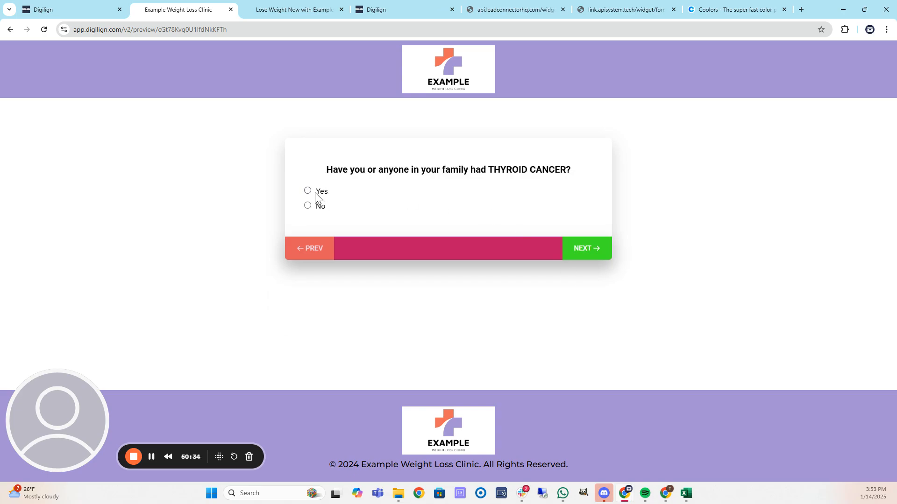
pyautogui.click(309, 206)
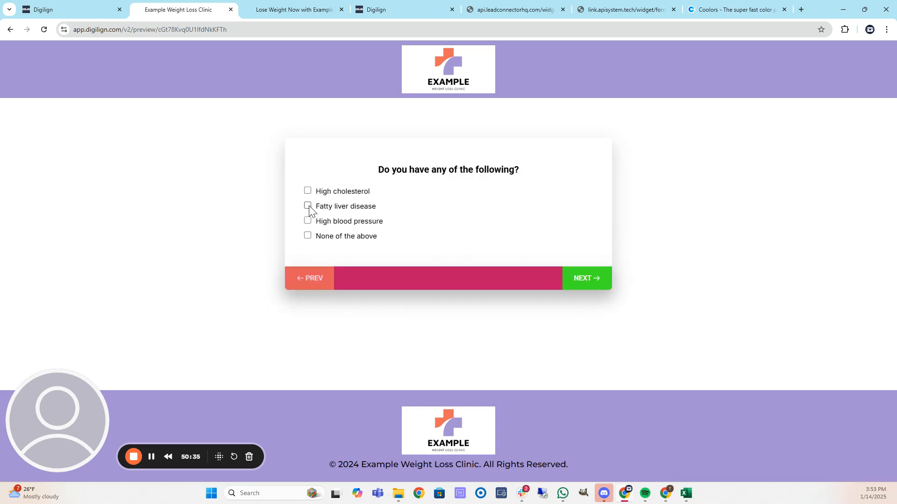
pyautogui.click(308, 236)
pyautogui.click(584, 276)
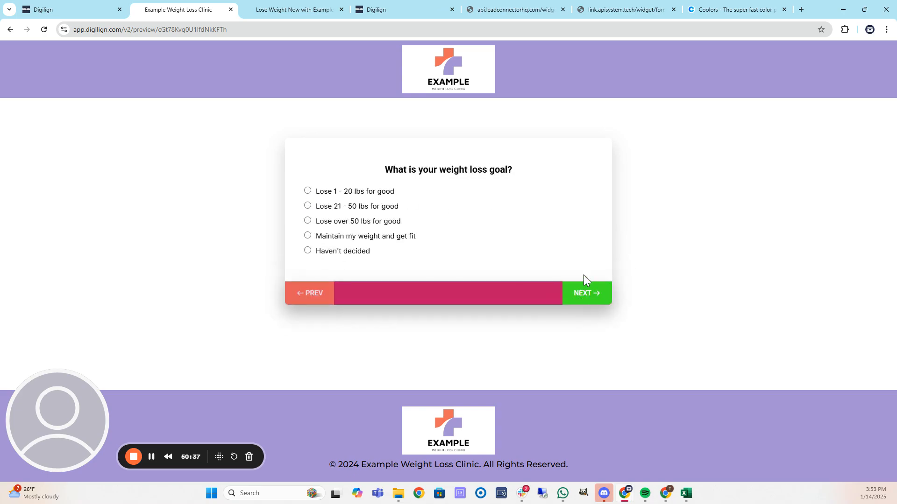
# Choose Haven't decided, confirm 18+, tick Lose weight and Exercise, agree to SMS consent, and submit.
pyautogui.click(306, 251)
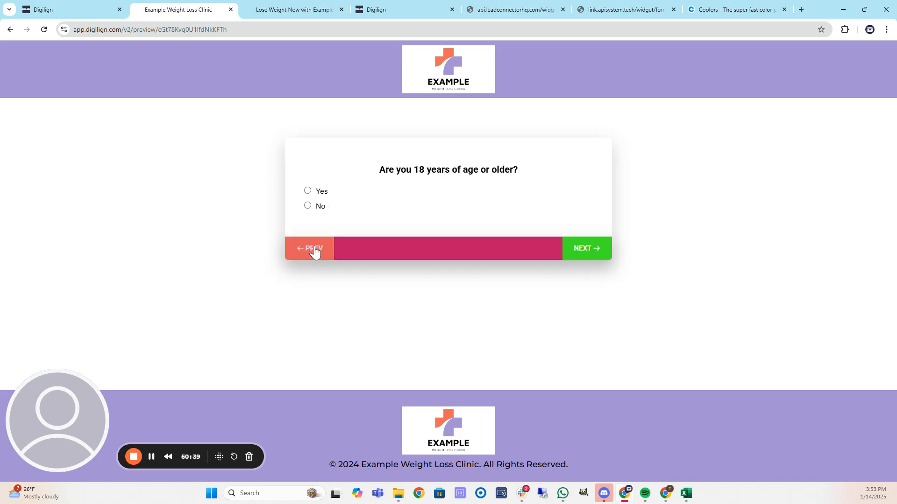
pyautogui.click(308, 206)
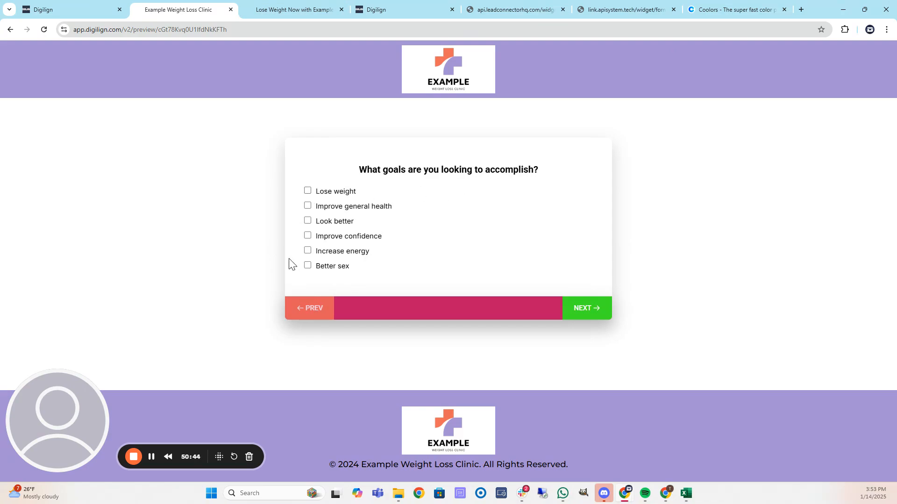
pyautogui.click(307, 190)
pyautogui.click(589, 307)
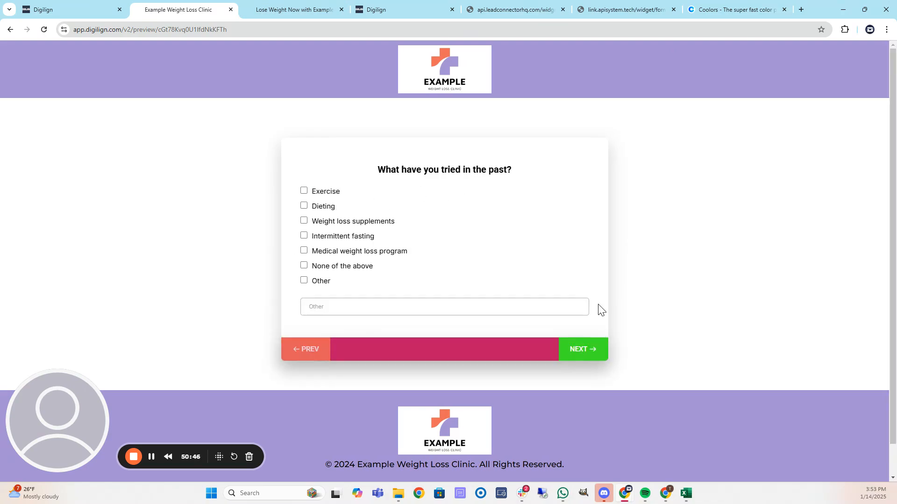
pyautogui.click(303, 191)
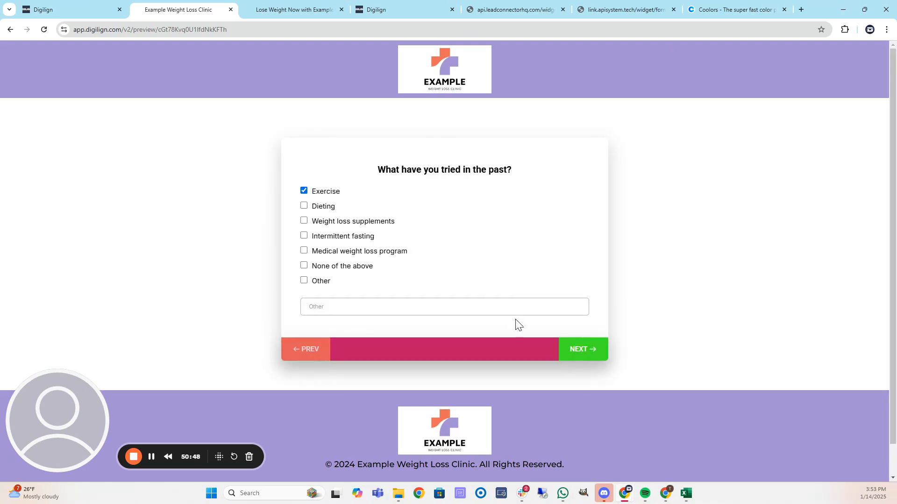
pyautogui.click(590, 354)
pyautogui.click(308, 193)
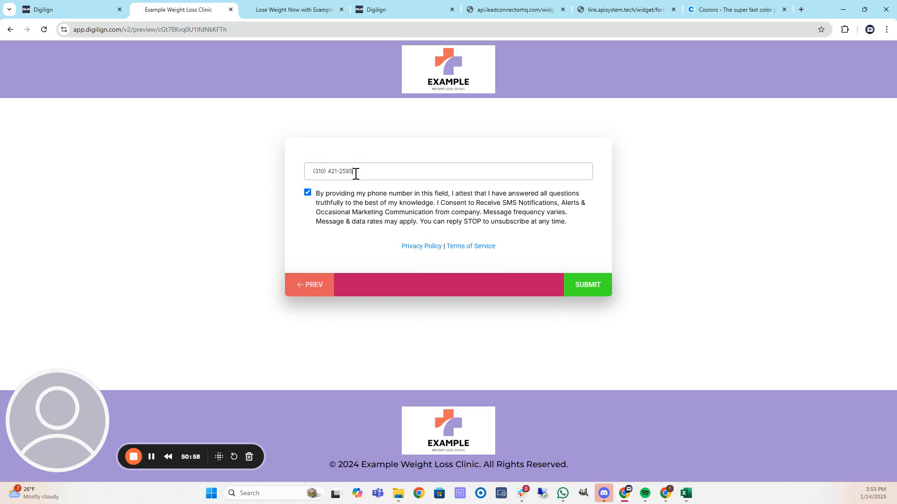
pyautogui.click(589, 291)
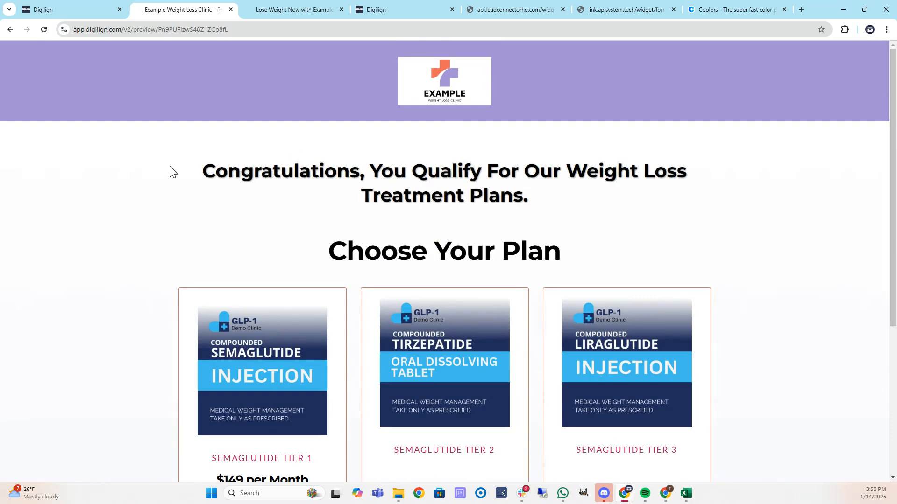
# Look over the Choose Your Plan page and return to the Screening Survey builder.
pyautogui.scroll(-1, 164, 180)
pyautogui.scroll(-3, 164, 181)
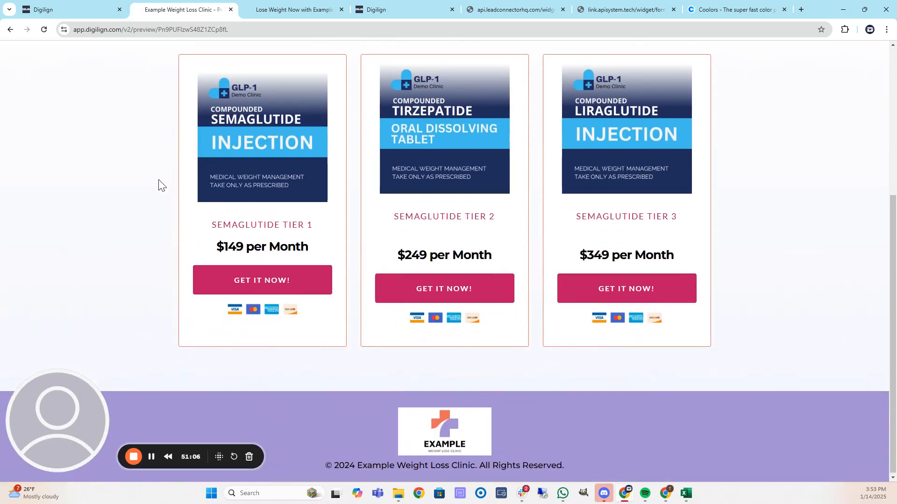
pyautogui.scroll(1, 159, 185)
pyautogui.scroll(-1, 160, 184)
pyautogui.scroll(5, 159, 186)
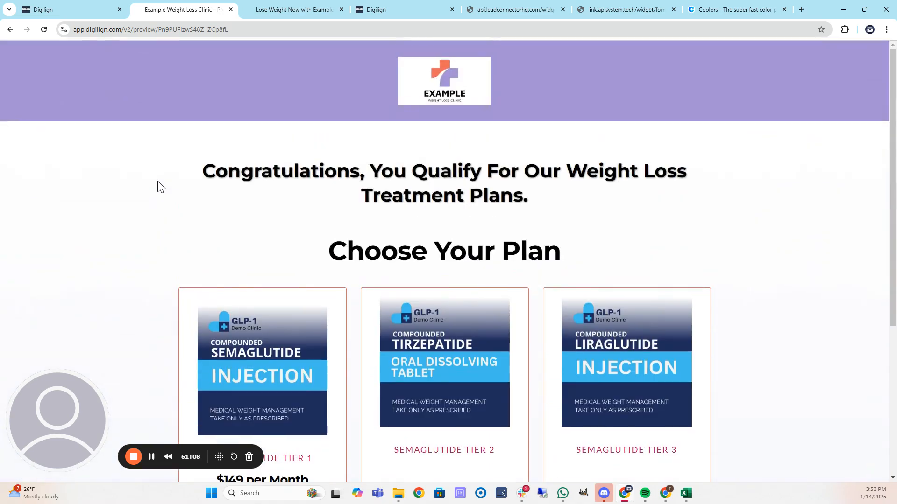
pyautogui.scroll(-5, 141, 154)
pyautogui.scroll(2, 182, 150)
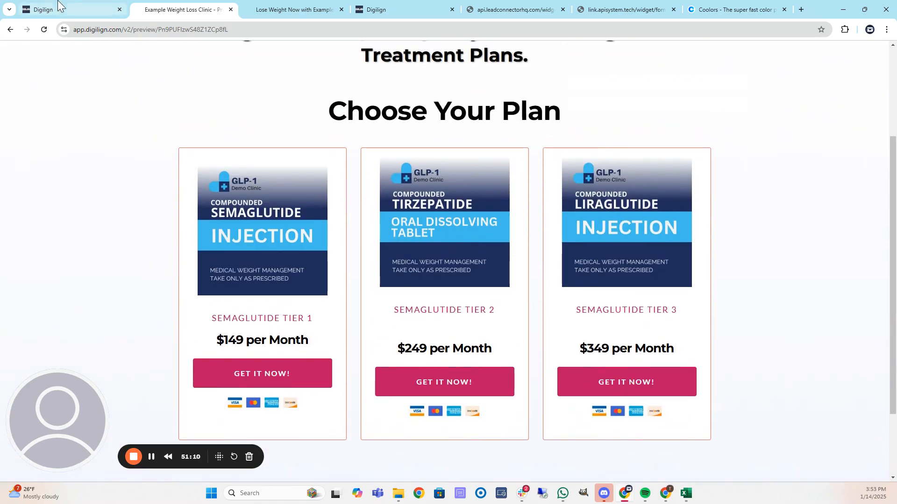
pyautogui.click(96, 12)
pyautogui.scroll(3, 237, 182)
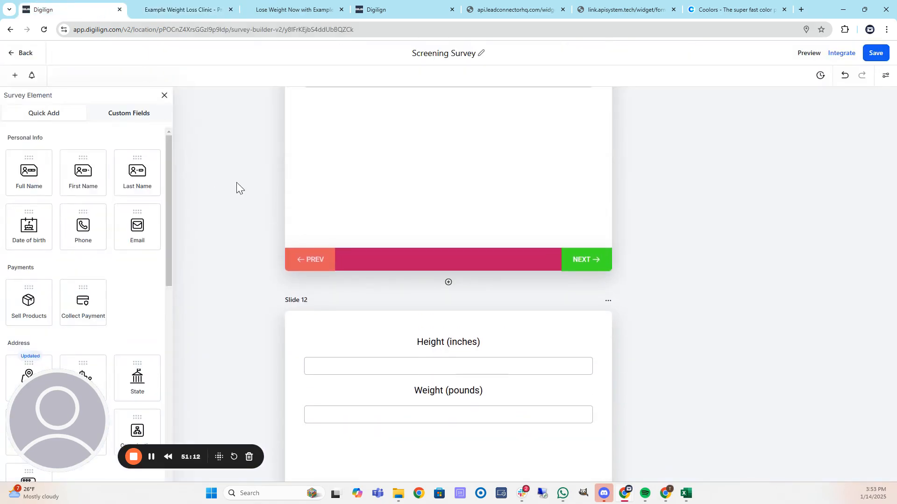
# Minimize the builder and Canva windows and drag the Coolors palette (000000, FFFFFF, A491D3, ED6A5A, BF1363) into view.
pyautogui.scroll(1, 265, 175)
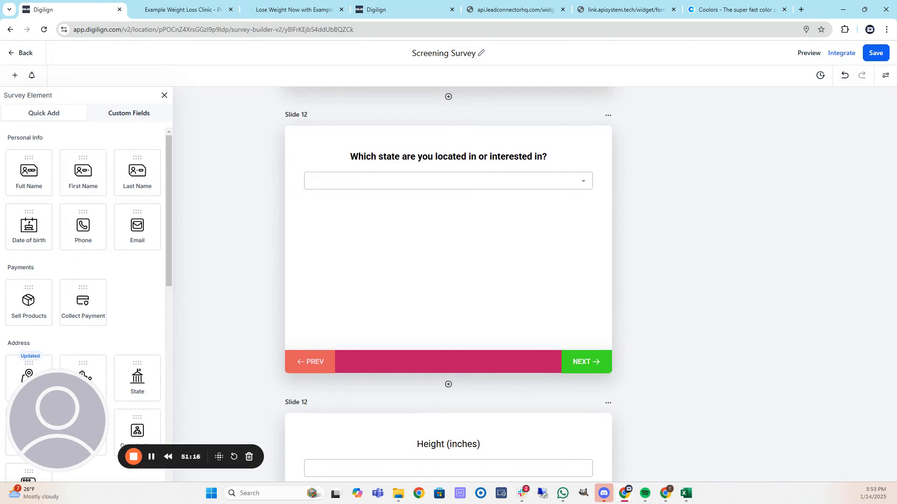
pyautogui.click(843, 9)
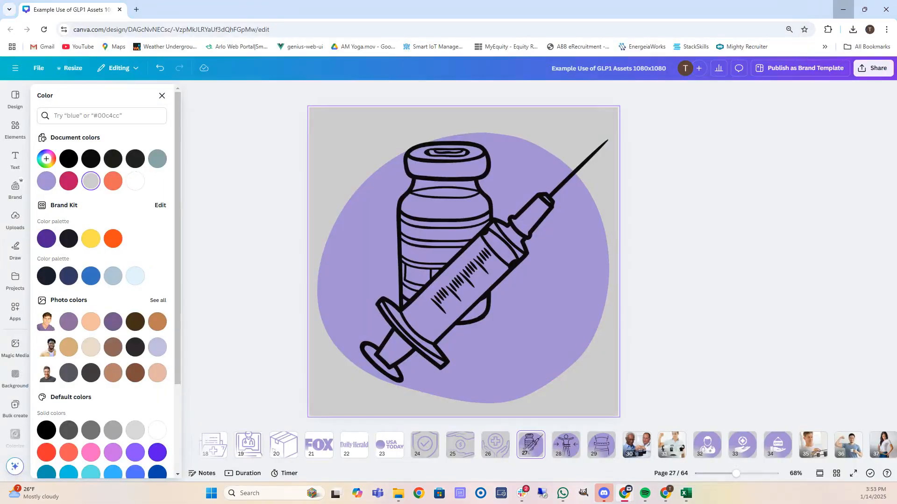
pyautogui.click(843, 10)
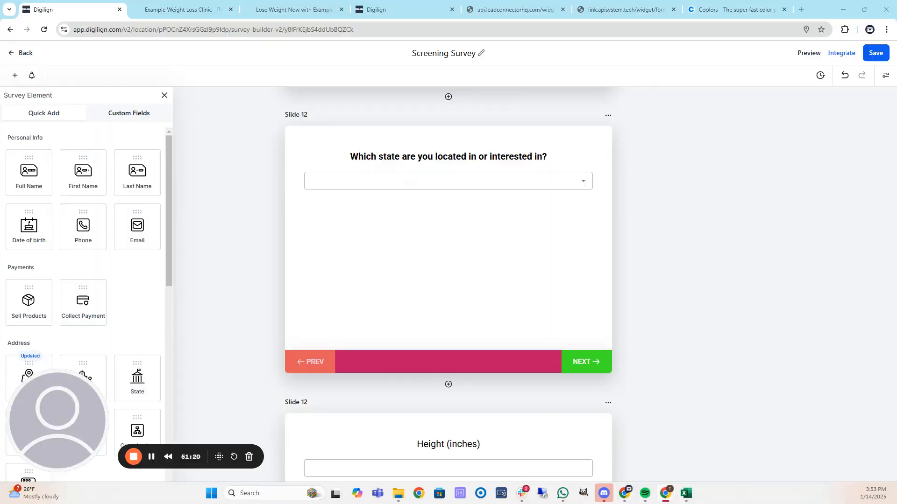
pyautogui.moveTo(0, 10); pyautogui.dragTo(584, 53)
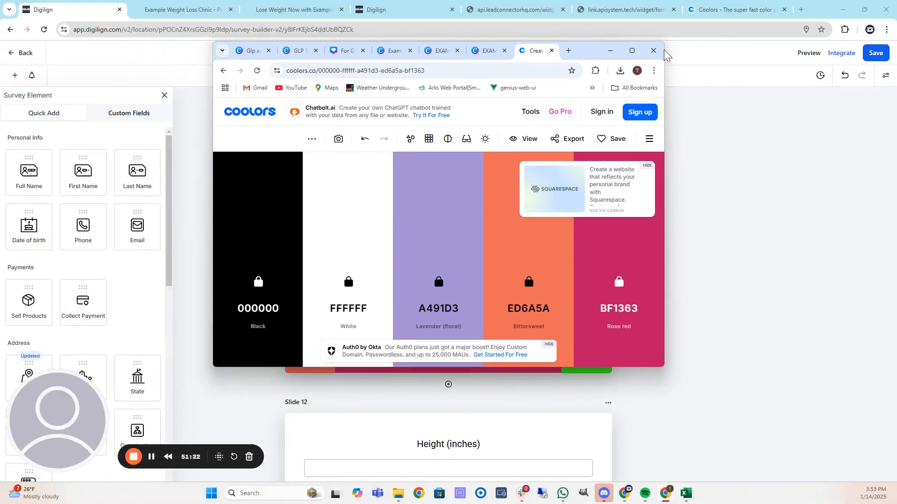
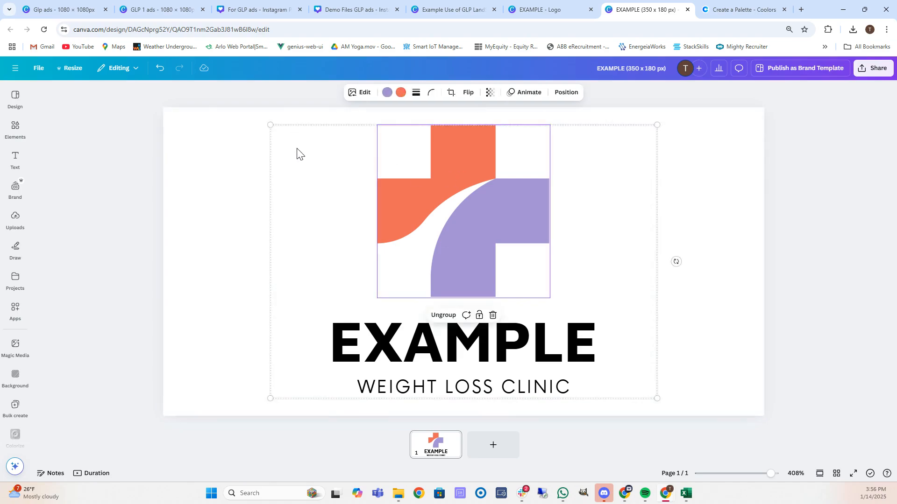
# Select the full logo group and switch to the Demo Files GLP ads design's semaglutide ad.
pyautogui.click(286, 160)
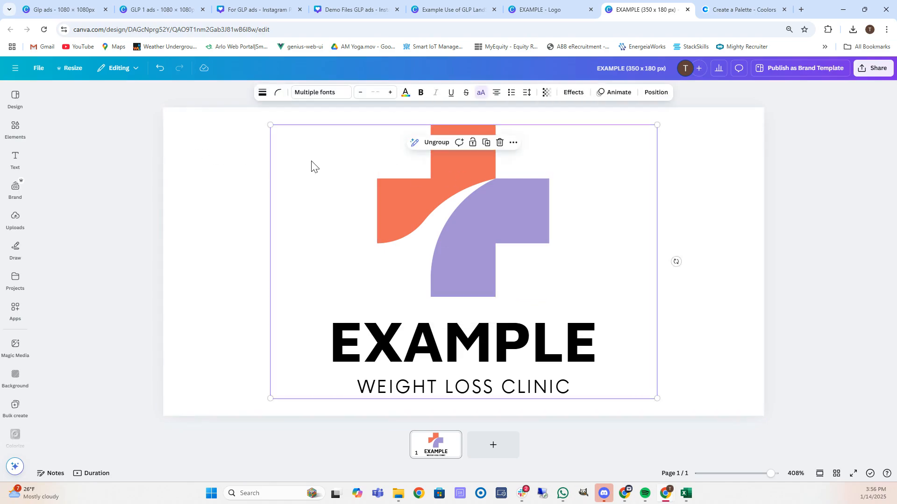
pyautogui.click(354, 10)
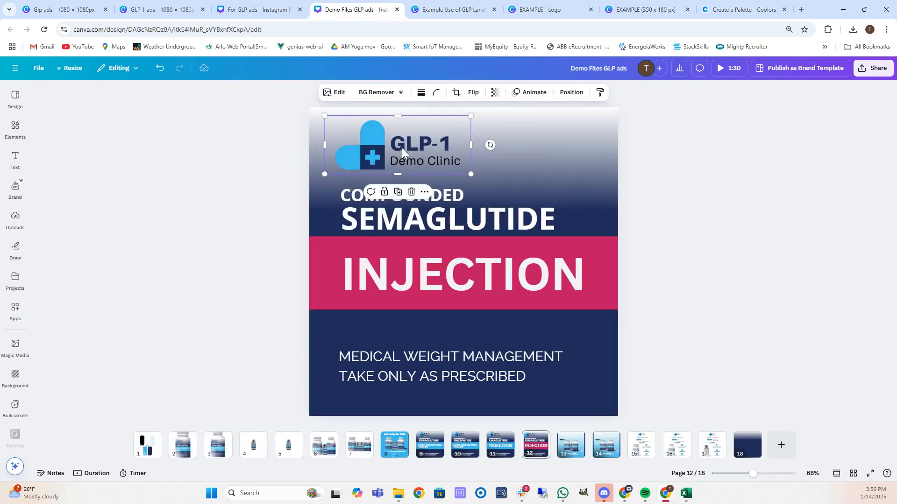
# Replace the old GLP-1 Demo Clinic logo with a pasted, enlarged EXAMPLE logo at top-left.
pyautogui.press('Delete')
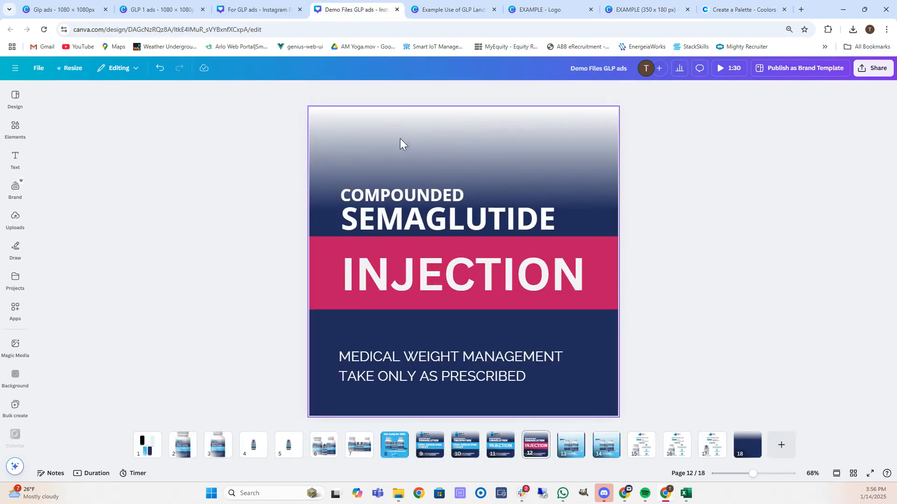
pyautogui.hotkey('ctrl', 'v')
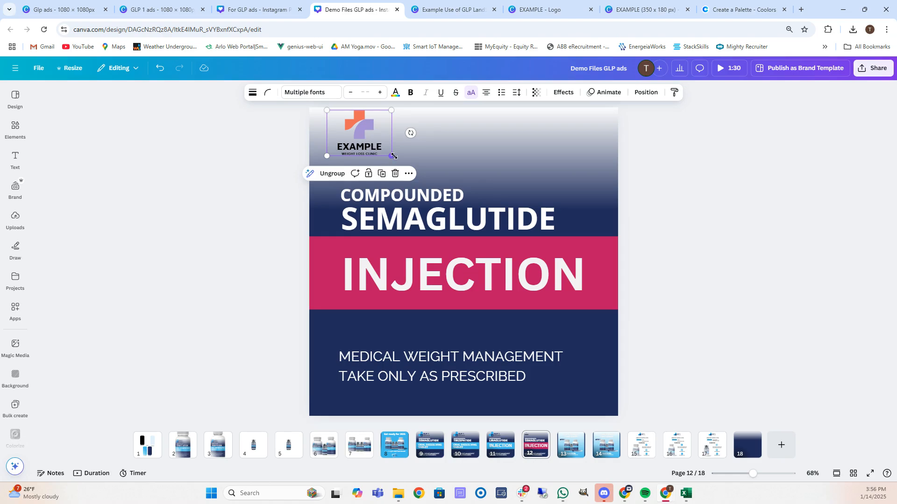
pyautogui.moveTo(392, 155)
pyautogui.mouseDown()
pyautogui.moveTo(428, 177)
pyautogui.moveTo(377, 146)
pyautogui.mouseUp()
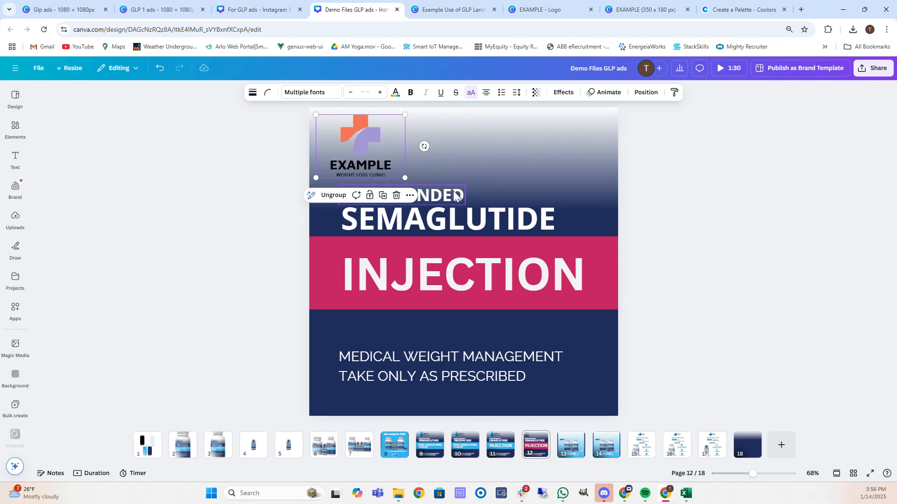
pyautogui.click(532, 148)
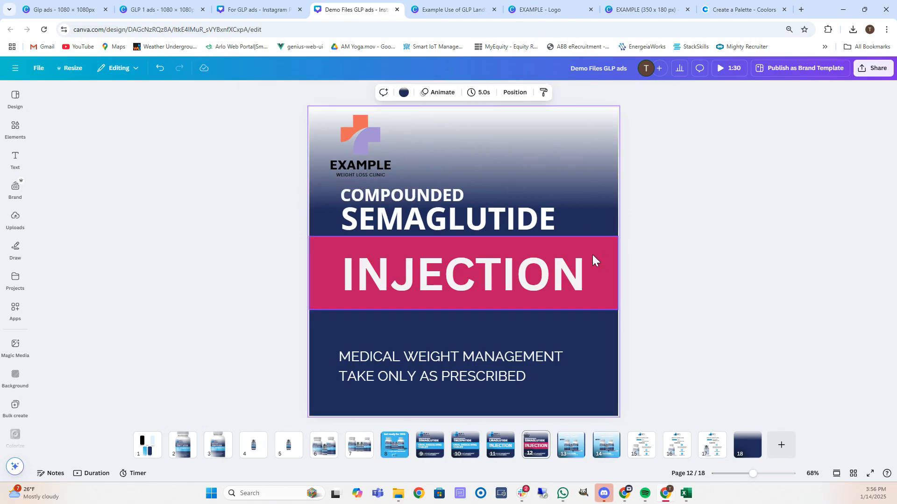
pyautogui.click(363, 142)
pyautogui.click(350, 92)
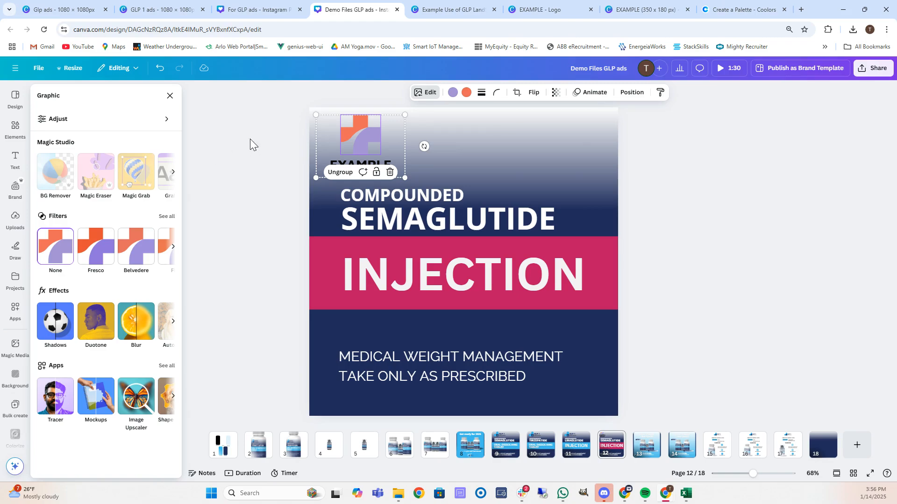
pyautogui.click(520, 145)
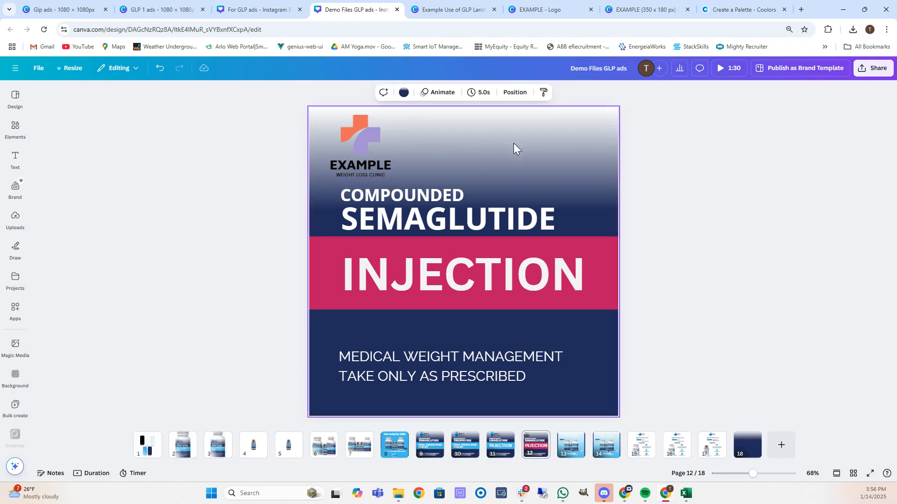
# Open the page background gradient settings and get the lavender hex A491D3 from Coolors.
pyautogui.click(404, 92)
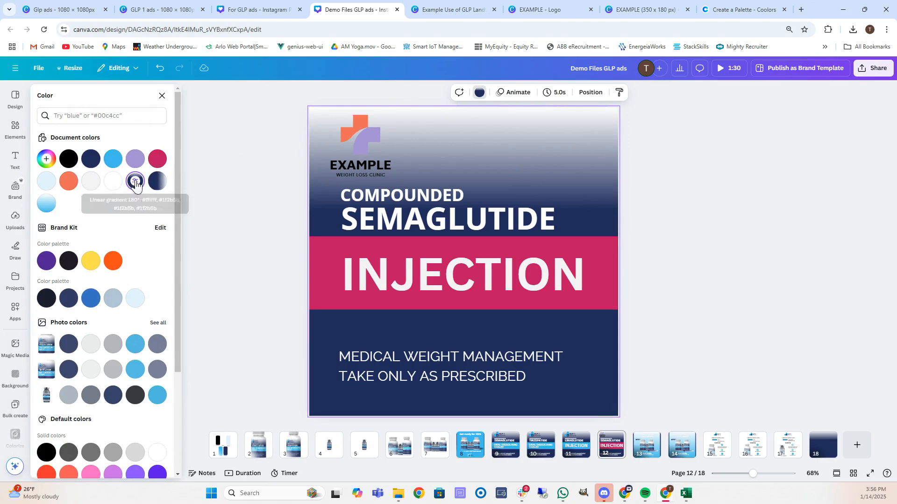
pyautogui.click(136, 182)
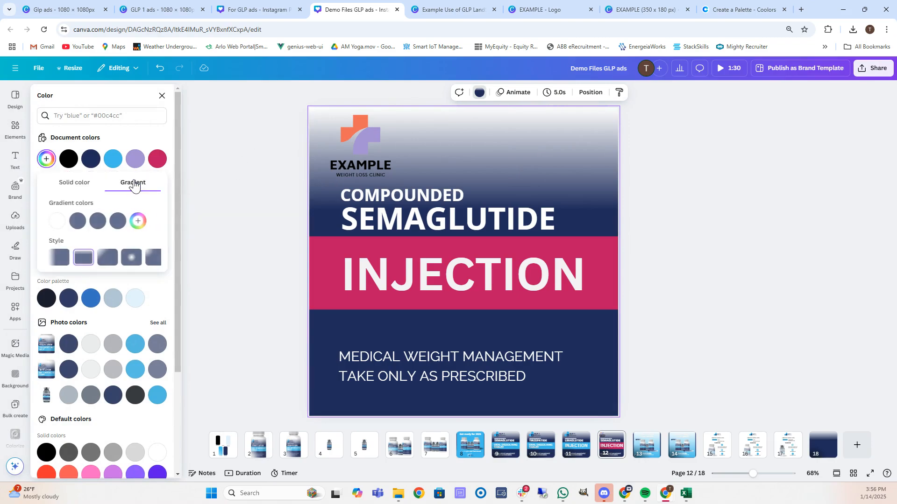
pyautogui.click(747, 9)
pyautogui.click(455, 423)
pyautogui.hotkey('ctrl', 'c')
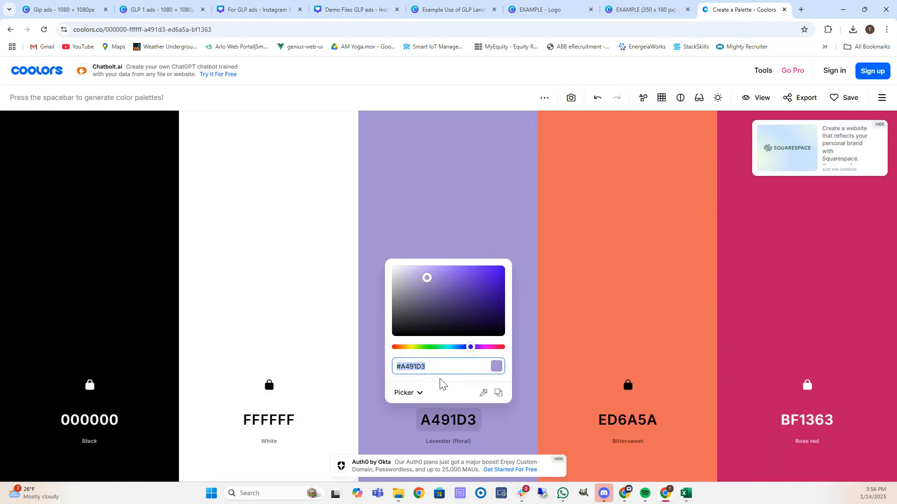
pyautogui.click(355, 10)
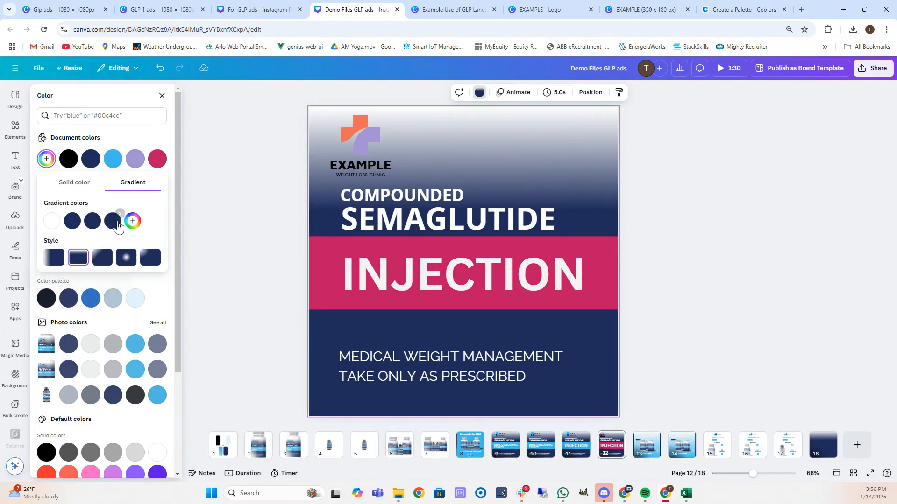
# Set the second, third and fourth gradient stops to #A491D3.
pyautogui.click(71, 223)
pyautogui.click(133, 316)
pyautogui.hotkey('ctrl', 'v')
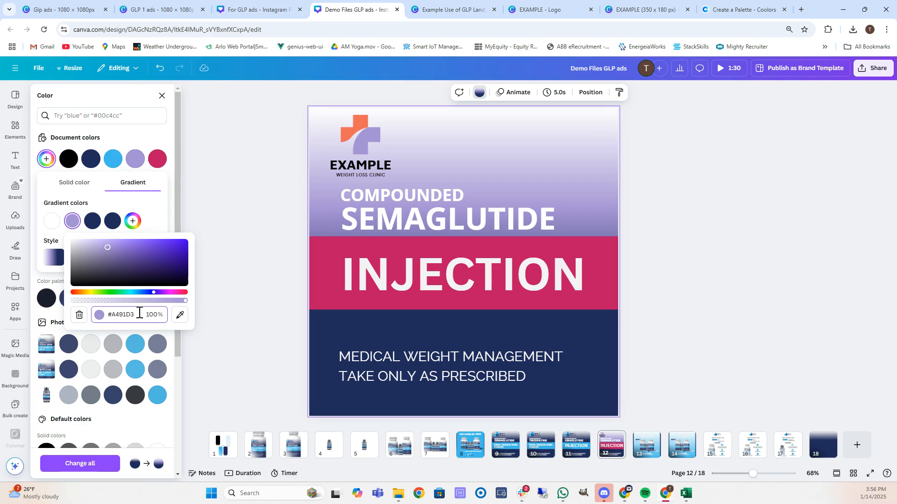
pyautogui.click(92, 222)
pyautogui.click(148, 317)
pyautogui.hotkey('ctrl', 'v')
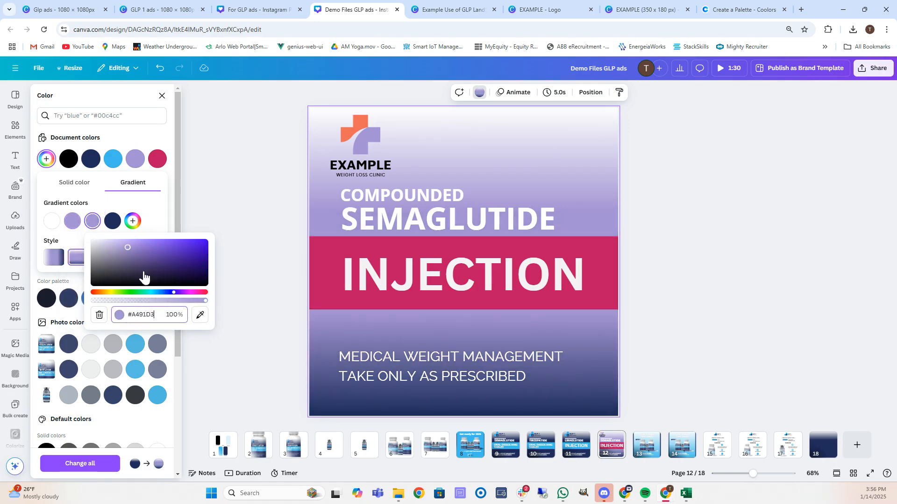
pyautogui.click(113, 221)
pyautogui.click(158, 315)
pyautogui.hotkey('ctrl', 'v')
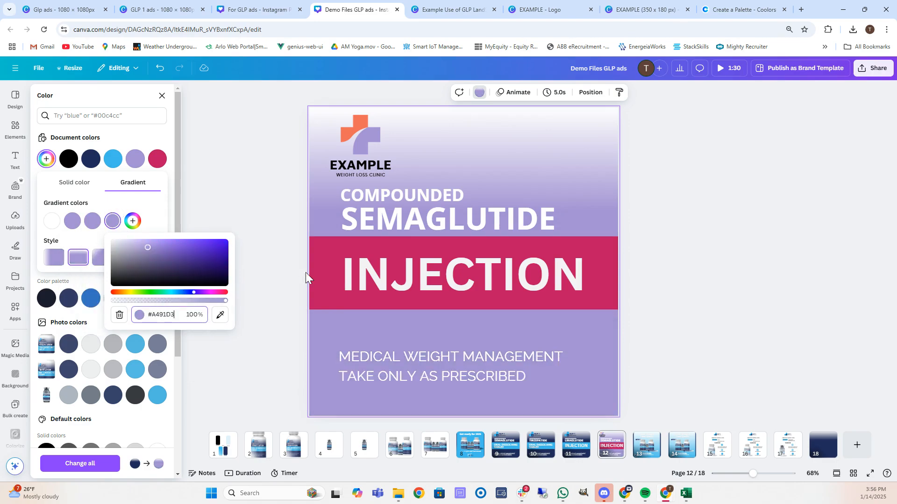
pyautogui.click(795, 223)
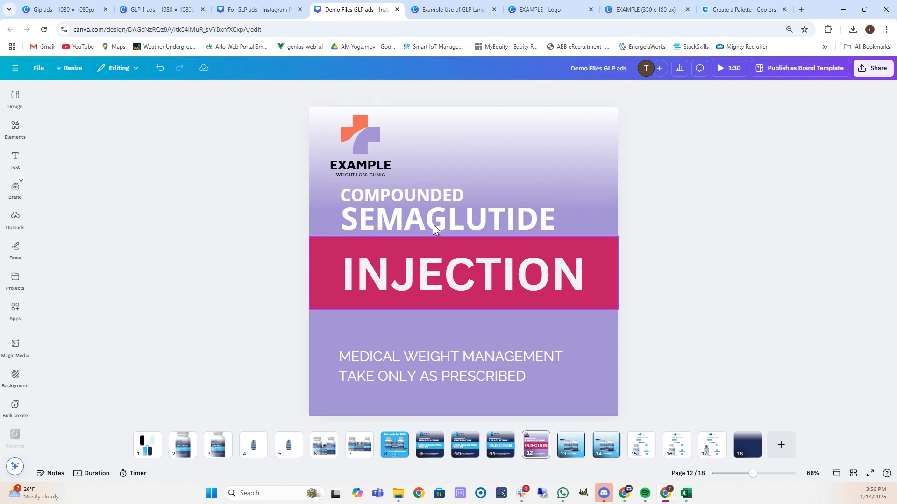
# Back in Digilign, edit the Product Selection page and select the first plan's semaglutide image.
pyautogui.click(843, 9)
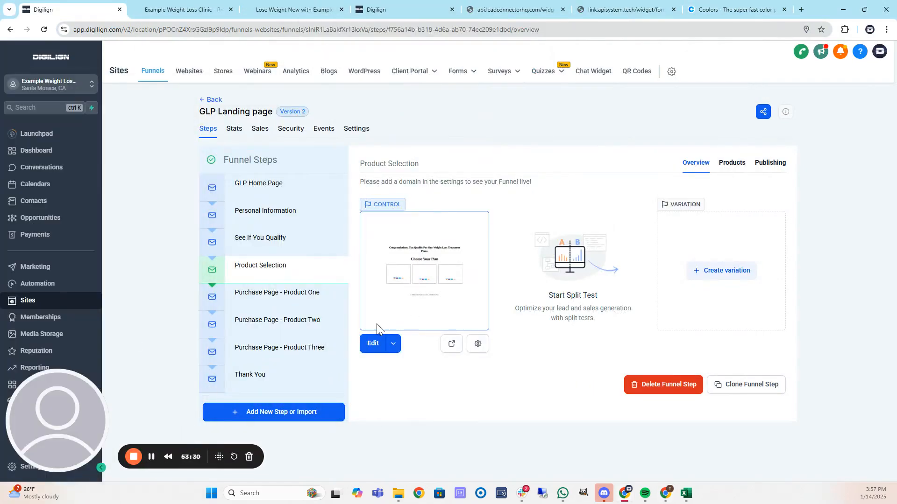
pyautogui.click(374, 345)
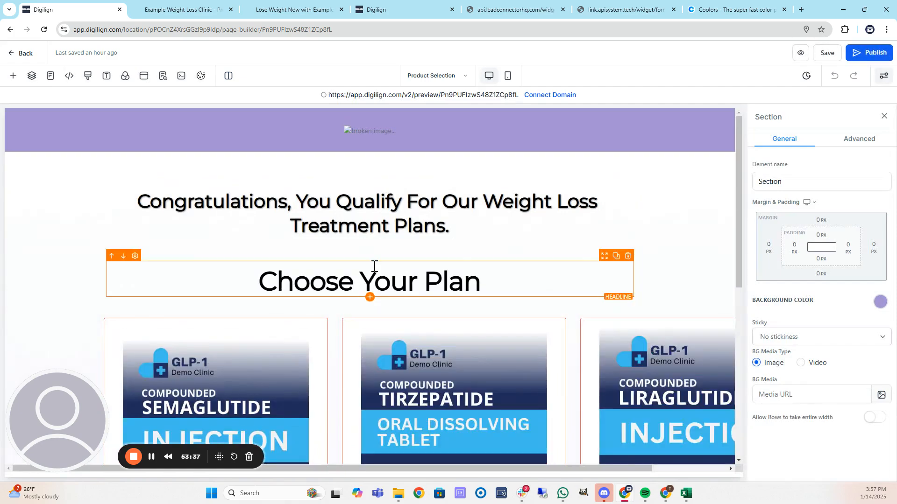
pyautogui.scroll(-3, 301, 276)
pyautogui.click(287, 256)
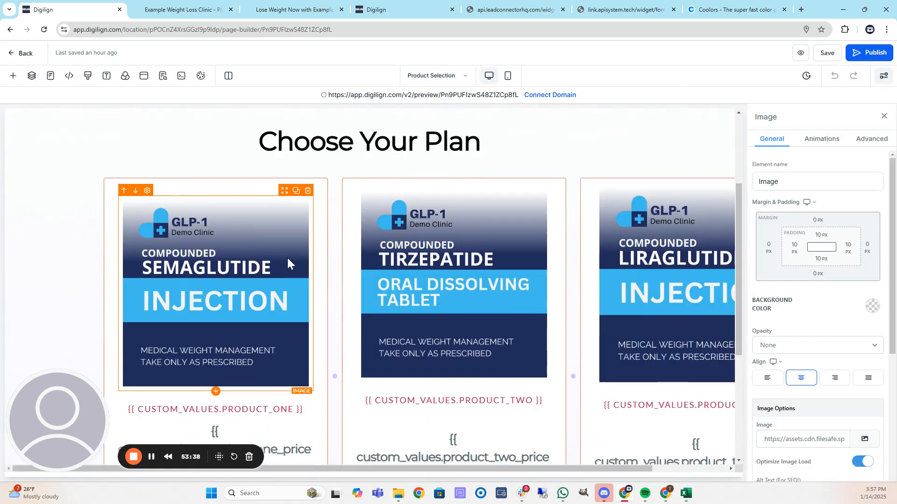
pyautogui.scroll(-2, 862, 348)
pyautogui.click(863, 346)
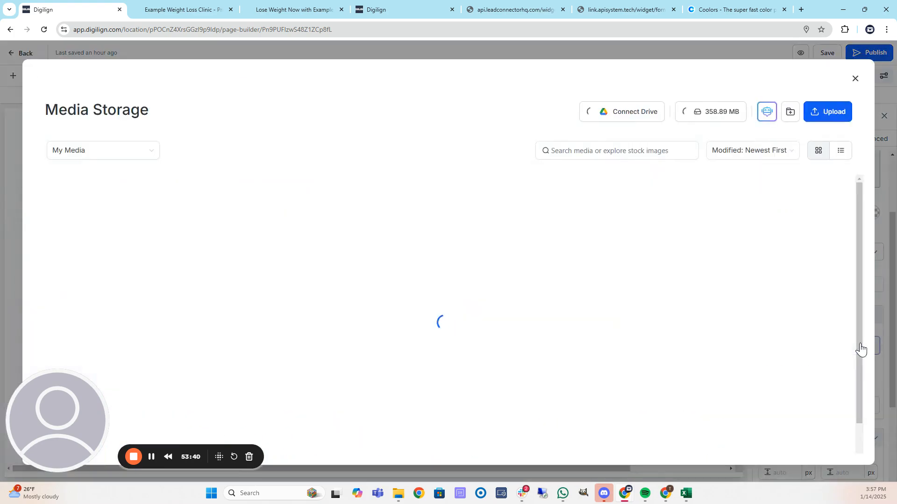
# Upload Semaglutide Product.png from Images > Web Square and apply it to the first plan card.
pyautogui.click(823, 111)
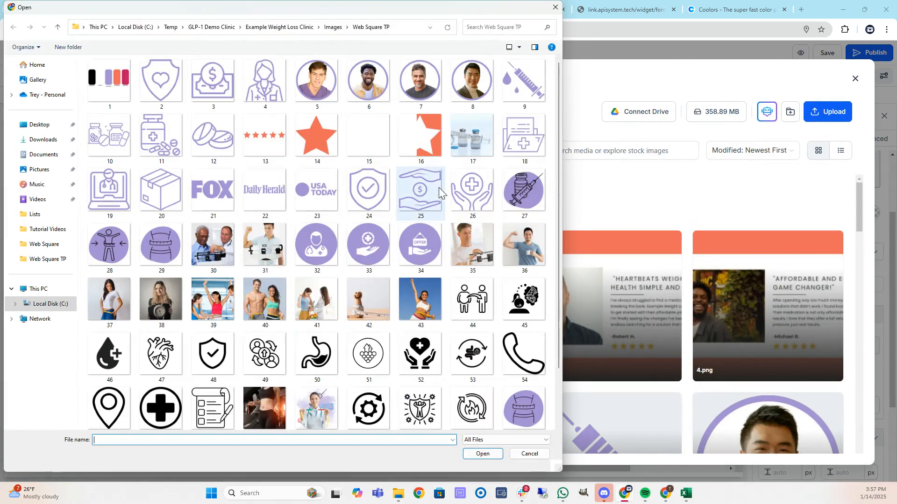
pyautogui.scroll(-1, 438, 187)
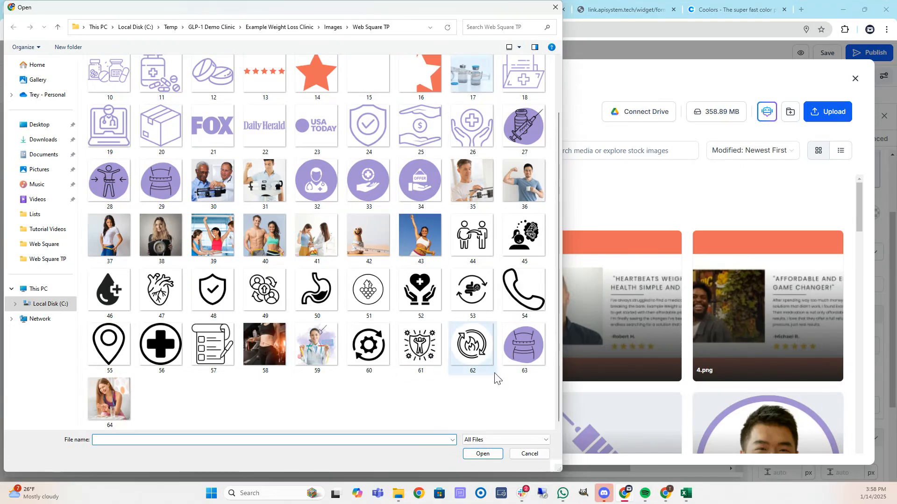
pyautogui.click(528, 455)
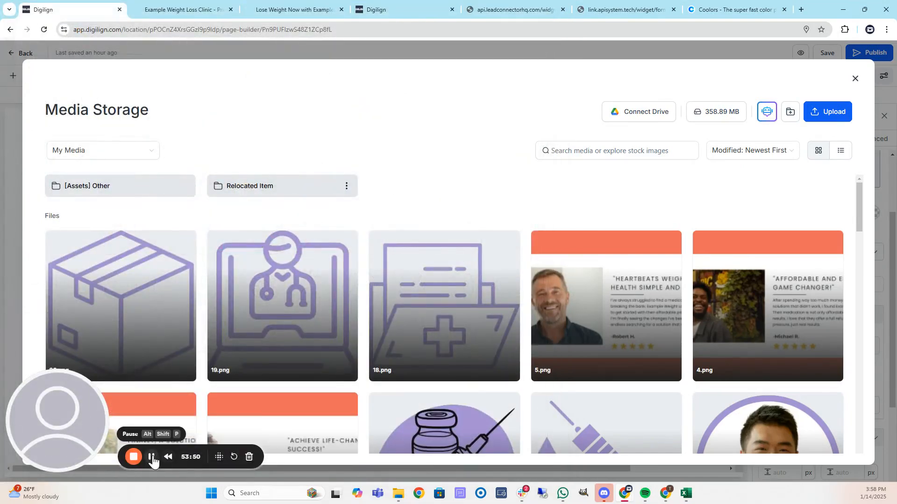
pyautogui.click(829, 110)
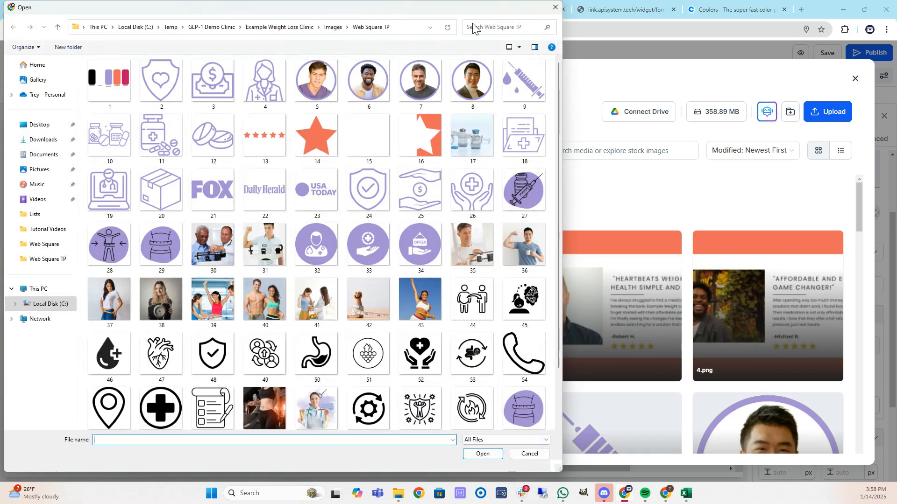
pyautogui.click(333, 27)
pyautogui.doubleClick(148, 89)
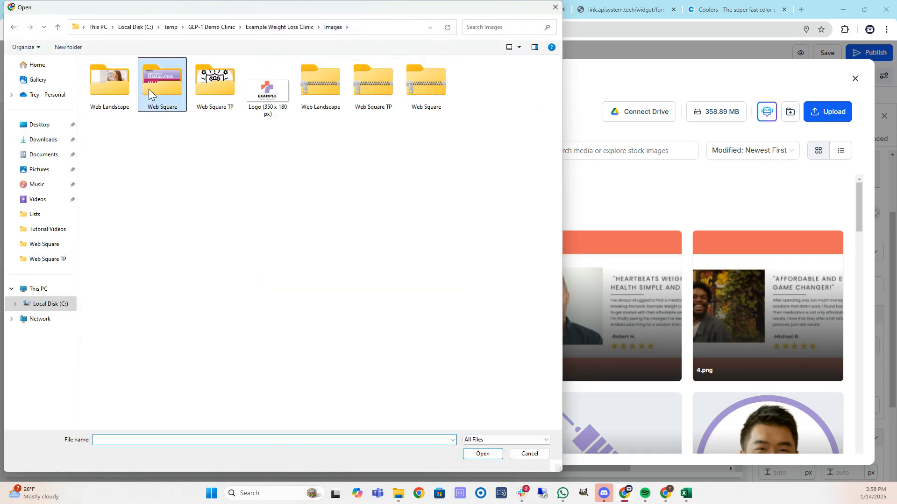
pyautogui.scroll(-2, 259, 316)
pyautogui.doubleClick(160, 394)
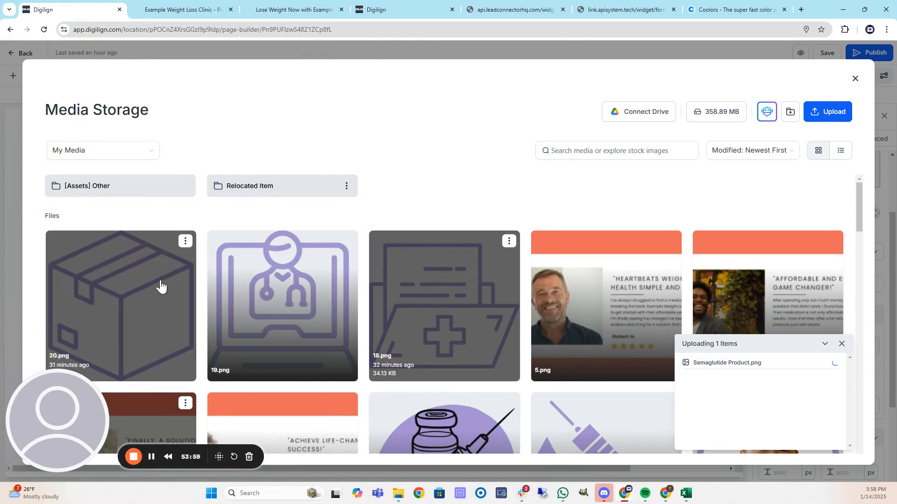
pyautogui.click(113, 283)
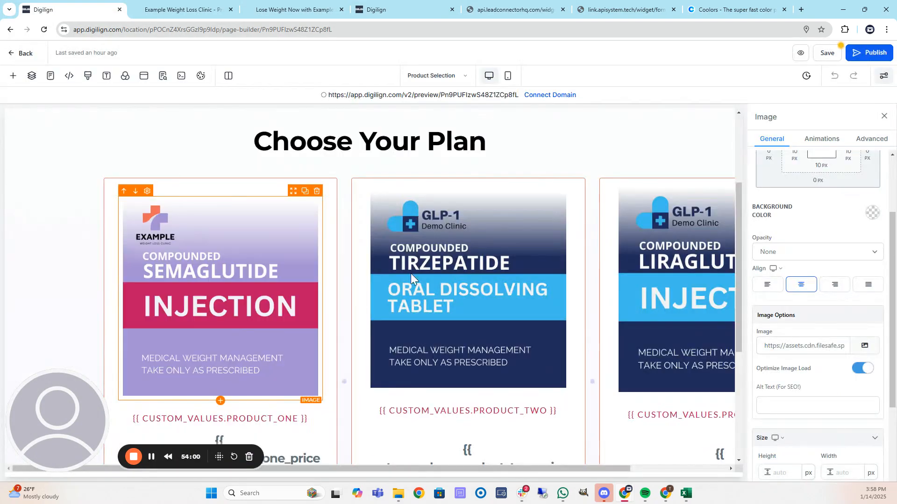
# Apply the Semaglutide image to the second and third plan cards and save the page.
pyautogui.click(864, 347)
pyautogui.click(150, 288)
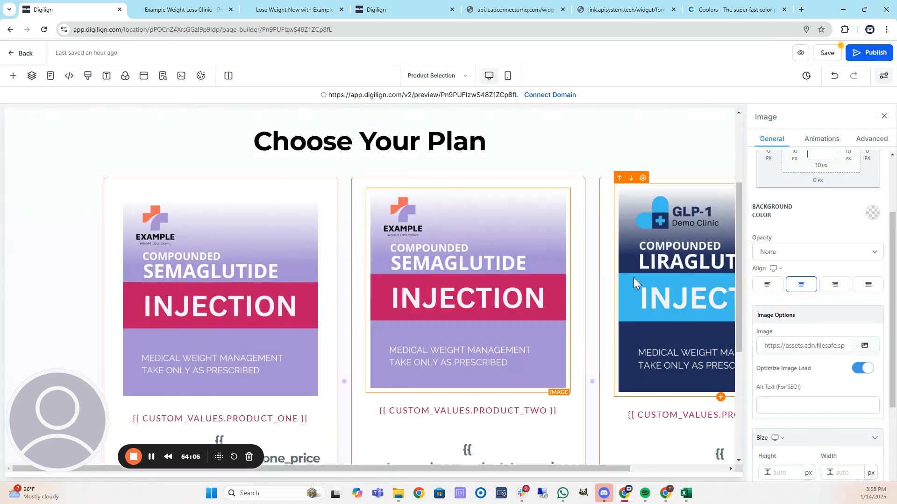
pyautogui.click(870, 347)
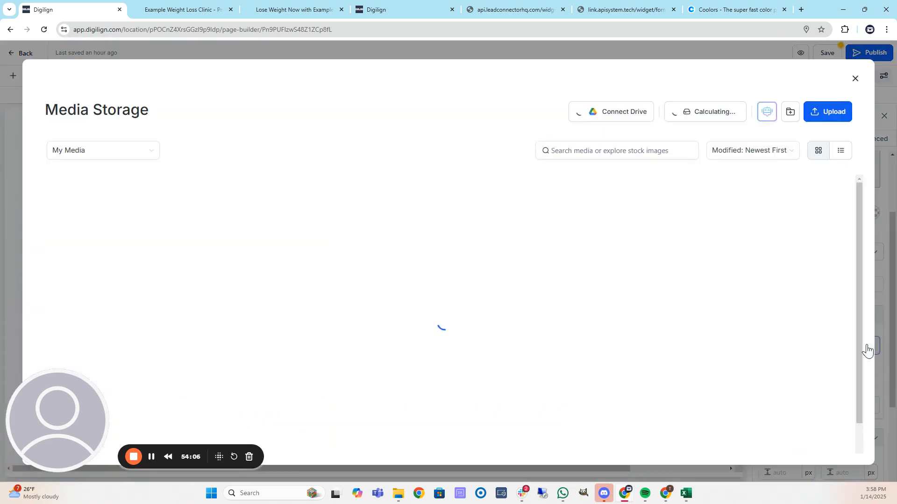
pyautogui.click(140, 285)
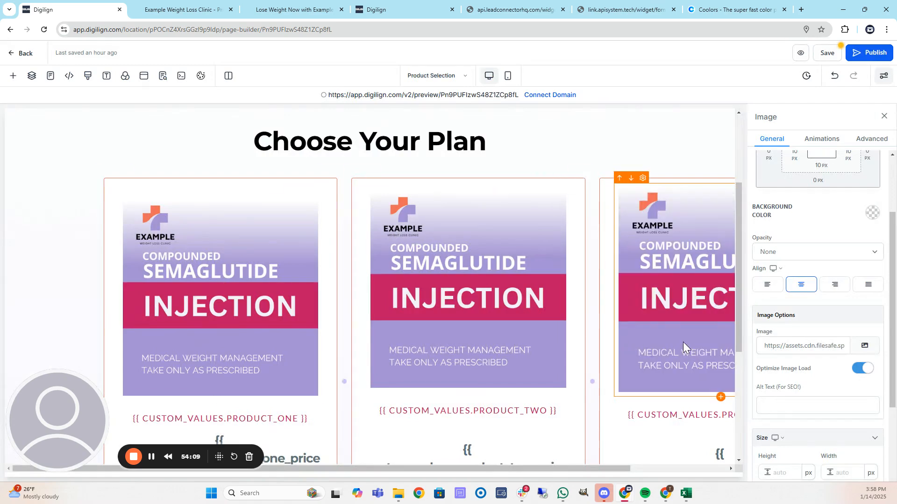
pyautogui.click(828, 54)
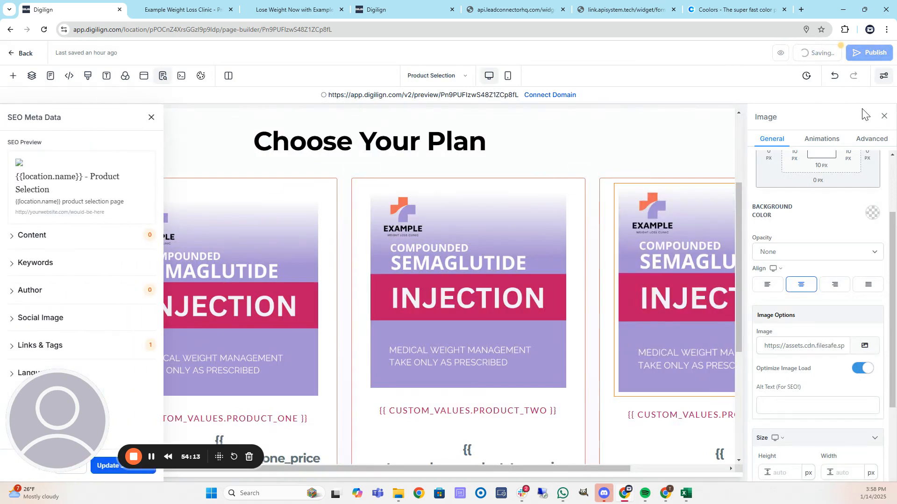
# Cancel the Publish dialog without choosing a domain and switch to the plan page preview.
pyautogui.click(884, 118)
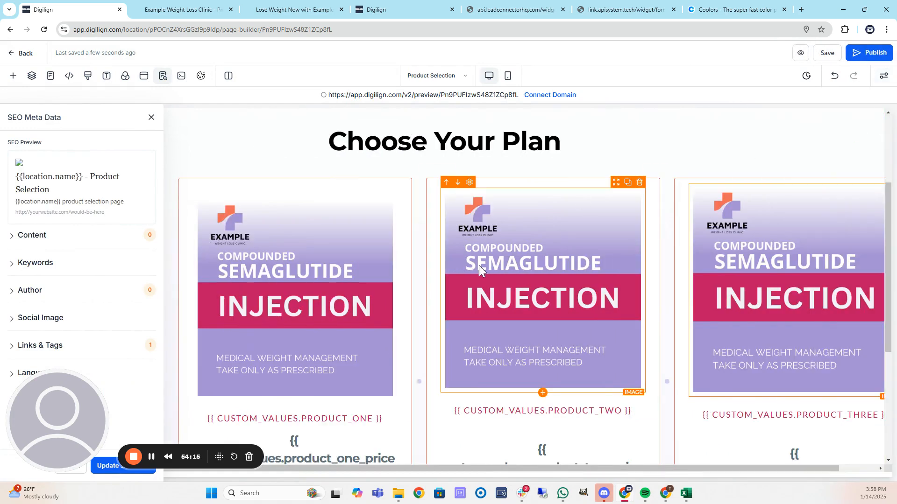
pyautogui.scroll(-5, 464, 295)
pyautogui.scroll(5, 464, 295)
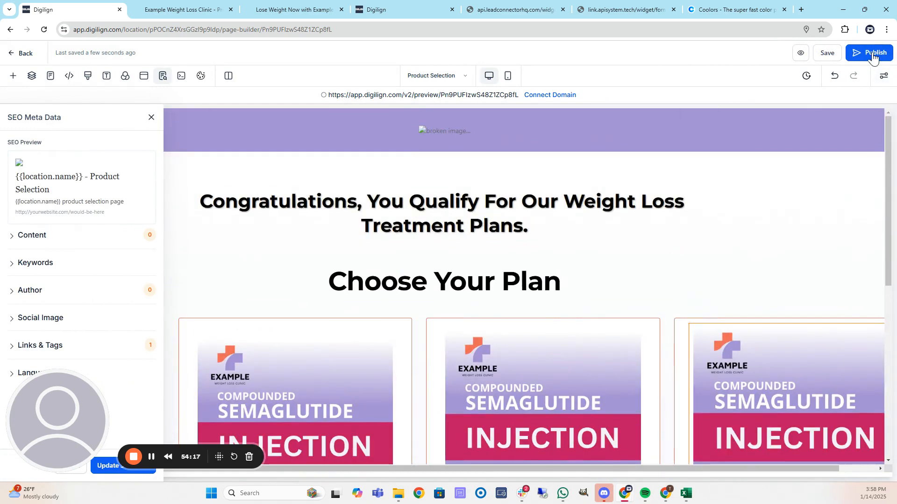
pyautogui.click(870, 54)
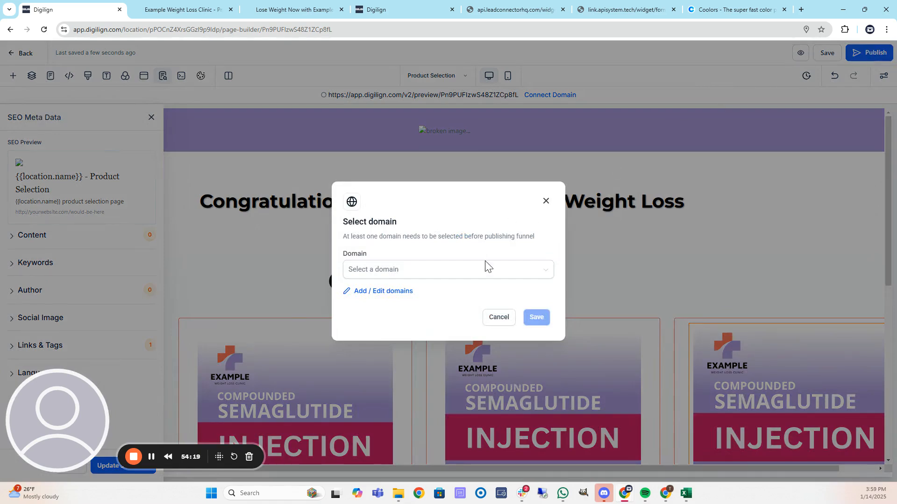
pyautogui.click(498, 318)
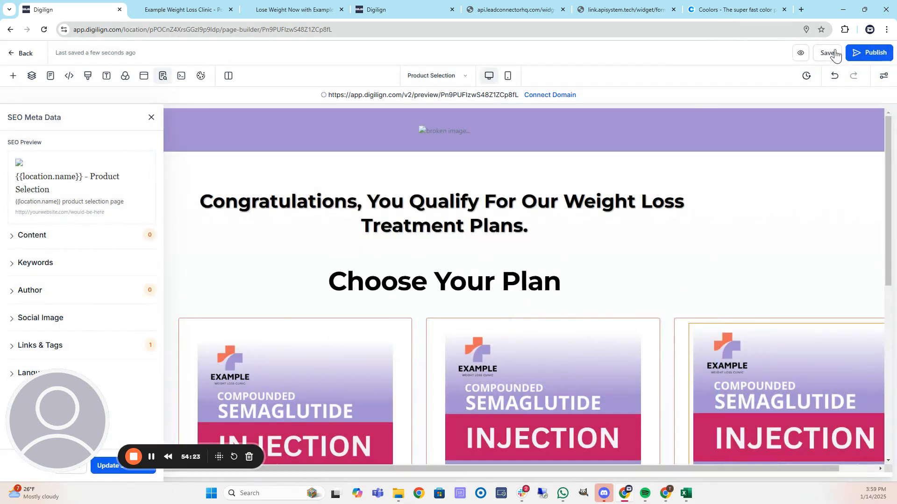
pyautogui.click(187, 5)
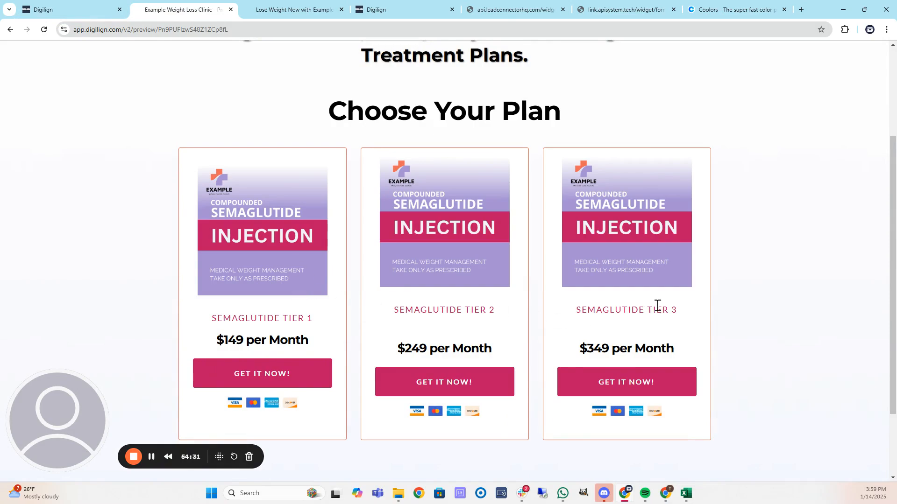
# Remove the top padding from the middle plan card's image.
pyautogui.click(62, 10)
pyautogui.click(359, 388)
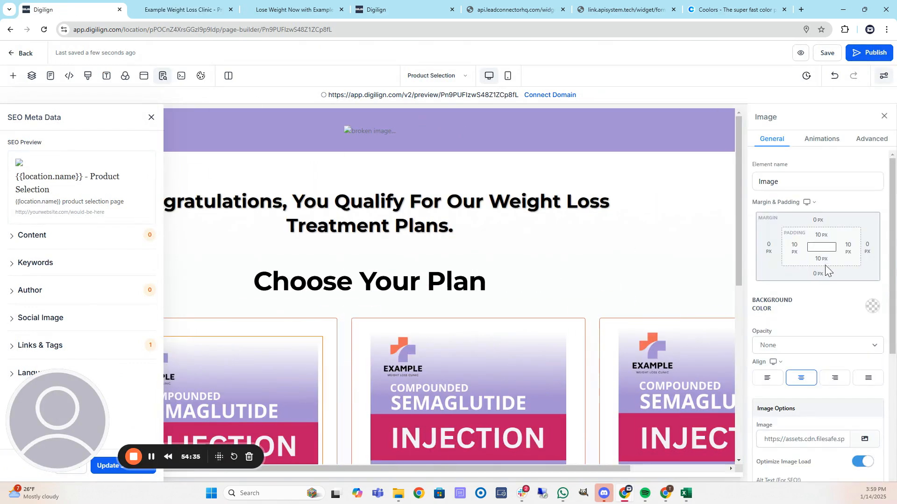
pyautogui.click(823, 236)
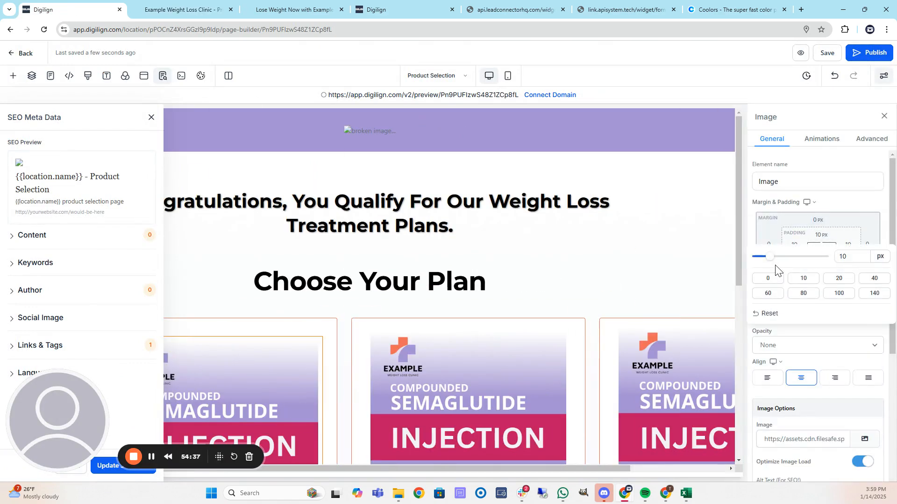
pyautogui.click(769, 279)
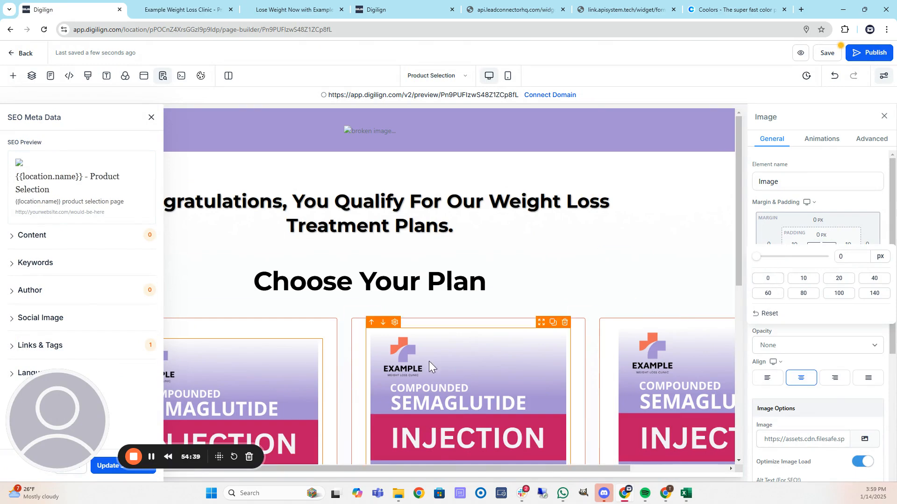
# Look over the page's SEO content title and description settings.
pyautogui.click(256, 336)
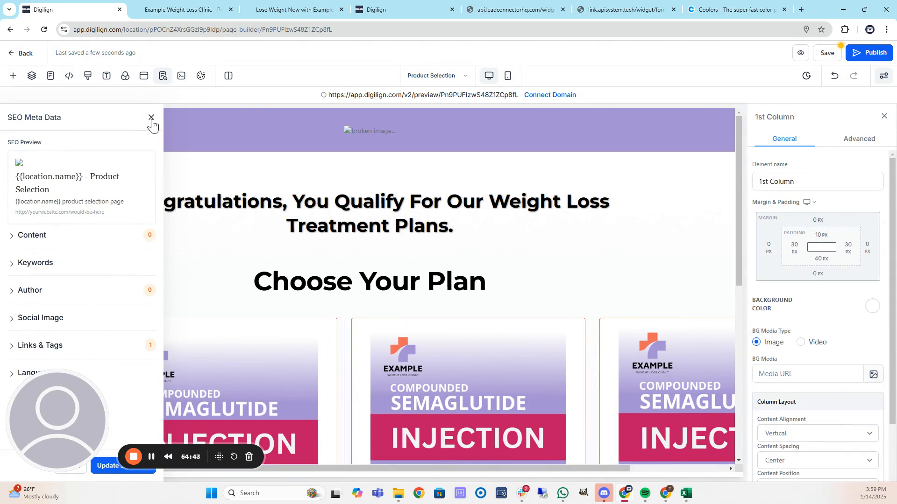
pyautogui.click(32, 236)
pyautogui.scroll(-2, 70, 299)
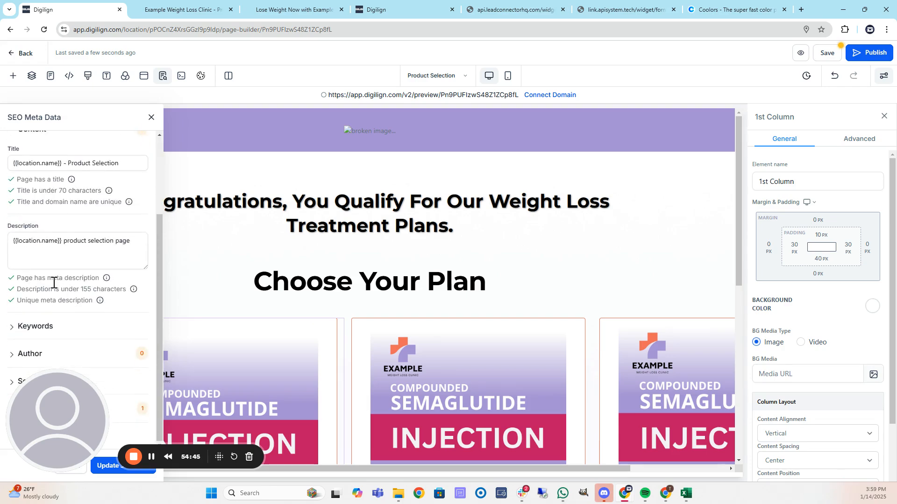
pyautogui.click(150, 117)
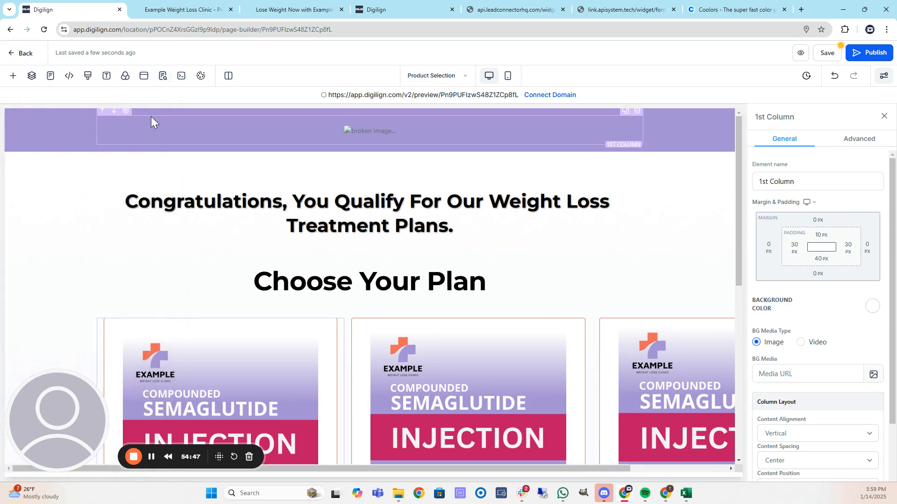
pyautogui.scroll(-4, 330, 298)
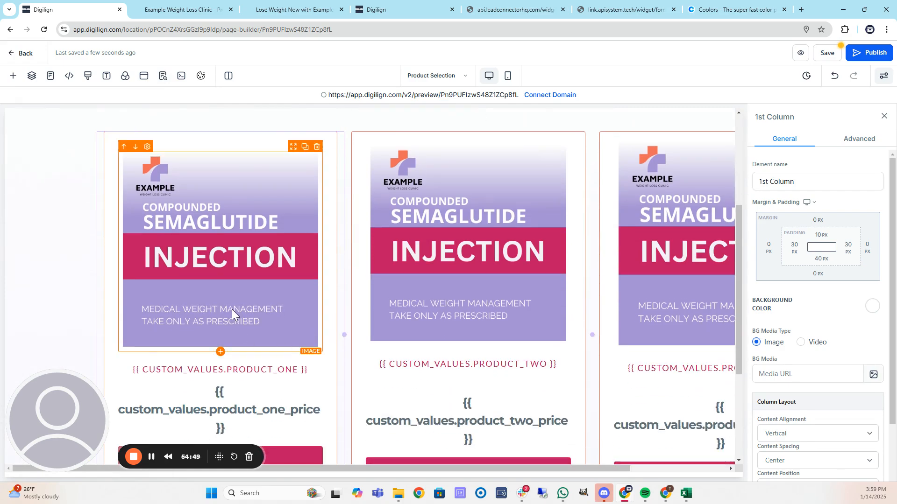
# Set the first column's top padding to 0.
pyautogui.click(231, 309)
pyautogui.scroll(-1, 250, 292)
pyautogui.scroll(3, 251, 292)
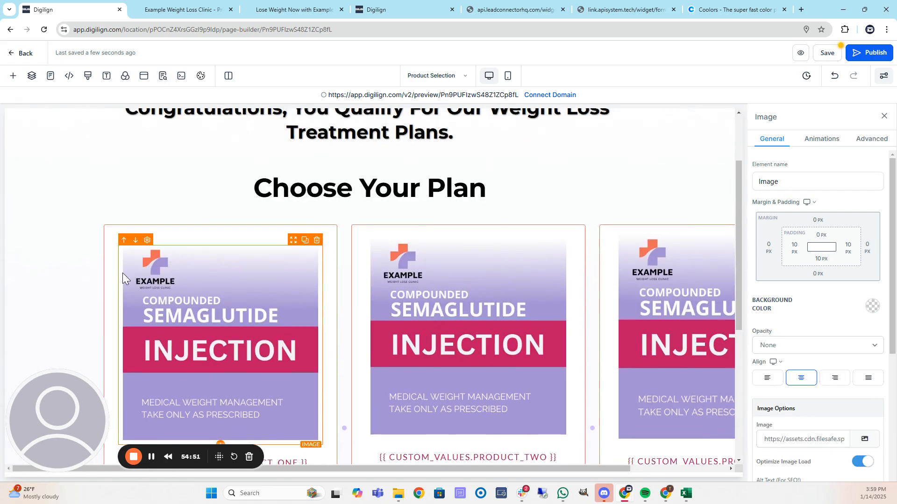
pyautogui.click(196, 247)
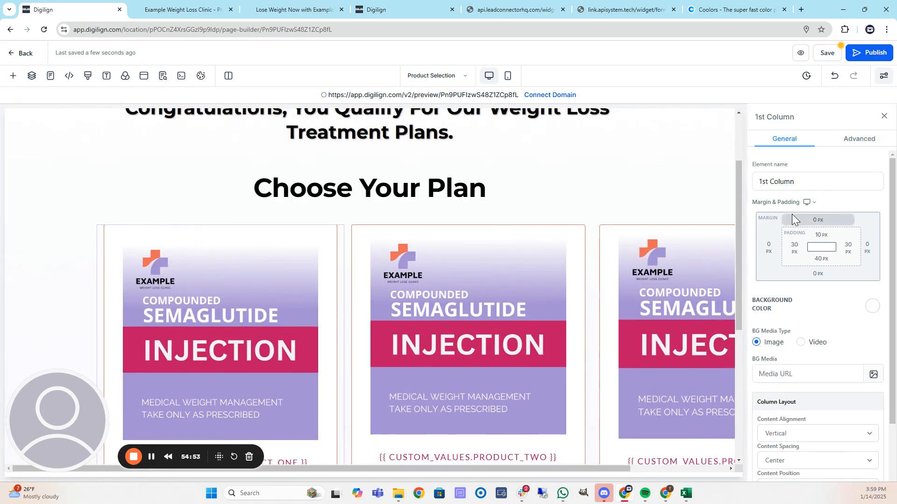
pyautogui.click(820, 236)
pyautogui.click(769, 279)
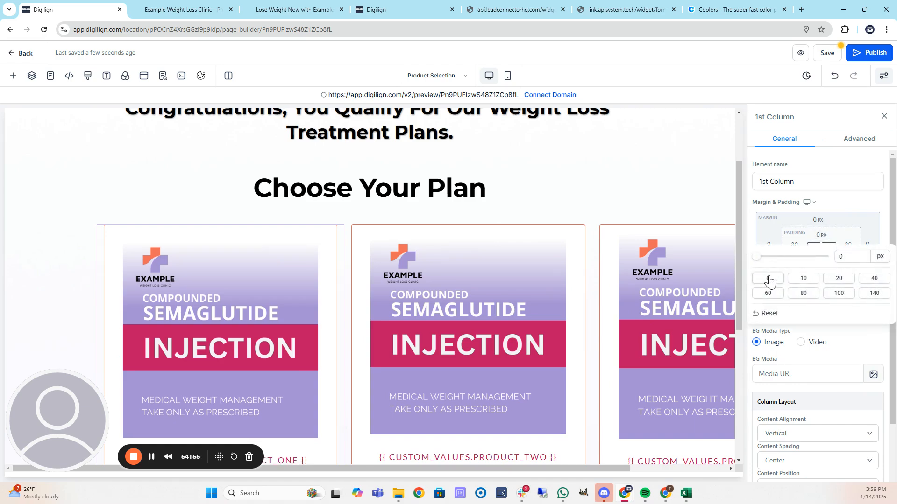
# Try 20, 10 and 0 px bottom padding on the first column, then restore 40 px.
pyautogui.click(278, 267)
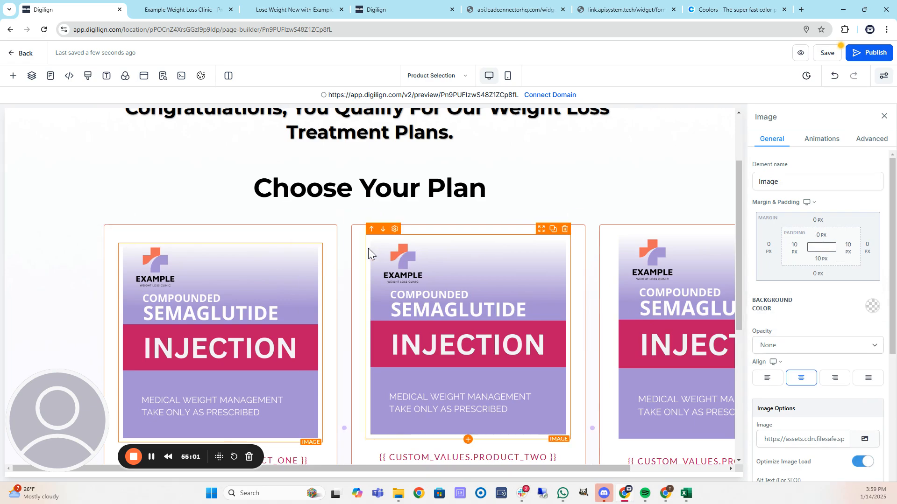
pyautogui.click(263, 237)
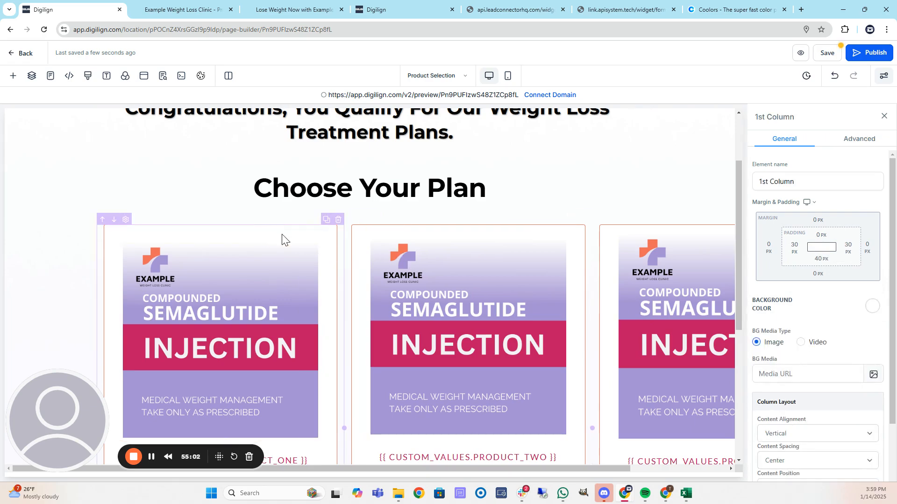
pyautogui.click(819, 259)
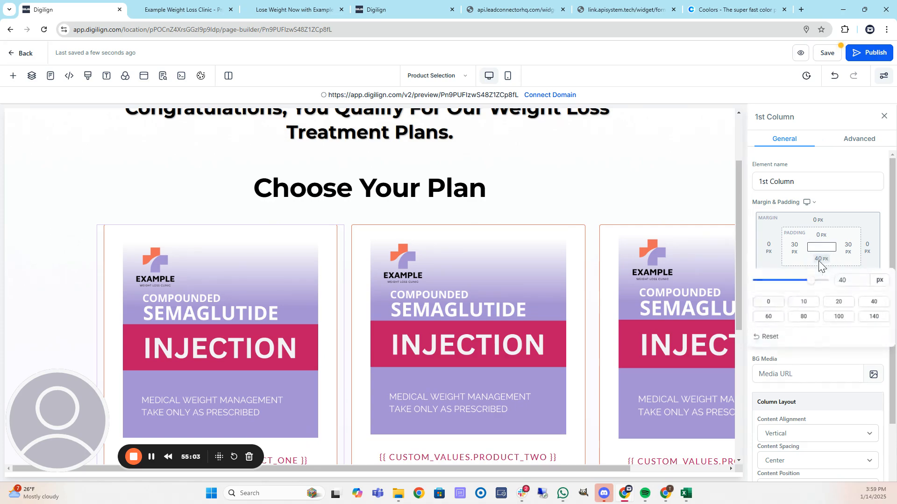
pyautogui.click(838, 302)
pyautogui.click(804, 302)
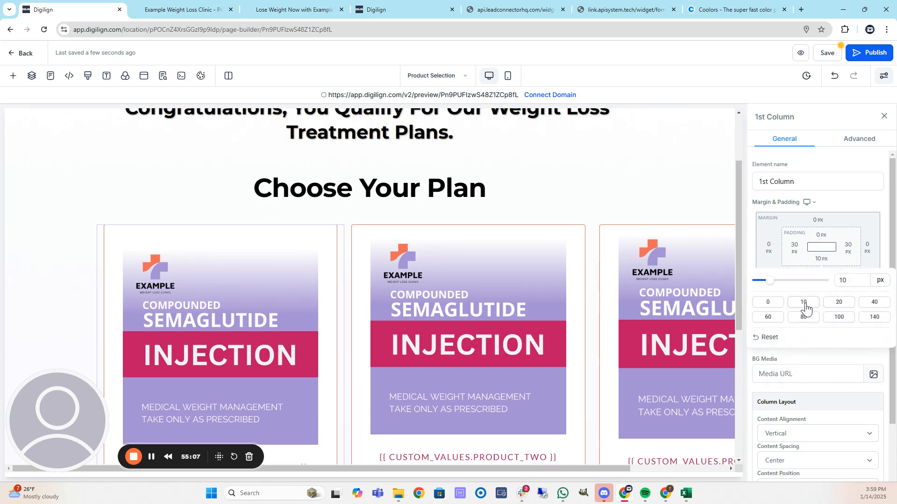
pyautogui.click(777, 305)
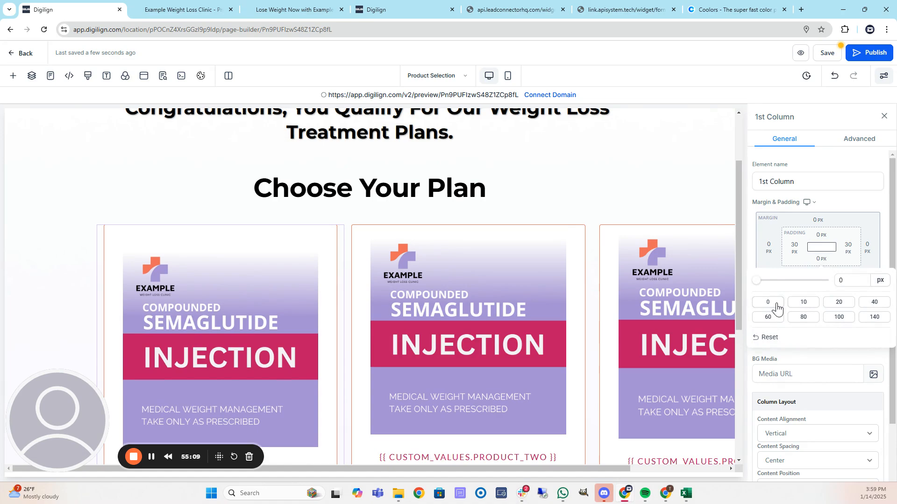
pyautogui.click(874, 302)
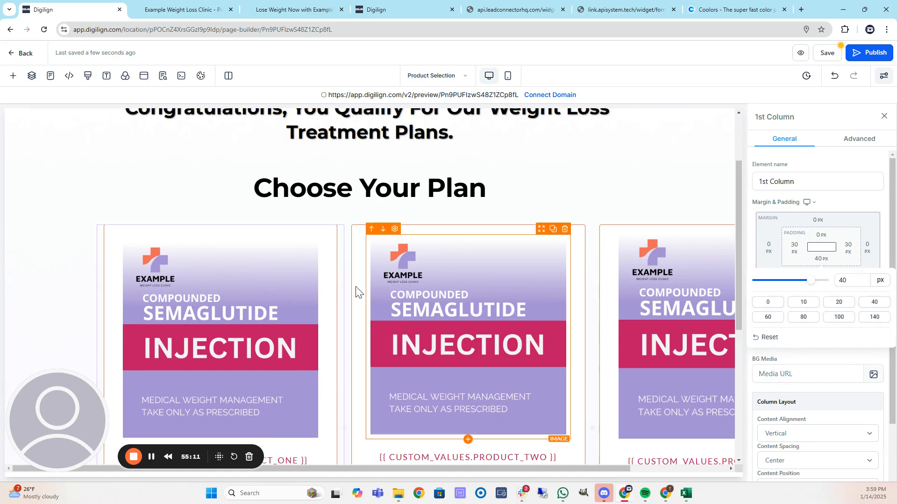
pyautogui.scroll(-2, 439, 295)
pyautogui.scroll(-4, 438, 294)
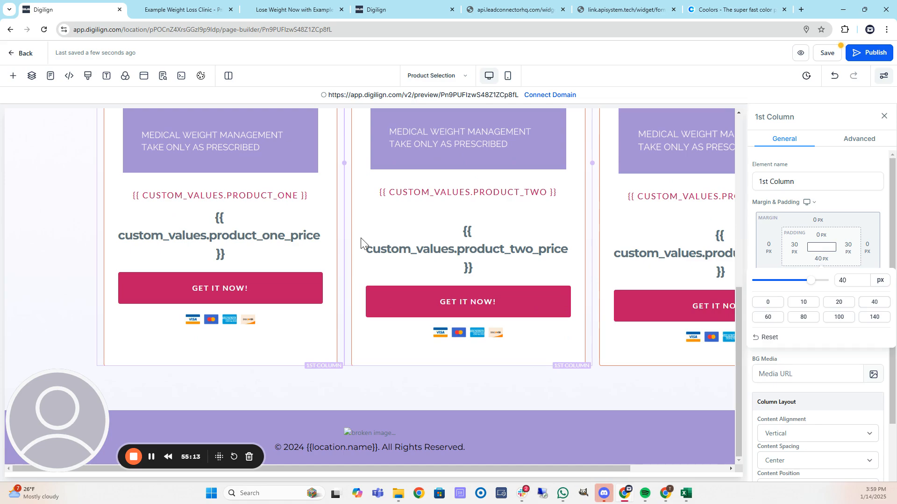
pyautogui.click(150, 457)
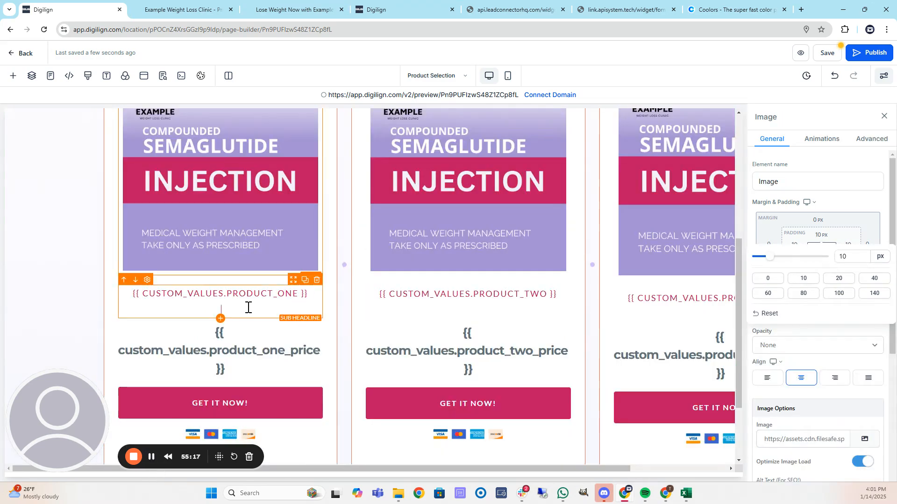
# Save the Product Selection page and open its live preview.
pyautogui.click(248, 308)
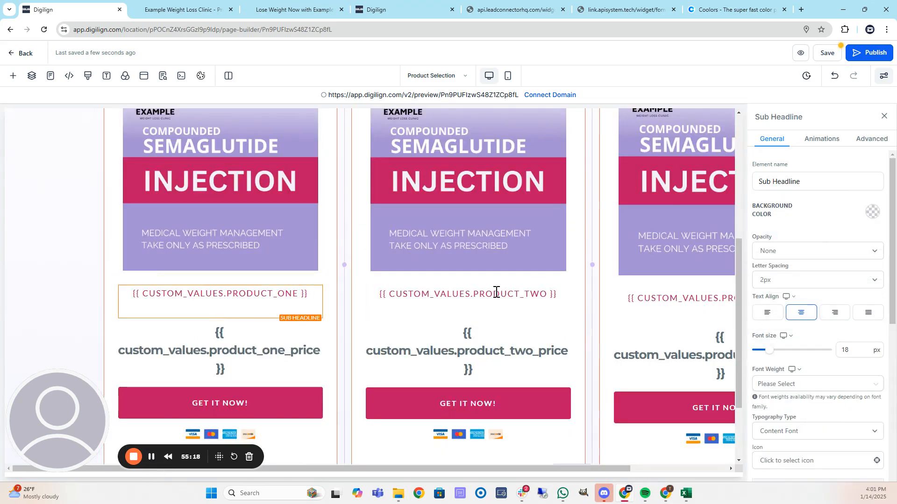
pyautogui.click(830, 53)
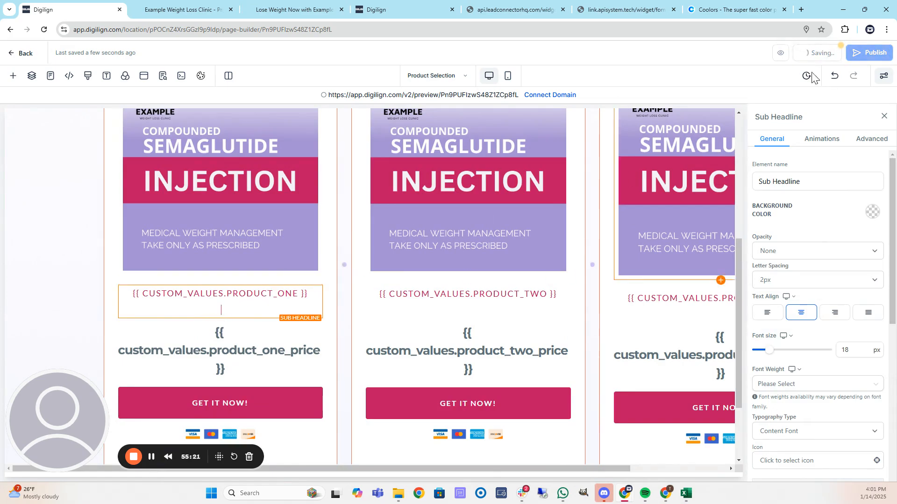
pyautogui.click(800, 54)
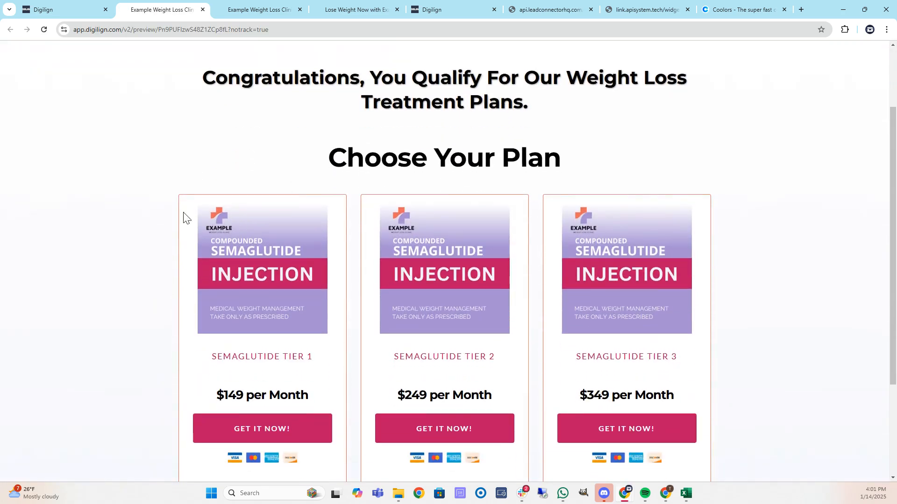
# Scroll the preview's plan tiers and follow Tier 1's GET IT NOW! button to checkout.
pyautogui.scroll(-3, 219, 186)
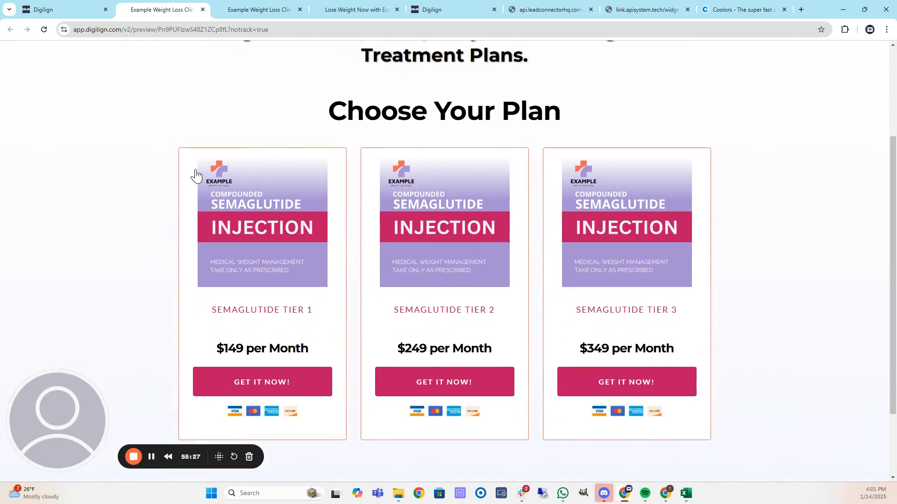
pyautogui.scroll(-2, 195, 171)
pyautogui.scroll(5, 175, 186)
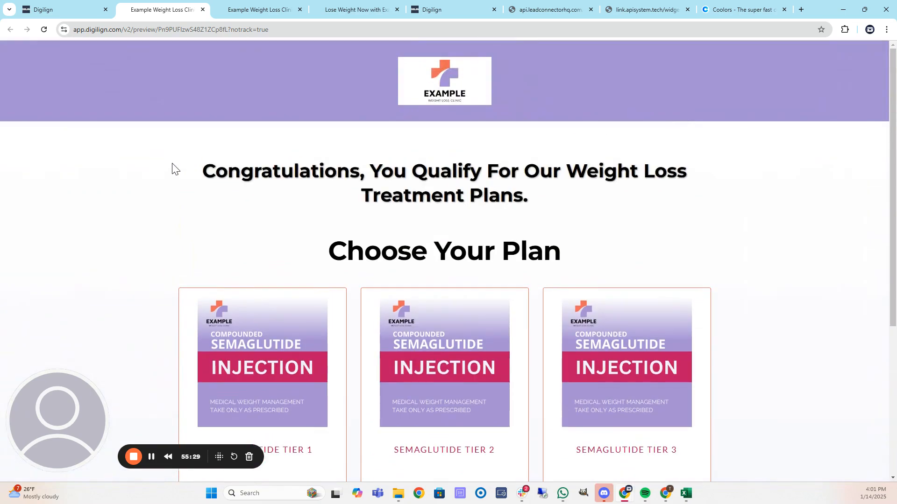
pyautogui.scroll(-5, 299, 189)
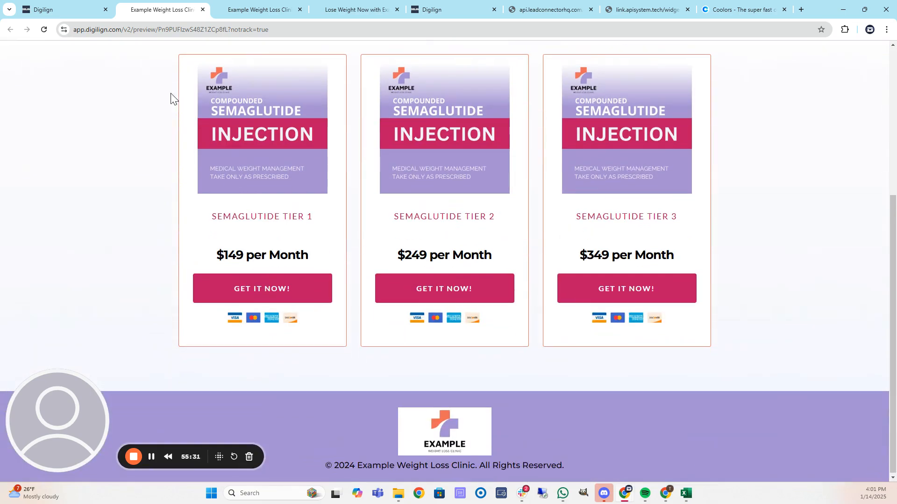
pyautogui.click(296, 292)
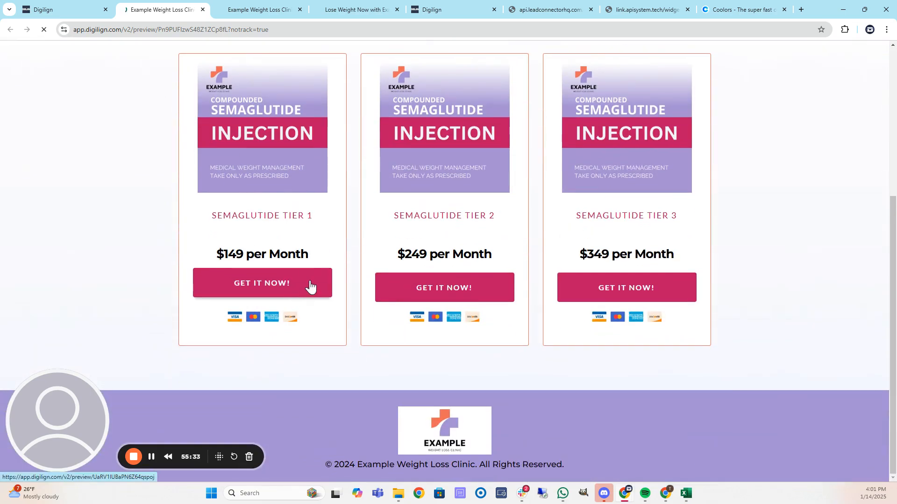
# Scroll through the Tier 1 checkout form, which lists no products, and return to the builder.
pyautogui.scroll(-5, 198, 161)
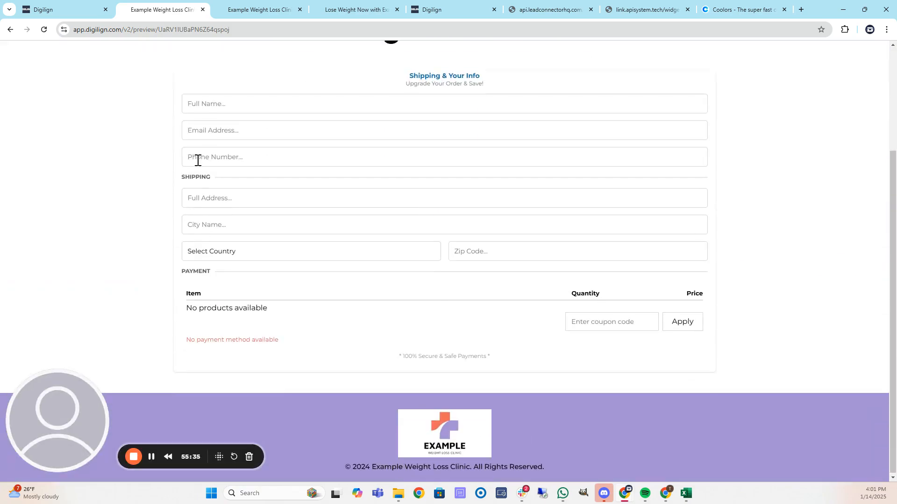
pyautogui.scroll(3, 294, 160)
pyautogui.scroll(-3, 440, 151)
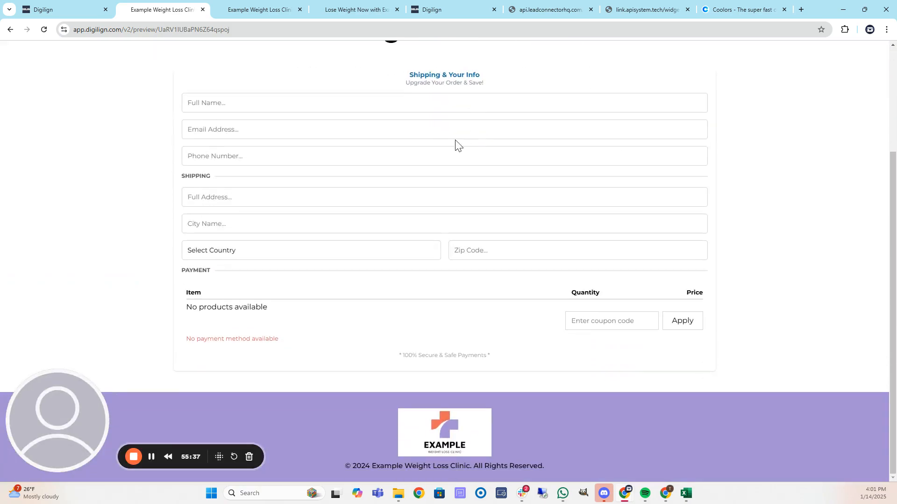
pyautogui.scroll(3, 517, 242)
pyautogui.scroll(-2, 413, 170)
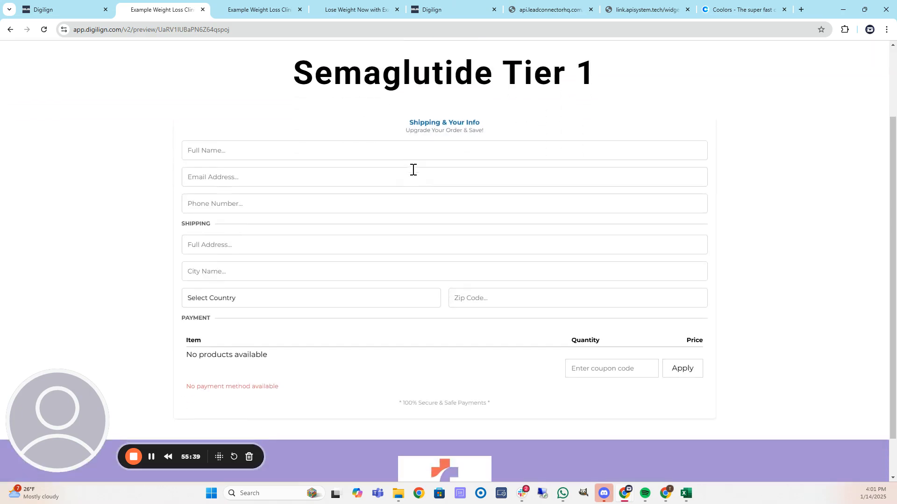
pyautogui.scroll(-1, 554, 131)
pyautogui.scroll(3, 594, 203)
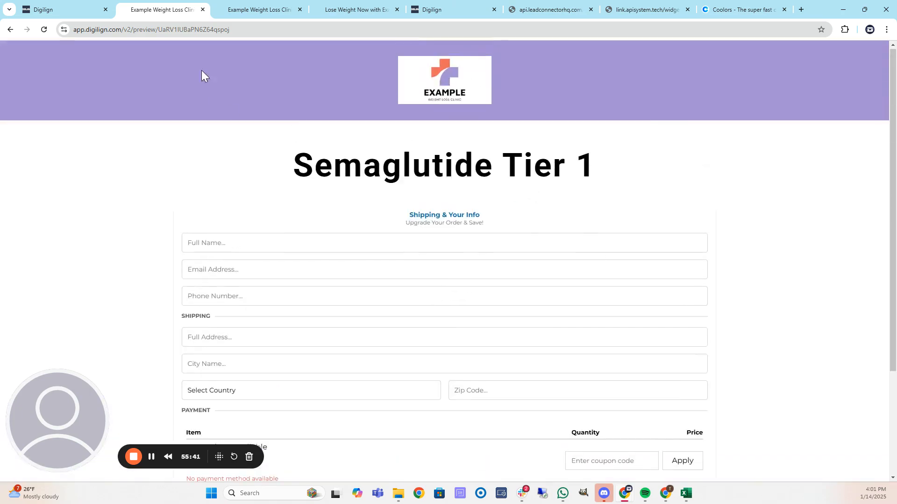
pyautogui.click(74, 6)
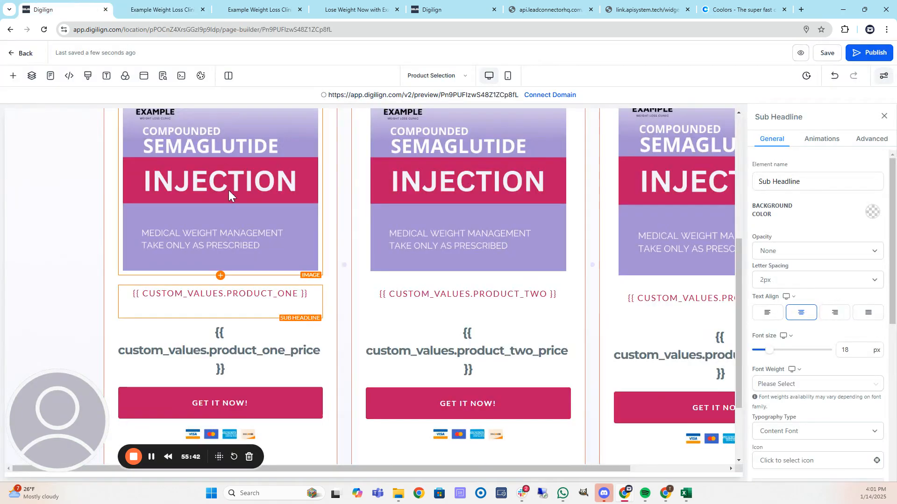
# From the funnel steps overview, preview the Thank You page and come back.
pyautogui.click(26, 53)
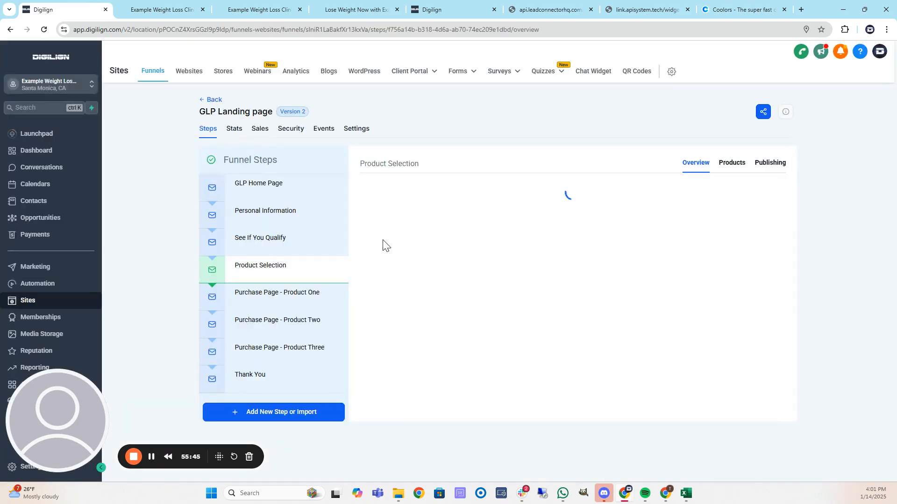
pyautogui.click(273, 373)
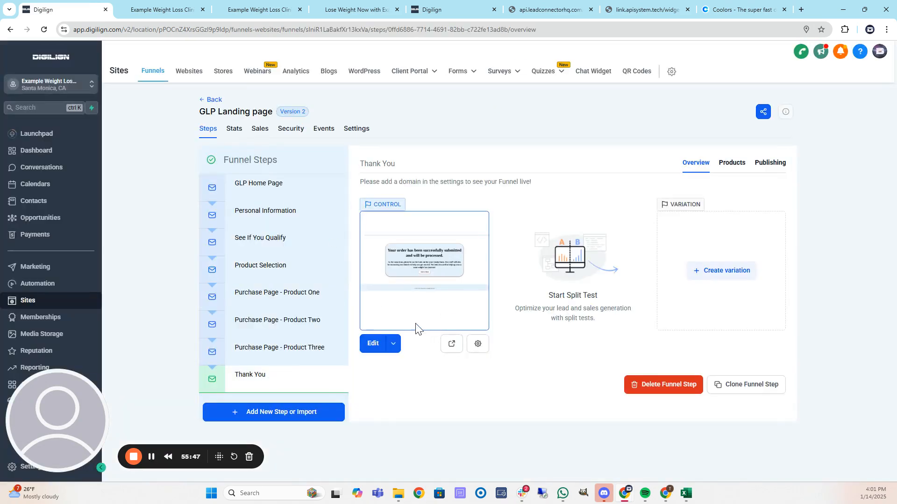
pyautogui.click(449, 345)
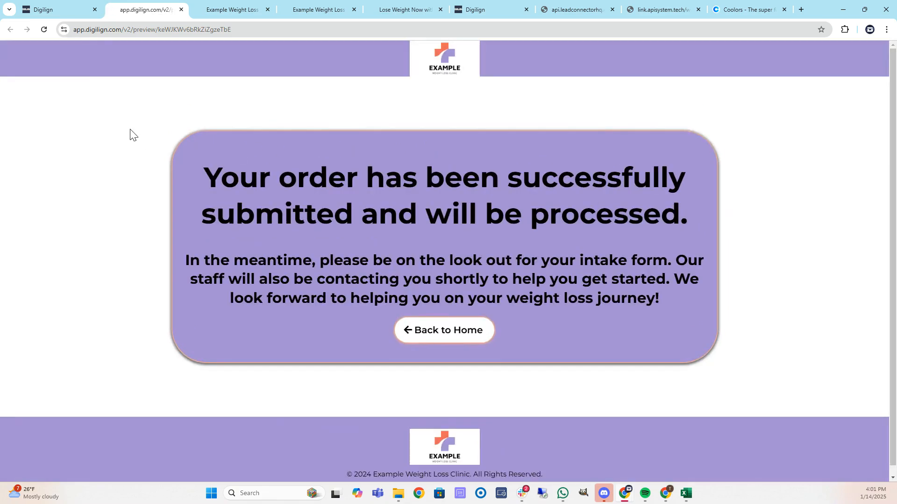
pyautogui.scroll(-1, 365, 217)
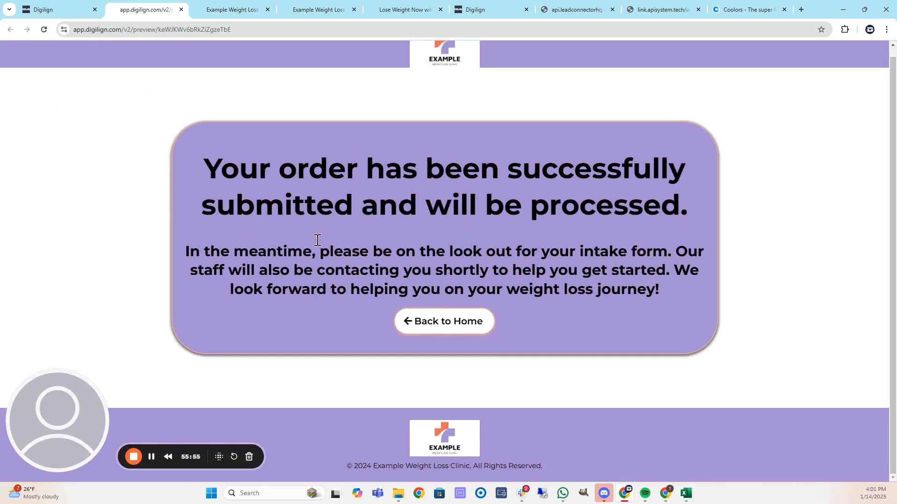
pyautogui.click(68, 8)
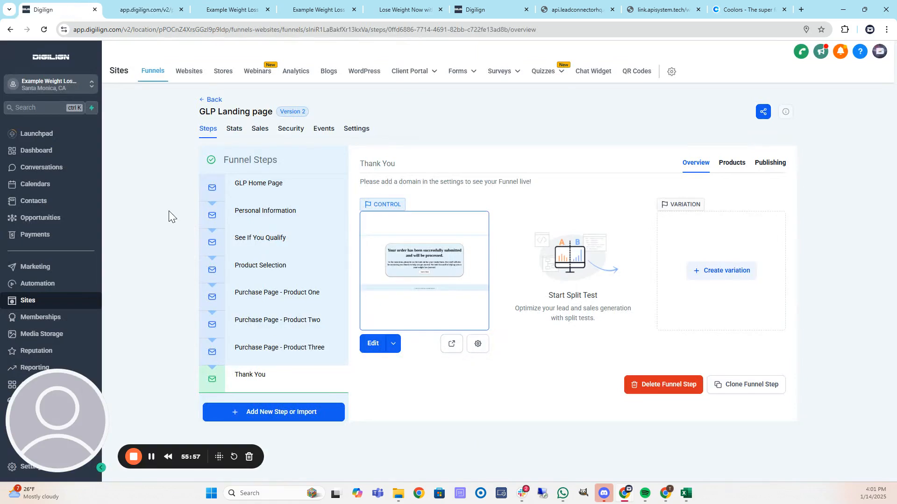
# Open the GLP-1 Demo Clinic website's pages and preview its Home Page.
pyautogui.click(189, 74)
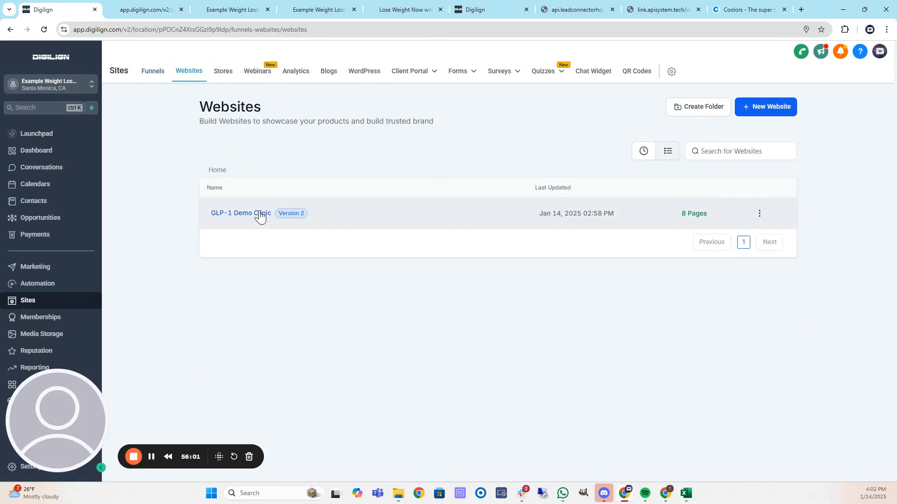
pyautogui.click(259, 214)
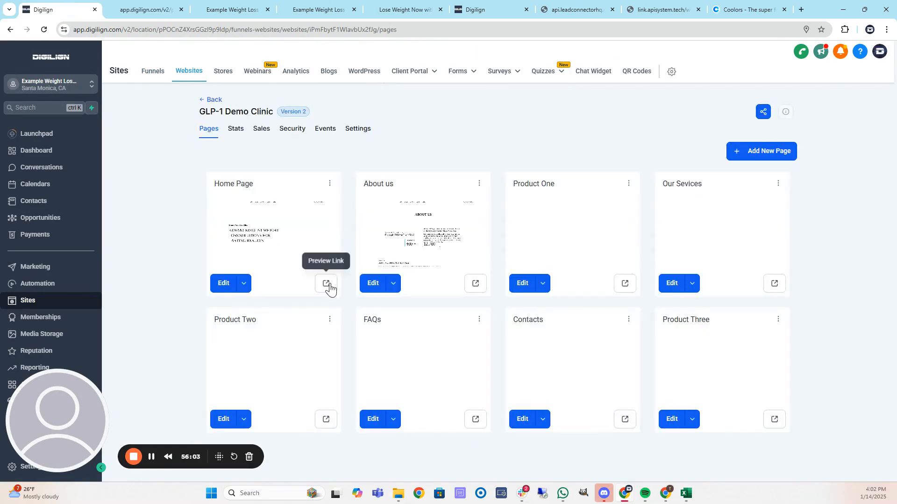
pyautogui.click(327, 284)
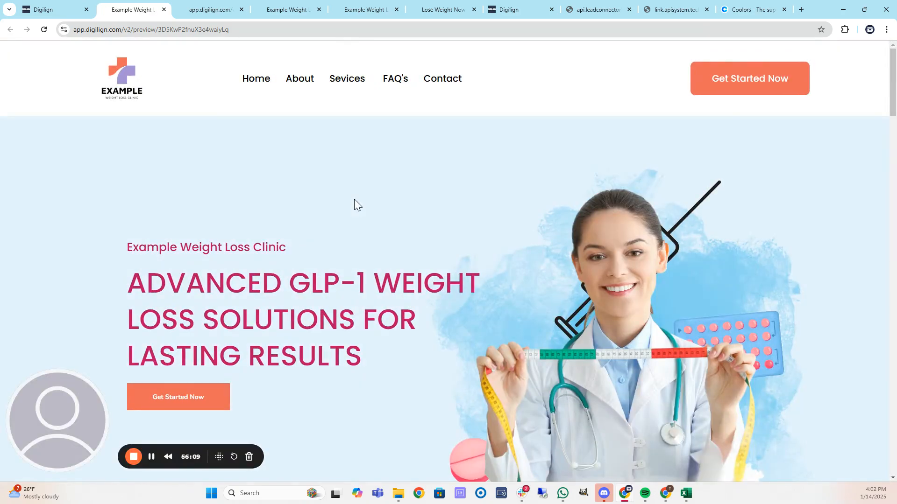
# Scroll through the whole clinic home page preview.
pyautogui.scroll(-3, 405, 196)
pyautogui.scroll(1, 250, 171)
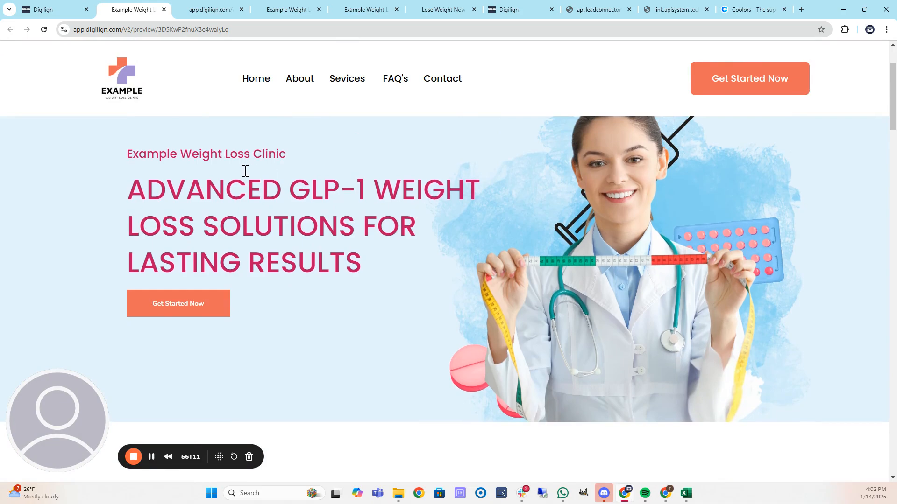
pyautogui.scroll(1, 249, 170)
pyautogui.scroll(-7, 324, 199)
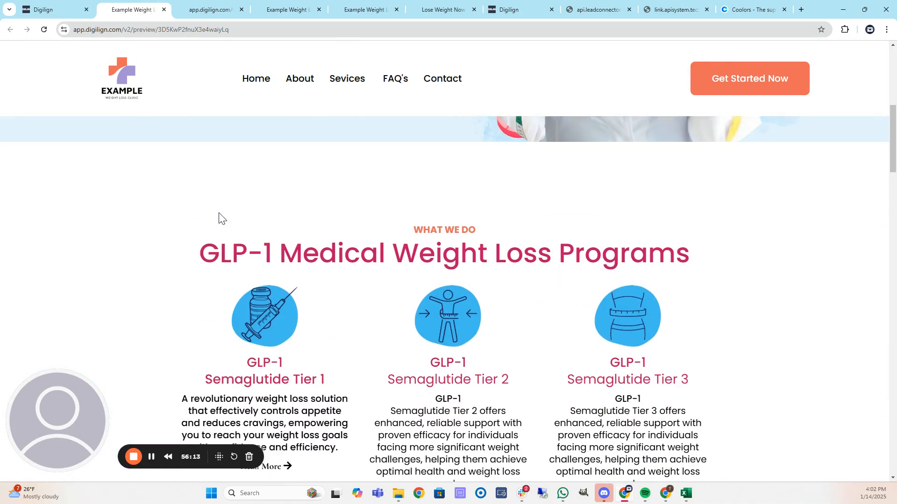
pyautogui.scroll(-2, 371, 182)
pyautogui.scroll(-10, 161, 213)
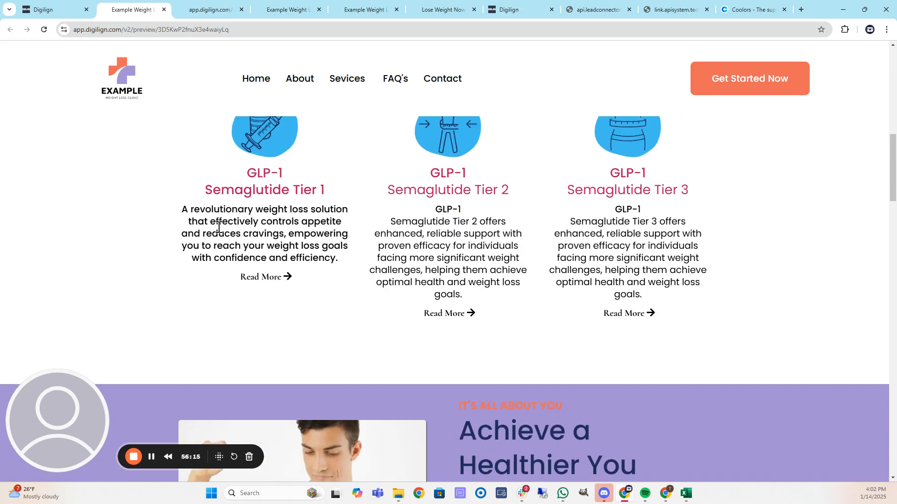
pyautogui.scroll(-12, 160, 212)
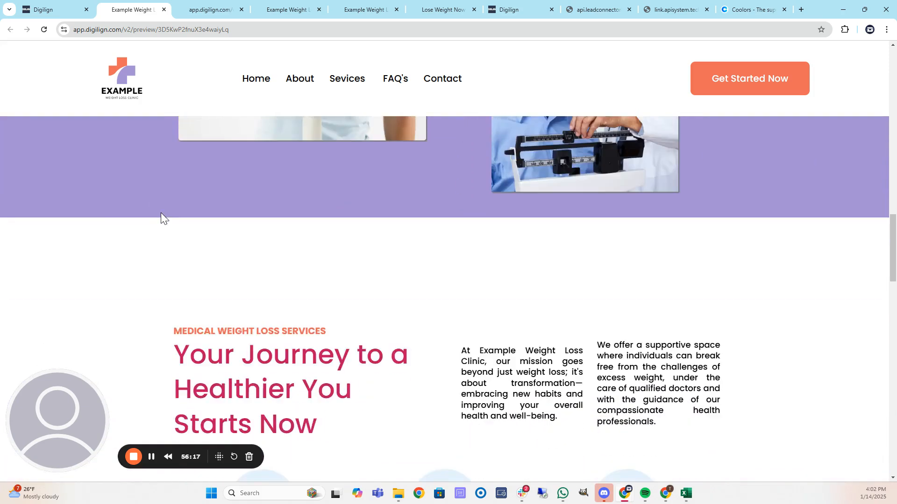
pyautogui.scroll(-9, 139, 231)
pyautogui.scroll(-5, 287, 175)
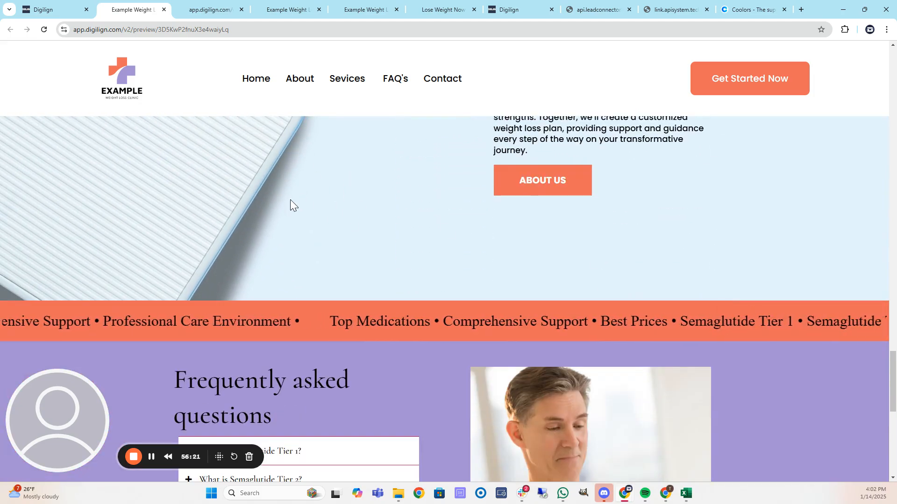
pyautogui.scroll(7, 364, 210)
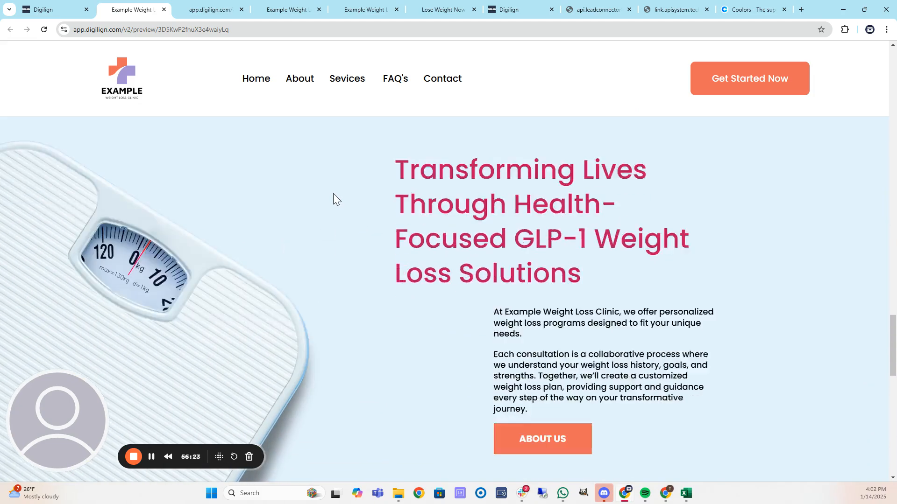
pyautogui.scroll(-14, 333, 198)
pyautogui.scroll(-2, 153, 203)
pyautogui.scroll(10, 203, 214)
pyautogui.scroll(10, 205, 168)
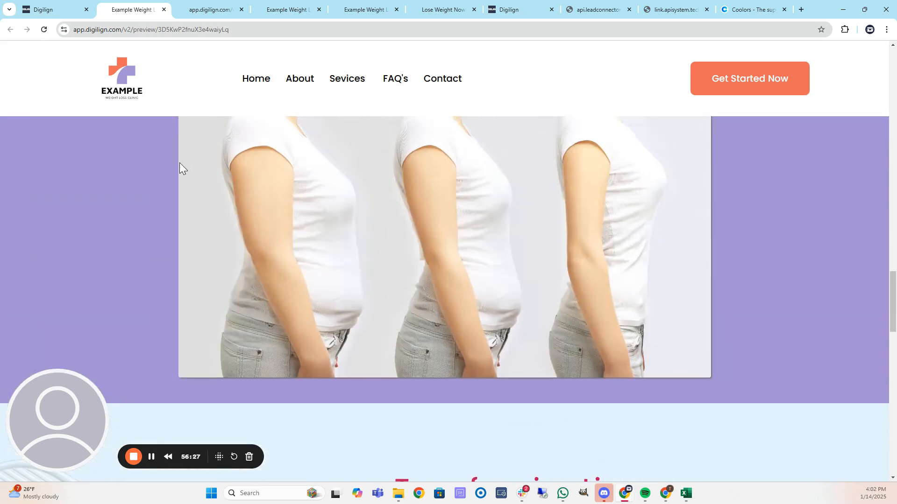
# Follow the About navigation link and scroll through the page it leads to.
pyautogui.click(304, 89)
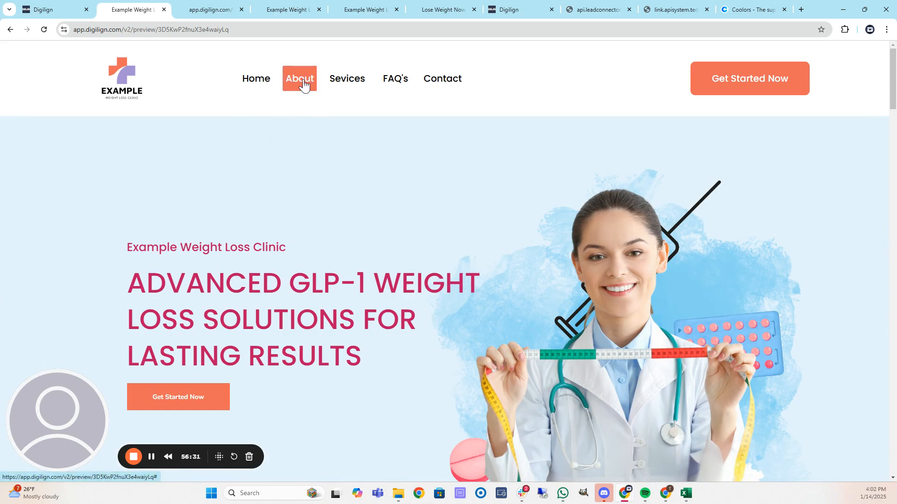
pyautogui.scroll(-4, 166, 204)
pyautogui.scroll(4, 169, 200)
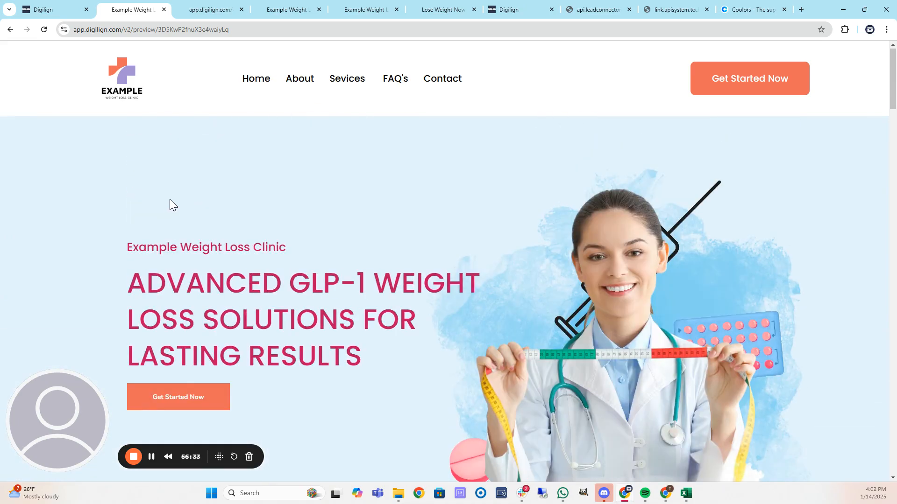
pyautogui.scroll(-10, 159, 197)
pyautogui.scroll(-2, 150, 199)
pyautogui.scroll(3, 140, 200)
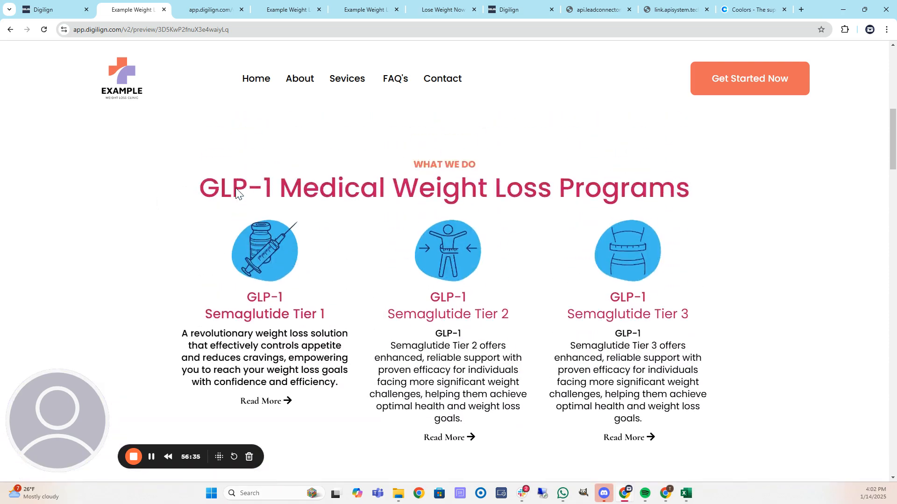
pyautogui.scroll(-1, 327, 285)
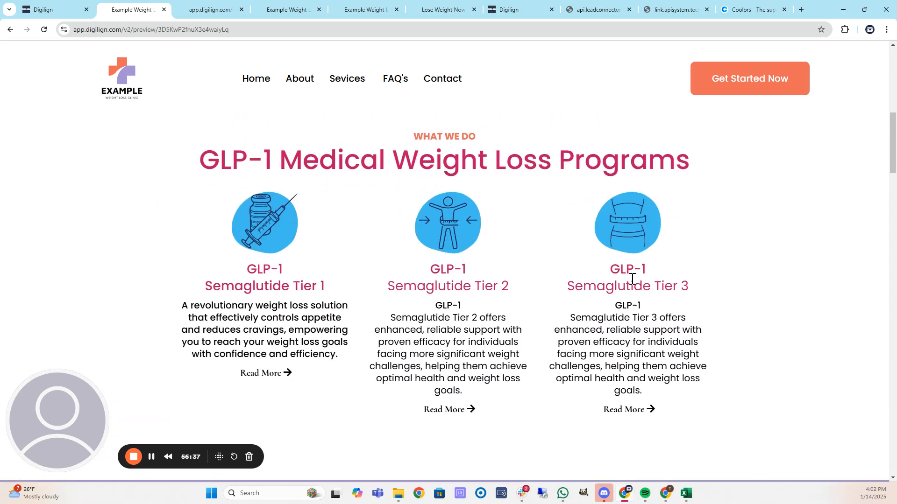
pyautogui.scroll(-9, 611, 306)
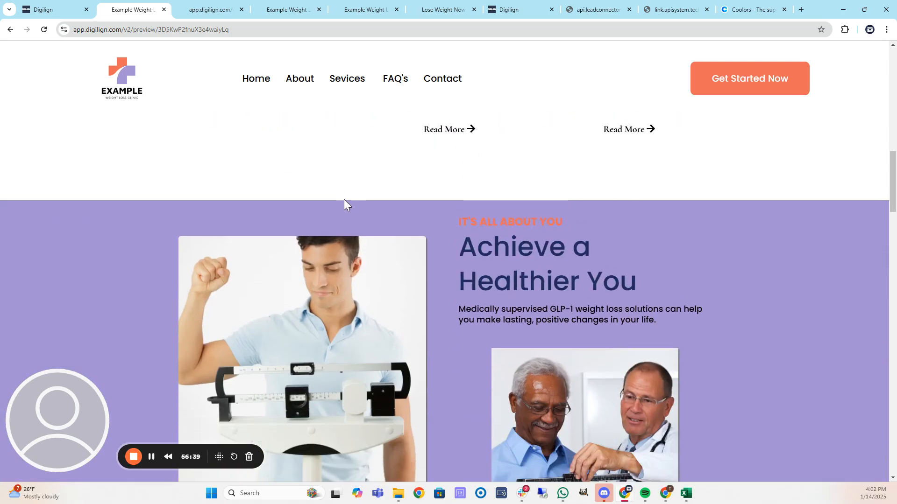
pyautogui.scroll(-15, 495, 228)
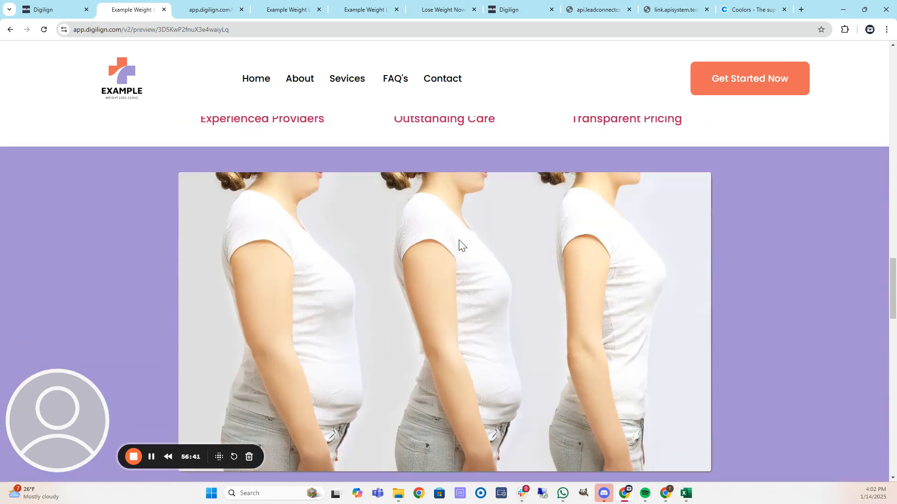
pyautogui.scroll(-15, 197, 206)
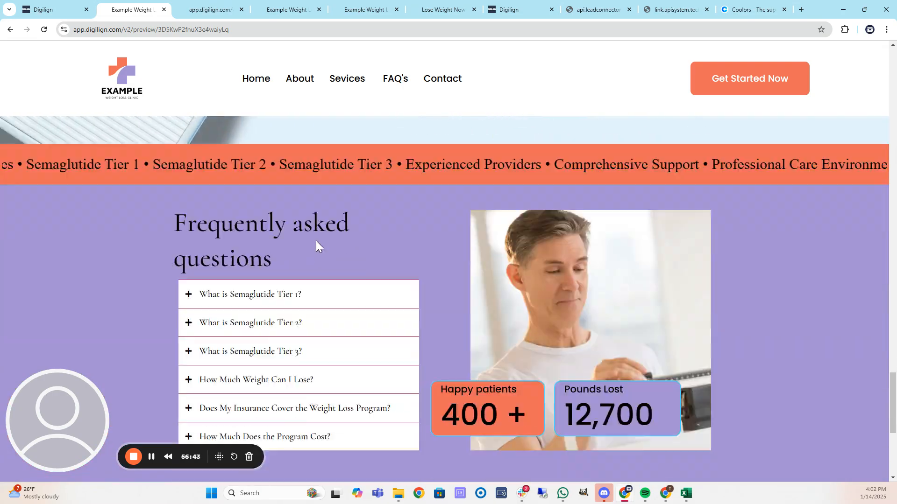
pyautogui.scroll(-3, 210, 236)
pyautogui.scroll(15, 234, 229)
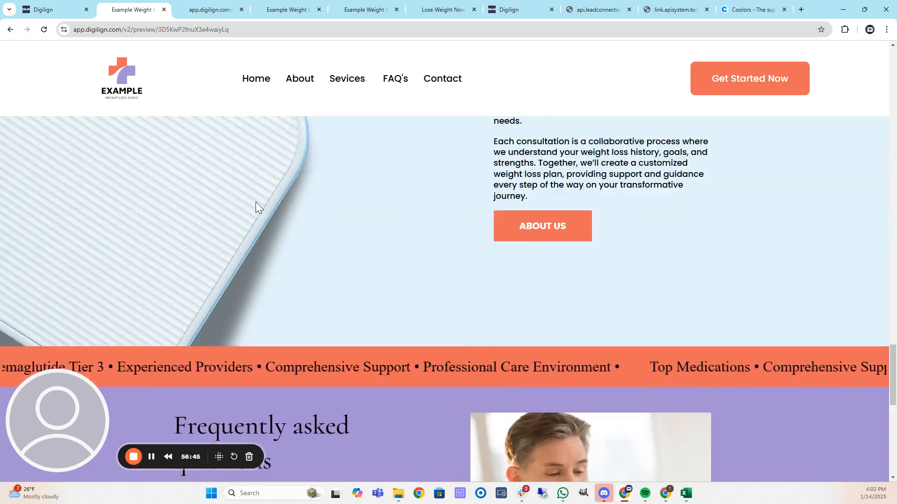
pyautogui.scroll(10, 248, 185)
# Test the FAQ's navigation link, then return to the GLP-1 Demo Clinic pages list.
pyautogui.moveTo(351, 81)
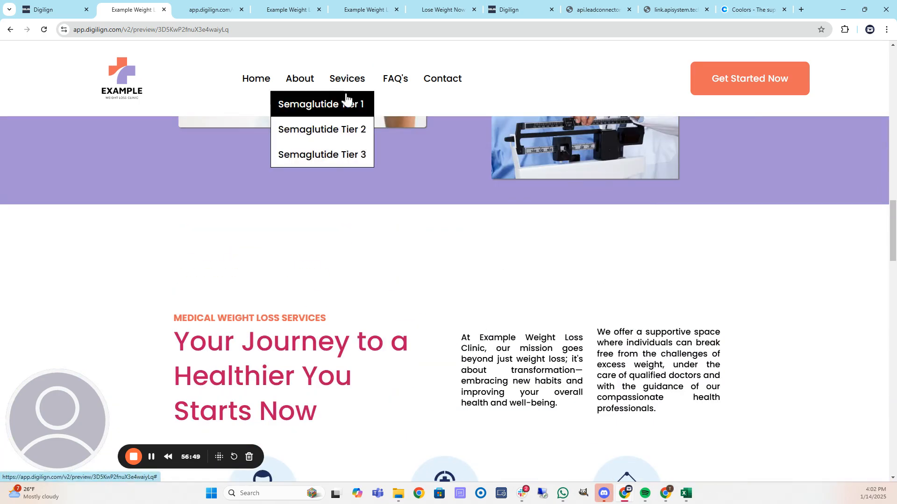
pyautogui.scroll(1, 333, 101)
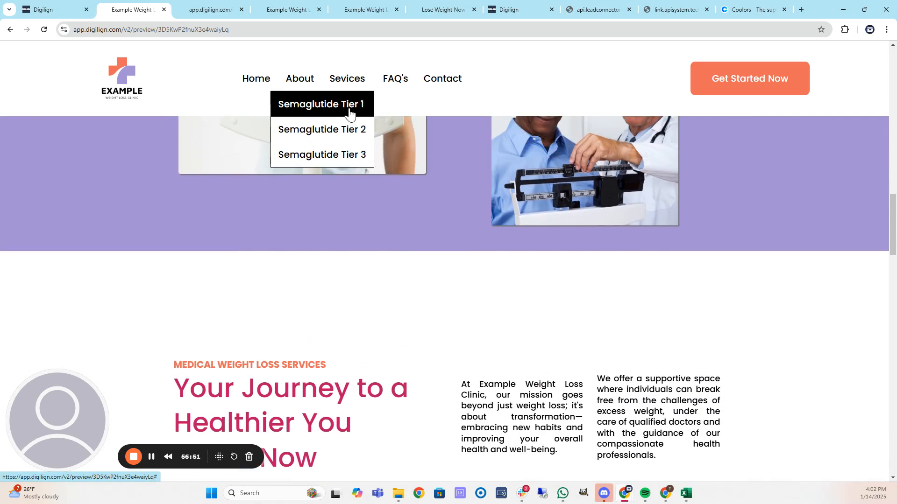
pyautogui.click(392, 80)
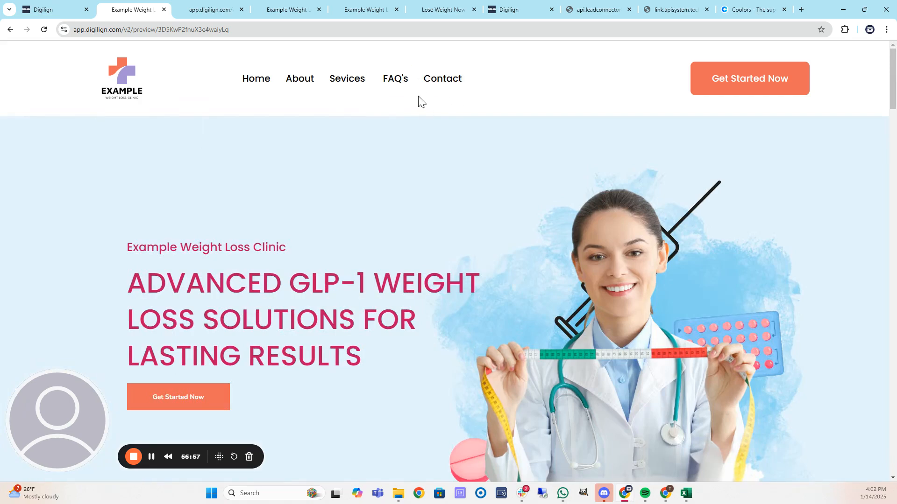
pyautogui.click(56, 10)
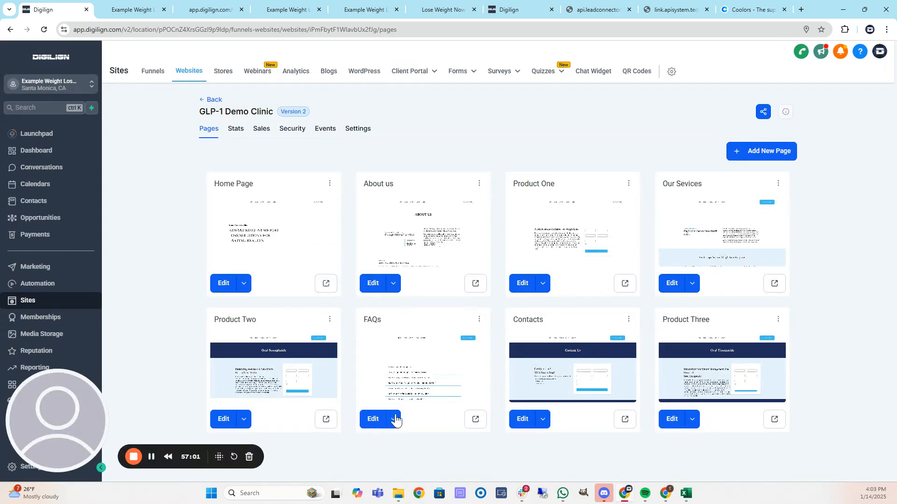
pyautogui.click(379, 419)
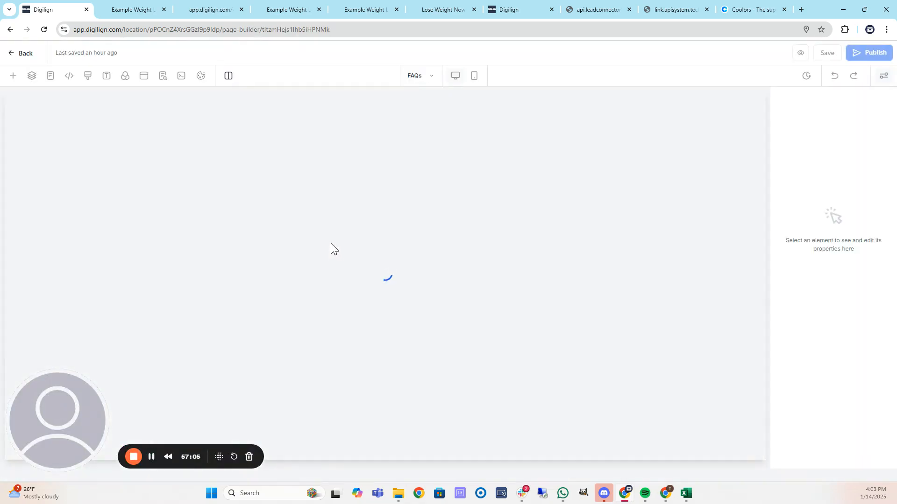
pyautogui.scroll(-6, 326, 277)
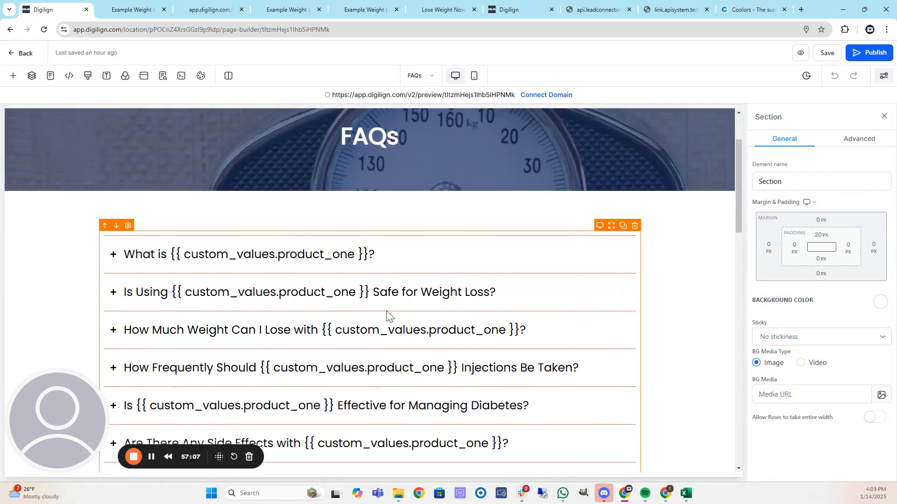
pyautogui.scroll(-10, 363, 316)
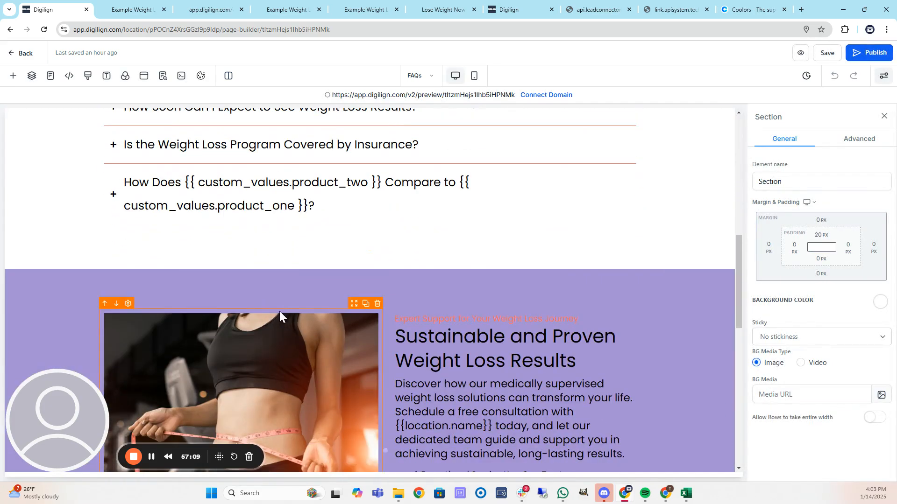
pyautogui.scroll(-5, 391, 290)
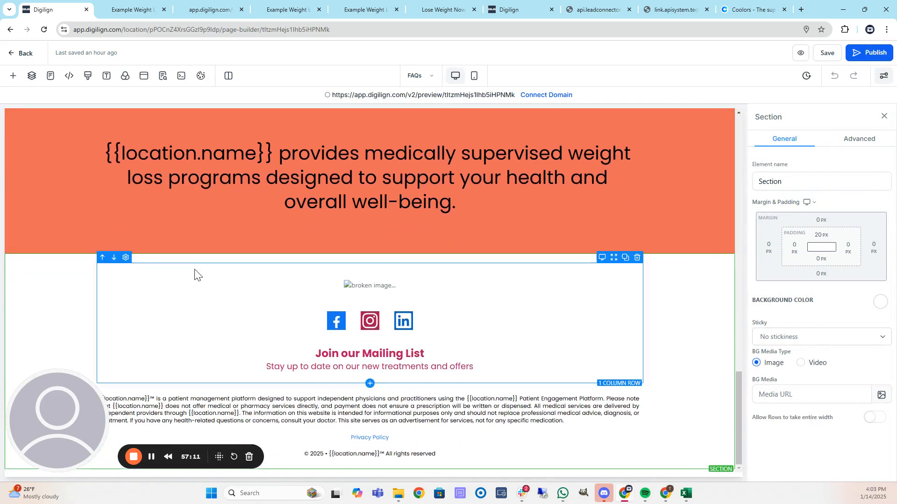
pyautogui.scroll(10, 196, 271)
pyautogui.scroll(6, 236, 287)
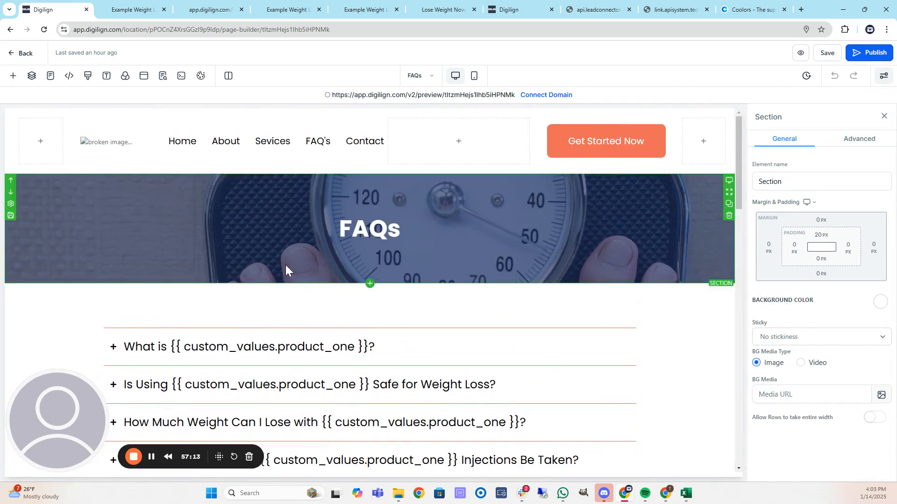
pyautogui.click(19, 56)
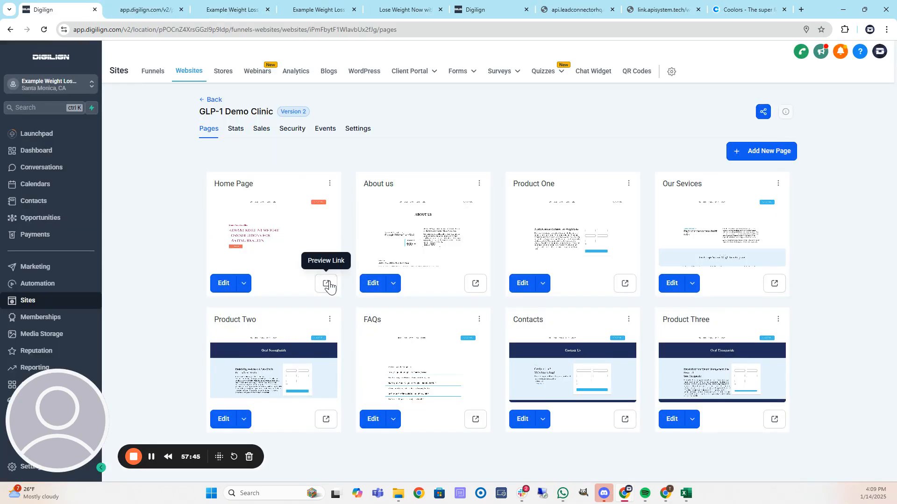
# Preview the Home Page and go to the Semaglutide Tier 3 page from the Services menu.
pyautogui.click(327, 284)
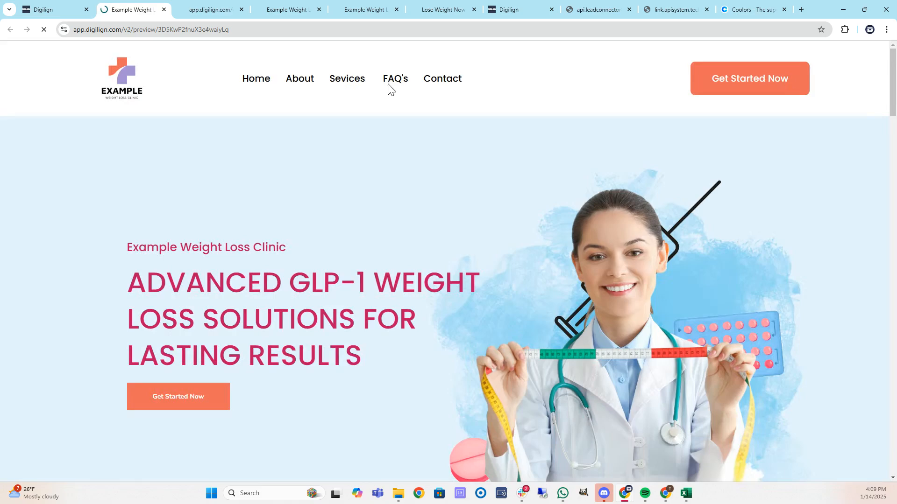
pyautogui.moveTo(344, 83)
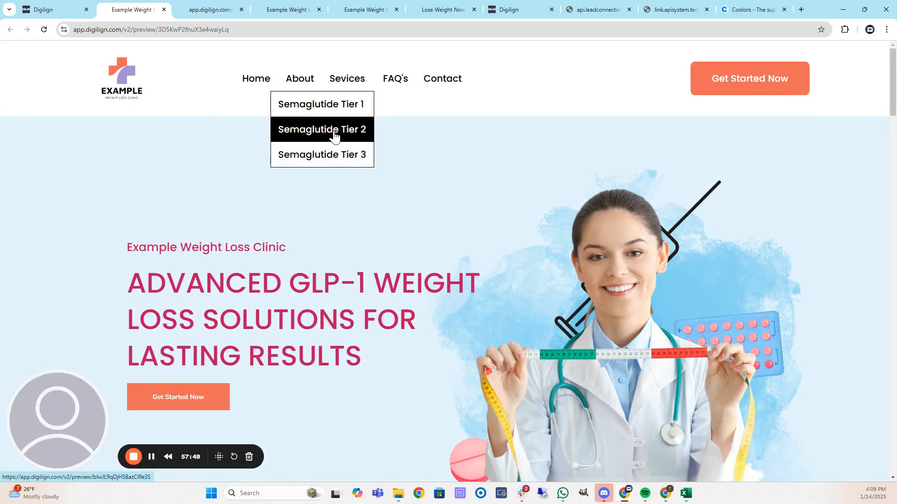
pyautogui.click(344, 154)
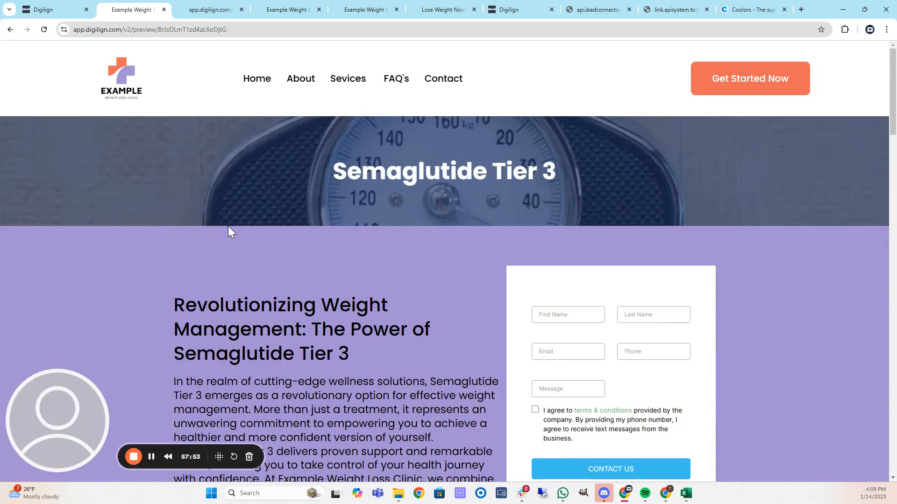
# Review the Semaglutide Tier 3 intro, advantages and journey steps, then return to the pages list.
pyautogui.scroll(-6, 431, 192)
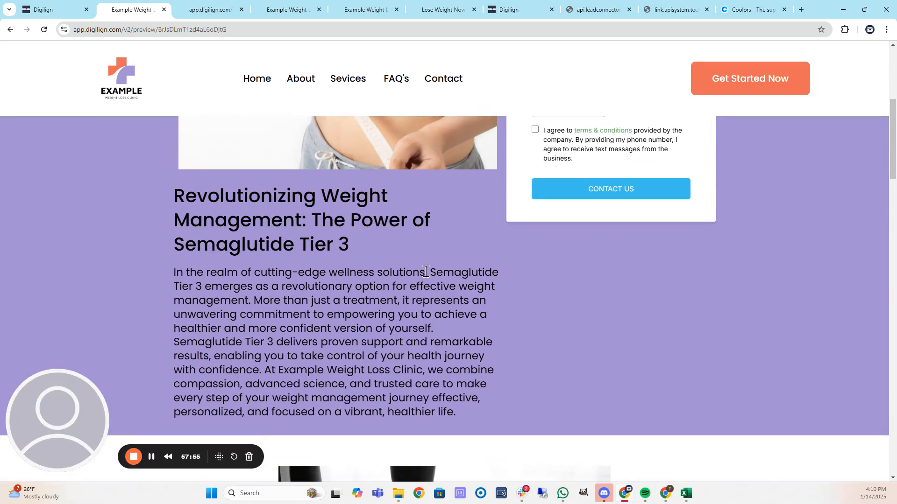
pyautogui.scroll(-8, 422, 264)
pyautogui.scroll(-8, 299, 243)
pyautogui.scroll(-10, 318, 243)
pyautogui.scroll(-5, 314, 241)
pyautogui.scroll(20, 655, 305)
pyautogui.scroll(8, 579, 275)
pyautogui.scroll(-5, 380, 266)
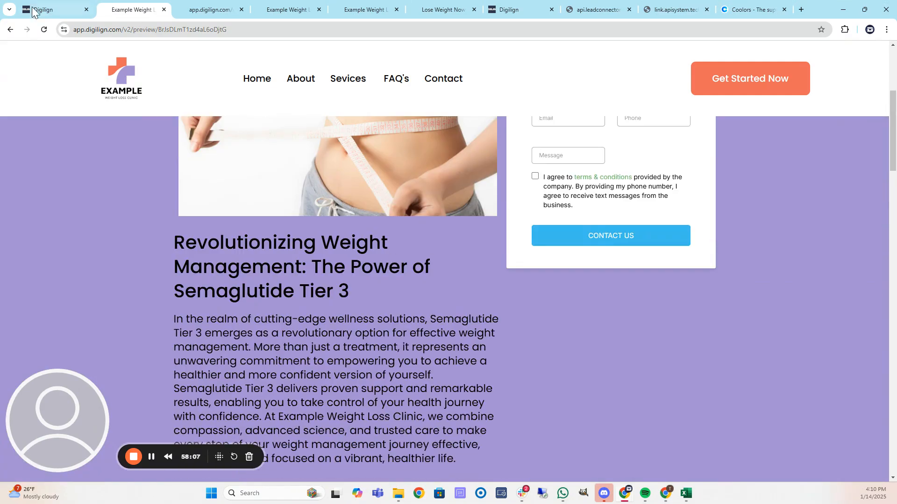
pyautogui.click(52, 9)
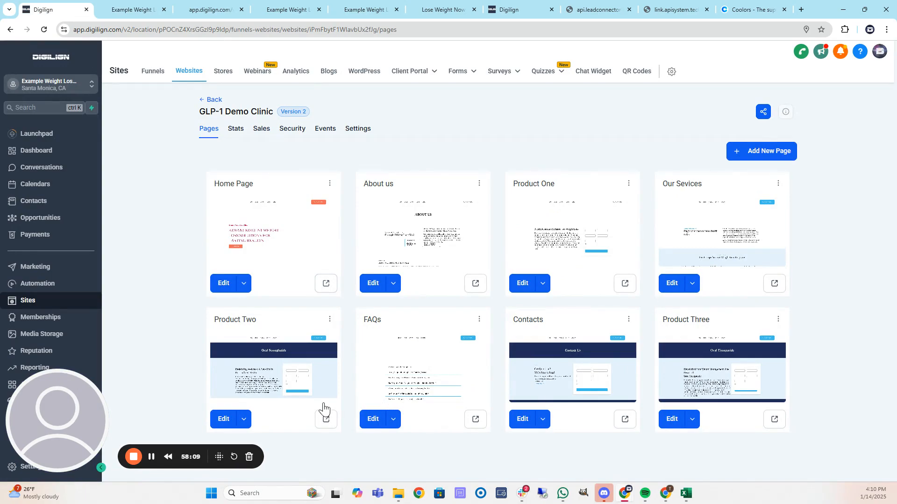
# Edit the Product Three page and check its product_three placeholder headline and intro sections.
pyautogui.click(676, 423)
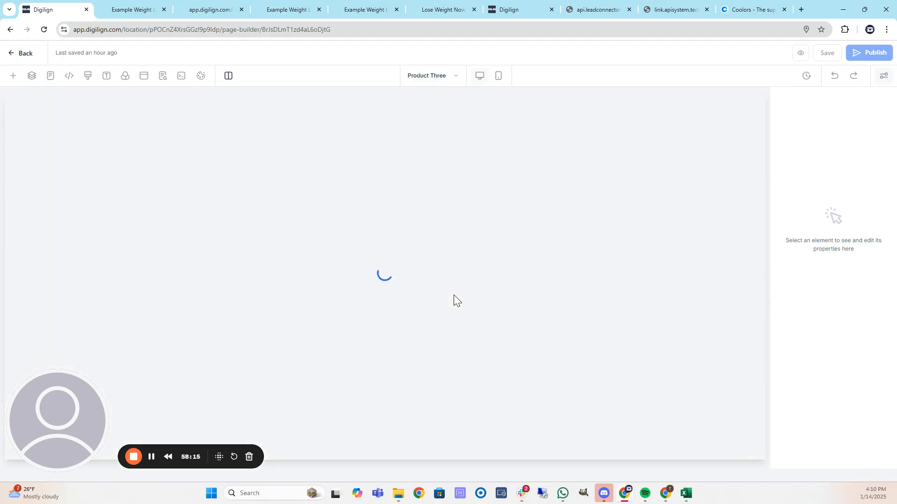
pyautogui.click(439, 276)
pyautogui.scroll(-4, 413, 301)
pyautogui.scroll(-10, 301, 325)
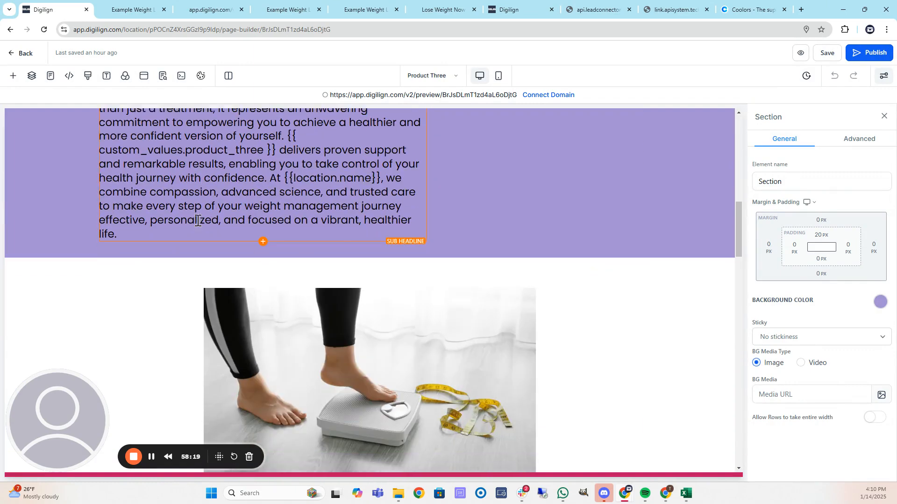